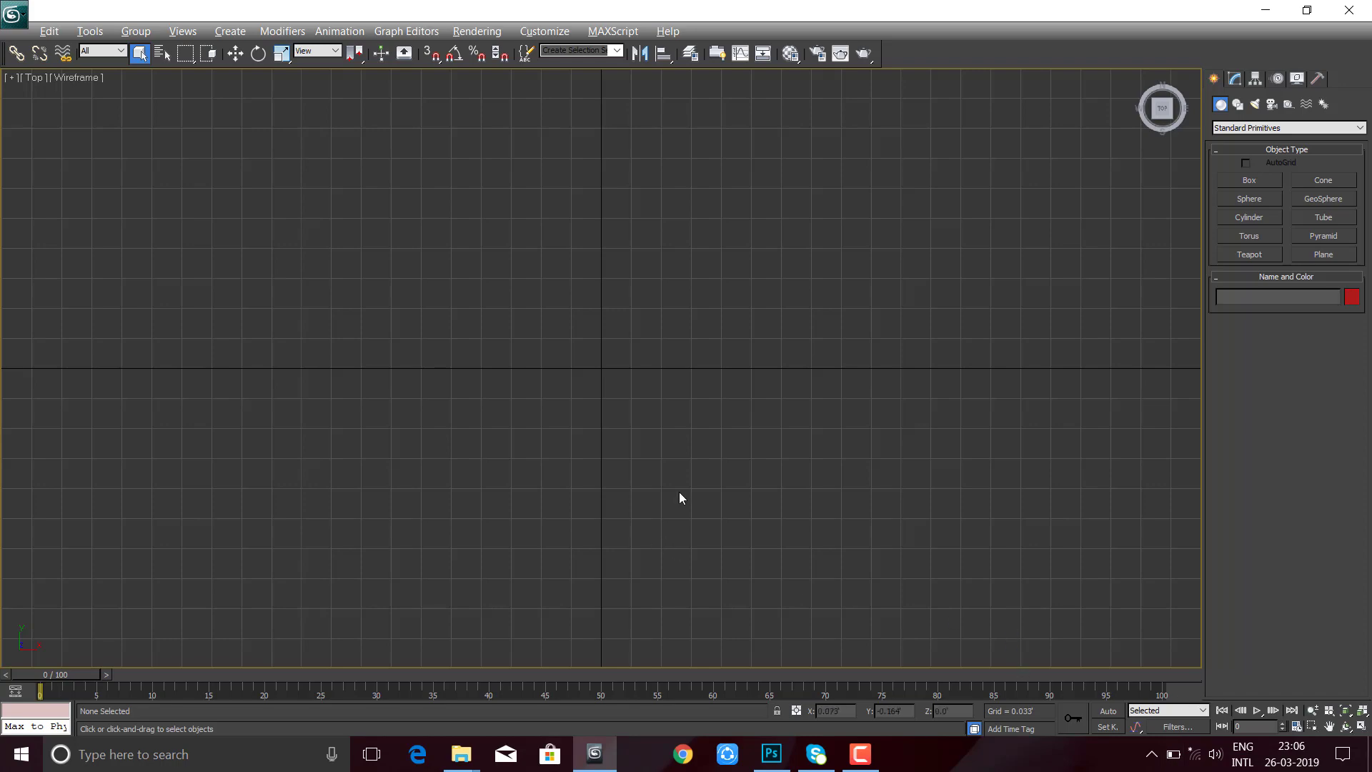
- Restore the four viewports, then maximize the Perspective view of the empty grid with Alt+W
key("alt+w")
left_click(831, 517)
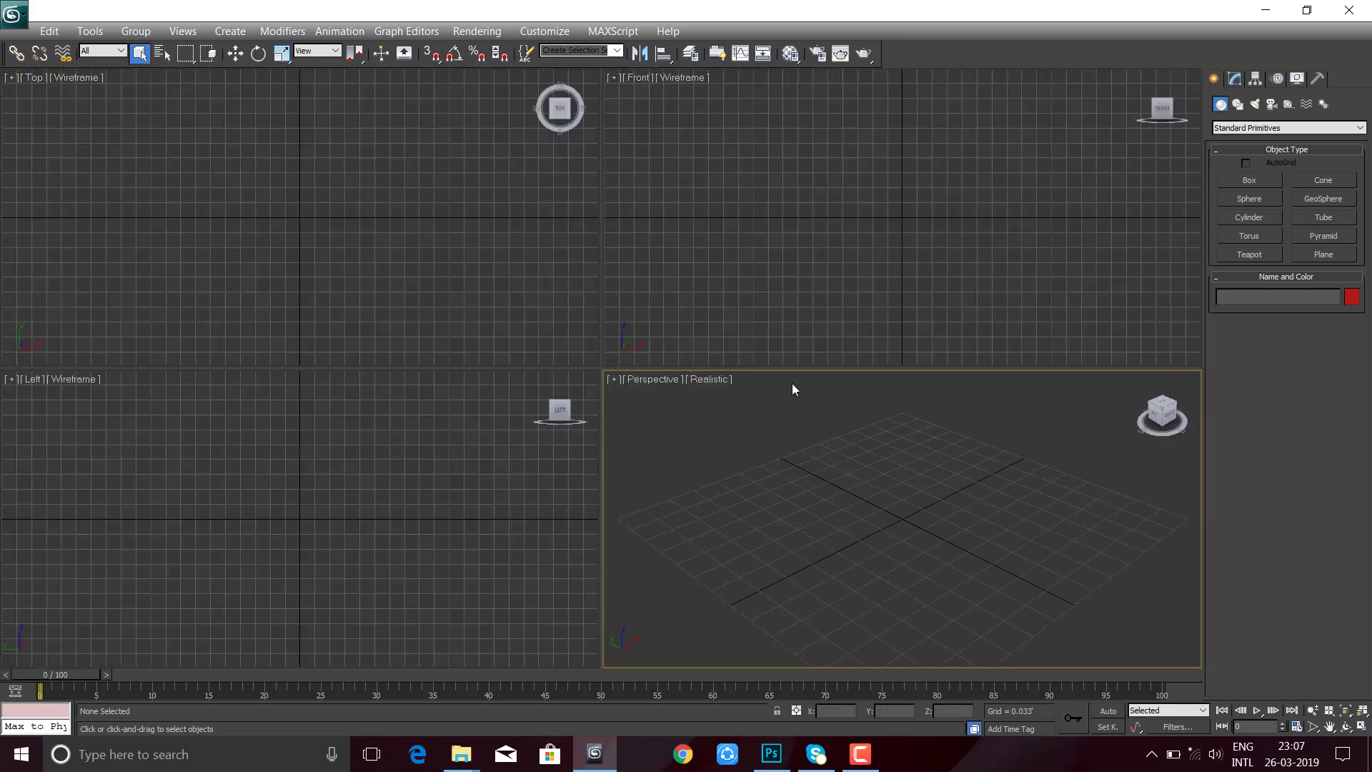
left_click(14, 14)
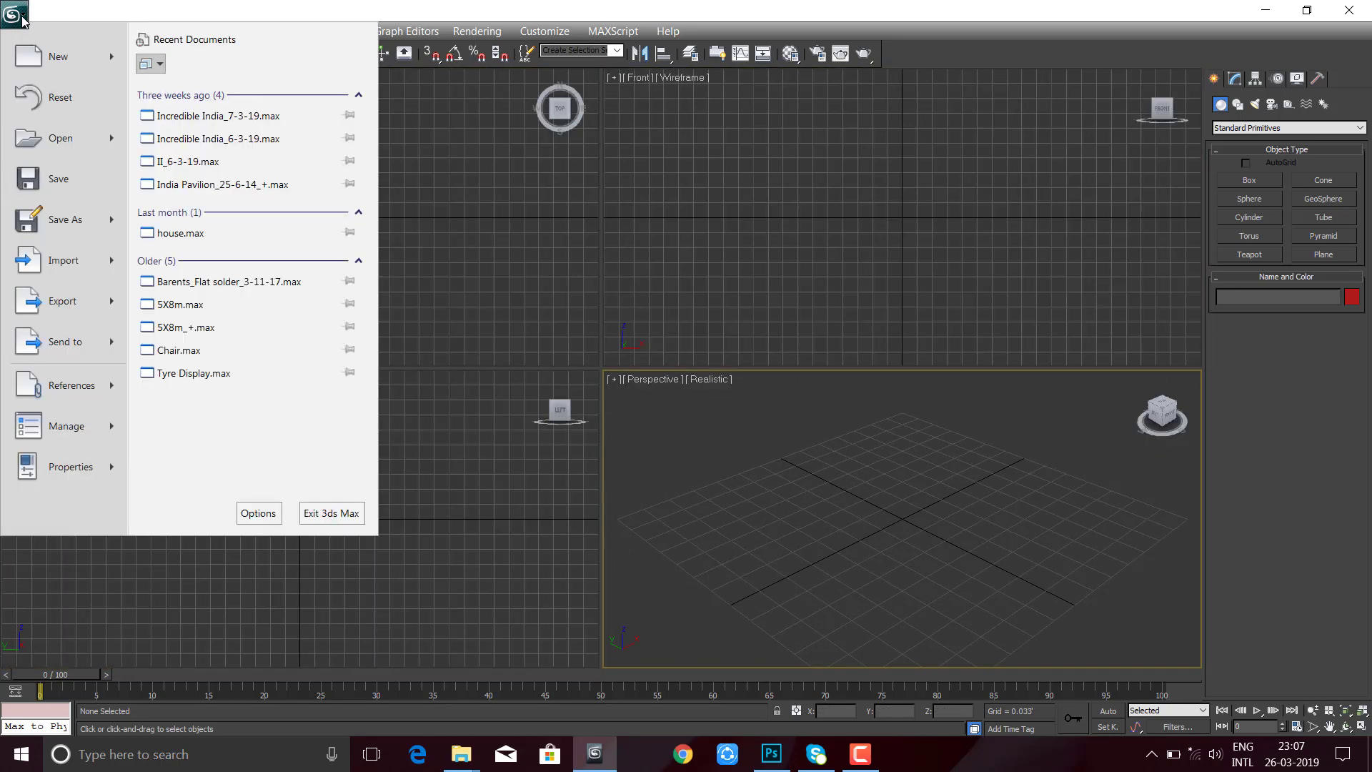
left_click(485, 59)
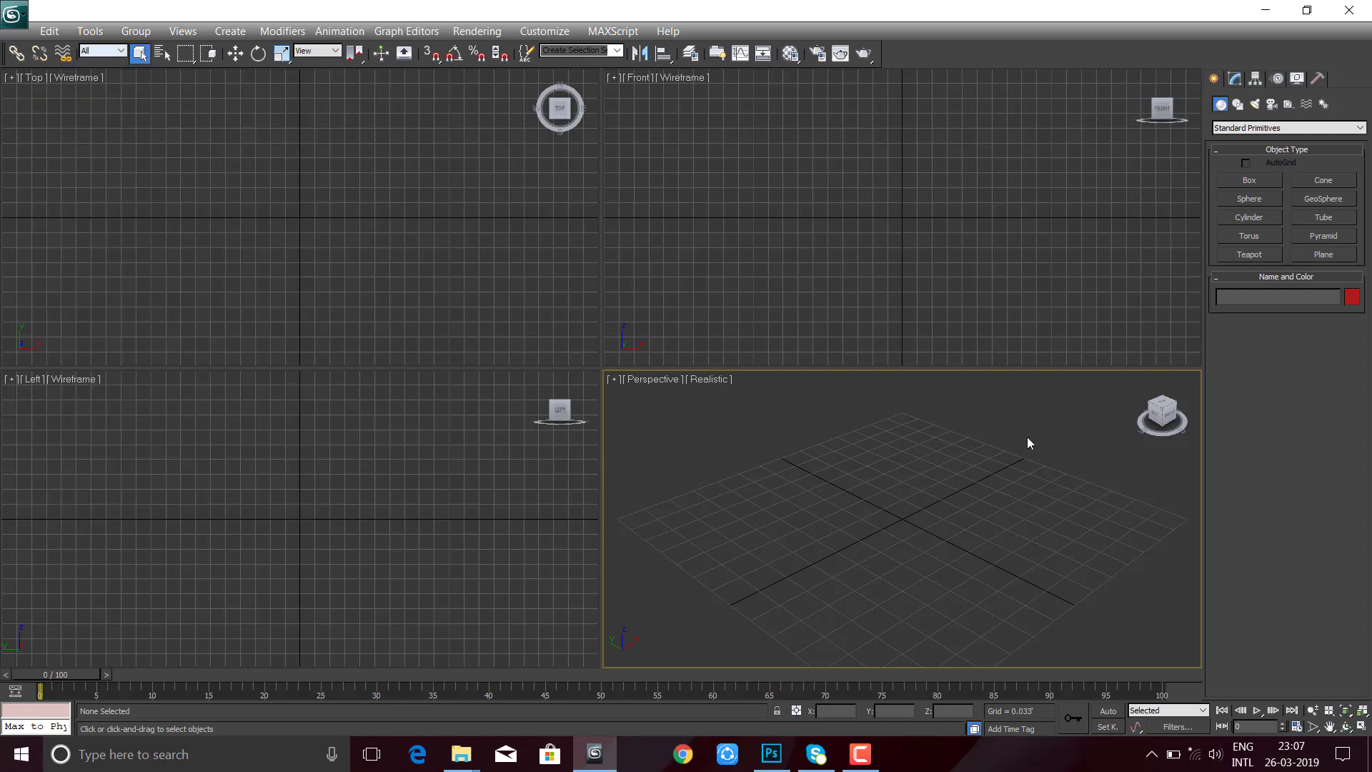
left_click(519, 520)
left_click(392, 218)
left_click(765, 530)
key("alt+w")
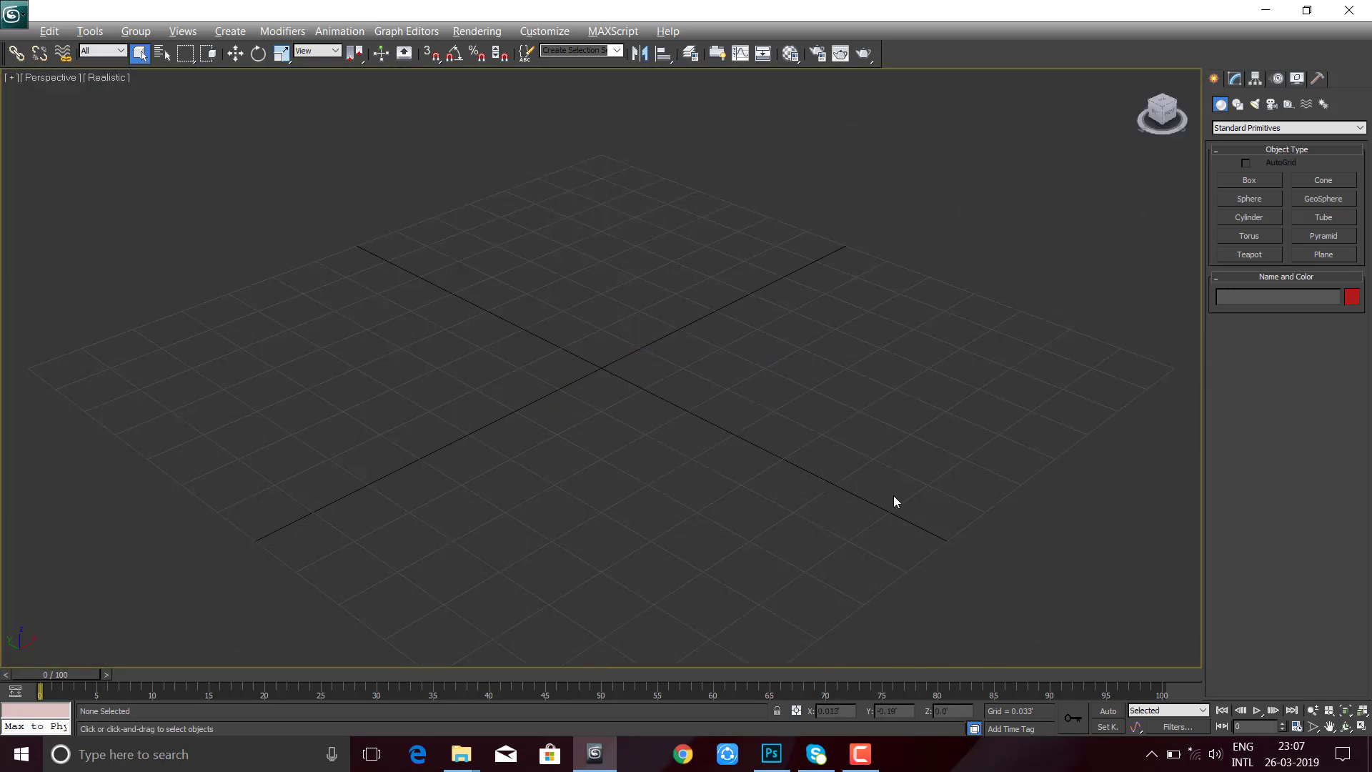
- Create a blue box at the grid centre and a teal sphere to its right
left_click(1258, 180)
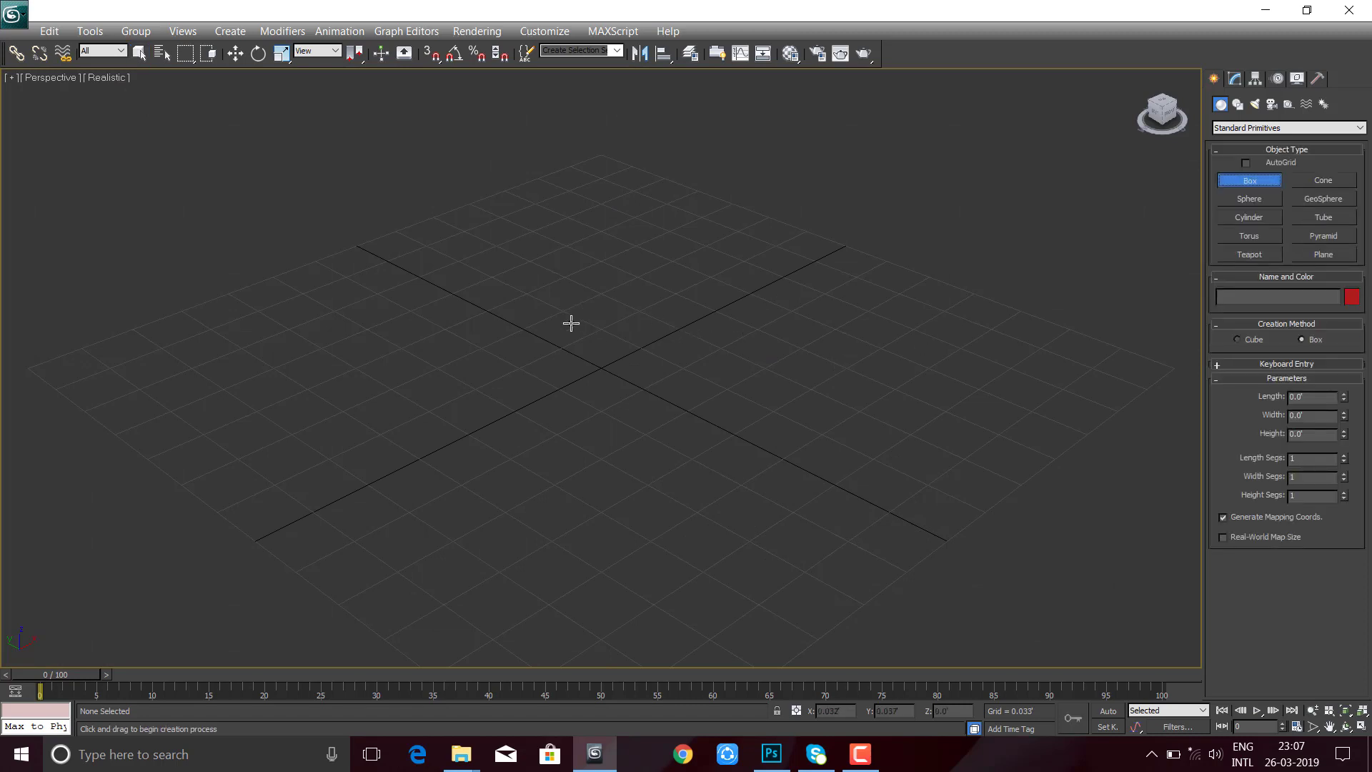
left_click_drag(571, 323, 668, 310)
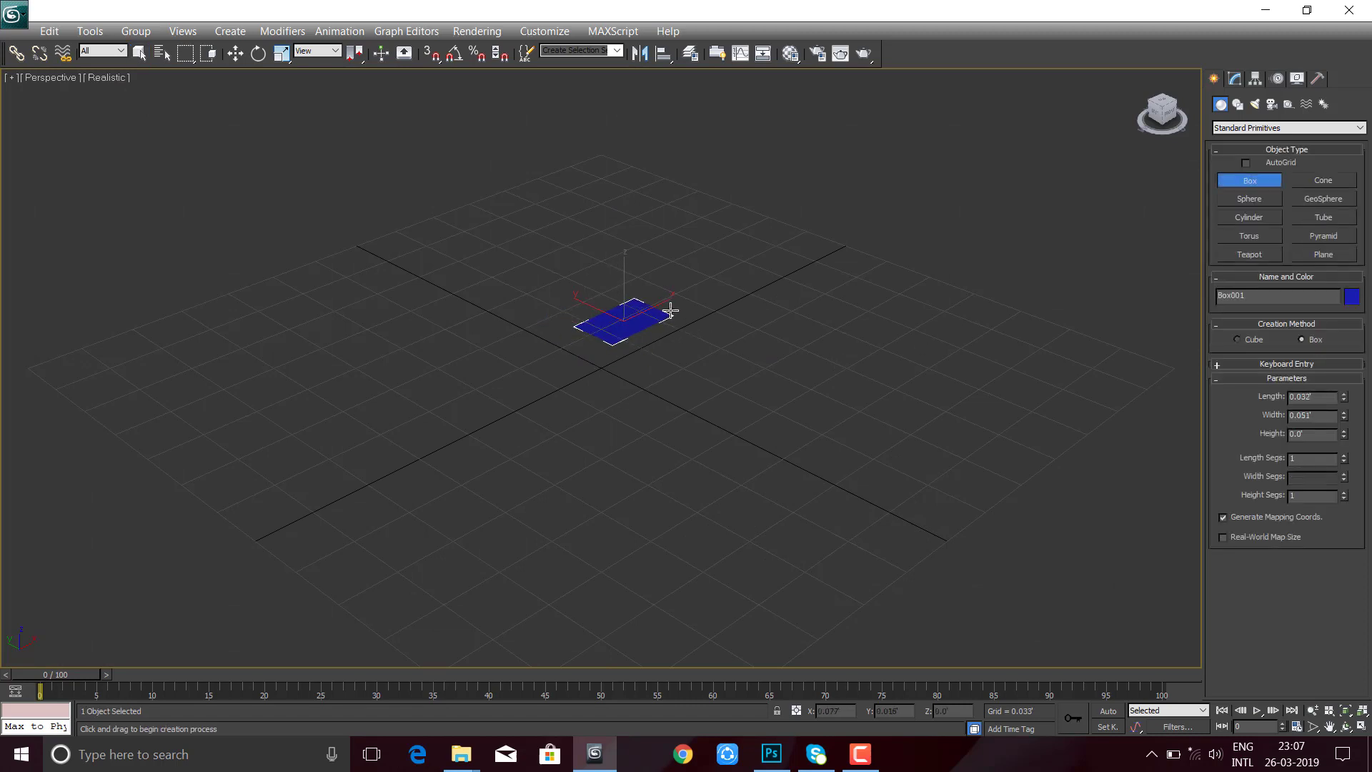
left_click(665, 262)
left_click(1255, 200)
left_click_drag(738, 434, 760, 466)
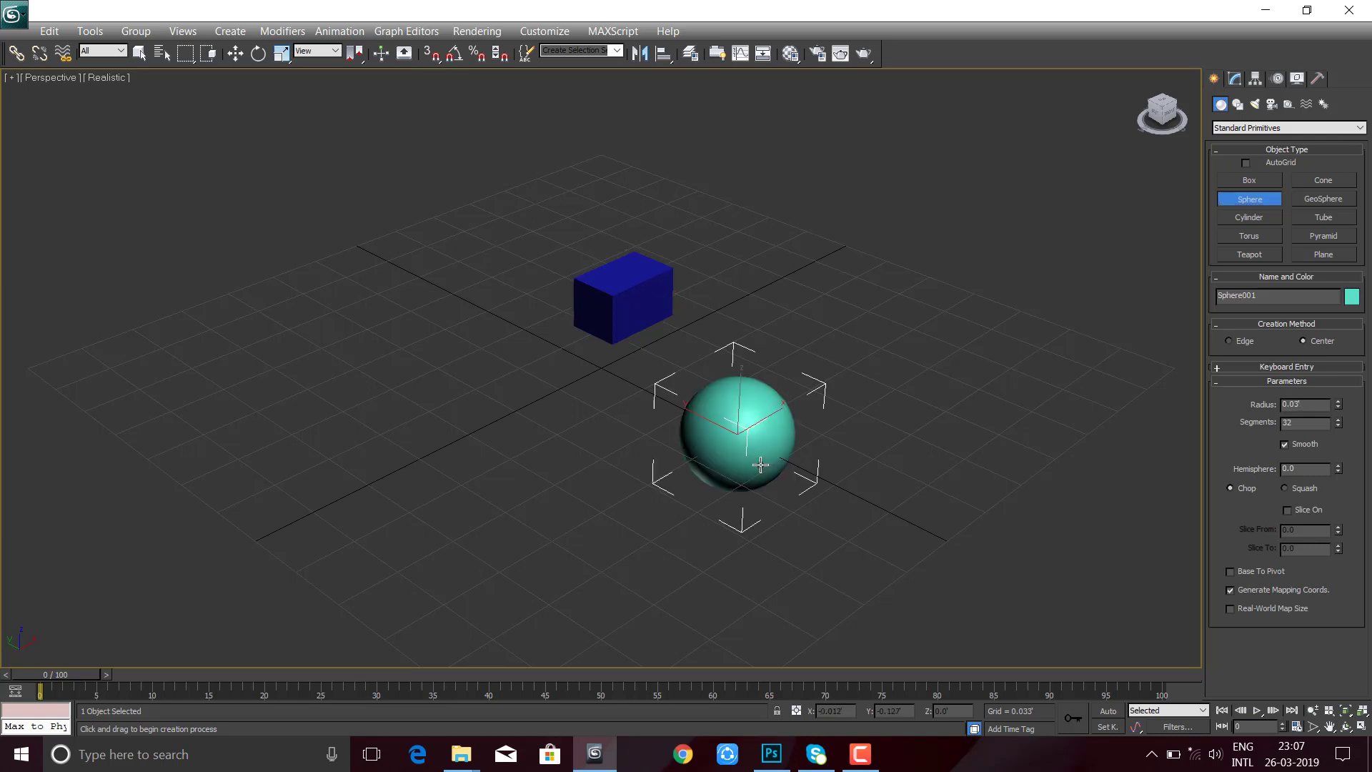
- Add a magenta cone with a pointed top on the right side
left_click(1324, 180)
mouse_move(955, 377)
left_mouse_down()
mouse_move(983, 401)
mouse_move(1008, 396)
left_mouse_up()
left_click(996, 328)
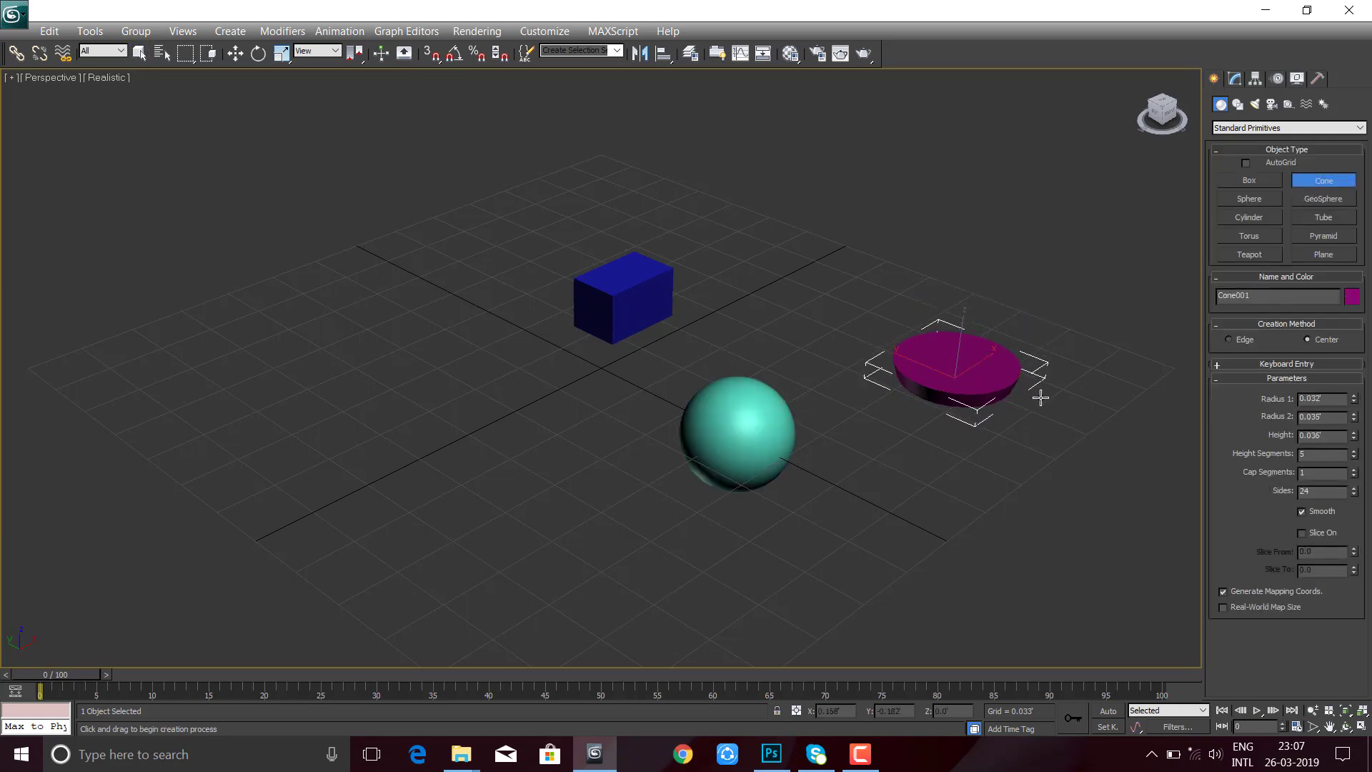
left_click(1005, 321)
left_click(1035, 382)
left_click(139, 53)
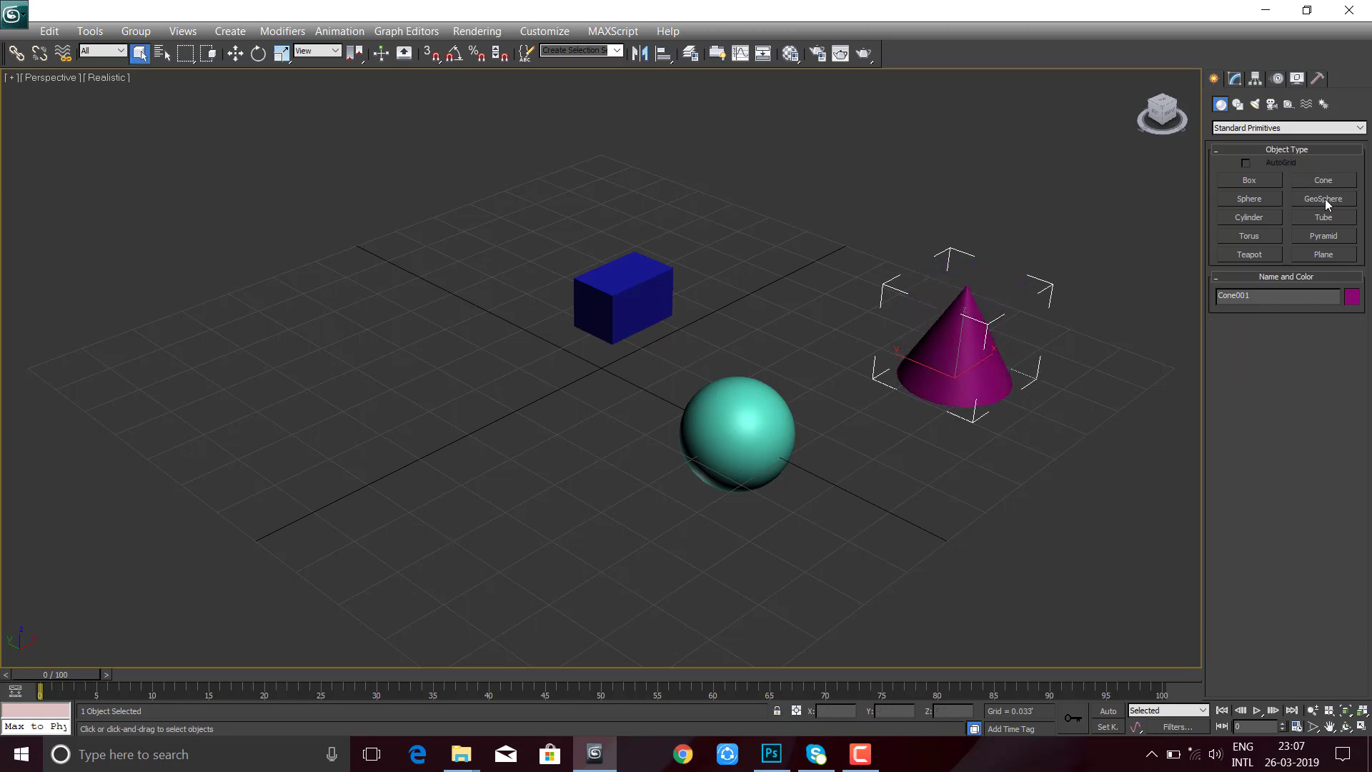
- Add a thin, wide pink torus ring to the left of the box
left_click(1262, 239)
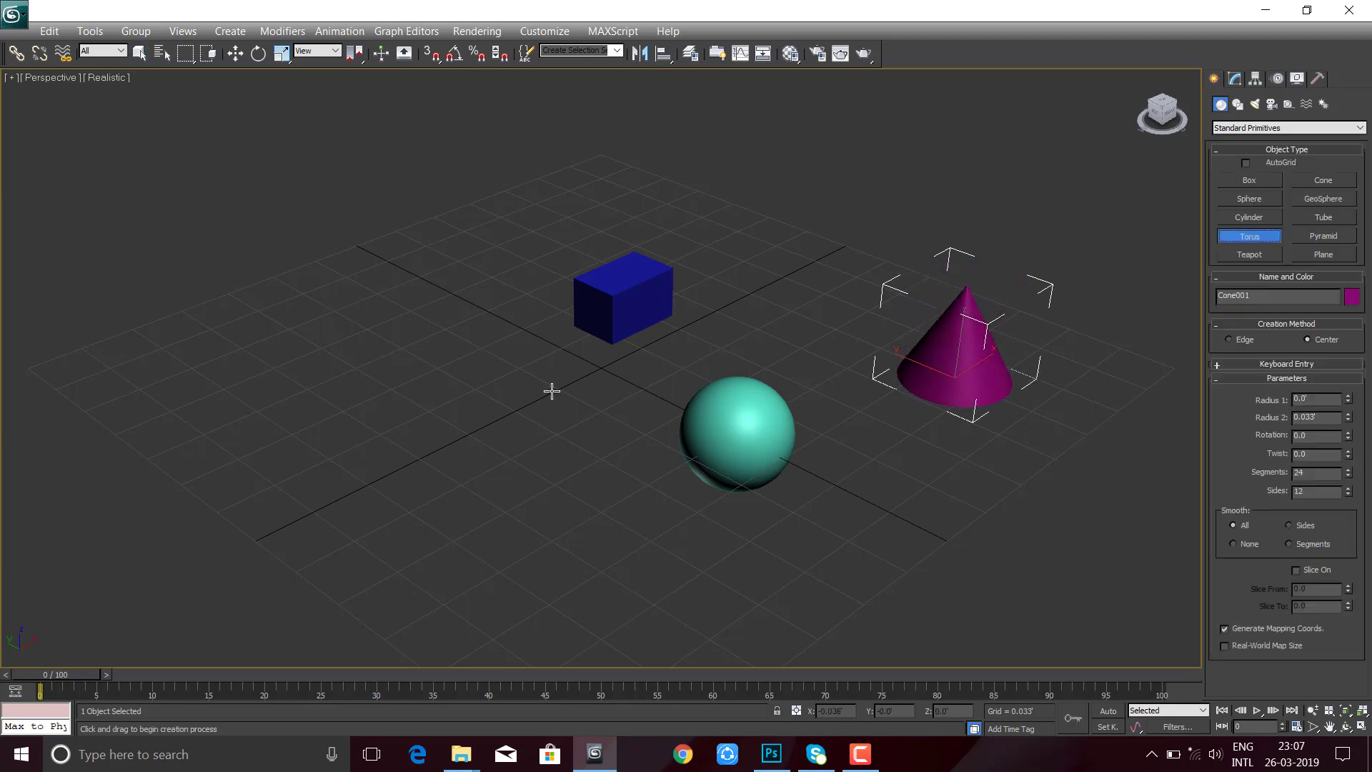
left_click_drag(491, 375, 536, 414)
left_click(554, 421)
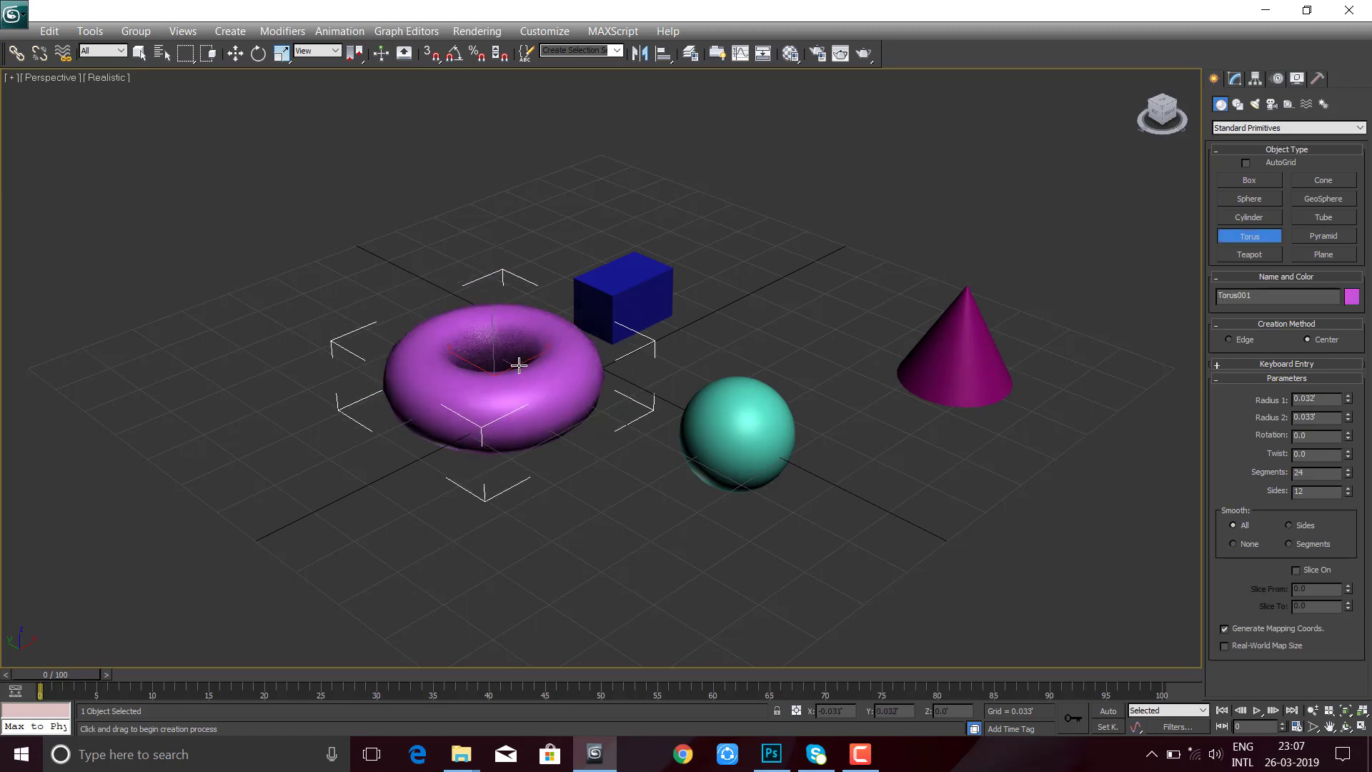
left_click(538, 411)
middle_click_drag(937, 360, 822, 362, "alt")
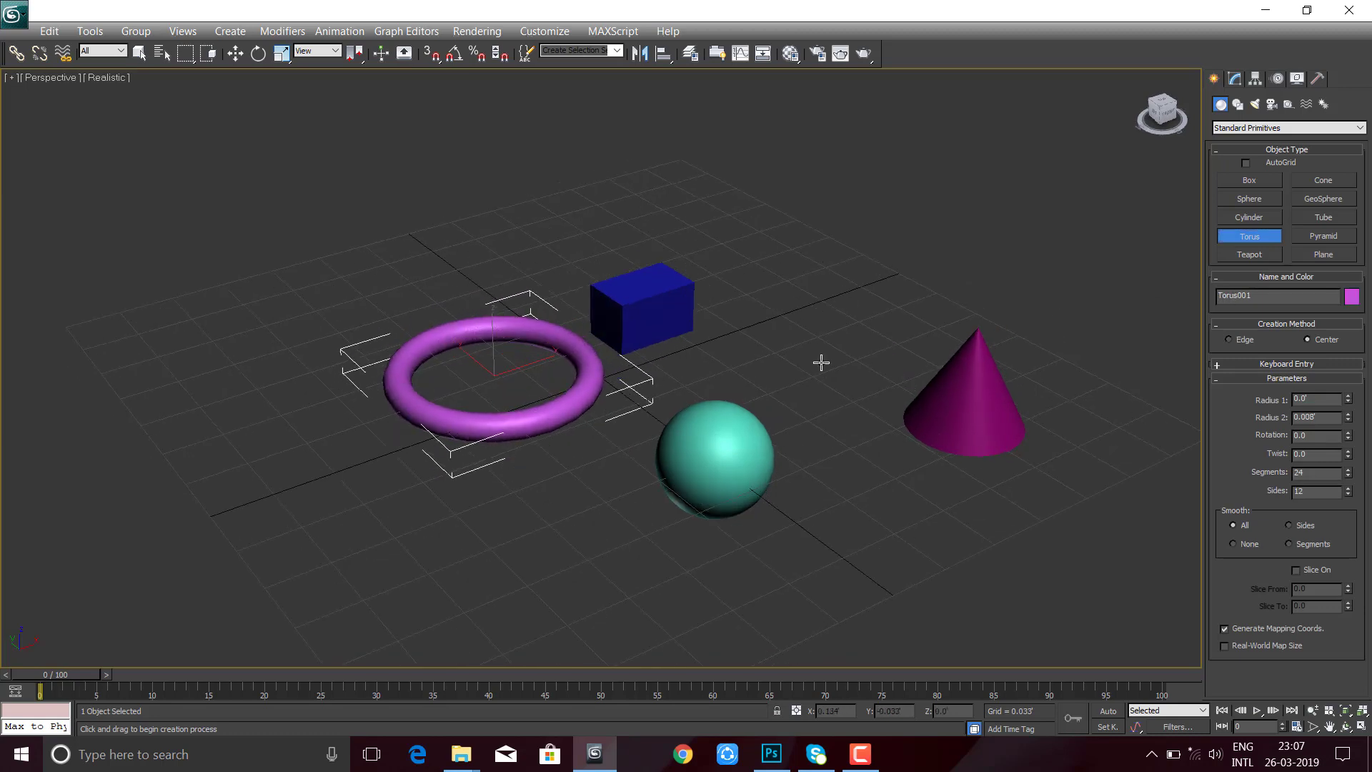
- Add a purple teapot beside the box and orbit the view around the grid
left_click(1248, 255)
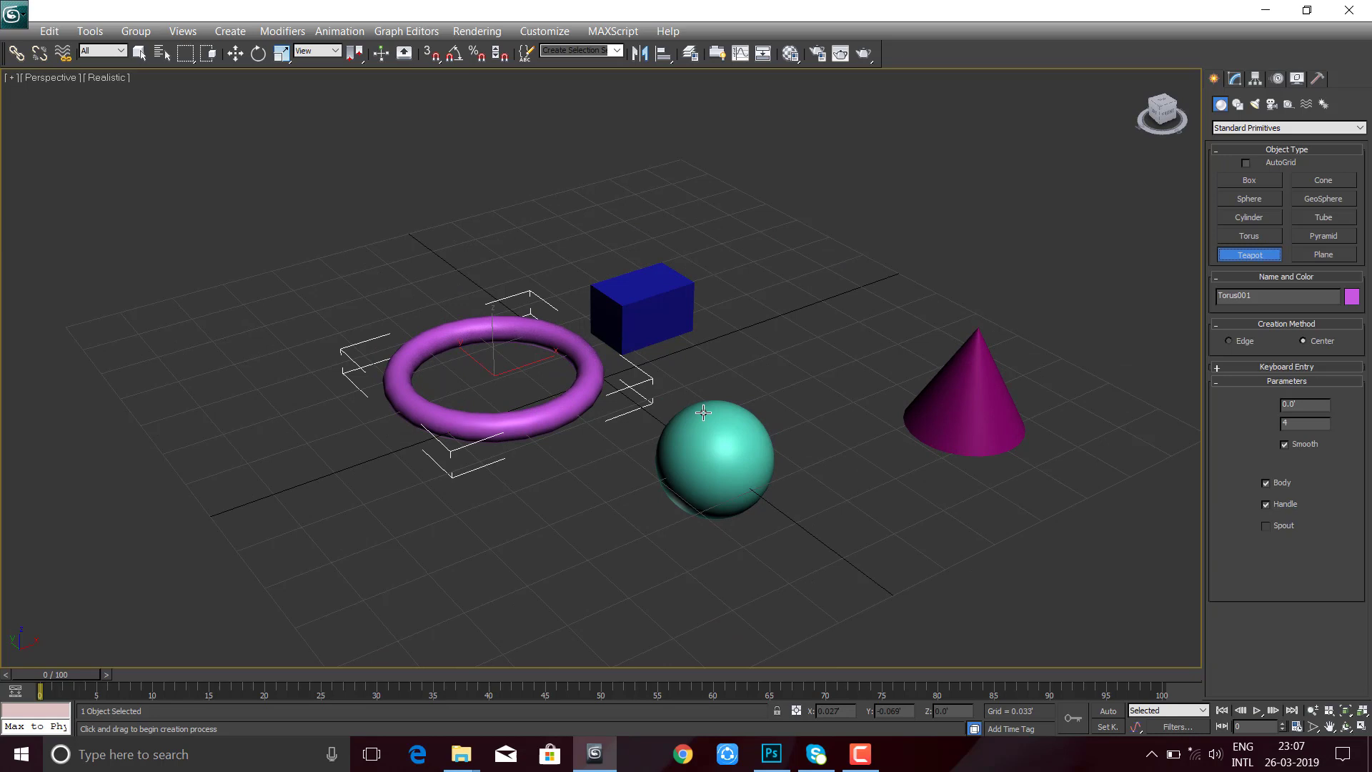
mouse_move(750, 348)
left_mouse_down()
mouse_move(800, 365)
mouse_move(793, 325)
left_mouse_up()
right_click(766, 372)
key("w")
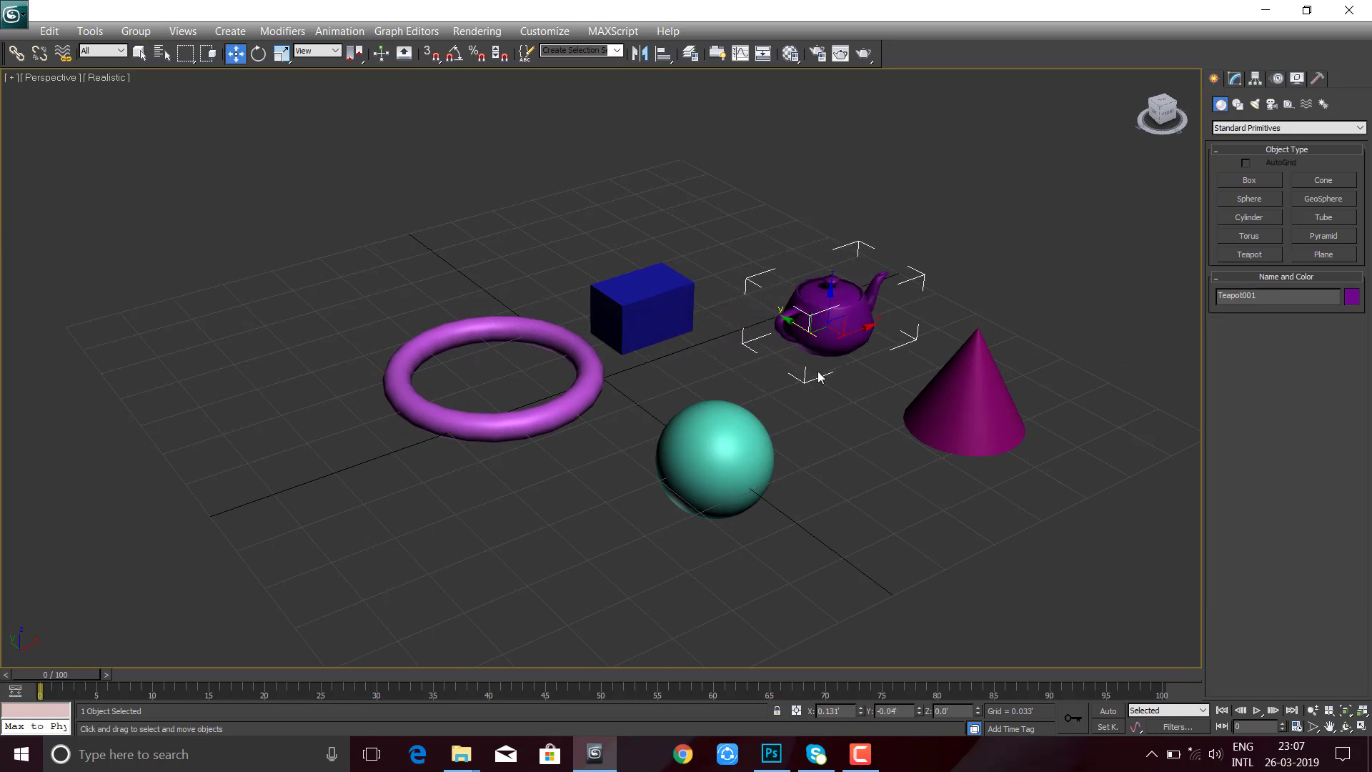
left_click(815, 397)
middle_click_drag(814, 396, 442, 310, "alt")
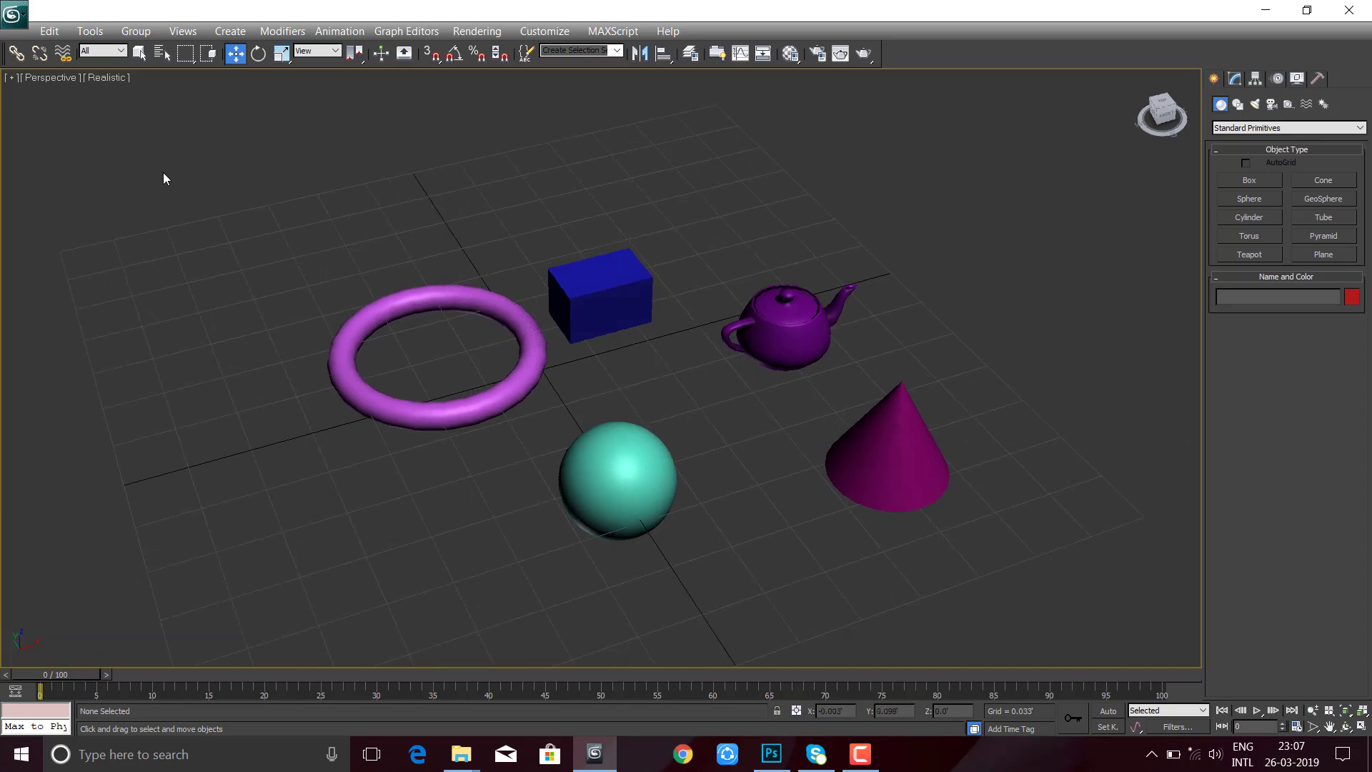
left_click(16, 14)
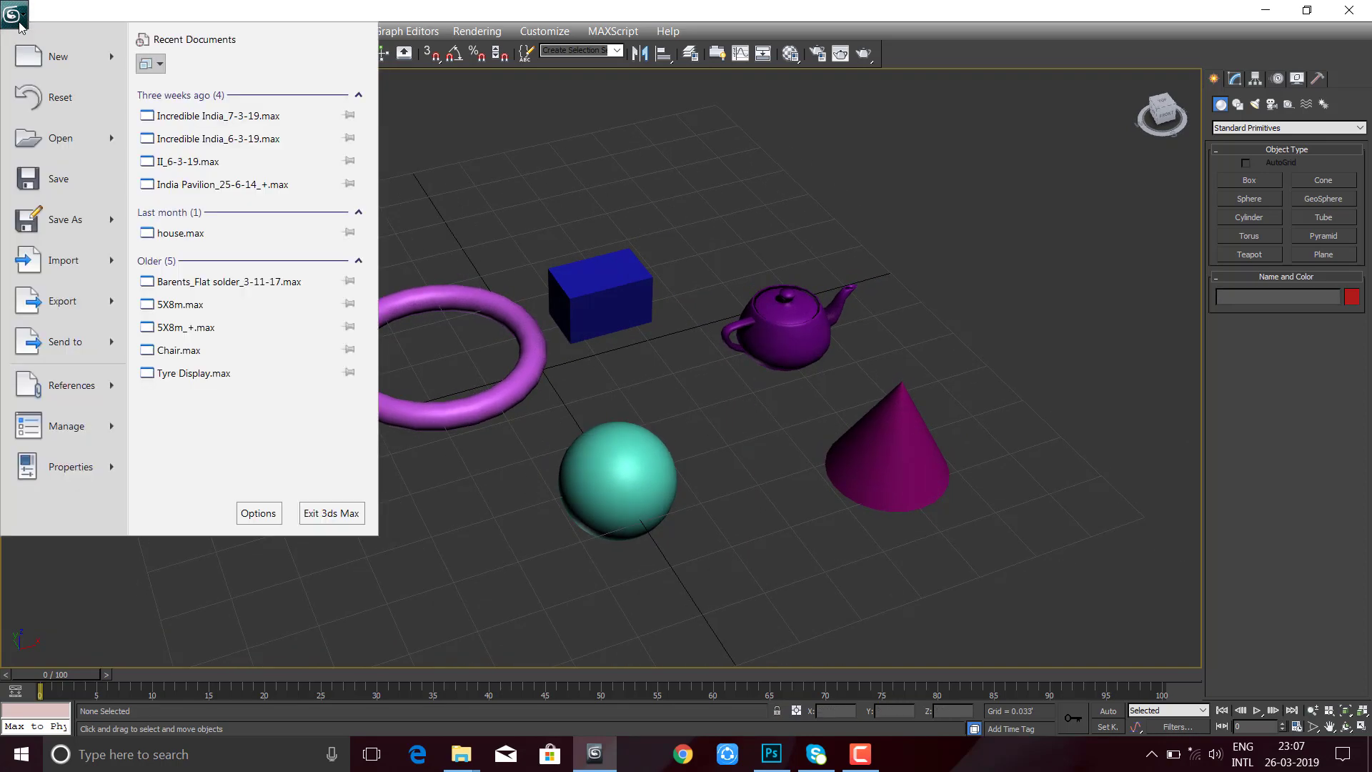
mouse_move(65, 218)
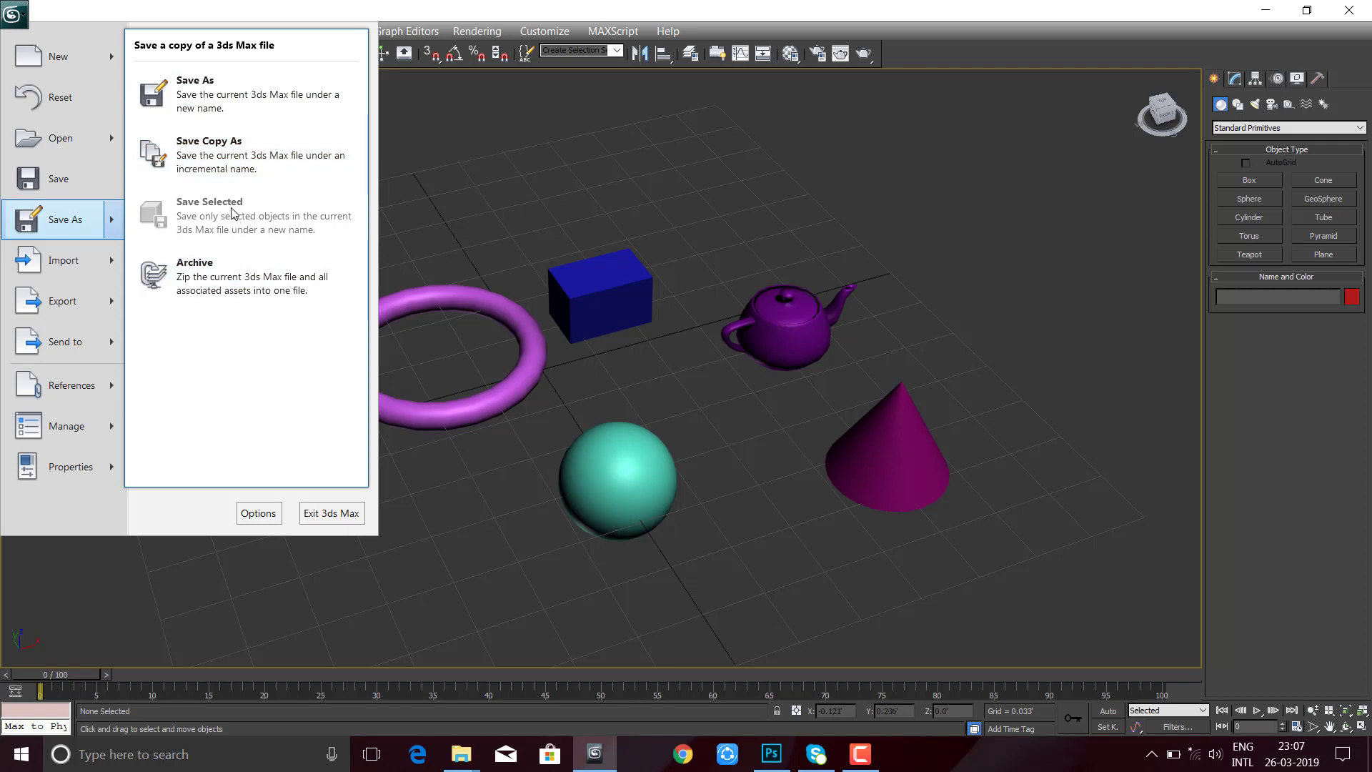
left_click(556, 238)
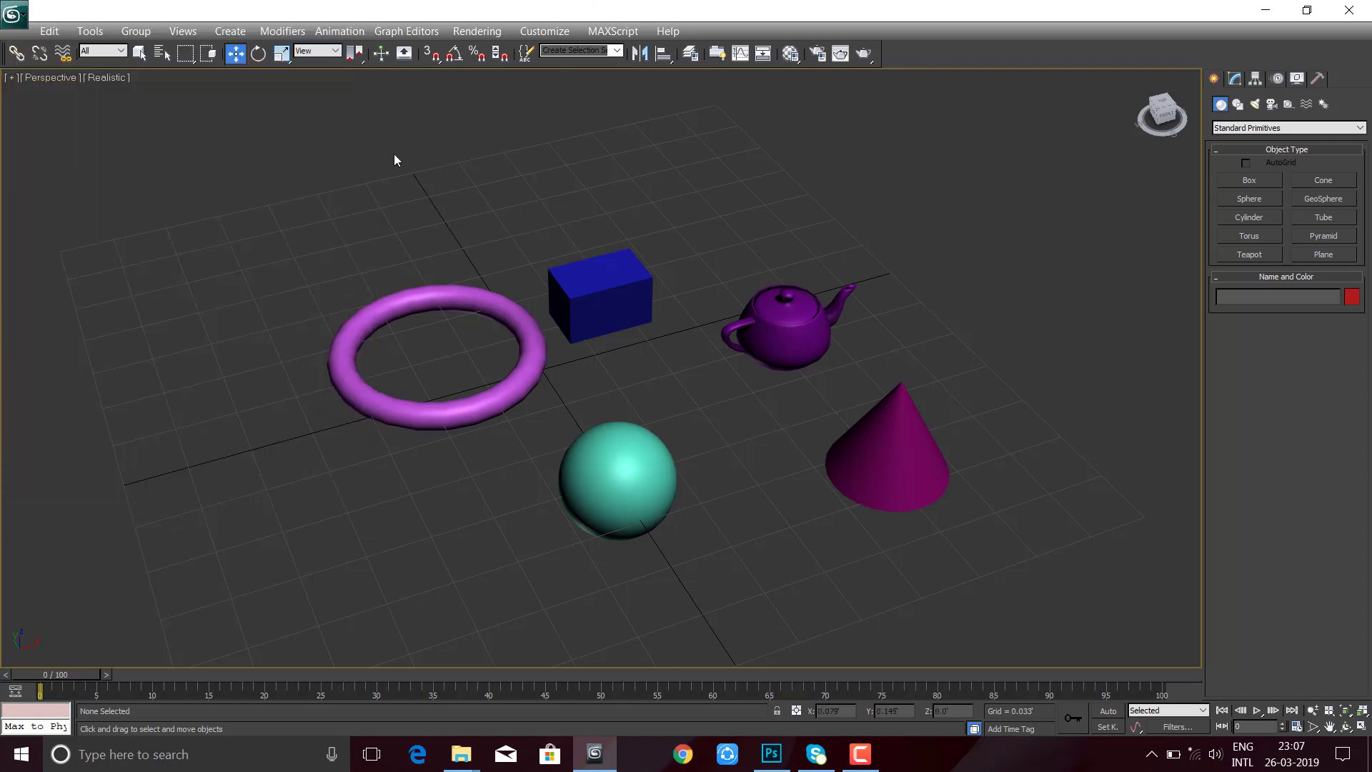
left_click(13, 13)
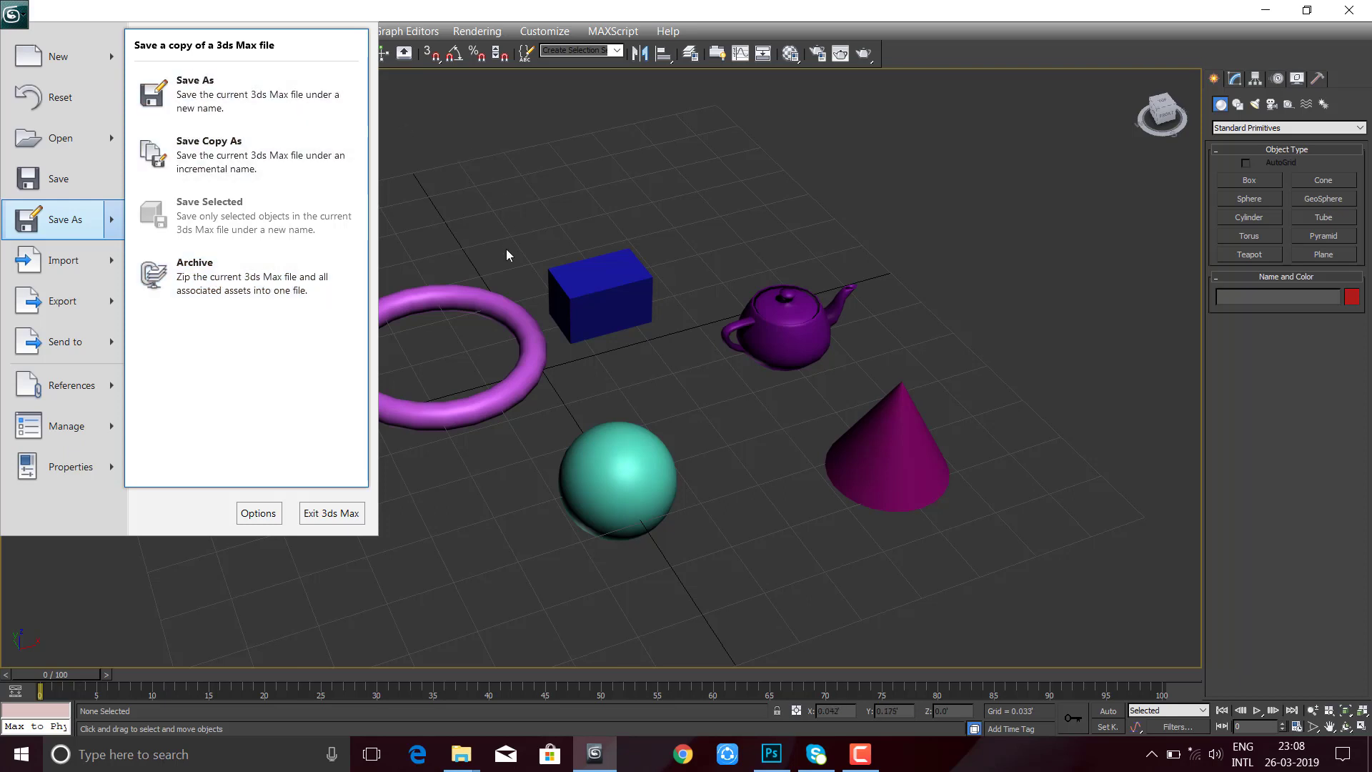
left_click(537, 251)
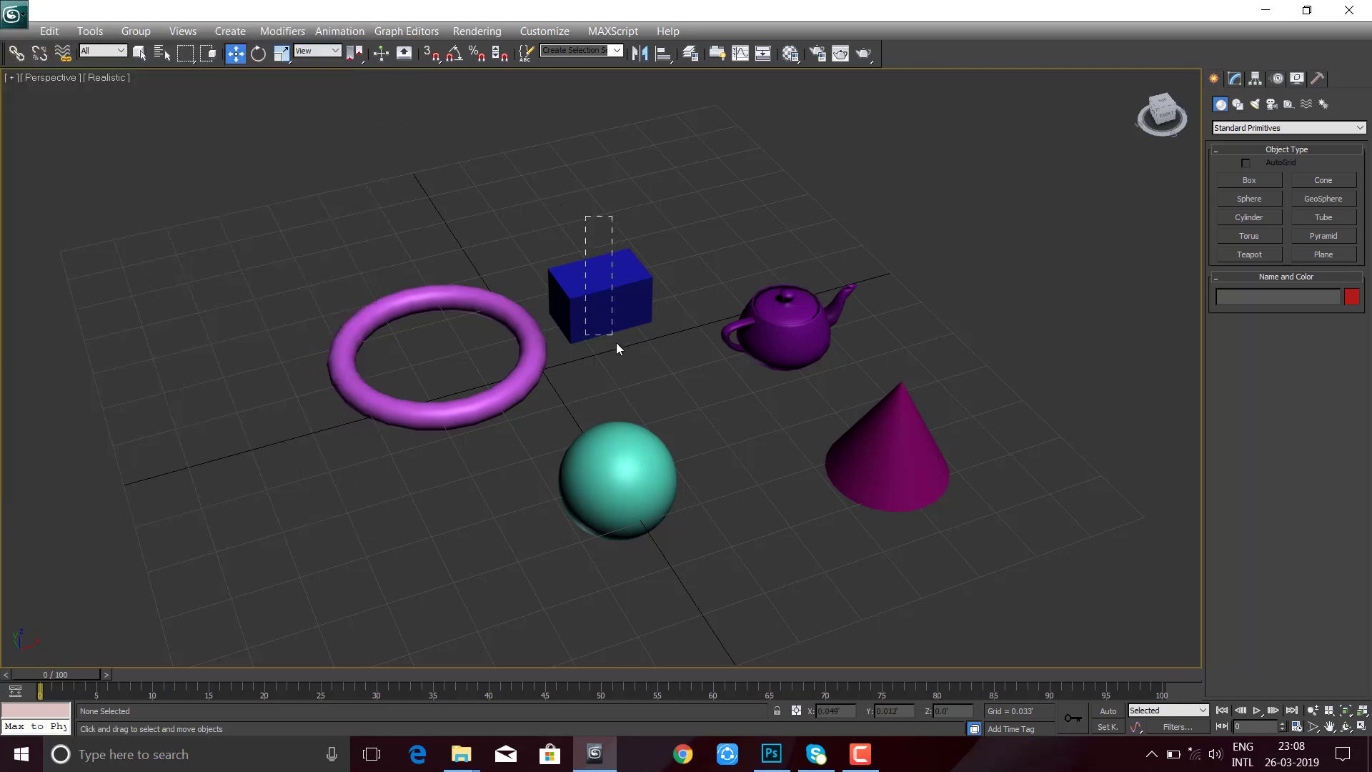
left_click_drag(619, 348, 616, 343)
left_click(13, 12)
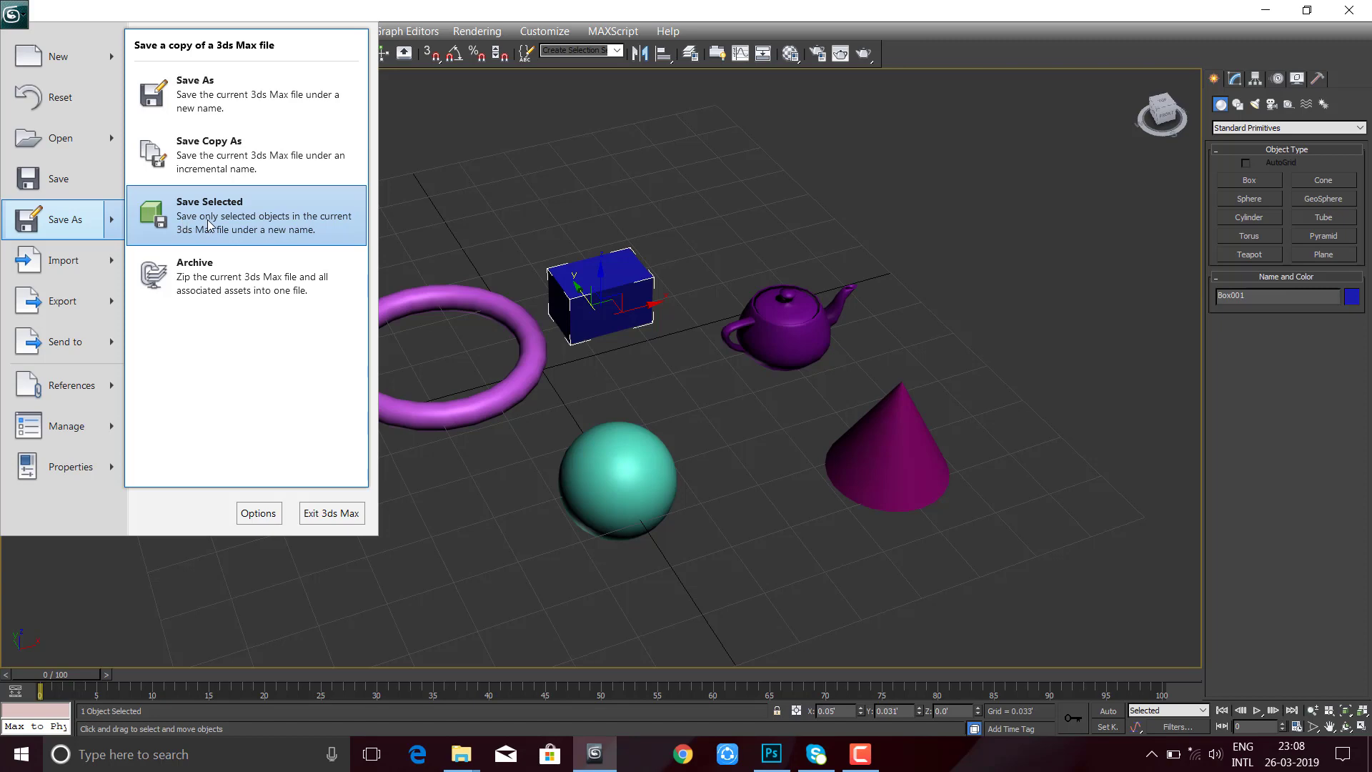
left_click(277, 232)
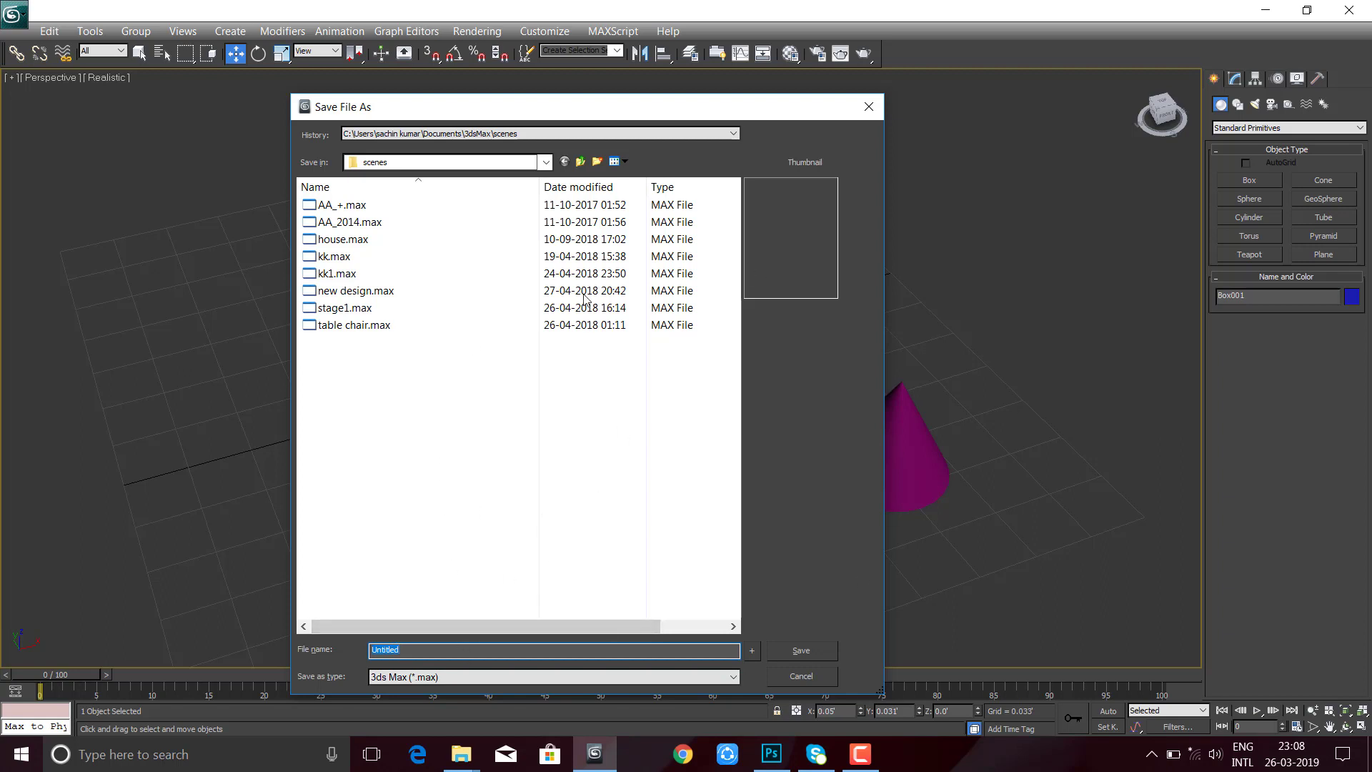
mouse_move(391, 118)
left_mouse_down()
mouse_move(559, 182)
mouse_move(493, 69)
left_mouse_up()
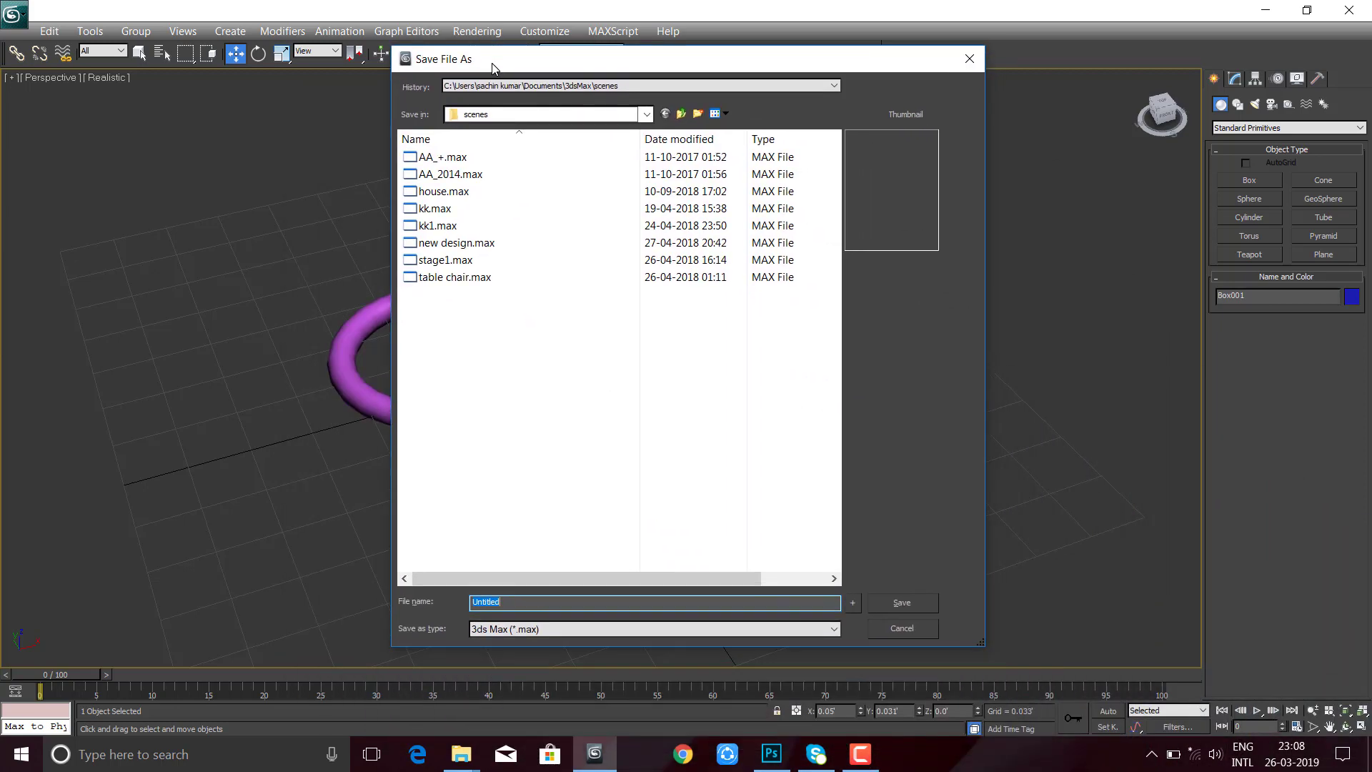
left_click(968, 59)
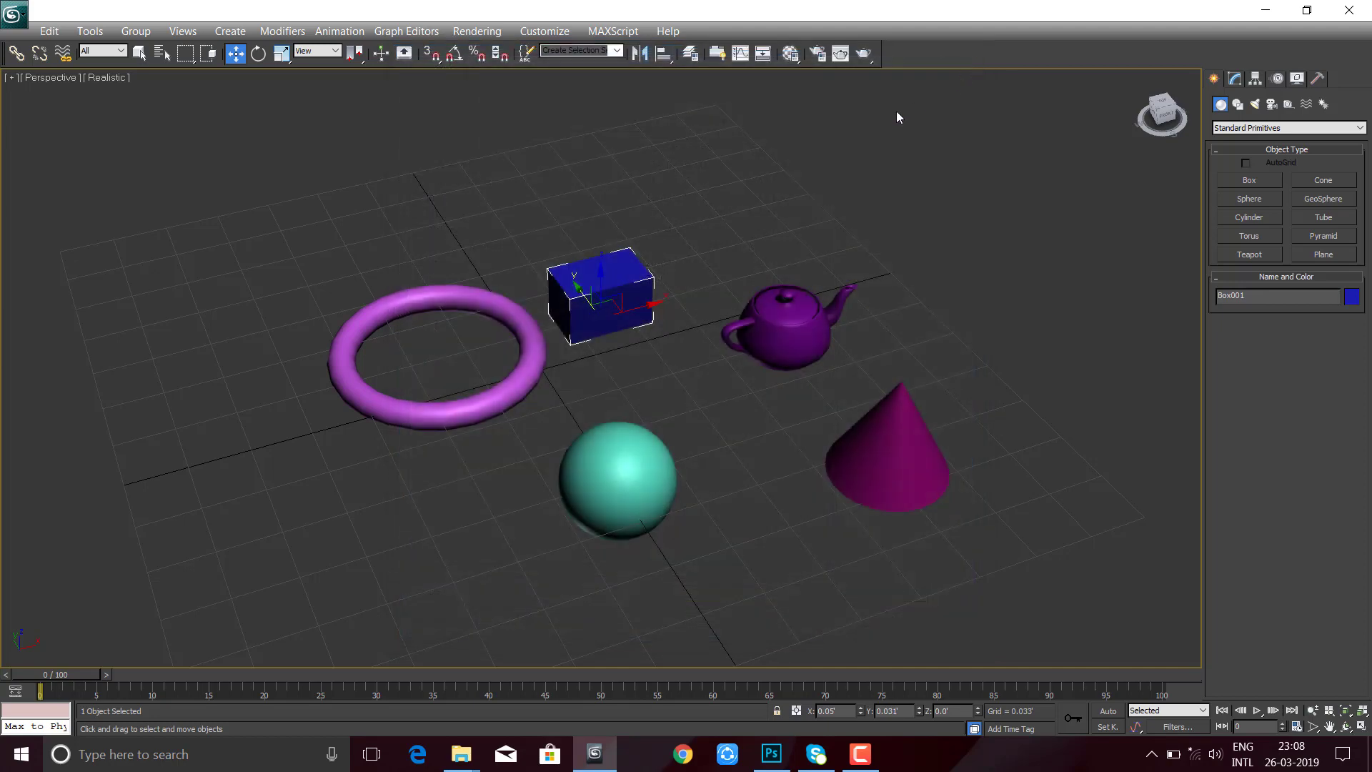
- Start Export Selected for the box, browse the Save as type formats, then cancel the export
left_click(14, 13)
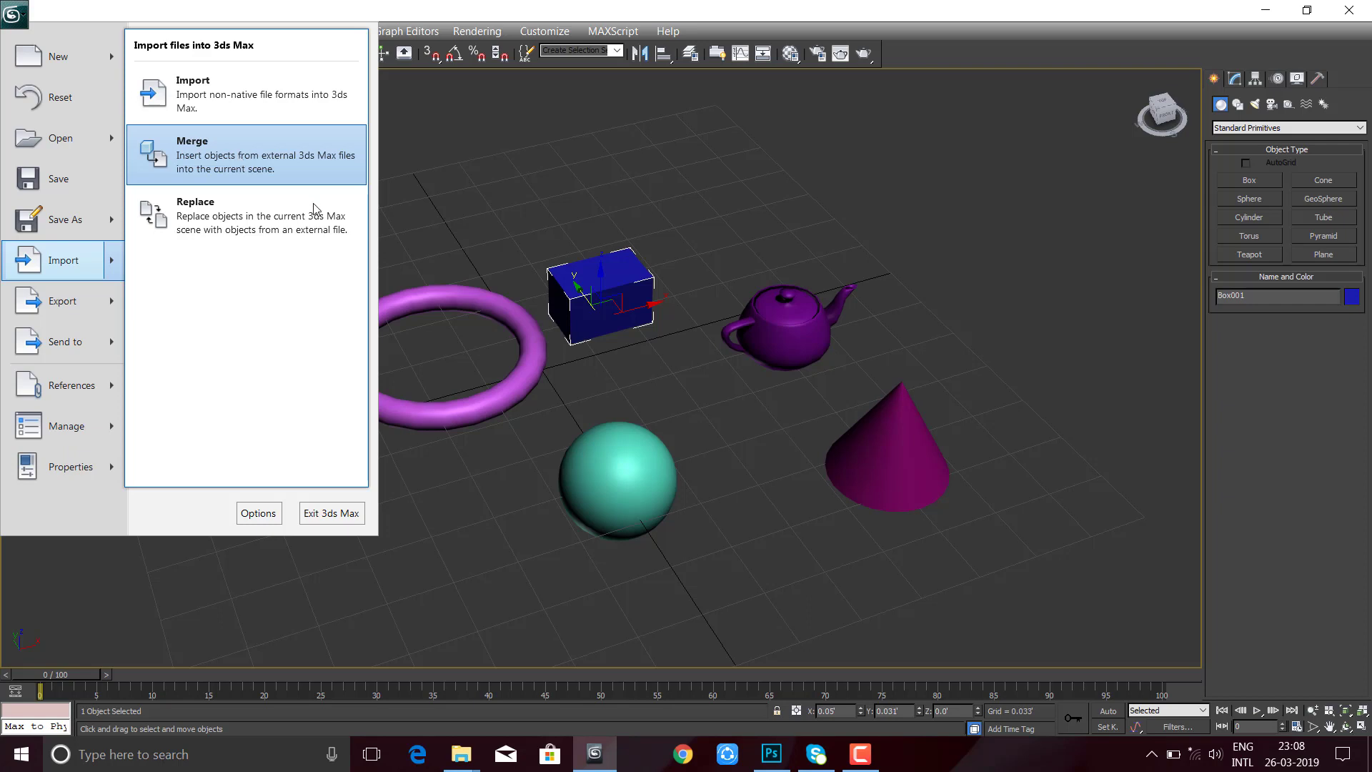
mouse_move(62, 302)
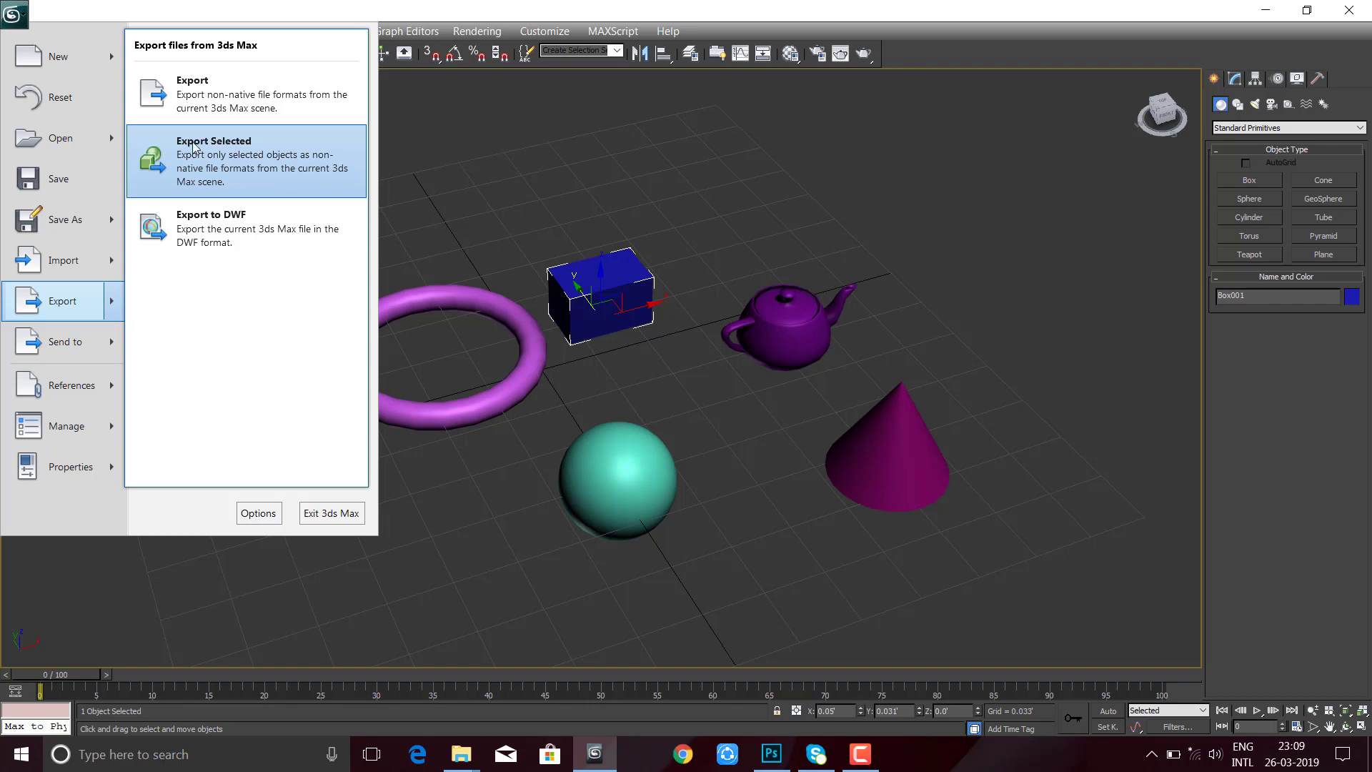
left_click(528, 258)
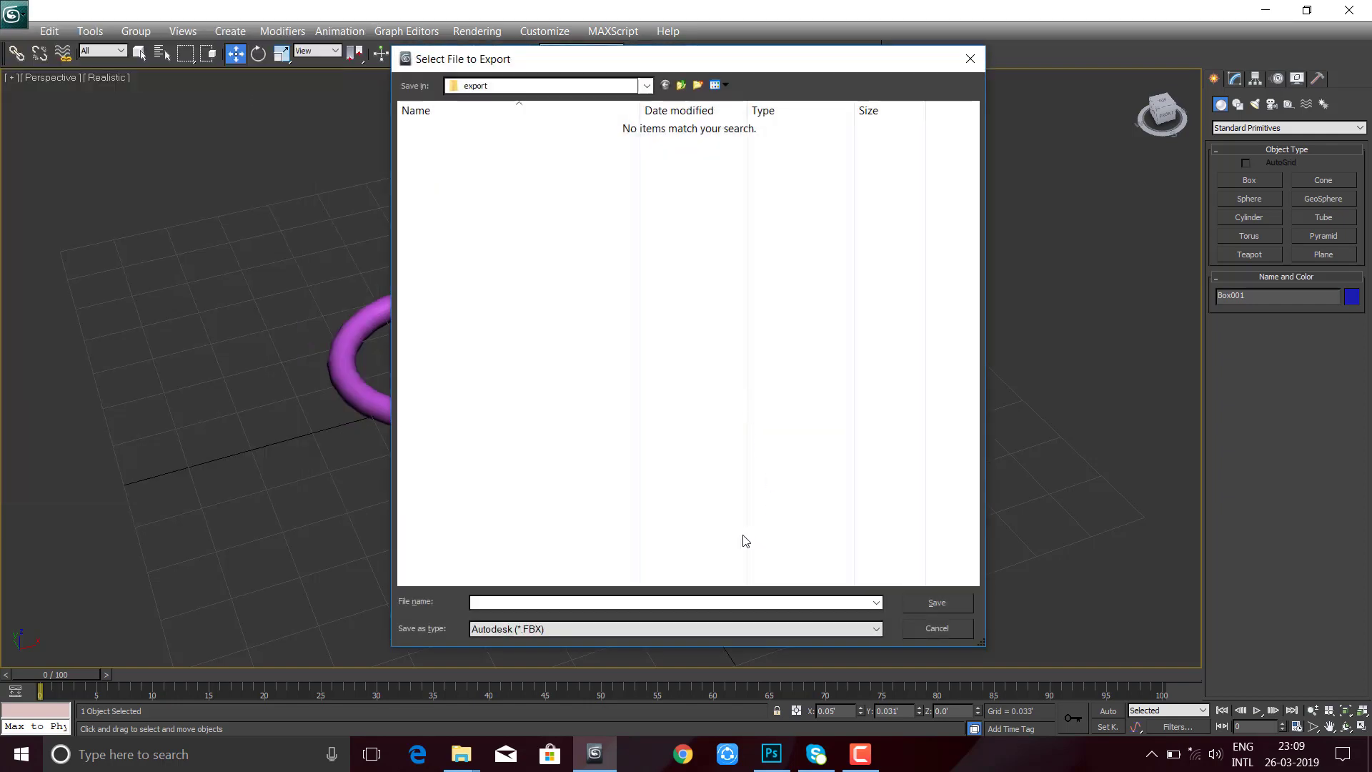
left_click(576, 631)
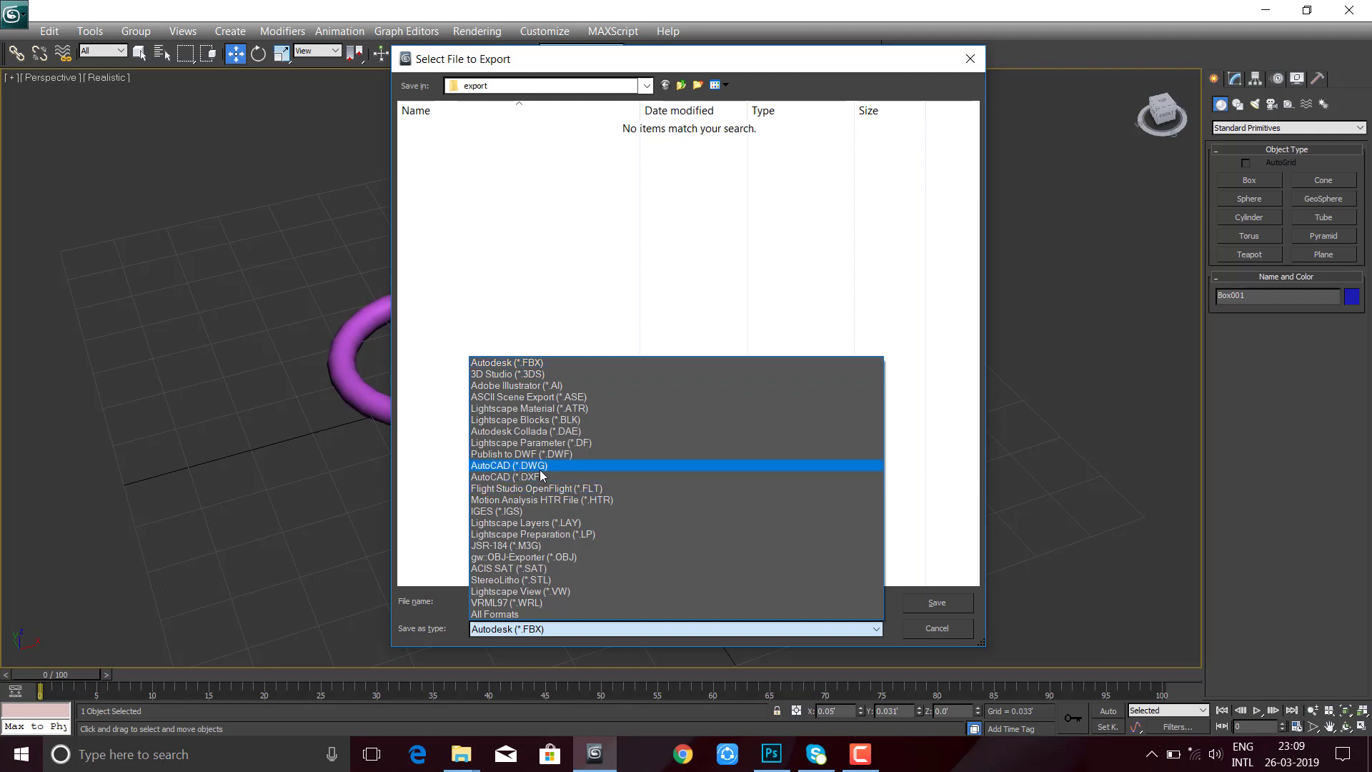
left_click(584, 205)
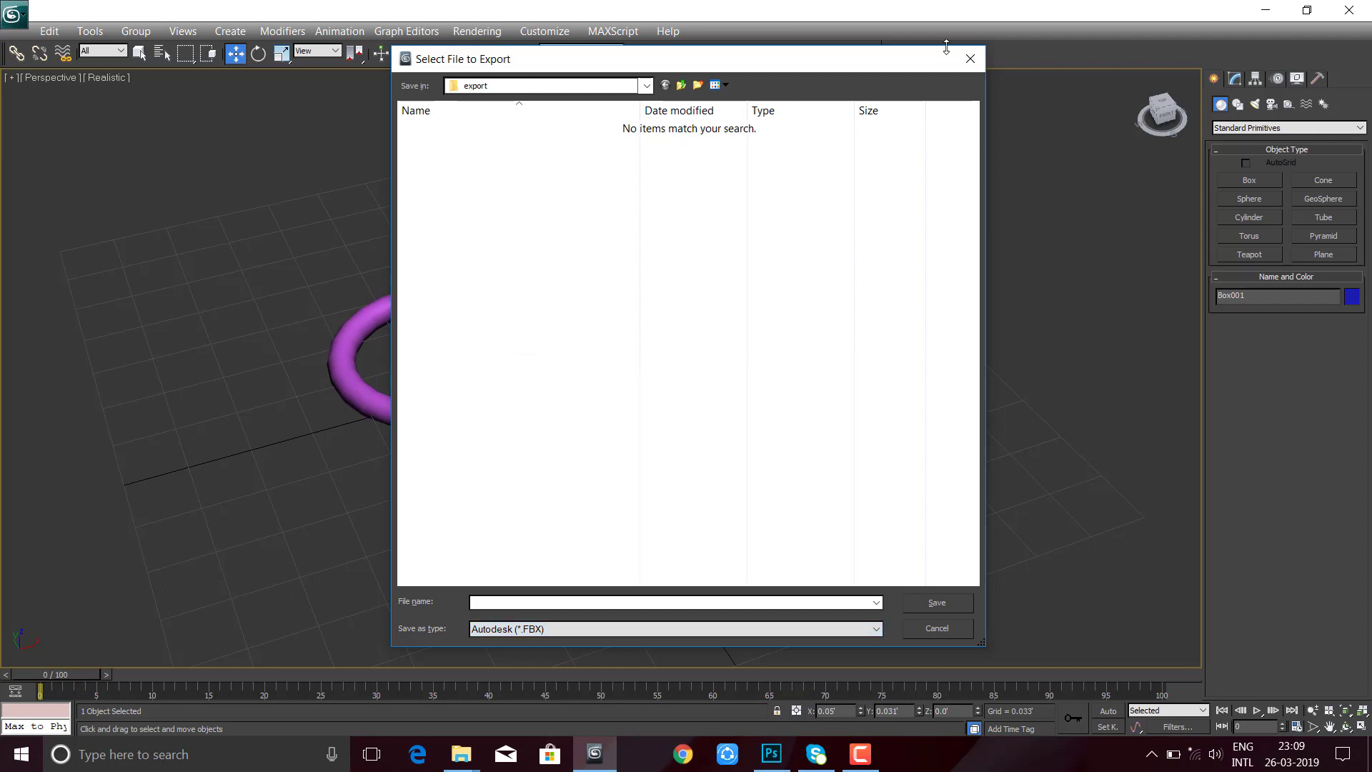
left_click(969, 60)
left_click(14, 13)
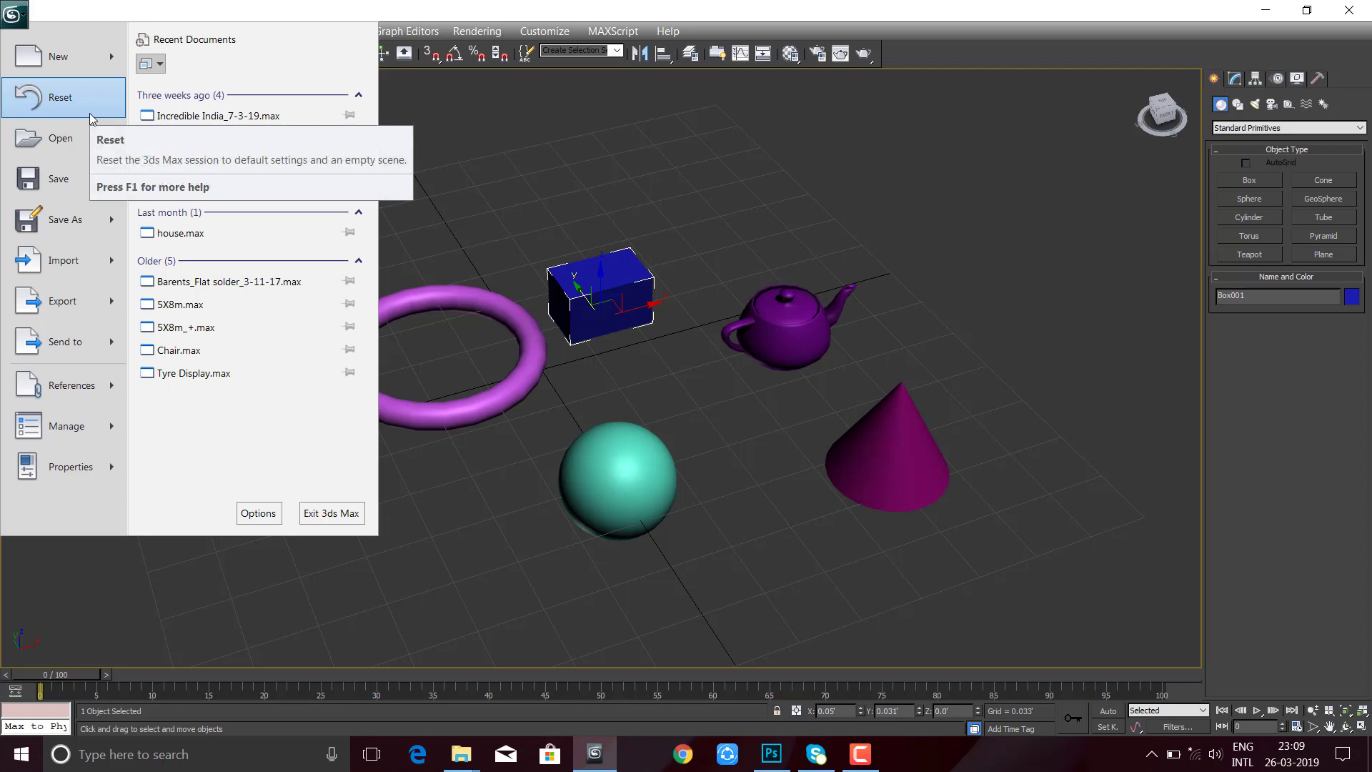
- Browse the Edit menu and choose Move as the active transform
key("Escape")
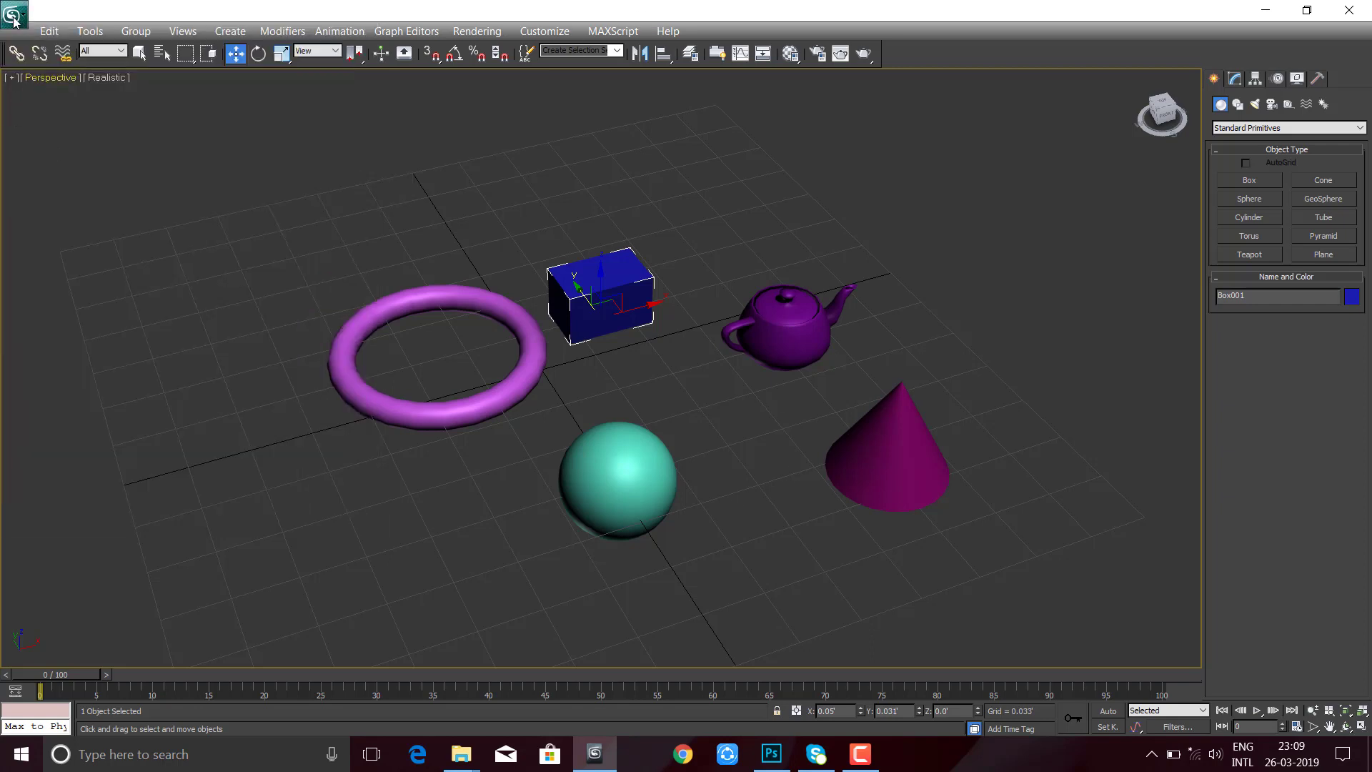
left_click(11, 16)
left_click(51, 31)
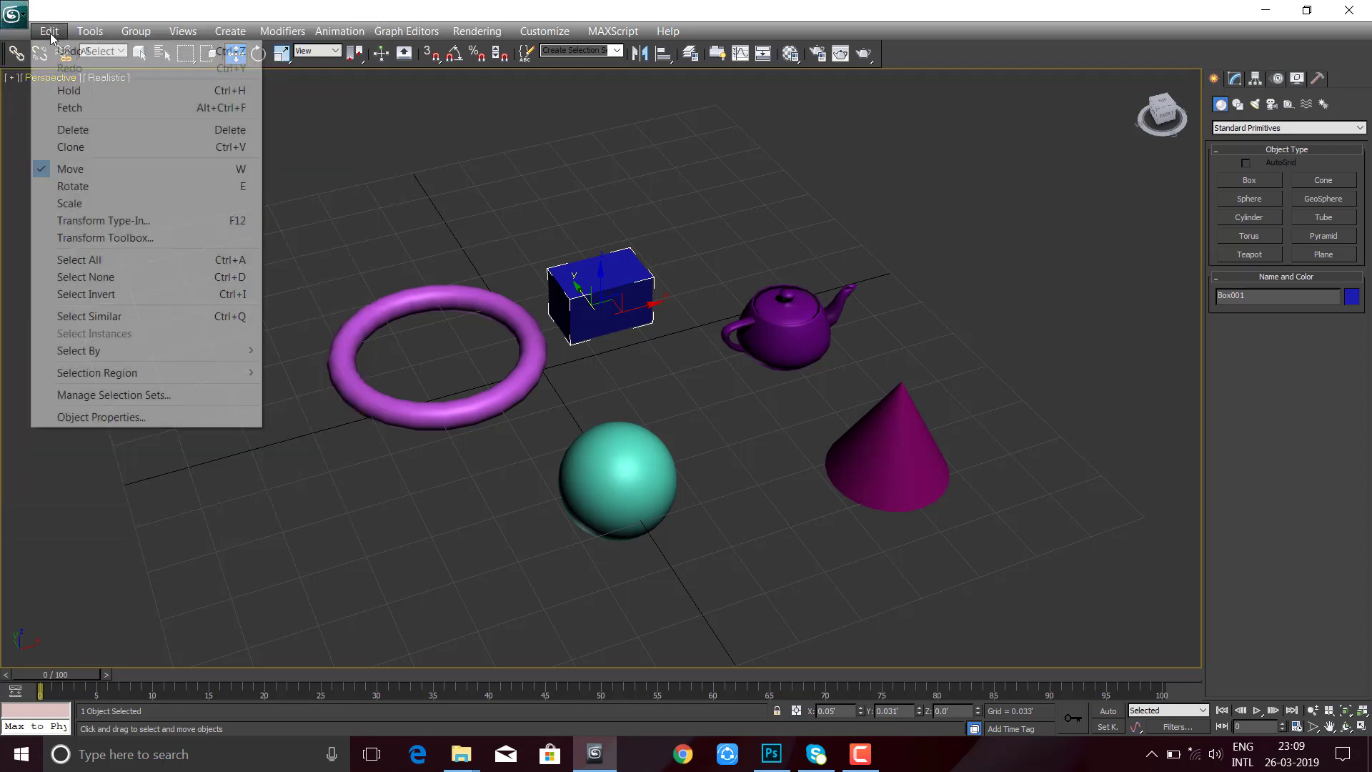
left_click(51, 31)
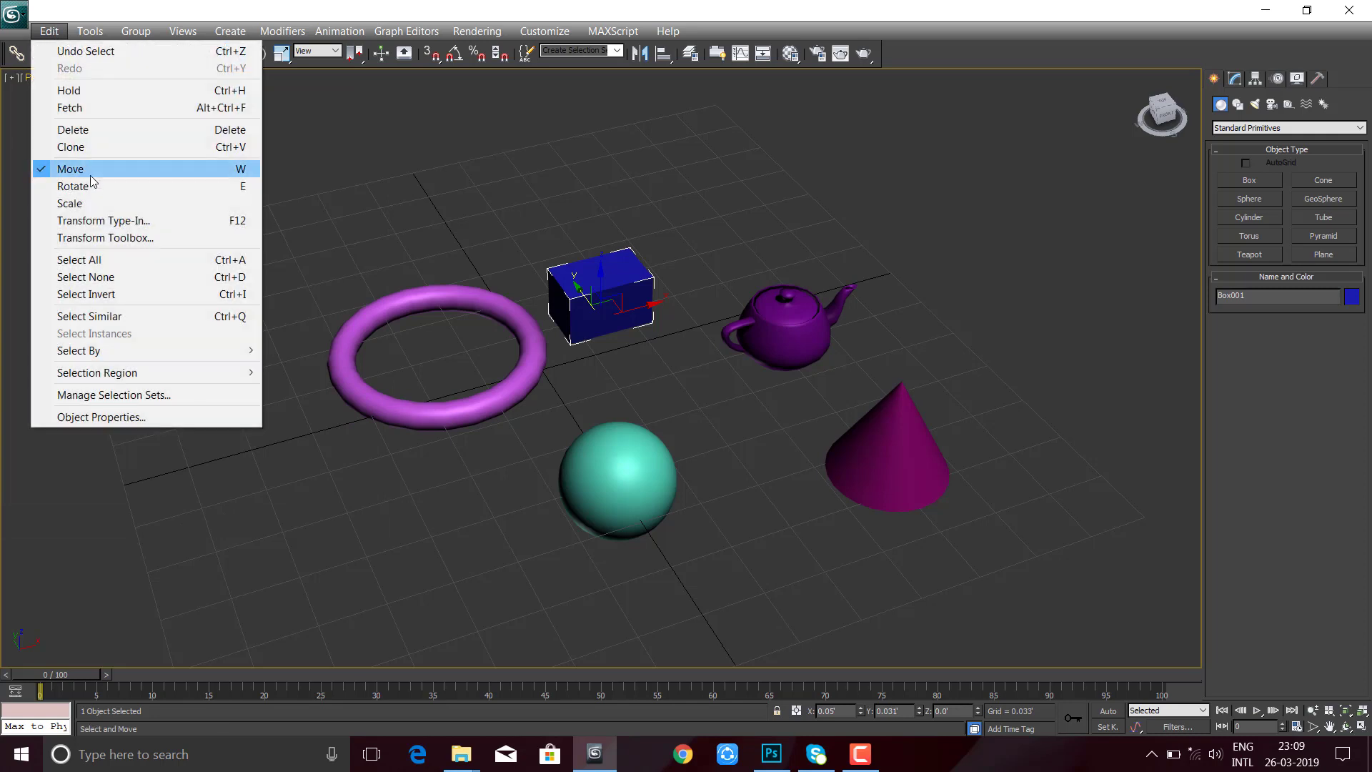
left_click(140, 169)
left_click(50, 30)
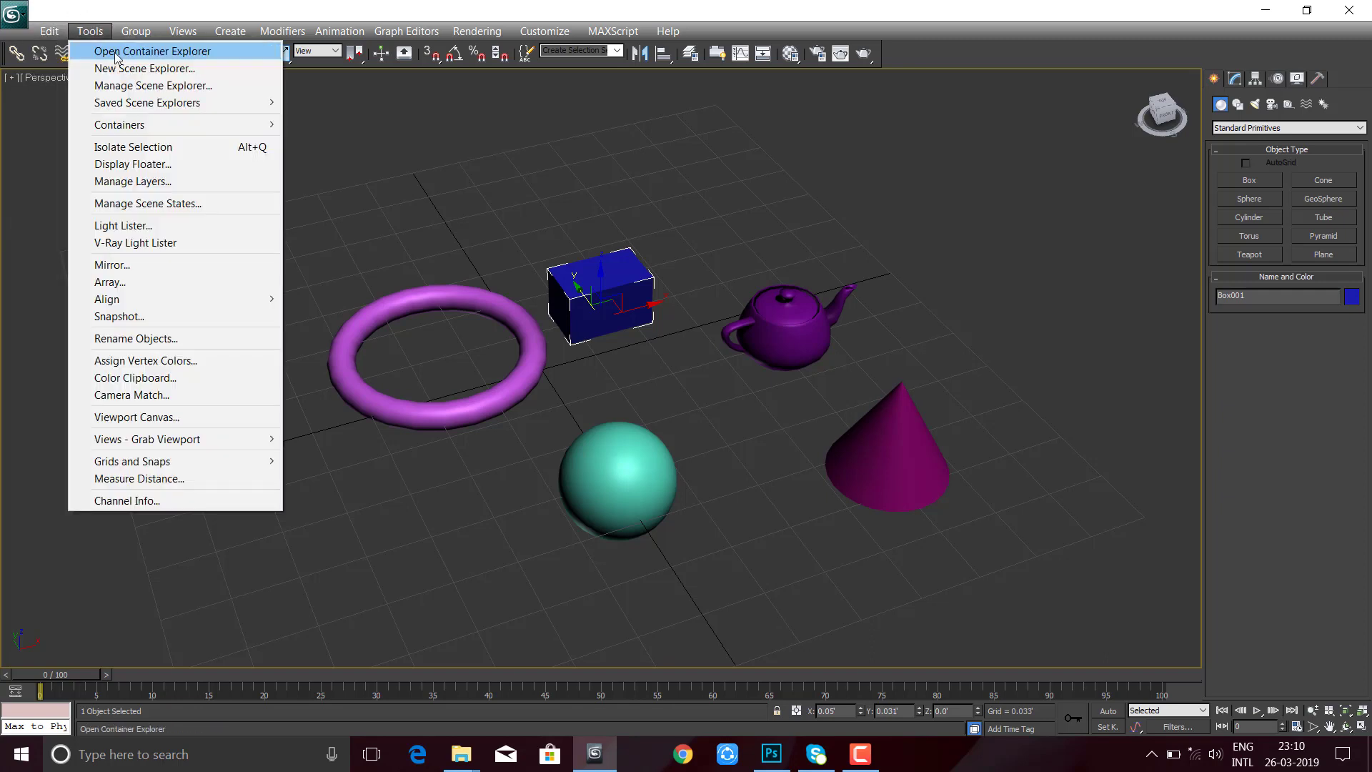
mouse_move(136, 31)
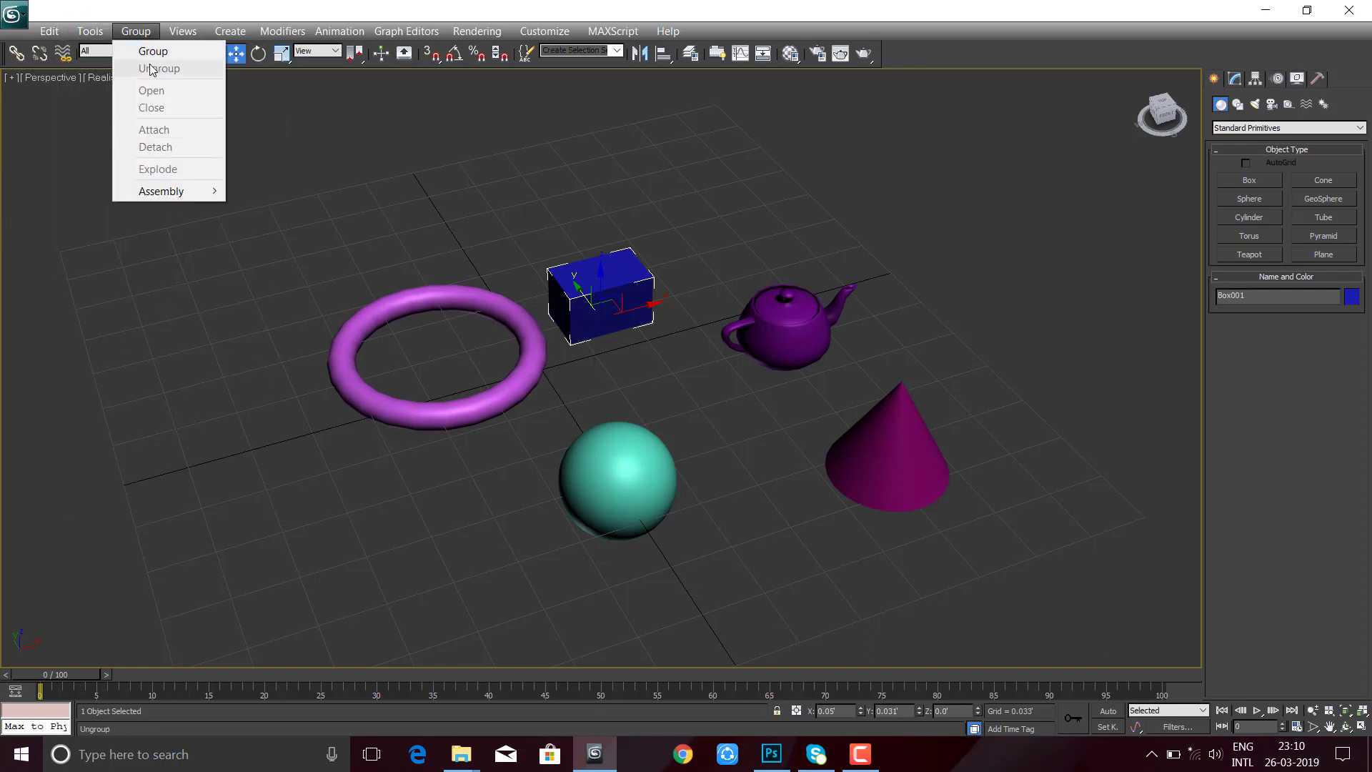
- Select all five primitives, group them as Group001, then ungroup them again
left_click(342, 240)
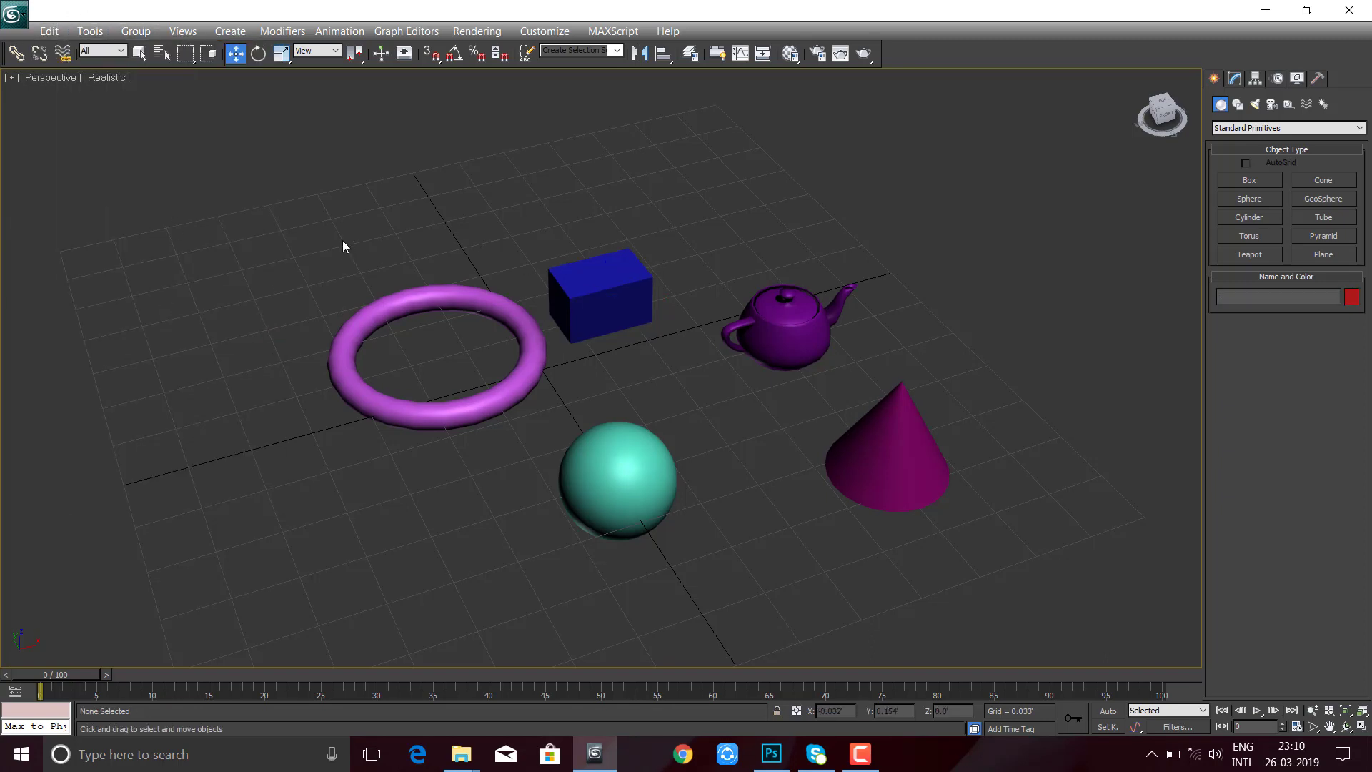
left_click_drag(341, 224, 1079, 584)
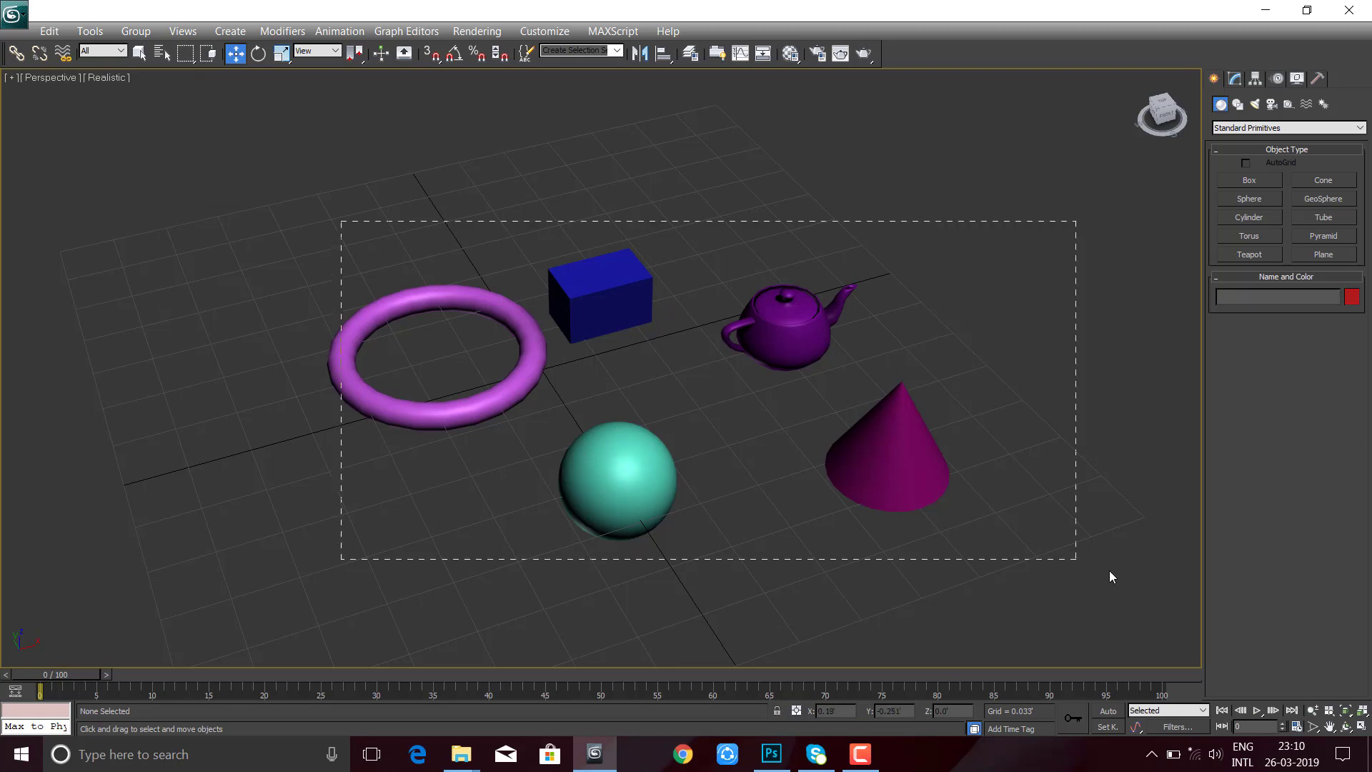
left_click(136, 32)
left_click(169, 50)
left_click(671, 404)
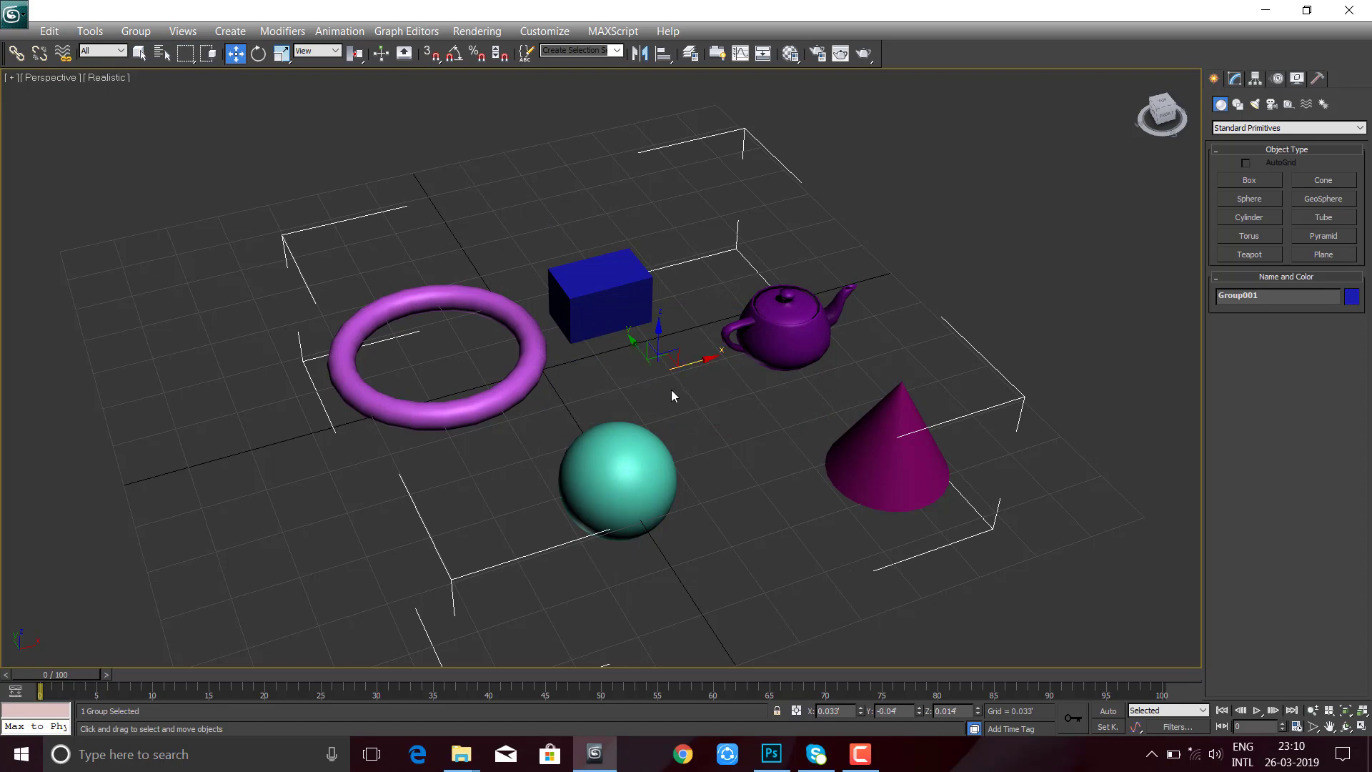
middle_click_drag(671, 389, 636, 368)
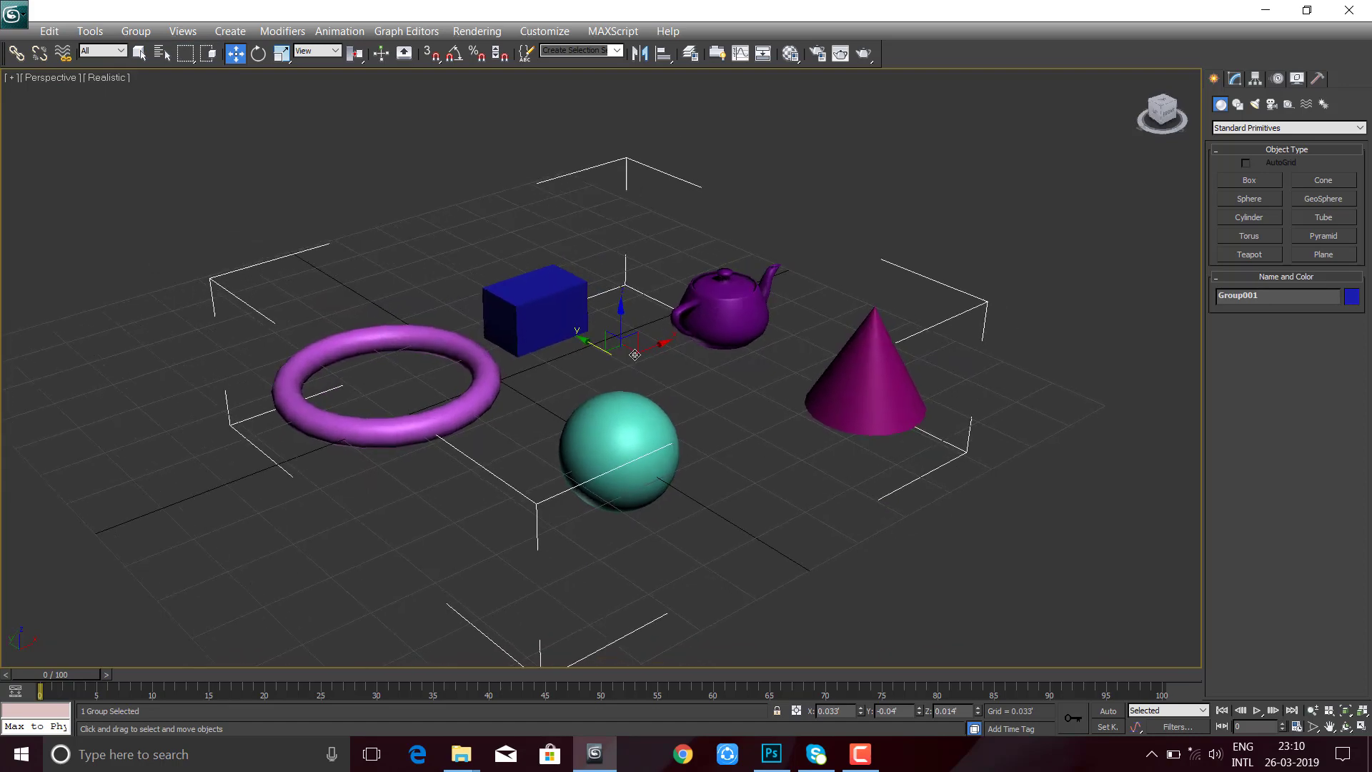
left_click(137, 32)
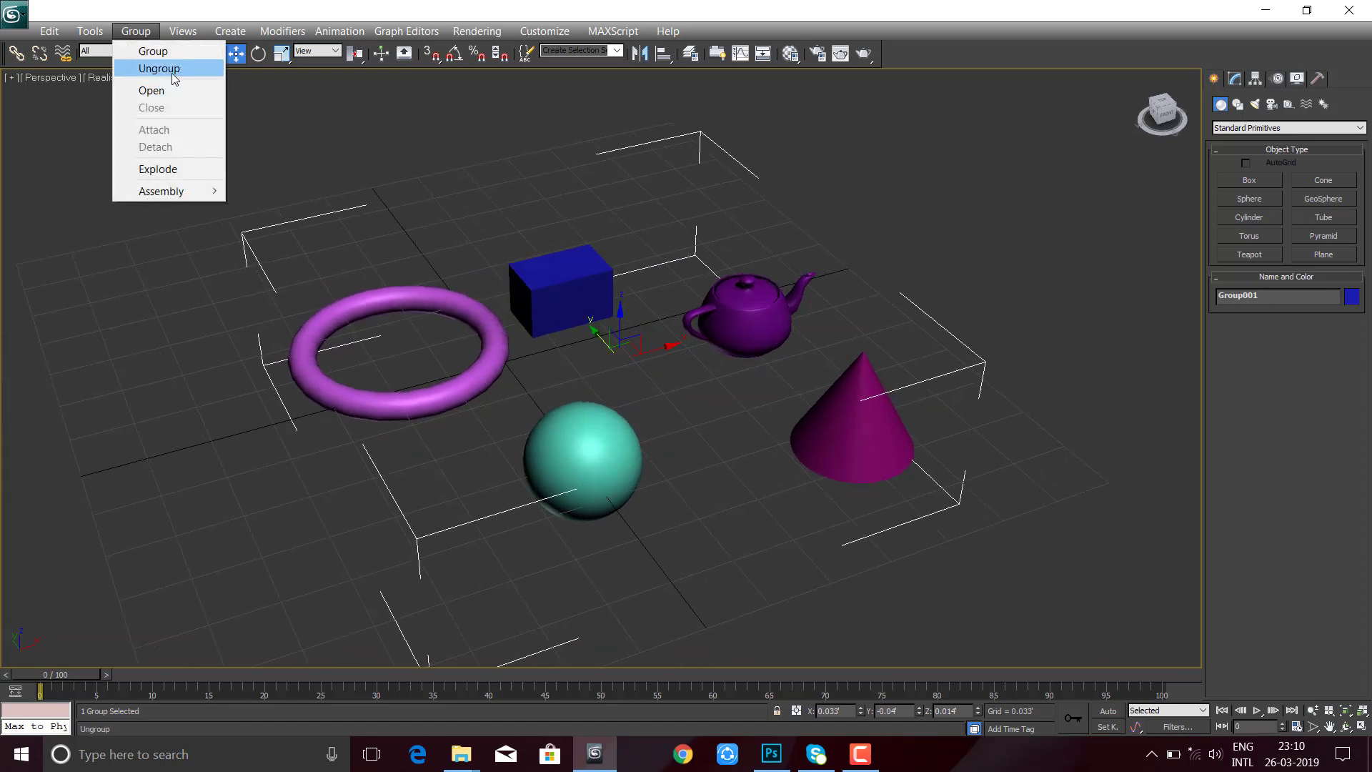
left_click(172, 72)
- Reselect all five objects and regroup them as Group001
left_click(271, 139)
left_click(576, 281)
left_click_drag(250, 188, 902, 536)
left_click(136, 31)
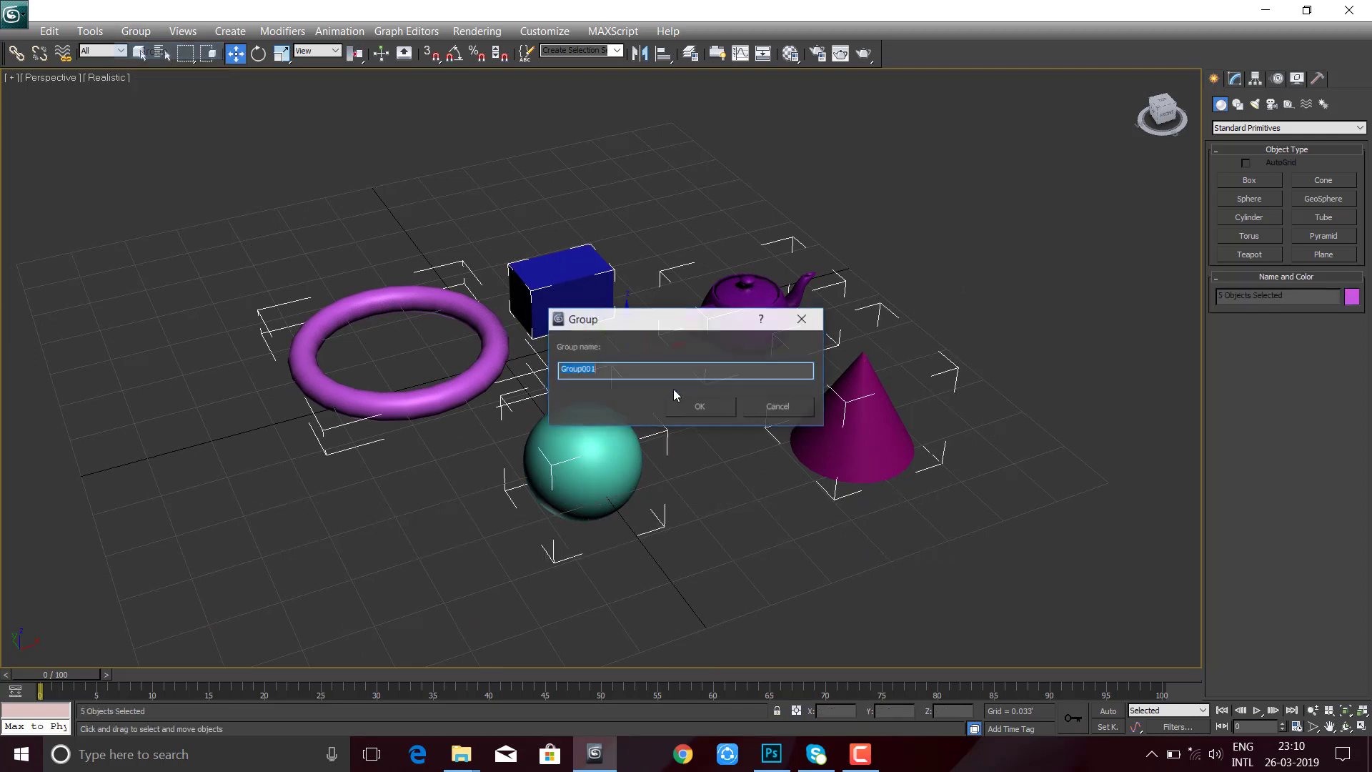
left_click(695, 402)
left_click(690, 400)
left_click(586, 303)
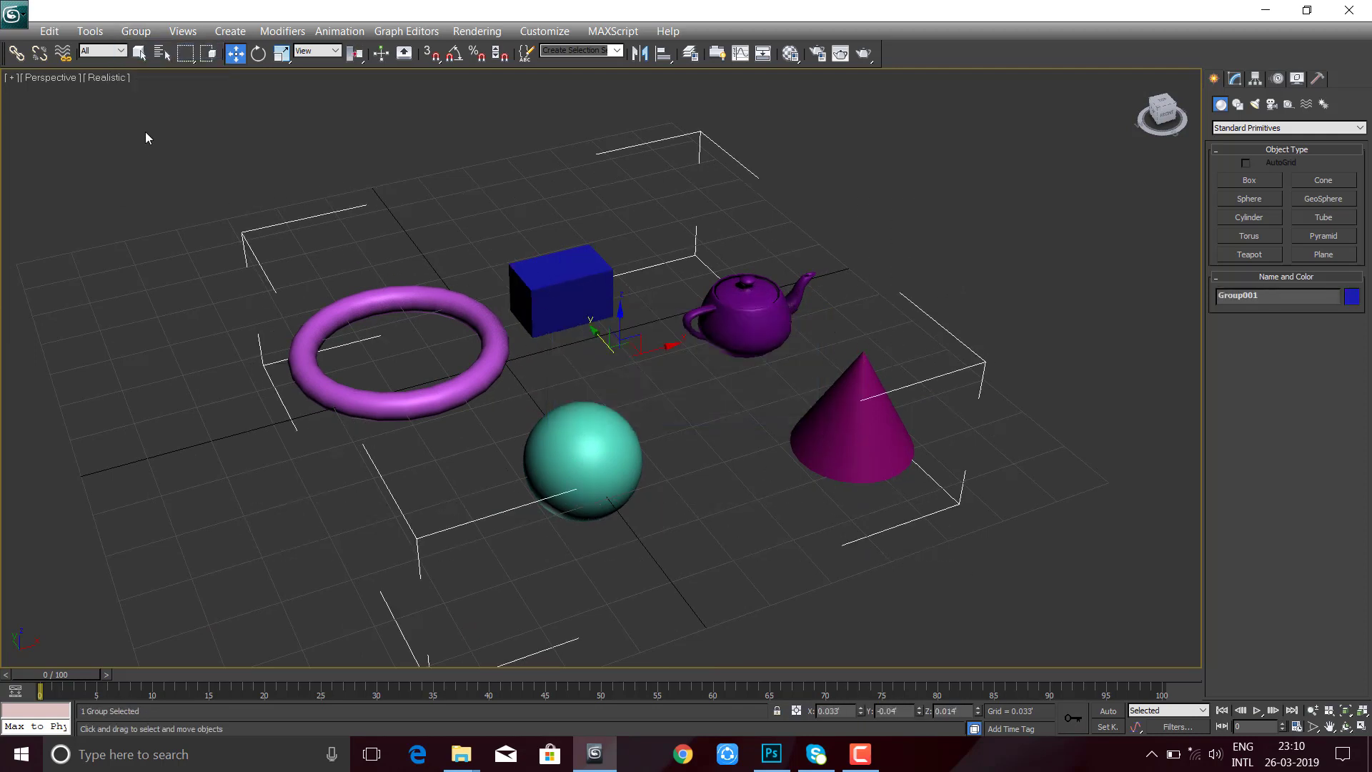
- Open Group001 for editing and select the box and sphere inside it
left_click(136, 31)
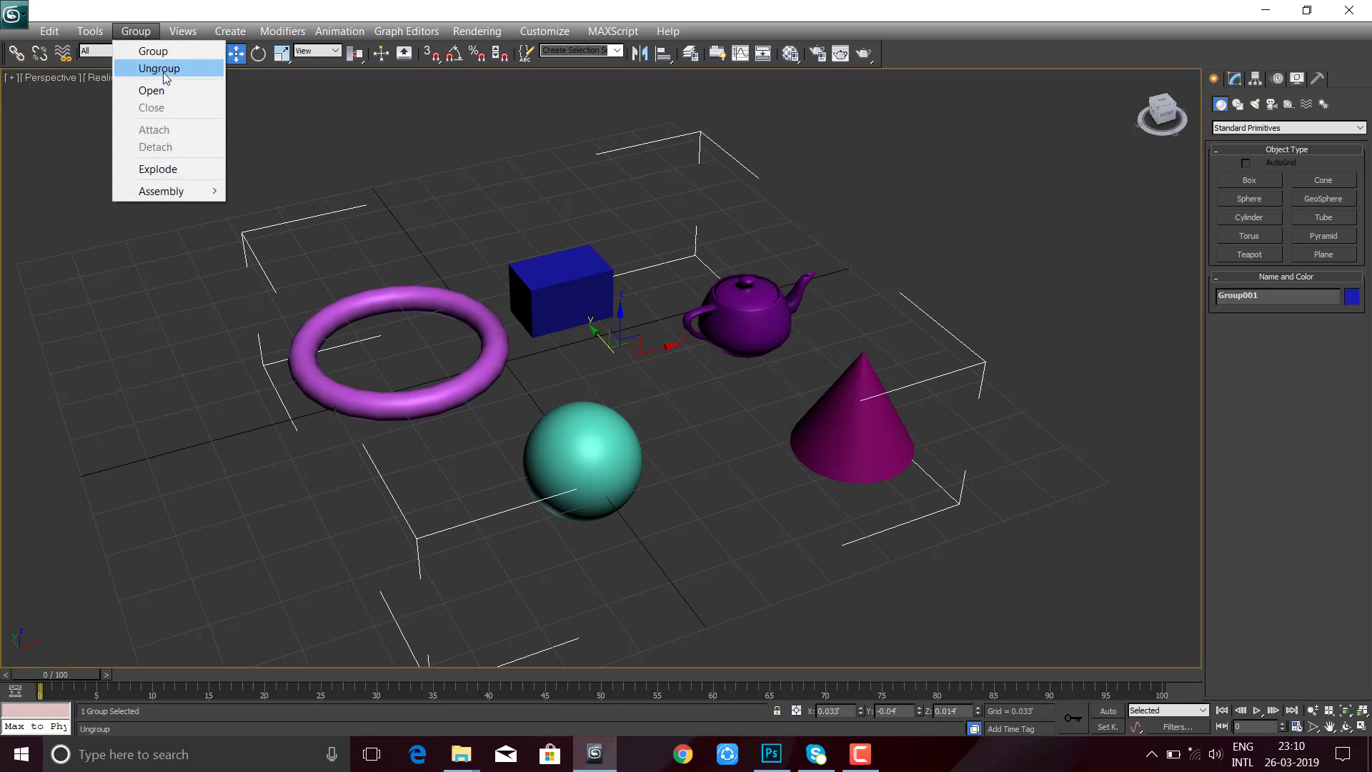
left_click(165, 91)
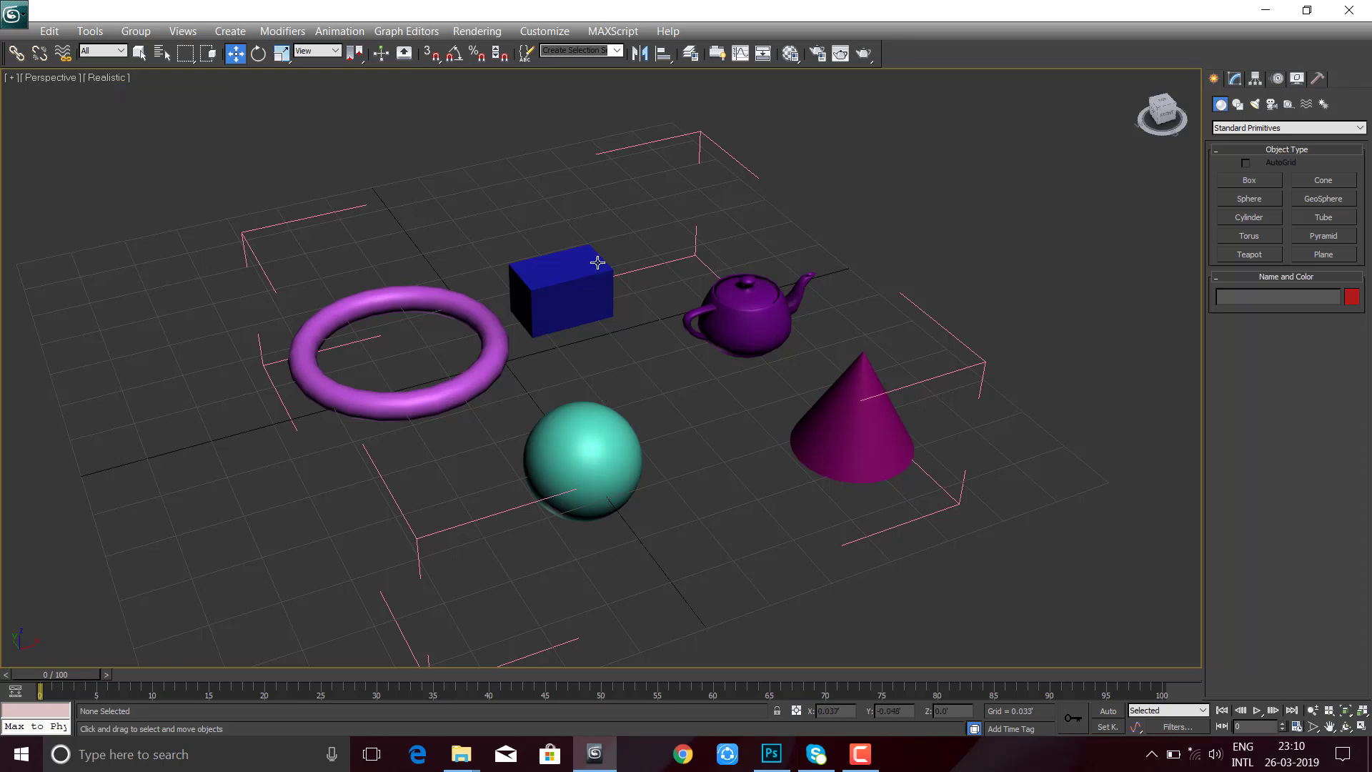
left_click(699, 159)
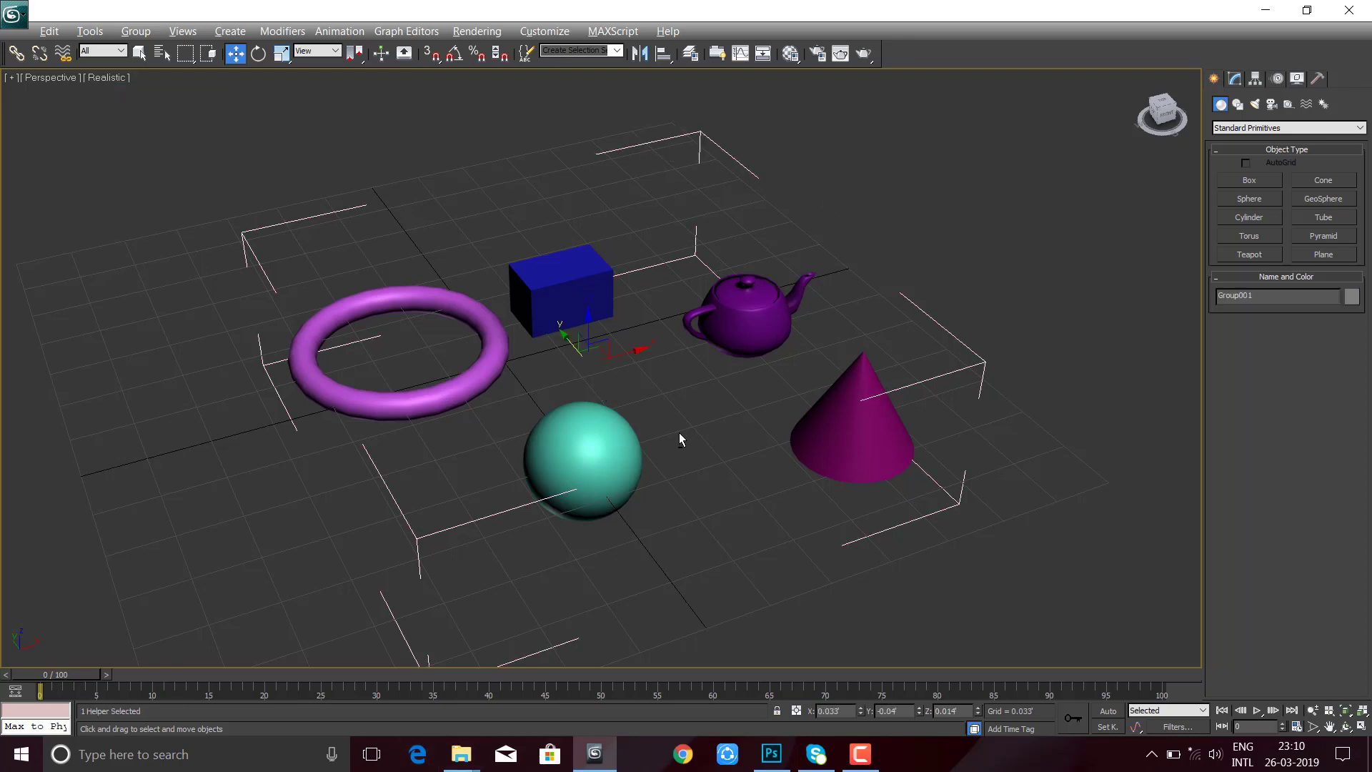
middle_click_drag(681, 439, 516, 279, "alt")
left_click(578, 300)
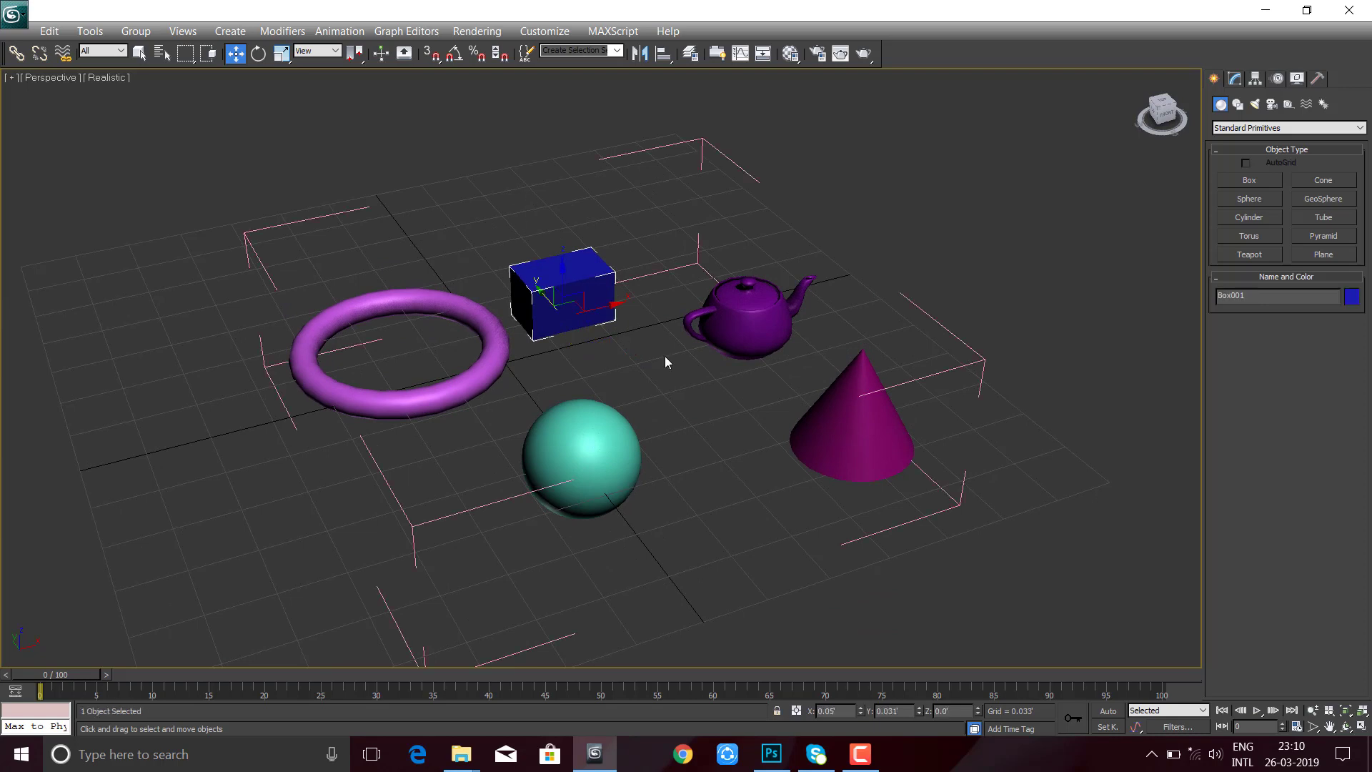
left_click(579, 422)
- Scale the blue box longer along Y, undoing a sphere stretch, then close the group
key("r")
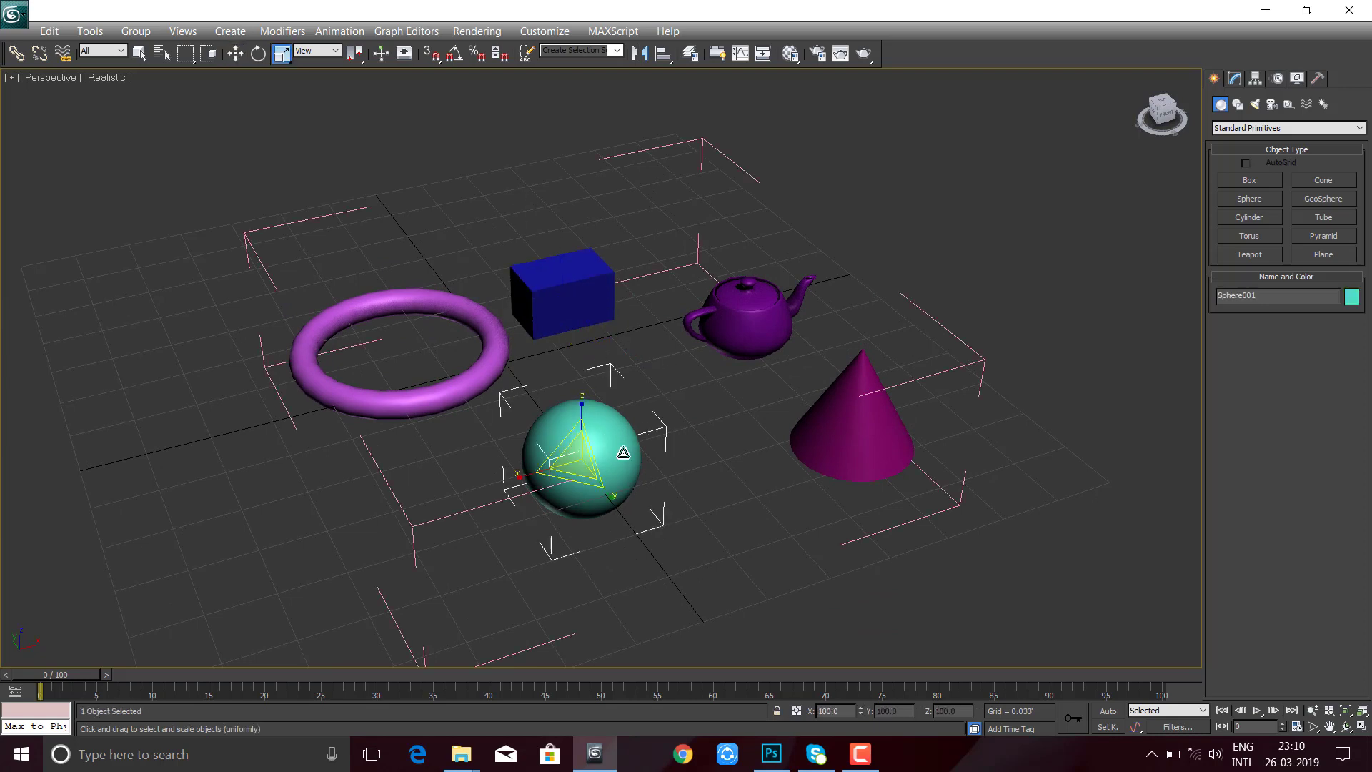
mouse_move(500, 493)
left_mouse_down()
mouse_move(464, 506)
mouse_move(500, 501)
left_mouse_up()
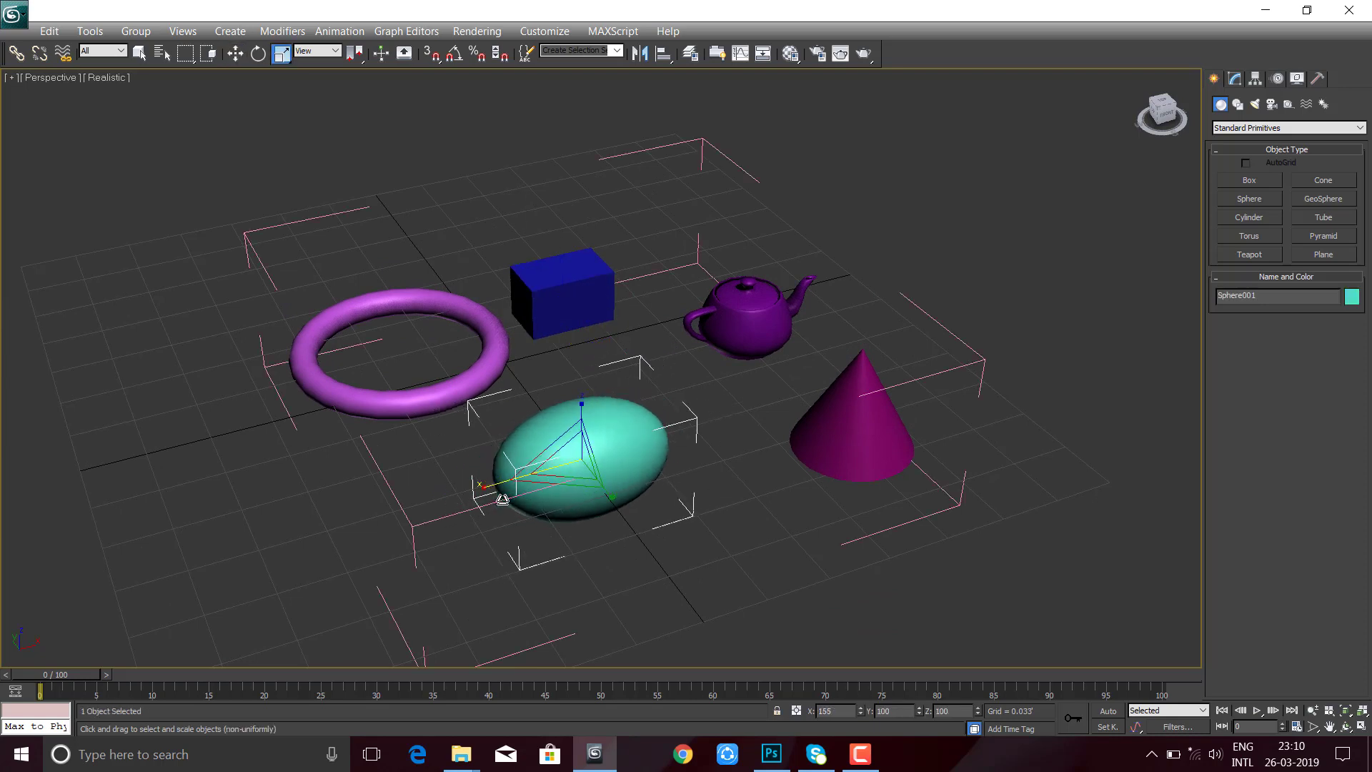
key("ctrl+z")
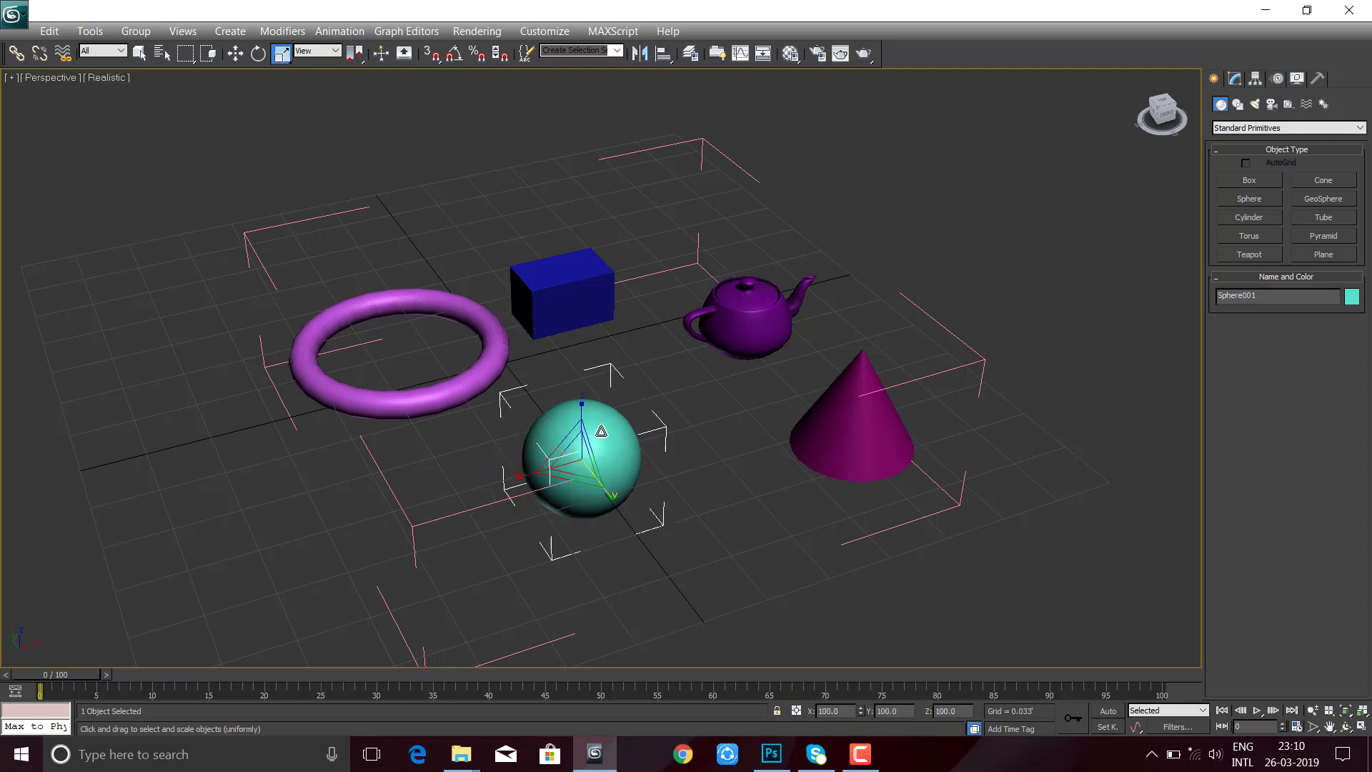
key("ctrl+z")
left_click_drag(594, 350, 614, 379)
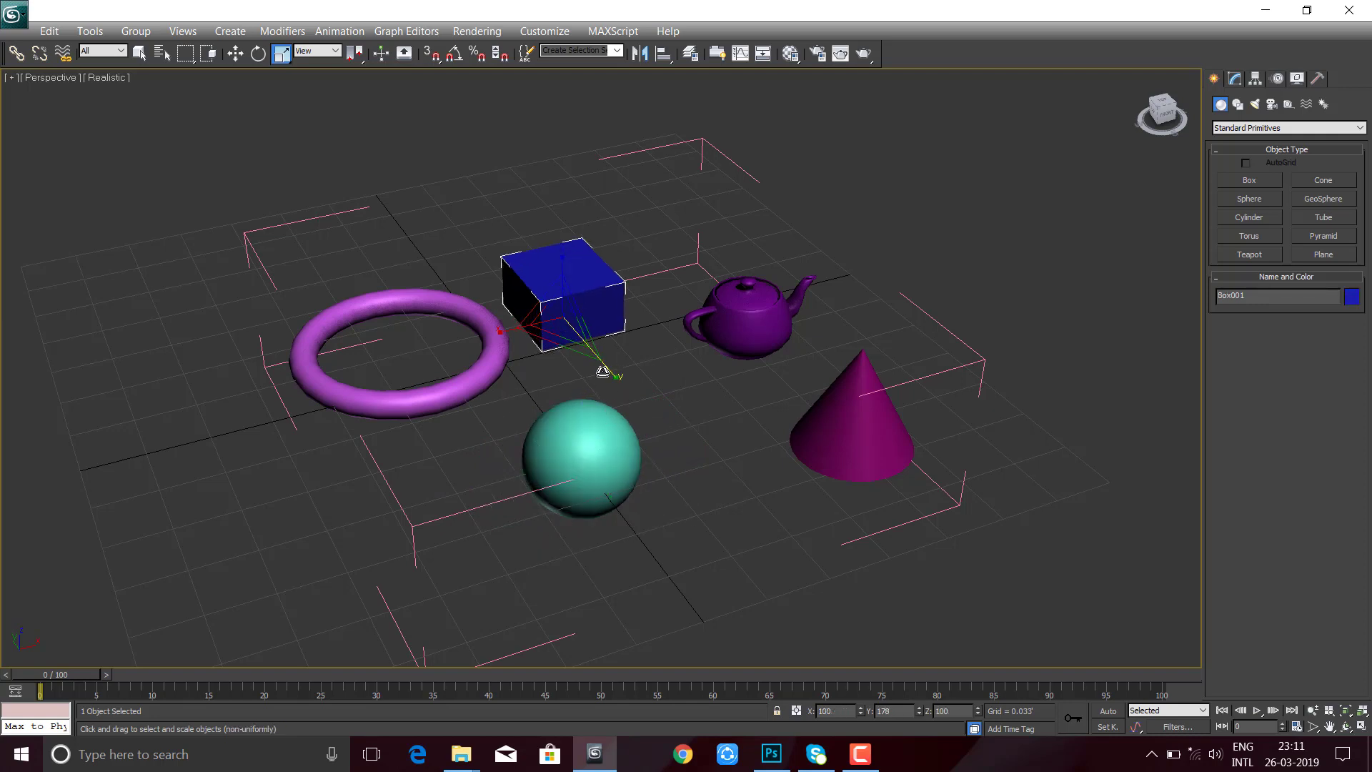
key("w")
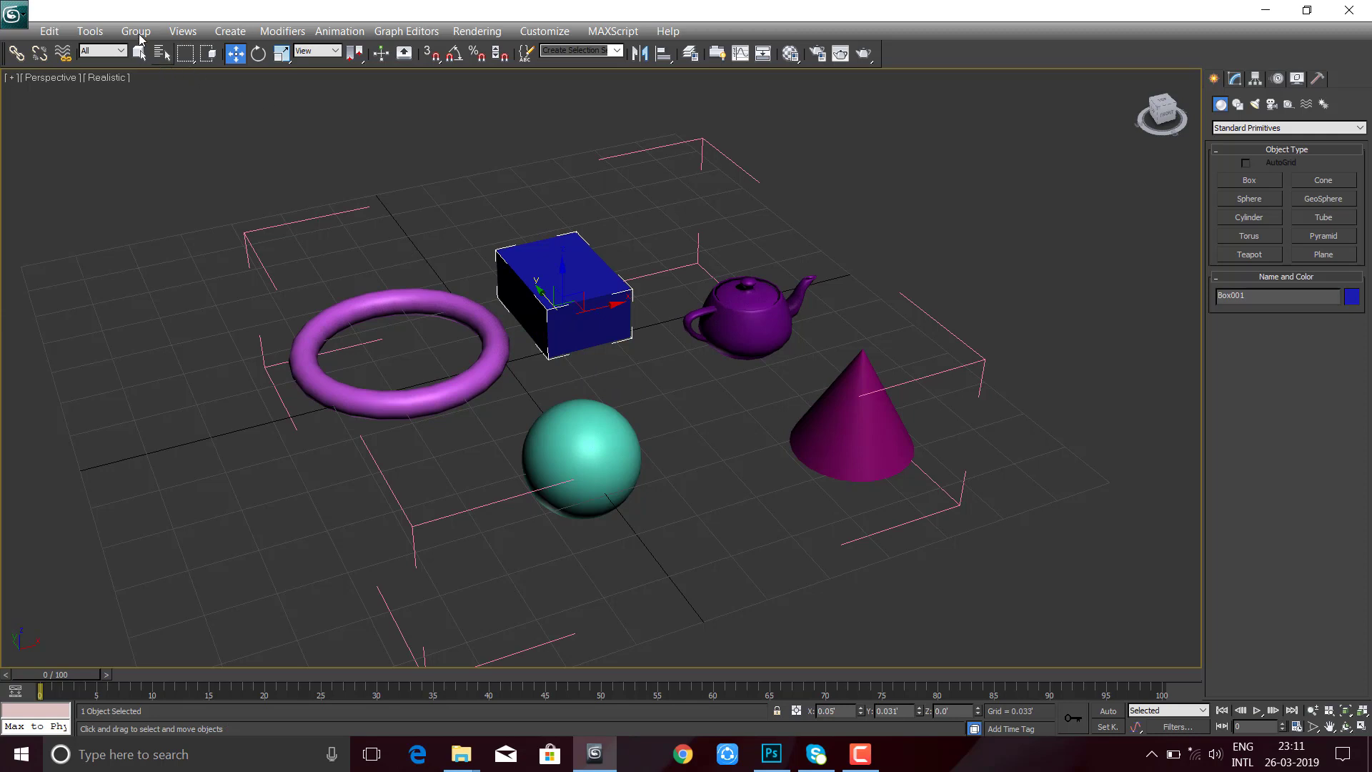
left_click(138, 31)
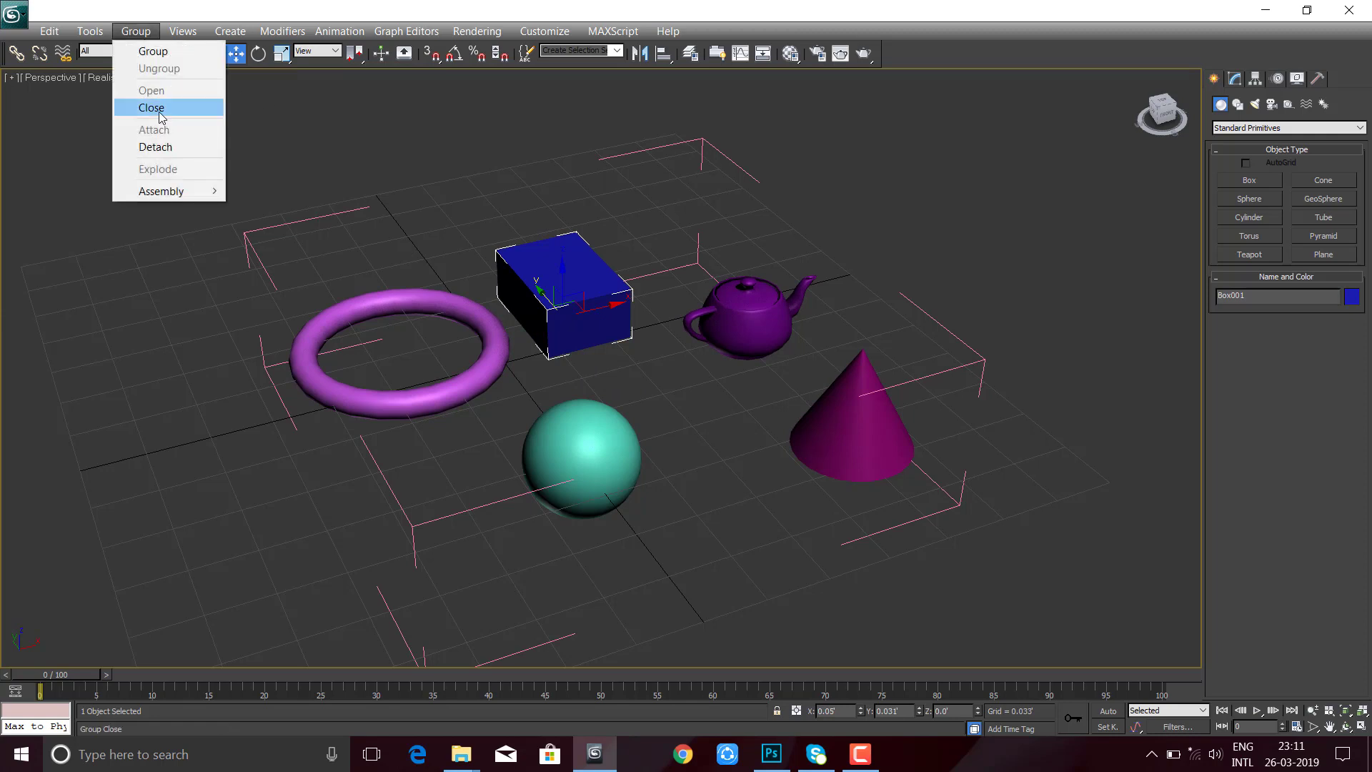
left_click(164, 117)
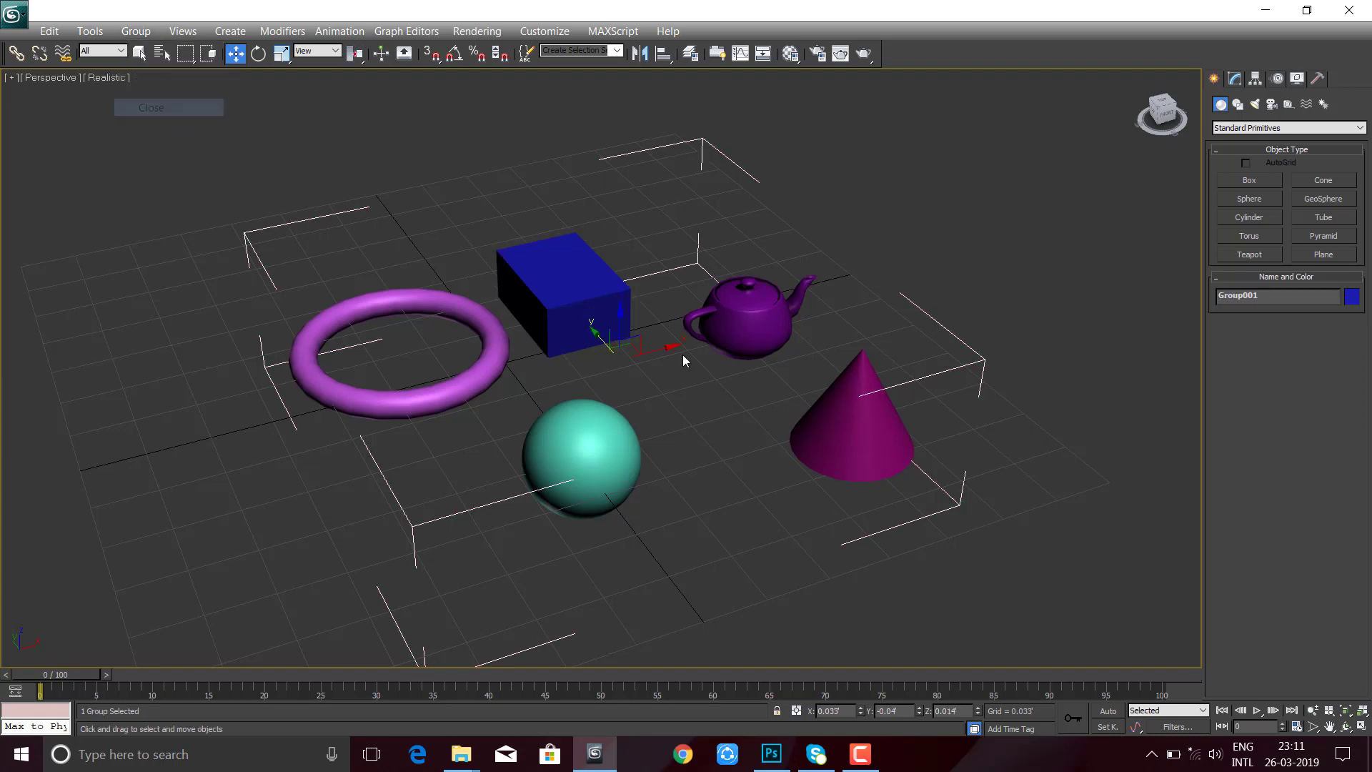
left_click(136, 32)
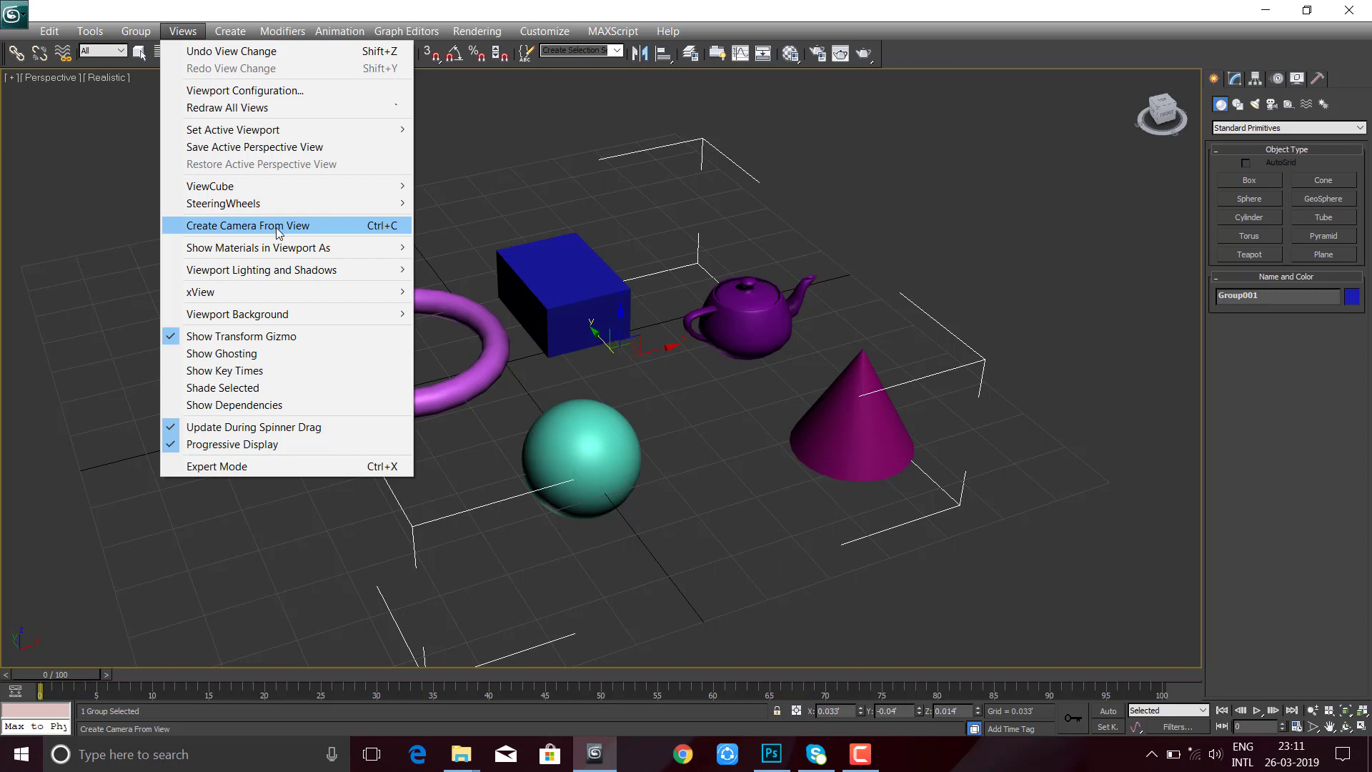
- Dismiss the Views menu without creating a camera, then browse the Group and Create menus
left_click(601, 145)
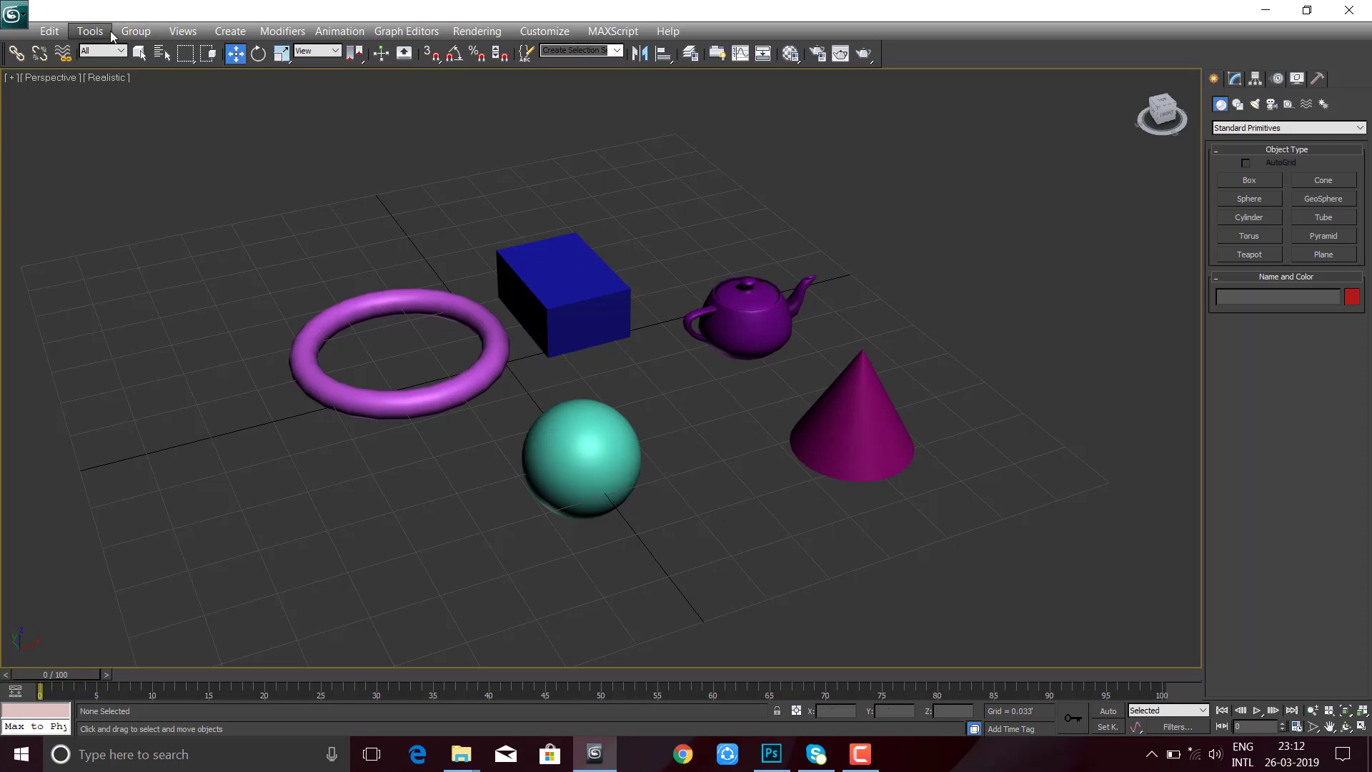
left_click(136, 31)
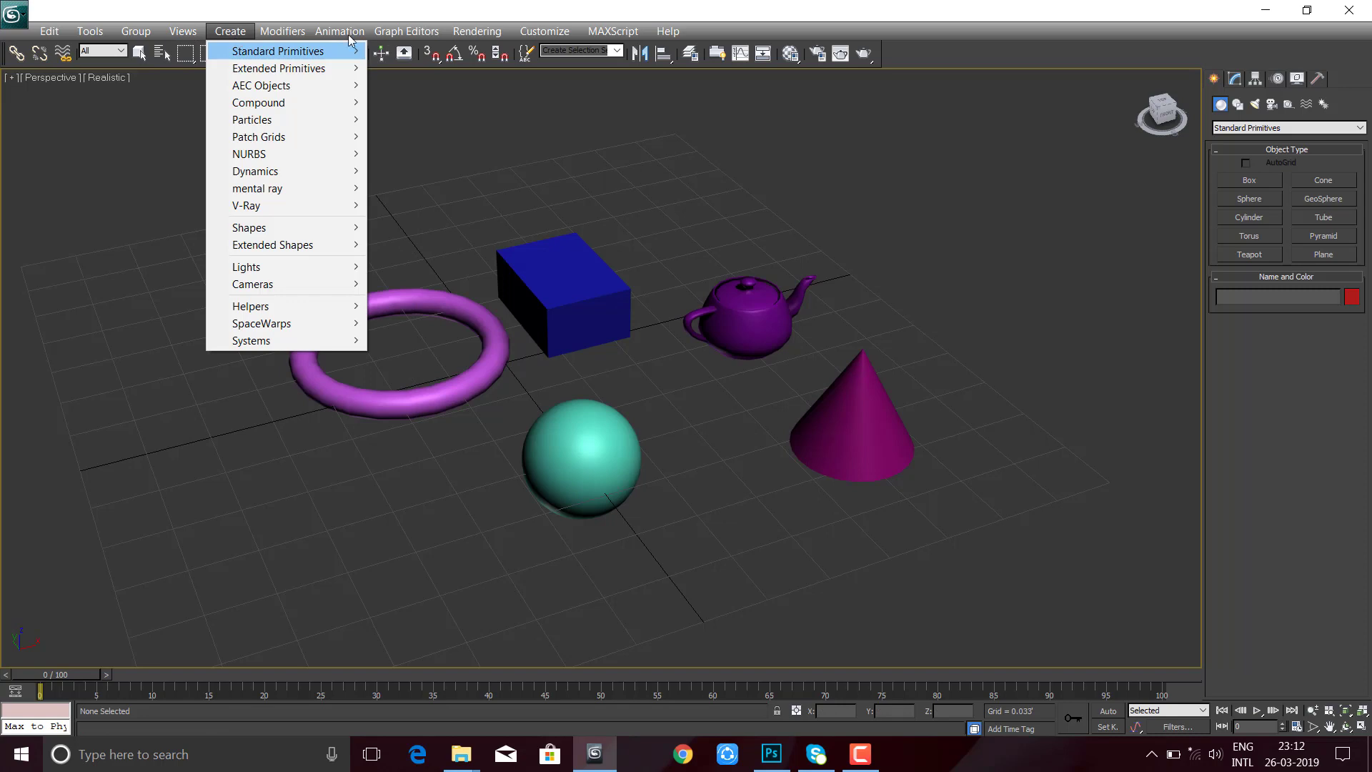
left_click(646, 299)
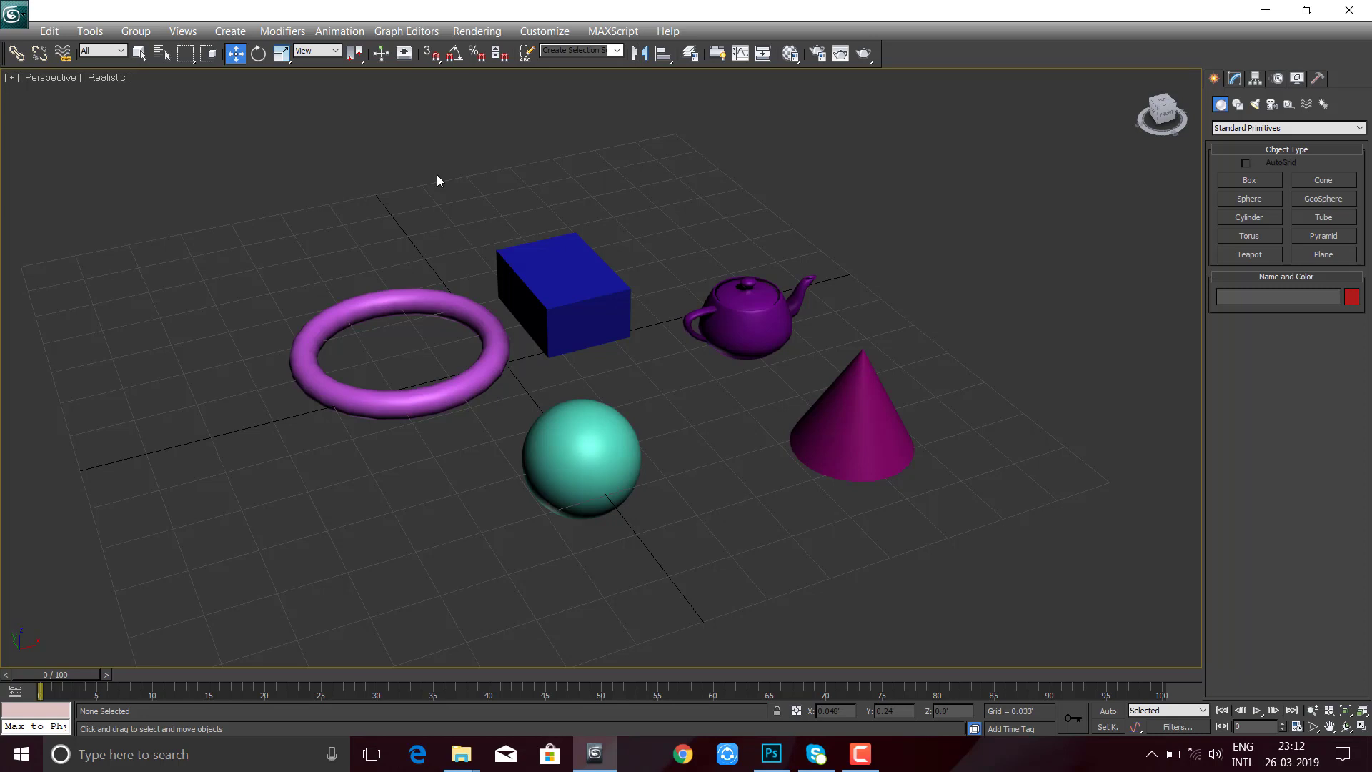
- Browse the Animation, Graph Editors and Modifiers menus in turn
left_click(282, 31)
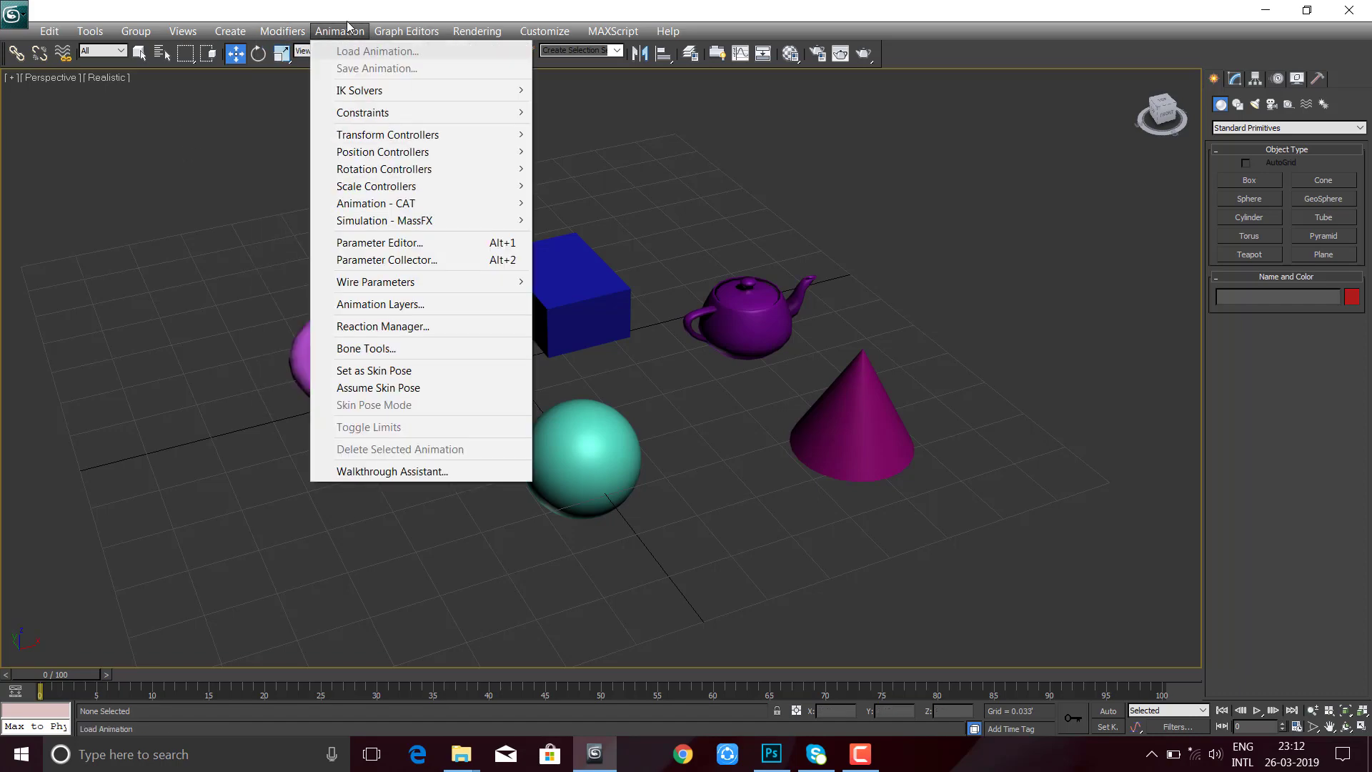
left_click(373, 25)
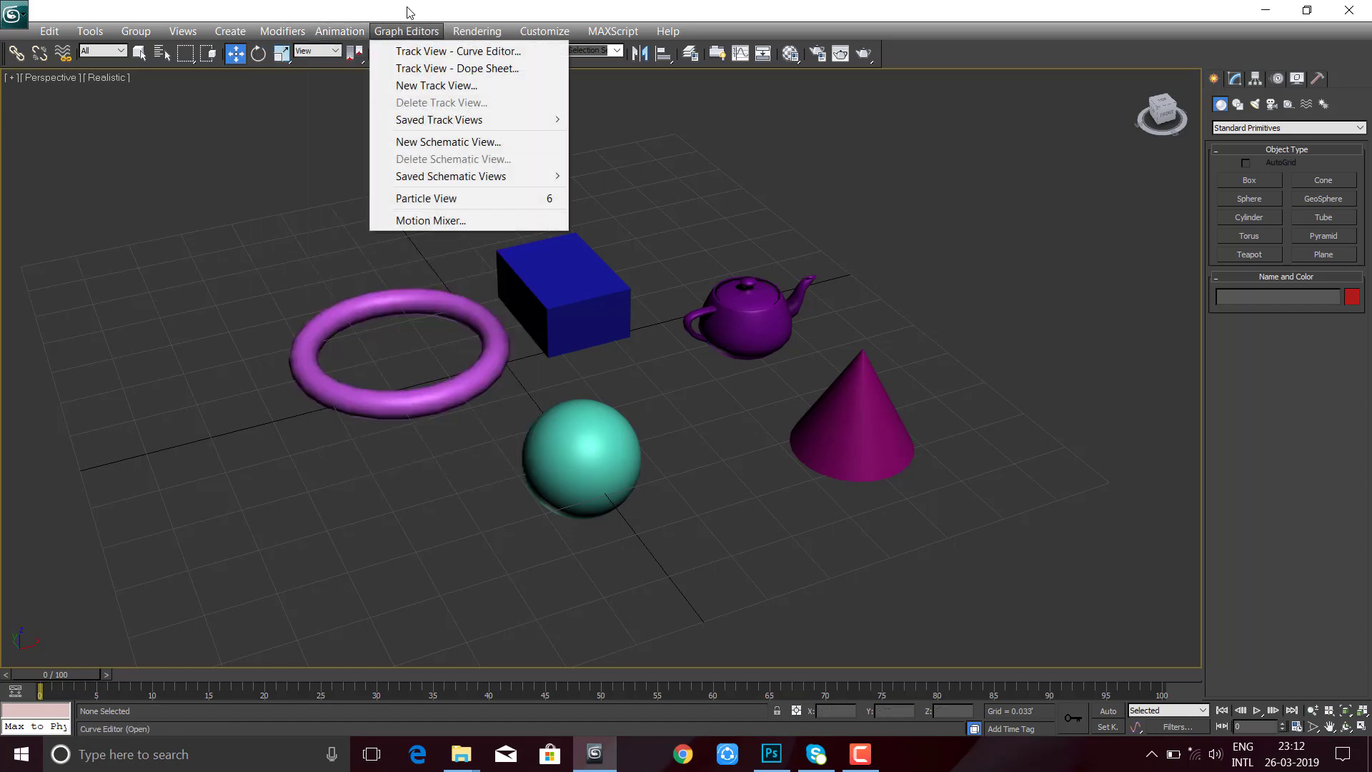
left_click(333, 33)
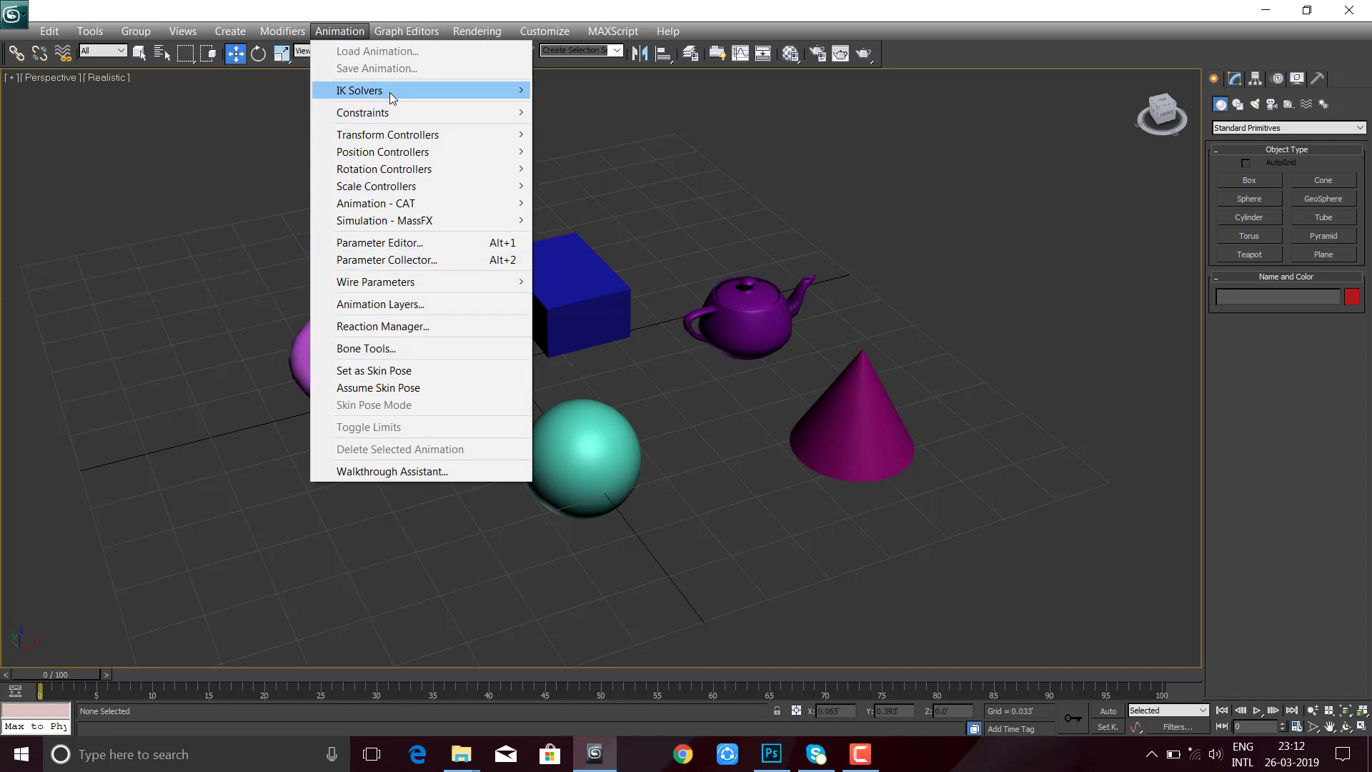
mouse_move(359, 90)
left_click(443, 11)
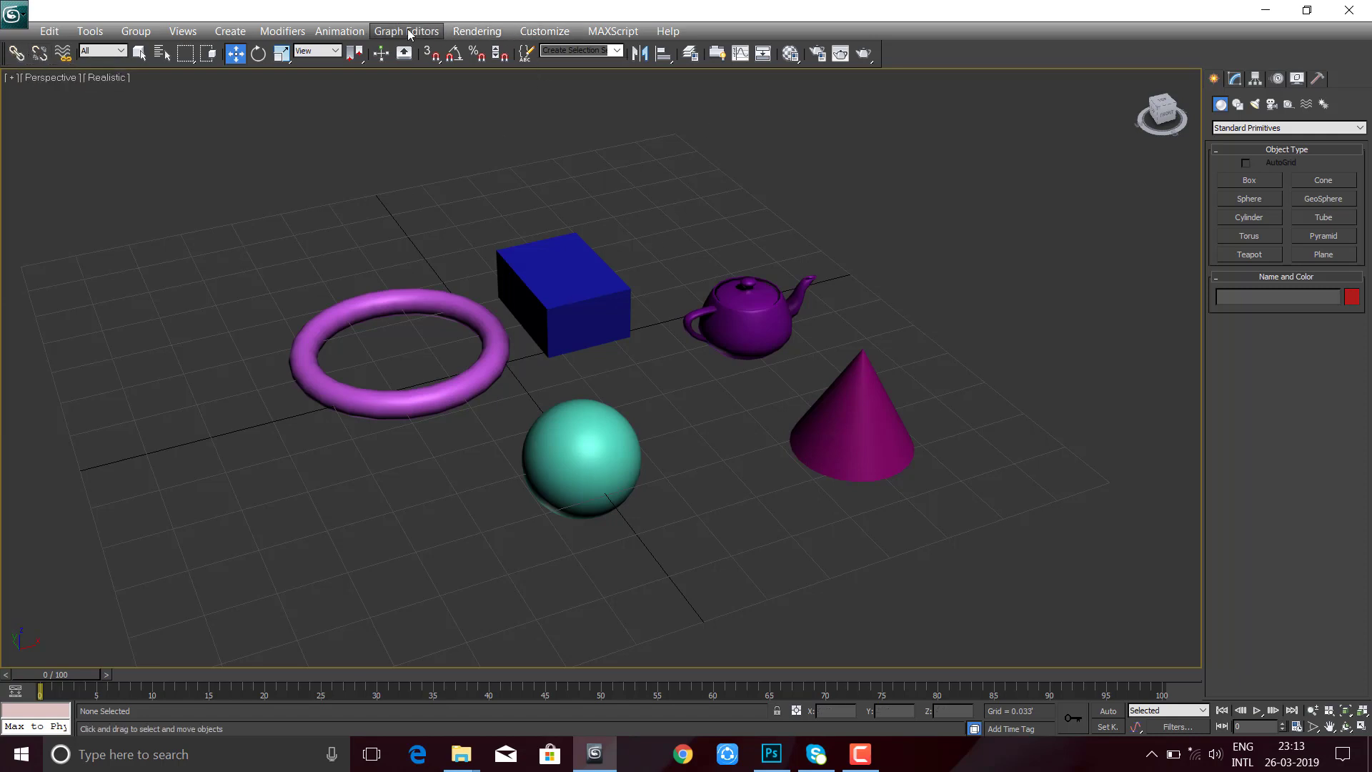
left_click(351, 36)
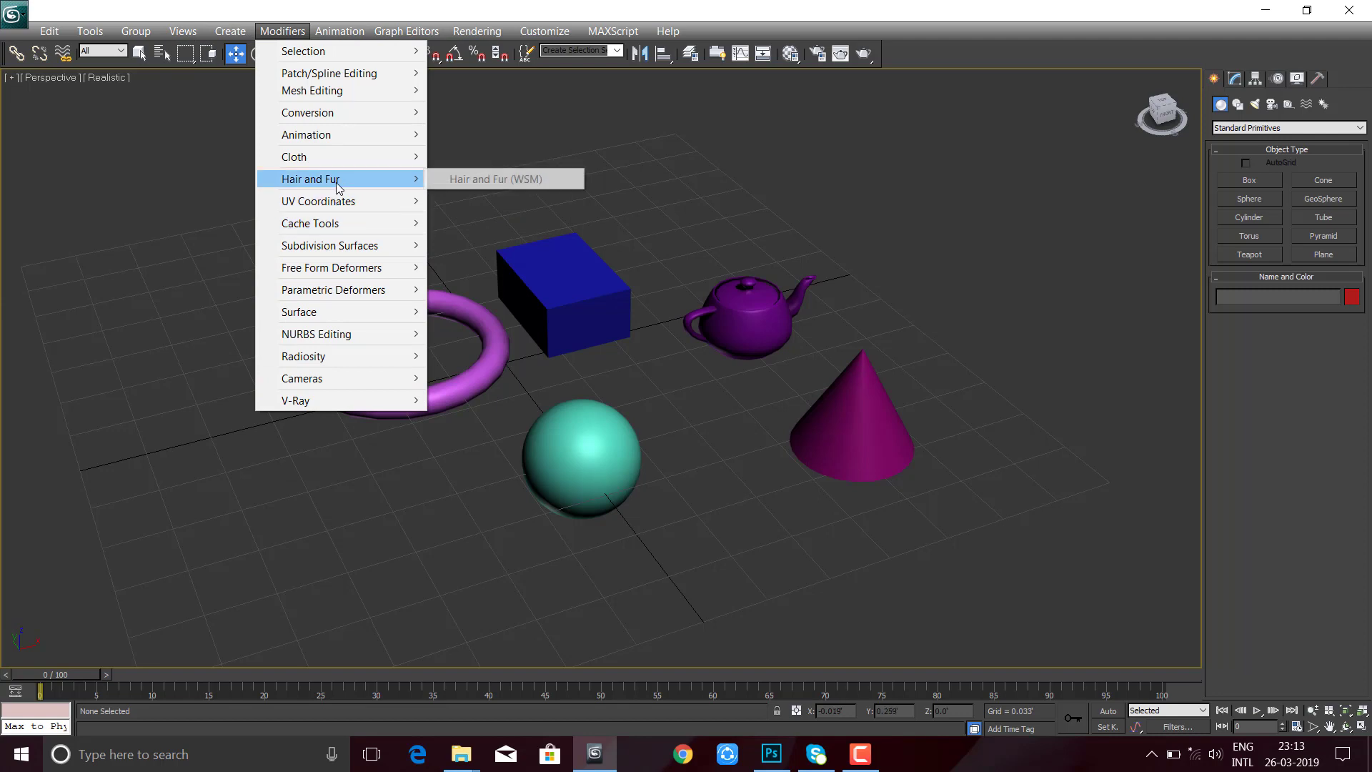
mouse_move(311, 179)
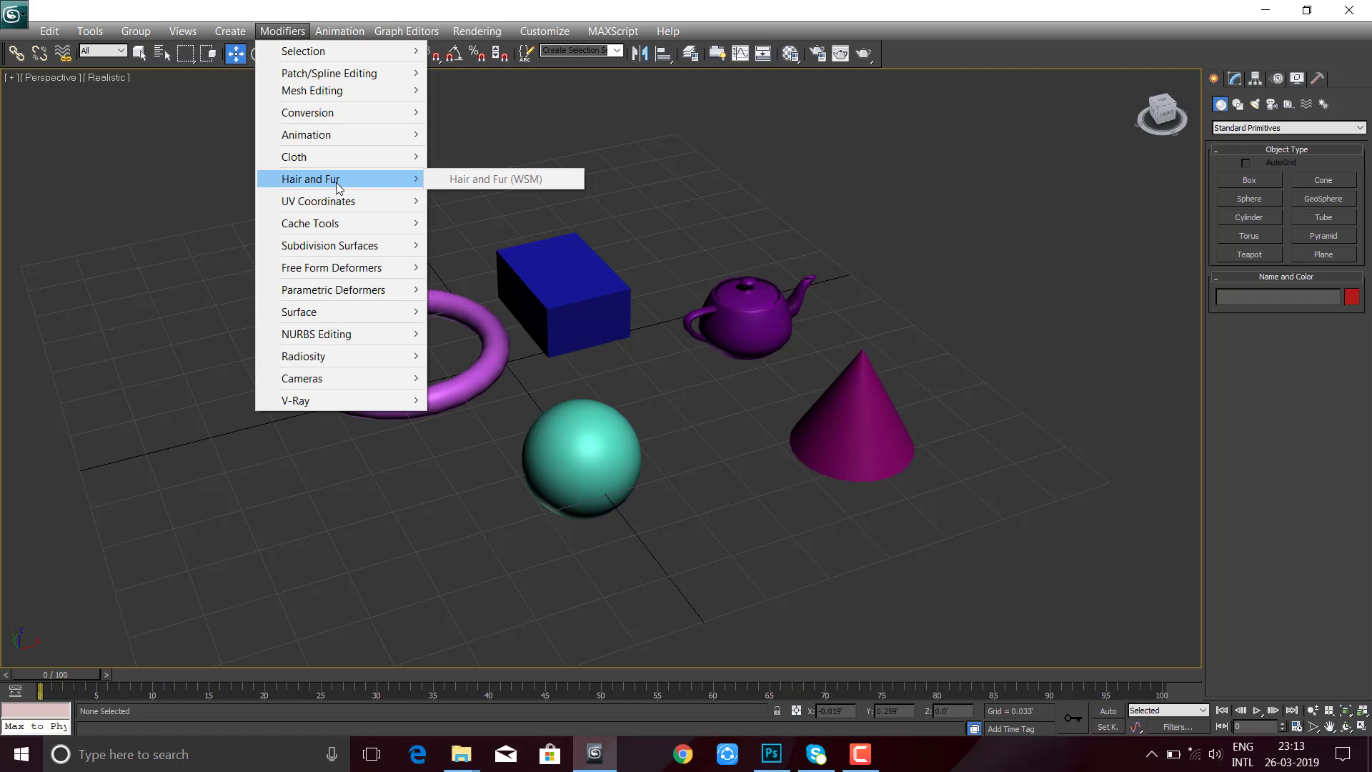
left_click(283, 31)
left_click(230, 31)
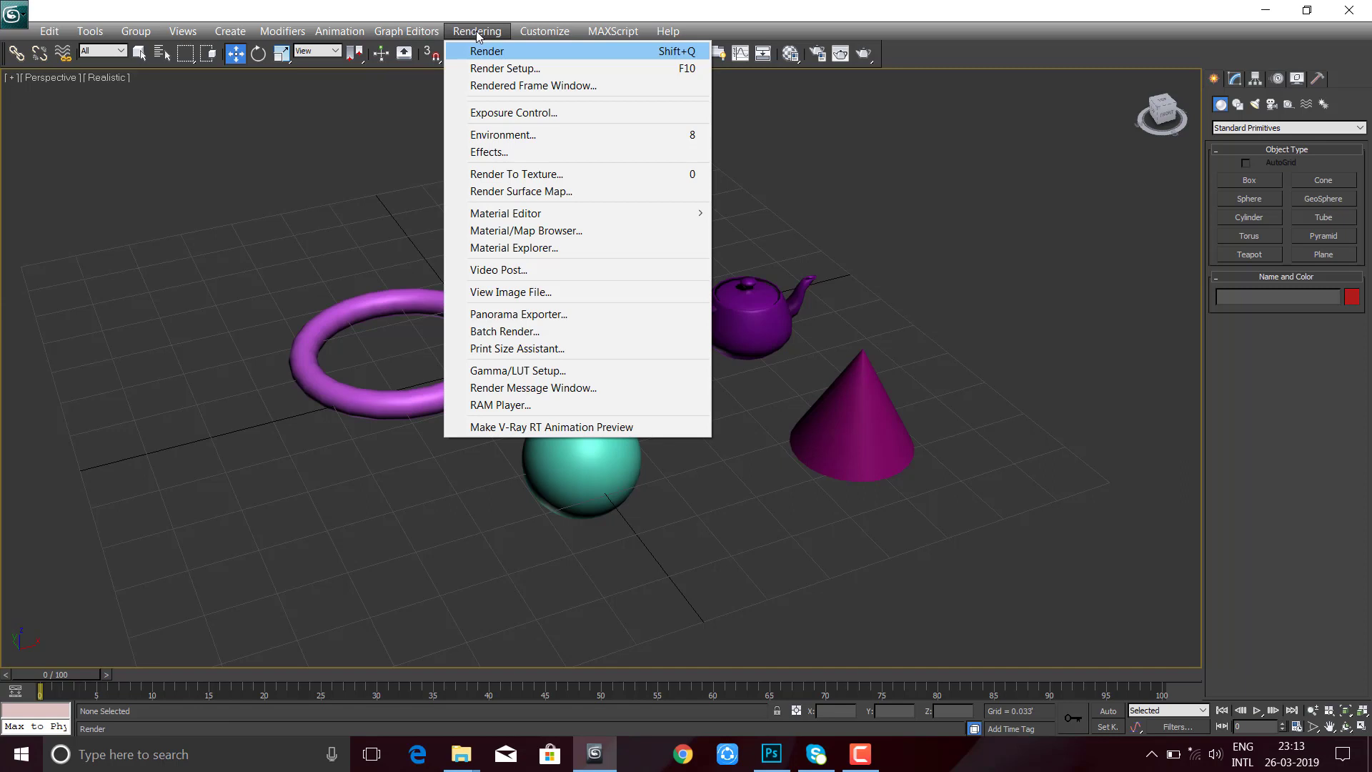
left_click(534, 293)
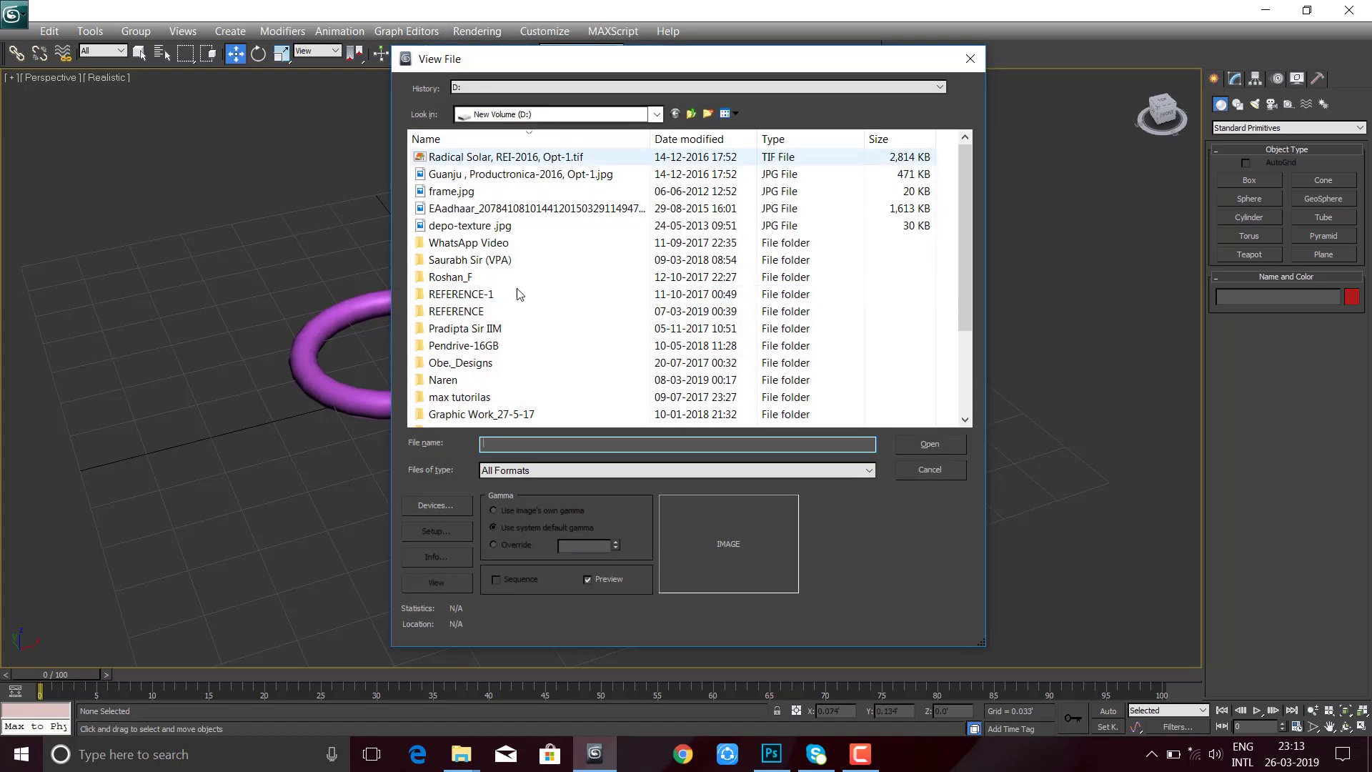
left_click(471, 225)
left_click(468, 208)
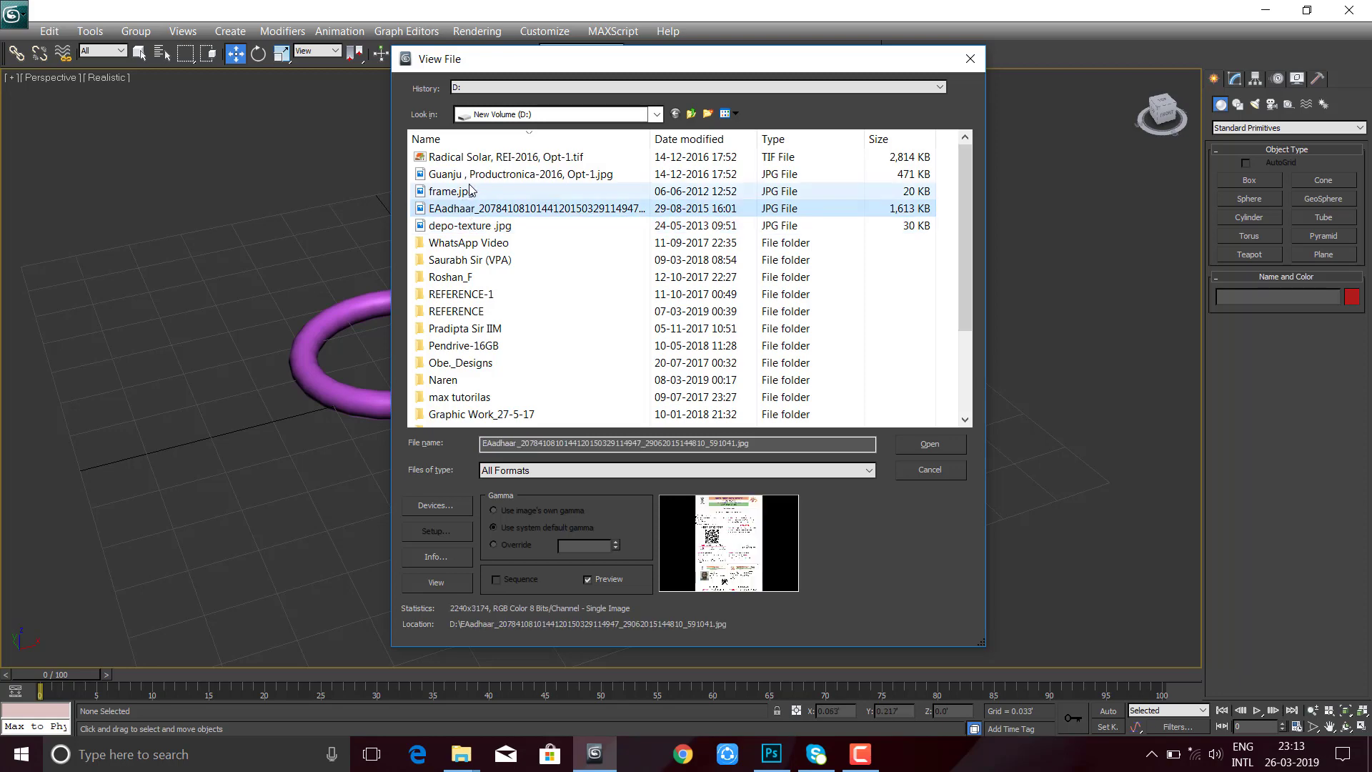
left_click(476, 175)
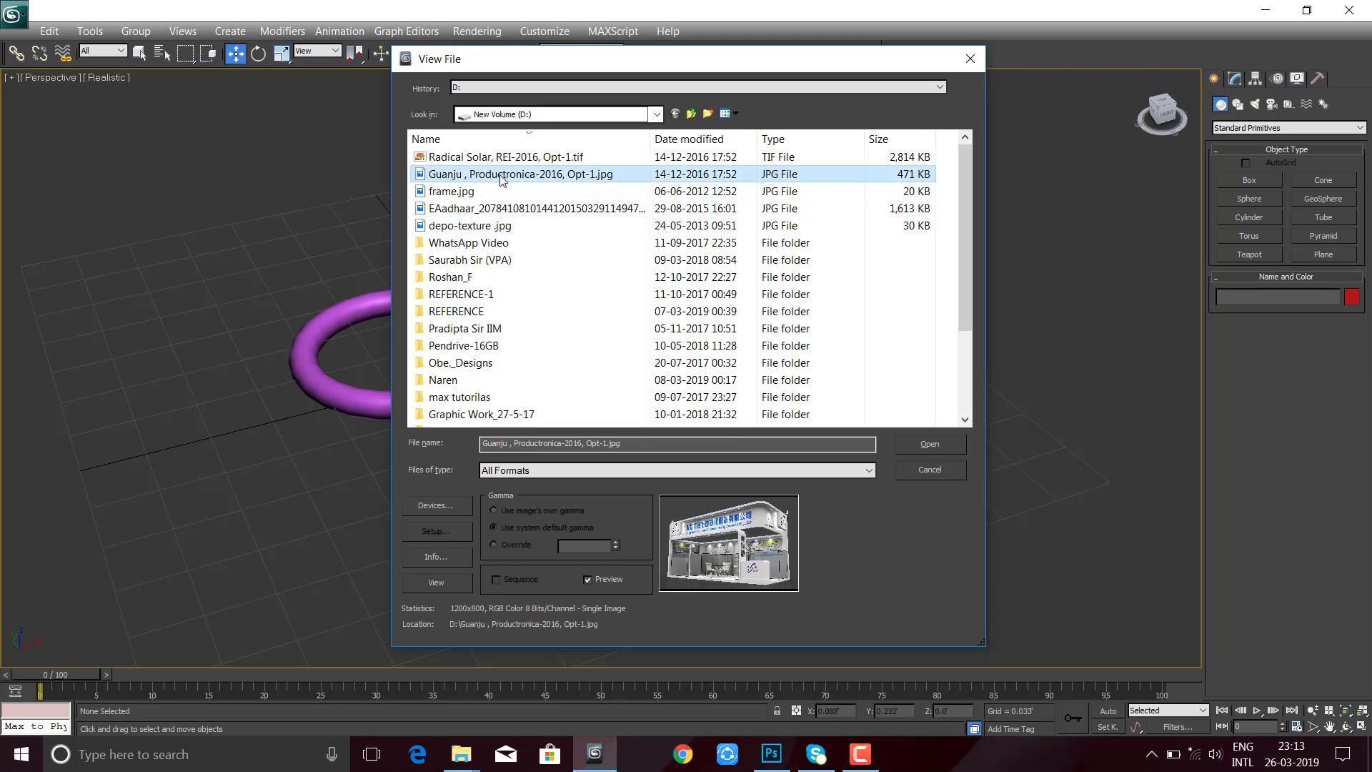
double_click(502, 179)
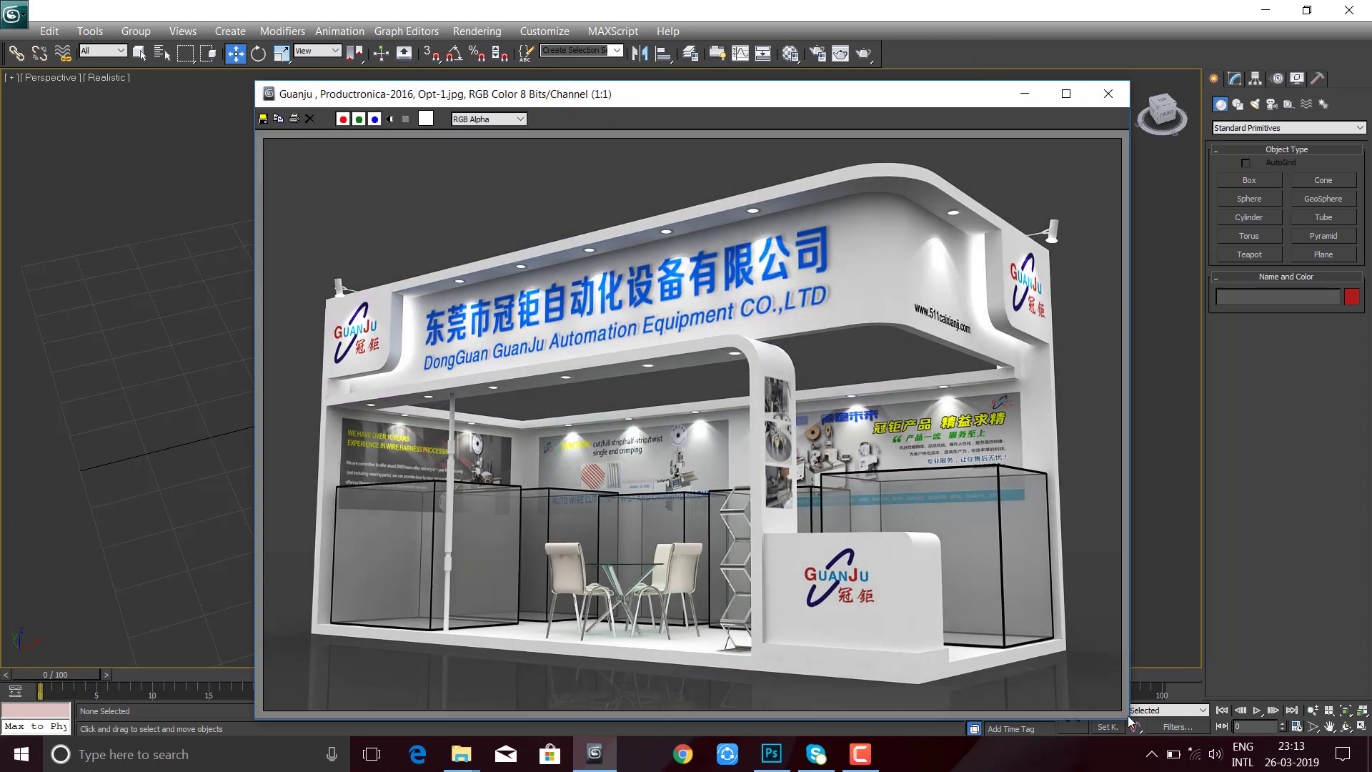
left_click_drag(1130, 717, 480, 350)
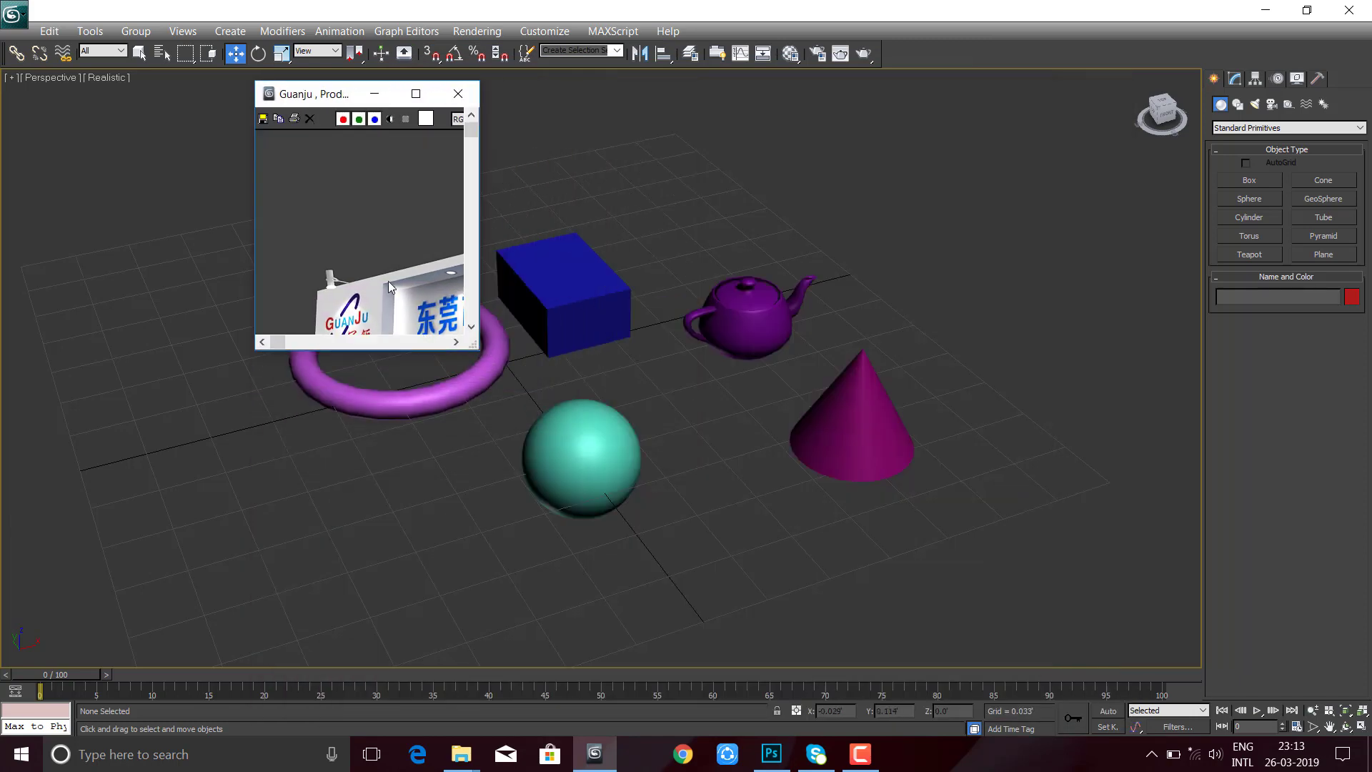
scroll(388, 281, "down", 3)
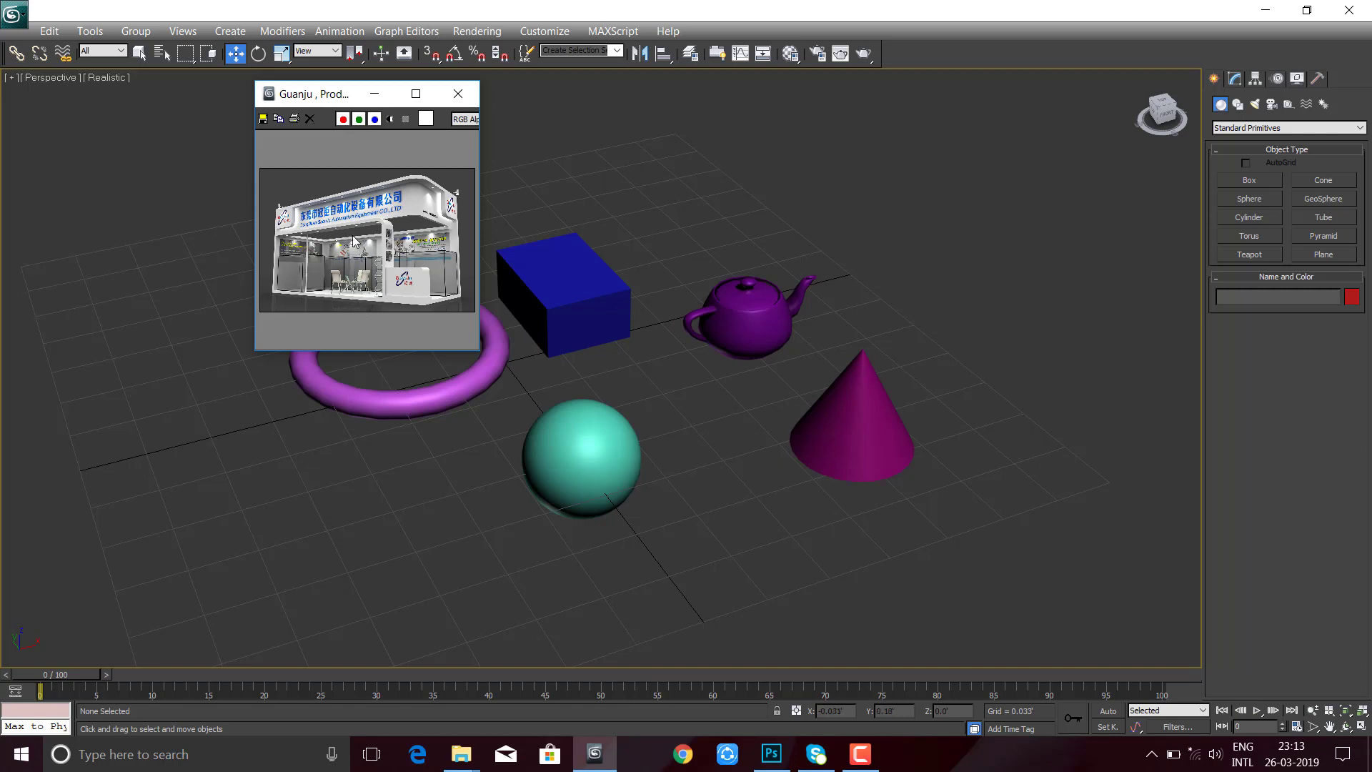
scroll(311, 278, "up", 2)
scroll(312, 278, "up", 2)
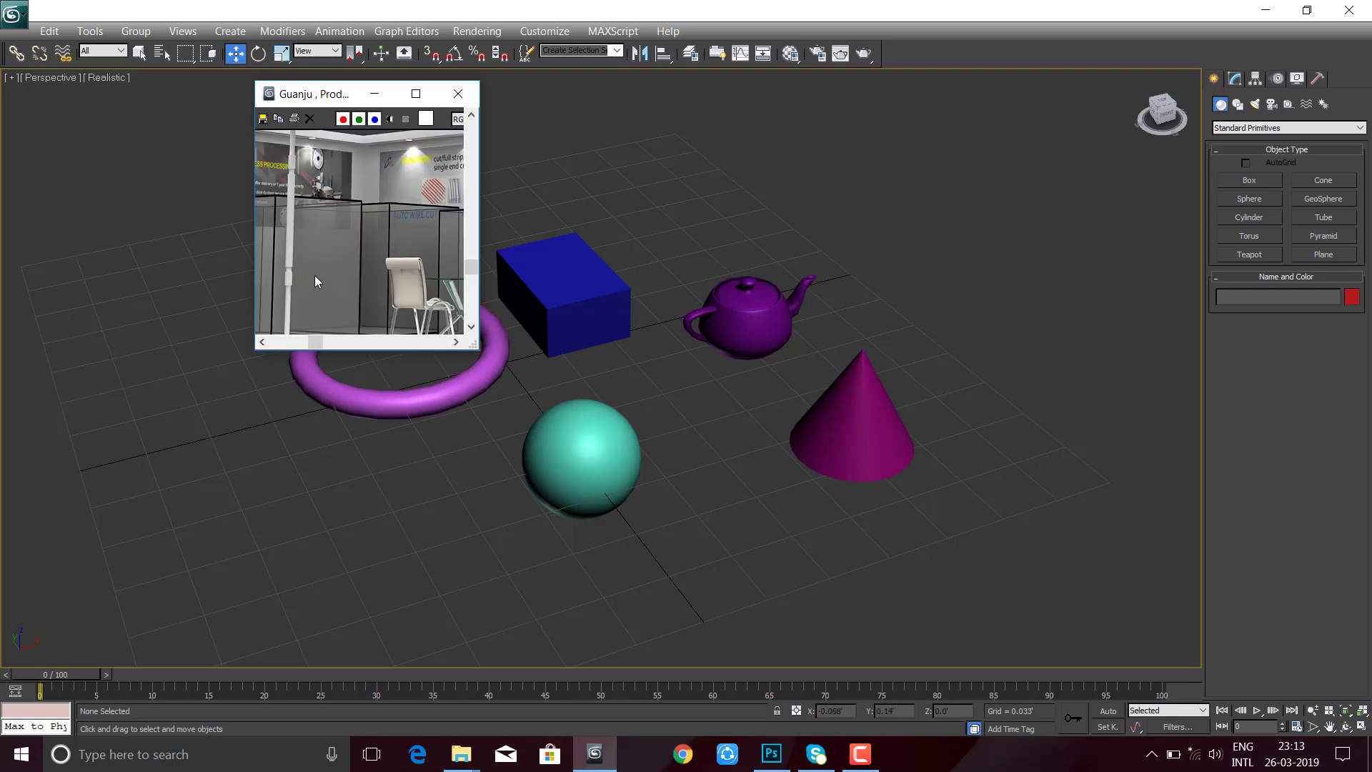
middle_click_drag(313, 209, 214, 133)
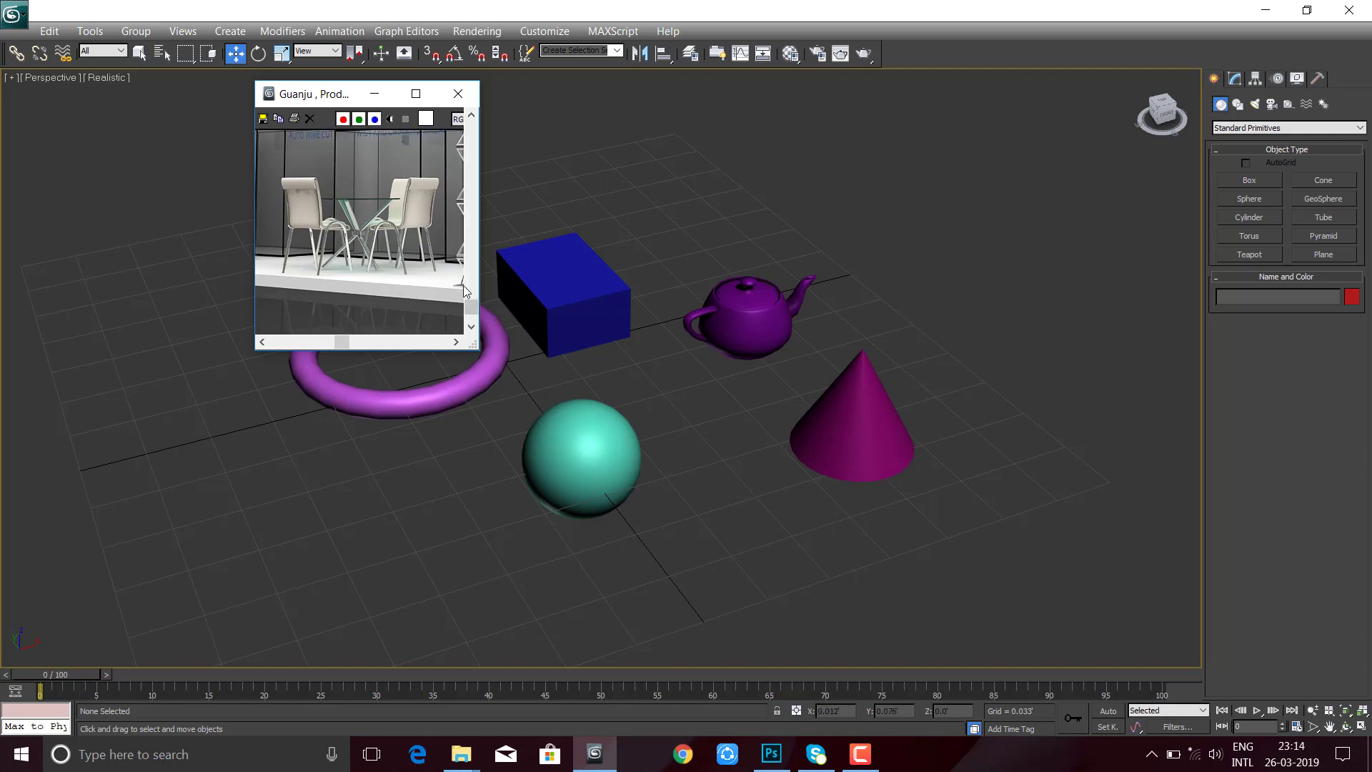
middle_click_drag(386, 229, 390, 246)
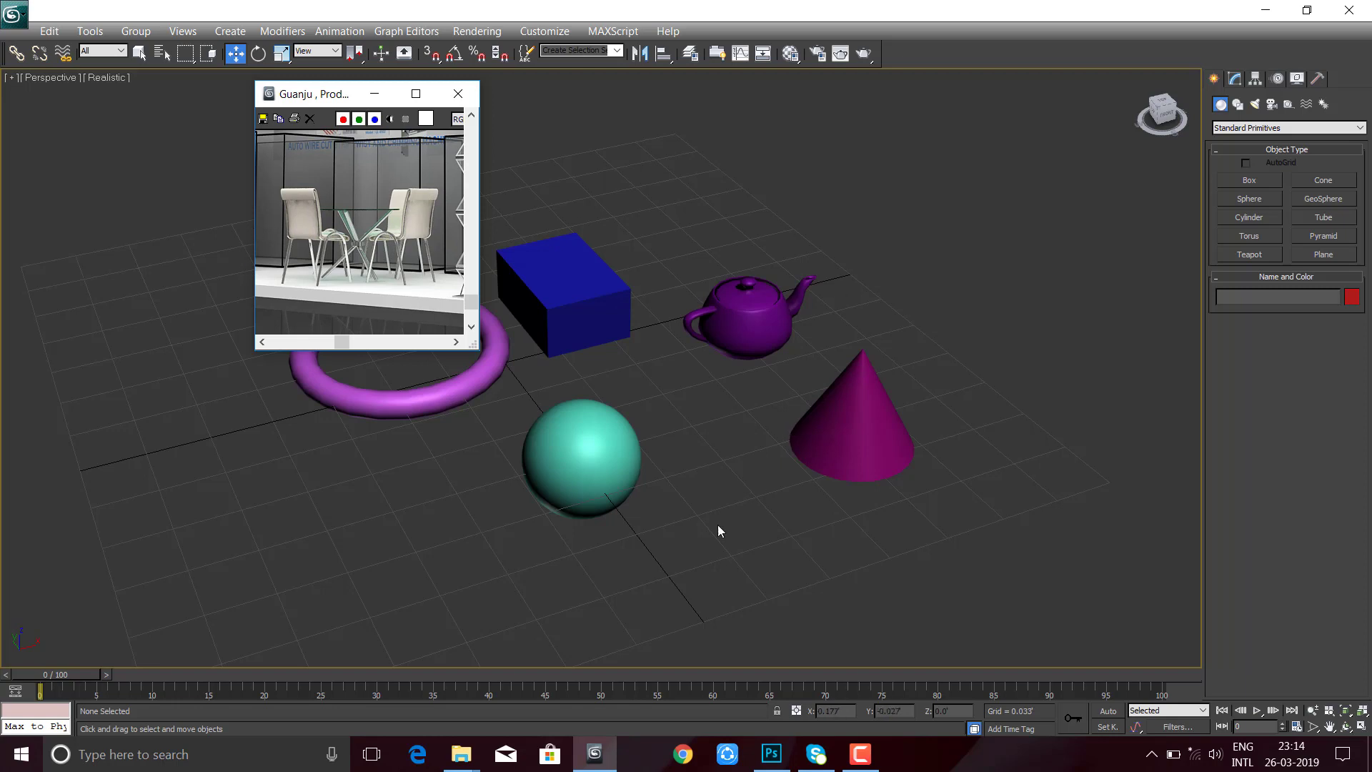
mouse_move(284, 102)
left_mouse_down()
mouse_move(203, 125)
mouse_move(79, 126)
left_mouse_up()
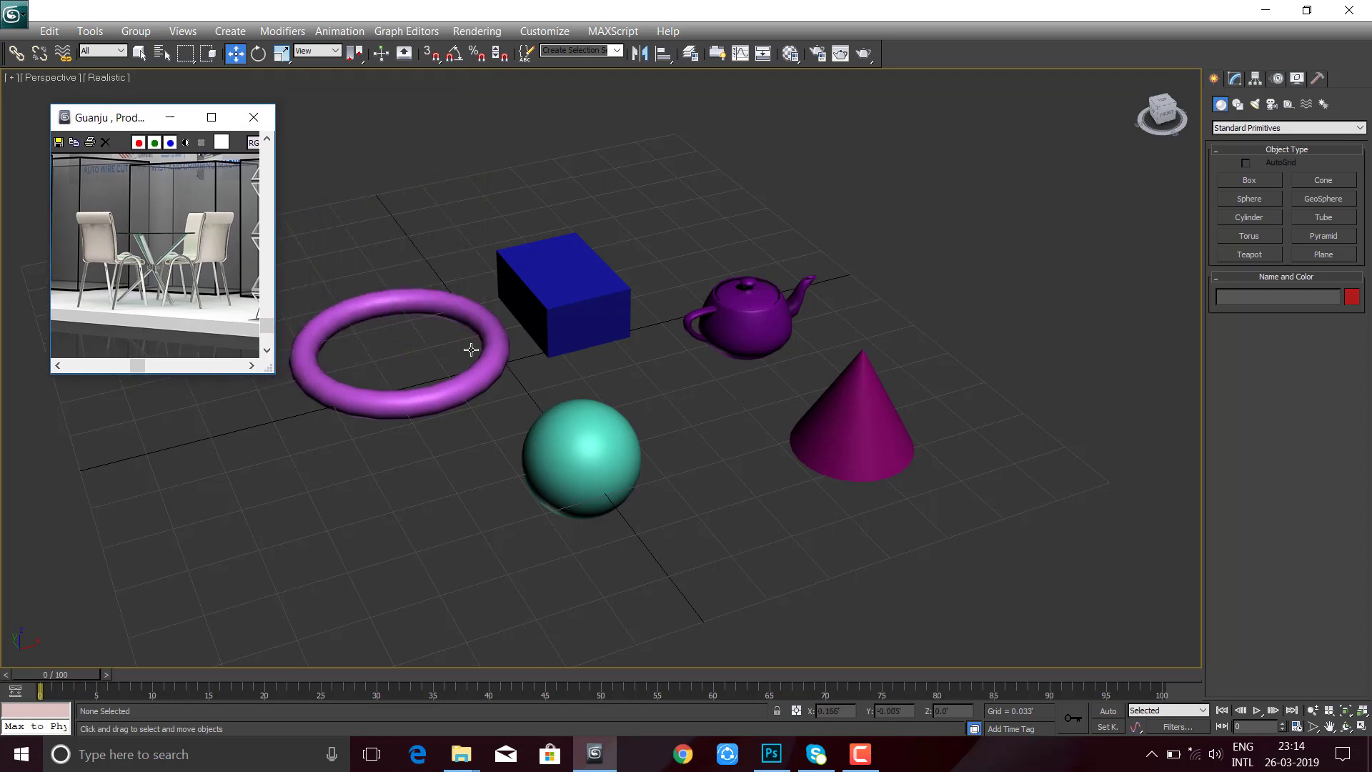
left_click(254, 117)
left_click(477, 31)
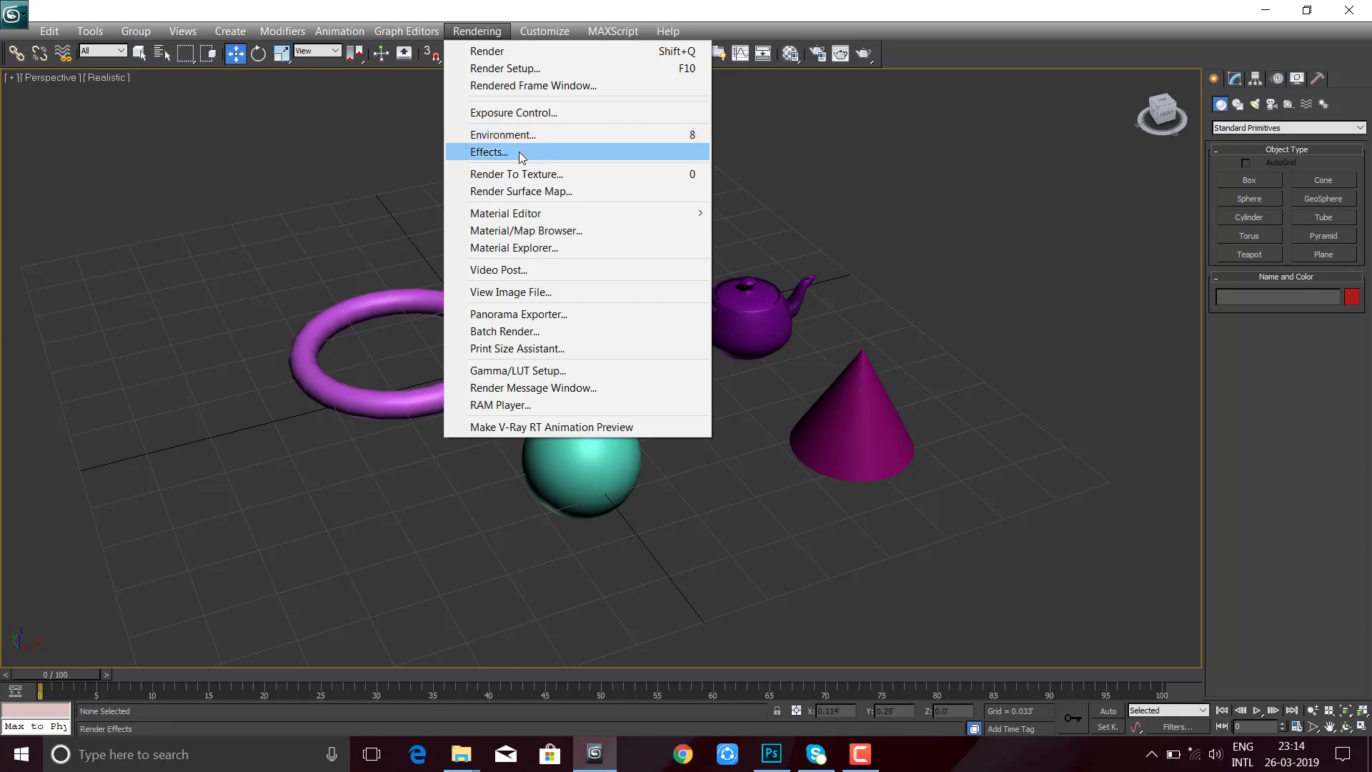
left_click(535, 134)
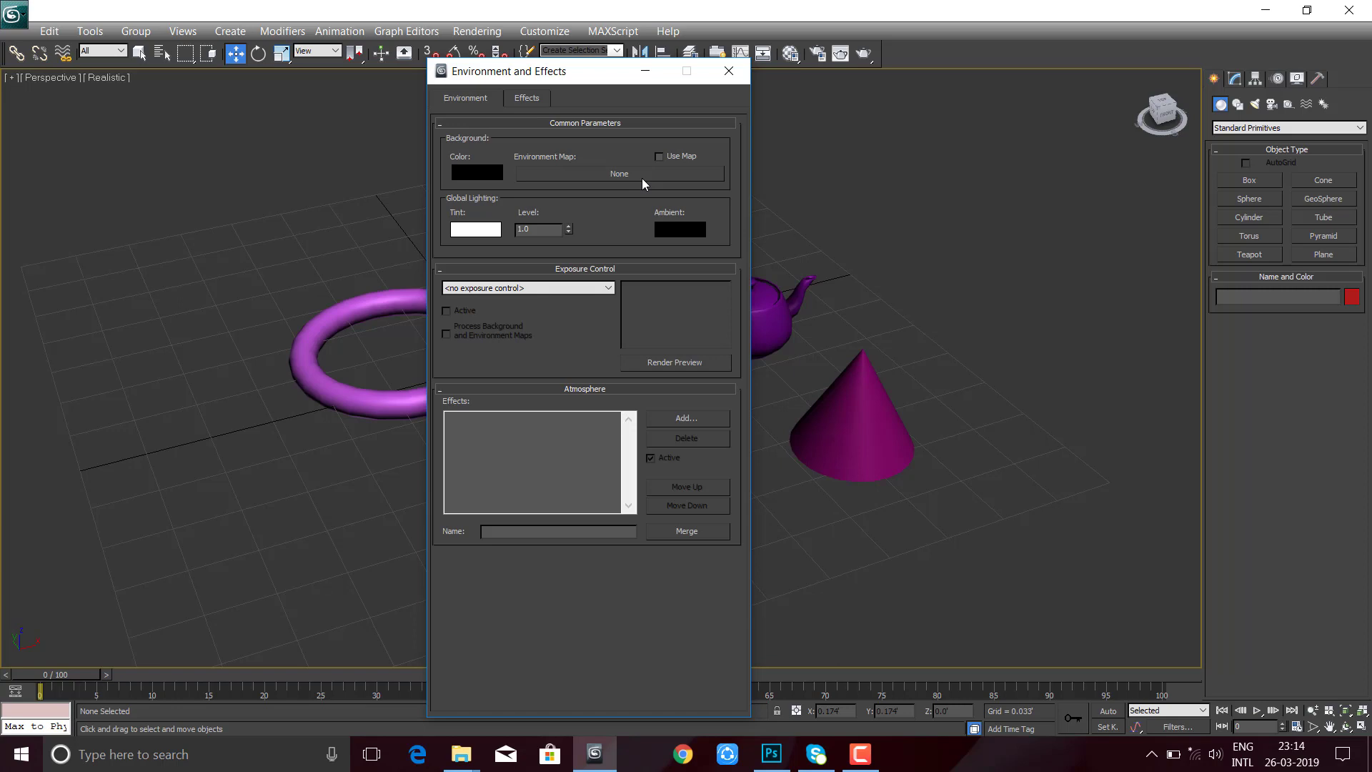
left_click(685, 422)
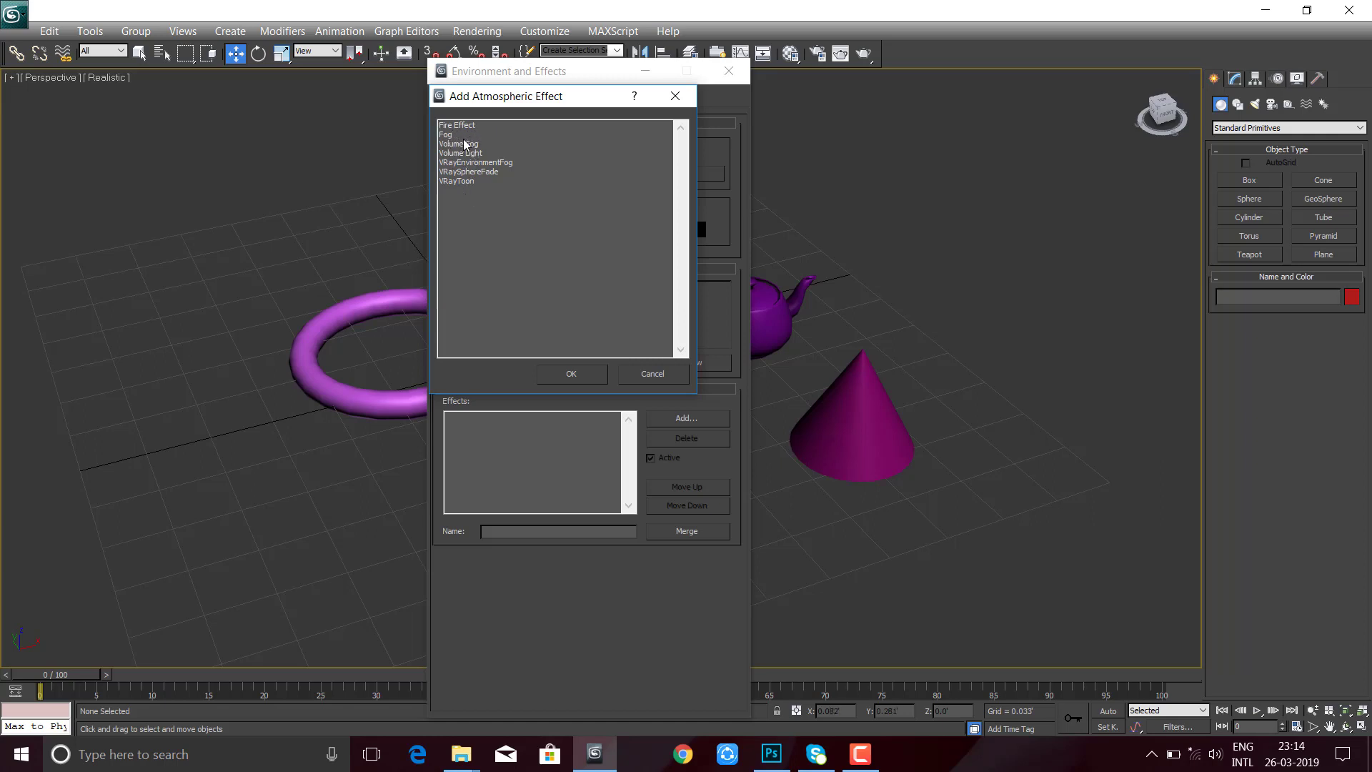
left_click(674, 96)
left_click(532, 98)
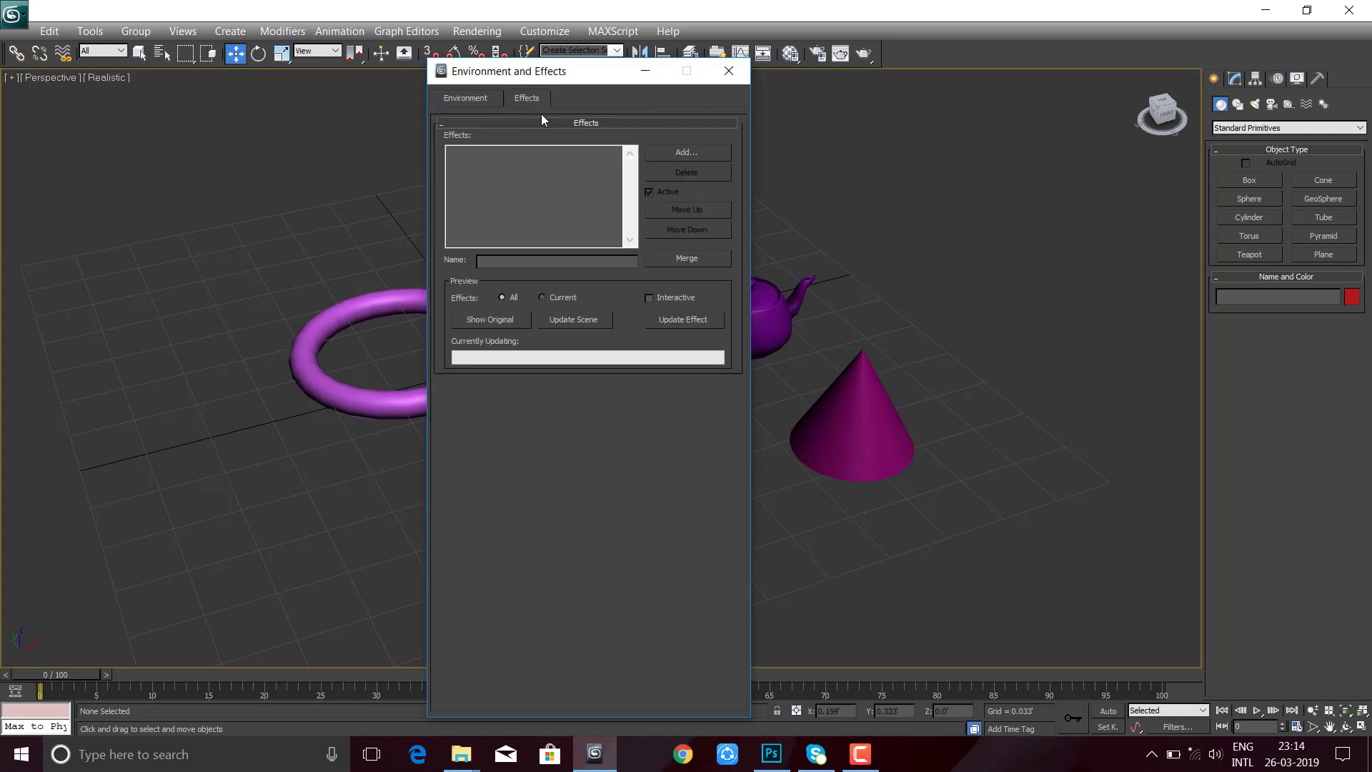
left_click(685, 151)
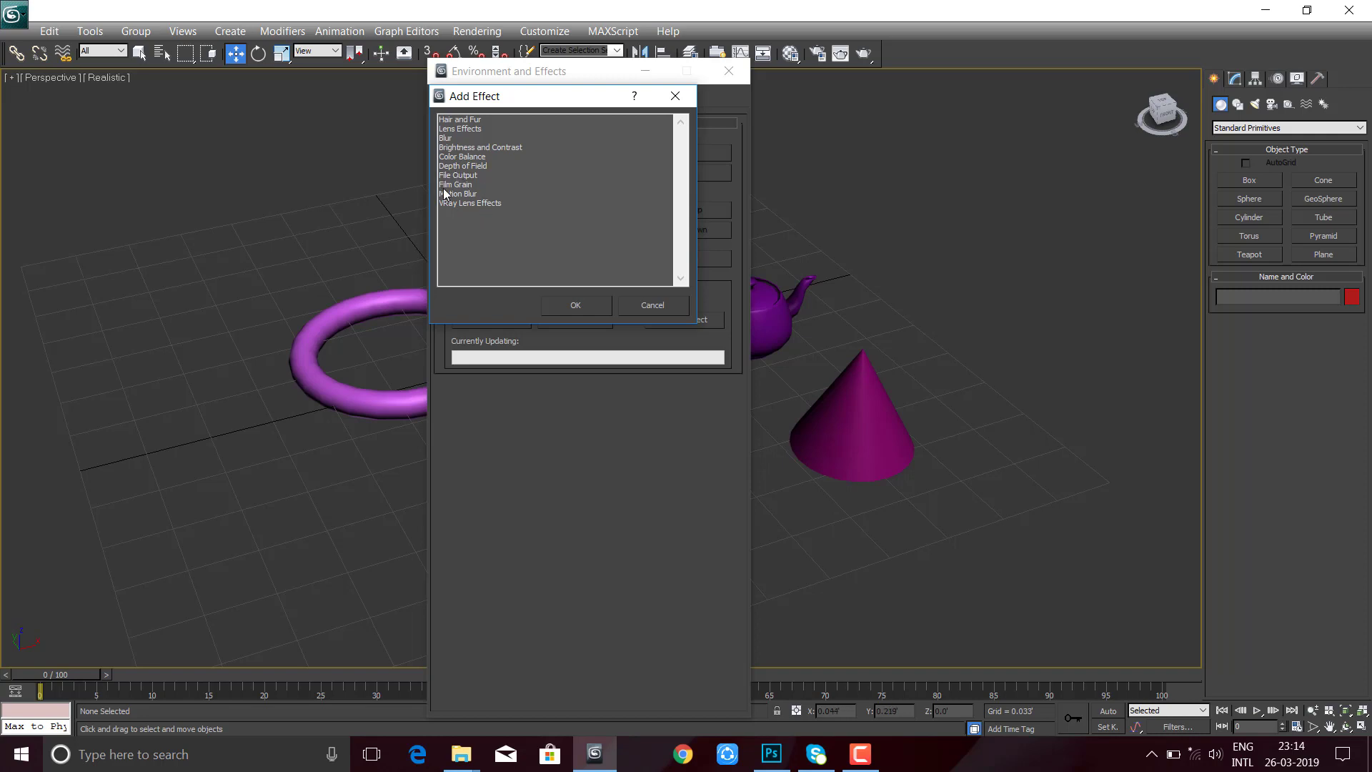
left_click(675, 97)
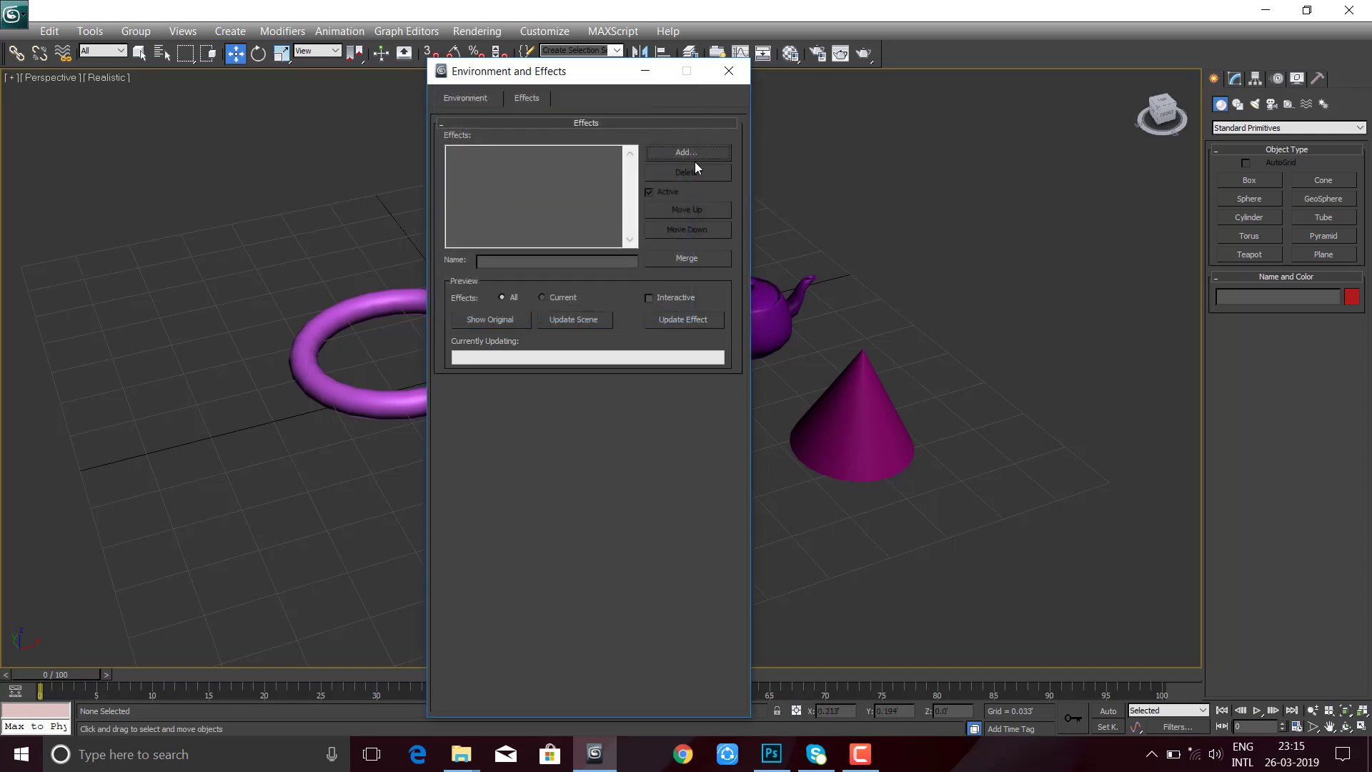
left_click(492, 102)
left_click(524, 101)
left_click(729, 71)
left_click(477, 30)
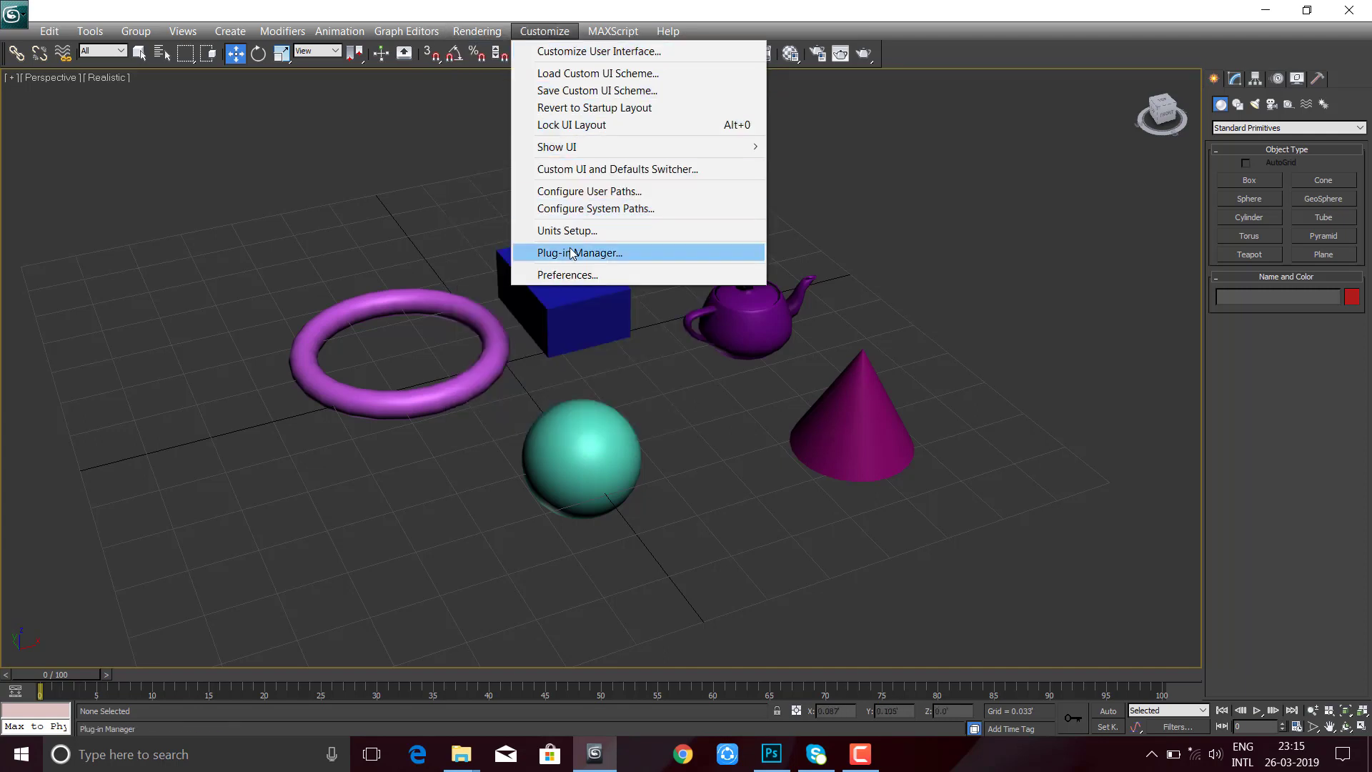
left_click(598, 230)
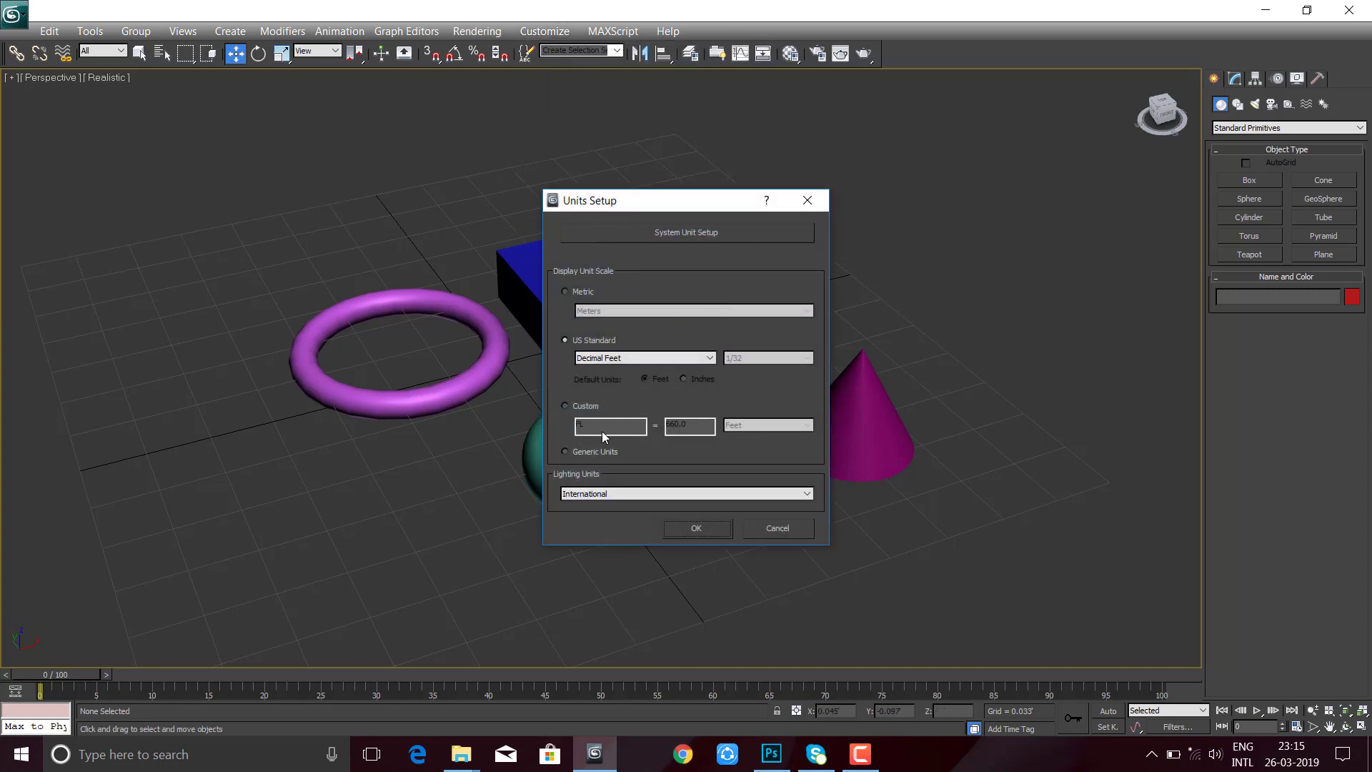
left_click(575, 293)
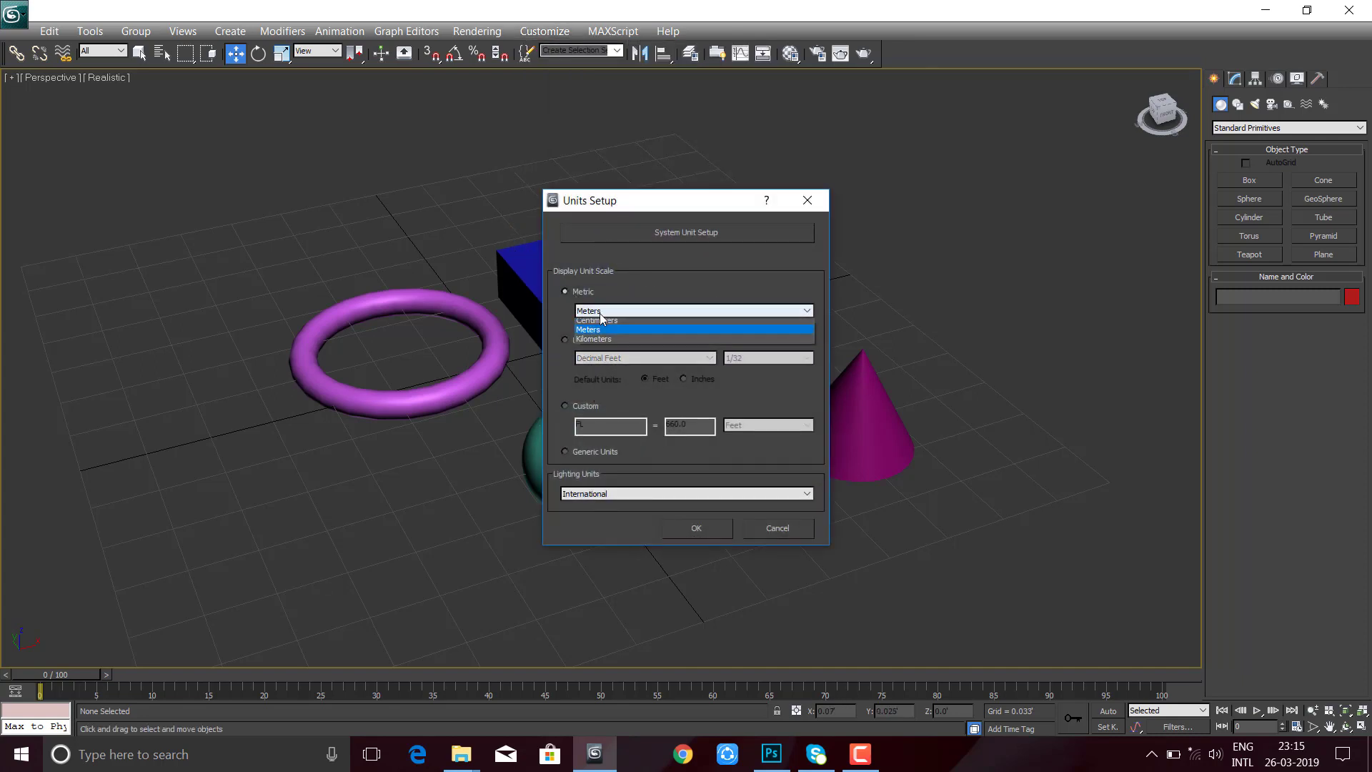
left_click(599, 313)
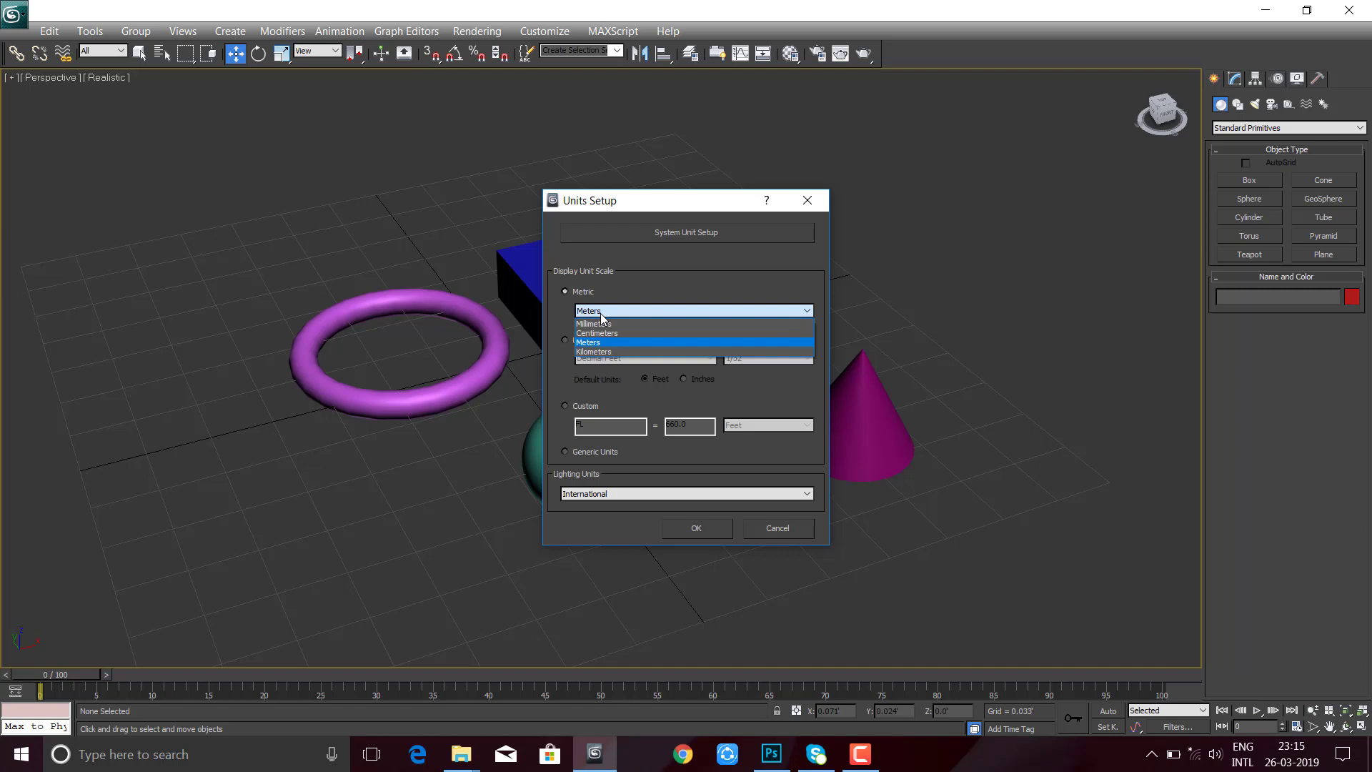
left_click(600, 313)
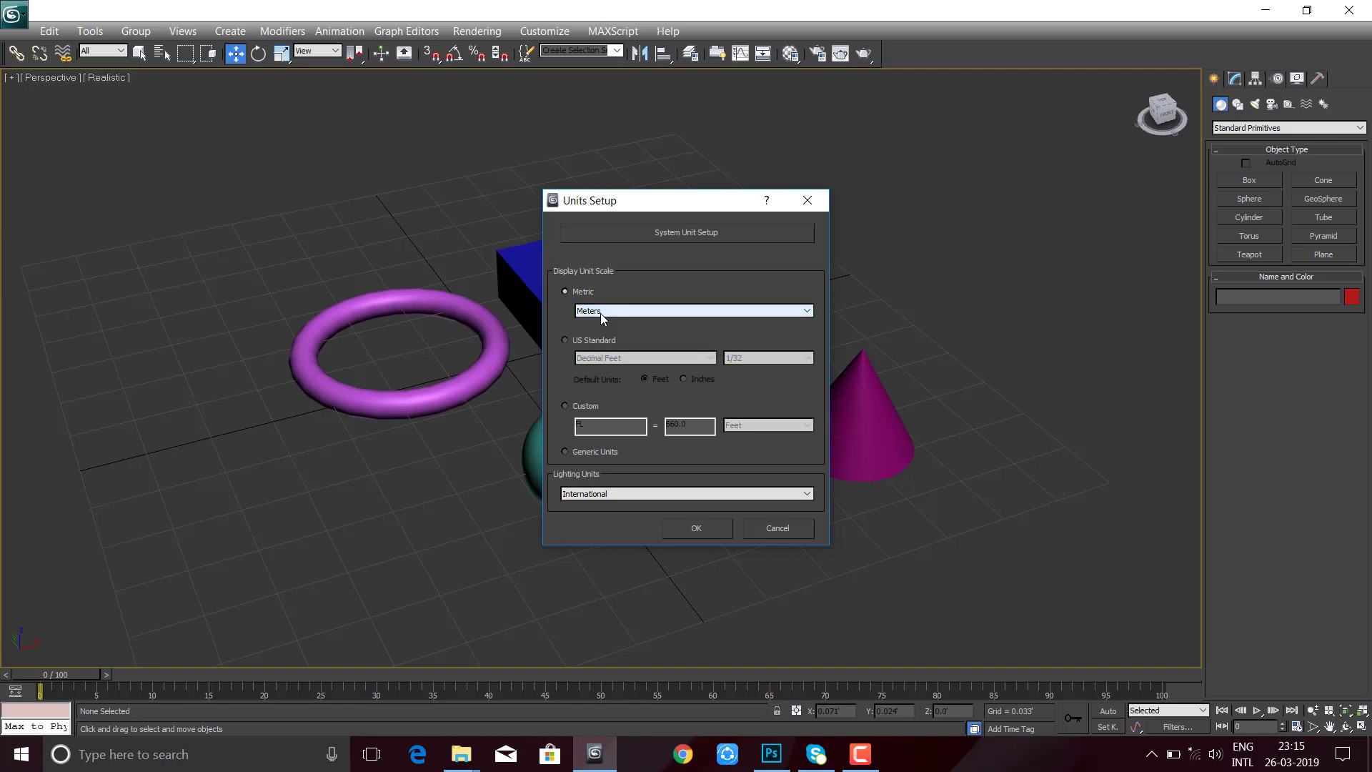
left_click(576, 343)
left_click(623, 361)
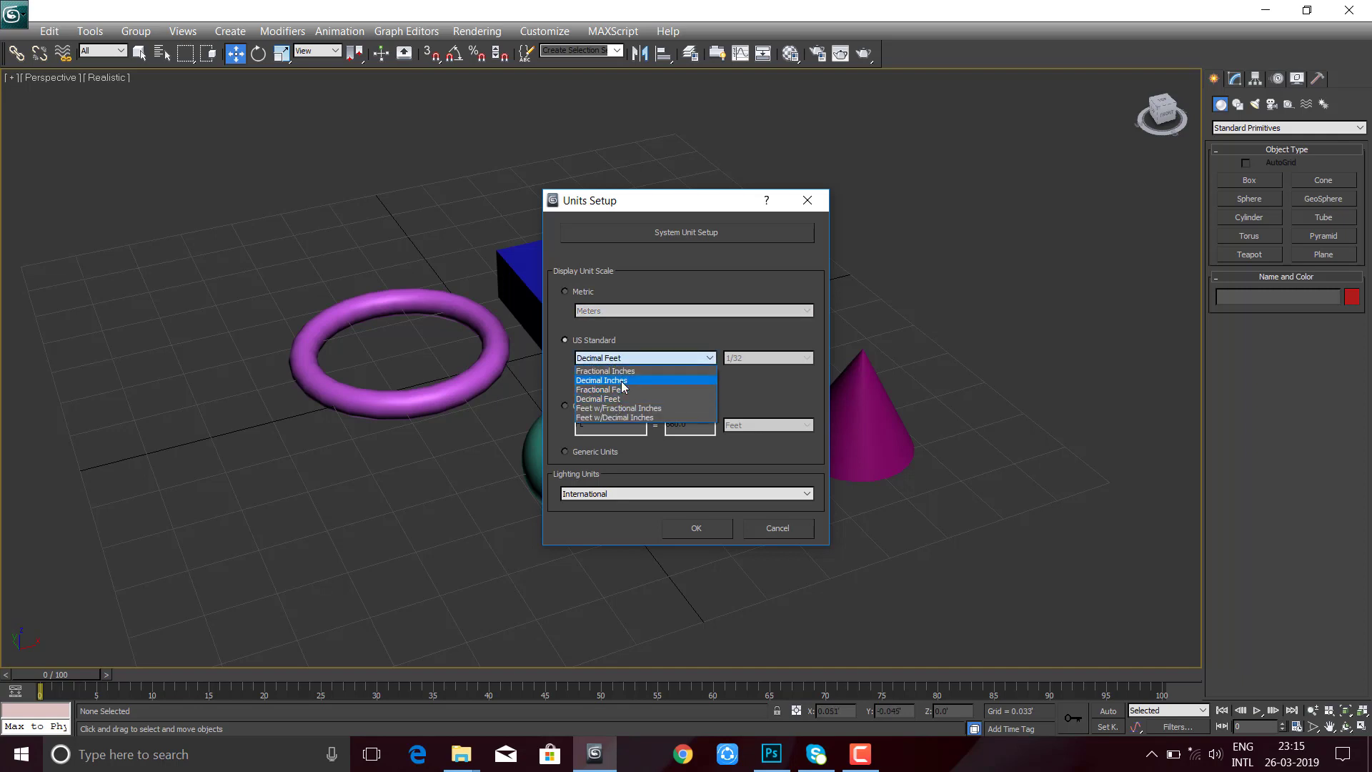
left_click(622, 316)
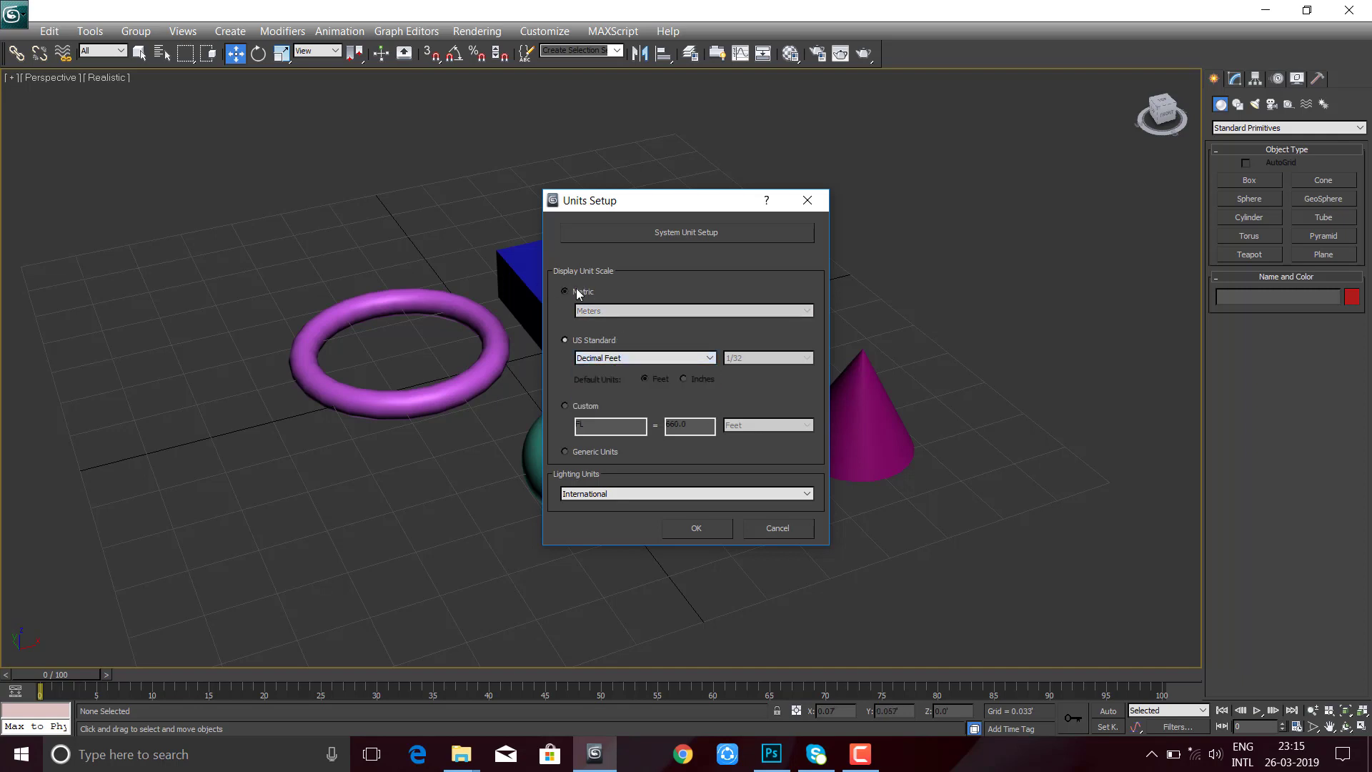
left_click(577, 290)
left_click(611, 311)
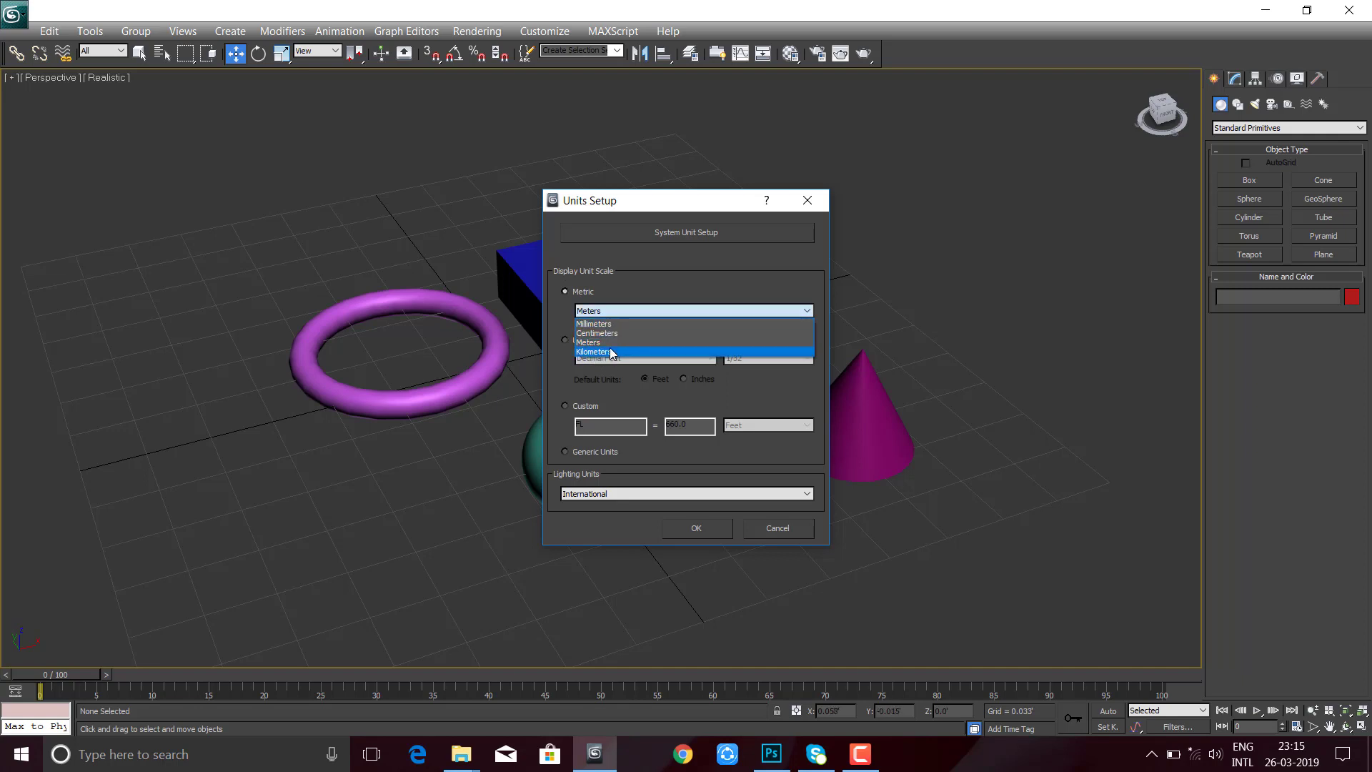
left_click(616, 310)
left_click(565, 340)
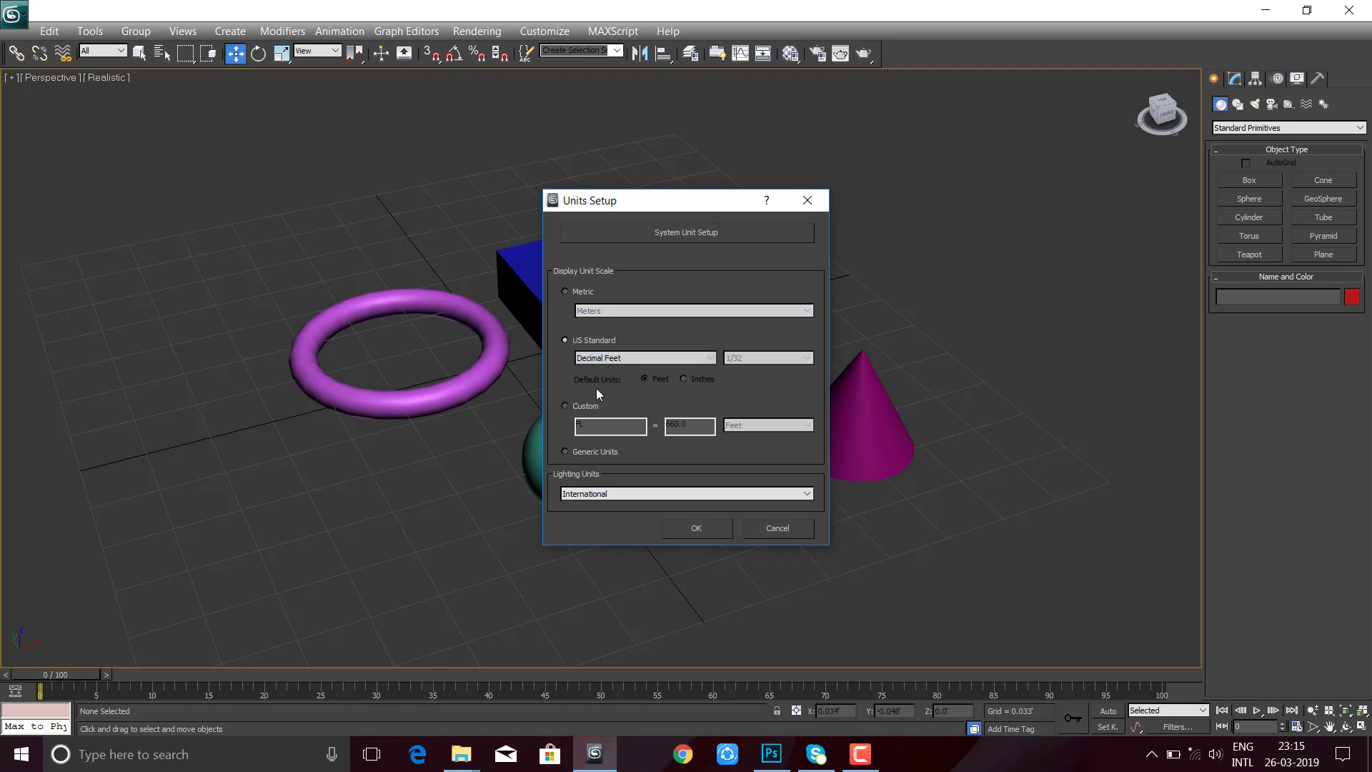
left_click(706, 529)
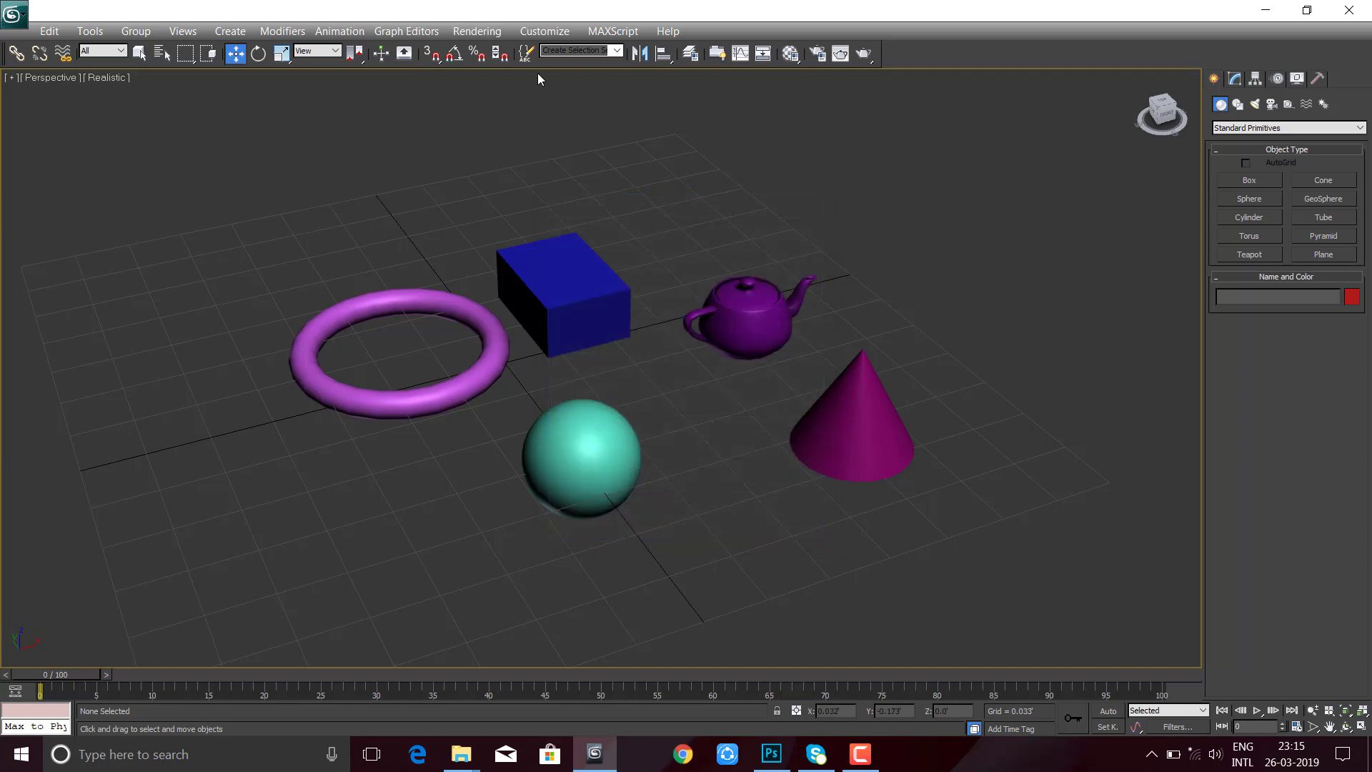
left_click(545, 33)
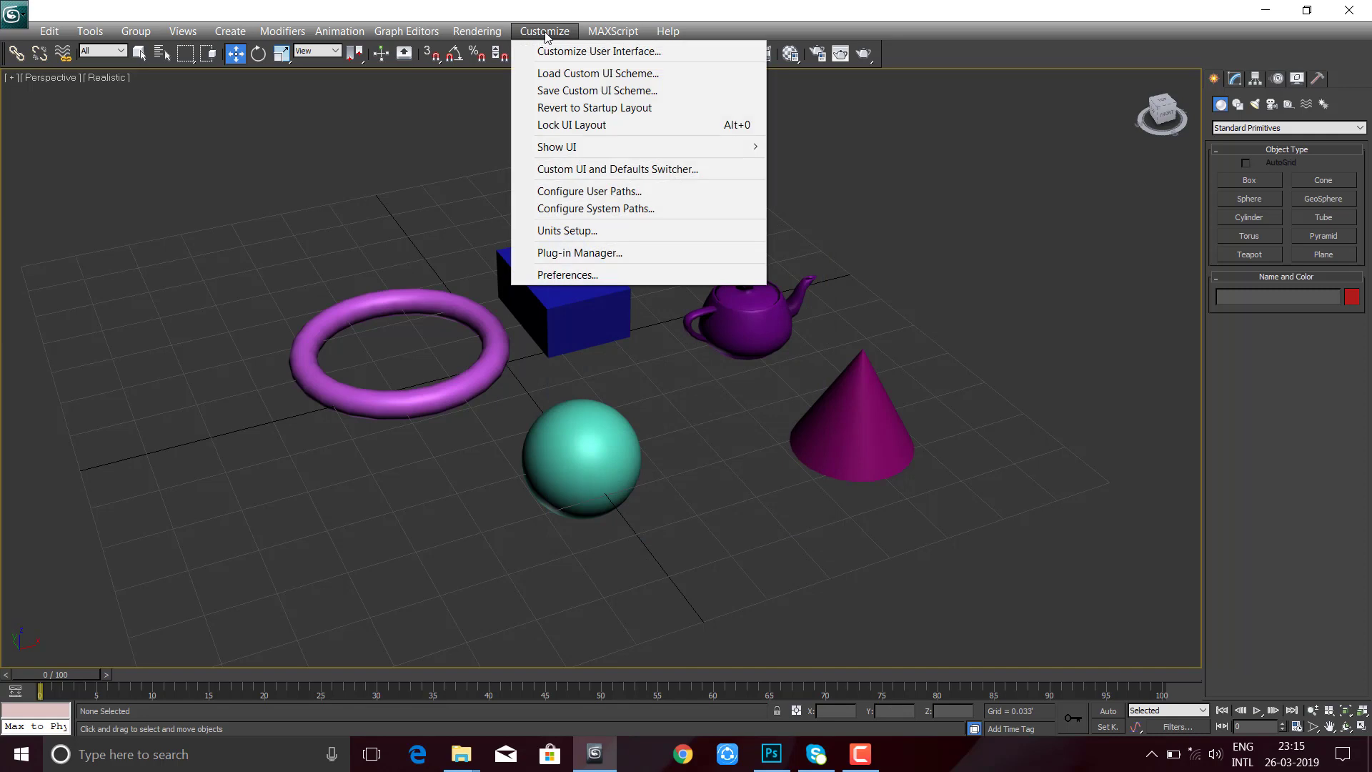
- Set the Selection Filter to Geometry after dismissing the Scripting menu
left_click(545, 33)
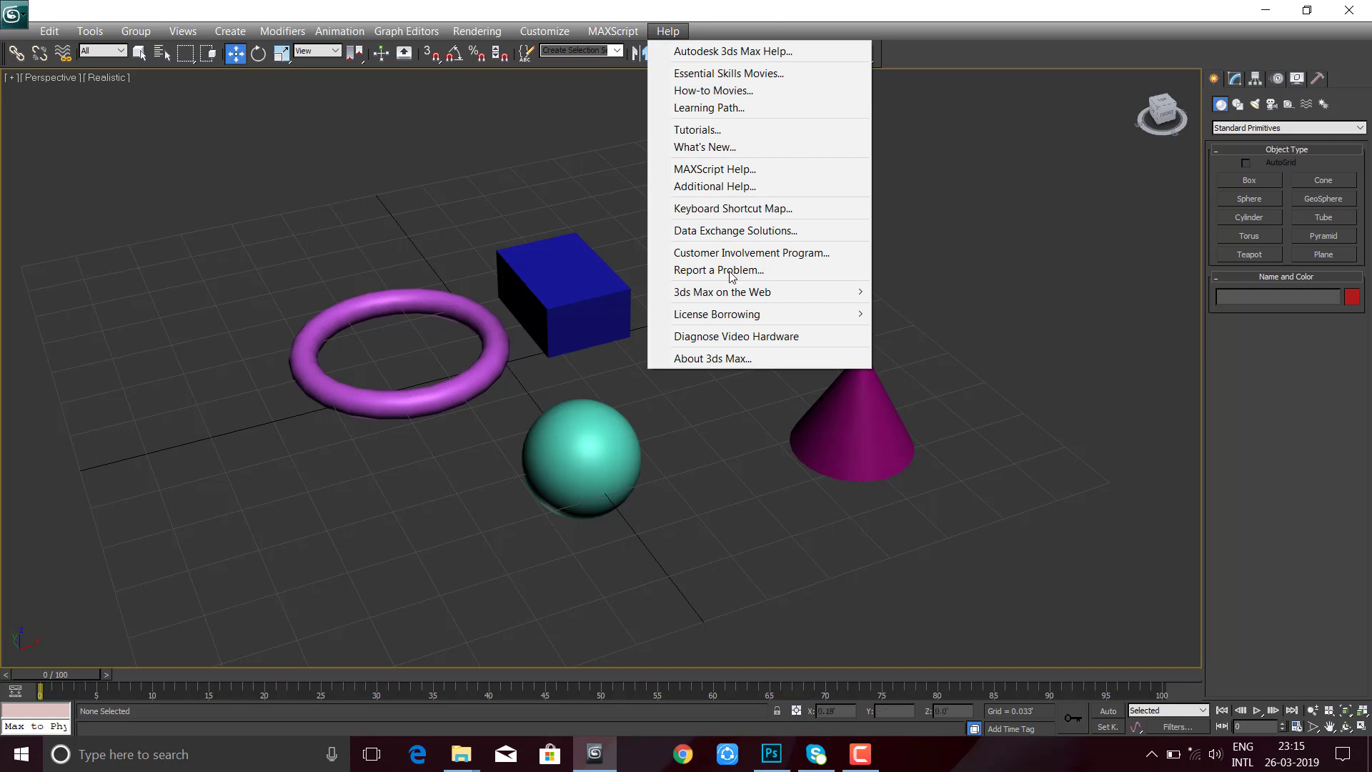
left_click(746, 477)
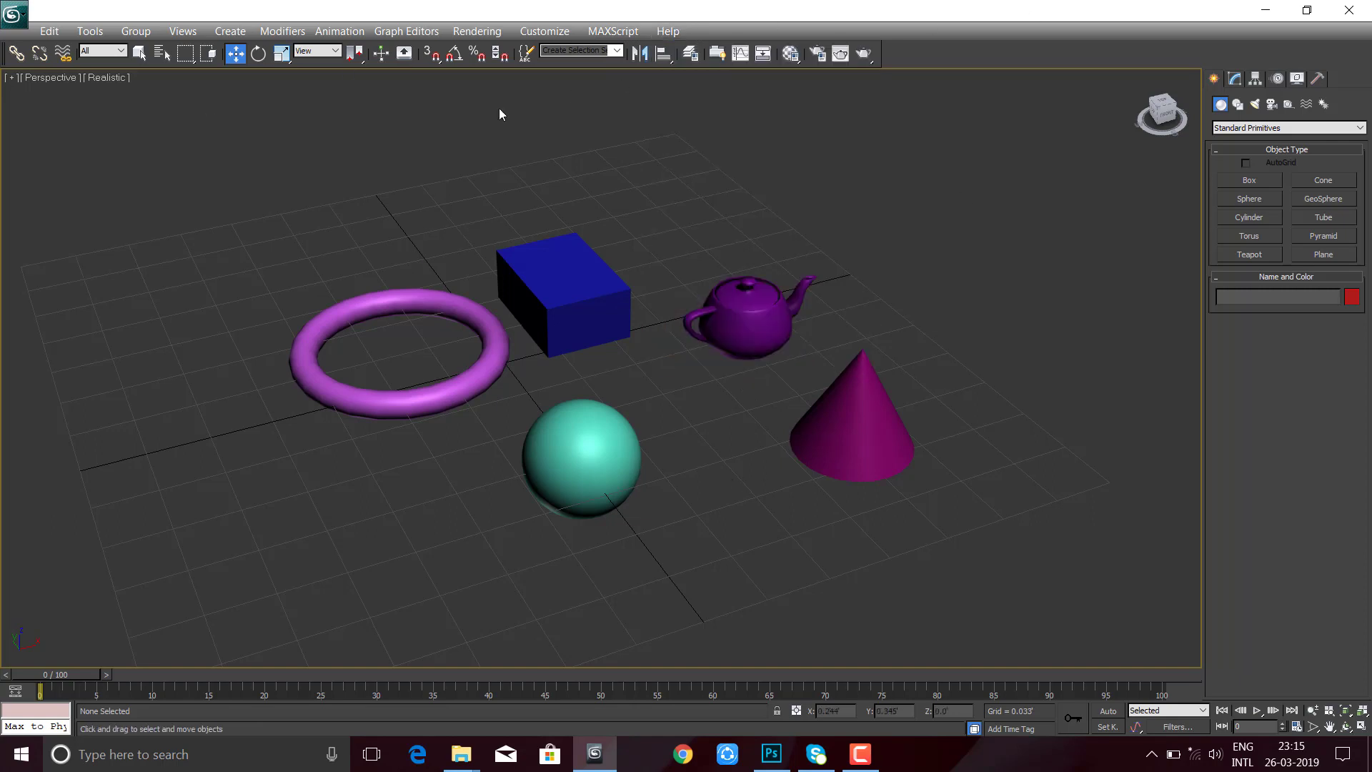
left_click(121, 52)
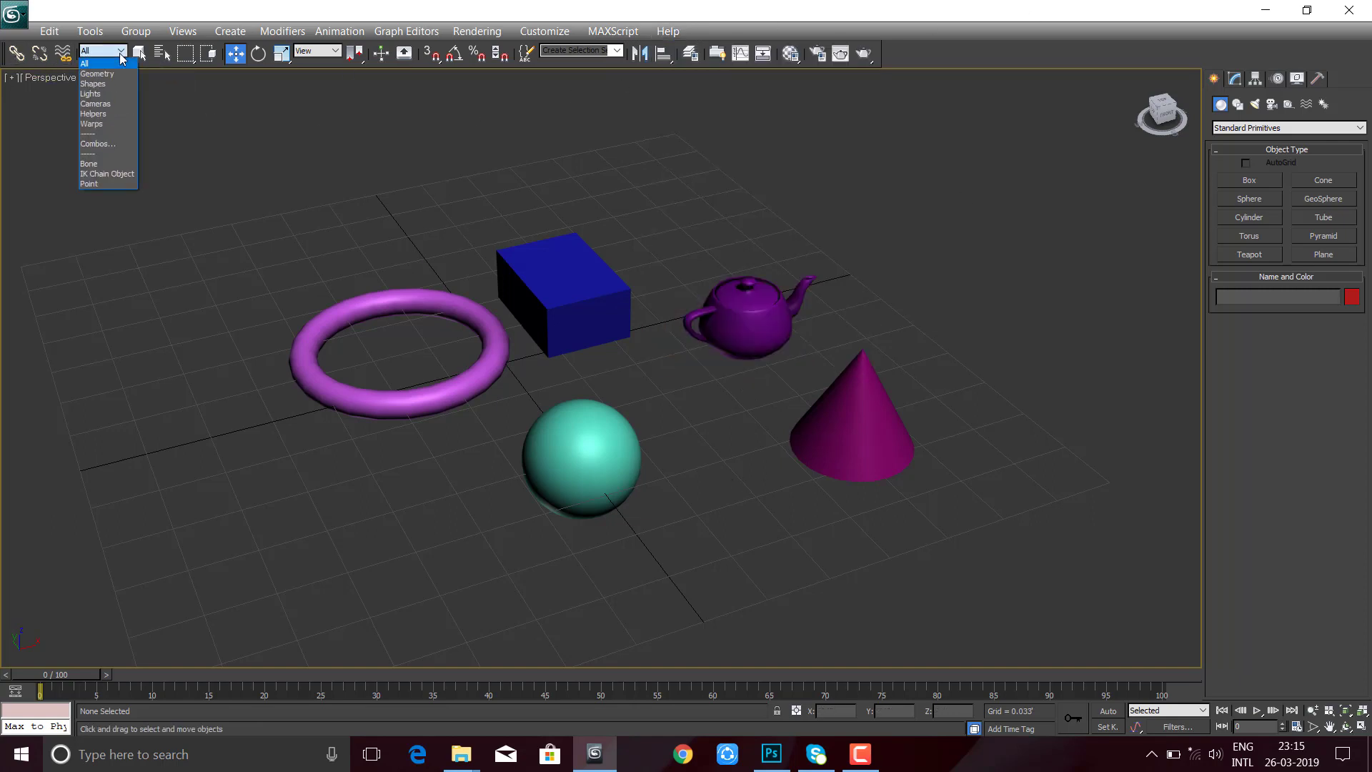
left_click(120, 54)
left_click(121, 53)
left_click(119, 74)
- Window-select the grouped primitives with the Geometry filter, then deselect them
left_click_drag(381, 232, 817, 492)
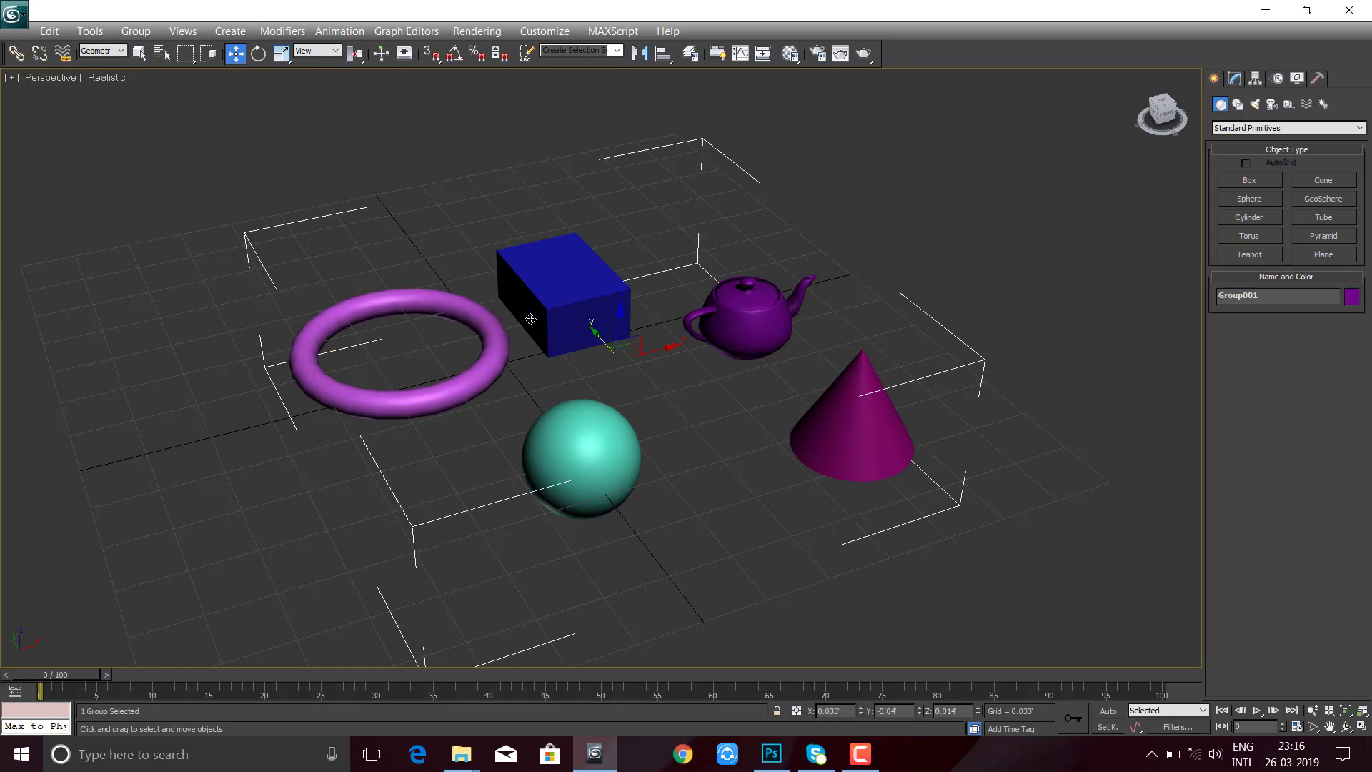
left_click(336, 170)
left_click(140, 53)
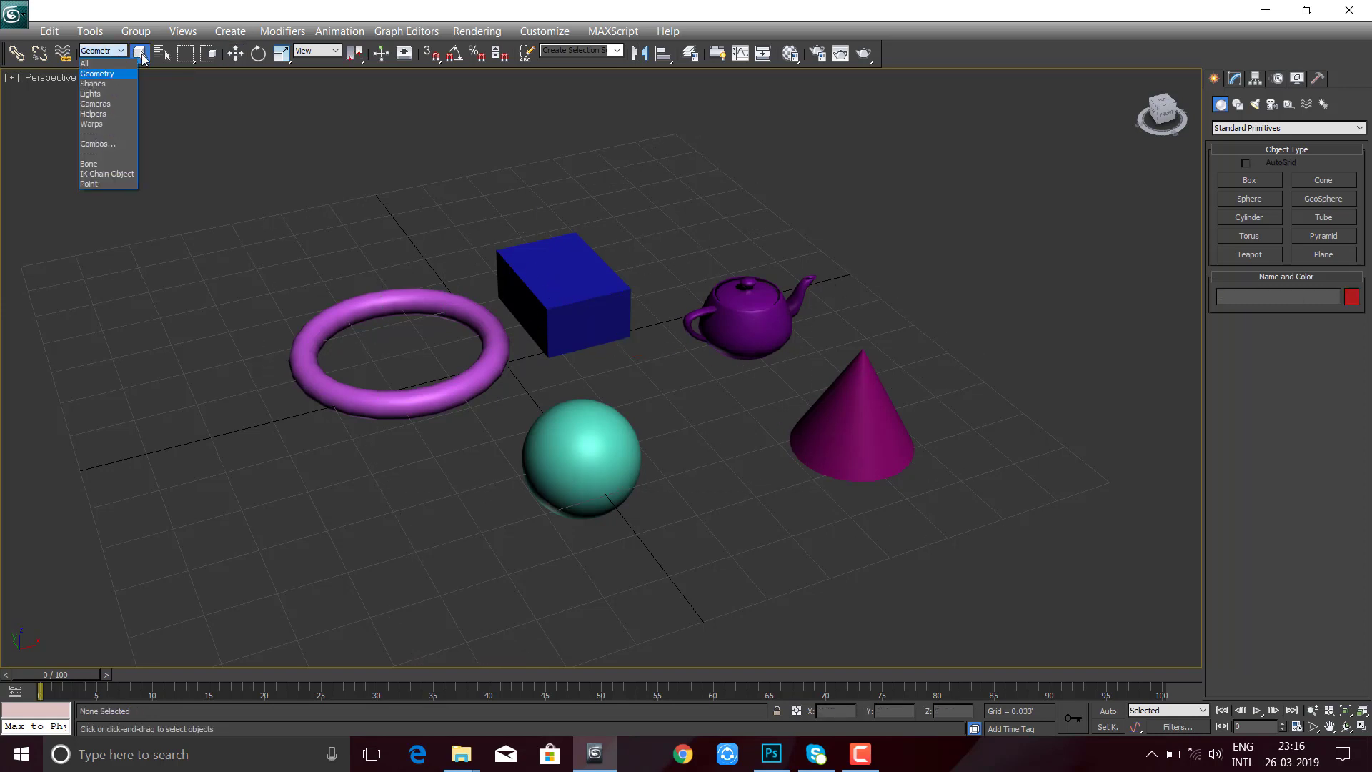
left_click(106, 49)
- Set the Selection Filter back to All and select the Group001 primitives
left_click(116, 63)
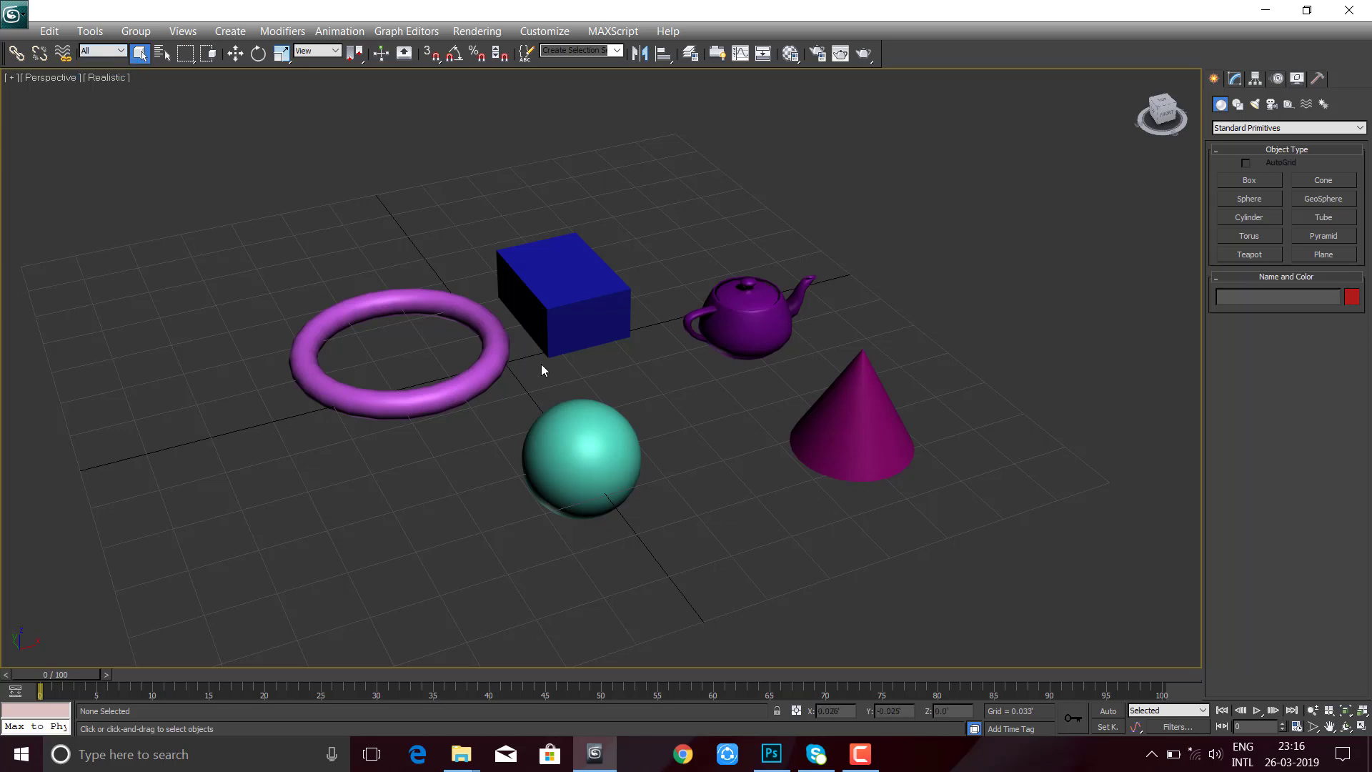
left_click(480, 382)
left_click(765, 519)
left_click(539, 293)
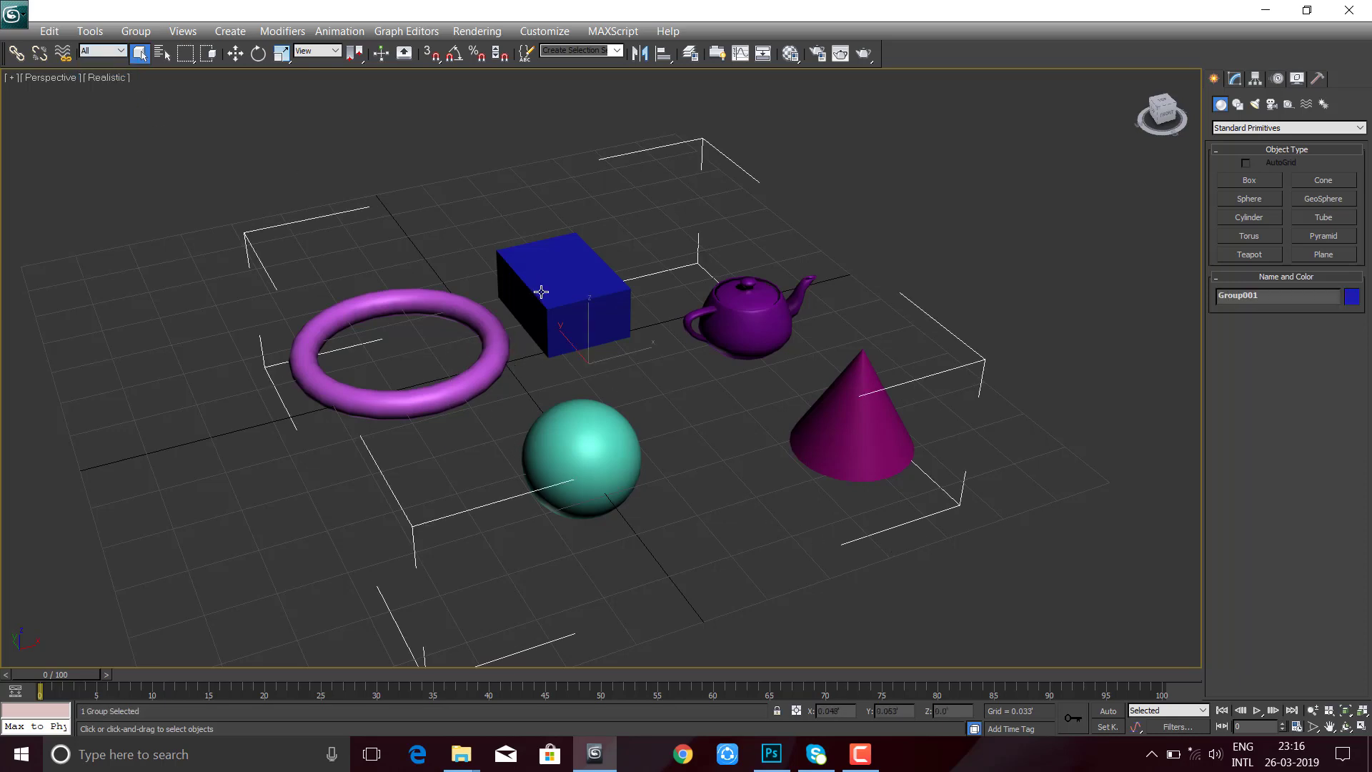
key("w")
left_click(671, 458)
left_click(1144, 95)
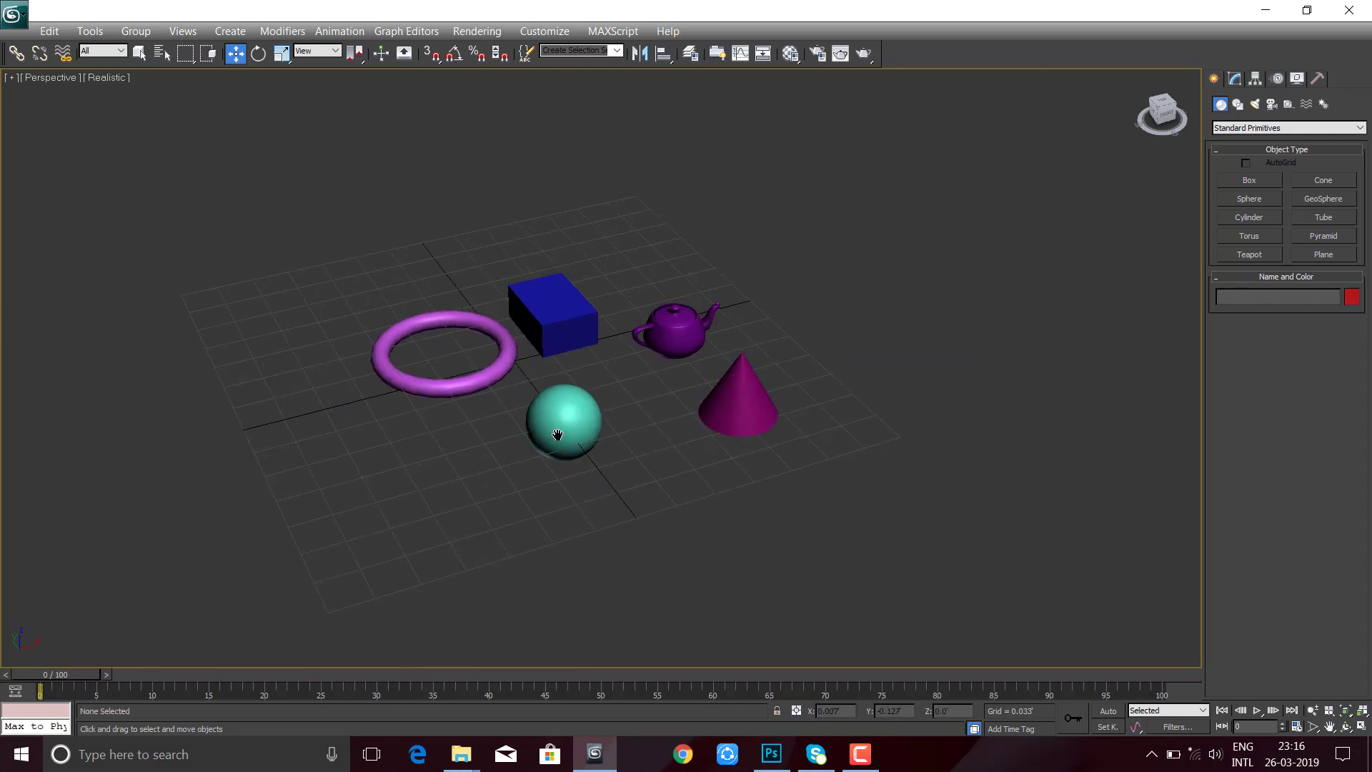
left_click(506, 299)
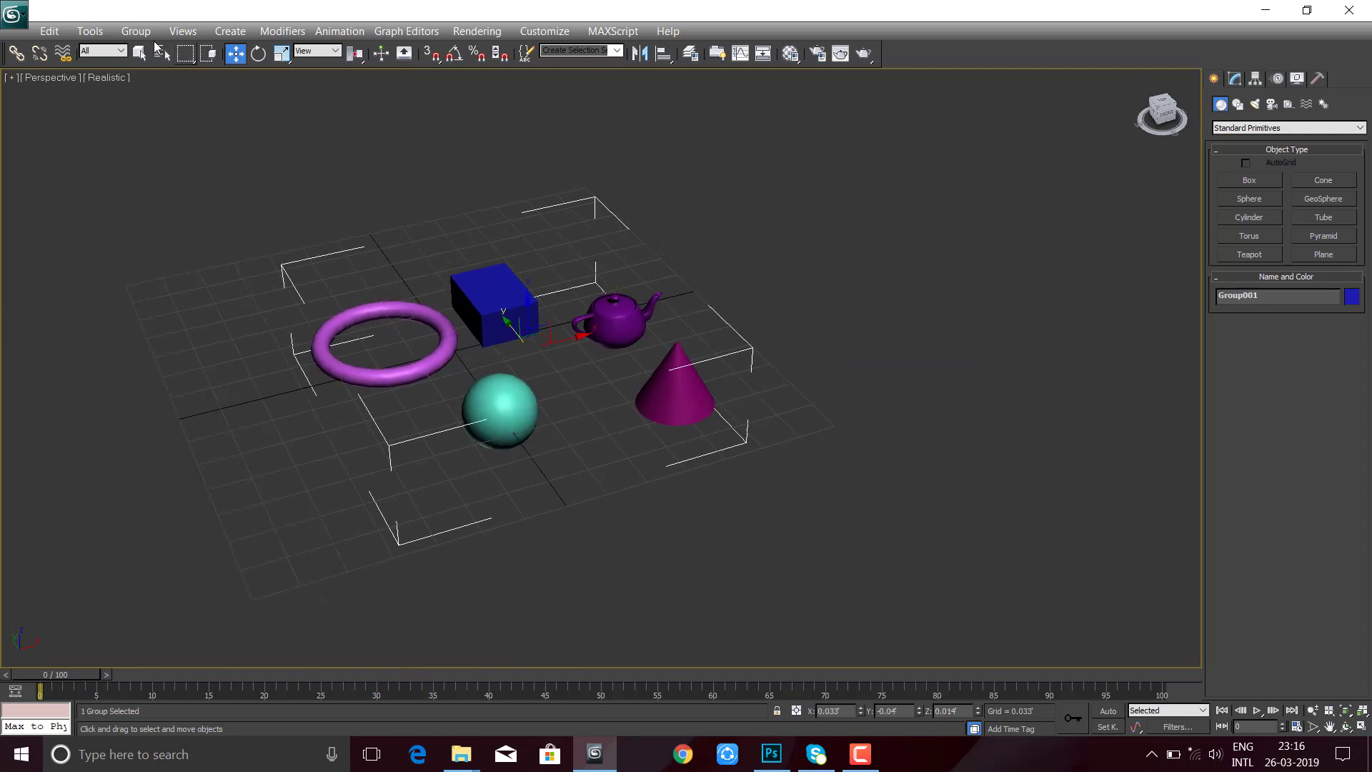
- Ungroup Group001 into separate objects and check the blue box in the Modify panel
left_click(135, 31)
left_click(172, 69)
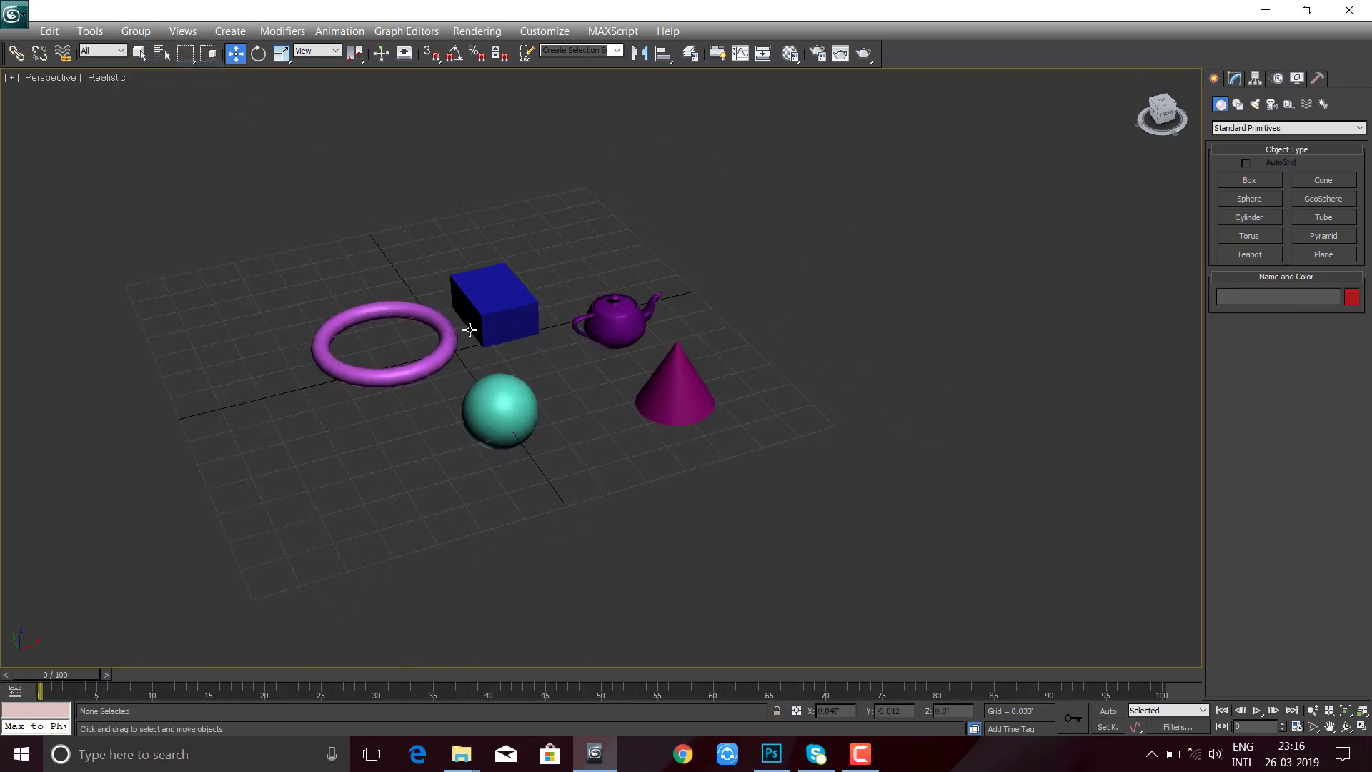
mouse_move(468, 336)
middle_mouse_down("alt")
mouse_move(489, 392)
mouse_move(570, 383)
mouse_move(561, 328)
mouse_move(722, 288)
middle_mouse_up("alt")
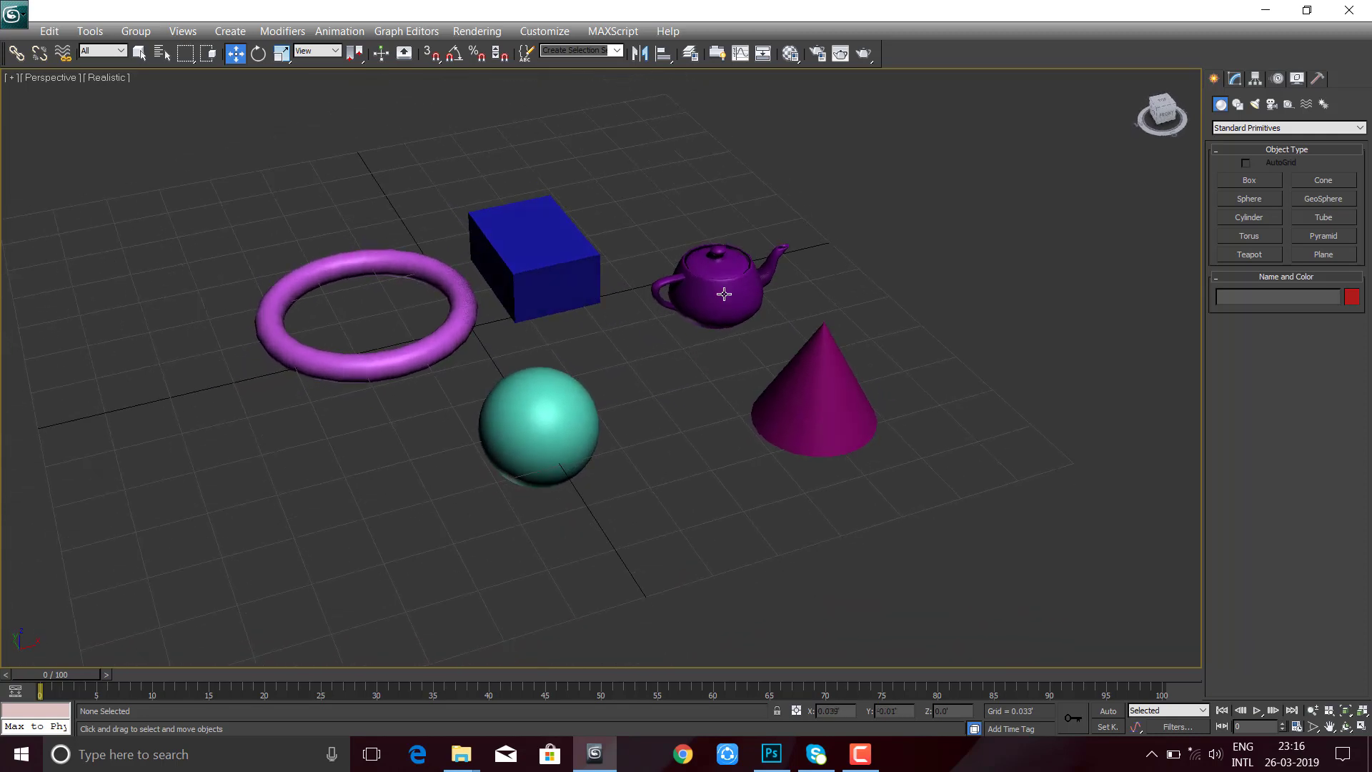
left_click(1236, 80)
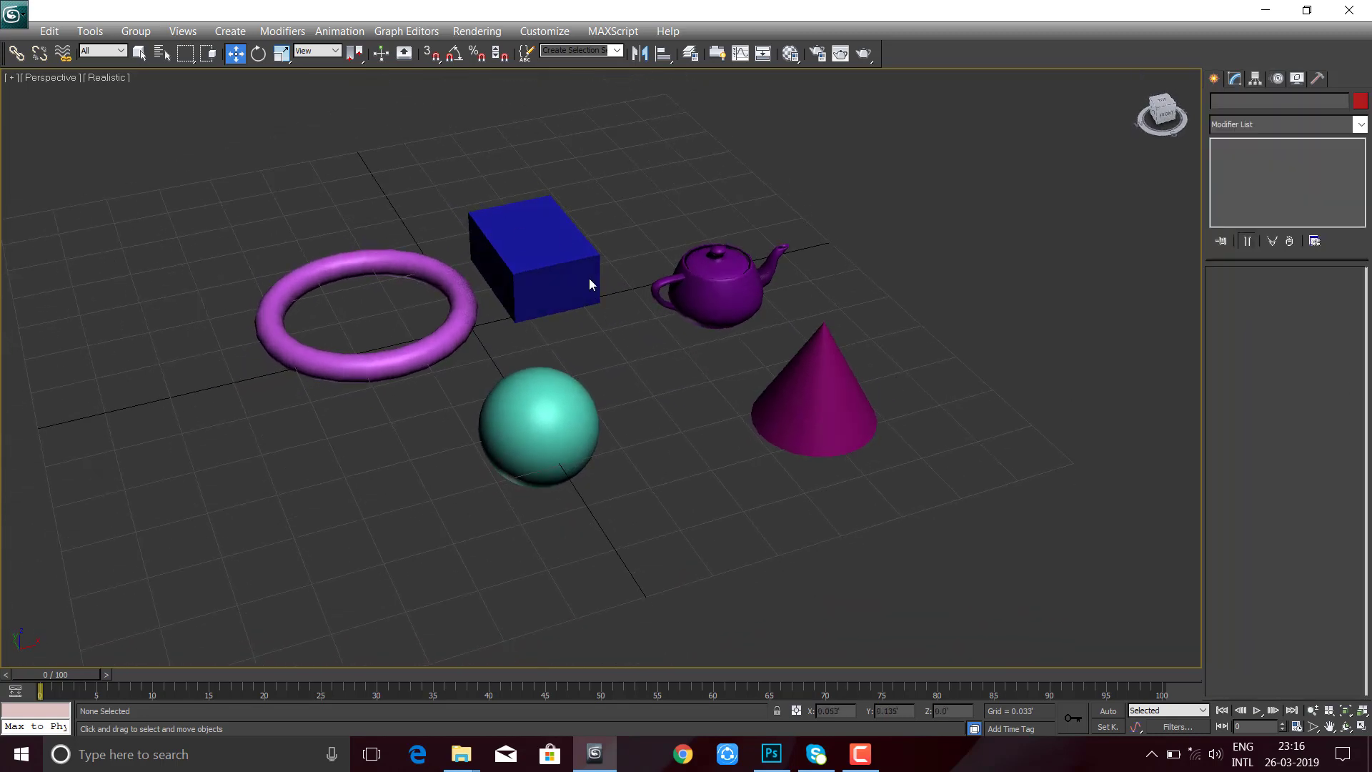
left_click(589, 277)
left_click(923, 297)
- Create a Standard Omni light by clicking in the viewport
left_click(1213, 79)
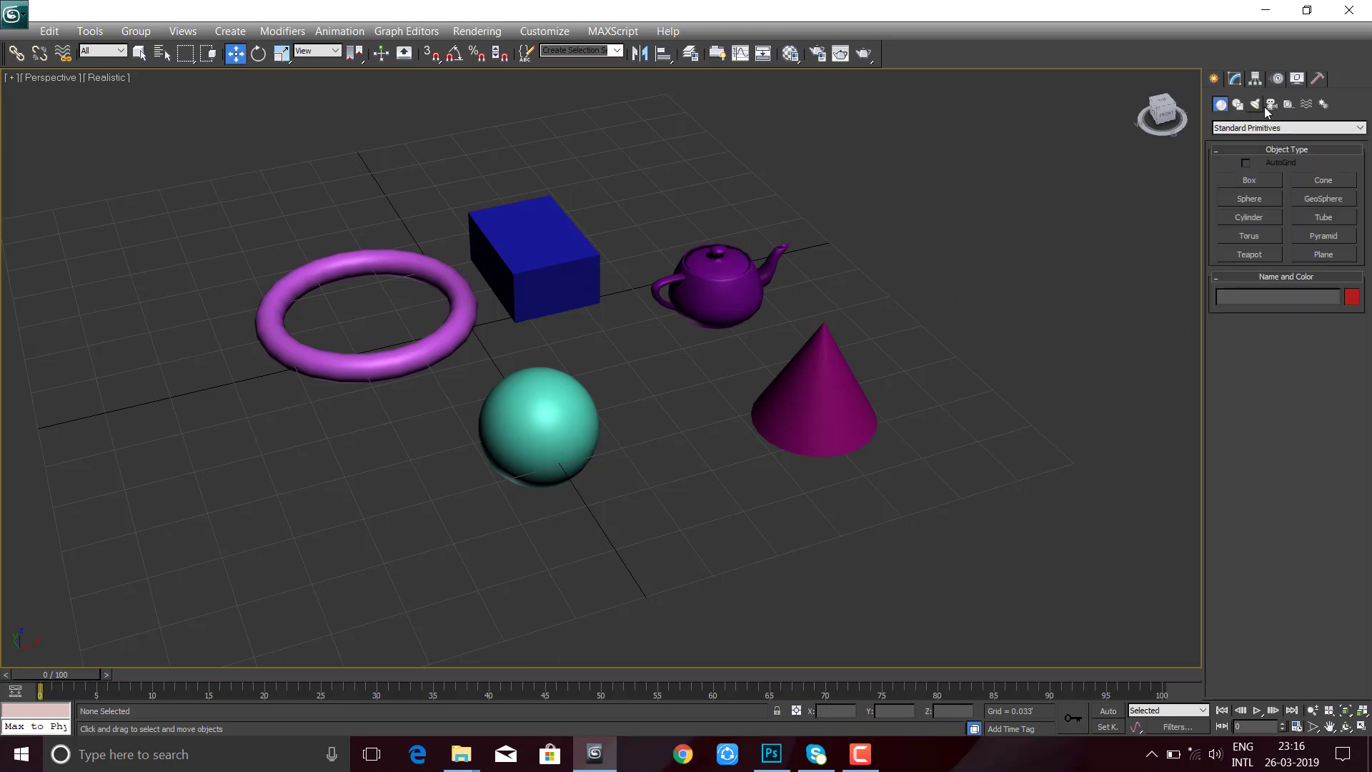
left_click(1258, 105)
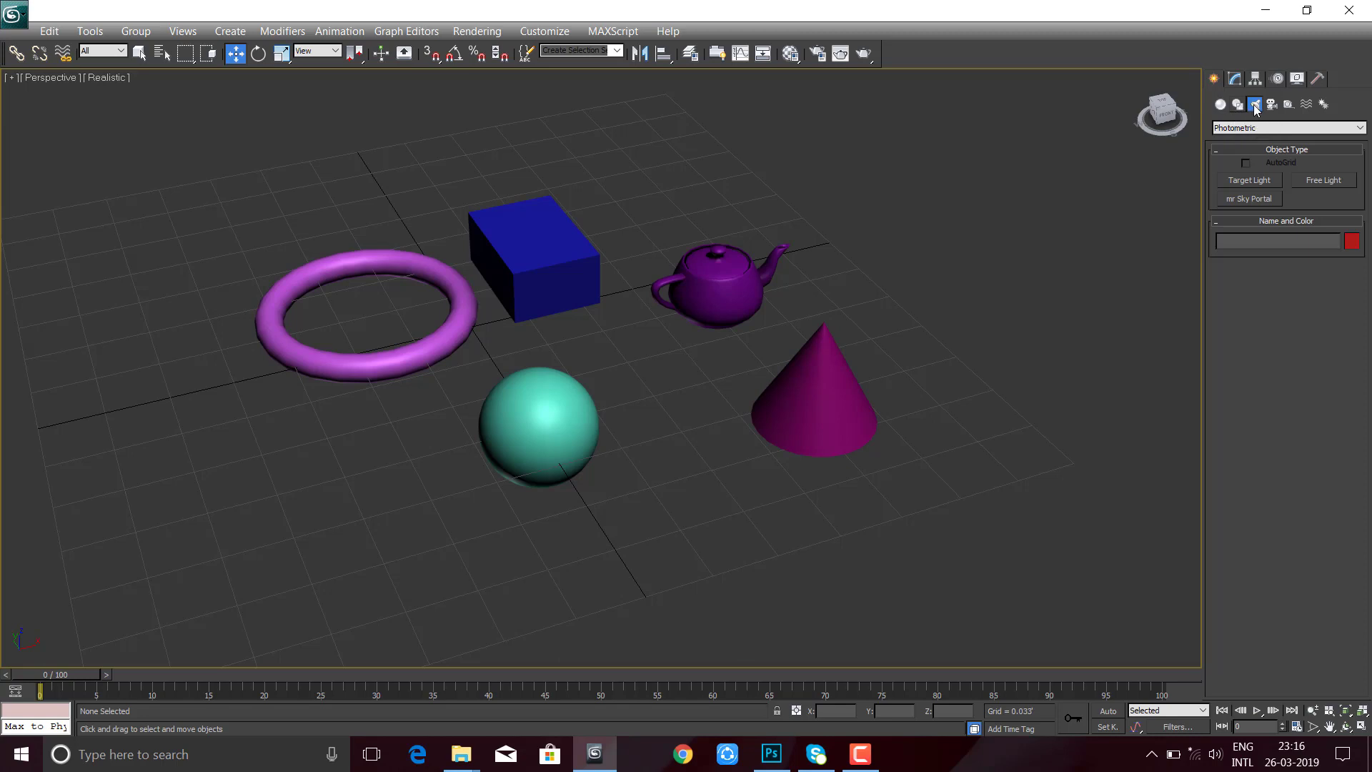
left_click(1257, 128)
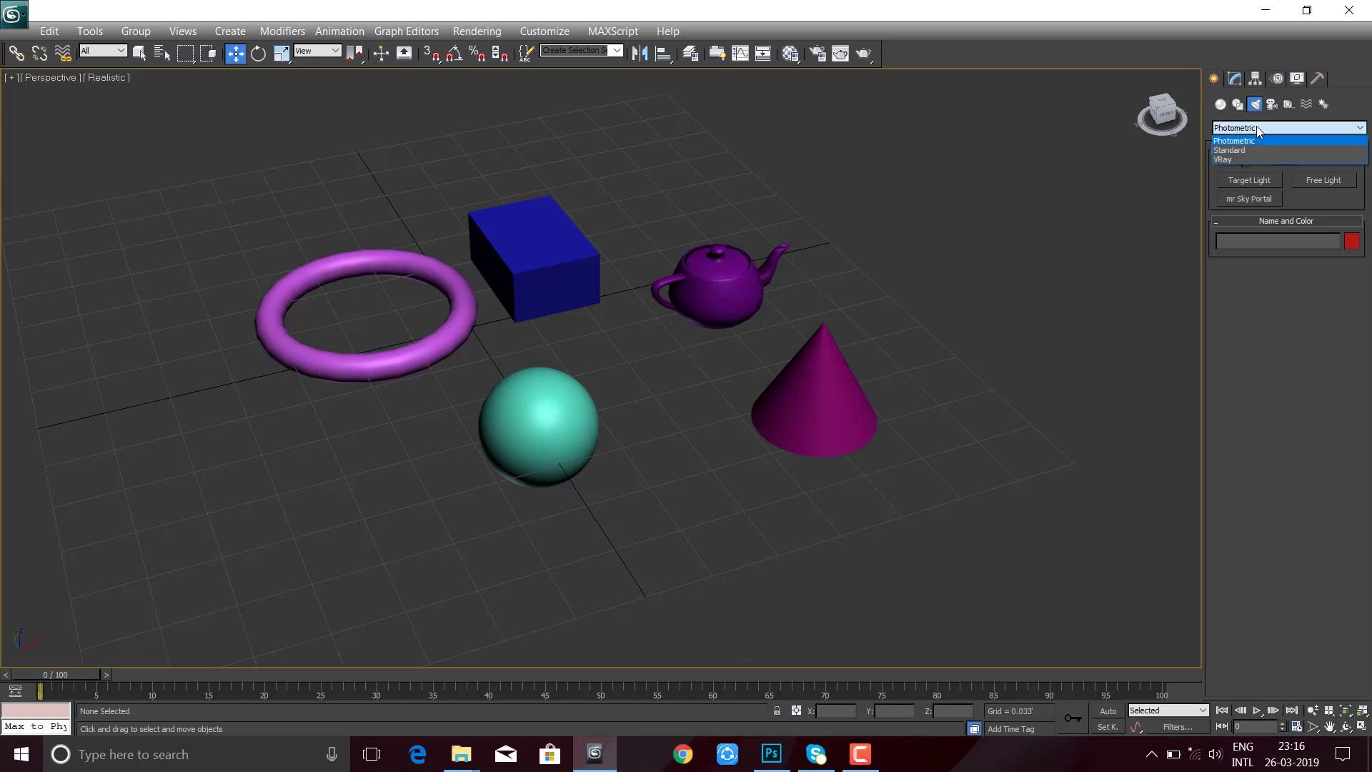
left_click(1246, 151)
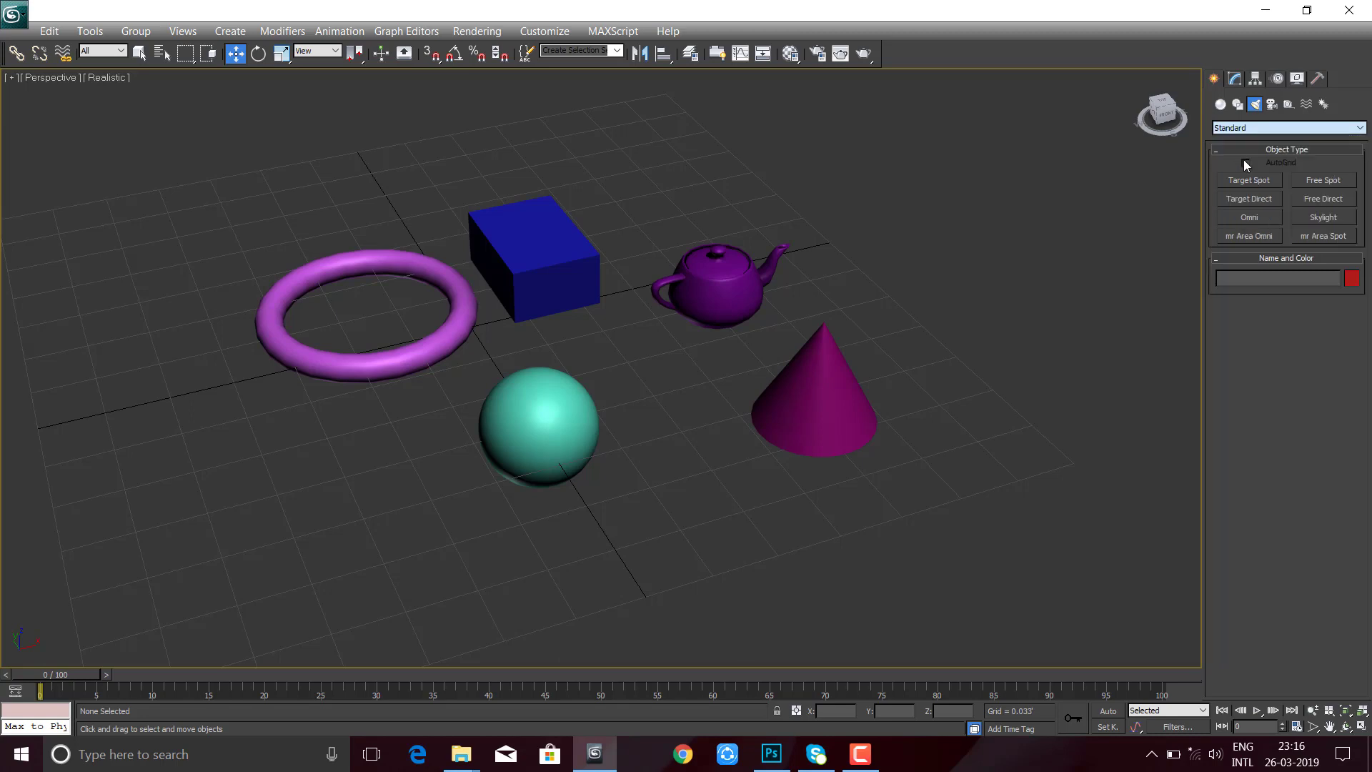
left_click(1250, 217)
left_click(897, 347)
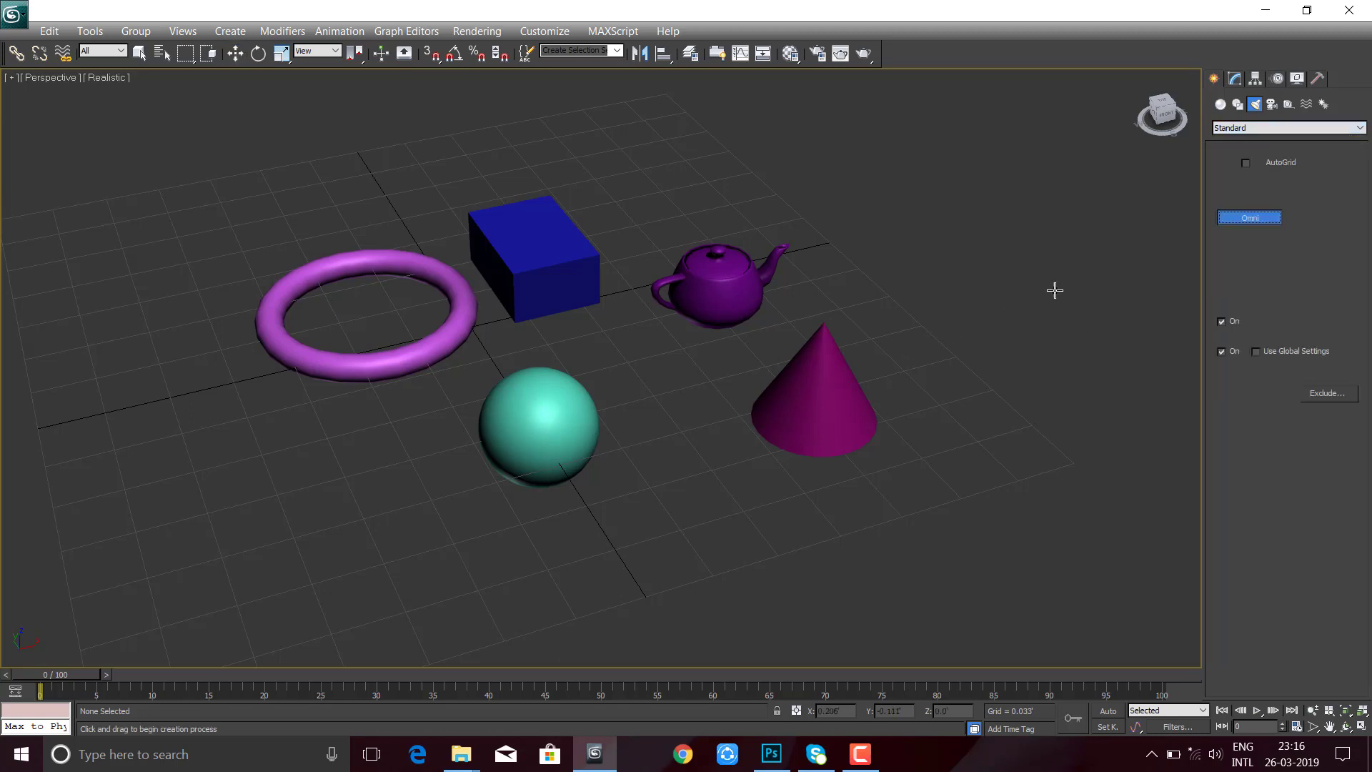
right_click(1108, 293)
- Move Omni001 into the middle of the primitives and reframe the view around it
mouse_move(934, 341)
left_mouse_down()
mouse_move(151, 451)
mouse_move(715, 372)
mouse_move(622, 334)
left_mouse_up()
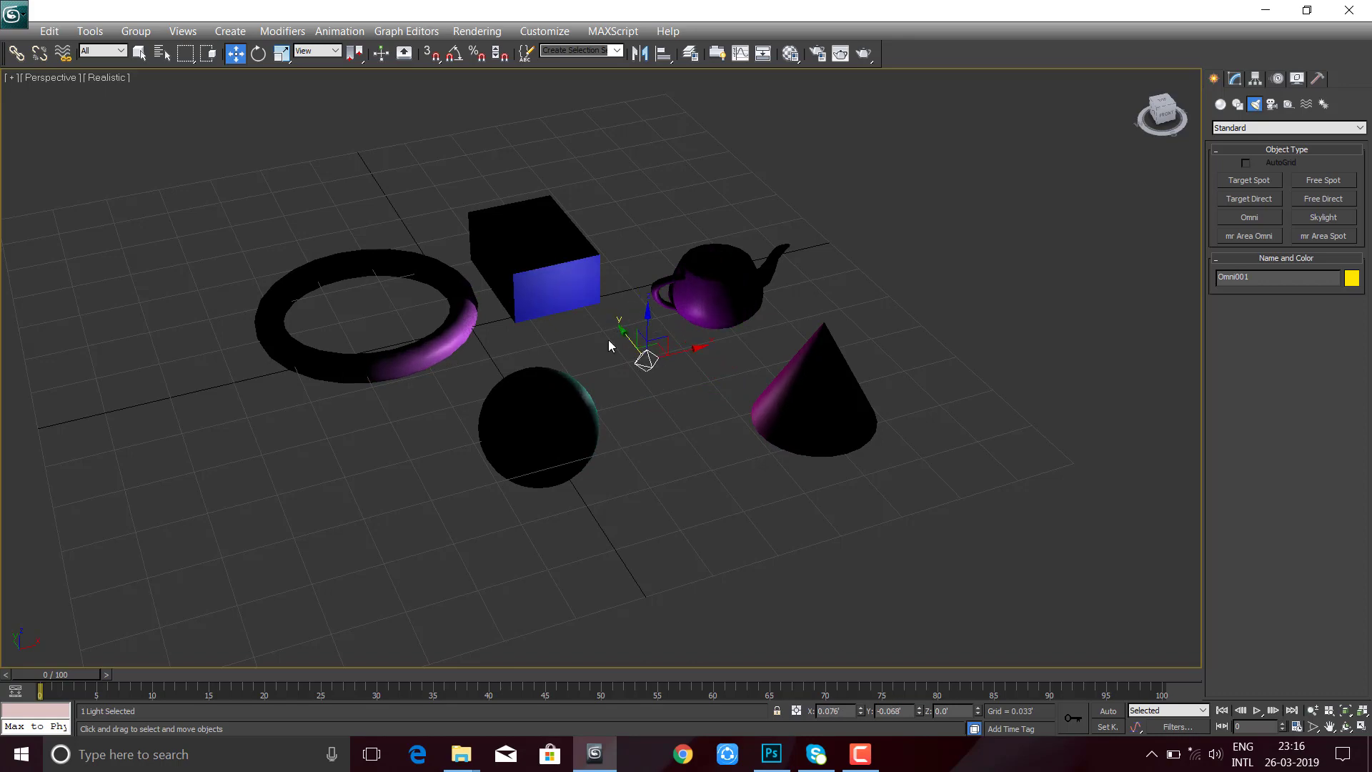
middle_click_drag(583, 287, 579, 318)
scroll(571, 307, "up", 1)
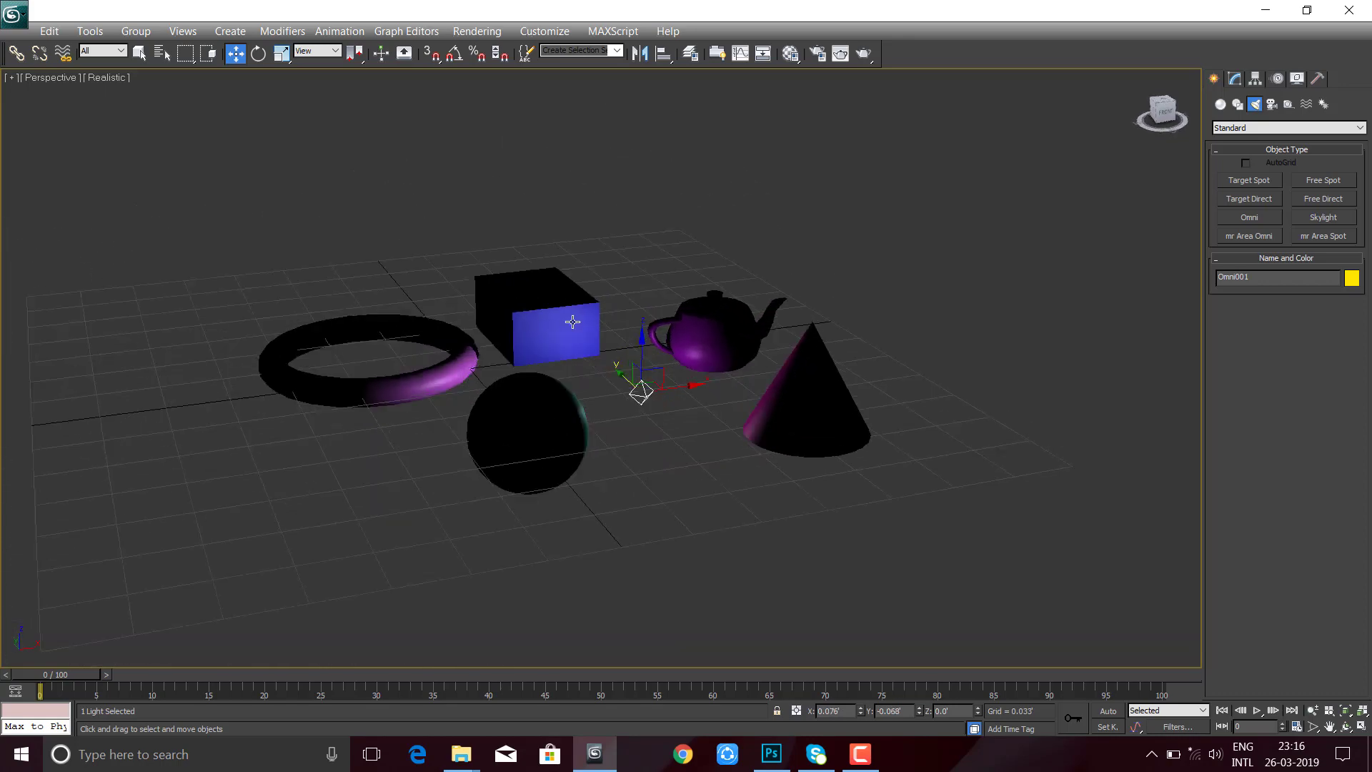
left_click(629, 296)
scroll(615, 298, "up", 2)
scroll(632, 293, "up", 1)
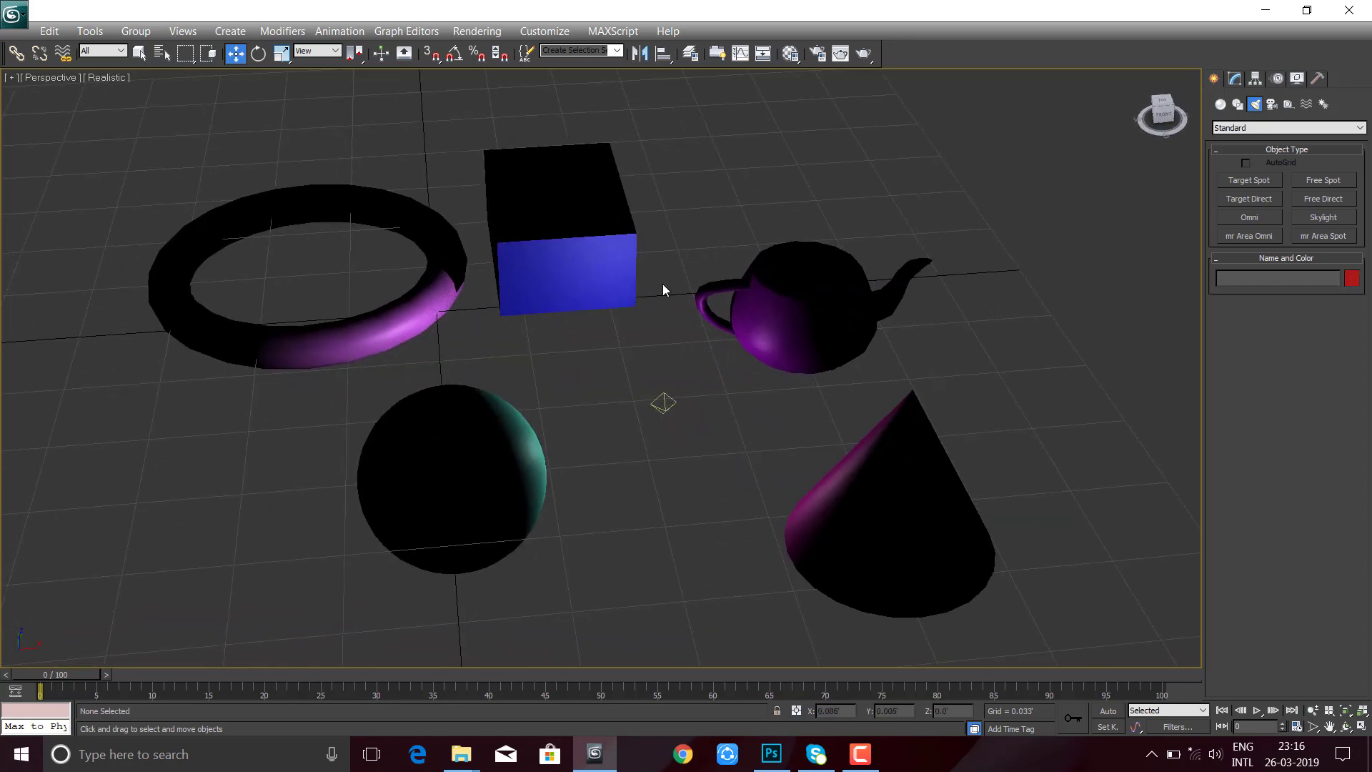
left_click(663, 402)
mouse_move(700, 435)
middle_mouse_down()
mouse_move(708, 448)
mouse_move(738, 428)
middle_mouse_up()
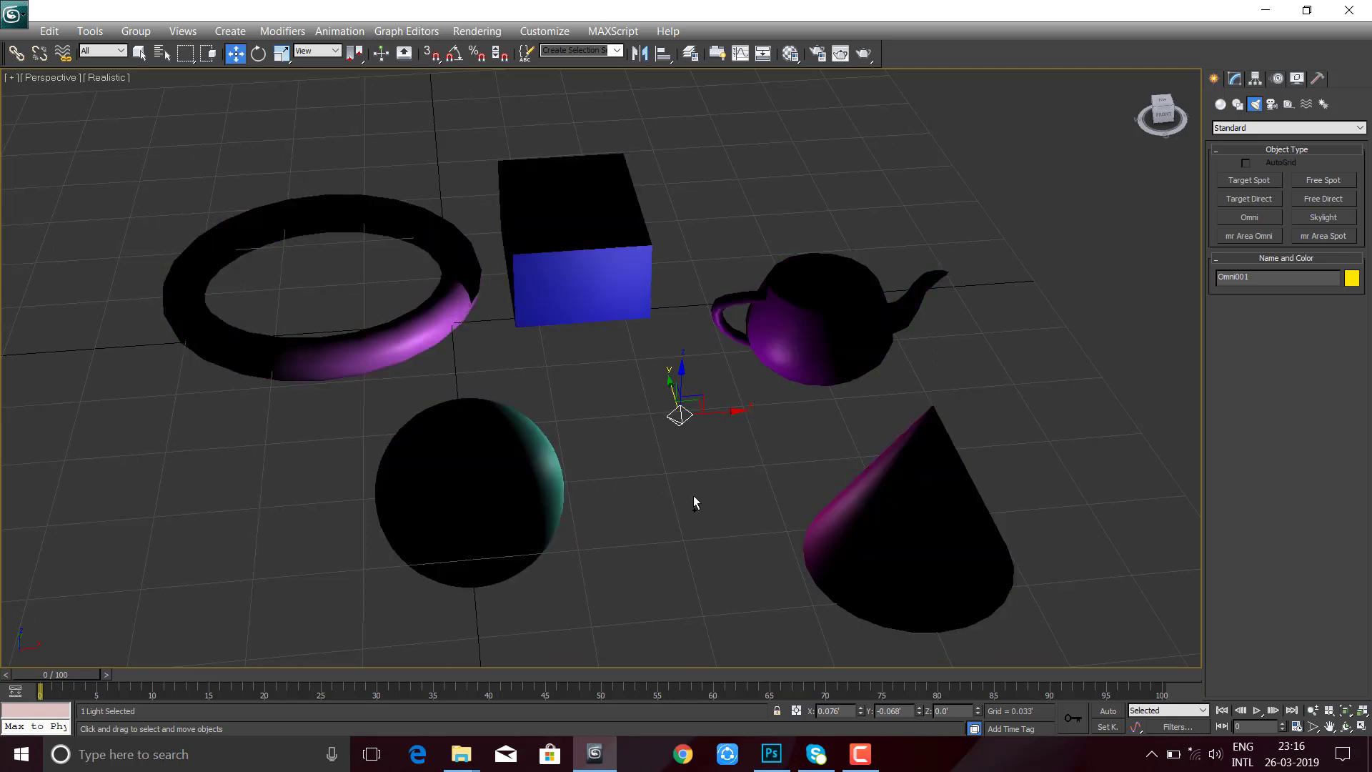
left_click(493, 122)
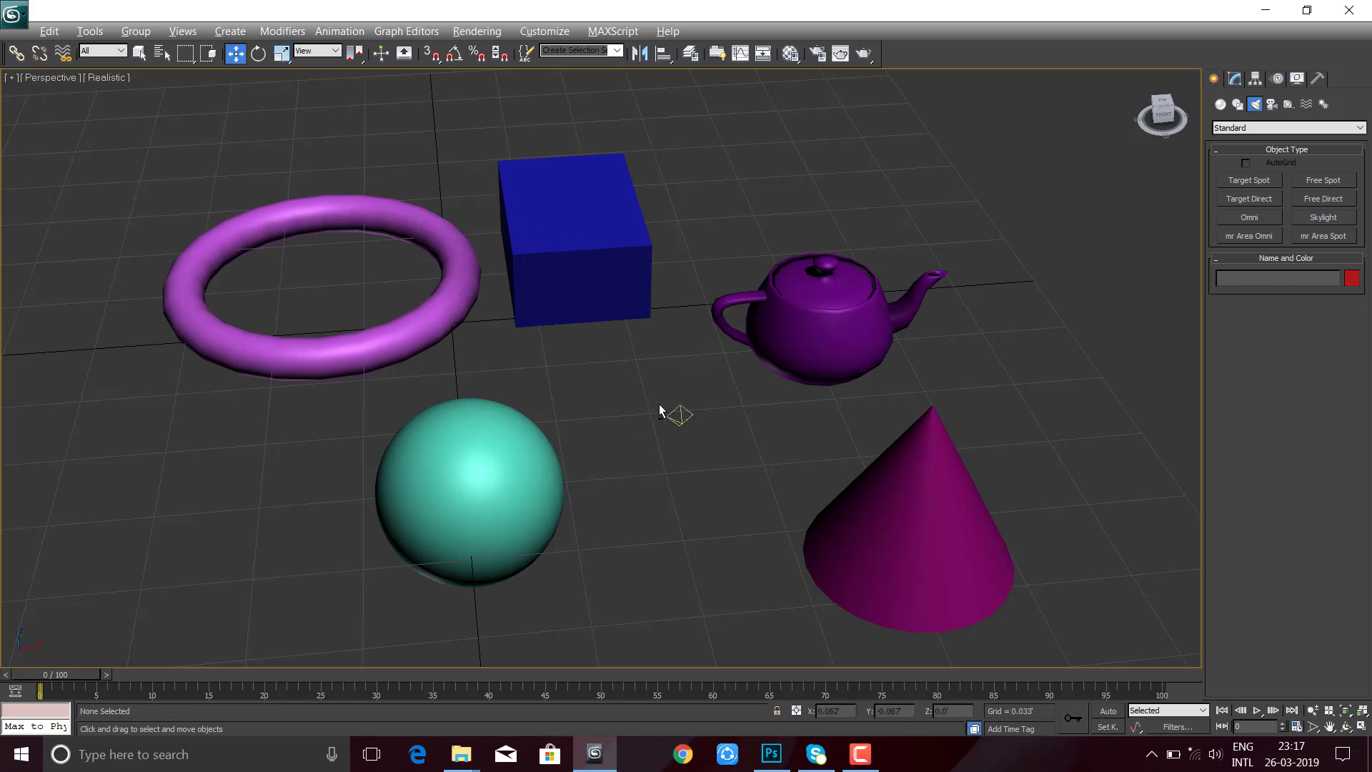
middle_click_drag(662, 407, 1110, 189, "alt")
- Review Omni001's Intensity/Color/Attenuation rollout in the Modify panel
left_click(1235, 79)
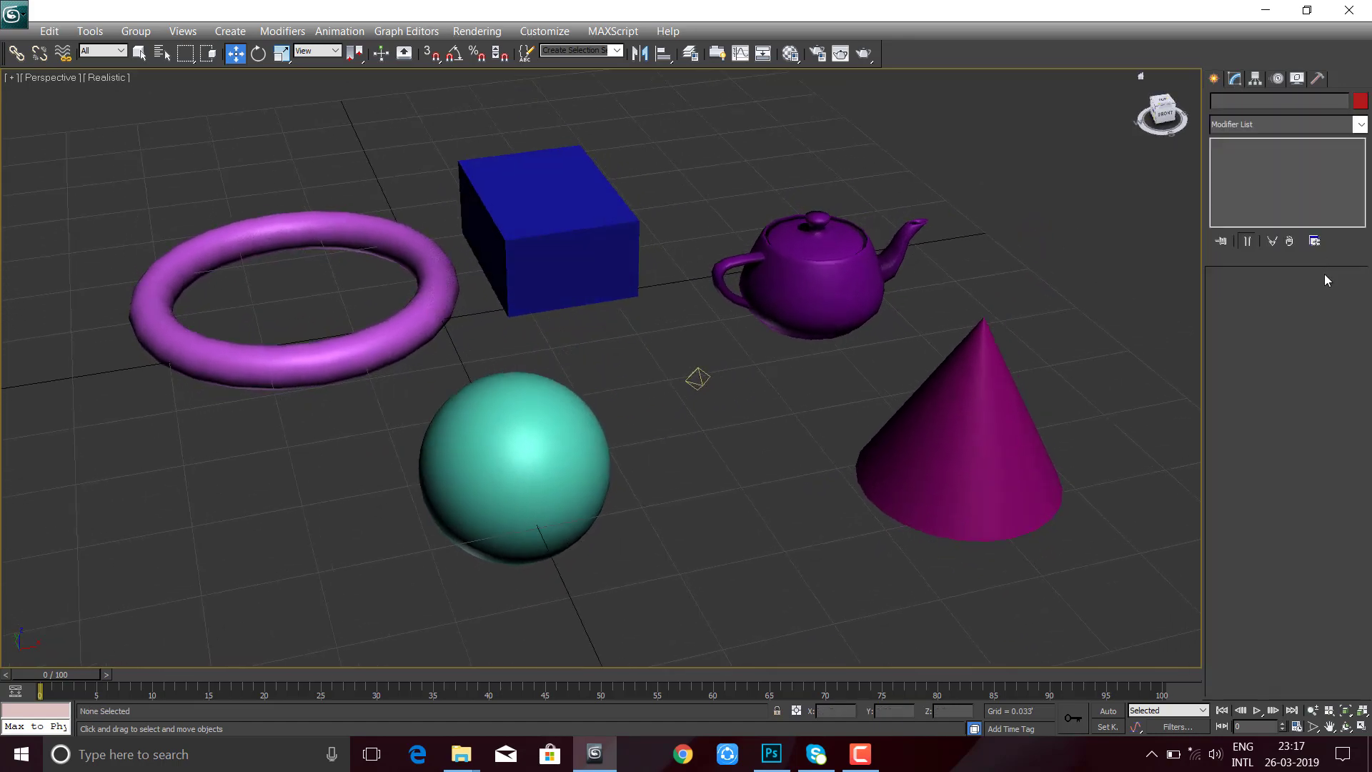
left_click_drag(719, 424, 722, 424)
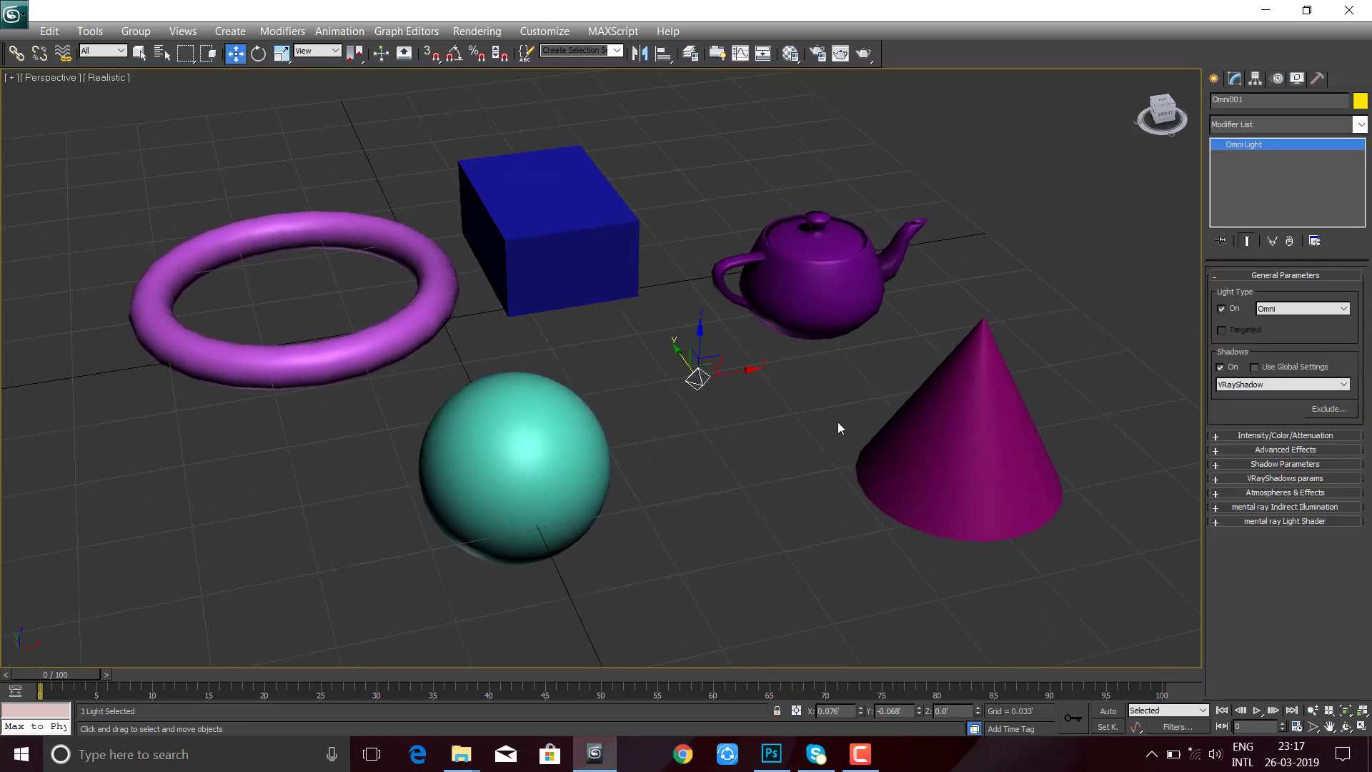
left_click(1274, 435)
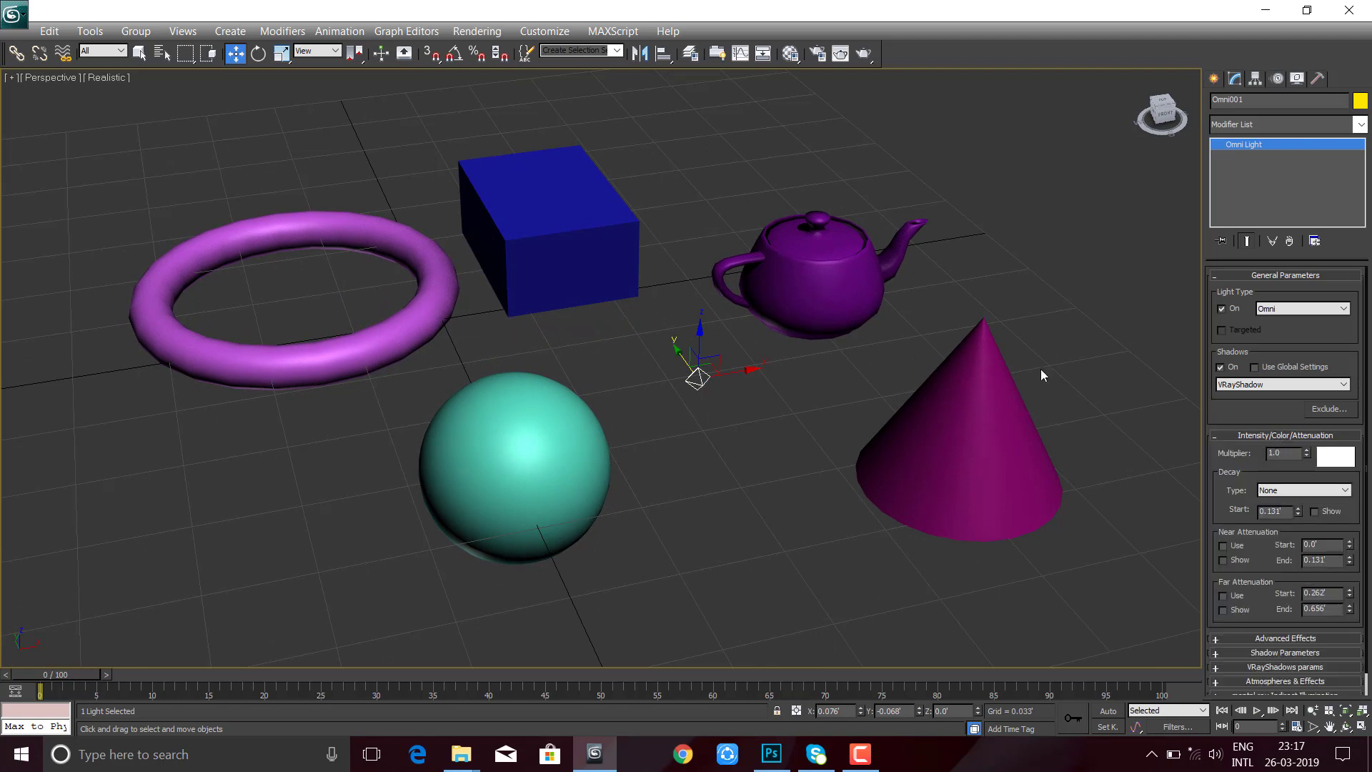
left_click(776, 399)
left_click(1212, 78)
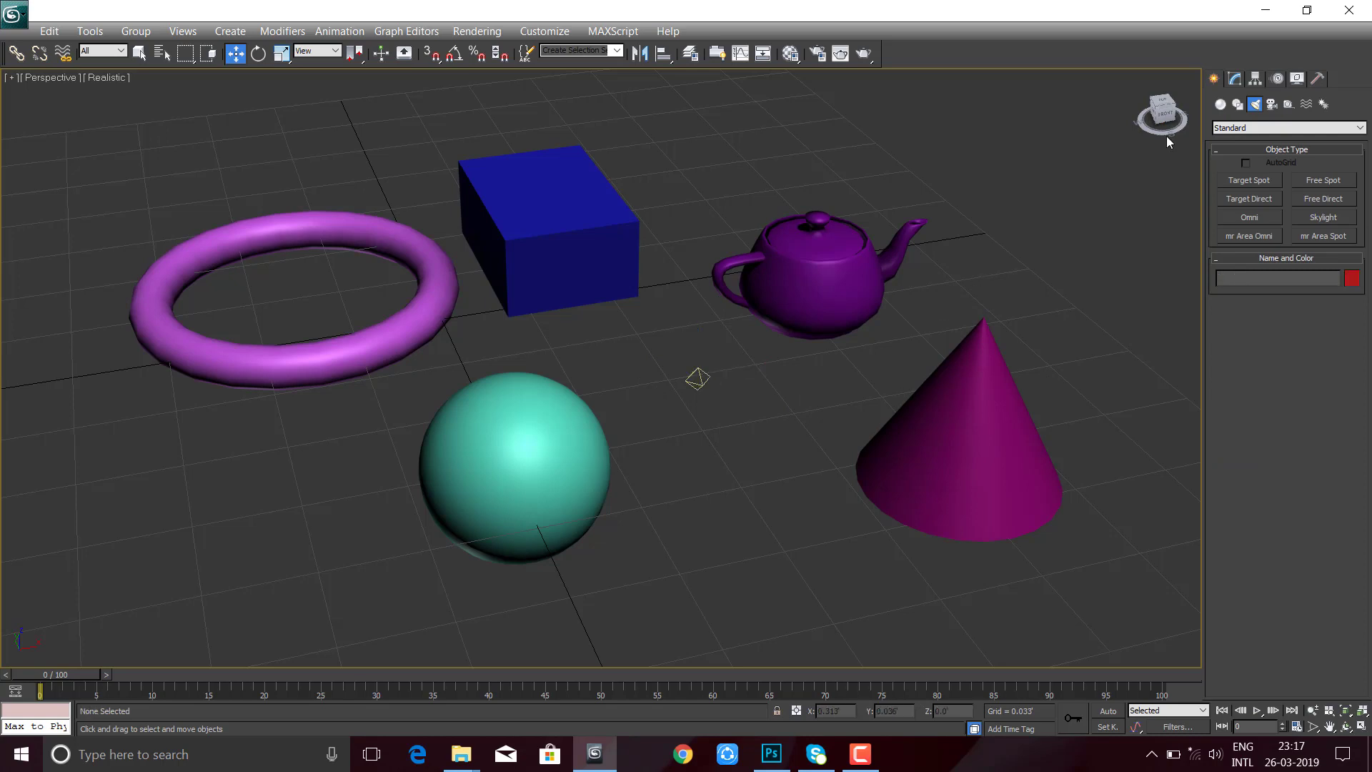
- Create a Standard target camera near the teapot and cone
left_click(1272, 104)
left_click(1262, 132)
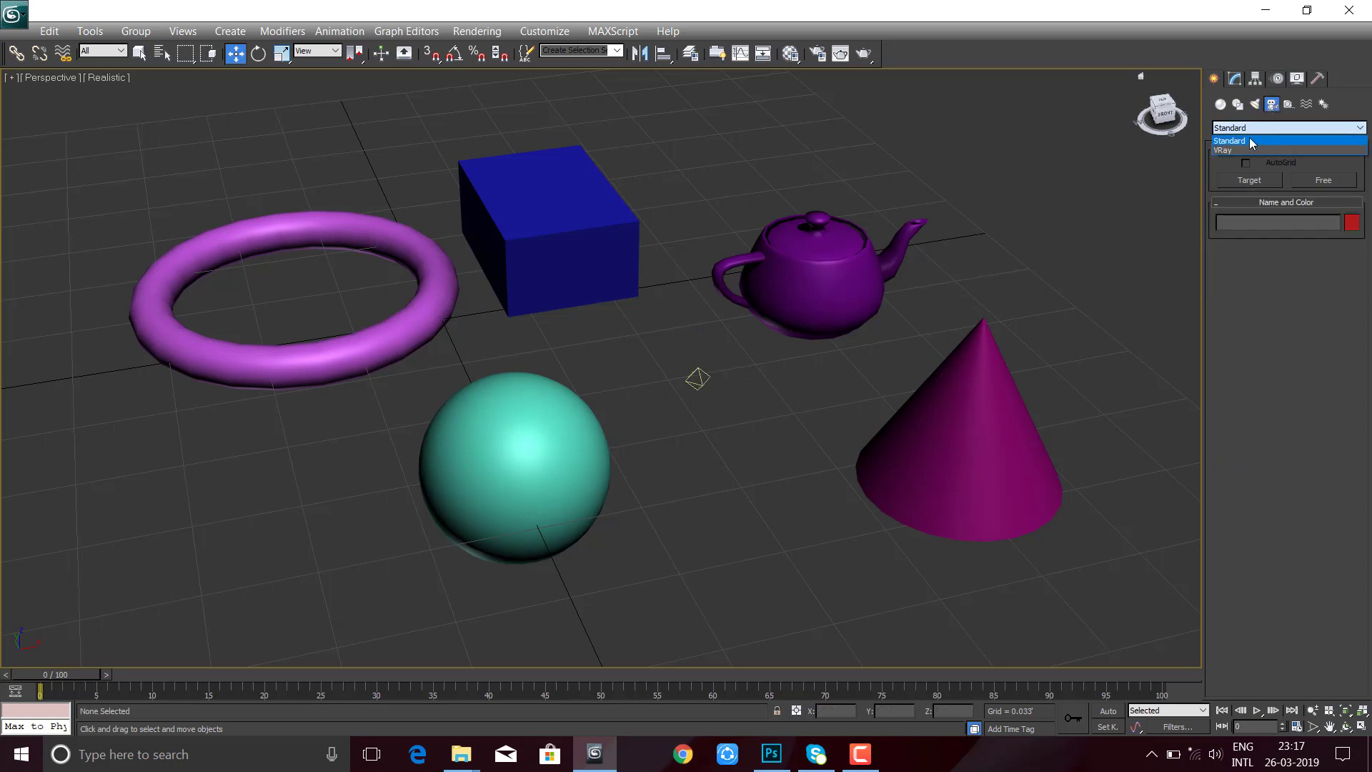
left_click(1240, 139)
left_click(1250, 180)
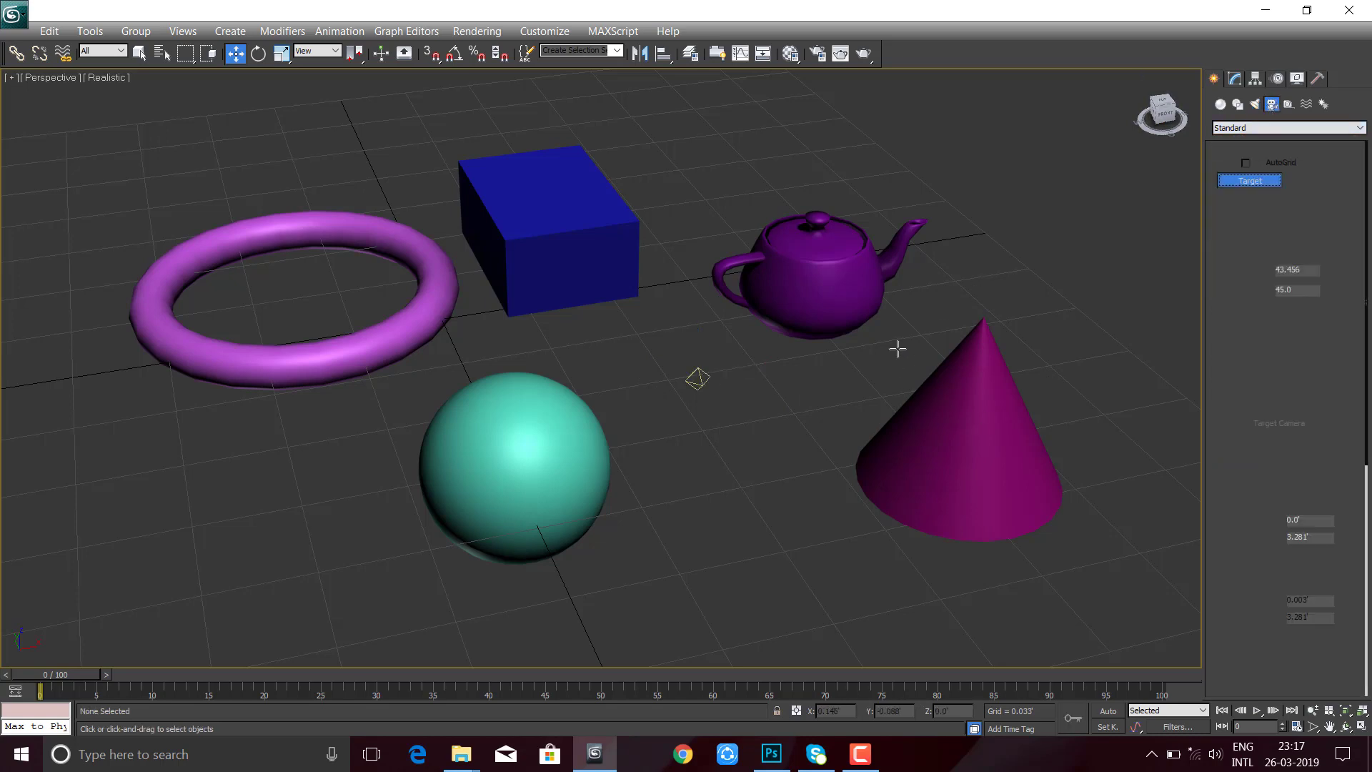
mouse_move(898, 341)
left_mouse_down()
mouse_move(884, 208)
mouse_move(847, 161)
left_mouse_up()
right_click(958, 198)
- Glance at the selection filter list, nudge the camera up and right, then deselect it
scroll(959, 197, "down", 4)
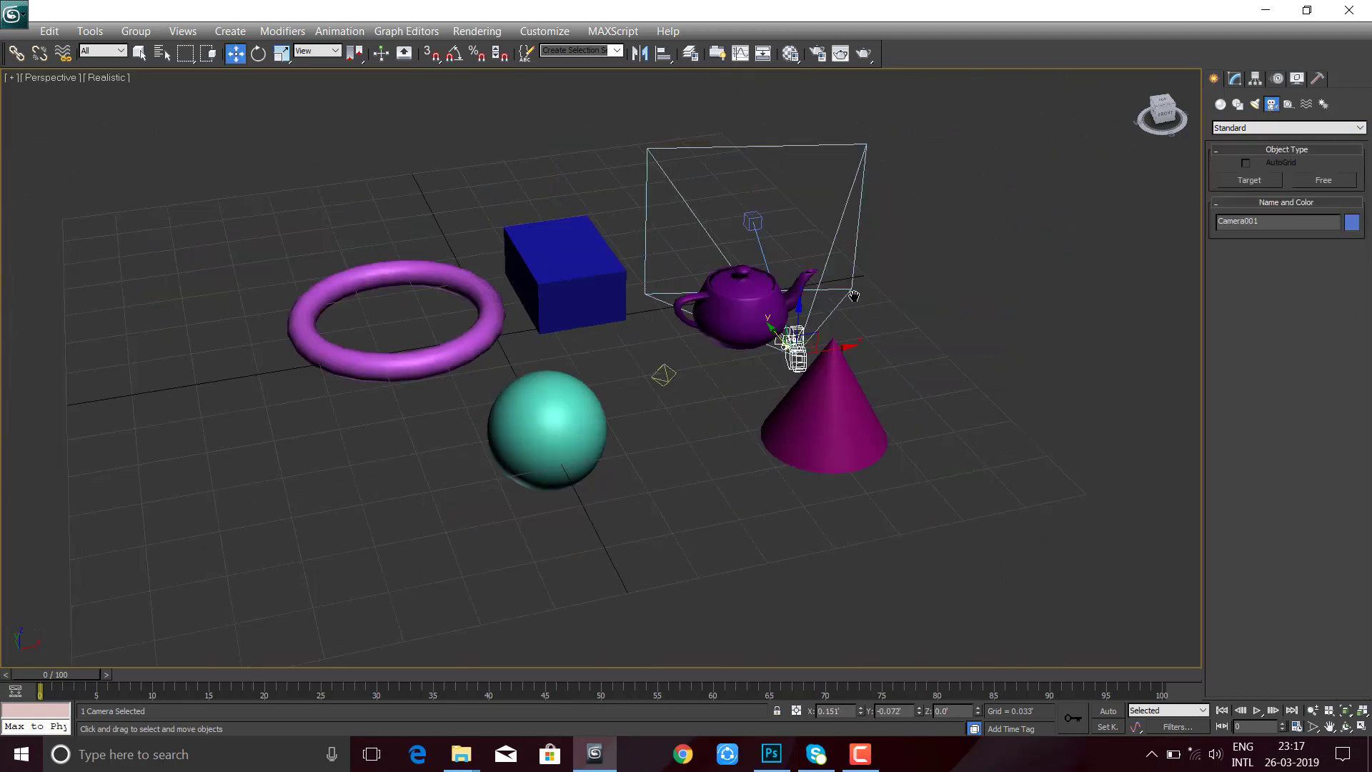
left_click(93, 52)
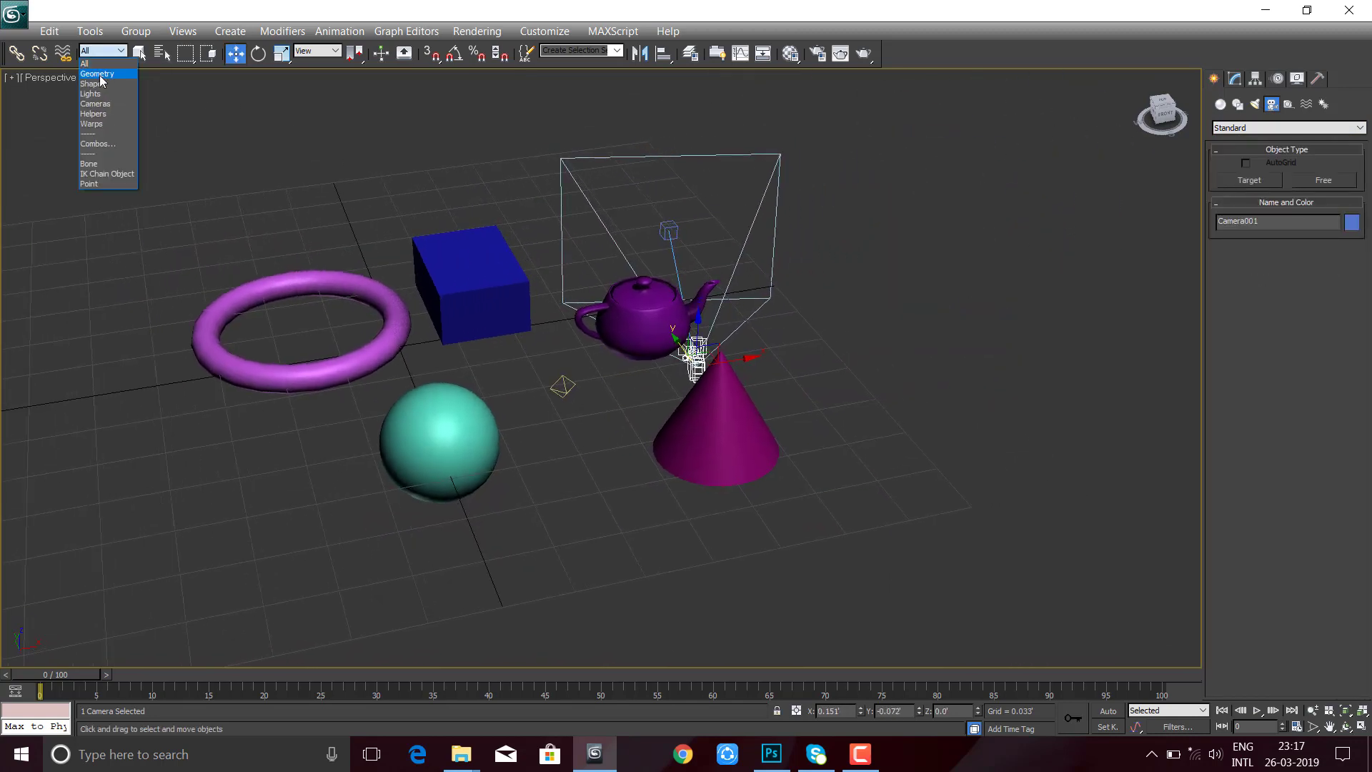
left_click(174, 105)
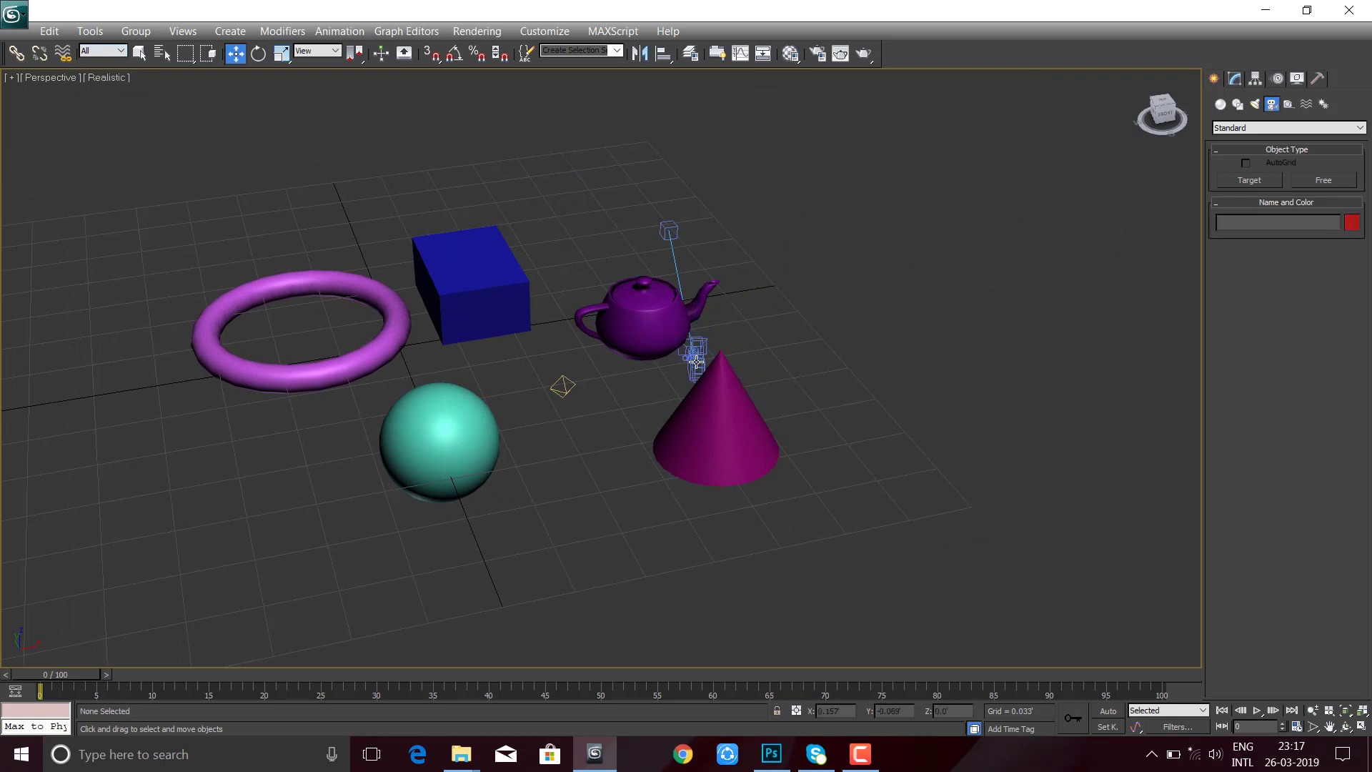
left_click_drag(744, 361, 823, 358)
left_click(789, 383)
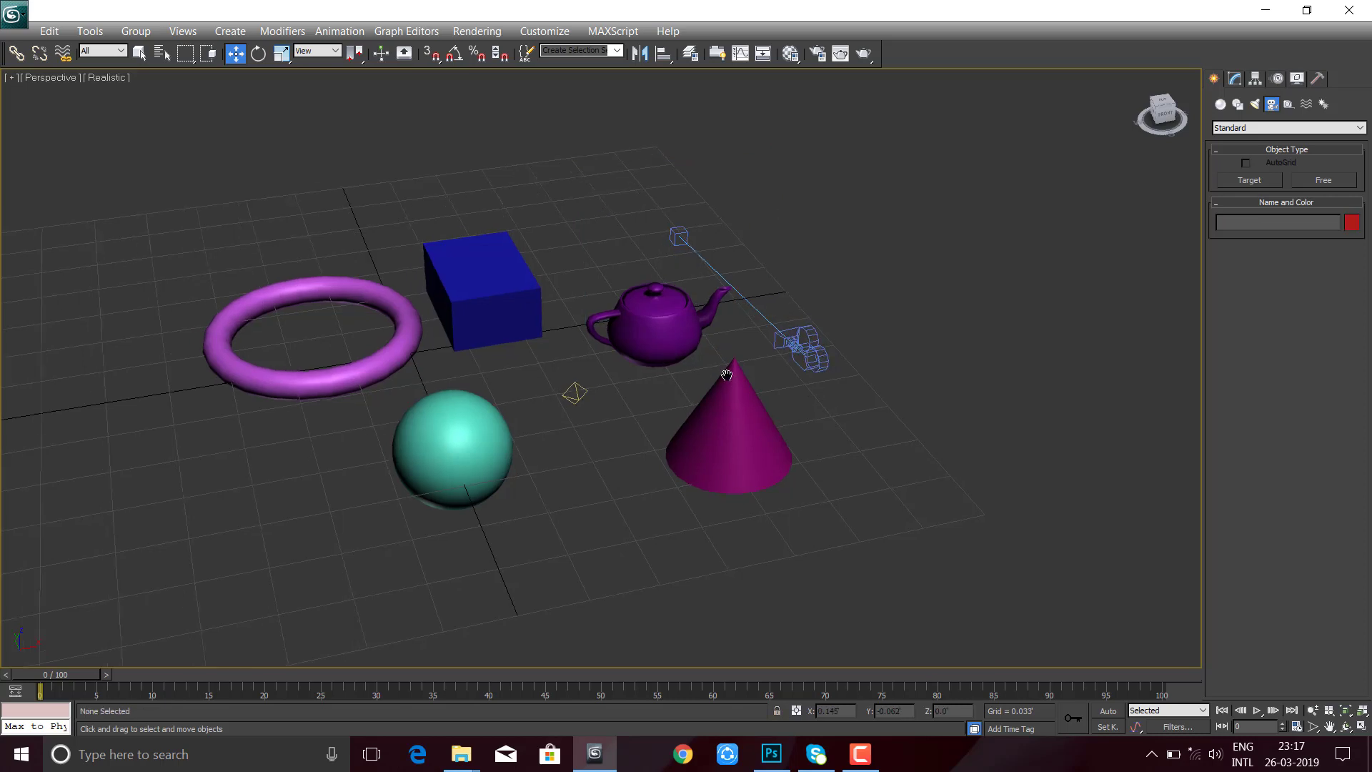
middle_click_drag(789, 383, 860, 410)
left_click(104, 54)
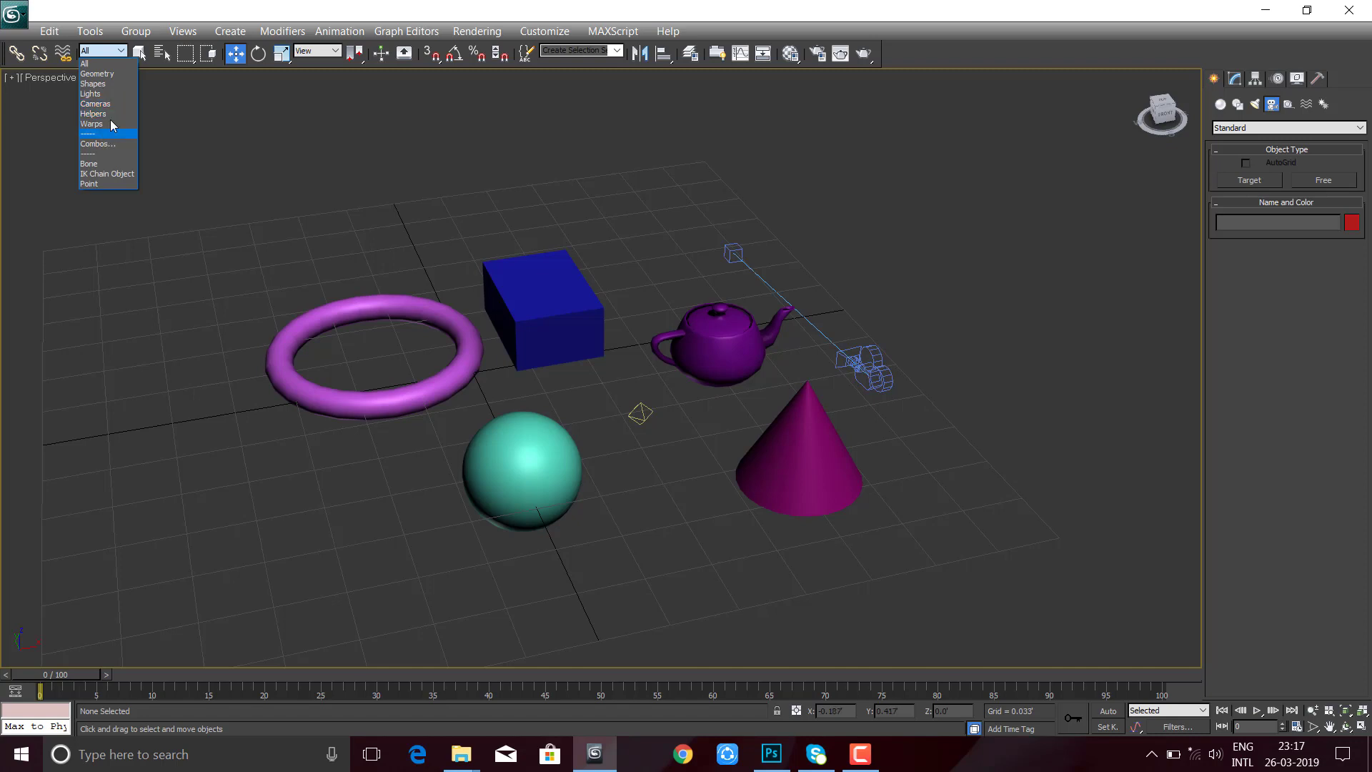
- With the filter left at All, box-select every object and frame them, then deselect
left_click(121, 68)
scroll(248, 200, "down", 5)
left_click_drag(840, 552, 963, 610)
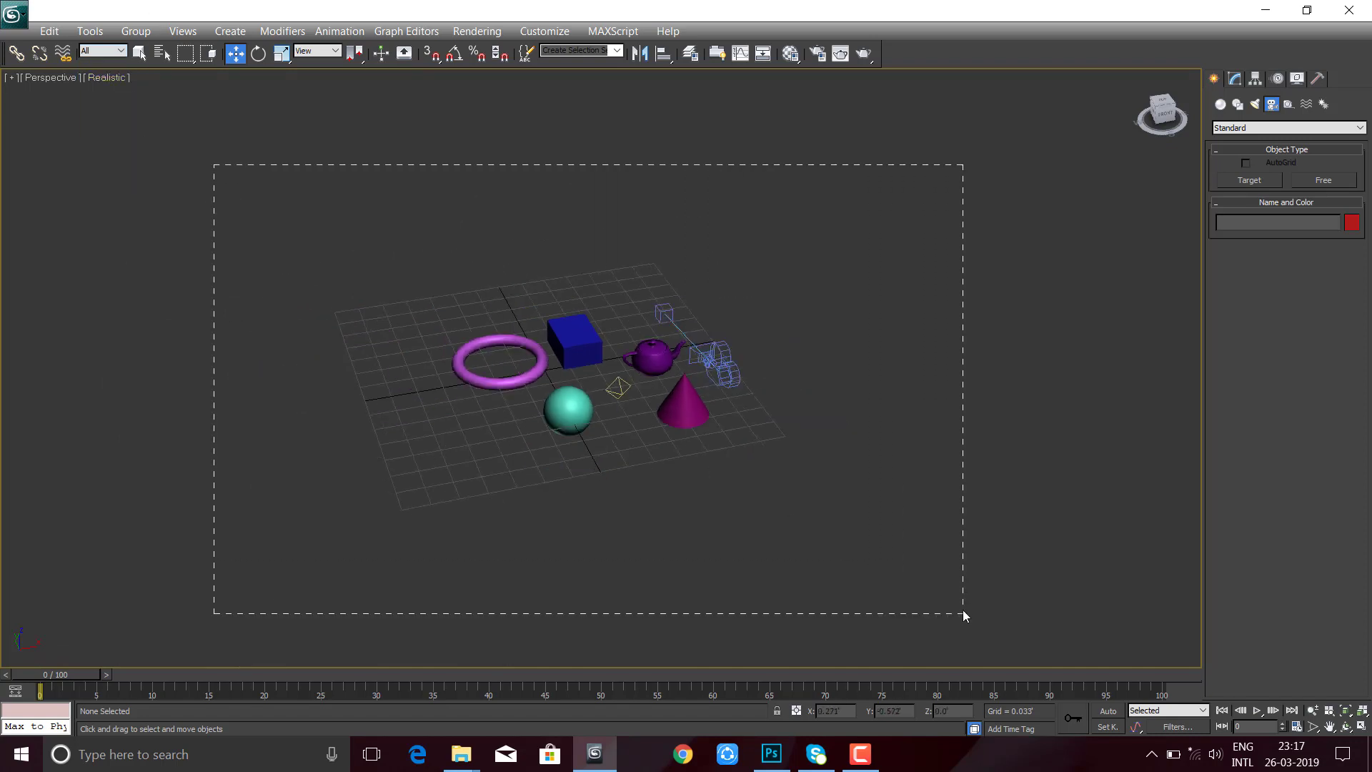
key("z")
left_click(221, 242)
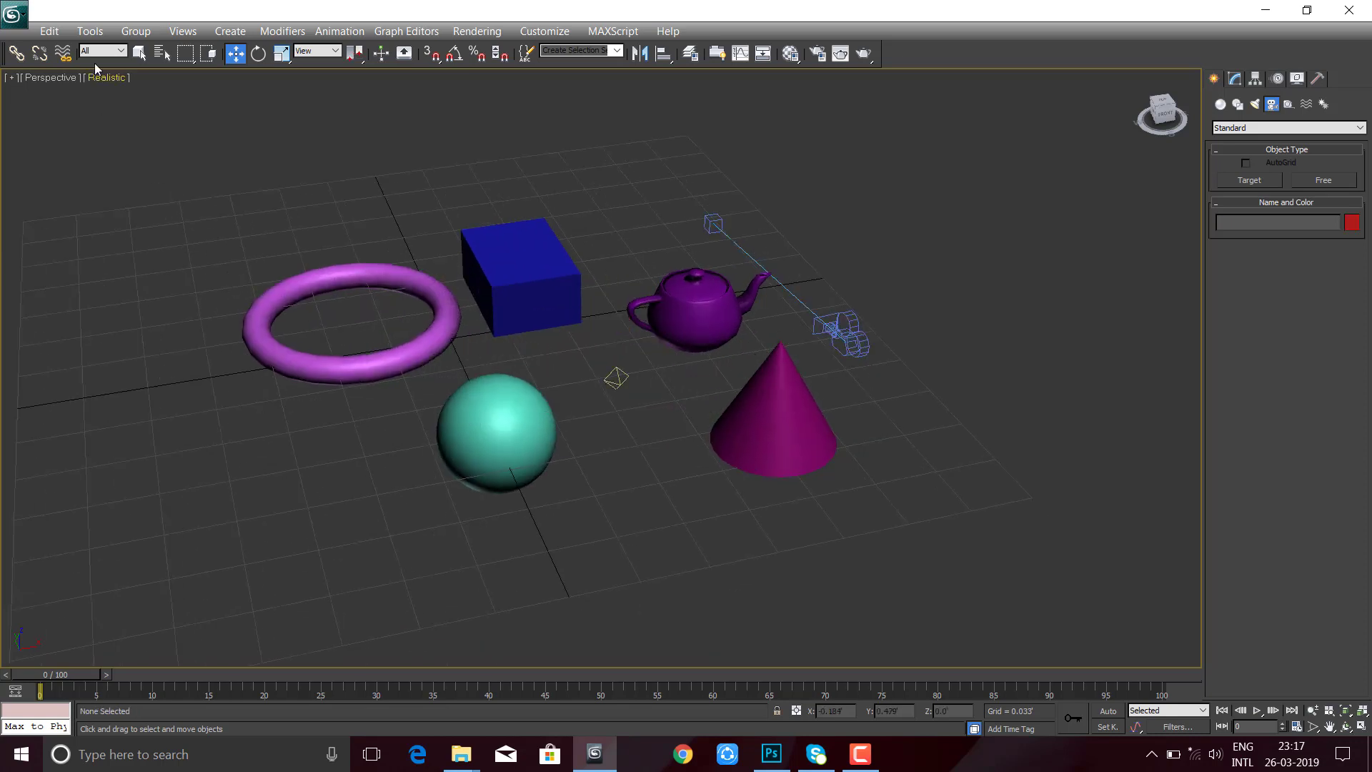
- Restrict selection to Geometry, box-select the five shapes, test a move and undo it
left_click(102, 50)
left_click(112, 74)
left_click_drag(105, 104, 1032, 601)
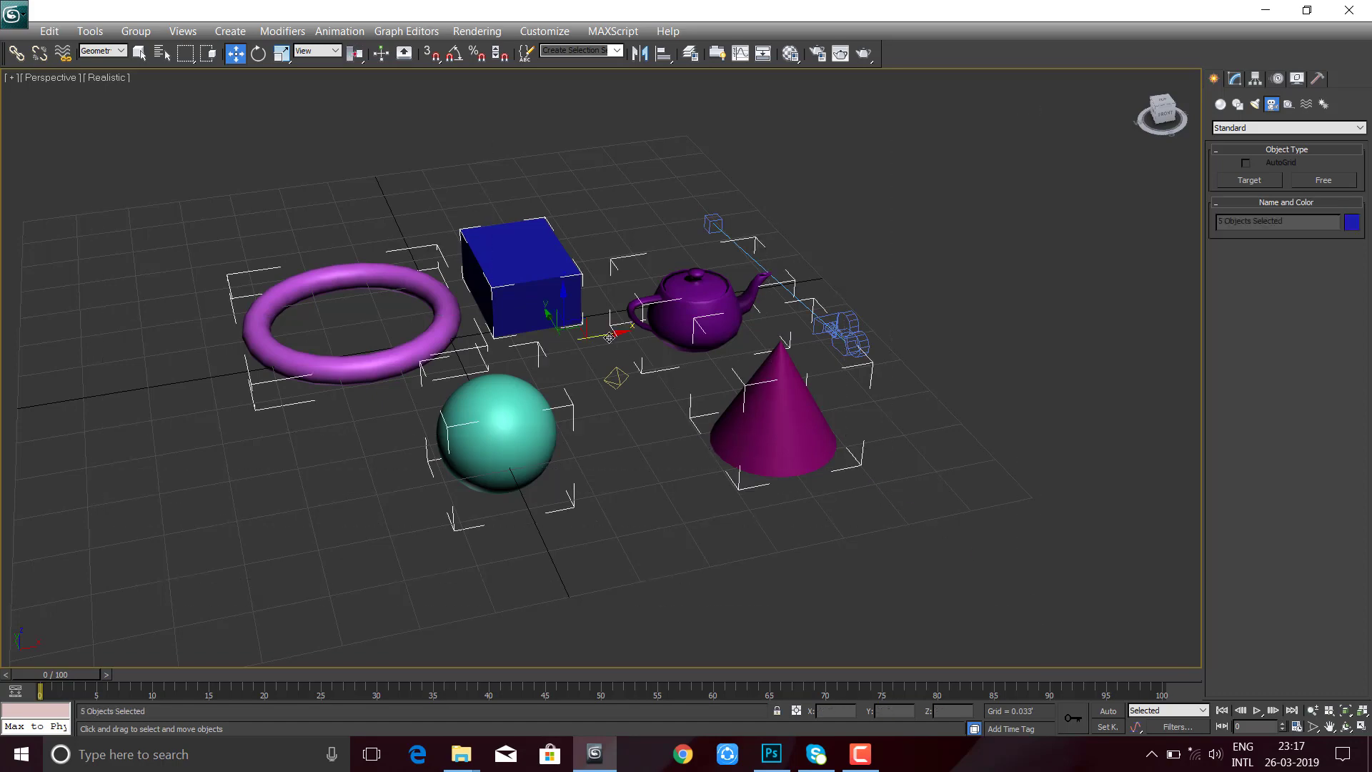
left_click_drag(584, 335, 150, 410)
key("ctrl+z")
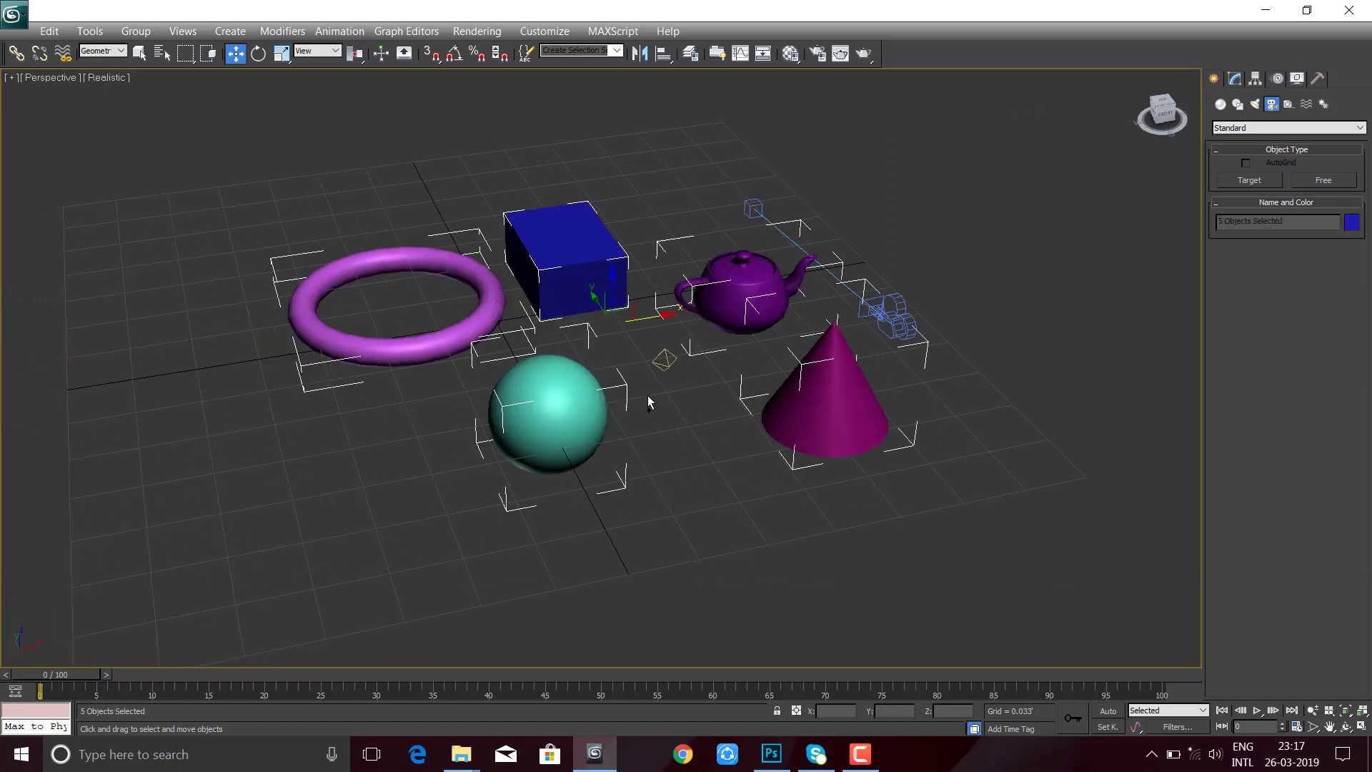
left_click(363, 118)
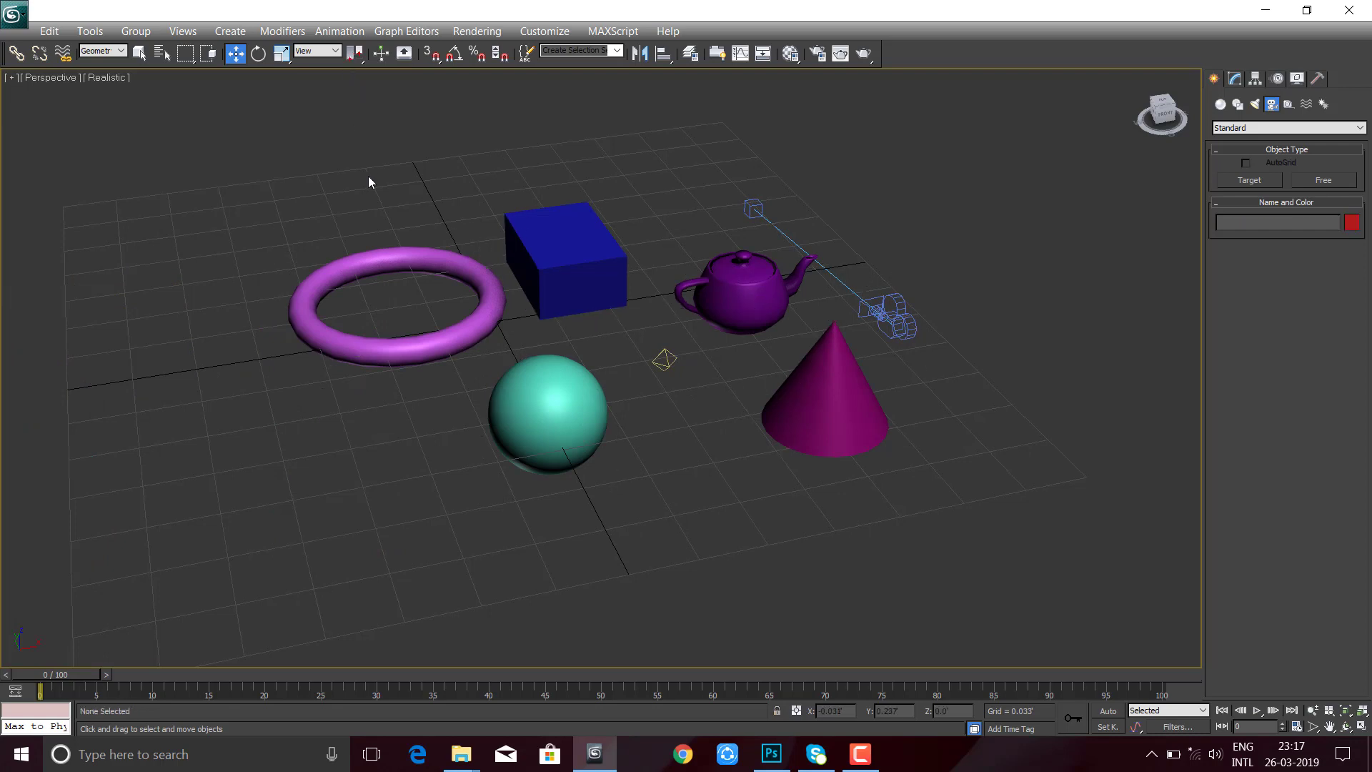
- Switch the selection filter to Lights and box-select the omni light
left_click(102, 50)
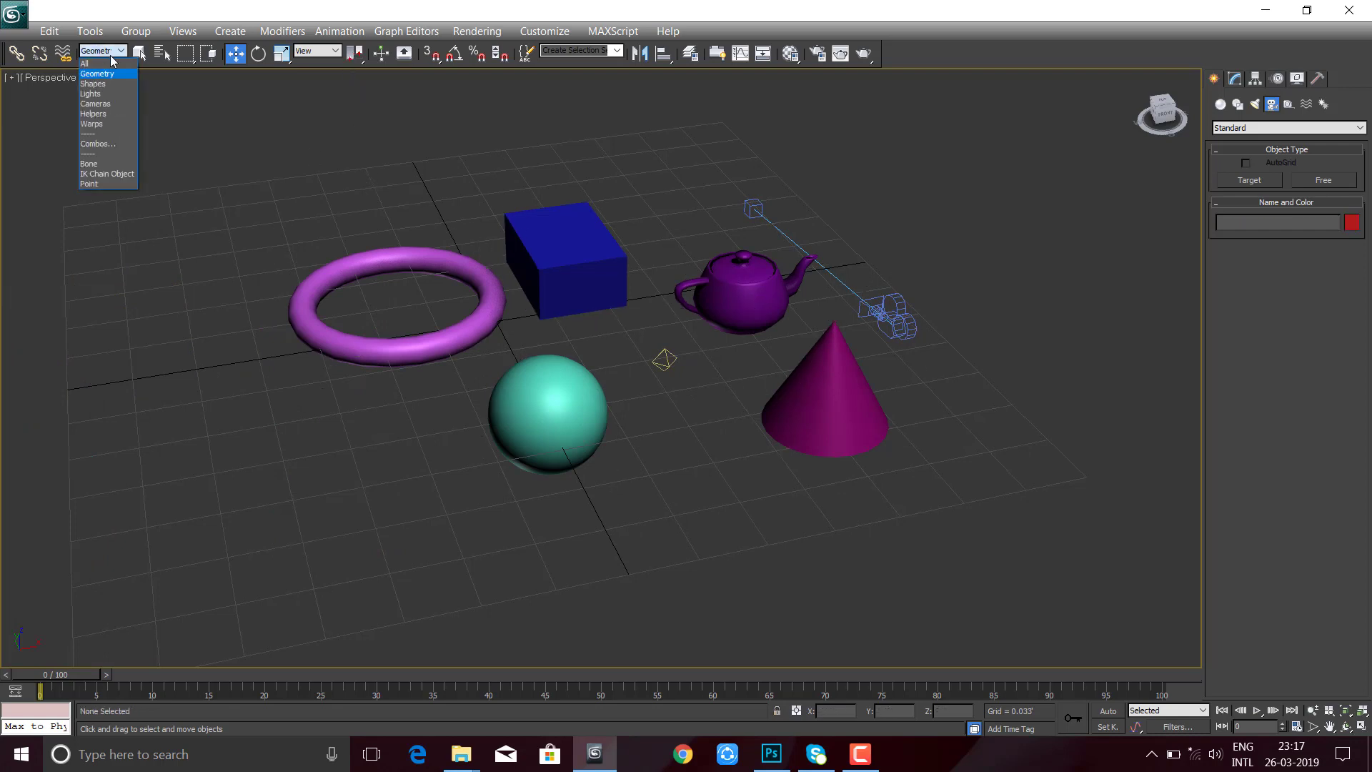
left_click(103, 95)
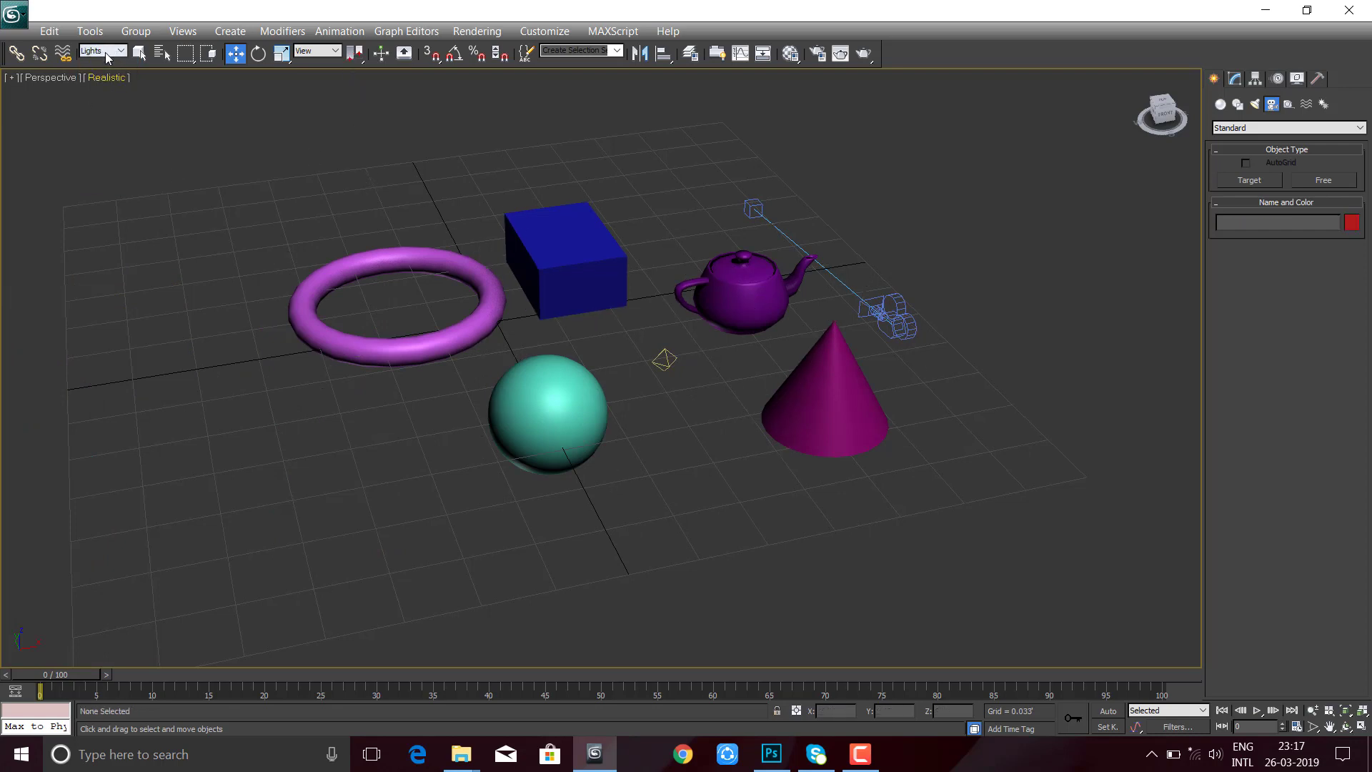
left_click_drag(200, 153, 726, 474)
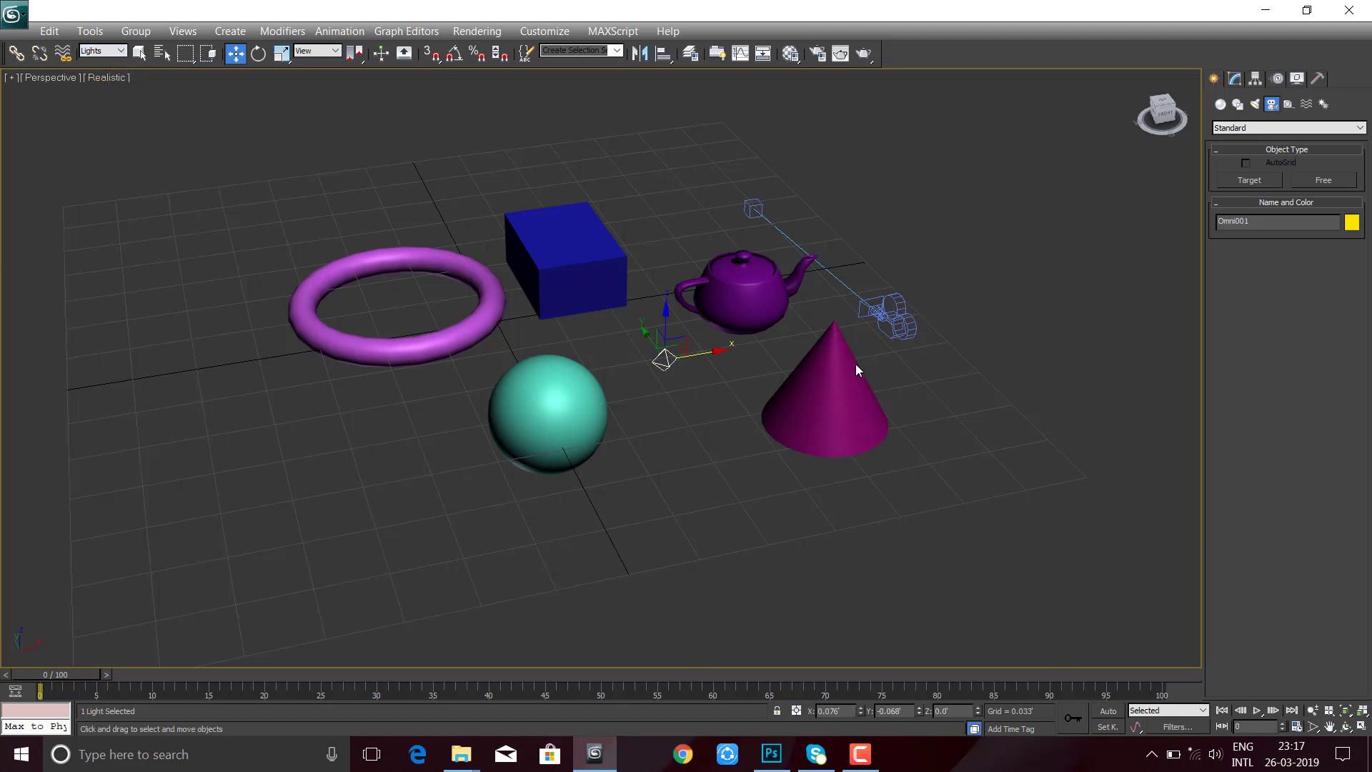
middle_click_drag(856, 364, 789, 444)
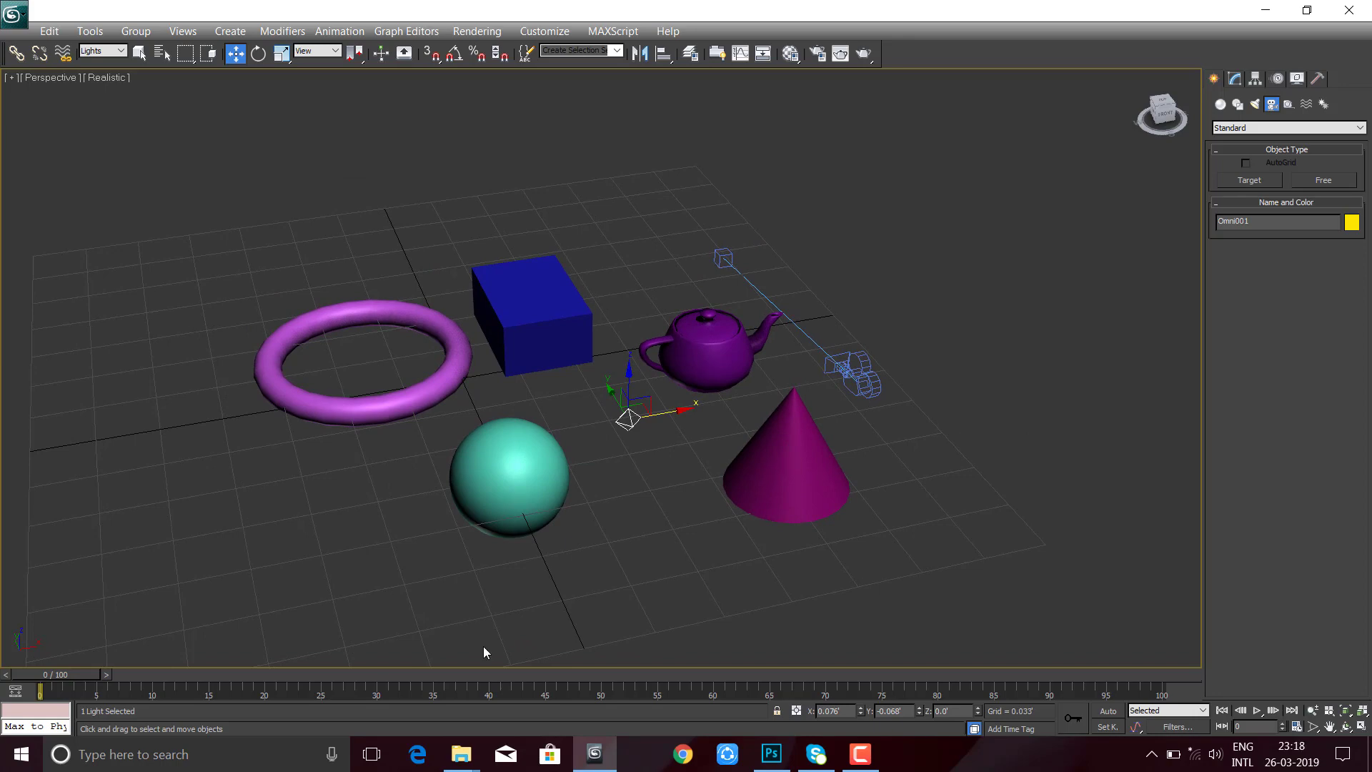
left_click(641, 442)
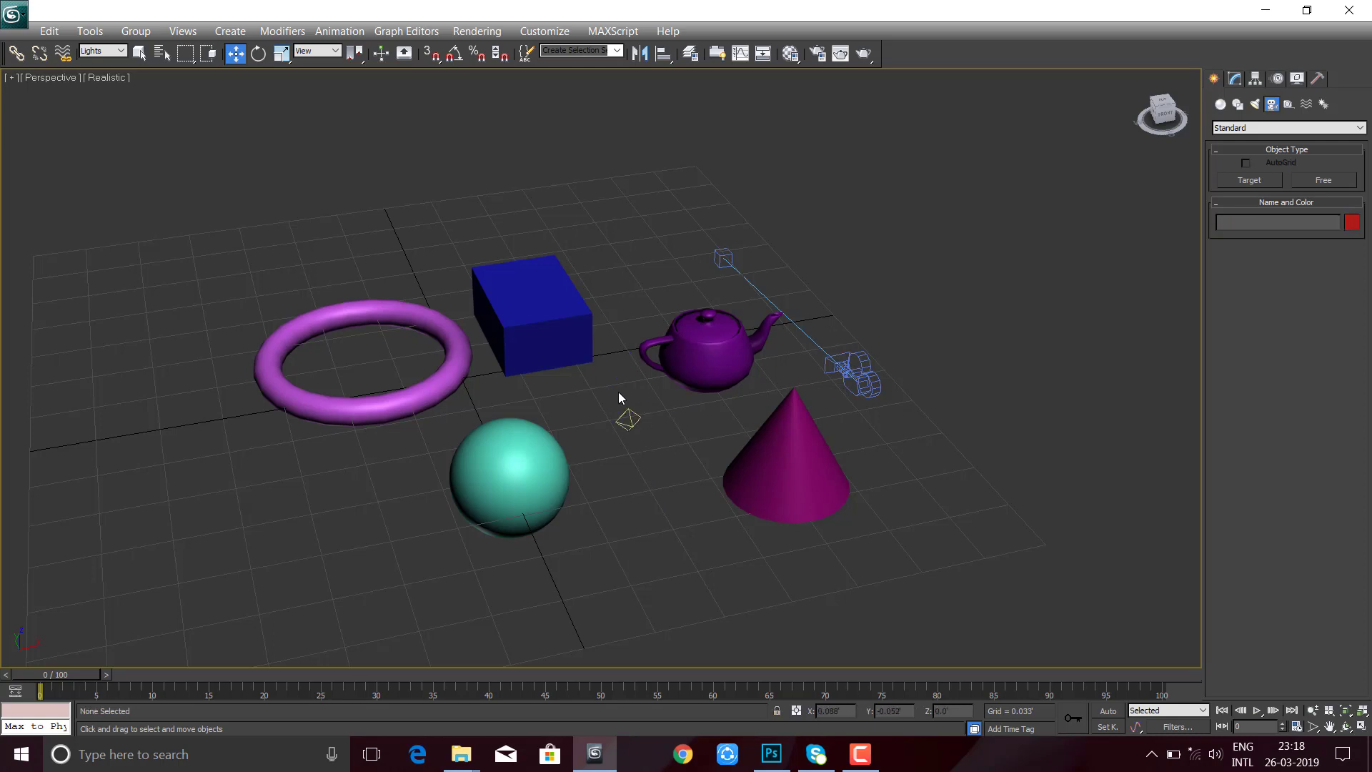
left_click_drag(611, 392, 651, 450)
- Switch the selection filter to Cameras and box-select the camera
left_click(97, 51)
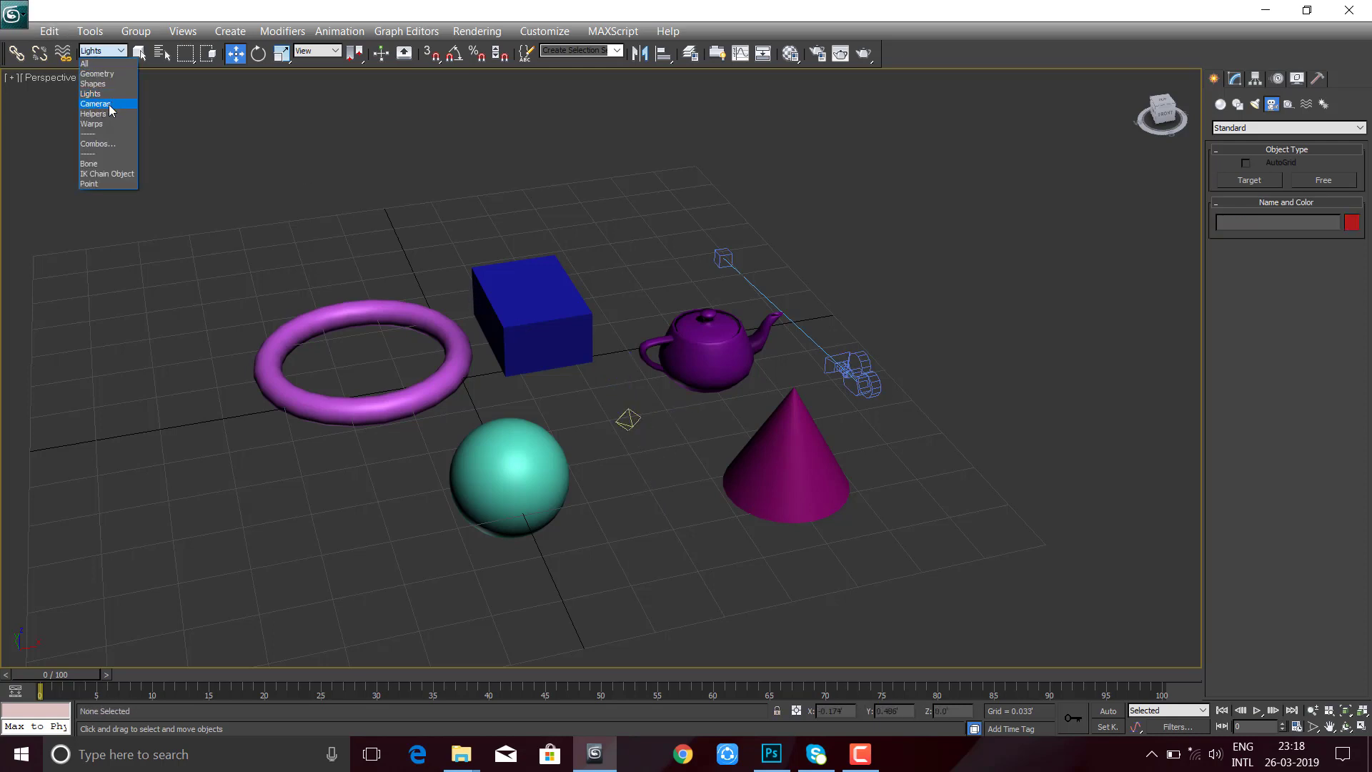
left_click(96, 104)
left_click_drag(146, 173, 268, 252)
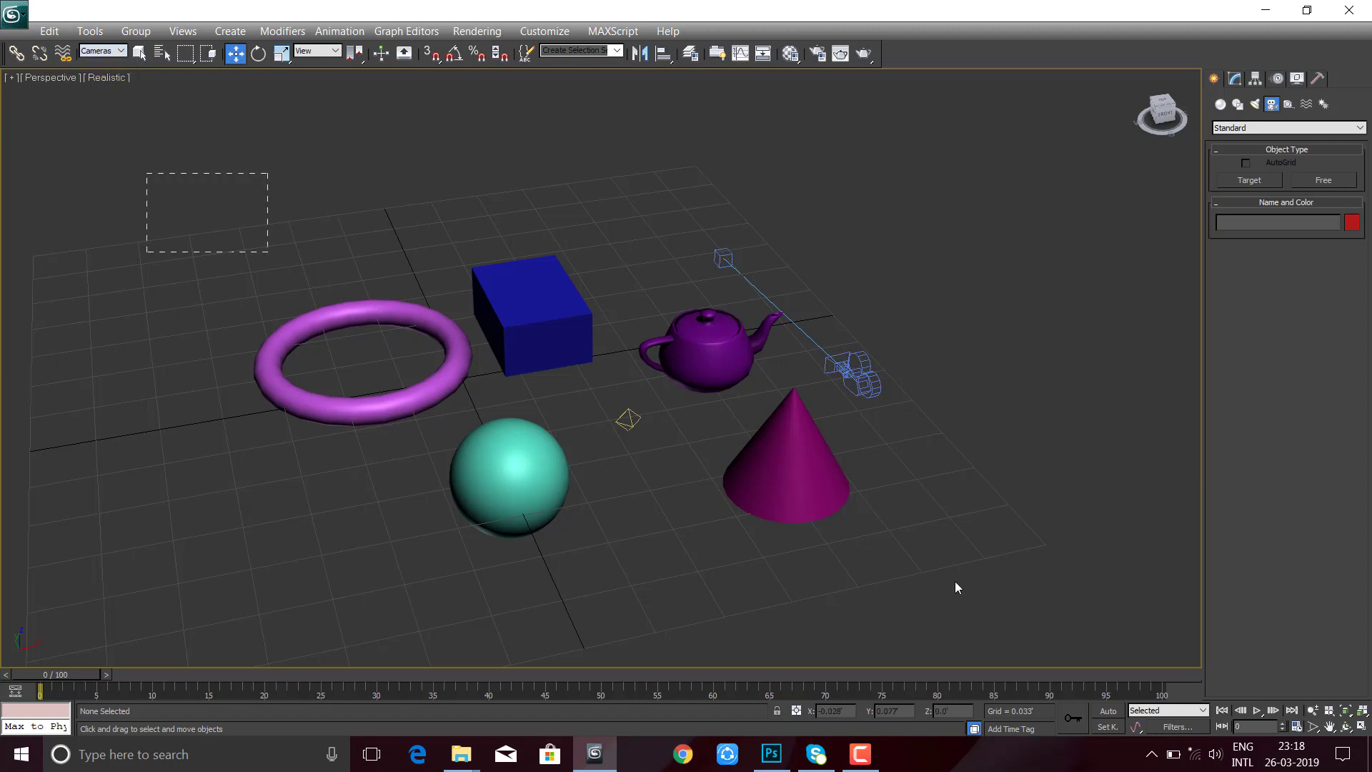
left_click_drag(1009, 601, 1009, 602)
left_click(625, 372)
- Box-select the camera once more with the Cameras filter kept, then deselect it
left_click(105, 50)
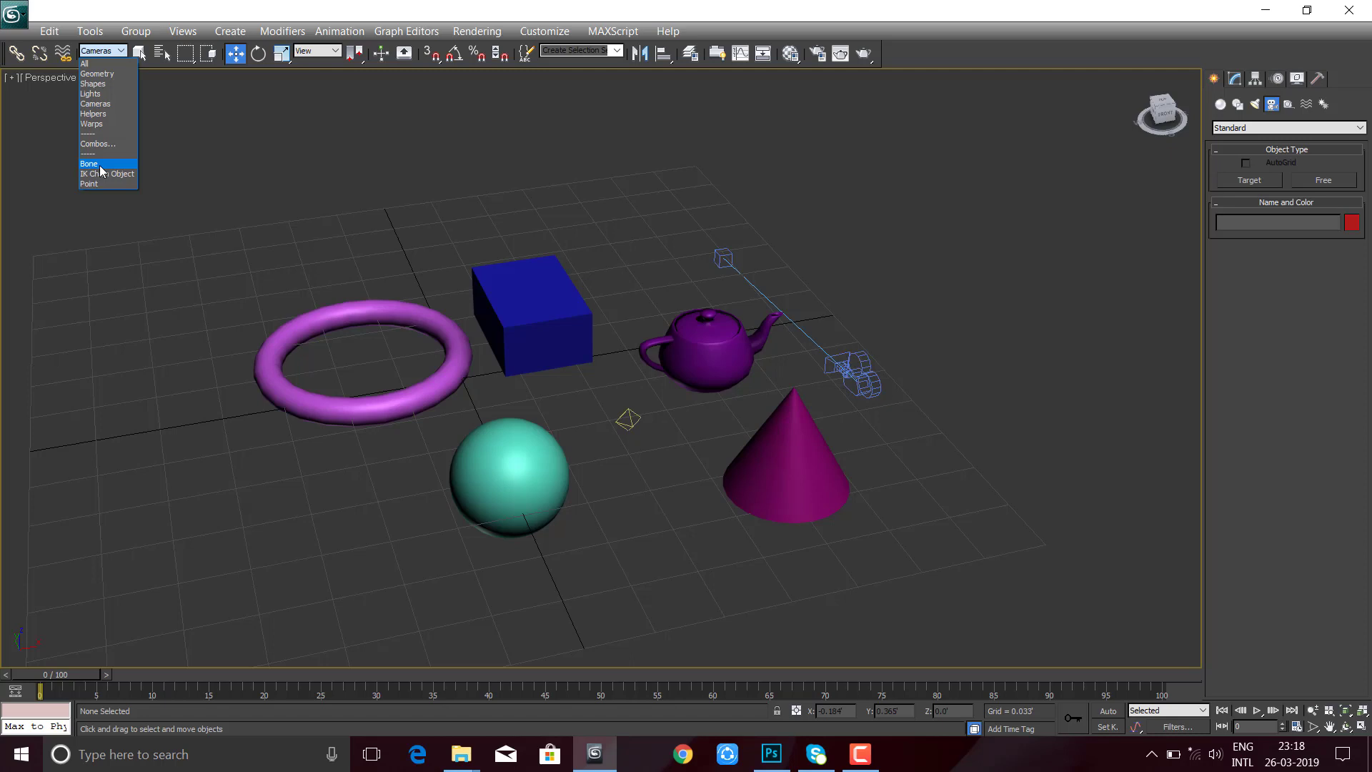
left_click(386, 246)
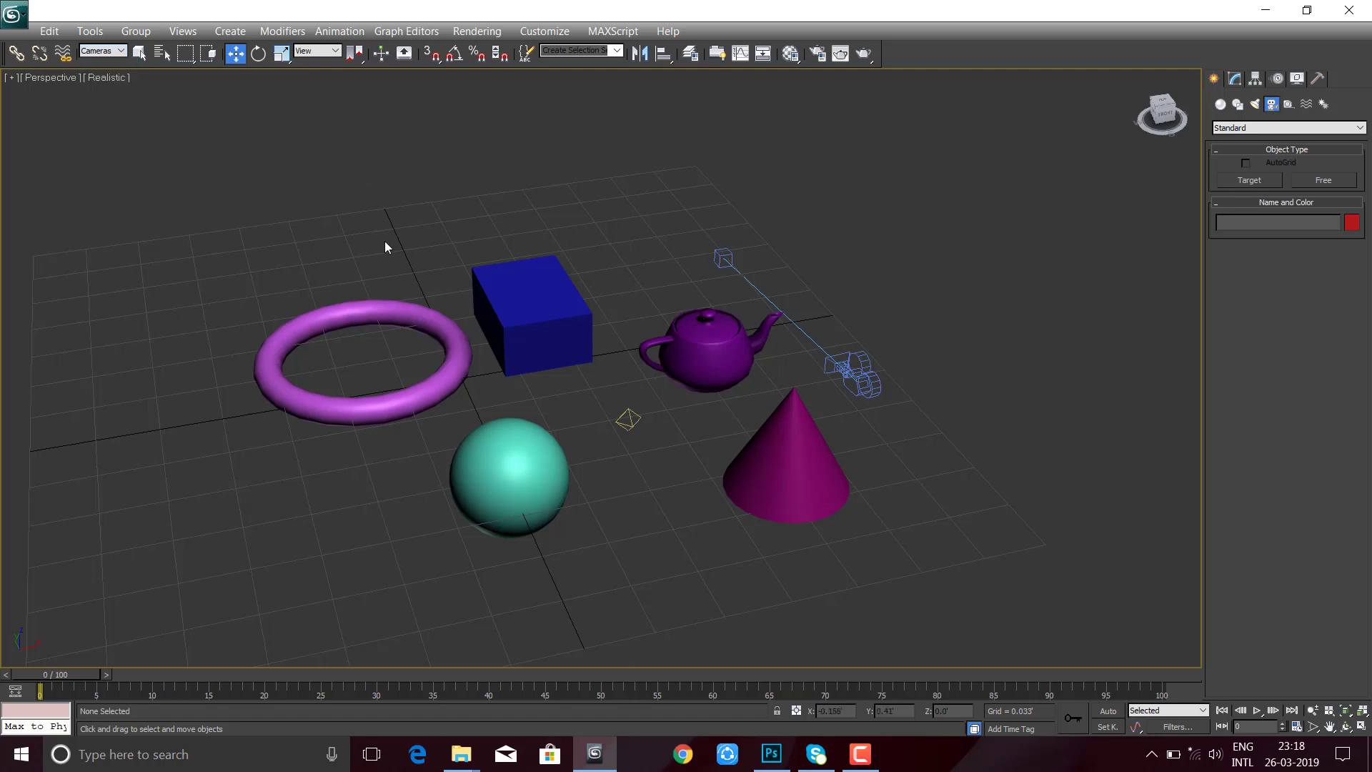
left_click_drag(236, 175, 993, 298)
left_click(993, 298)
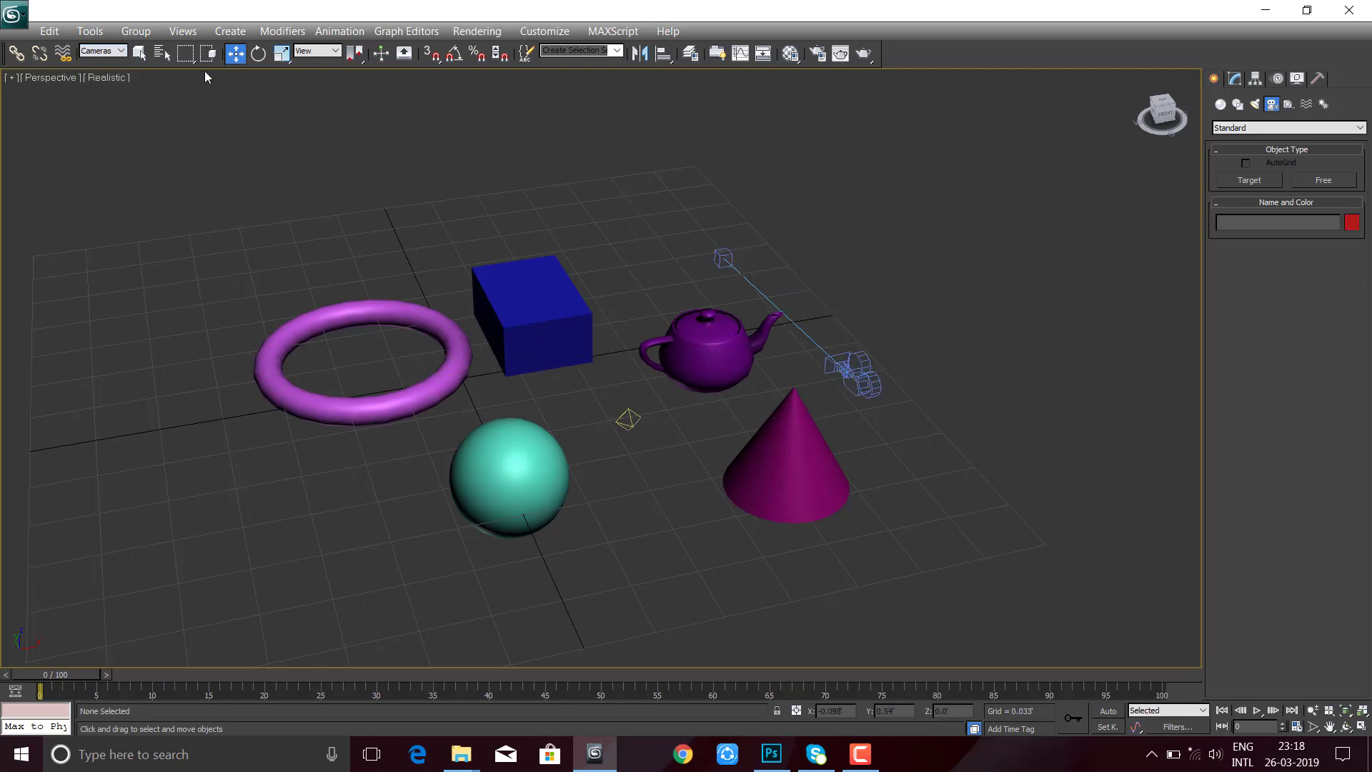
left_click(102, 51)
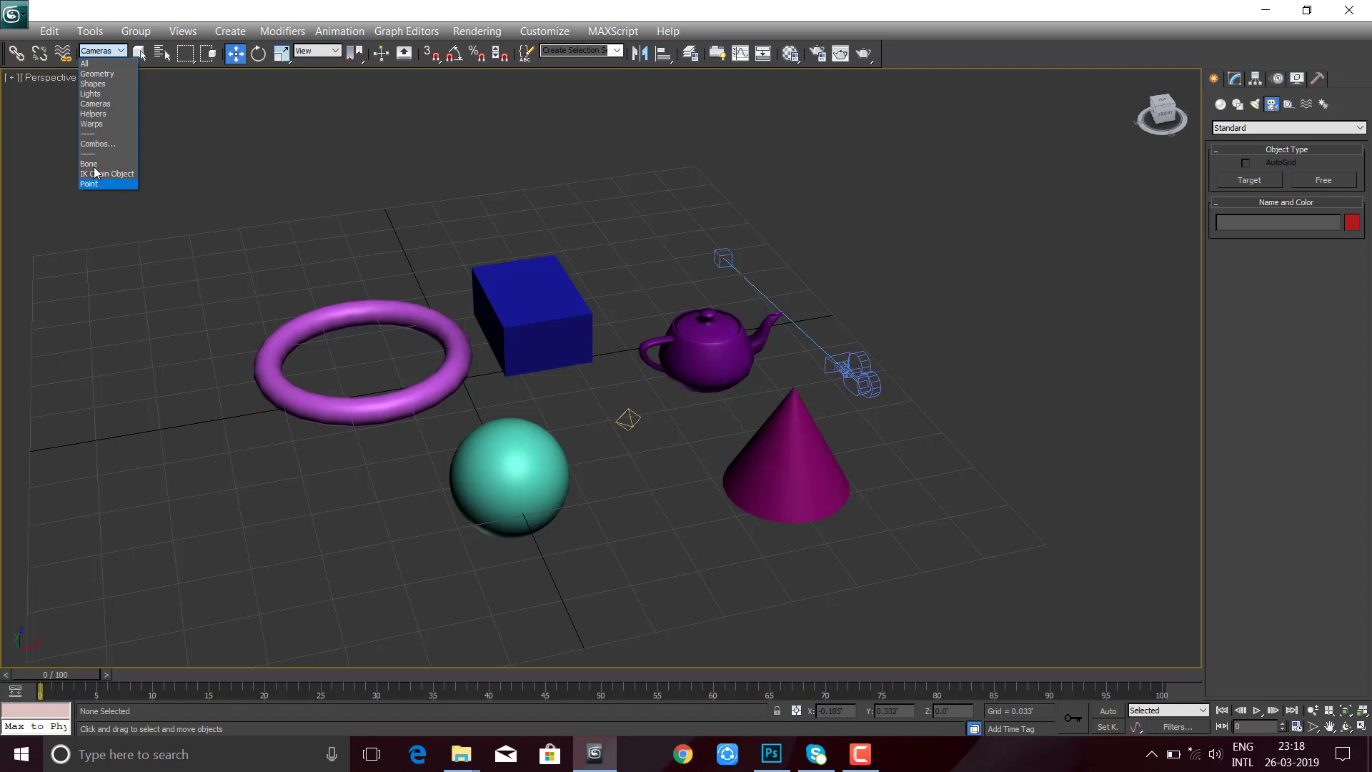
left_click(122, 54)
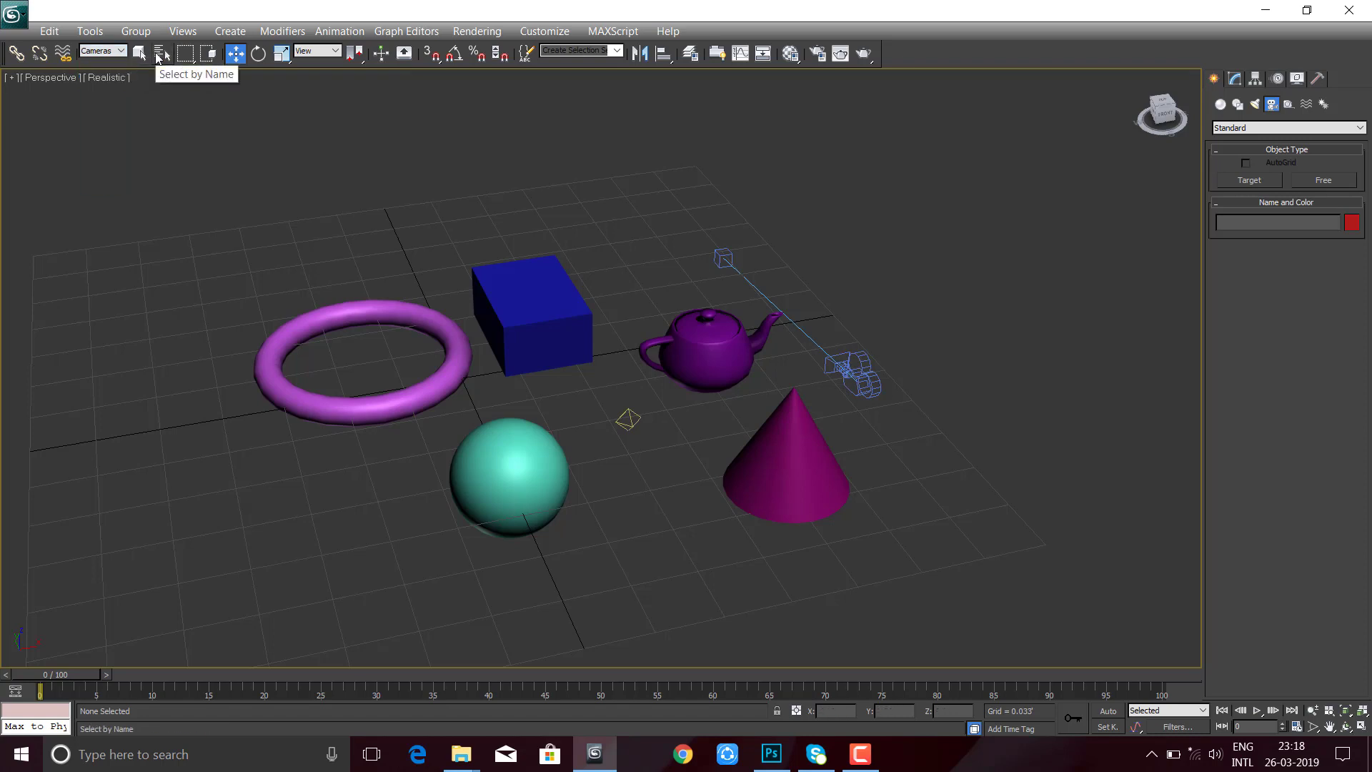
- Switch to Select Object mode and browse the Select From Scene name list
left_click(139, 57)
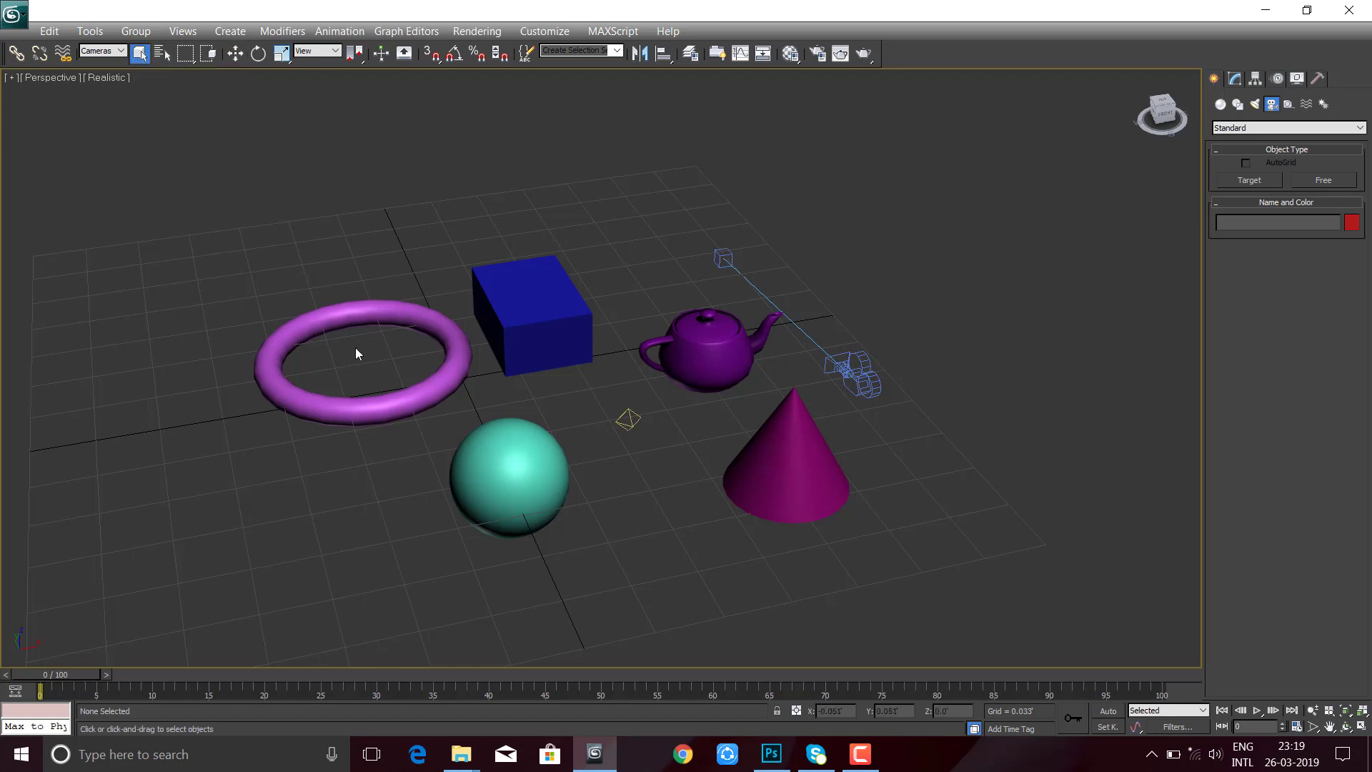
left_click(163, 56)
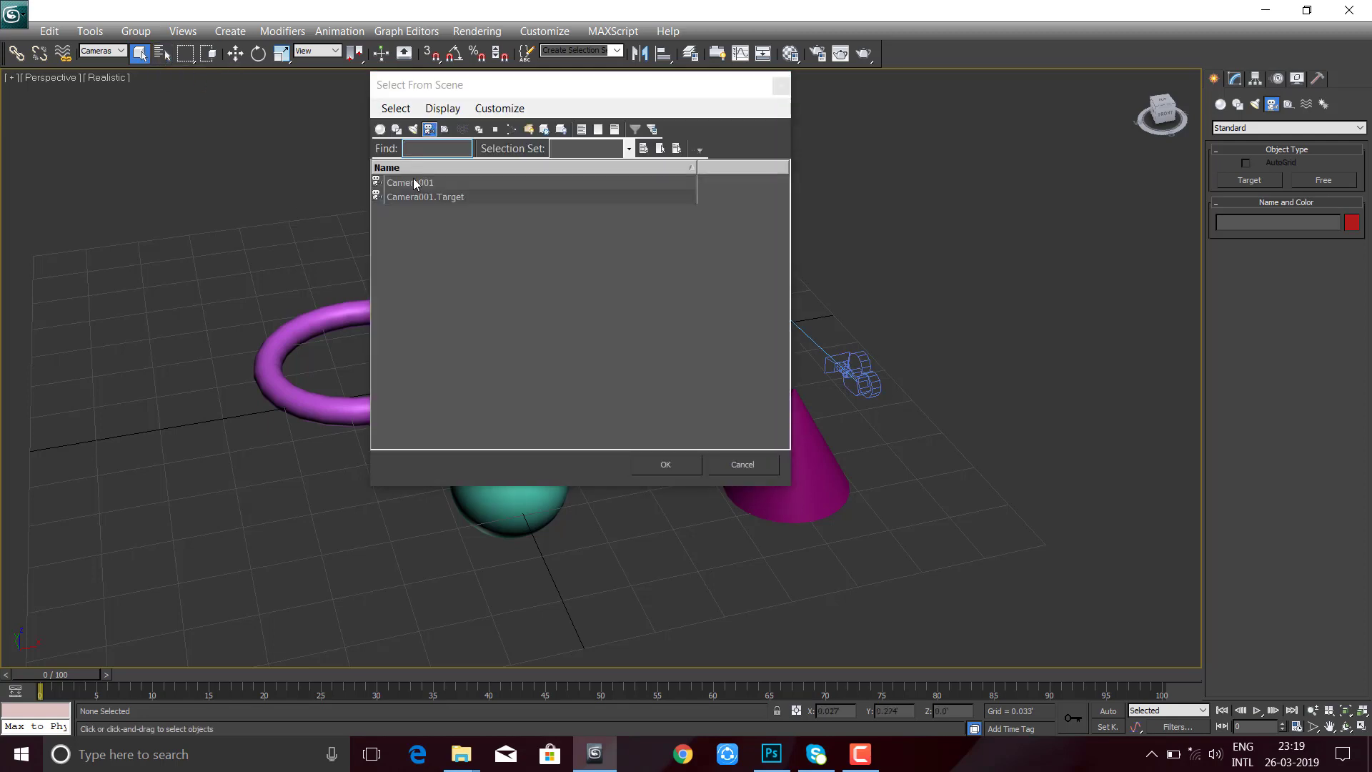
left_click(781, 86)
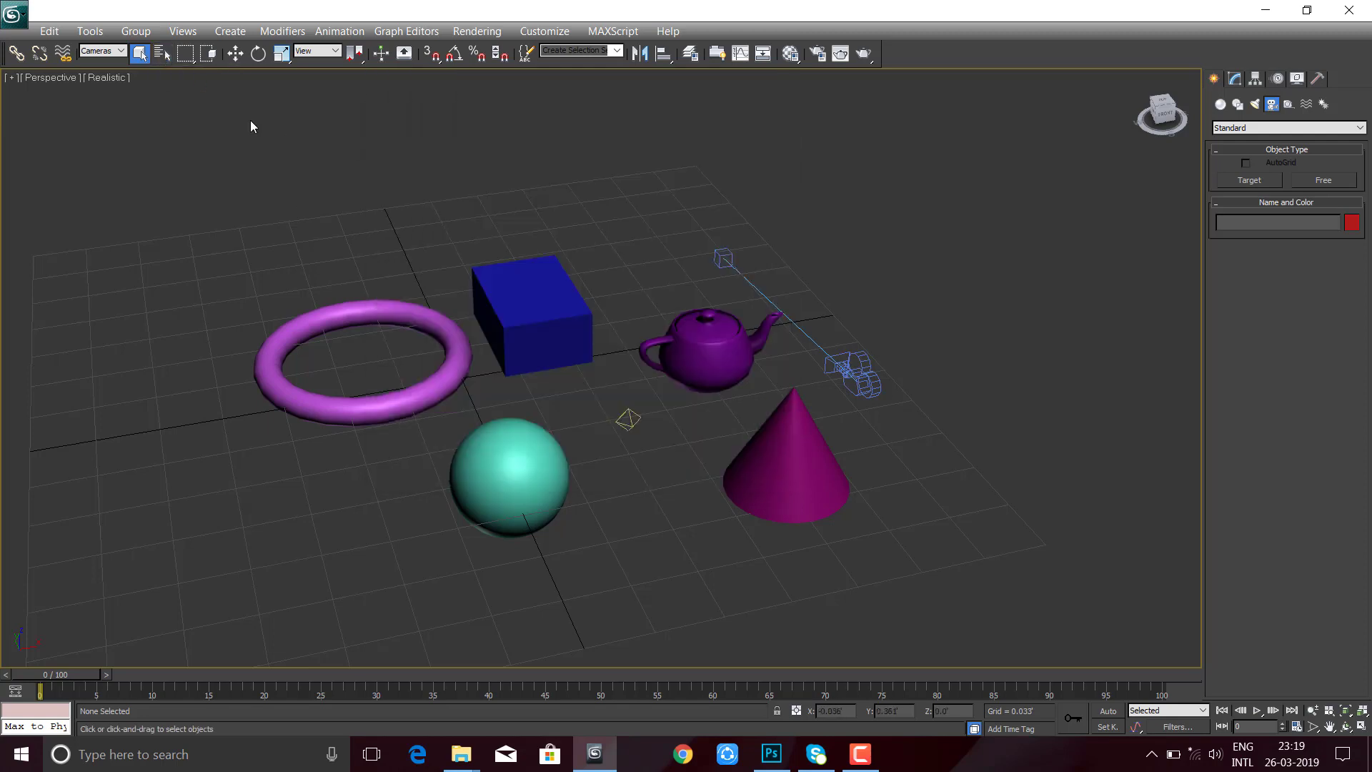
left_click(161, 55)
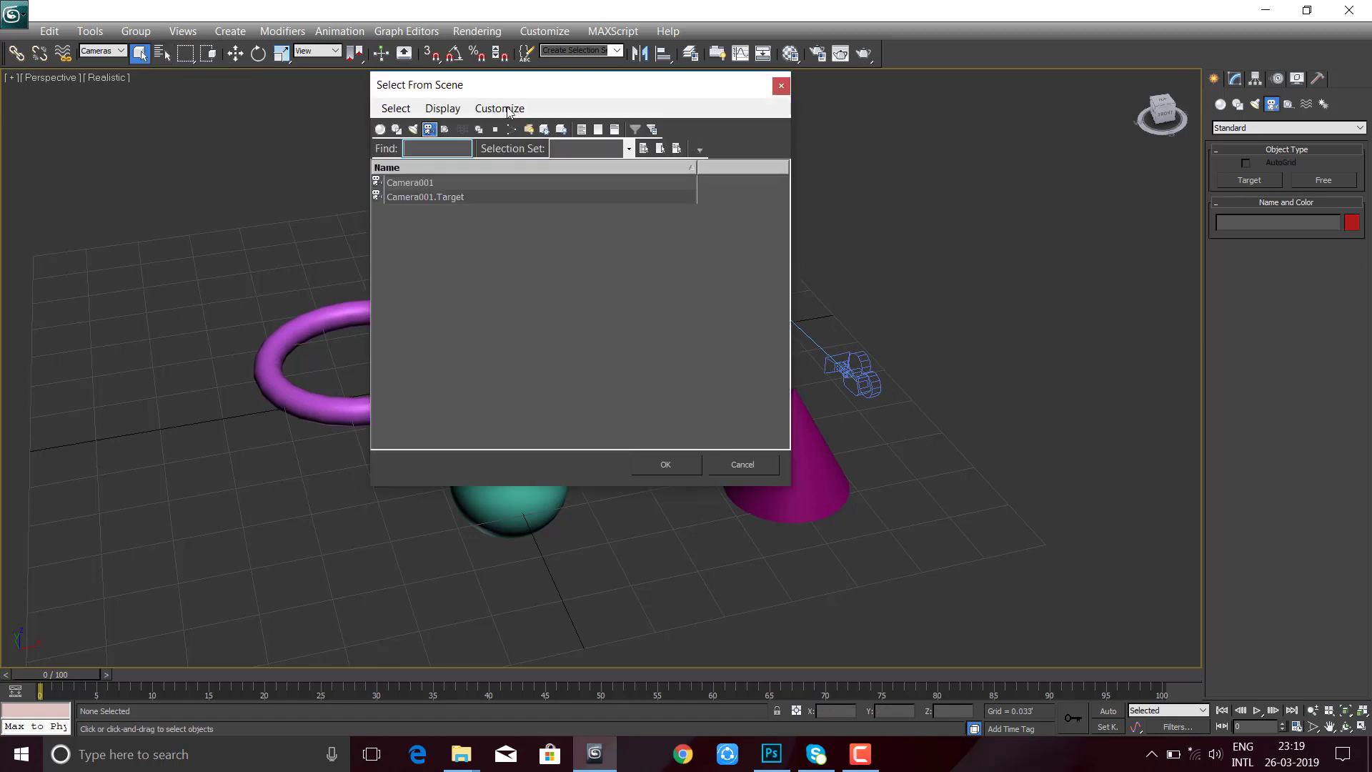
left_click_drag(554, 92, 618, 92)
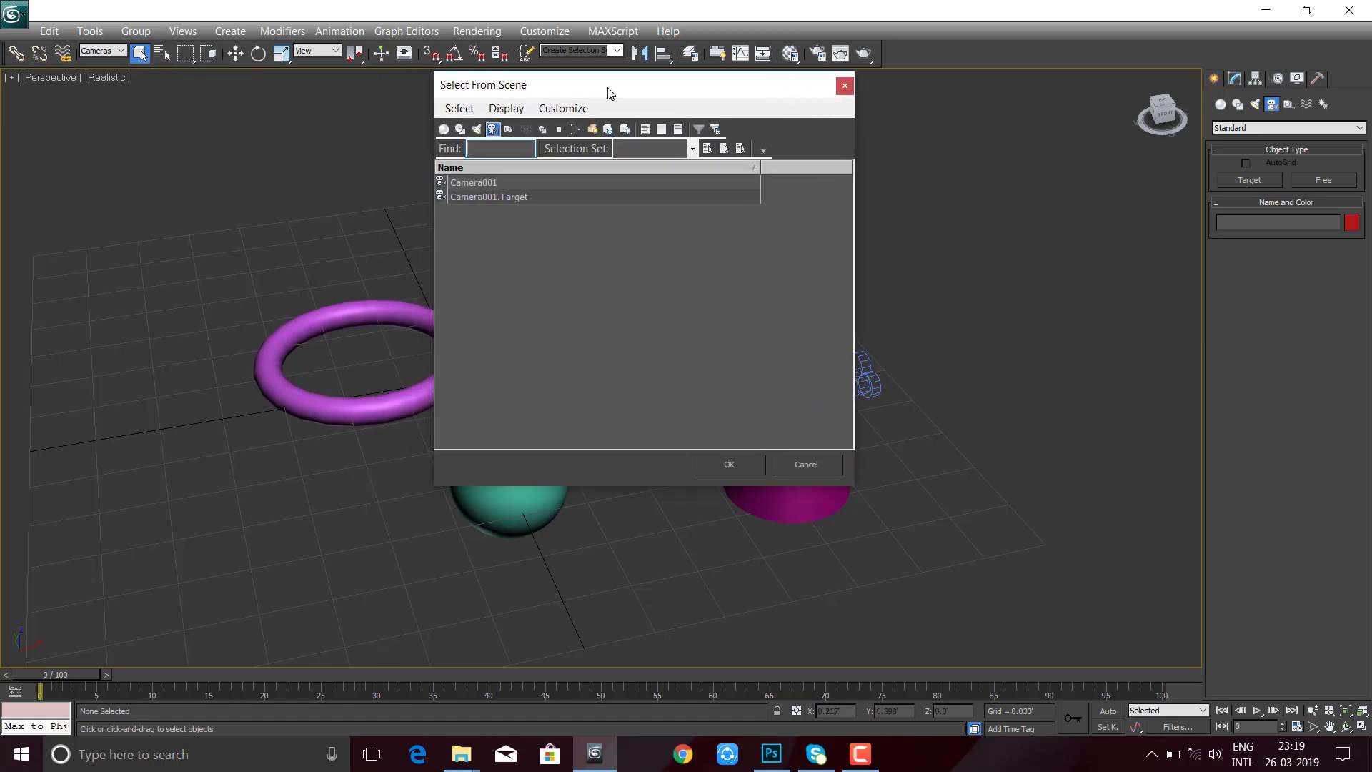
left_click(846, 87)
- Pick Camera001 and Camera001.Target in the Select by Name list, then reset the filter to All
key("h")
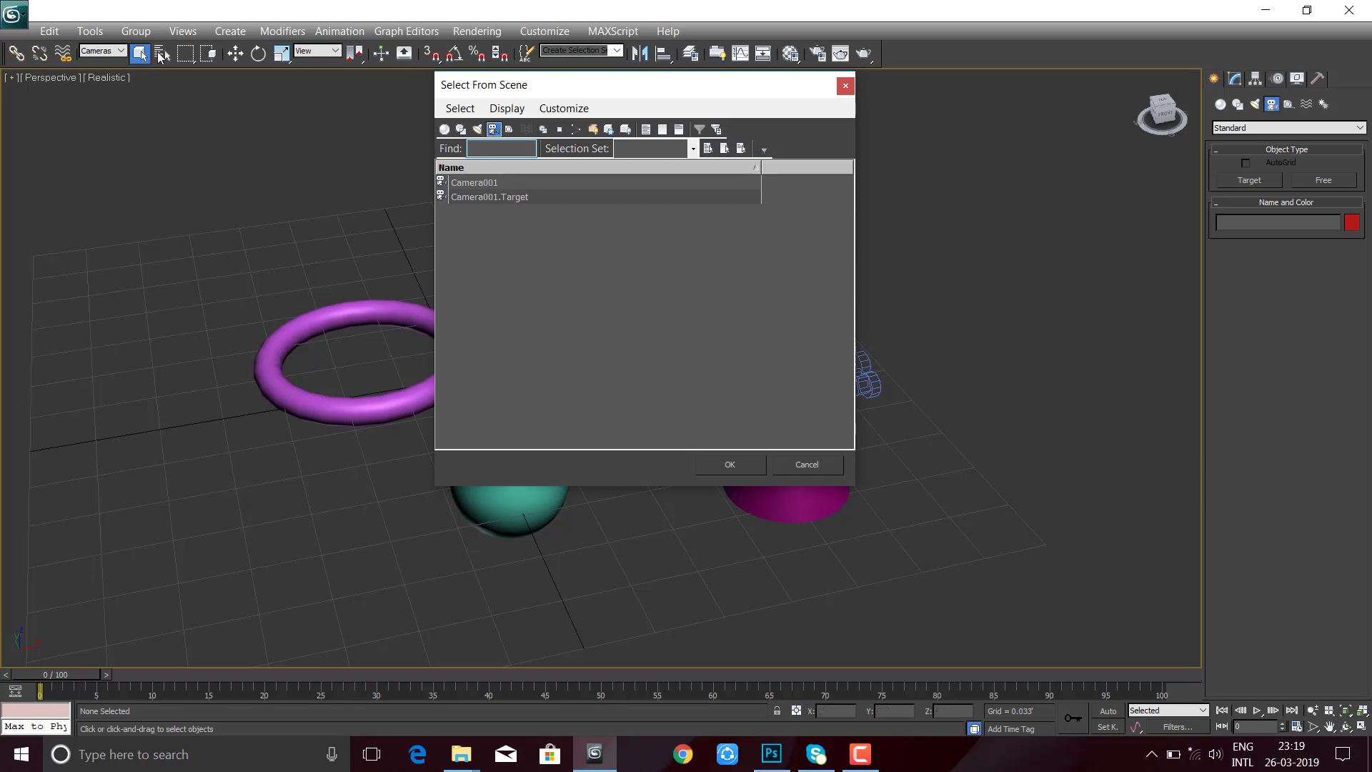
left_click_drag(476, 84, 529, 73)
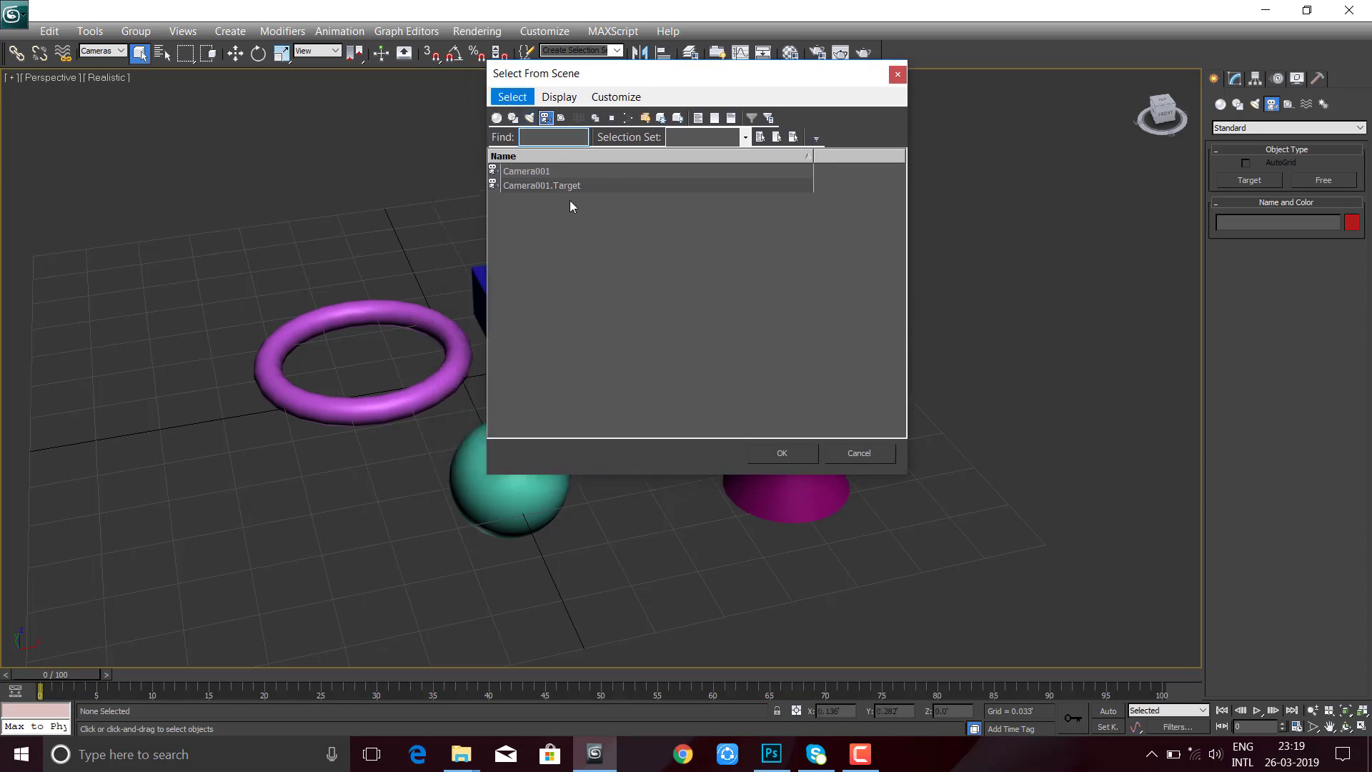
left_click_drag(892, 472, 892, 656)
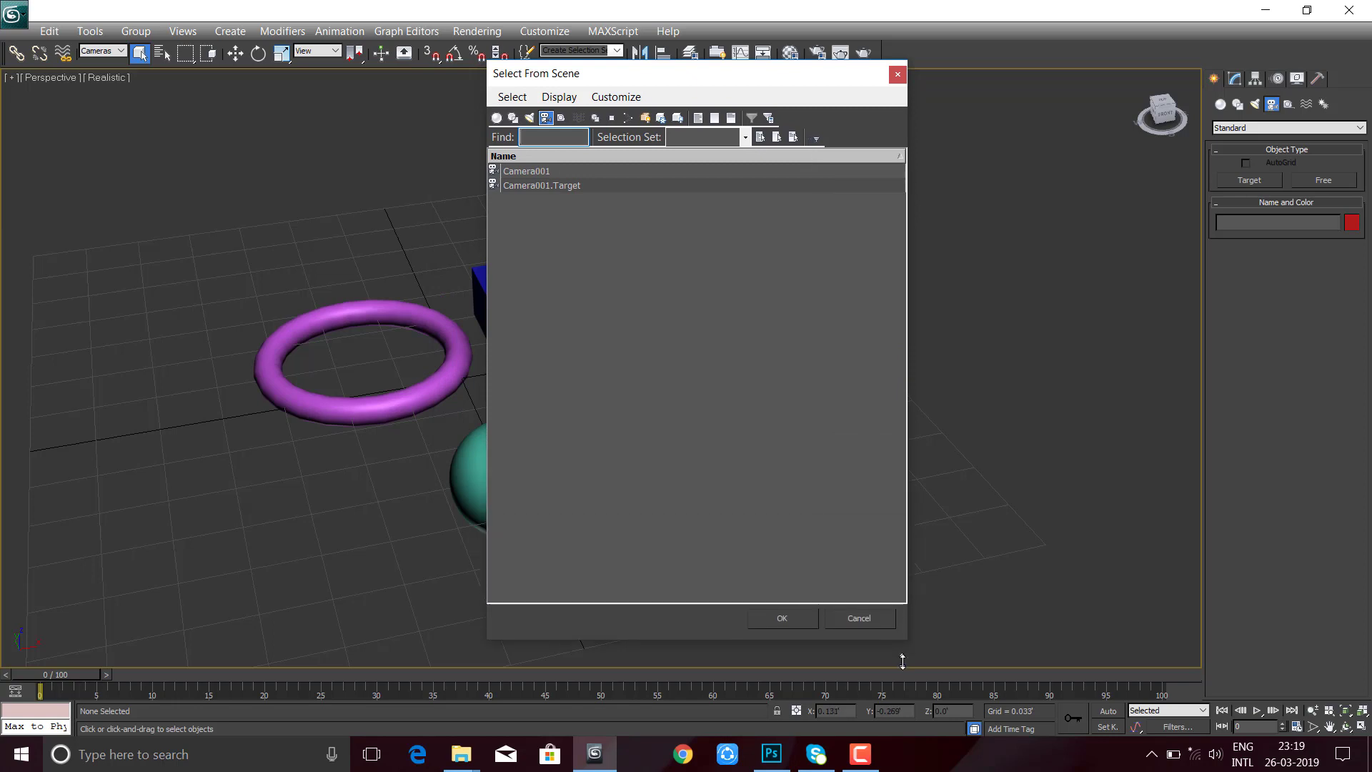
left_click(553, 172)
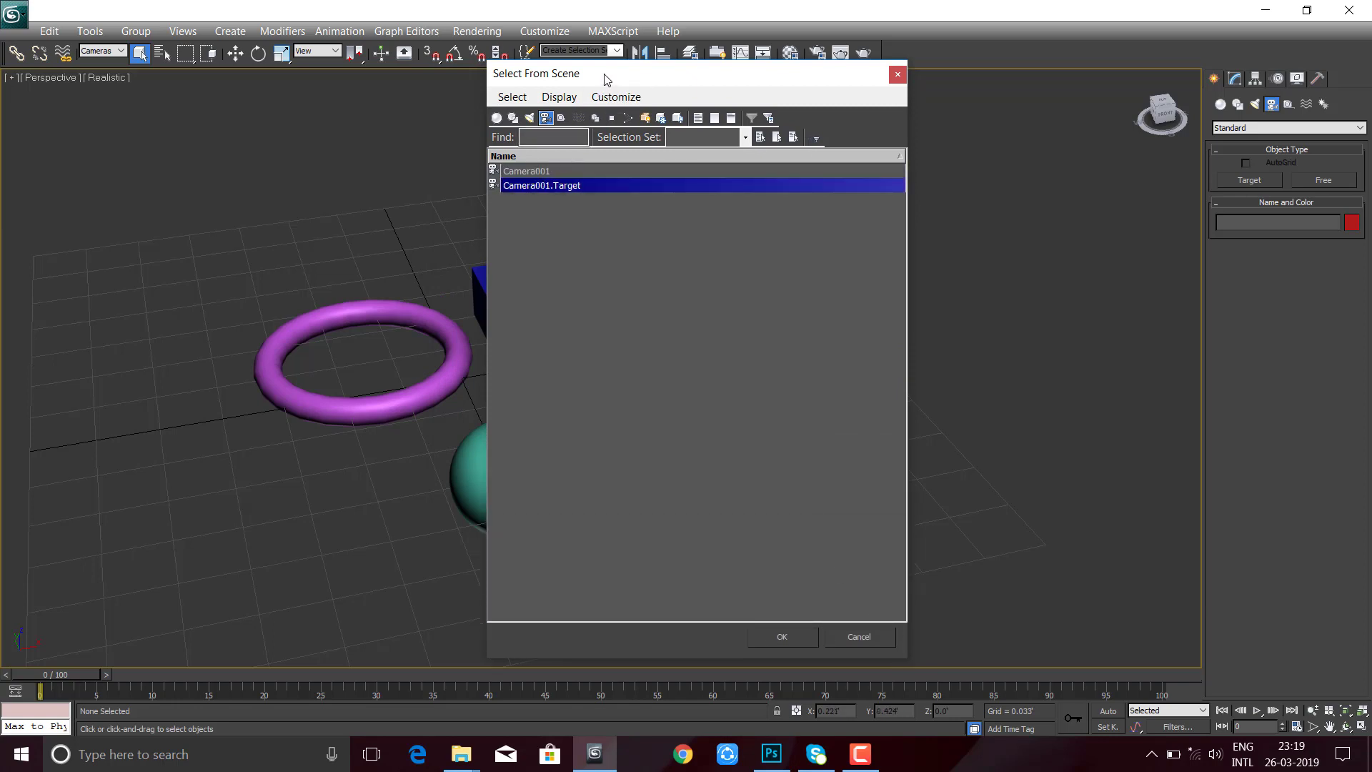
mouse_move(607, 79)
left_mouse_down()
mouse_move(1111, 491)
mouse_move(978, 199)
left_mouse_up()
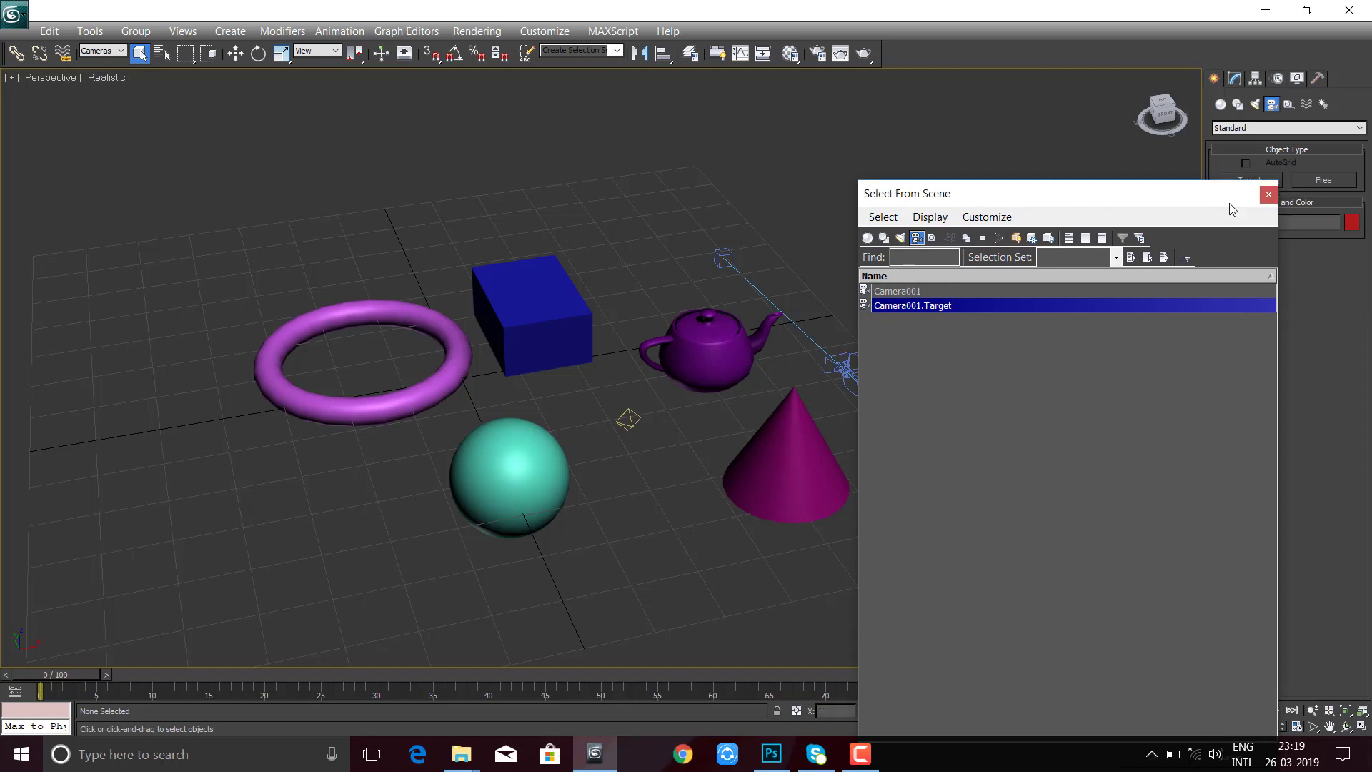
left_click(1268, 196)
left_click(103, 50)
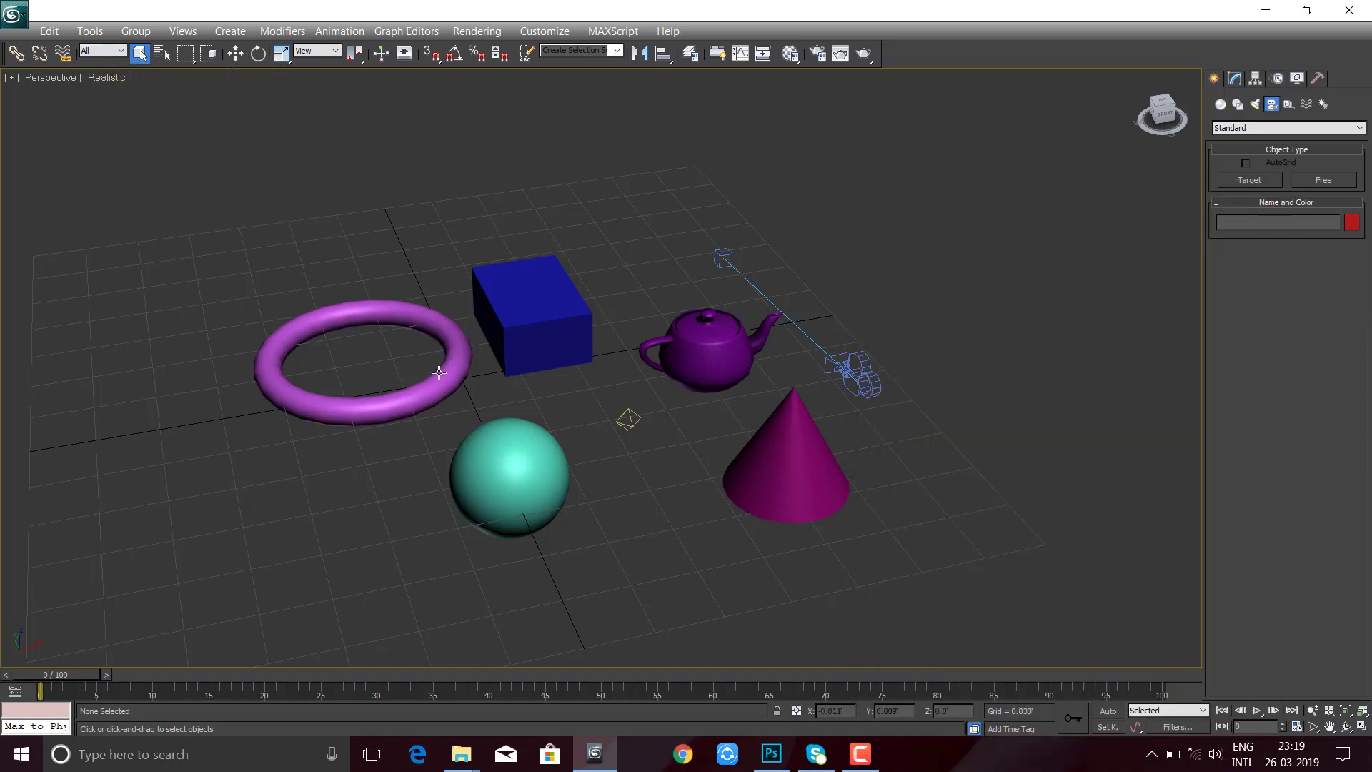
- In the Select by Name list, toggle type filters to show only lights, then add geometry back
key("h")
left_click_drag(880, 191, 616, 84)
left_click(604, 127)
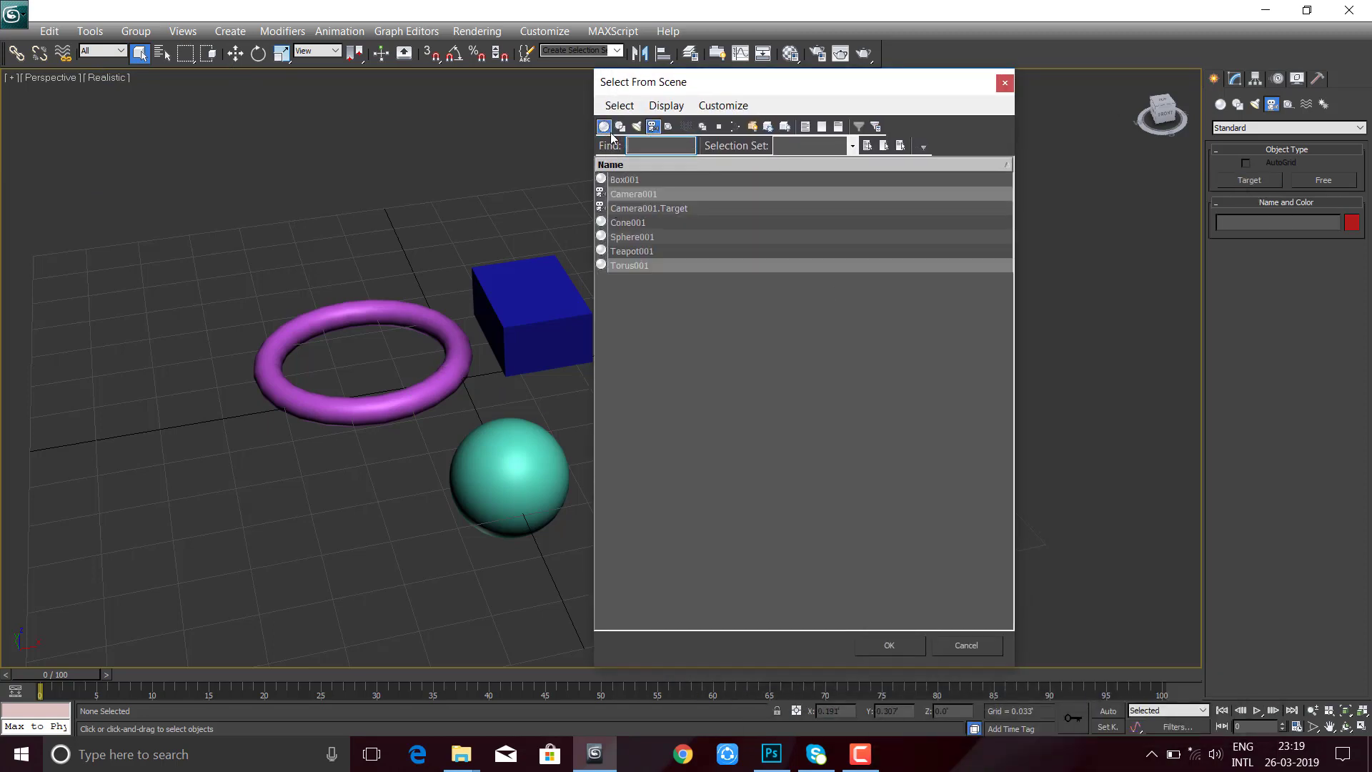
left_click(620, 126)
left_click(637, 127)
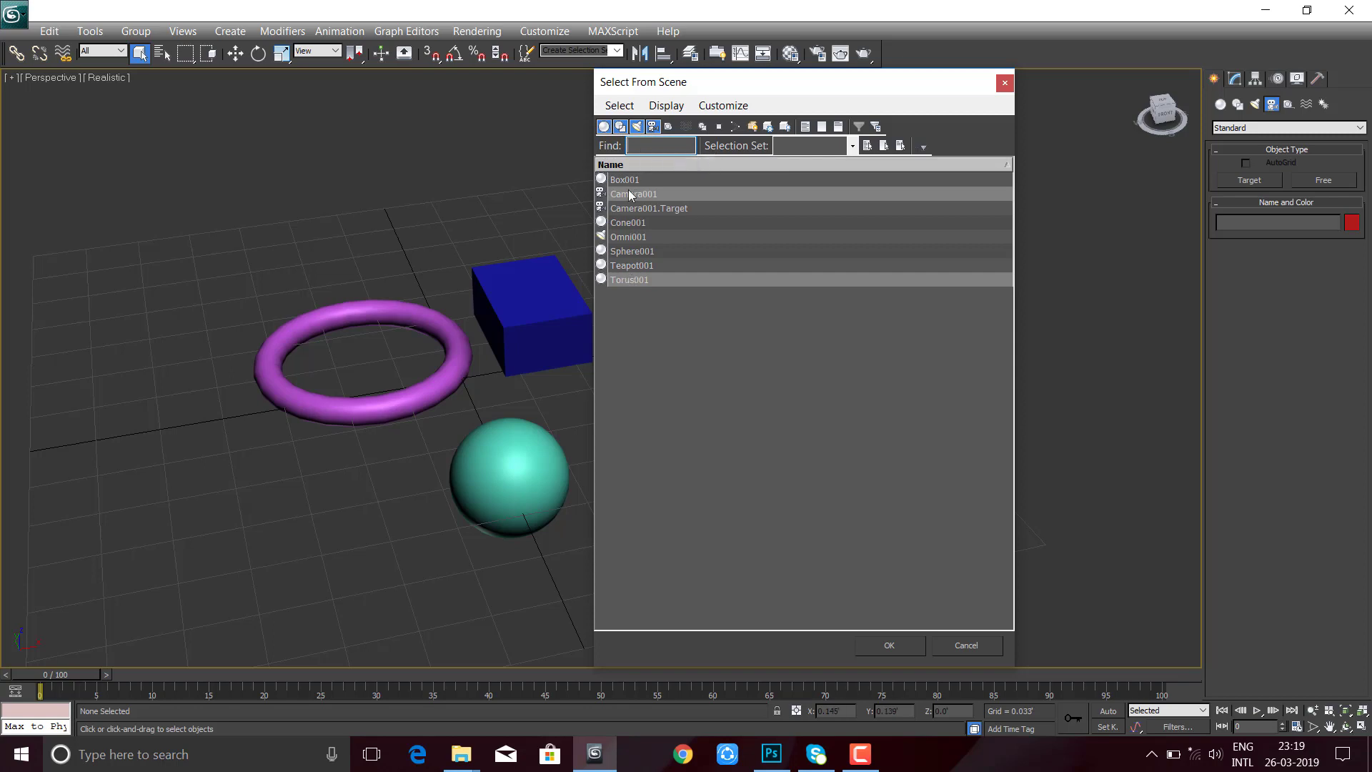
left_click(604, 126)
left_click(653, 127)
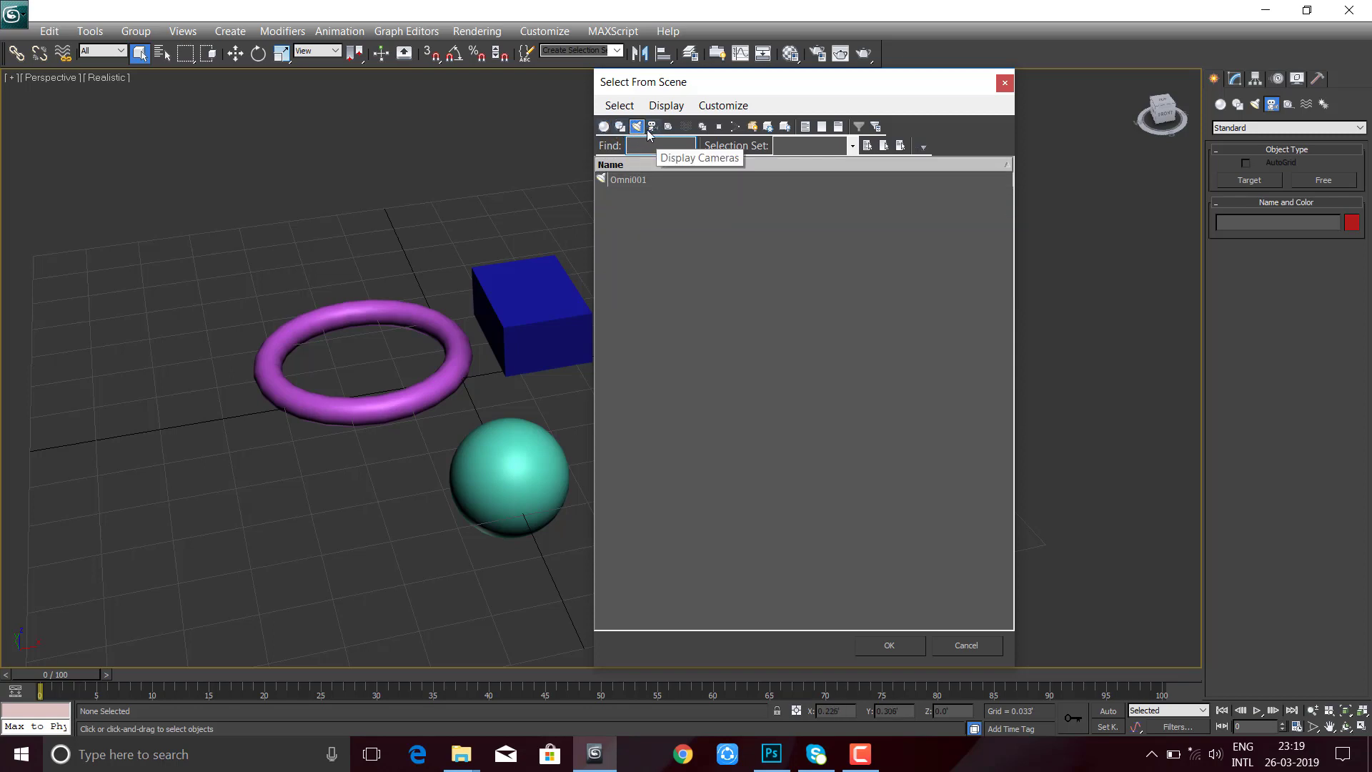
left_click(604, 126)
left_click_drag(684, 83, 979, 87)
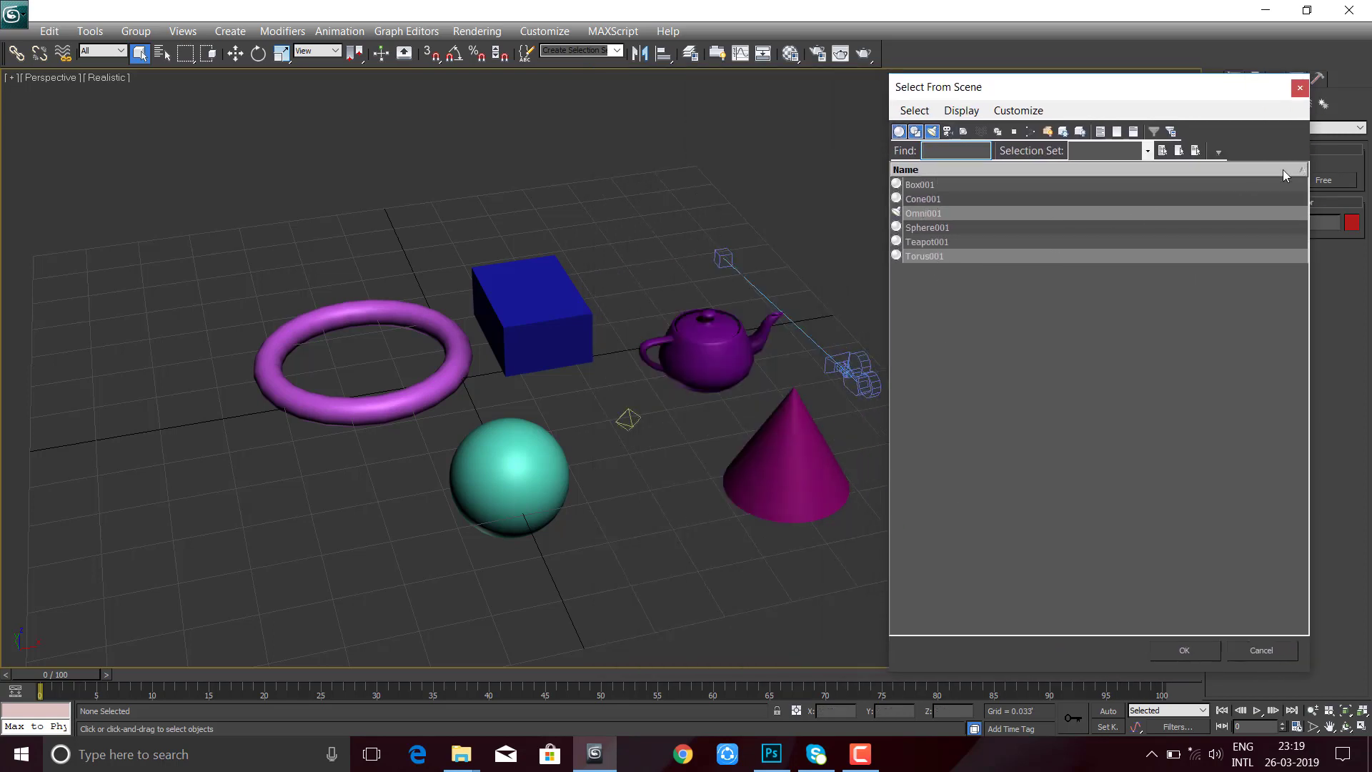
left_click_drag(944, 93, 801, 73)
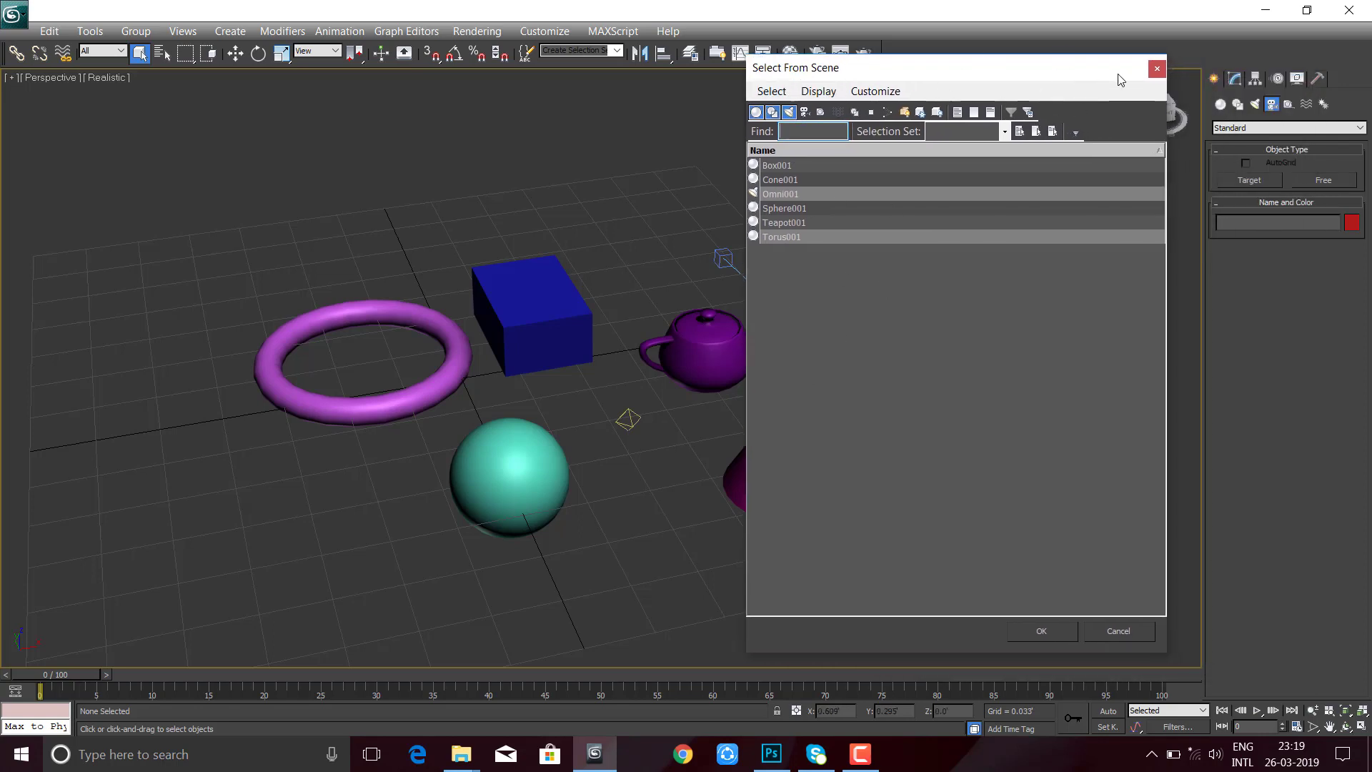
- Close the name list, cycle through Rotate and Scale, and region-select the torus
left_click(1156, 70)
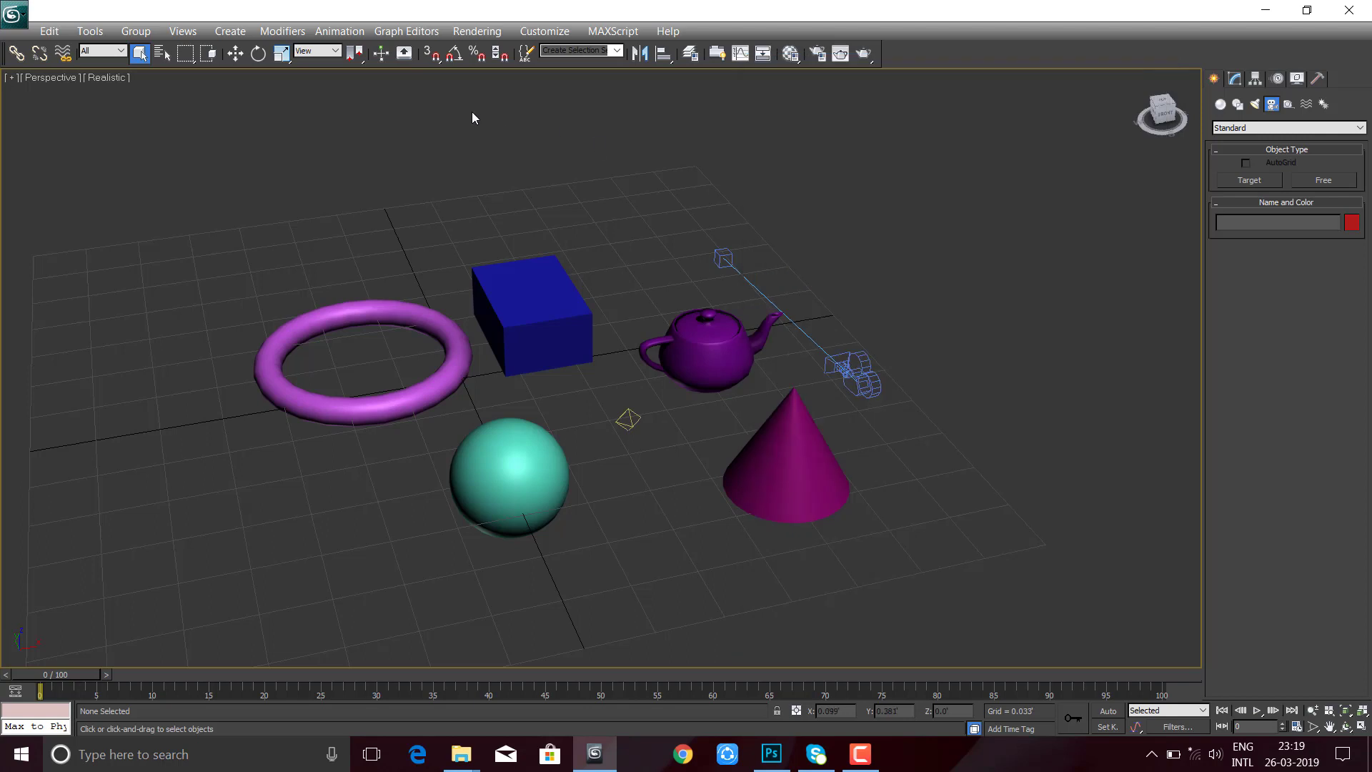
left_click(259, 53)
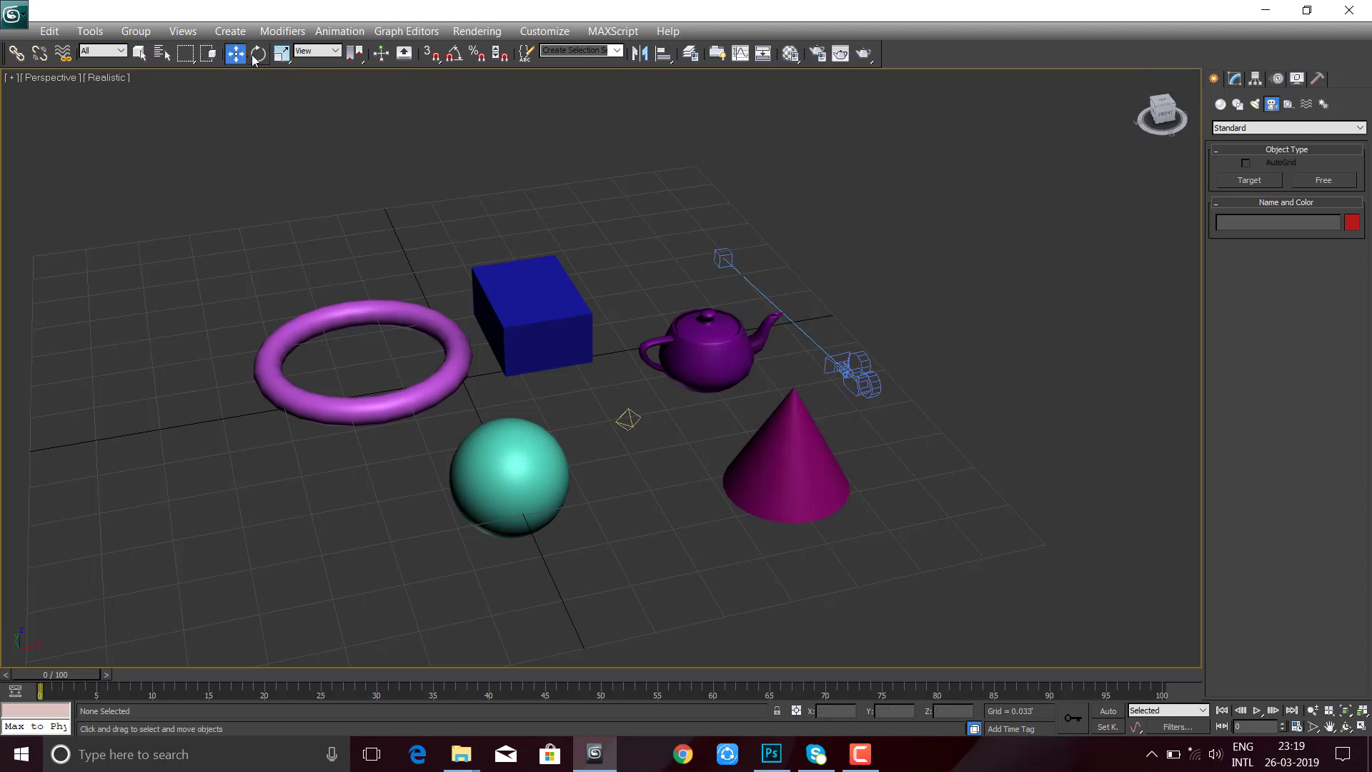
left_click(285, 56)
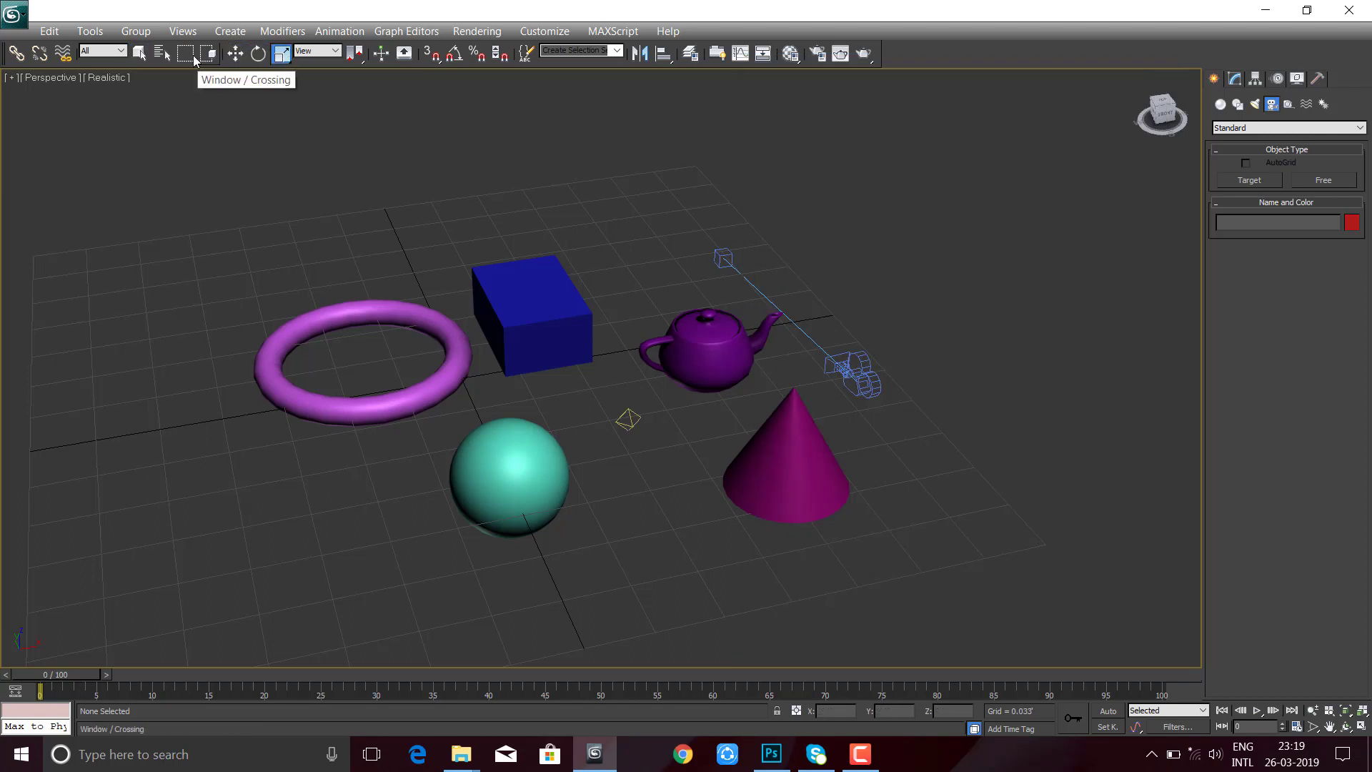
left_click_drag(193, 58, 188, 87)
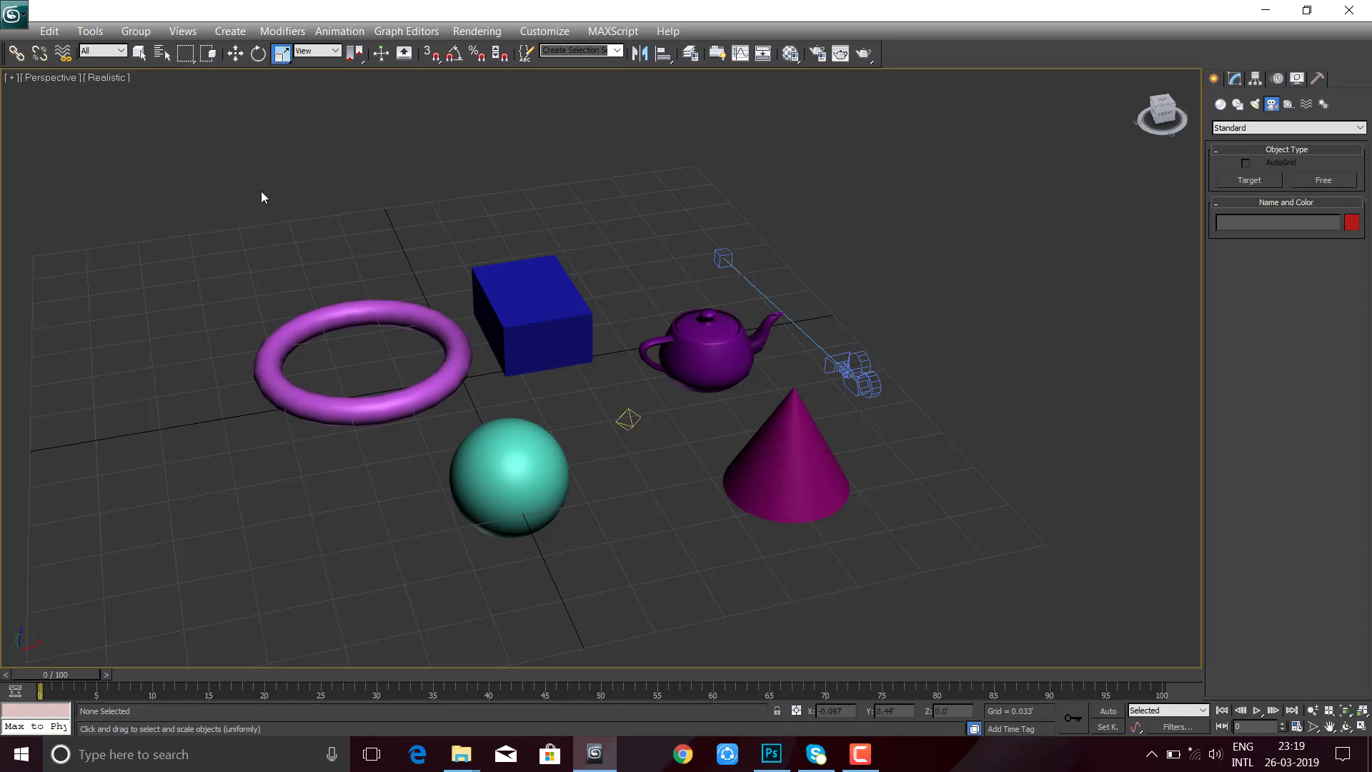
left_click_drag(260, 199, 328, 328)
middle_click_drag(393, 341, 425, 327)
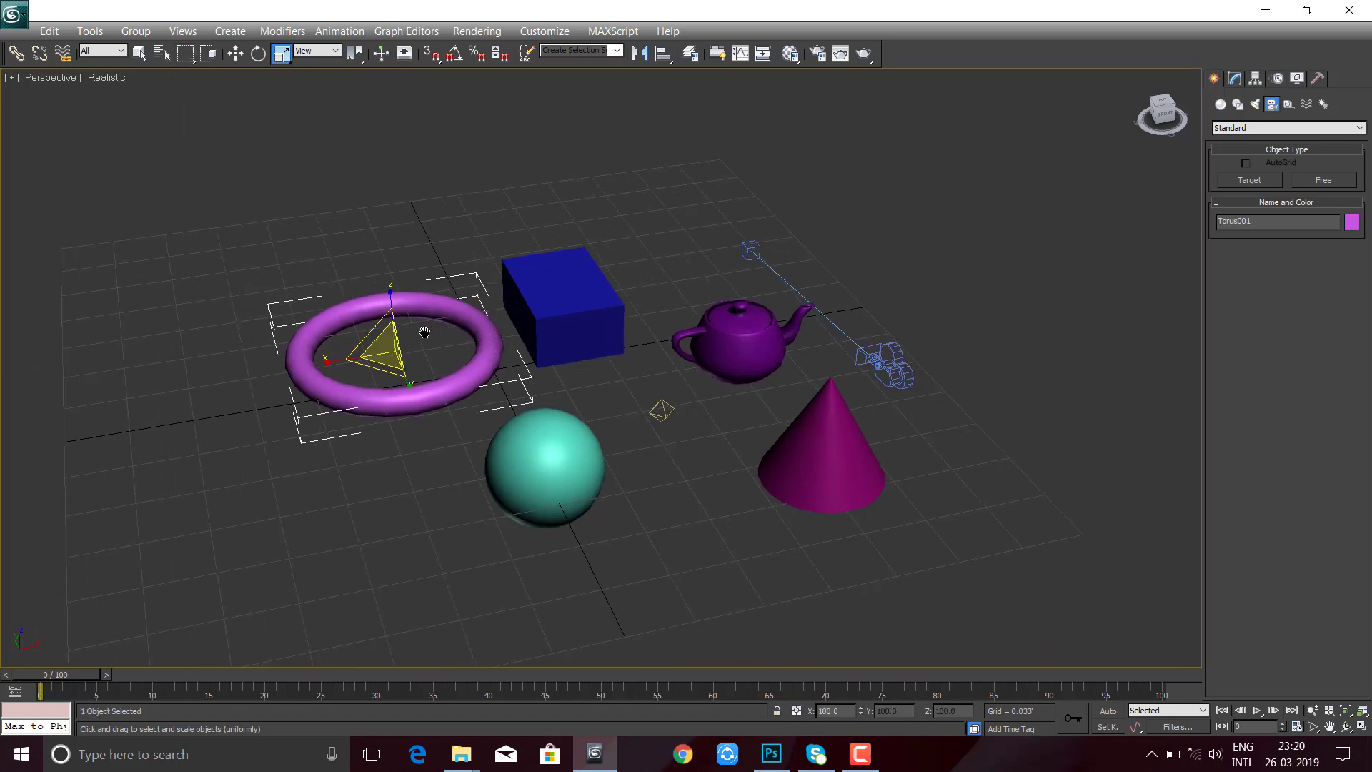
- Switch to Select and Move (W) and region-select the blue box, then the sphere
key("w")
middle_click_drag(418, 235, 414, 166, "alt")
left_click(414, 165)
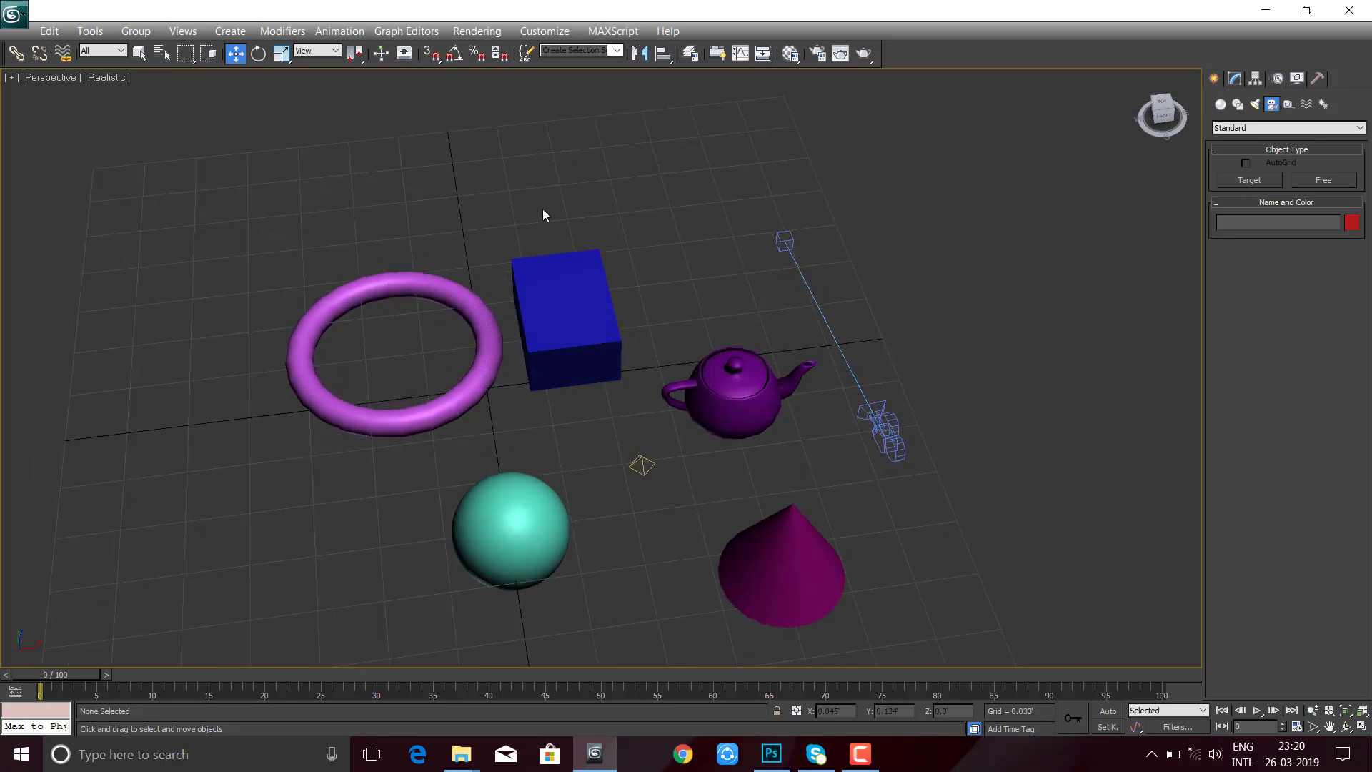
left_click_drag(543, 208, 607, 334)
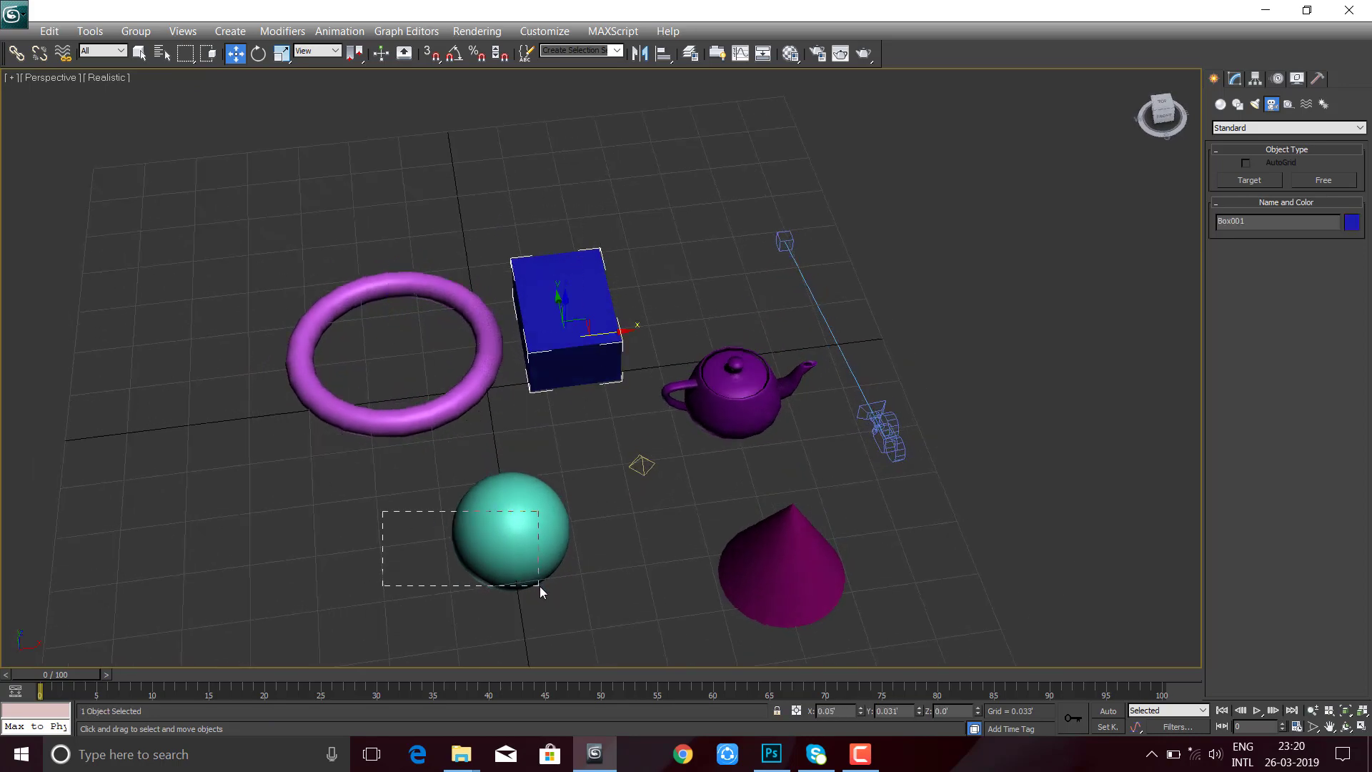
left_click_drag(512, 568, 539, 586)
left_click(701, 323)
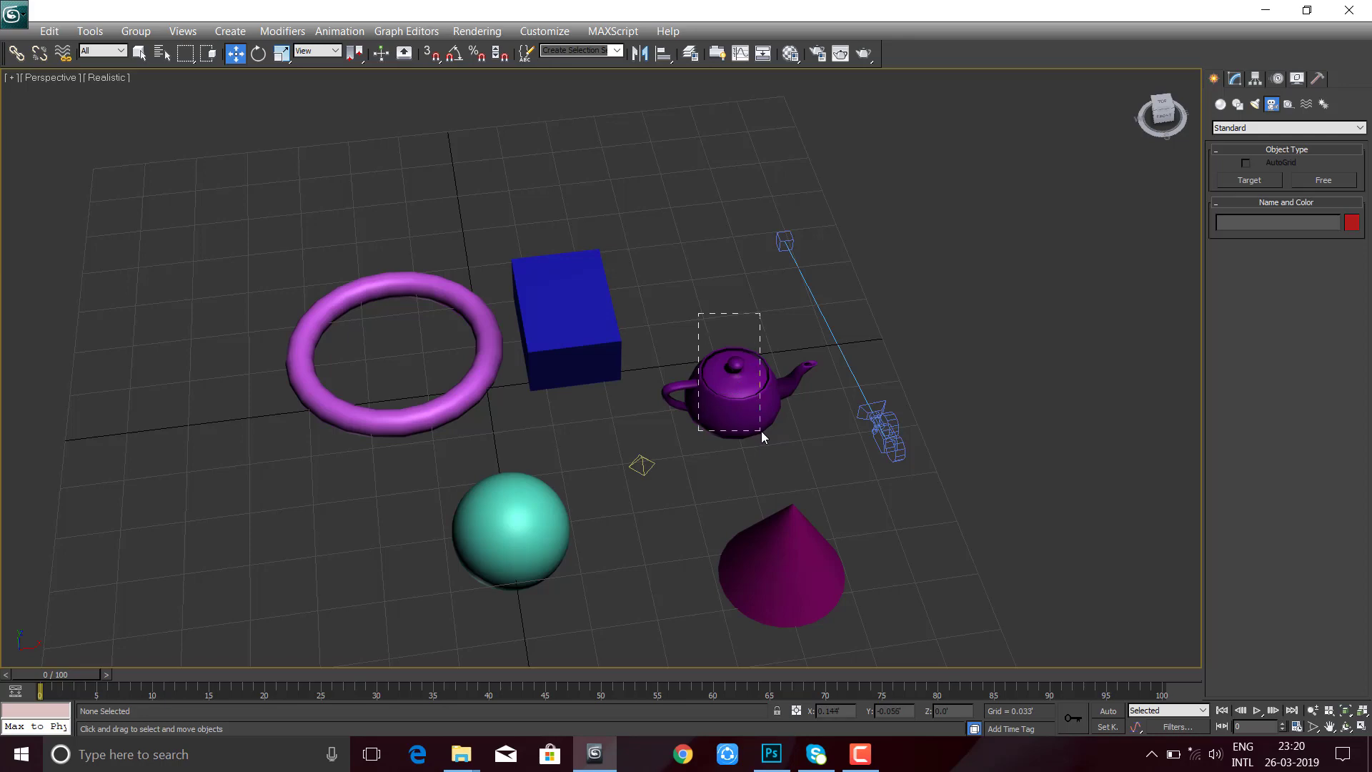
- Select the teapot, view its Modify parameters, then leave nothing selected
left_click(762, 432)
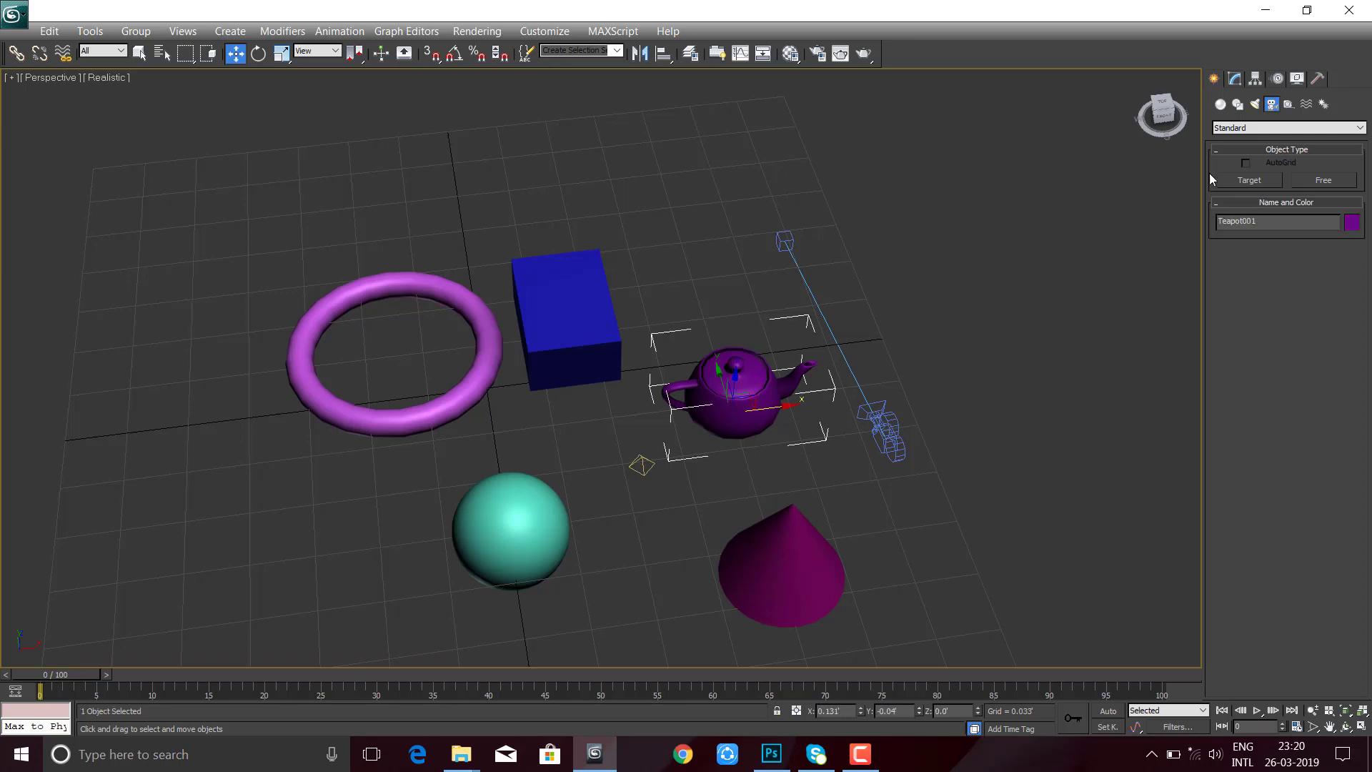
left_click(1236, 80)
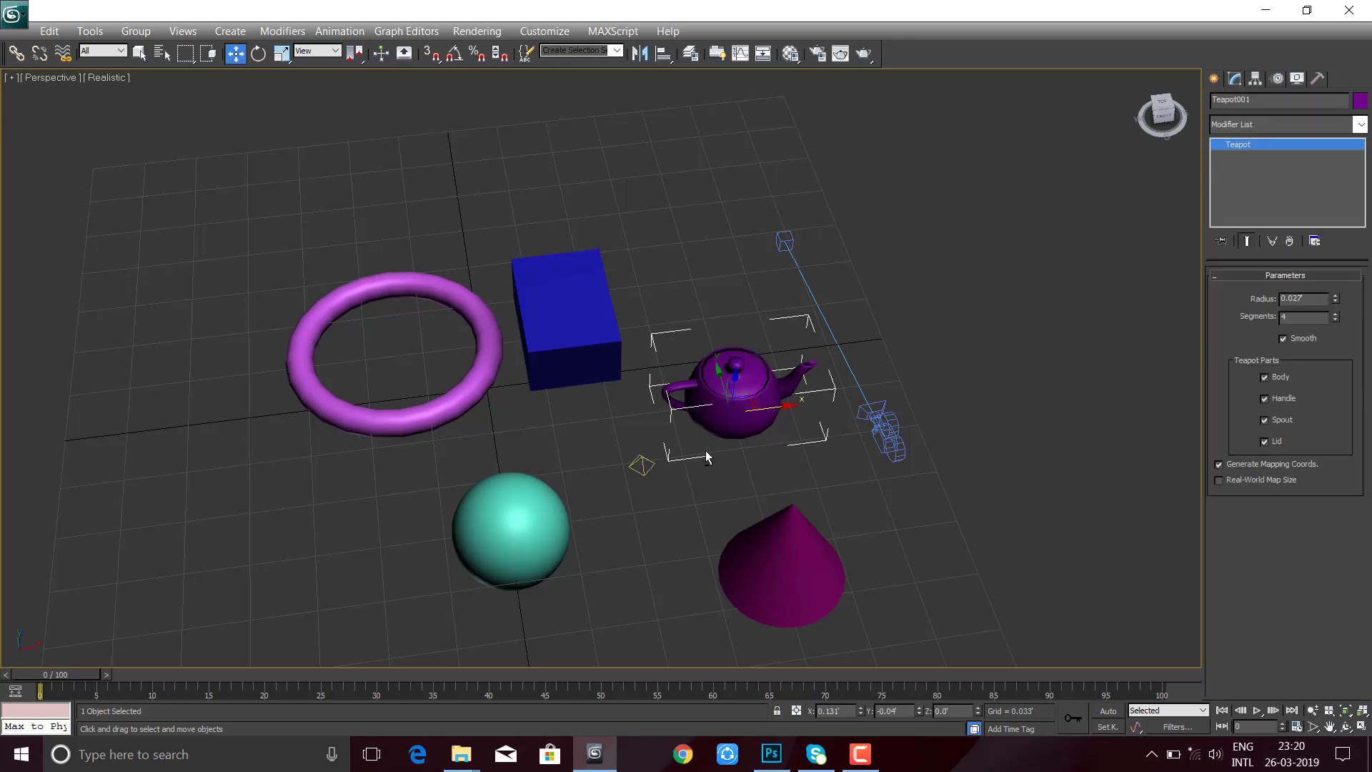
mouse_move(705, 456)
middle_mouse_down("alt")
mouse_move(749, 433)
mouse_move(700, 433)
middle_mouse_up("alt")
left_click(727, 328)
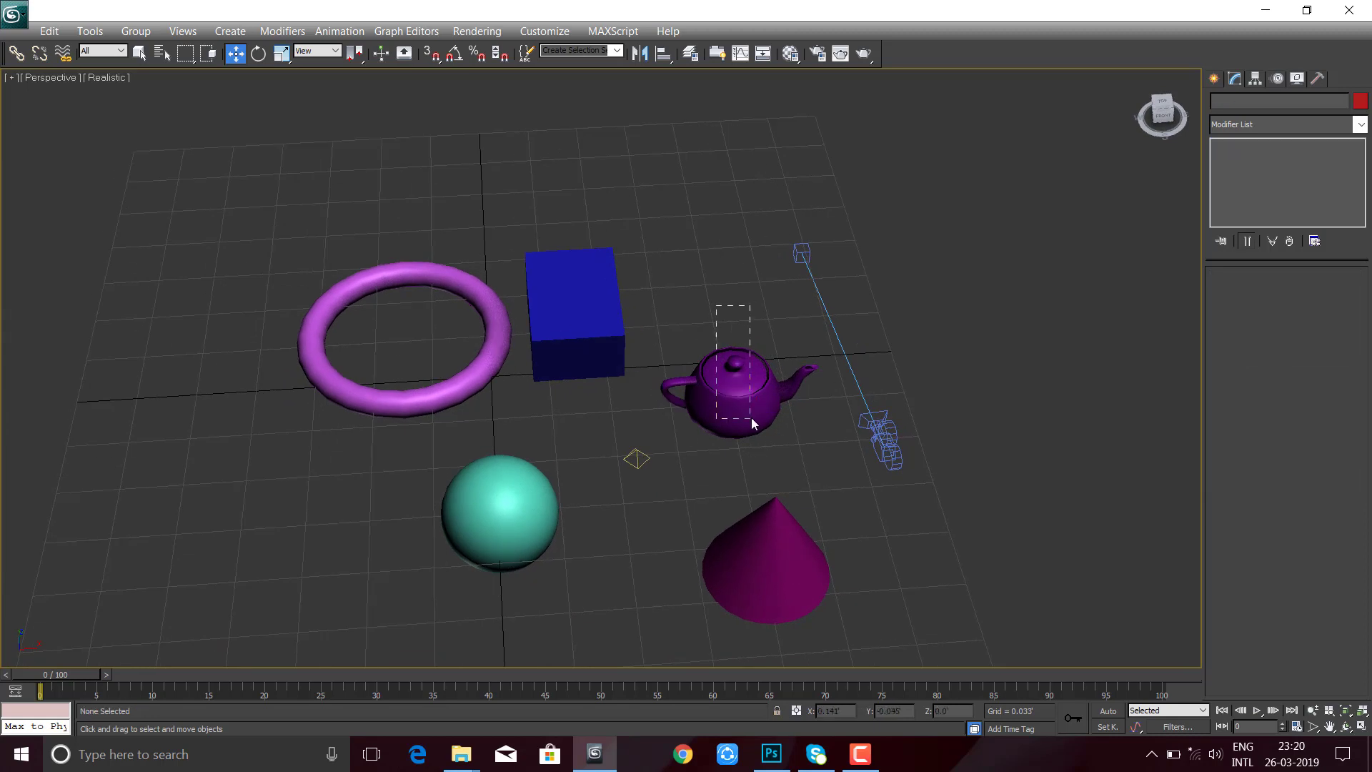
left_click_drag(752, 417, 794, 399)
left_click(280, 156)
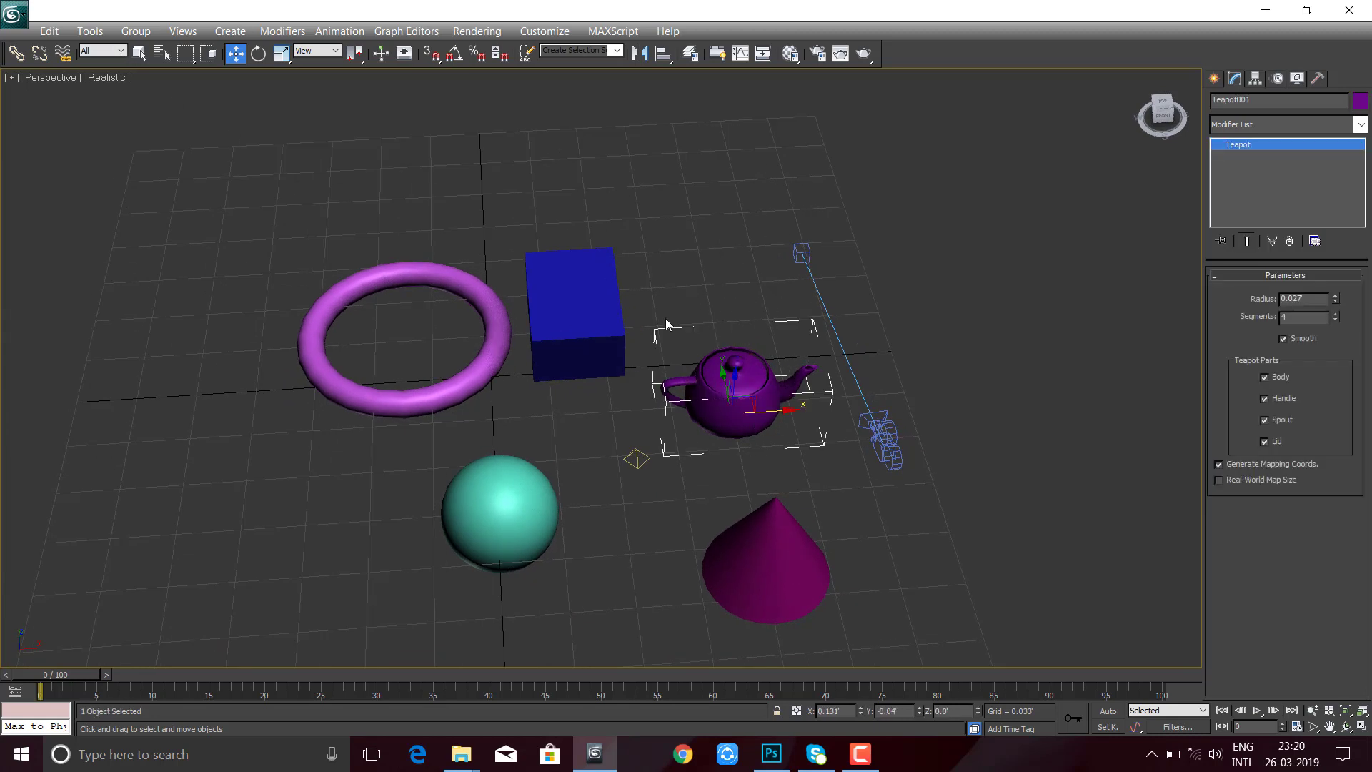
left_click(391, 252)
left_click_drag(185, 53, 191, 99)
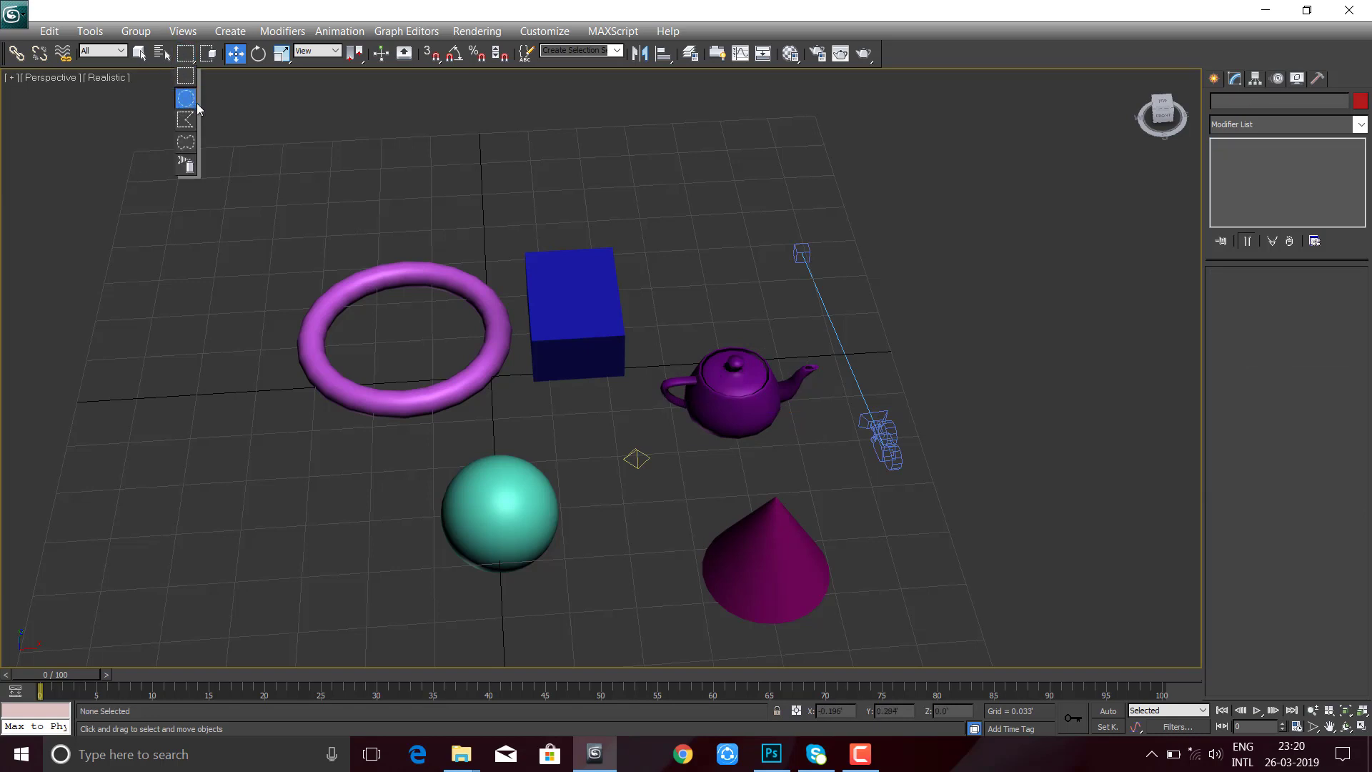
- Select the box and teapot with a Circular, then a Fence selection region
left_click(198, 105)
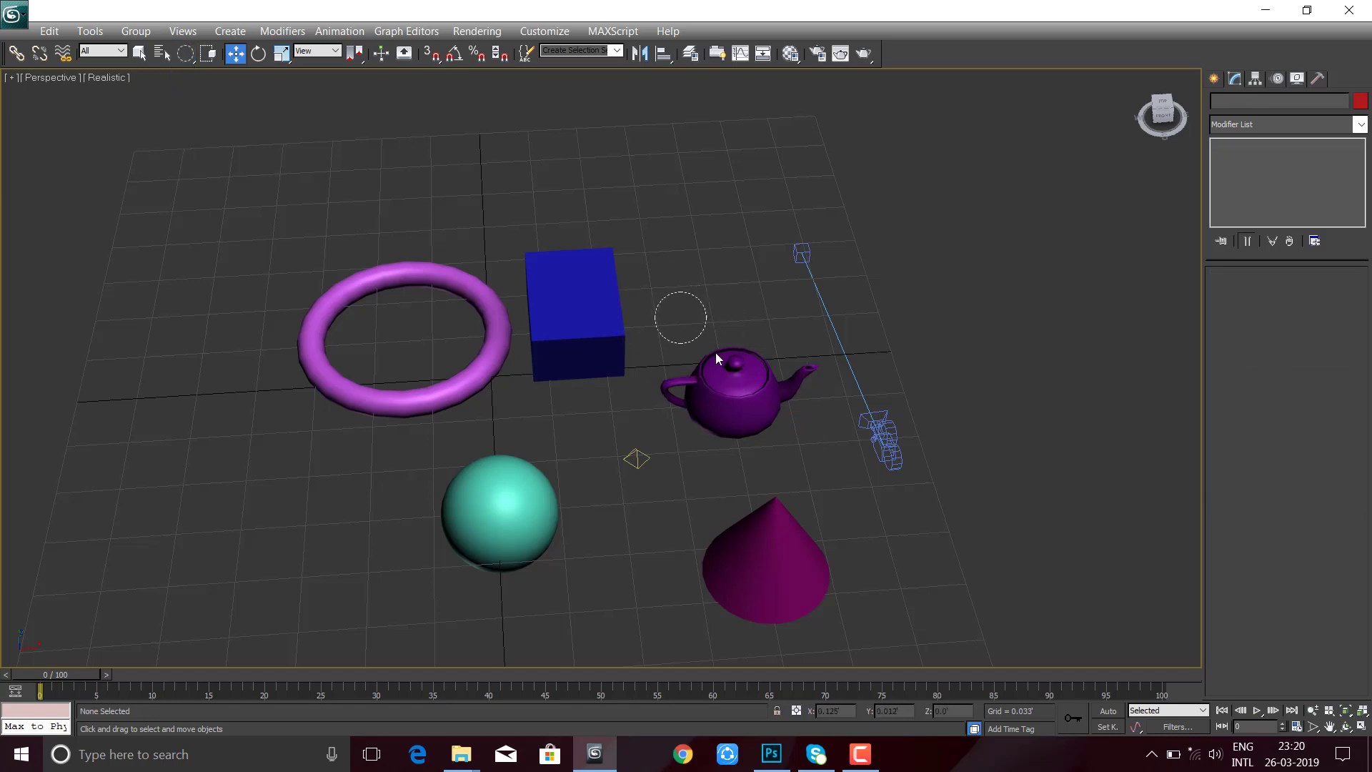
left_click_drag(724, 361, 749, 385)
left_click(278, 131)
left_click_drag(185, 53, 191, 123)
double_click(708, 323)
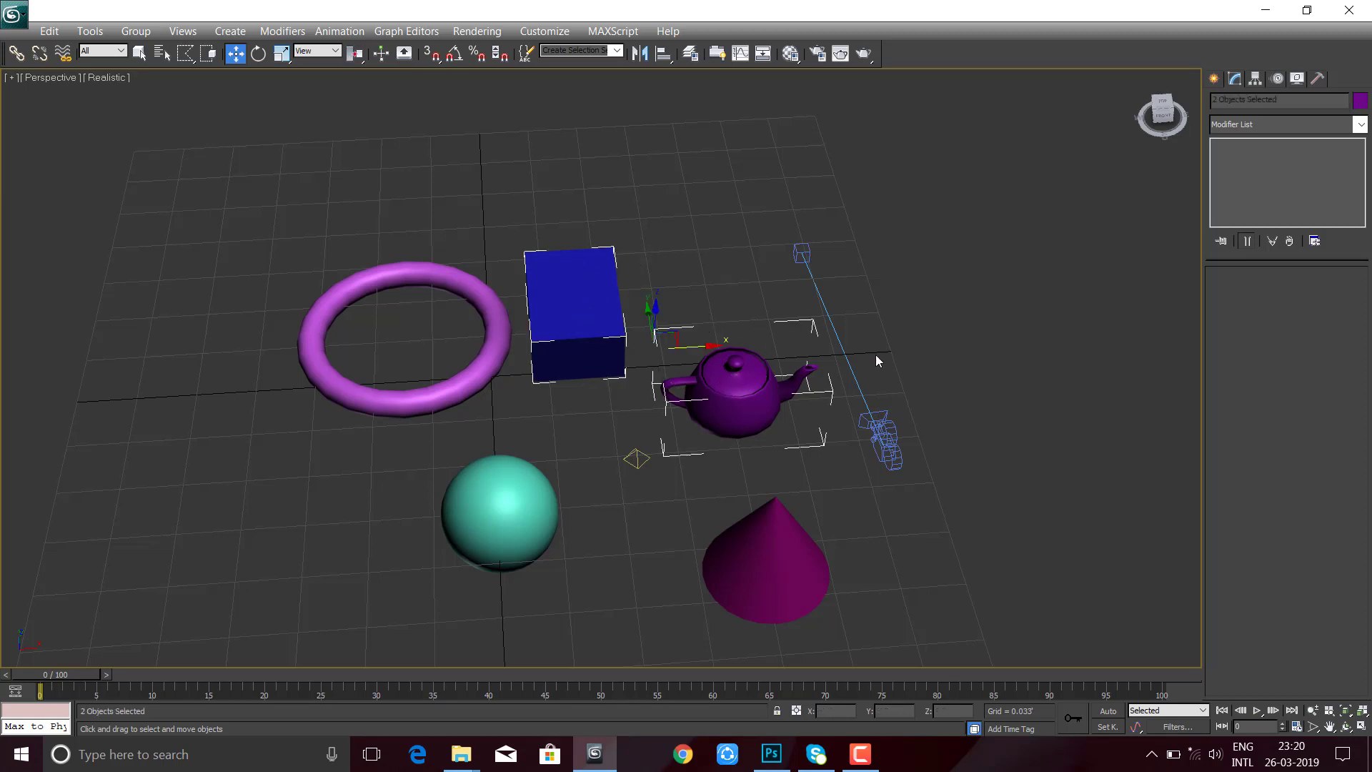
left_click(585, 411)
- Shift the blue box slightly right and fence-select all six objects
left_click_drag(550, 307, 581, 303)
left_click(688, 285)
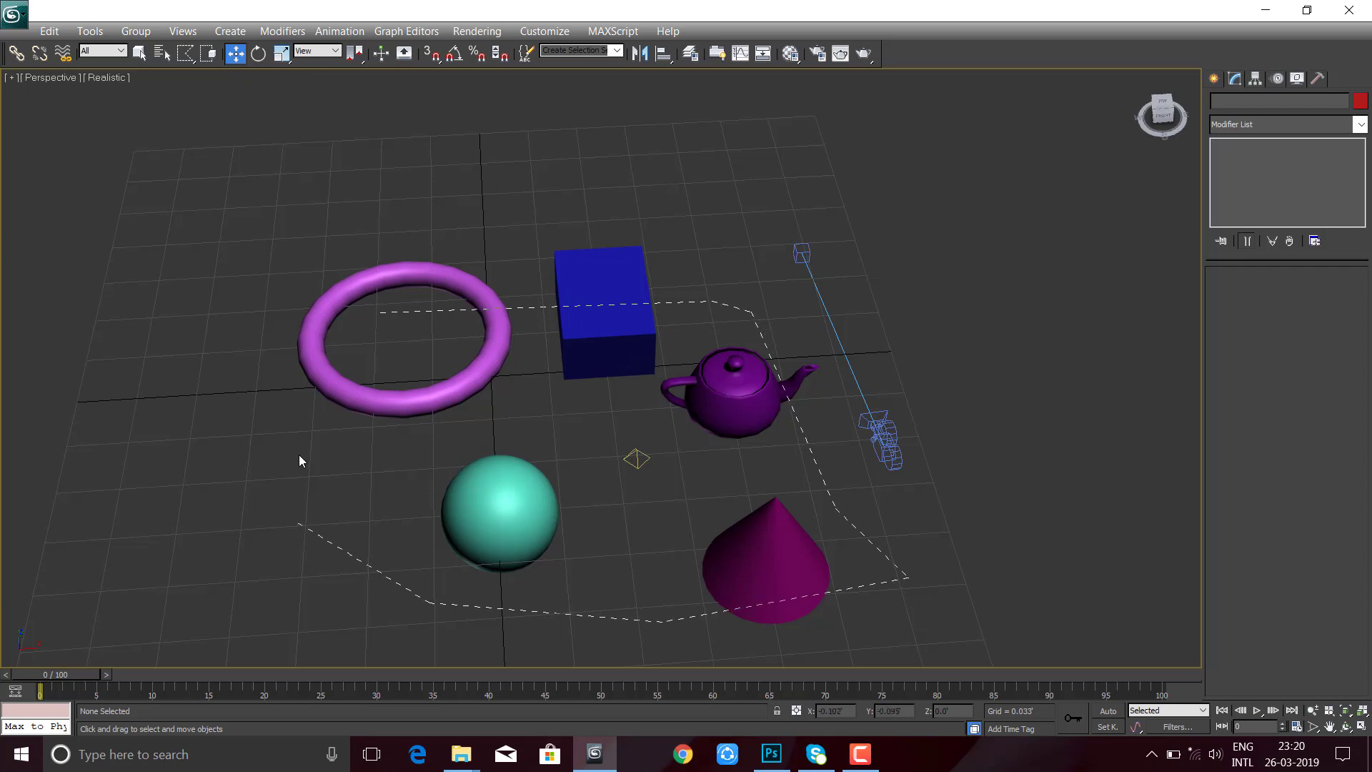
left_click_drag(380, 312, 381, 312)
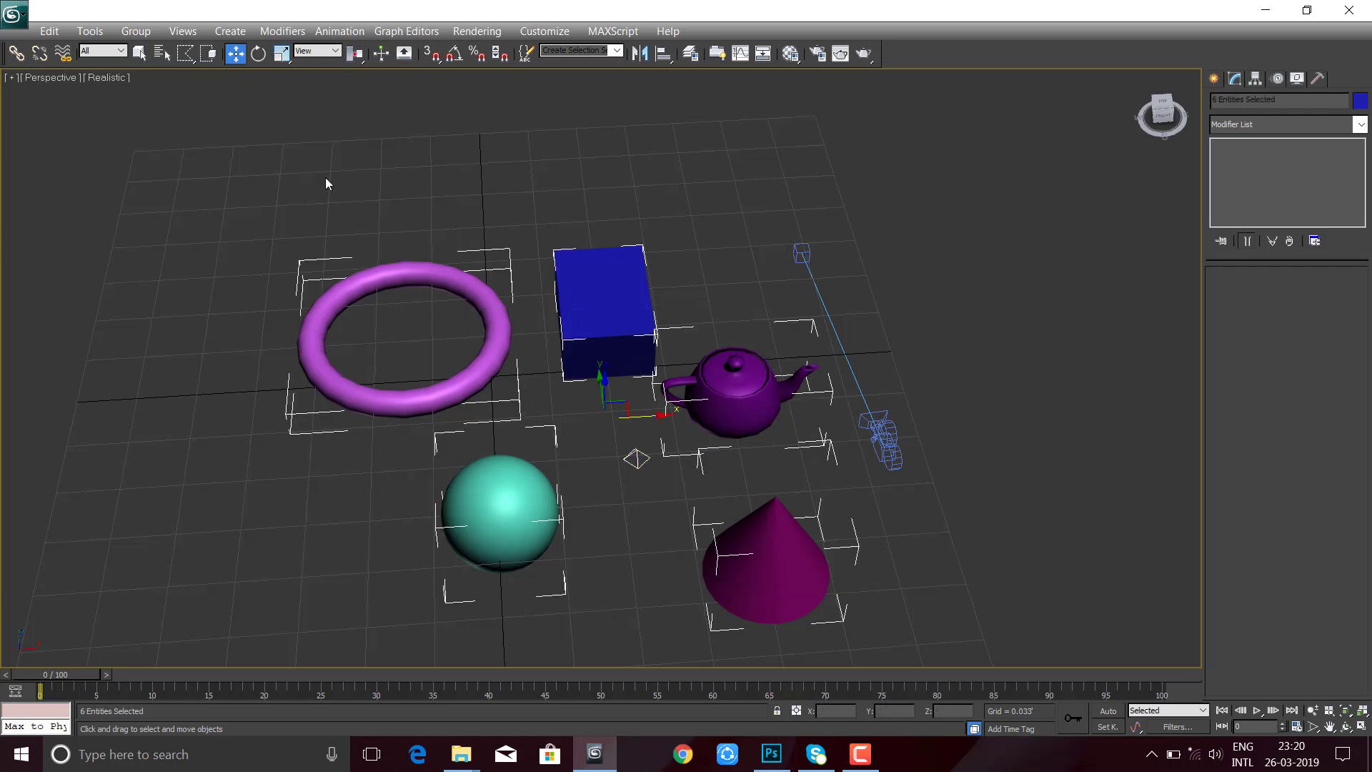
left_click(360, 125)
mouse_move(185, 53)
left_mouse_down()
mouse_move(195, 123)
mouse_move(186, 54)
left_mouse_up()
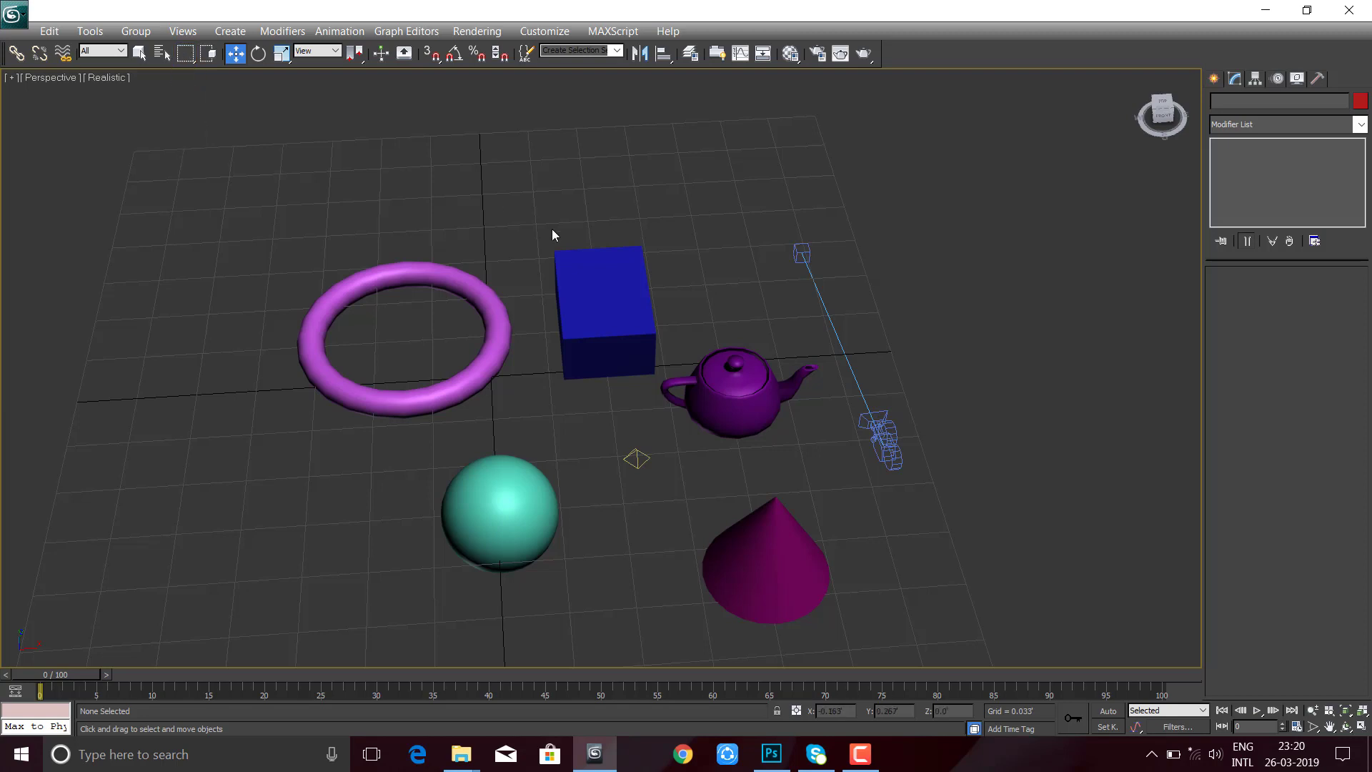
- Select the box, teapot, torus, sphere and cone in turn with region selections
left_click_drag(610, 300, 615, 304)
left_click(744, 365)
left_click_drag(255, 119, 461, 408)
left_click_drag(362, 471, 526, 558)
left_click_drag(625, 490, 771, 578)
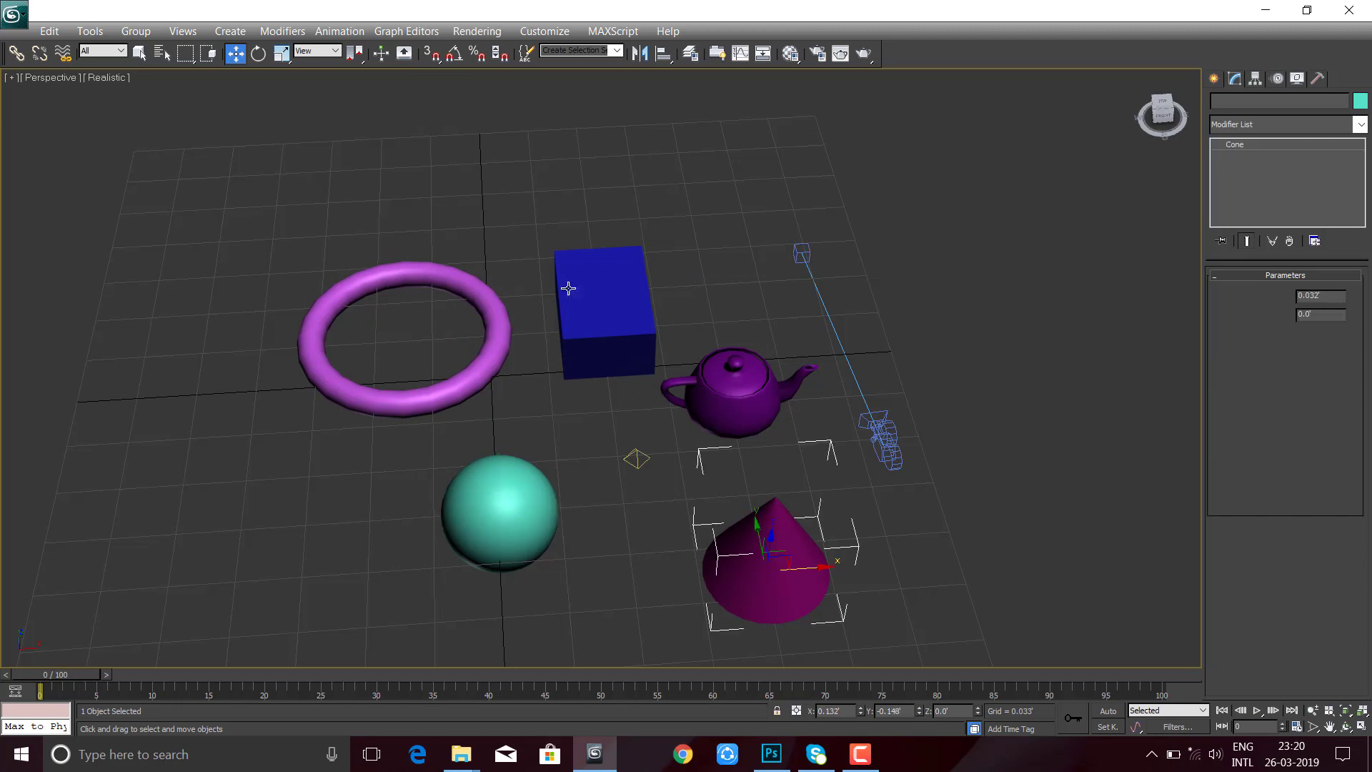
left_click(529, 203)
- Reselect the blue box, torus and teapot, then deselect everything
left_click_drag(529, 208, 586, 286)
left_click(488, 213)
left_click_drag(262, 212, 431, 331)
left_click_drag(551, 173, 706, 318)
left_click(736, 393)
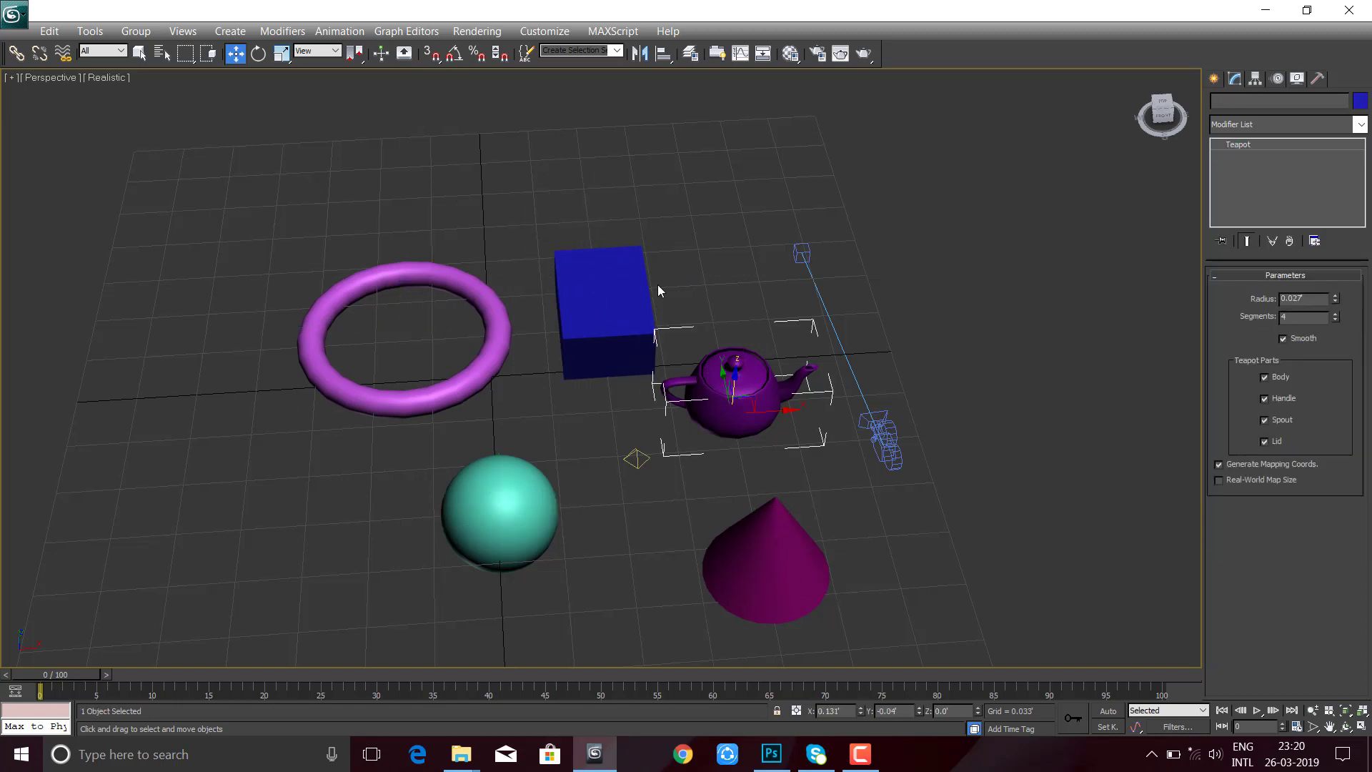
left_click(416, 169)
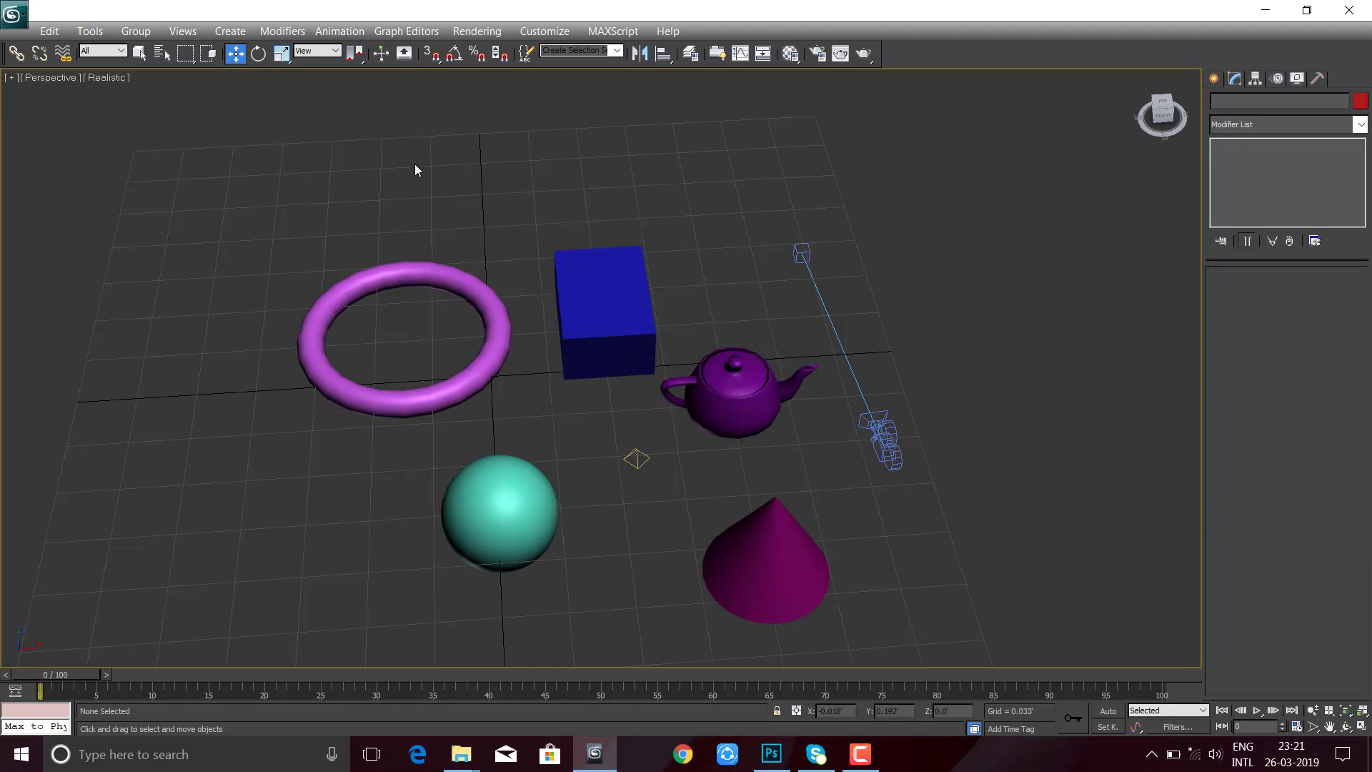
left_click(183, 55)
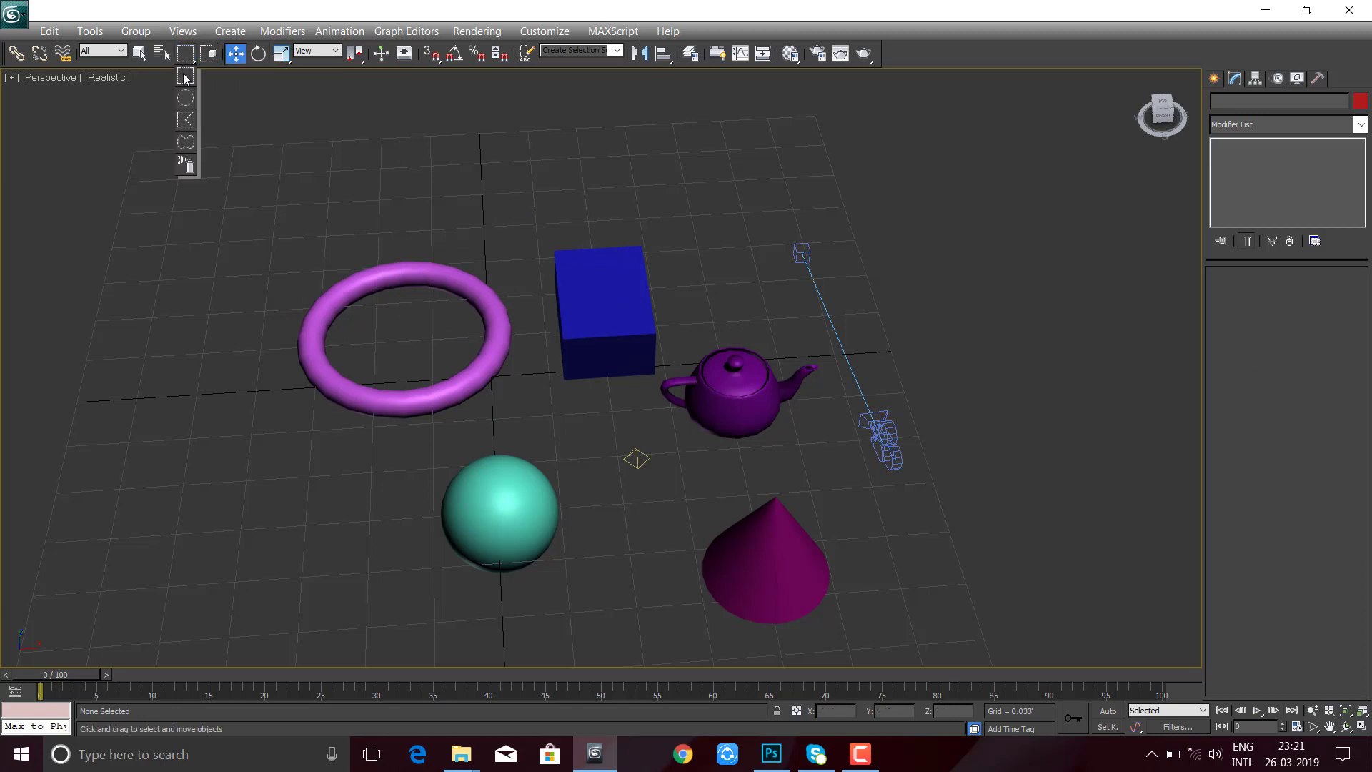
left_click(184, 79)
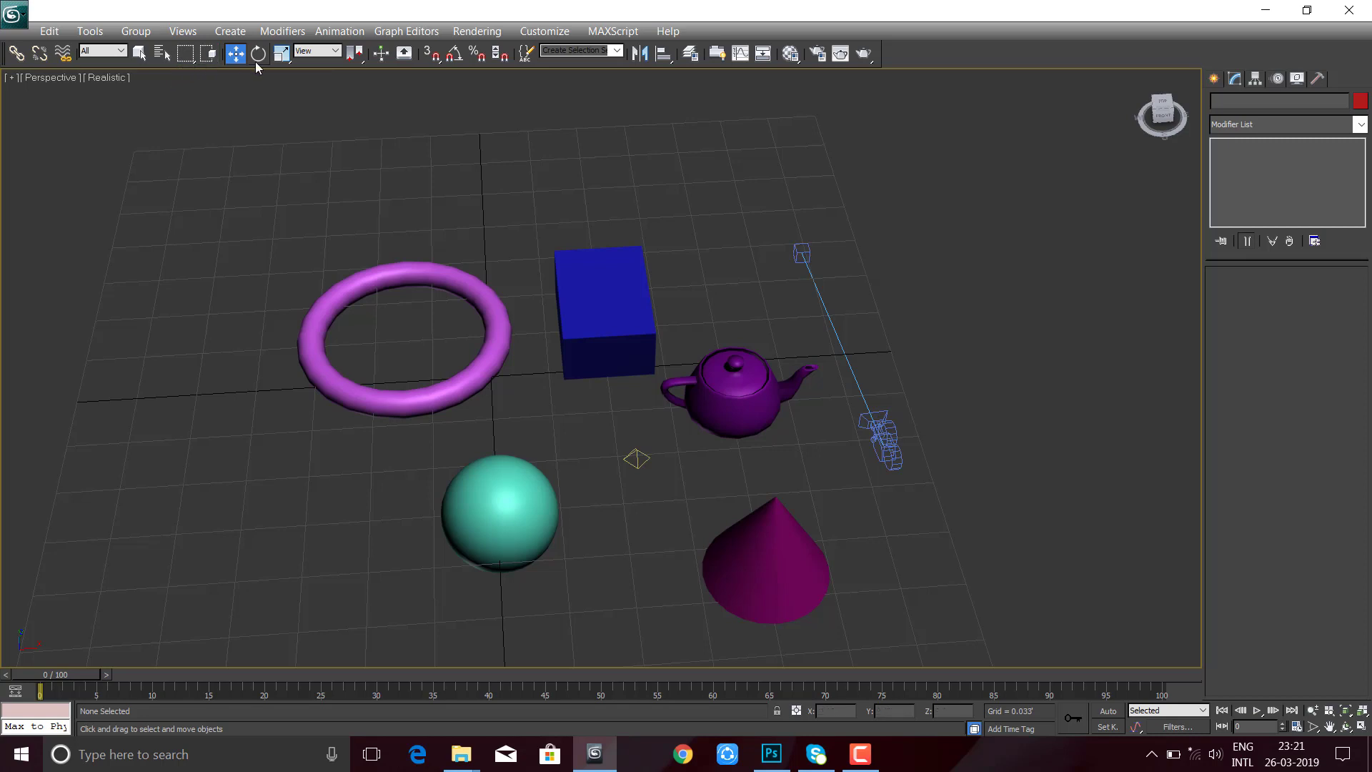
left_click(314, 52)
left_click(319, 54)
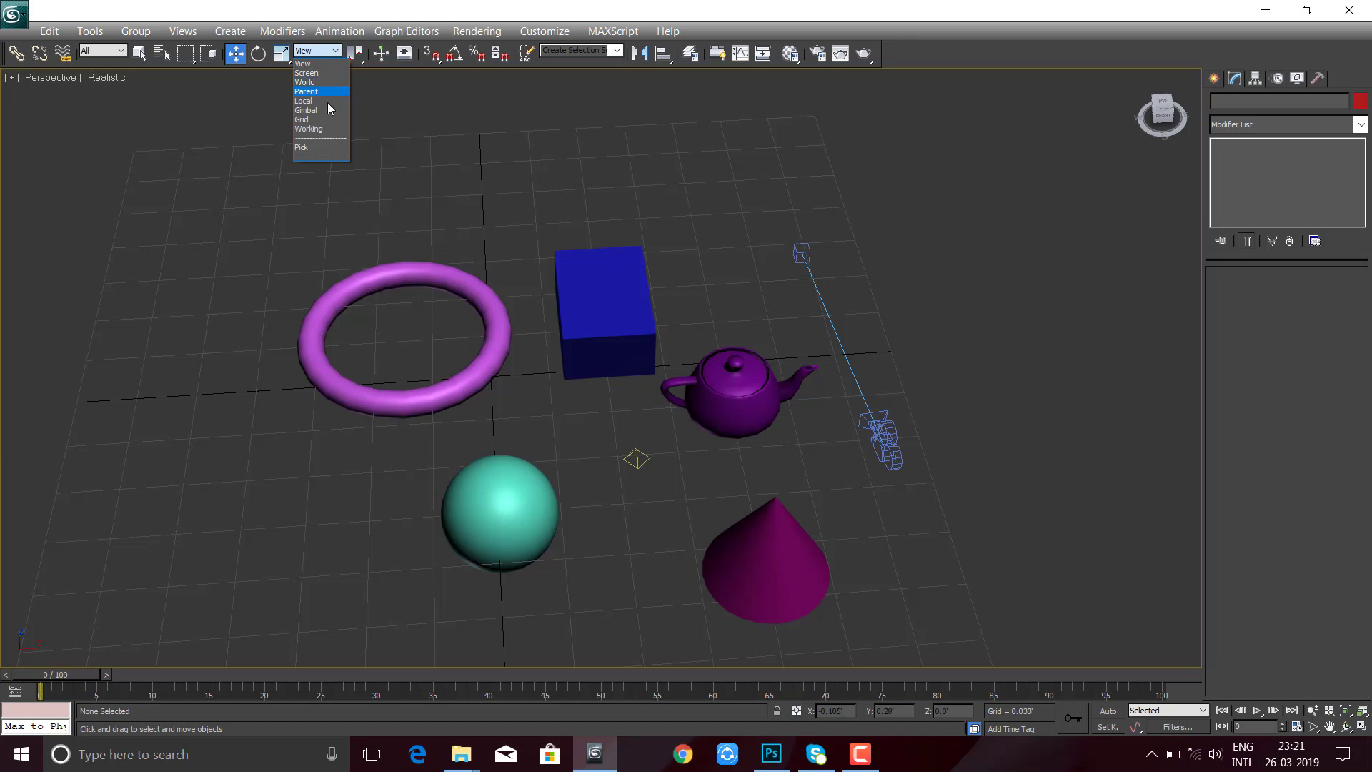
left_click(428, 110)
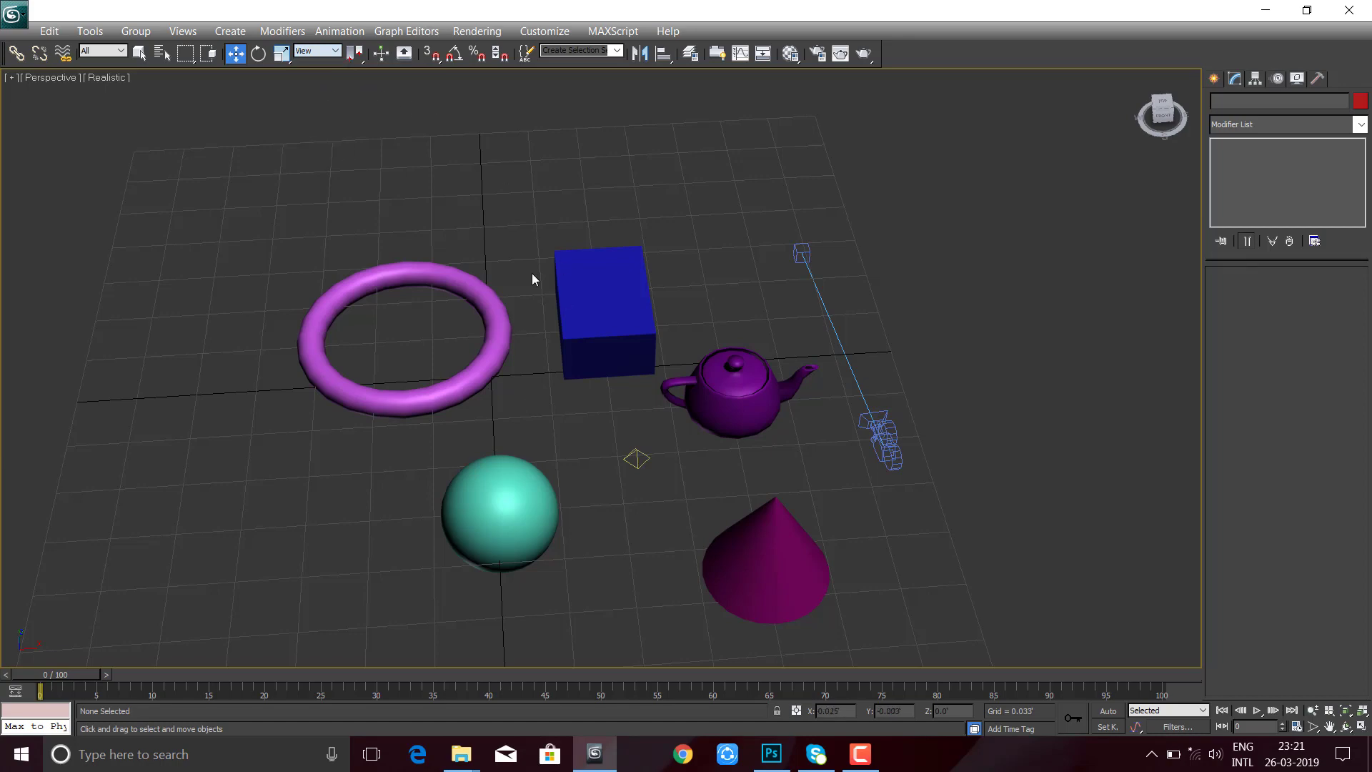
left_click(633, 344)
scroll(634, 346, "up", 5)
scroll(588, 365, "down", 2)
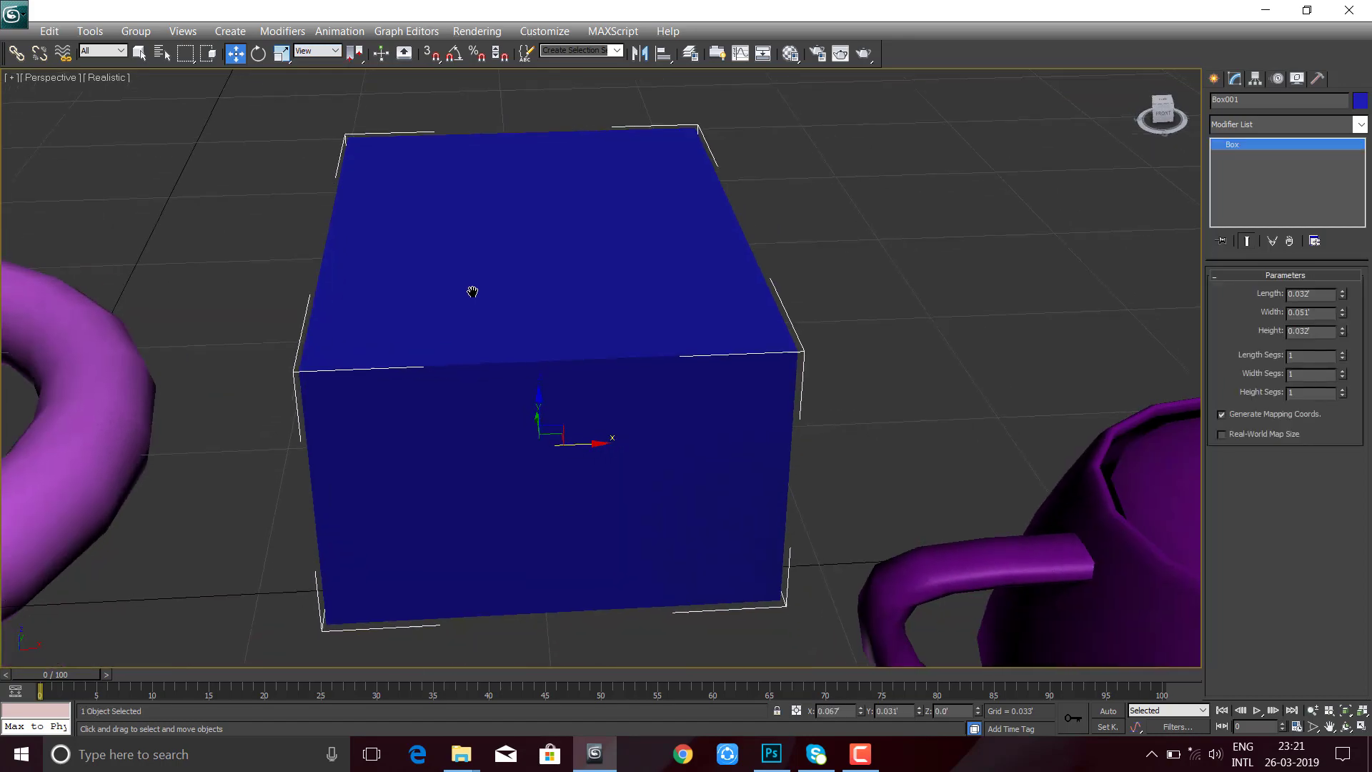
scroll(468, 287, "down", 2)
scroll(465, 285, "up", 3)
scroll(477, 291, "down", 3)
scroll(472, 228, "down", 2)
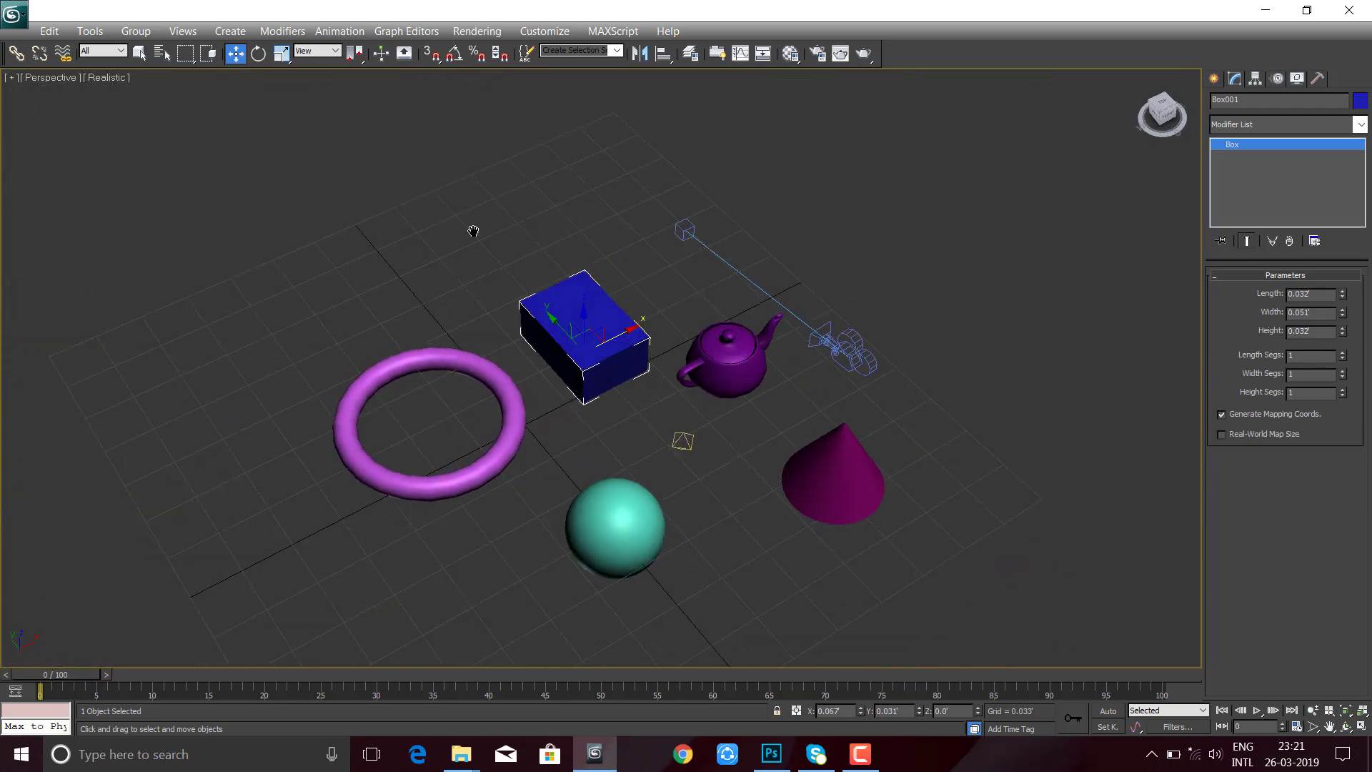
scroll(386, 158, "down", 1)
left_click(313, 57)
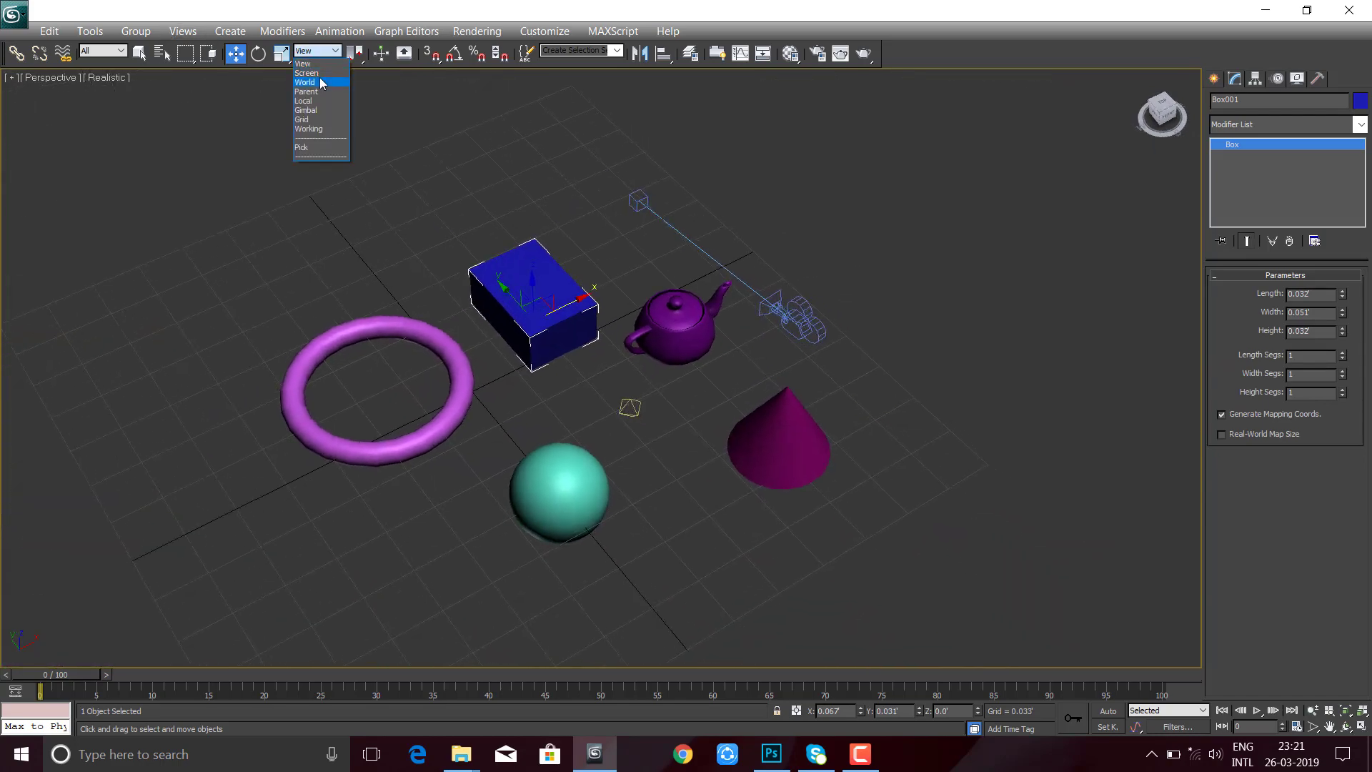
scroll(568, 276, "up", 3)
scroll(568, 276, "up", 2)
middle_click_drag(568, 276, 541, 325)
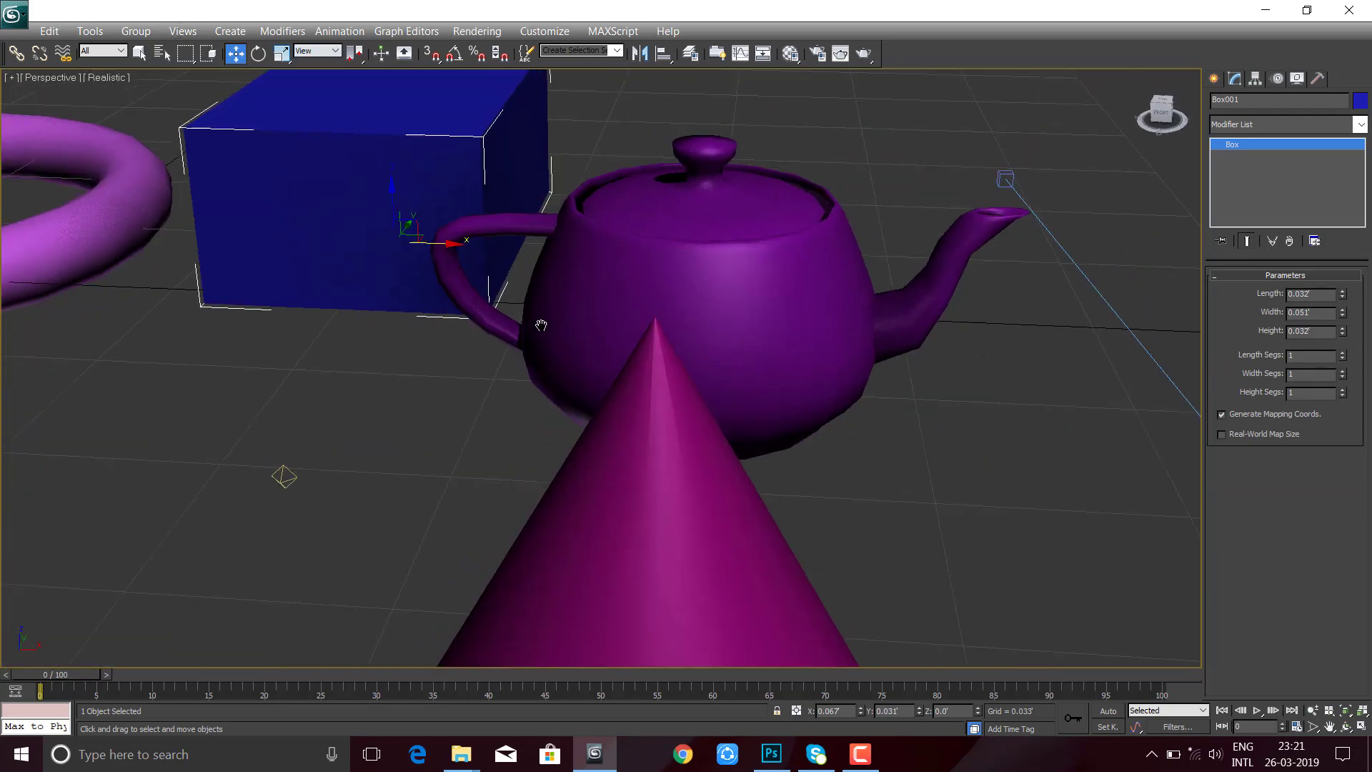
scroll(541, 325, "down", 2)
middle_click_drag(521, 272, 500, 307, "alt")
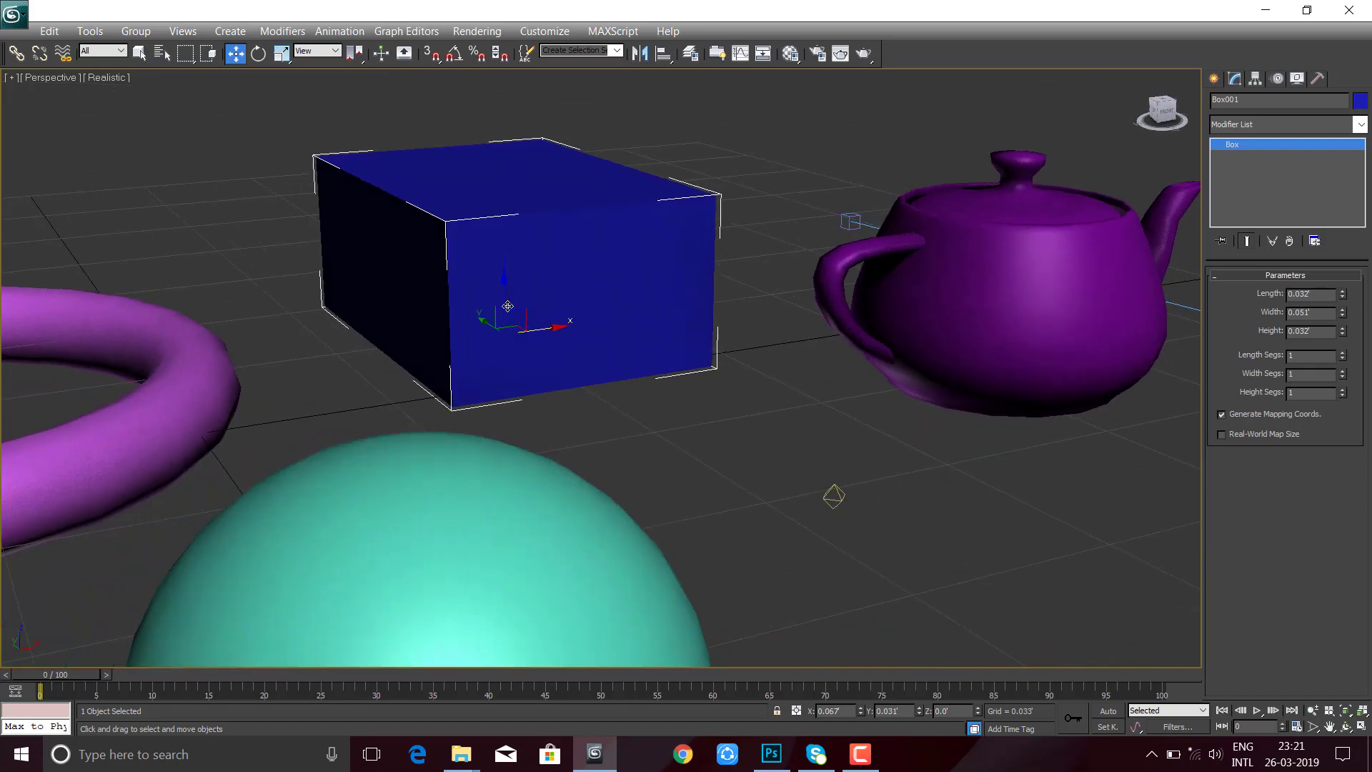
- Enable Affect Pivot Only in Hierarchy > Pivot and apply Center to Object on Box001
left_click(1215, 81)
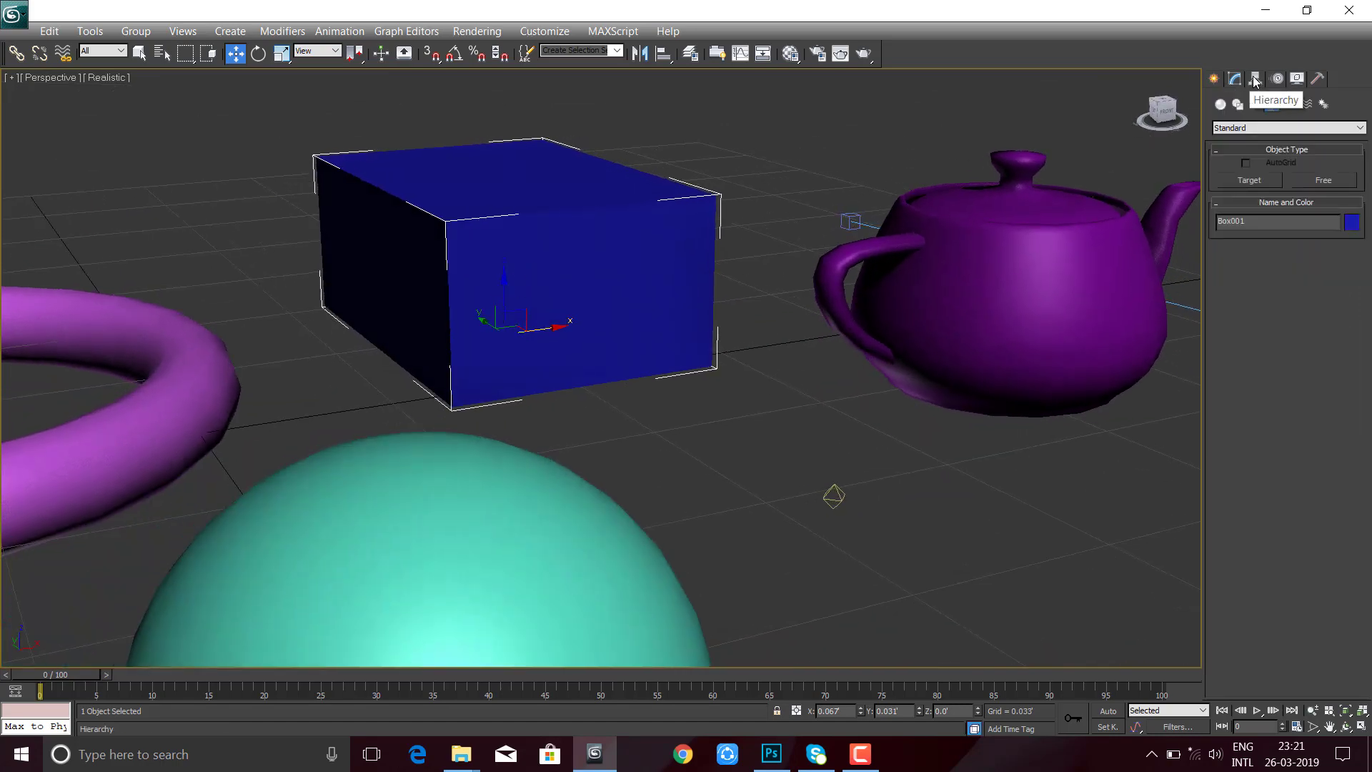
left_click(1256, 79)
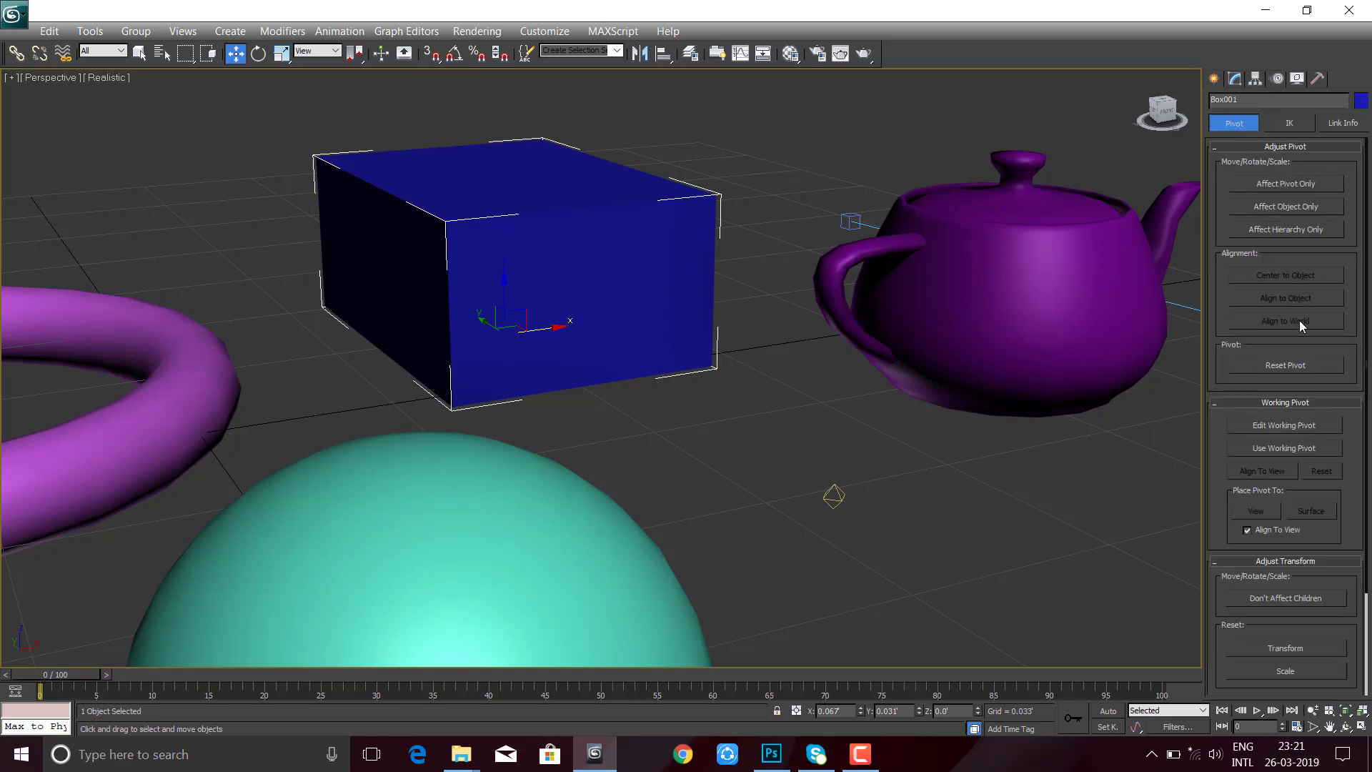
left_click(1271, 185)
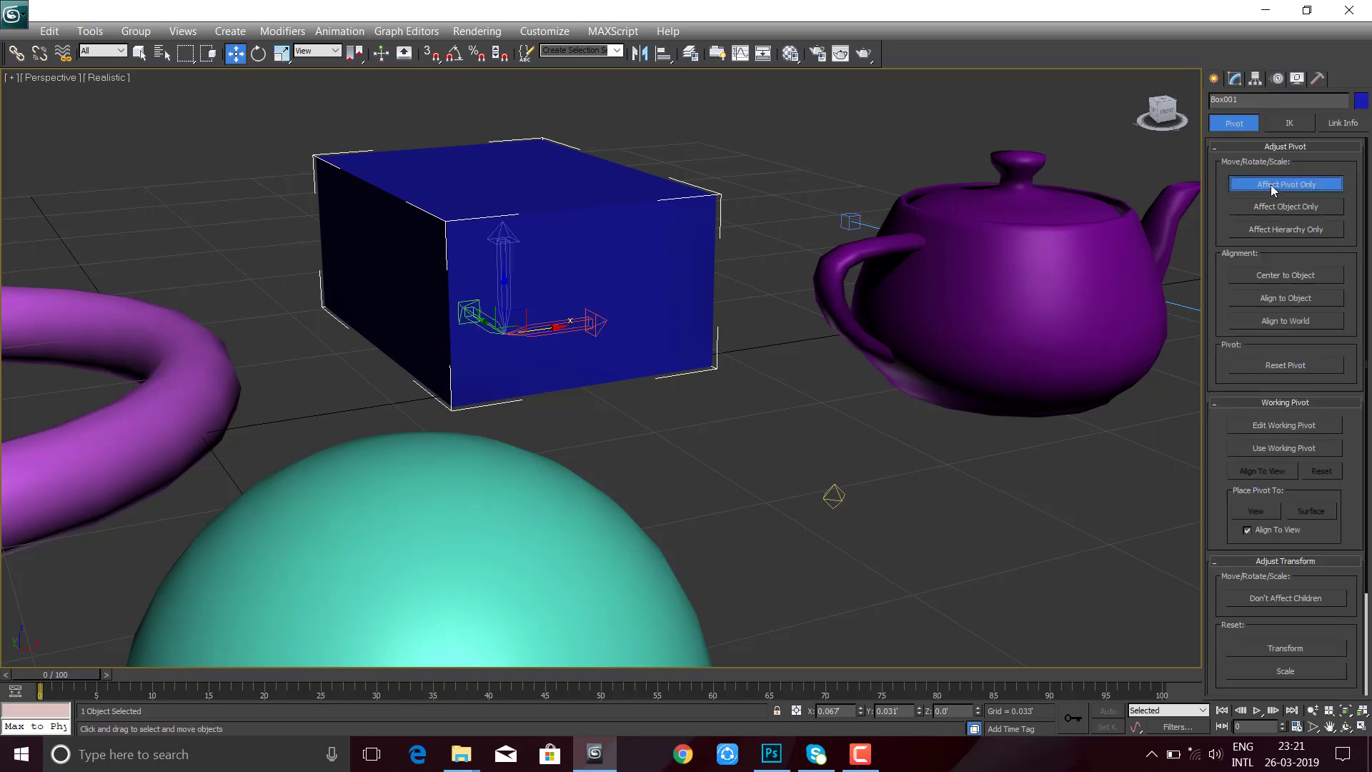
left_click(1271, 186)
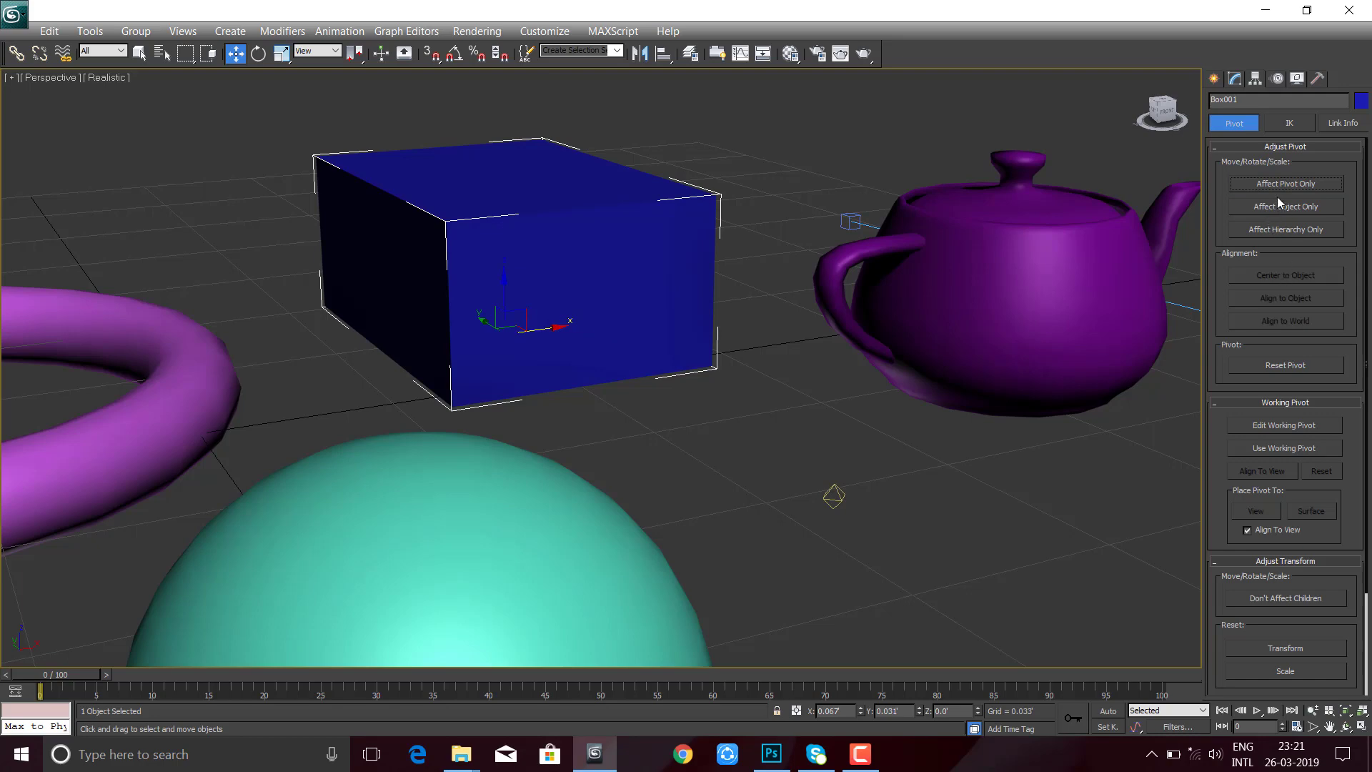
left_click(1284, 183)
left_click(1284, 275)
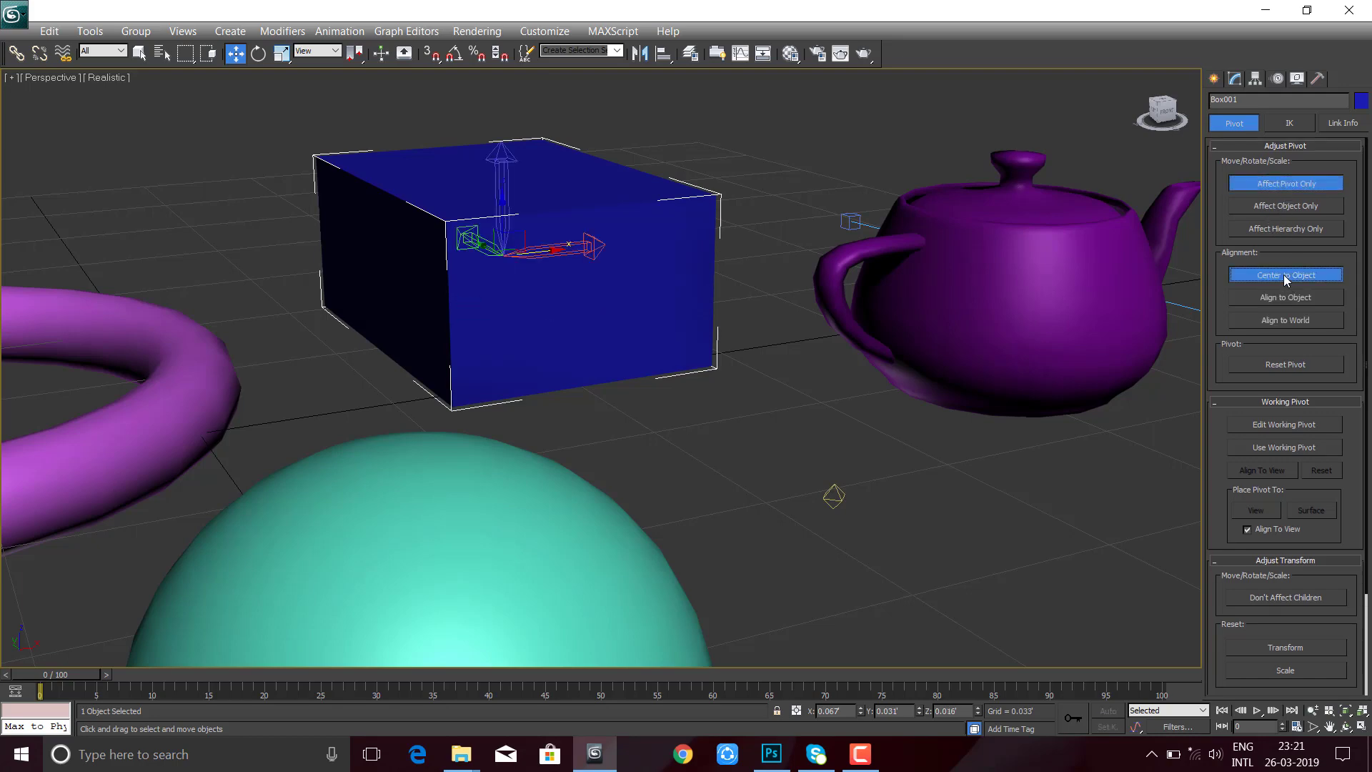
middle_click_drag(666, 358, 897, 384, "alt")
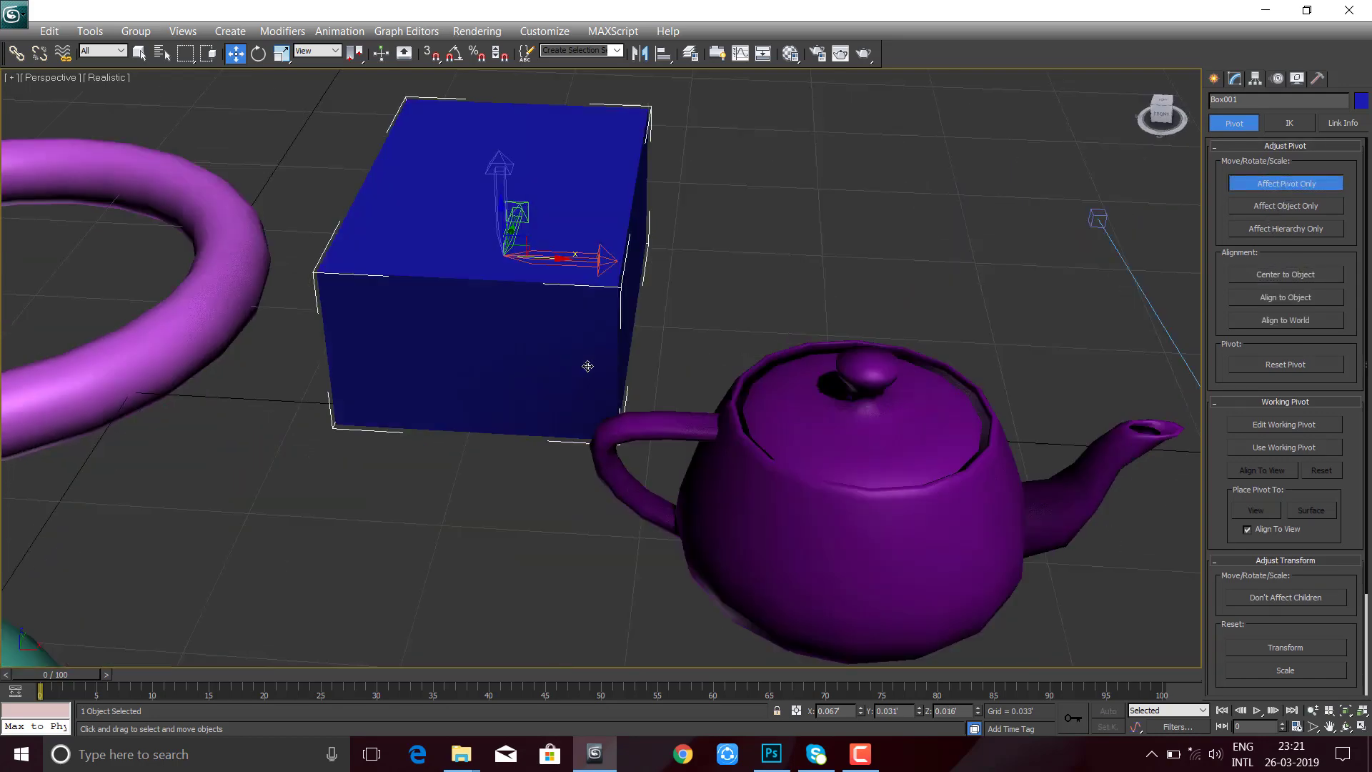
left_click(1234, 78)
left_click(328, 50)
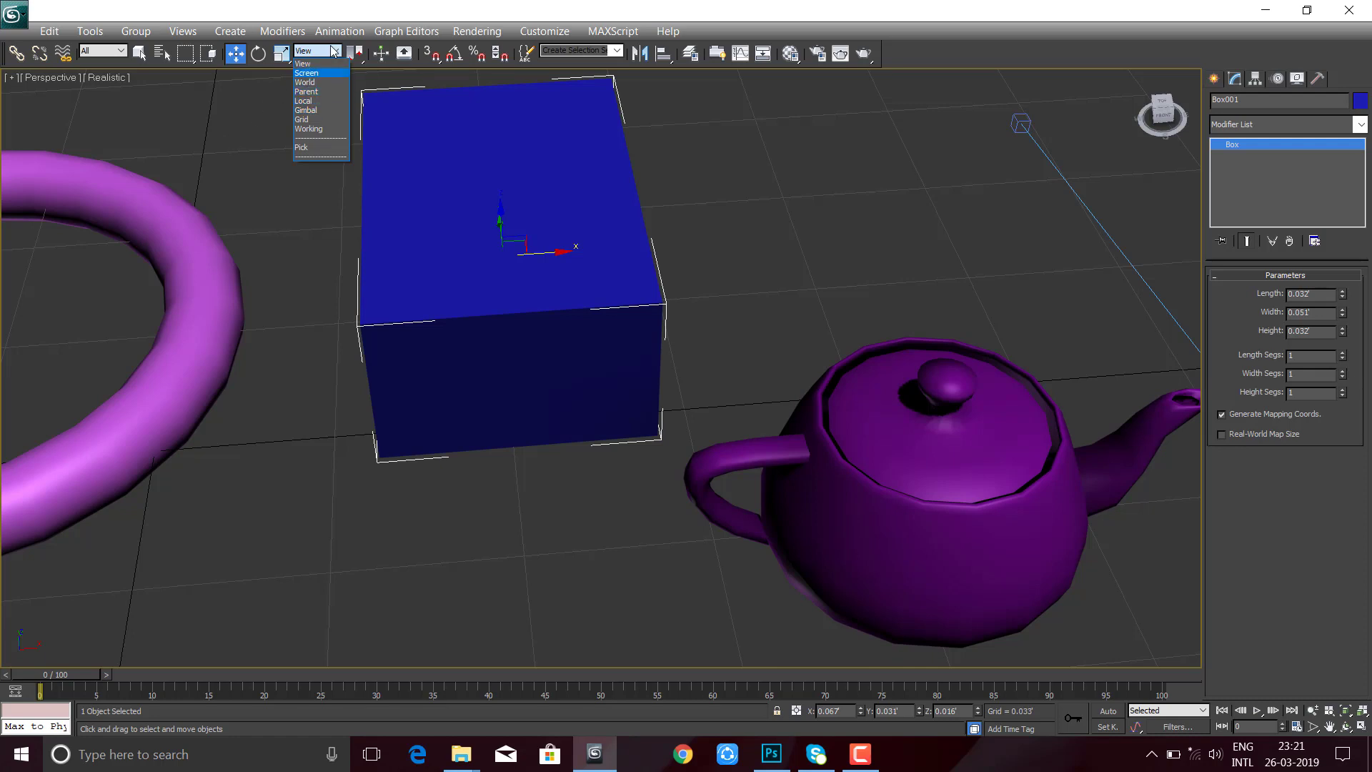
left_click(689, 305)
mouse_move(560, 304)
middle_mouse_down("alt")
mouse_move(512, 306)
mouse_move(469, 398)
mouse_move(582, 297)
mouse_move(544, 332)
mouse_move(410, 144)
middle_mouse_up("alt")
left_click(409, 144)
left_click(314, 51)
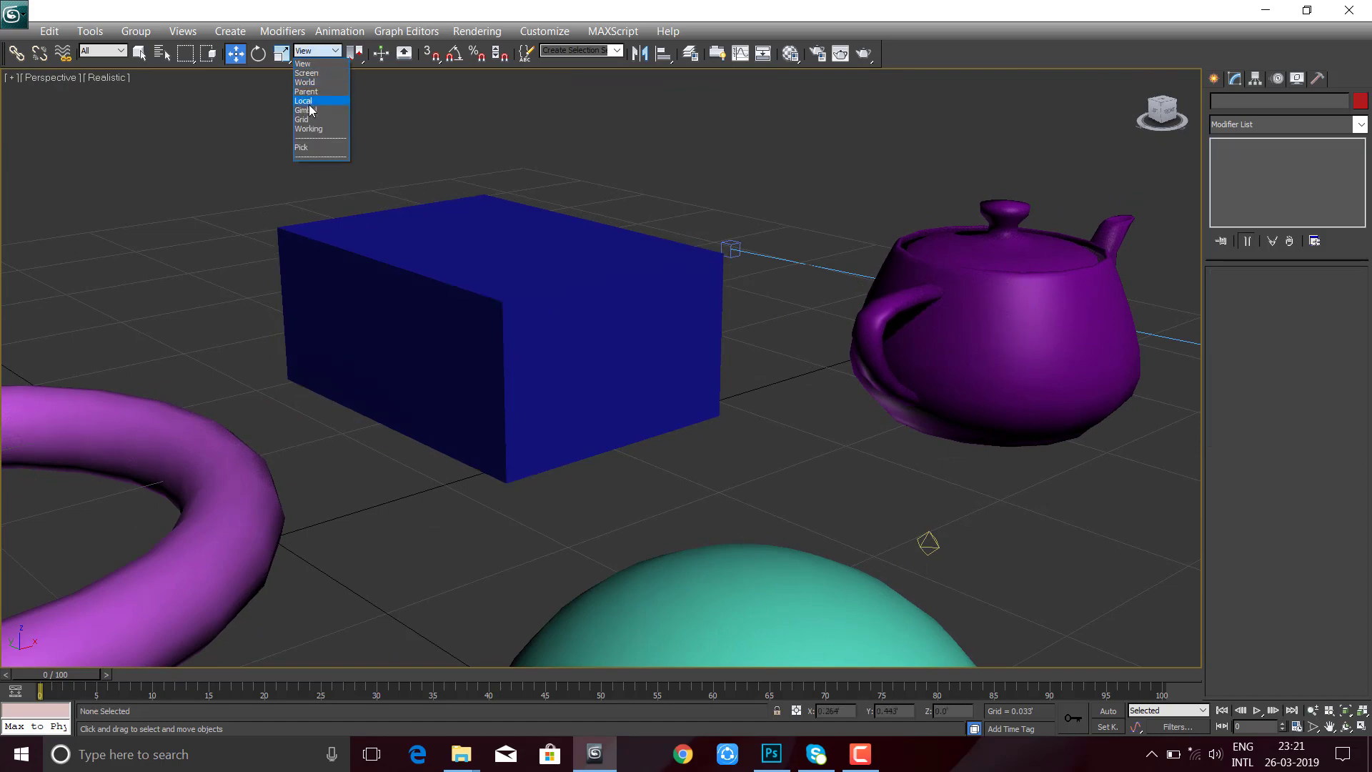
left_click(542, 251)
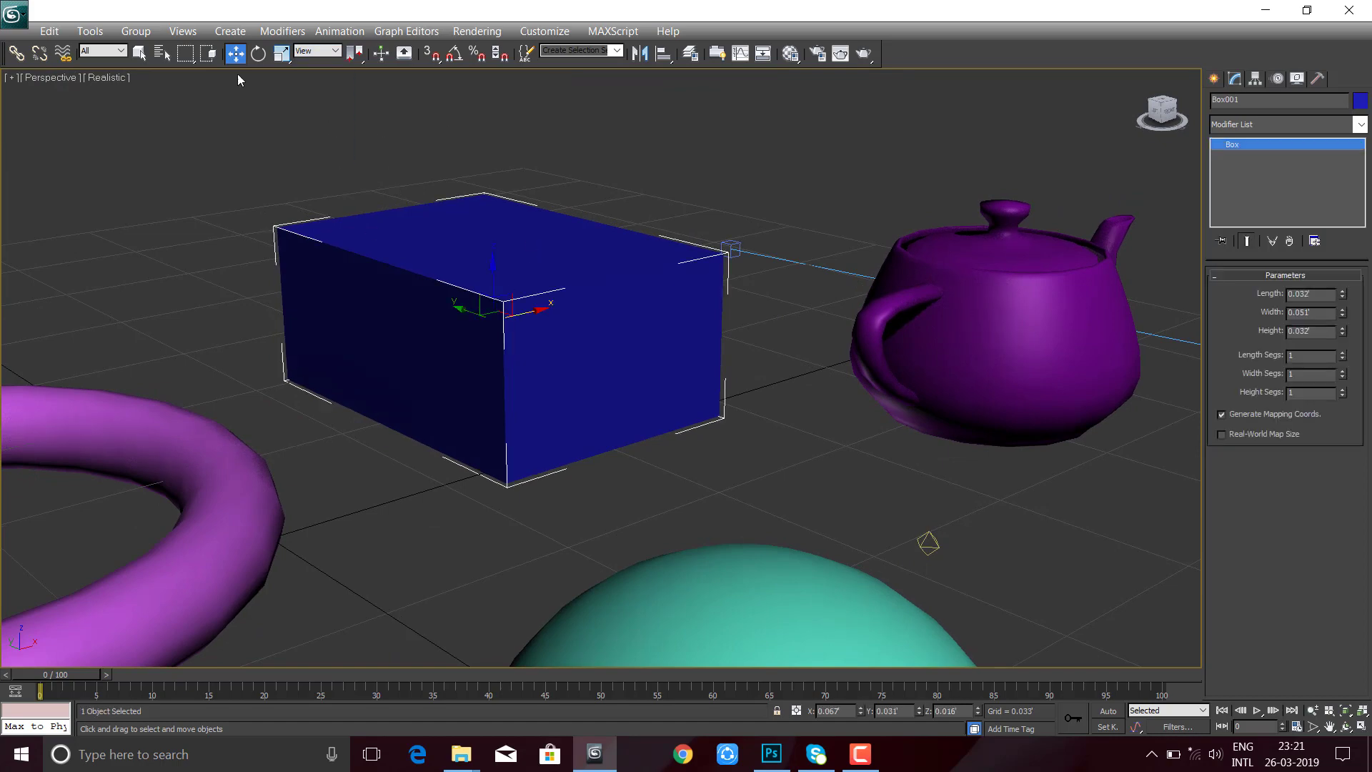
left_click(327, 53)
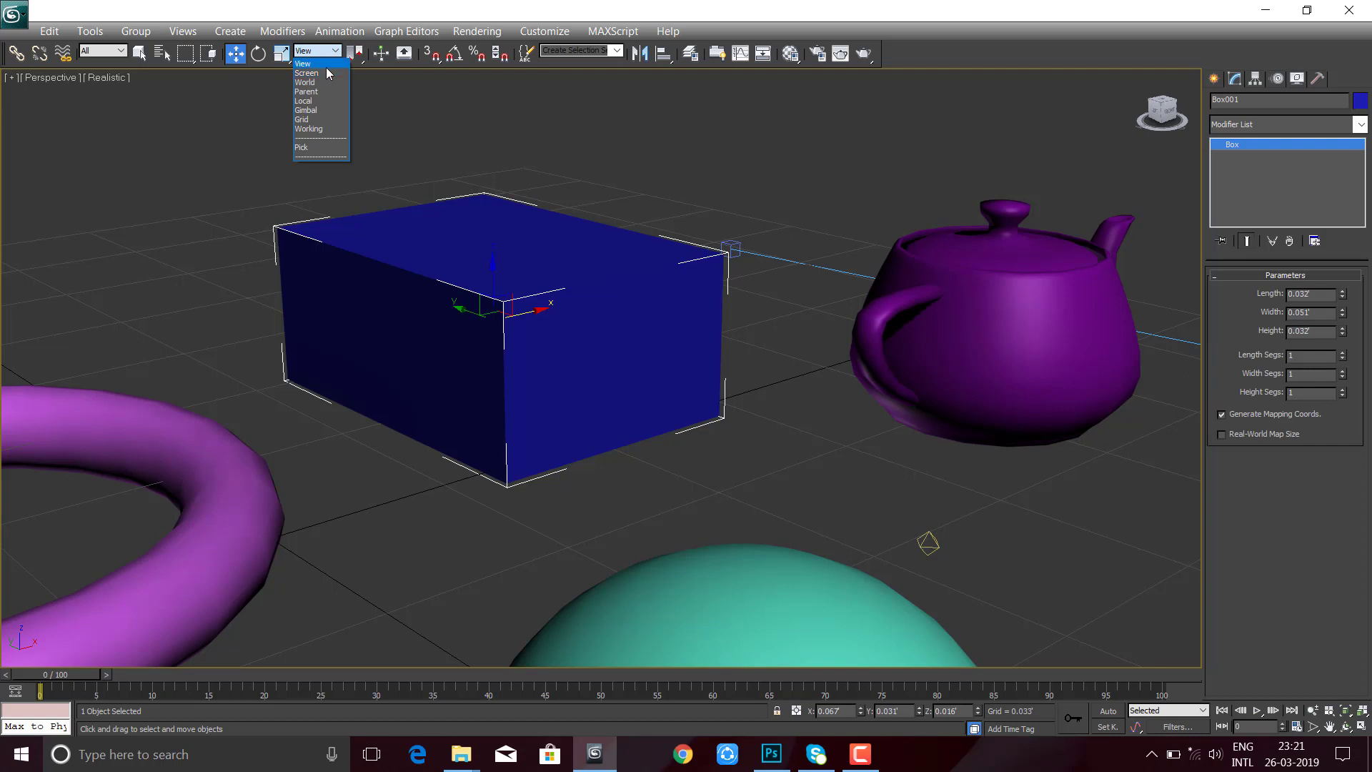
left_click(521, 164)
middle_click_drag(576, 374, 610, 362, "alt")
left_click(610, 362)
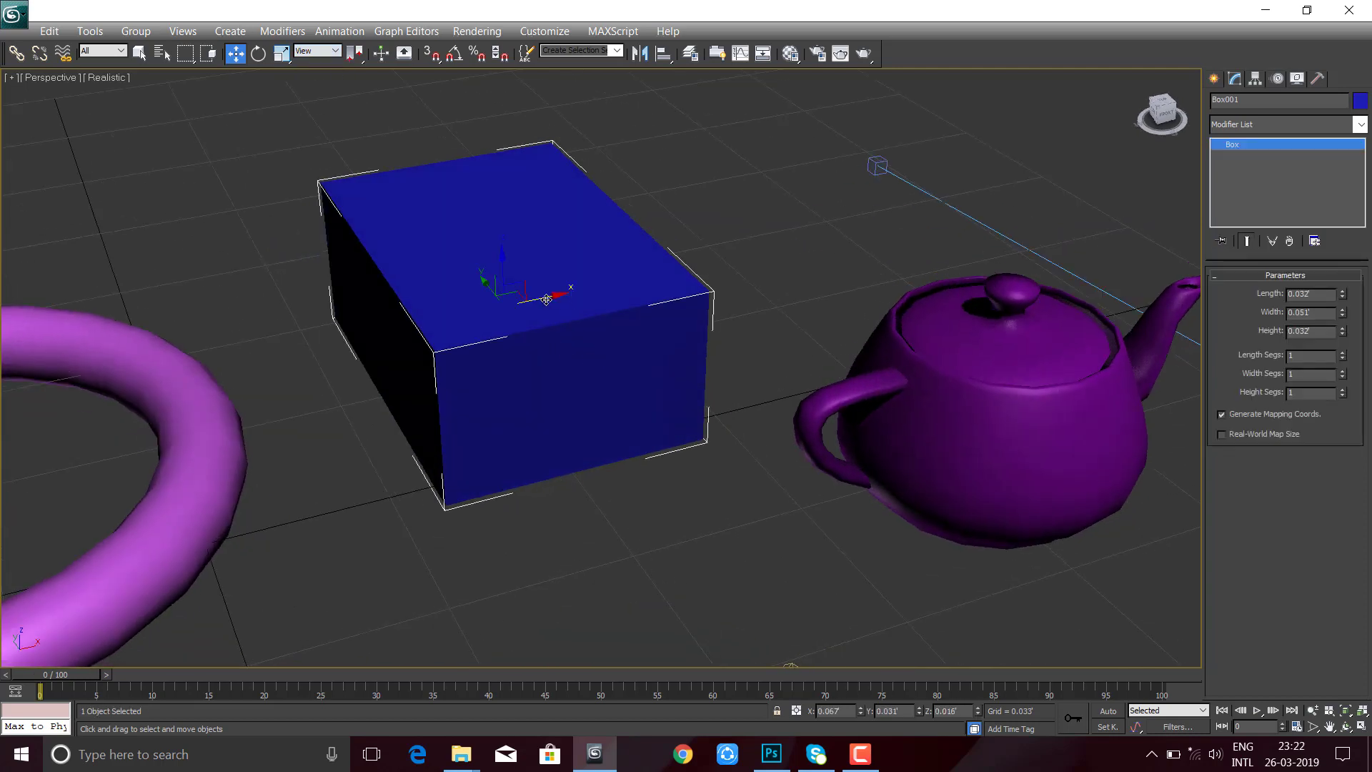
middle_click_drag(571, 296, 635, 289, "alt")
left_click_drag(635, 289, 1041, 184)
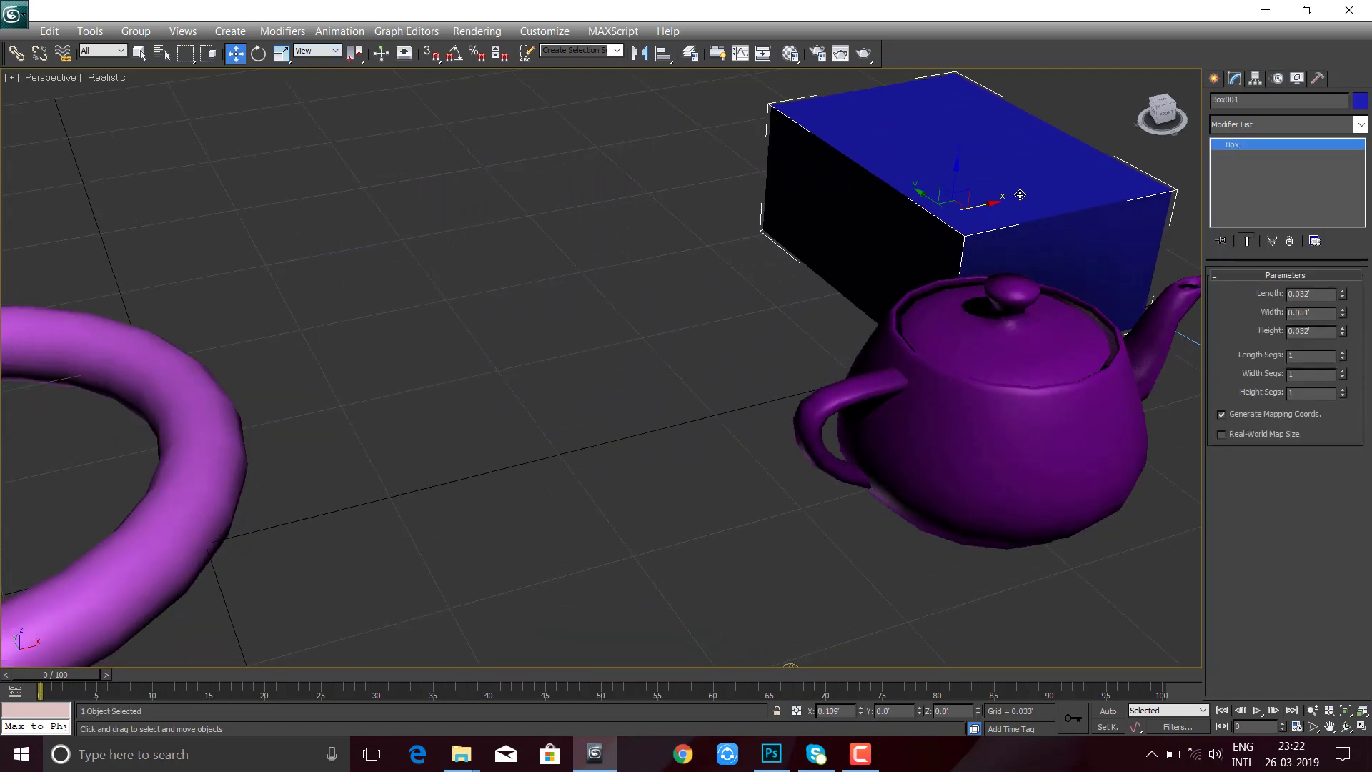
key("ctrl+z")
key("shift+z")
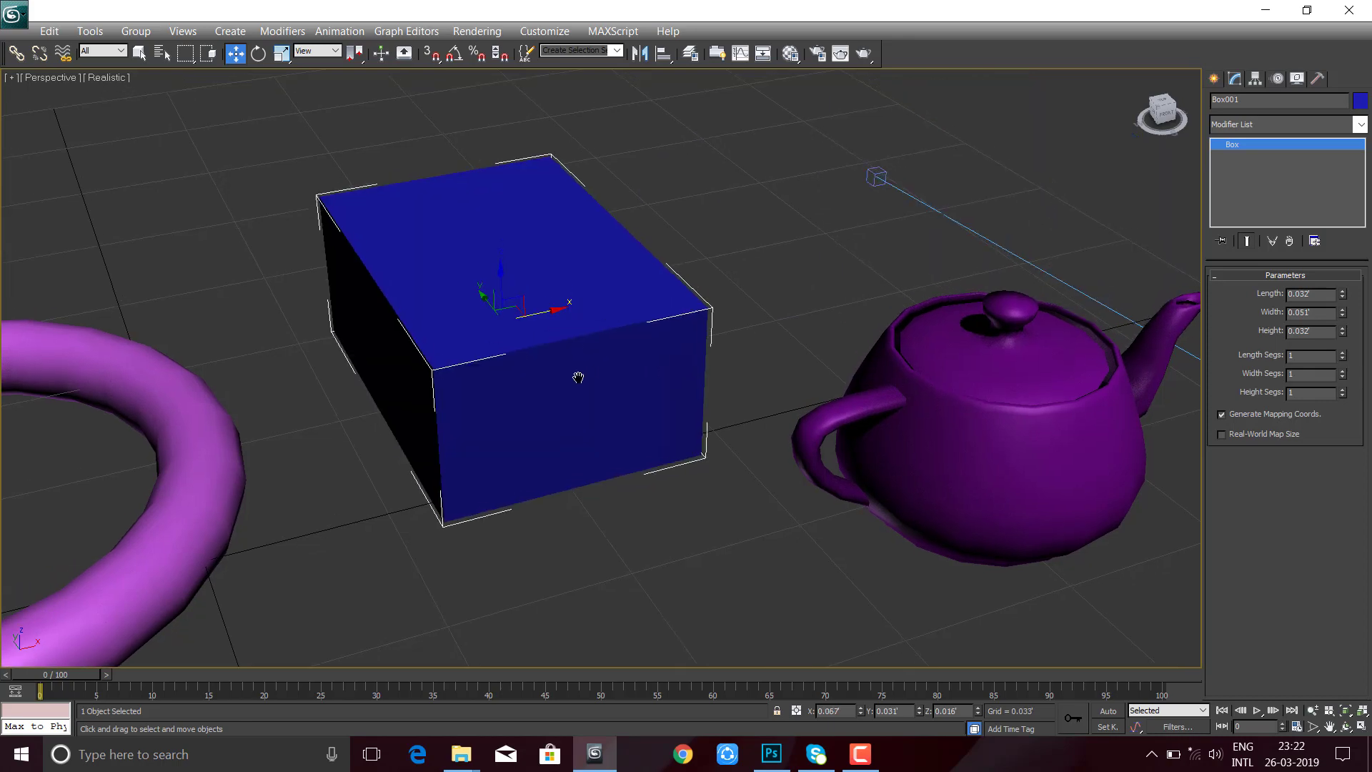
key("shift+z")
key("super")
key("Escape")
mouse_move(713, 156)
middle_mouse_down()
mouse_move(719, 251)
mouse_move(702, 275)
middle_mouse_up()
scroll(703, 276, "down", 2)
scroll(689, 374, "down", 5)
left_click(637, 315)
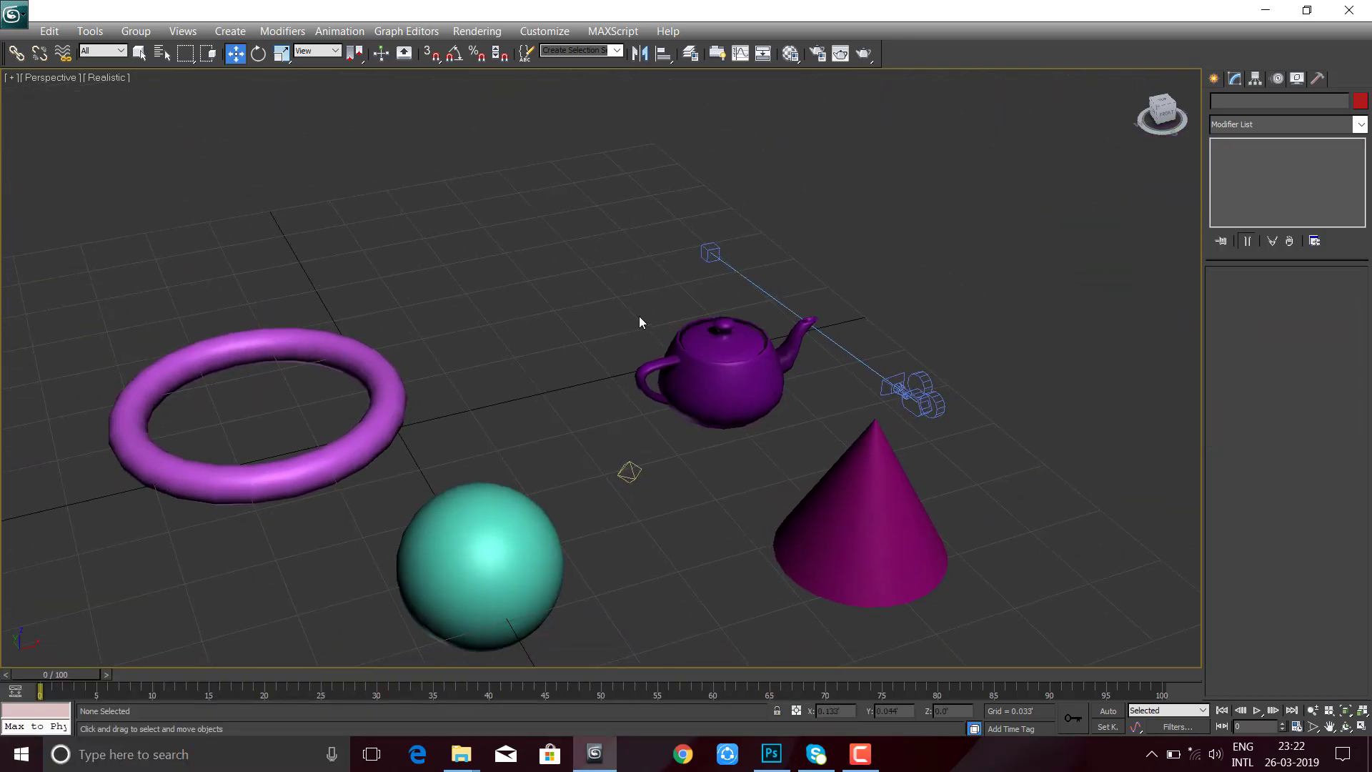
key("ctrl+z")
key("ctrl+y")
key("ctrl+z")
scroll(579, 323, "down", 5)
scroll(572, 333, "up", 2)
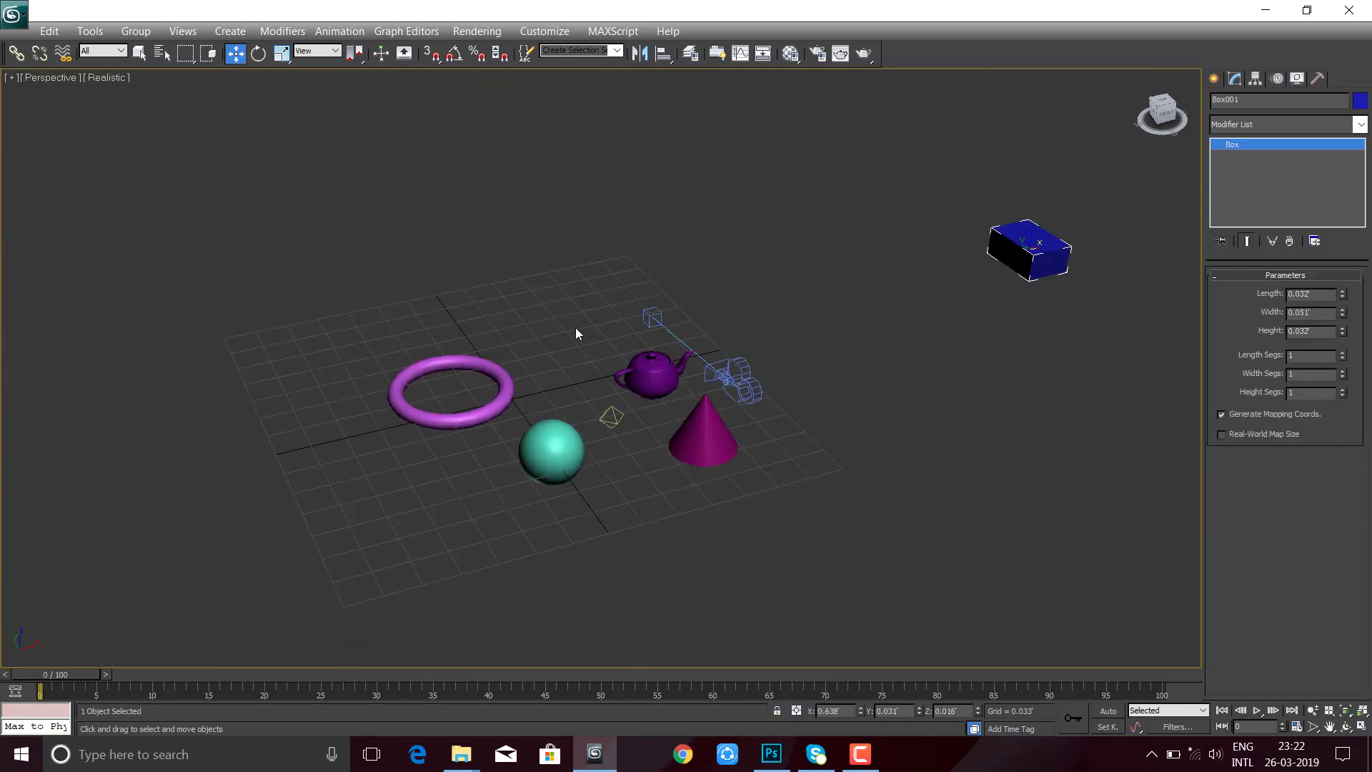
key("ctrl+z")
key("ctrl+z")
left_click(585, 299)
scroll(589, 357, "up", 3)
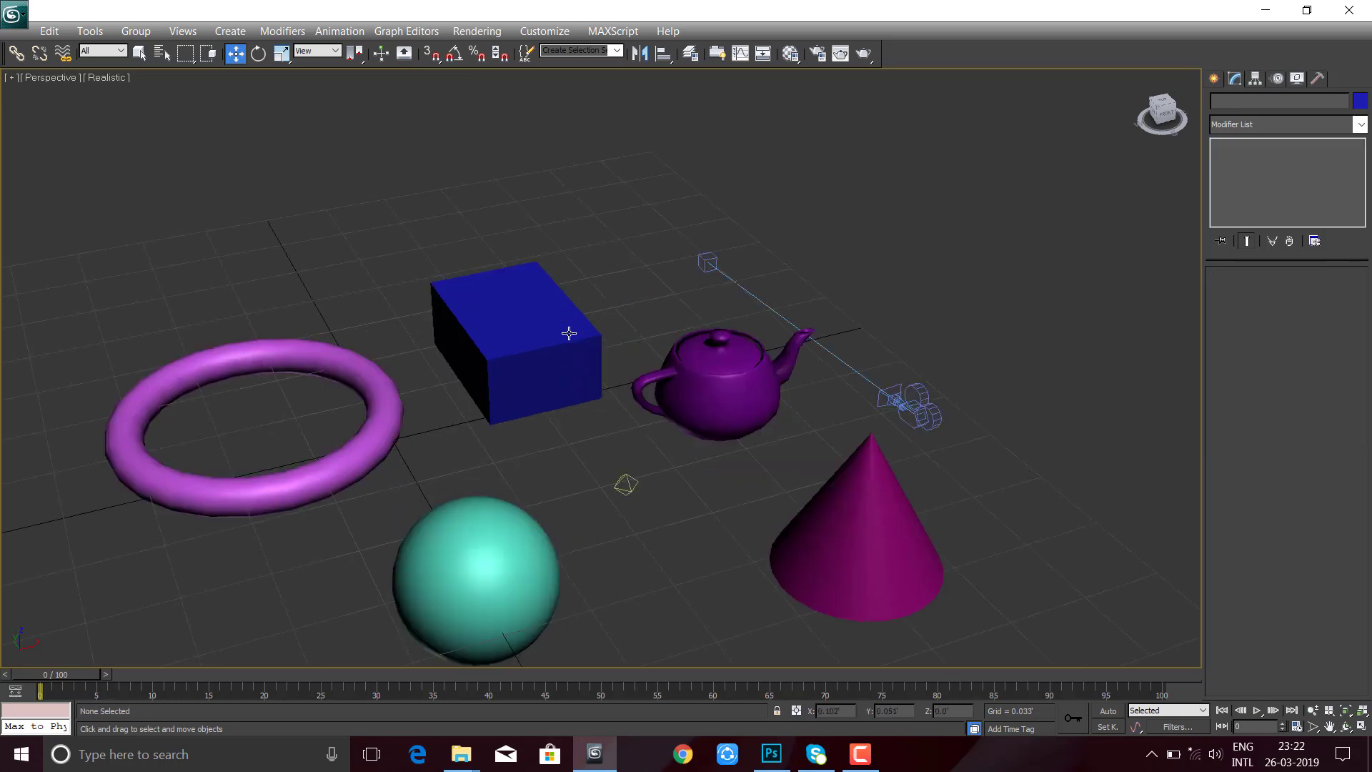
scroll(575, 372, "up", 3)
left_click(481, 300)
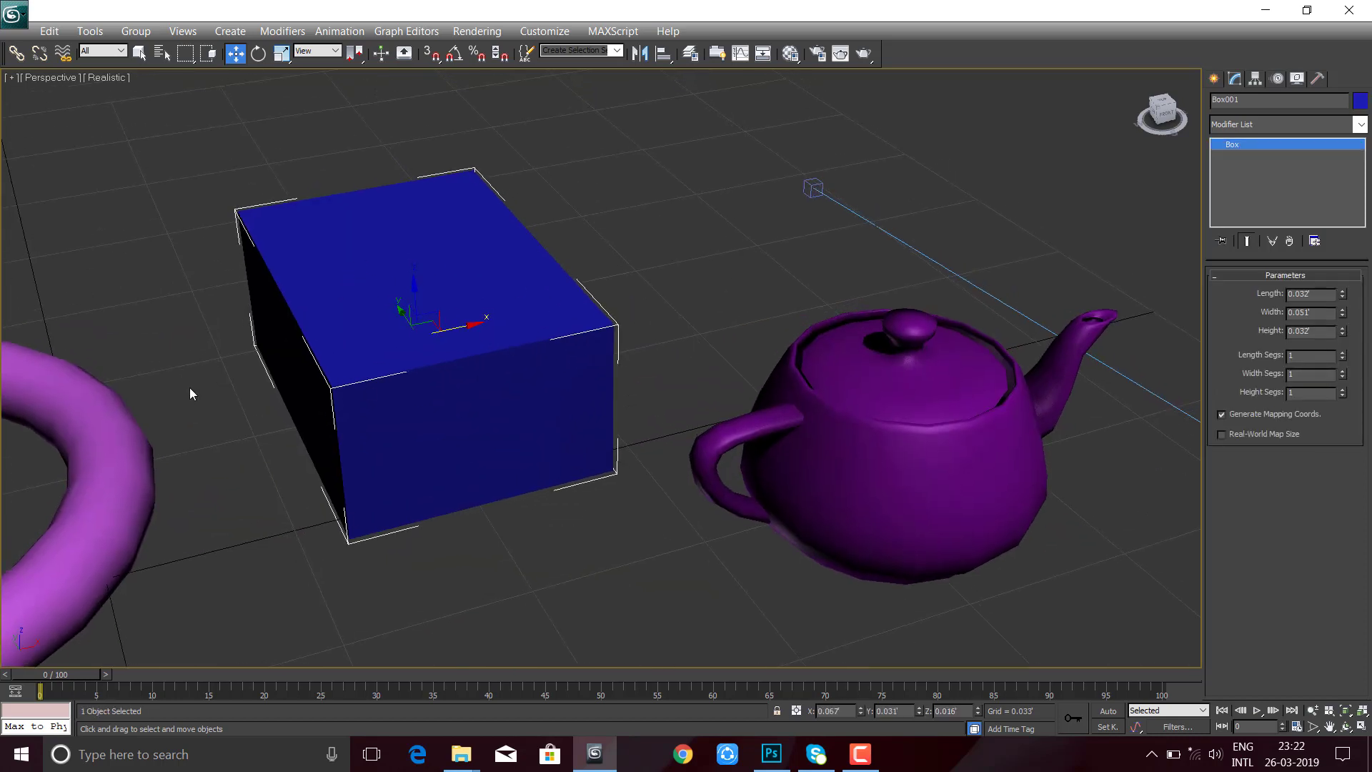
left_click(318, 51)
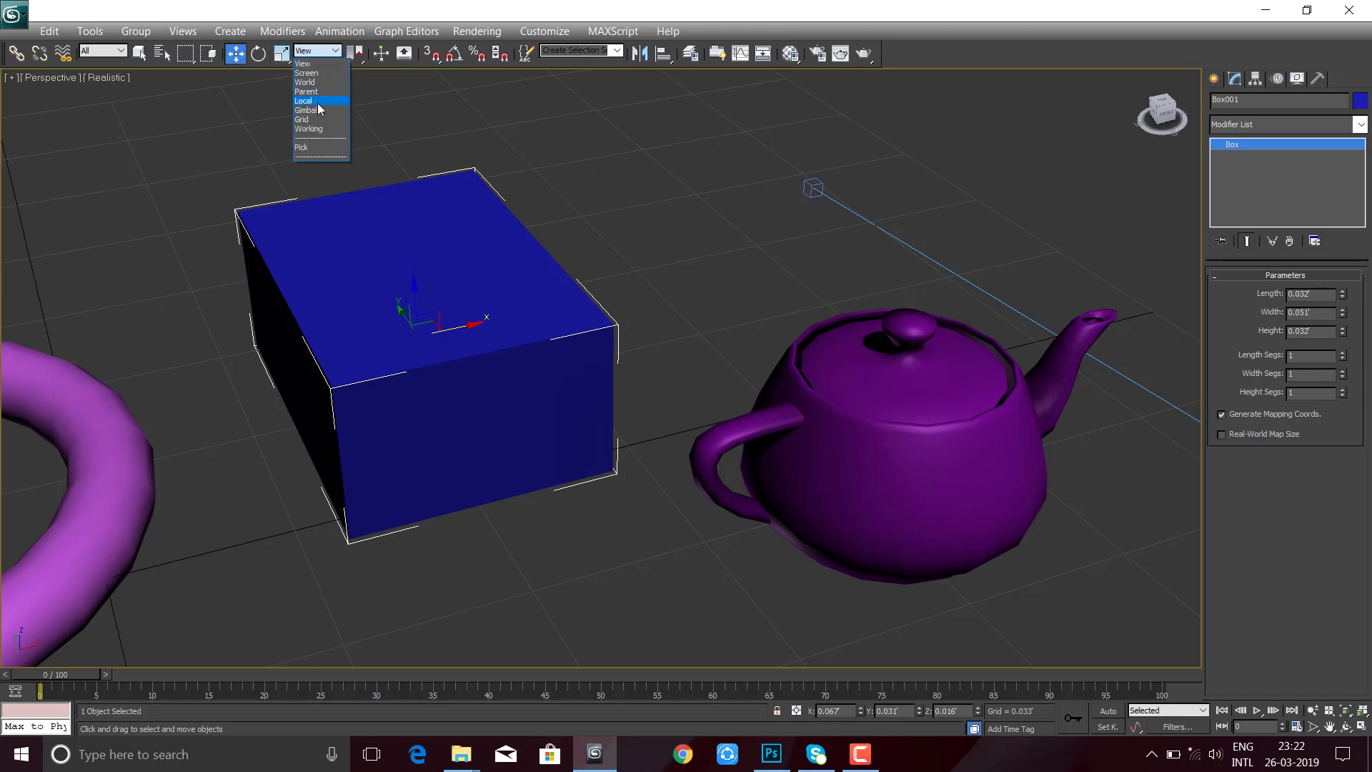
left_click(322, 66)
left_click(323, 102)
left_click(318, 52)
left_click(323, 63)
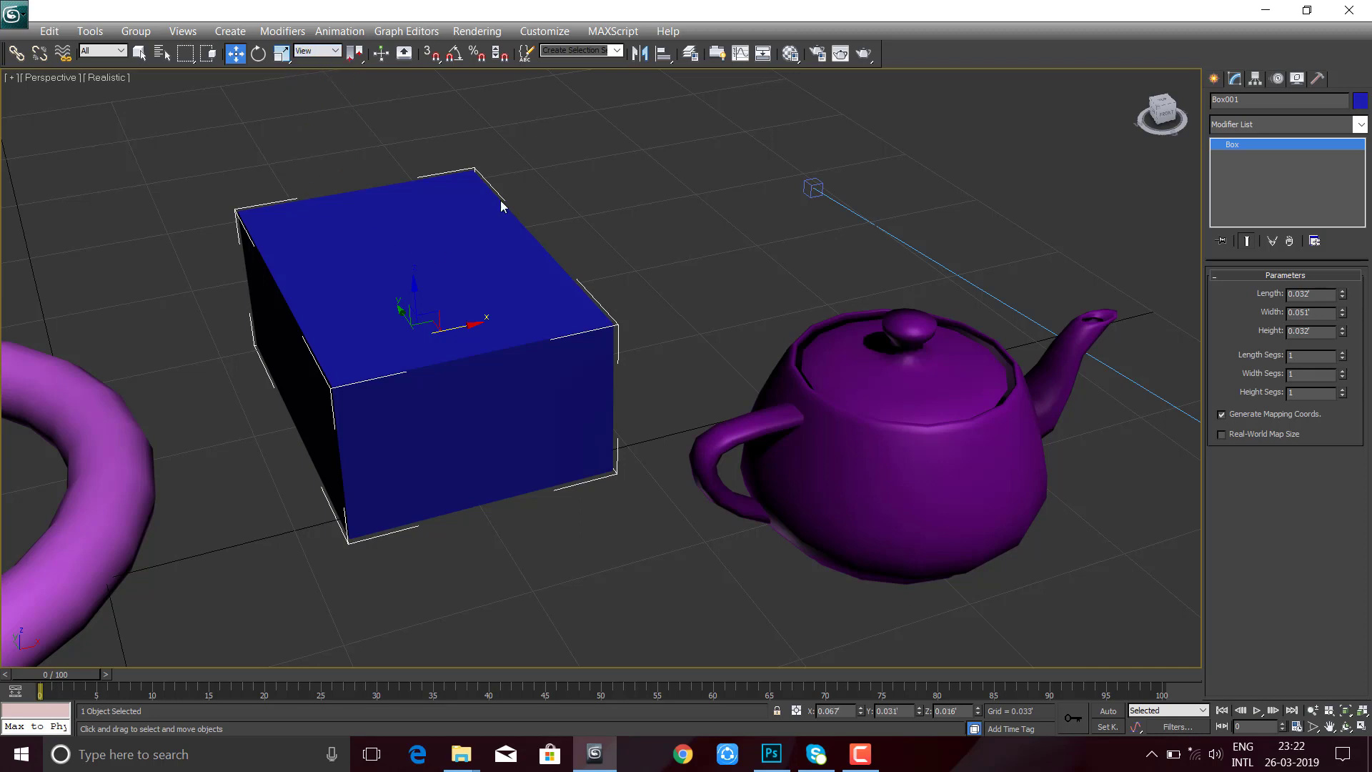
scroll(356, 251, "down", 3)
left_click(607, 205)
scroll(478, 309, "up", 3)
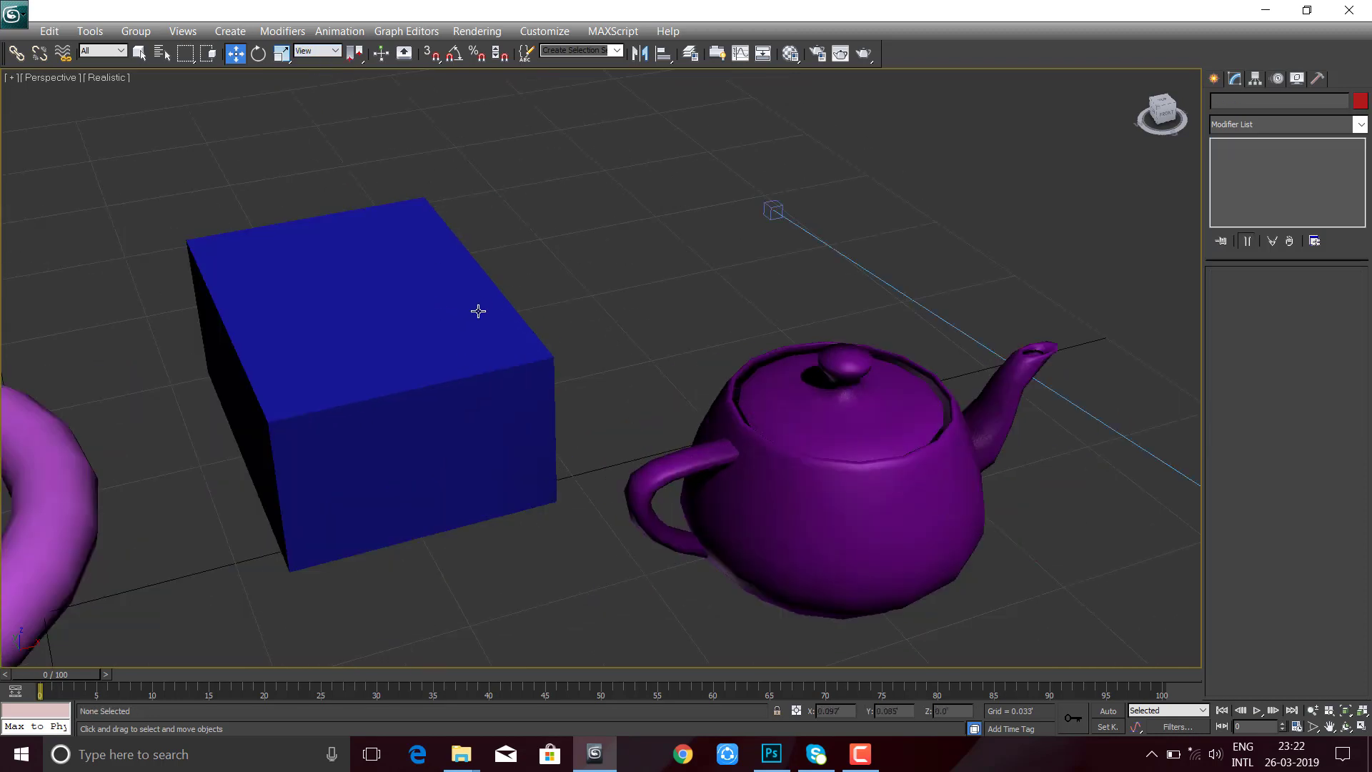
scroll(355, 308, "up", 2)
left_click(355, 308)
left_click(320, 53)
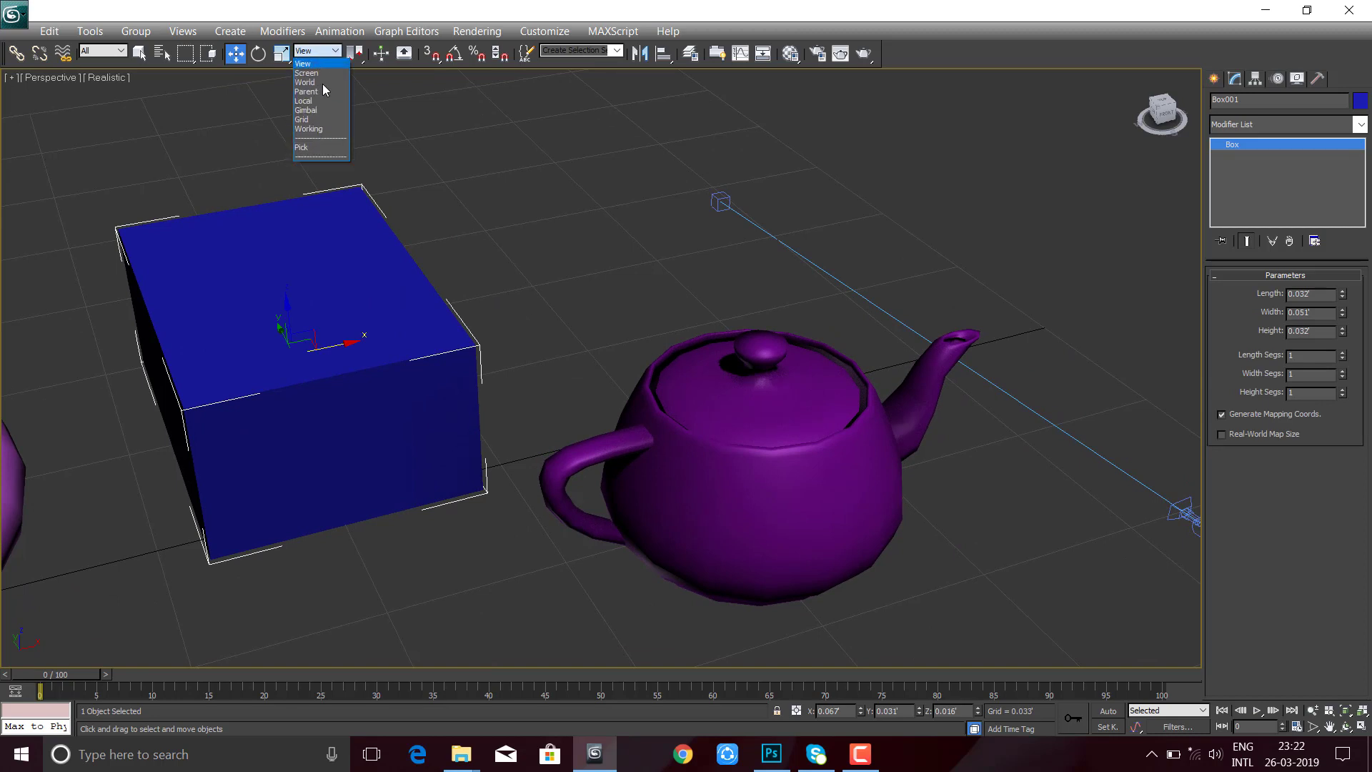
left_click(323, 49)
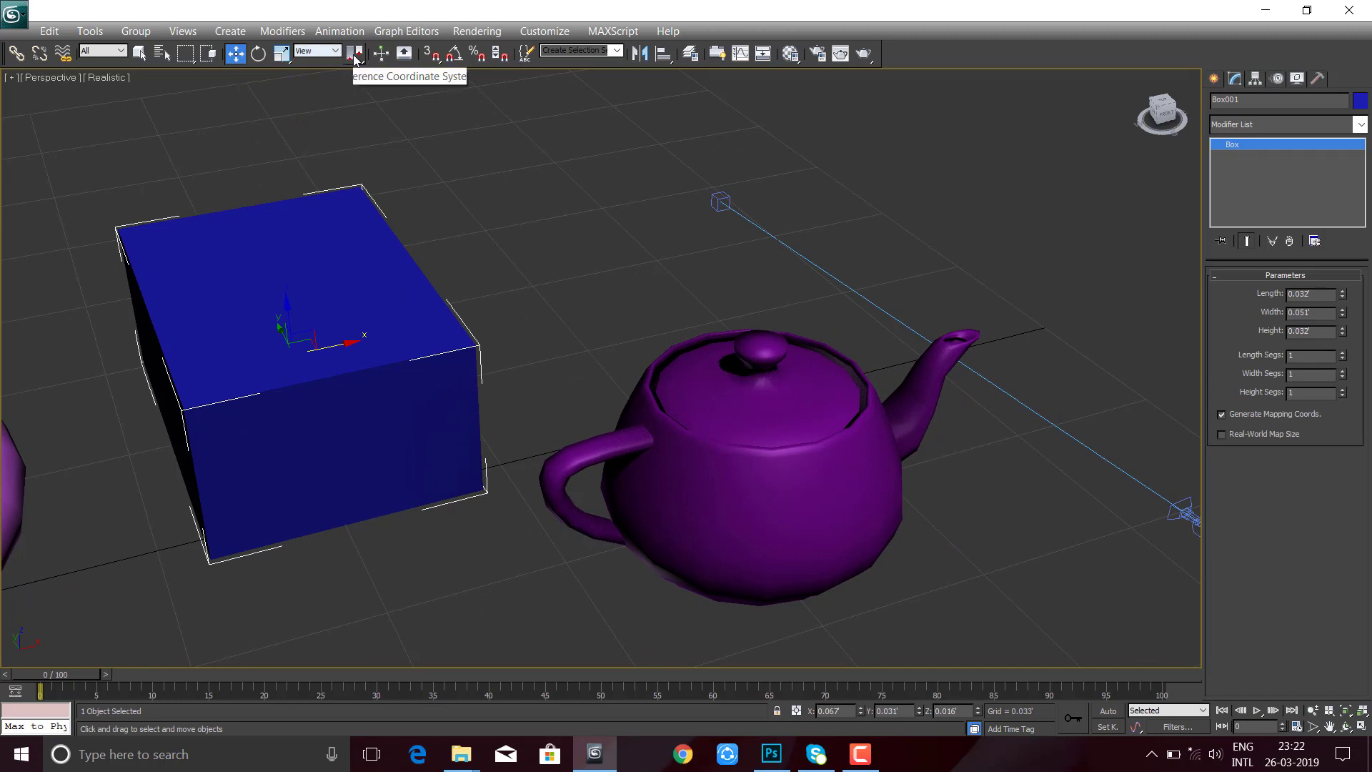
left_click_drag(354, 58, 359, 91)
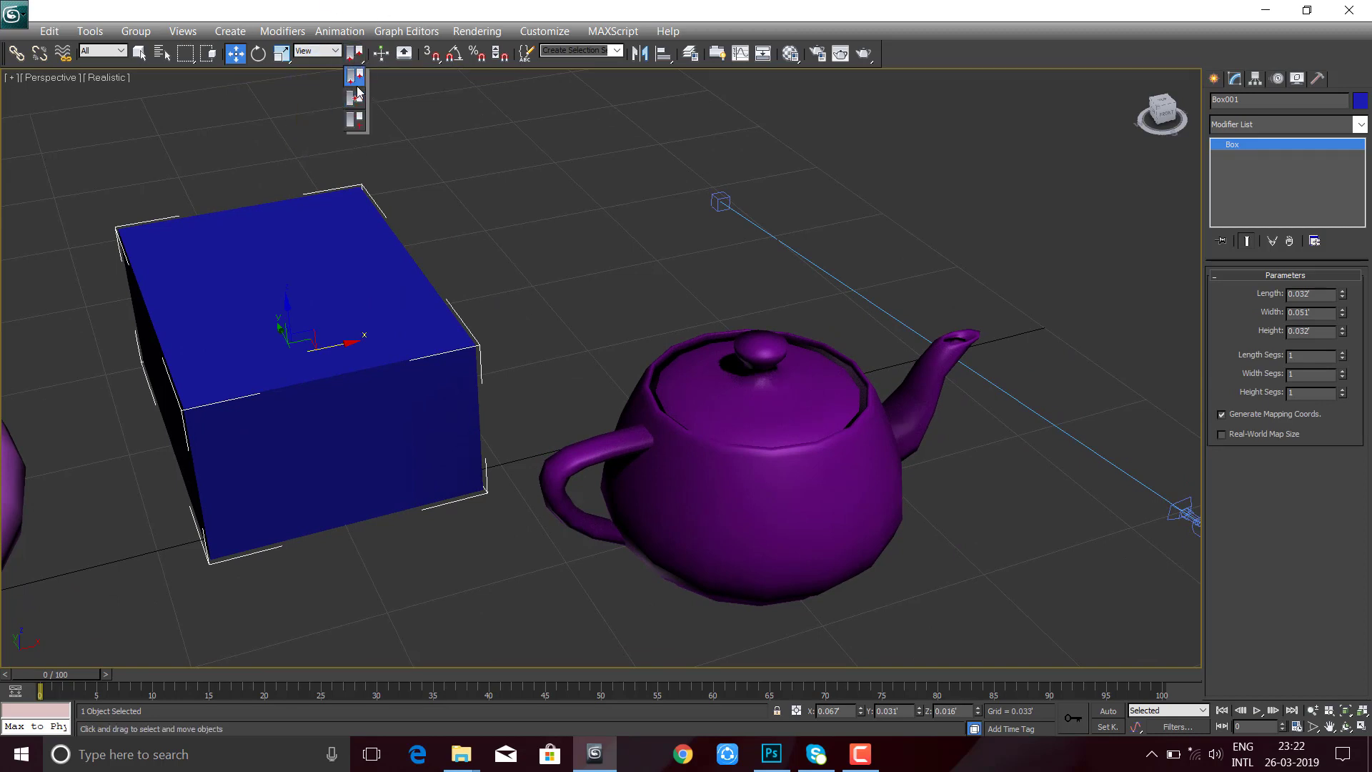
left_click(359, 87)
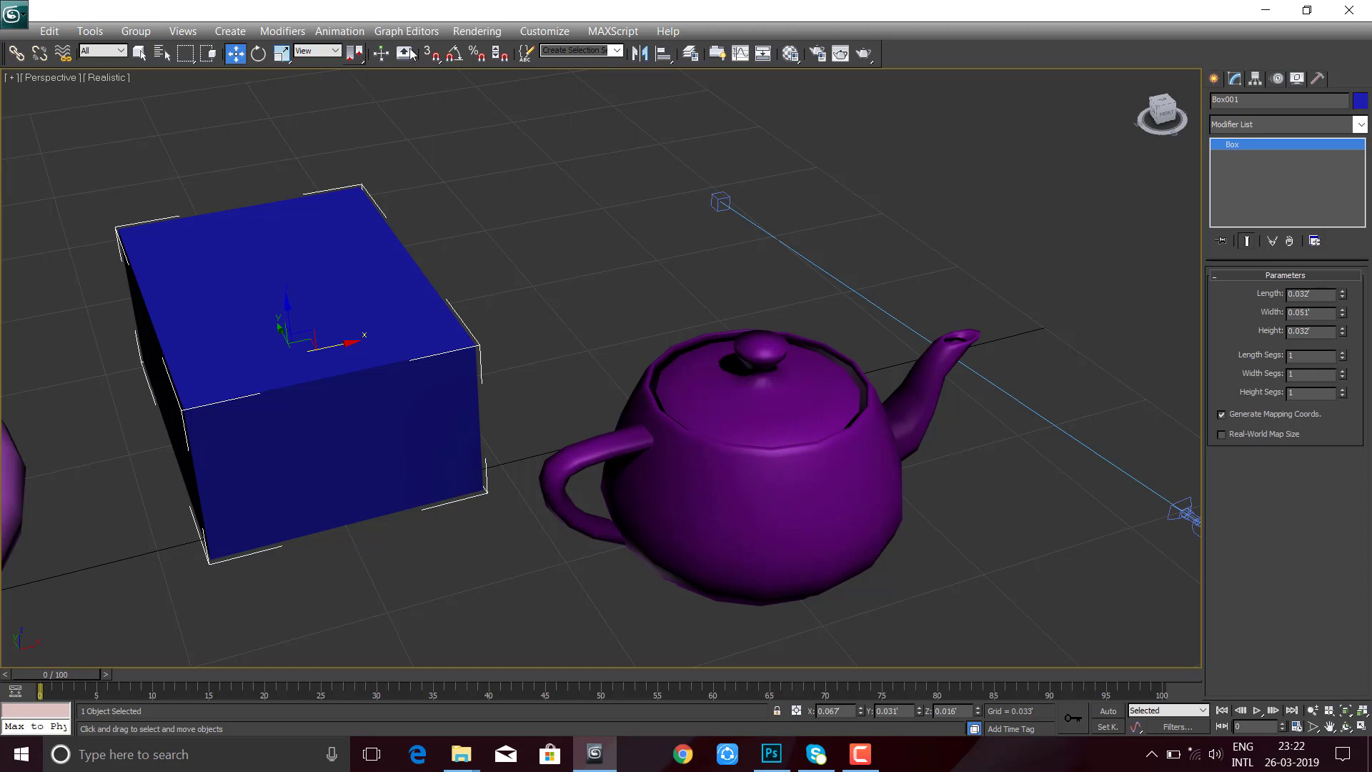
mouse_move(361, 58)
left_mouse_down()
mouse_move(361, 120)
mouse_move(357, 109)
left_mouse_up()
left_click_drag(359, 57, 359, 81)
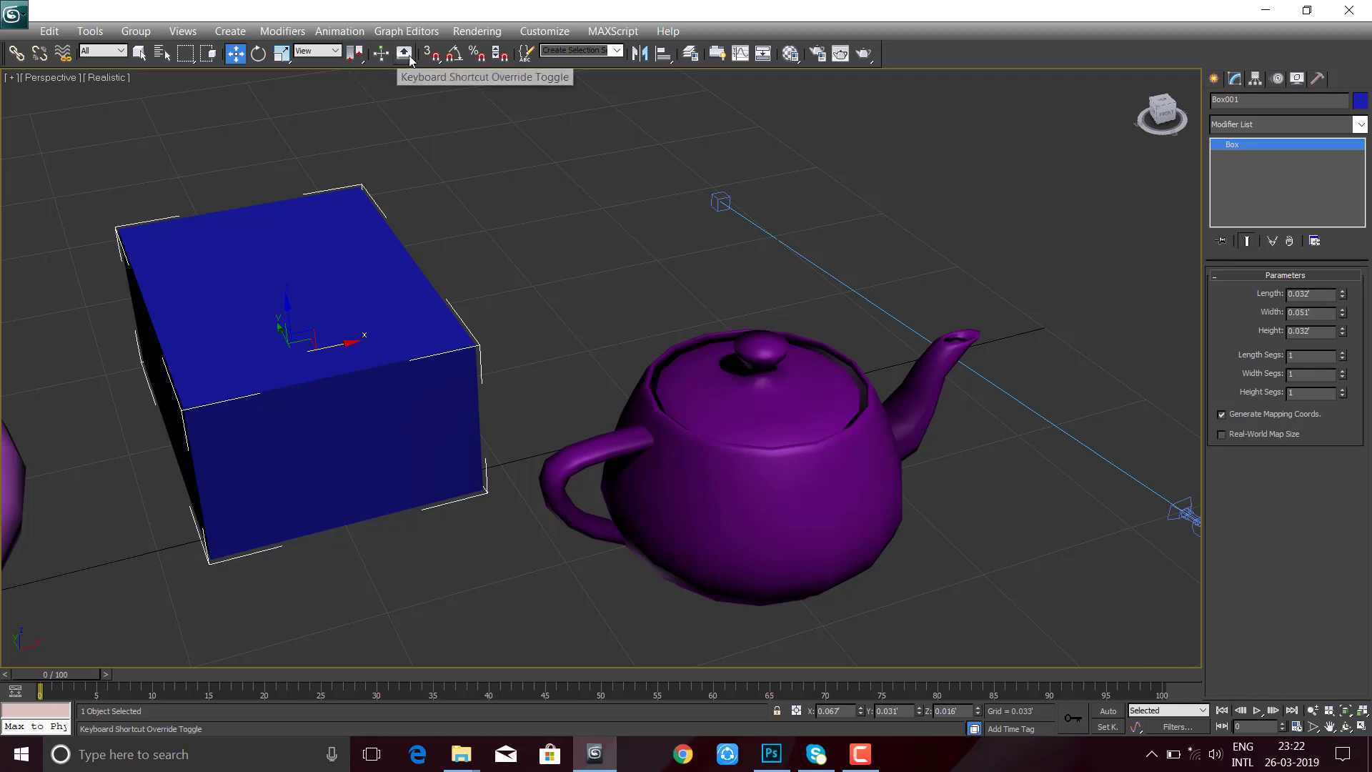
- With snaps on, snap the blue box beside the teapot, then open Grid and Snap Settings
left_click(434, 56)
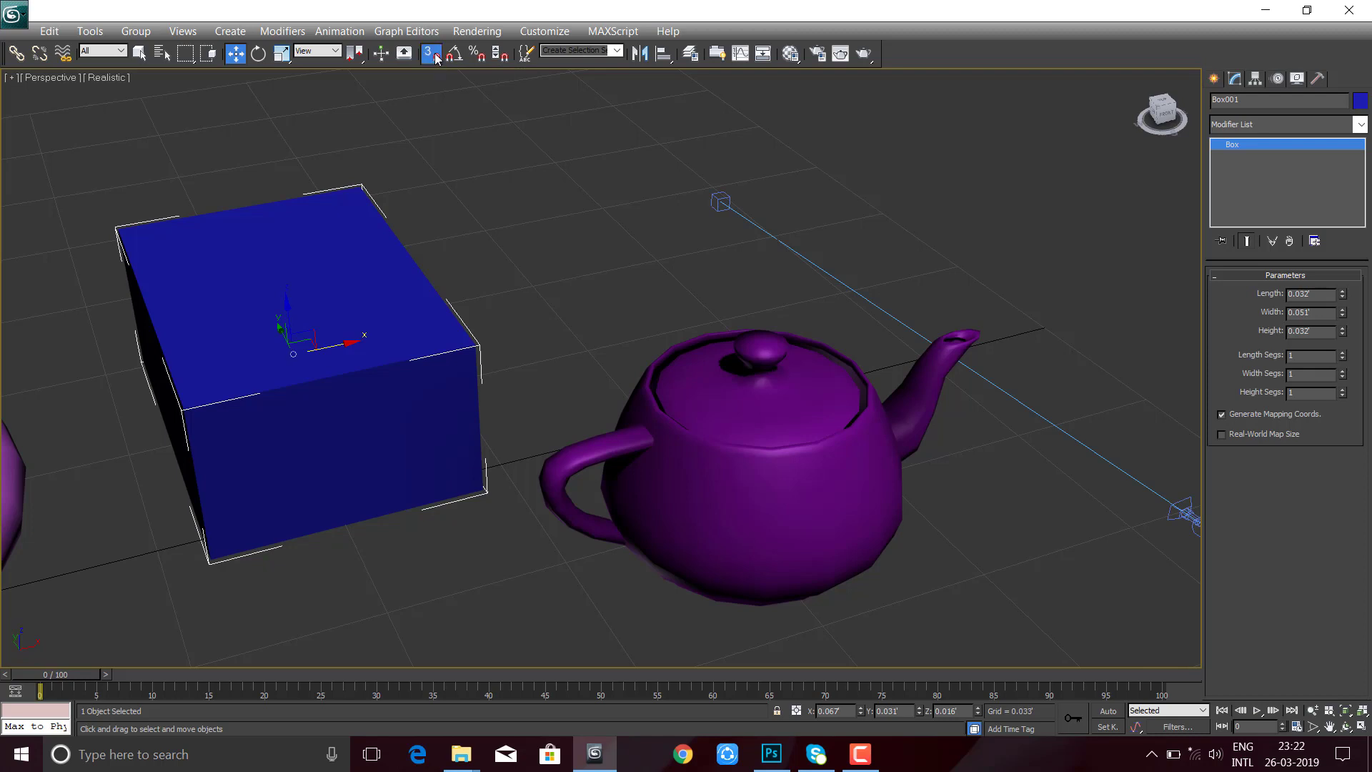
middle_click_drag(331, 380, 398, 358)
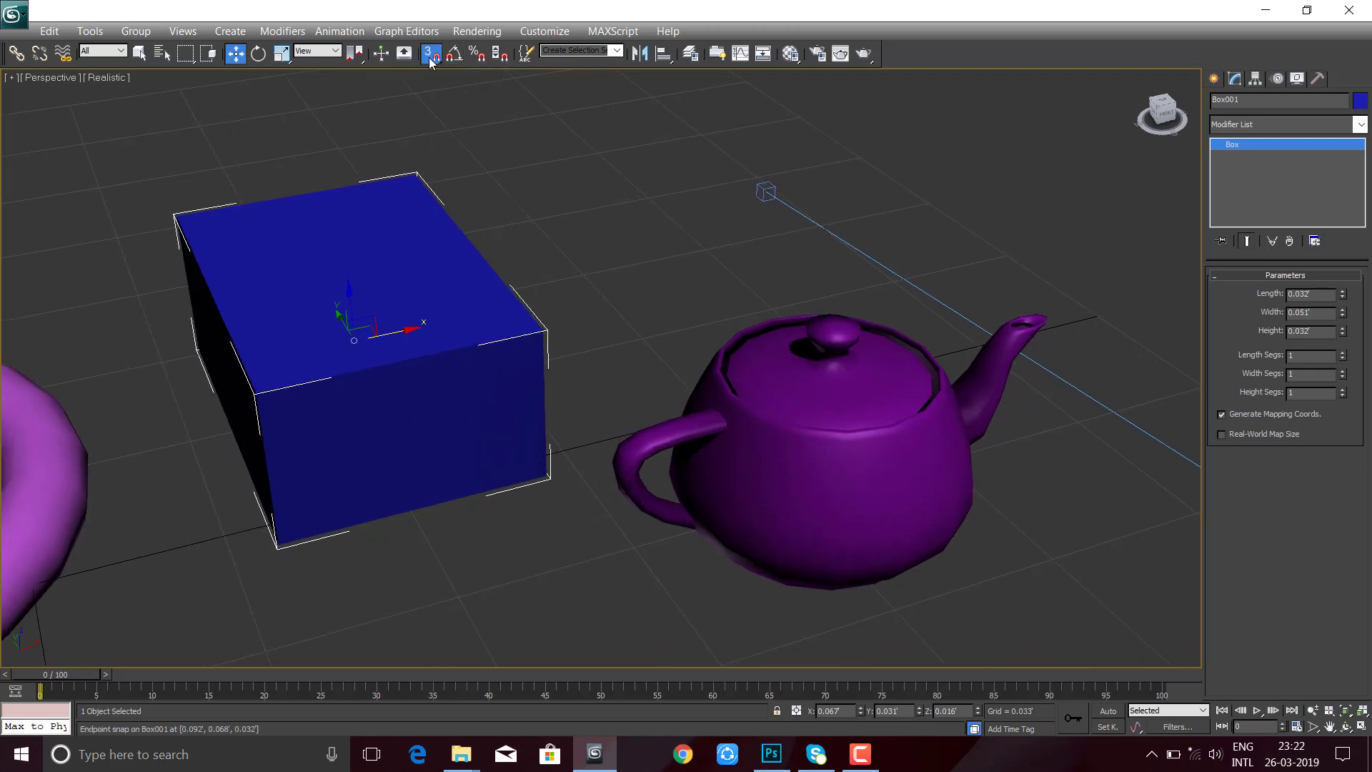
left_click(571, 310)
key("z")
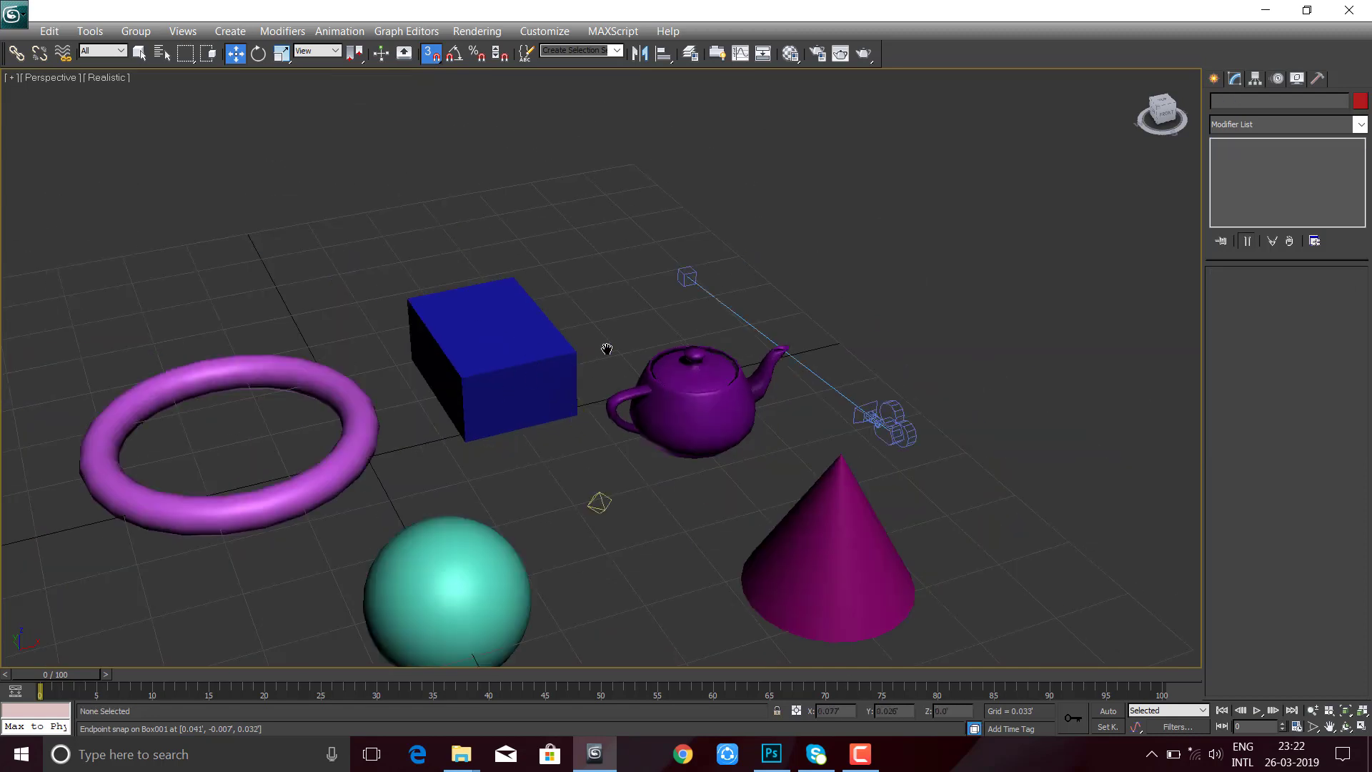
left_click_drag(569, 331, 200, 427)
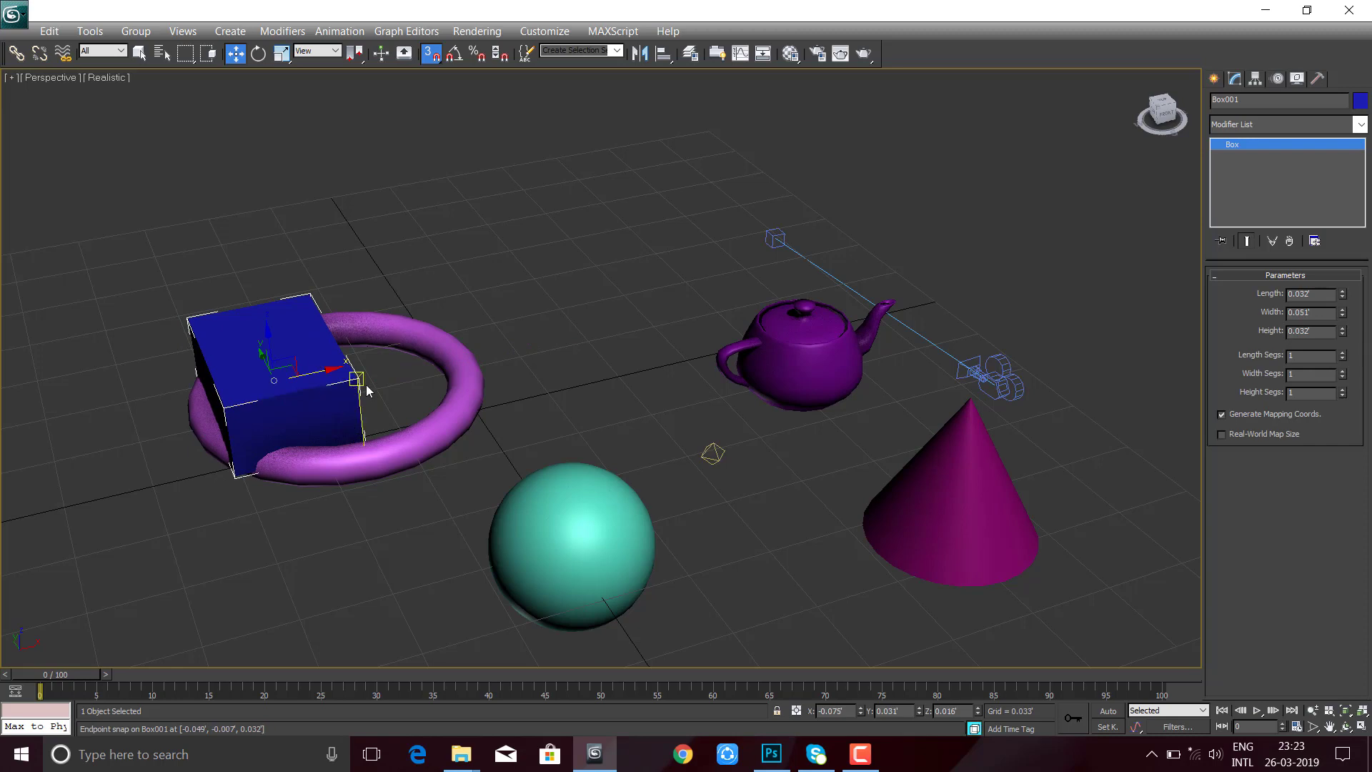
left_click_drag(357, 379, 809, 319)
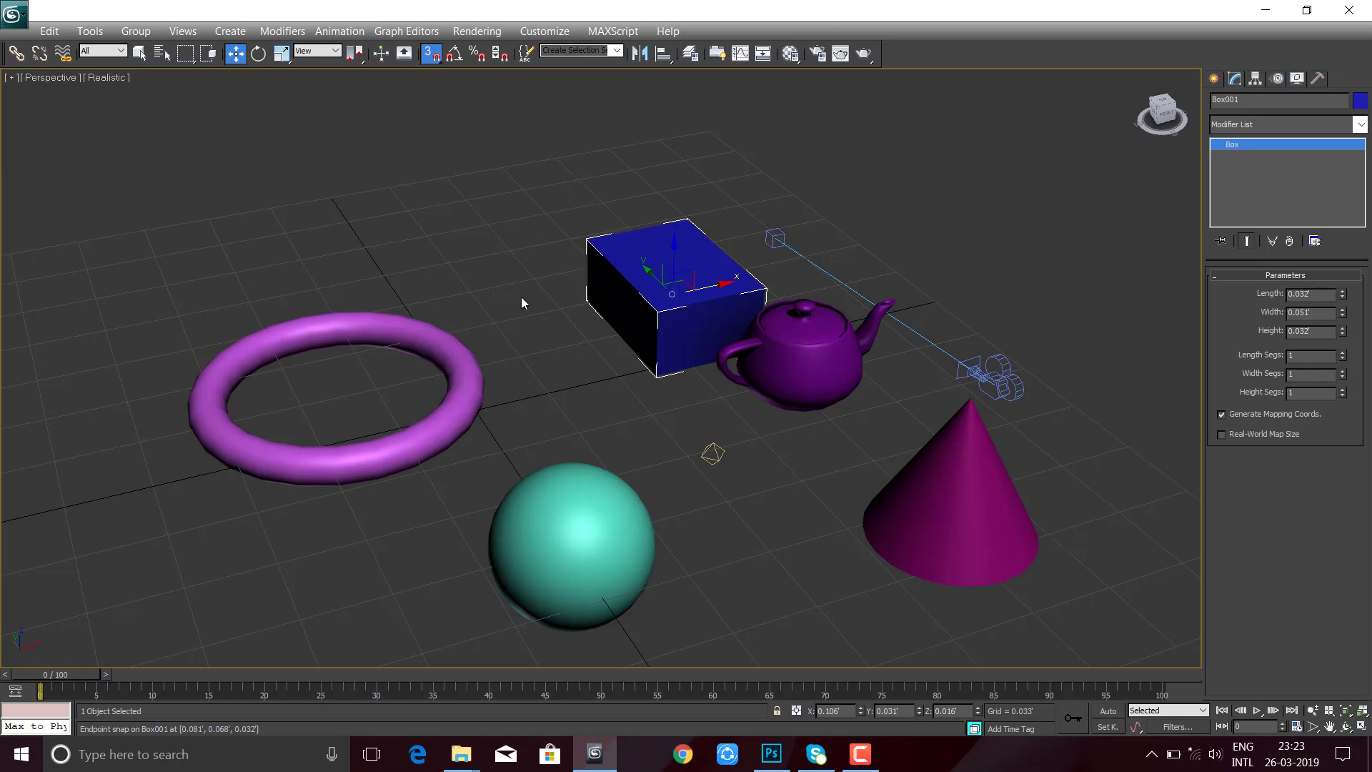
right_click(433, 54)
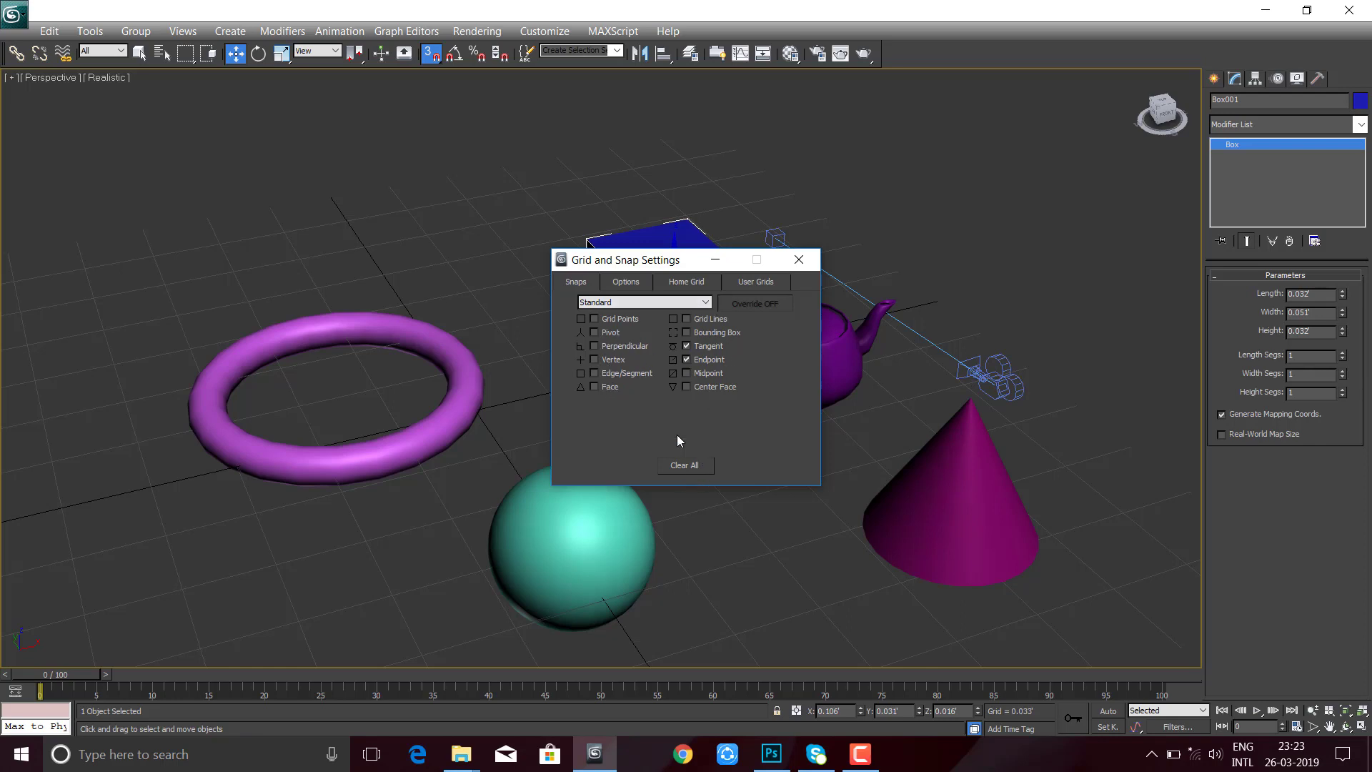
- Check the snap options, then set the Home Grid spacing to 1.0'
left_click_drag(741, 267, 451, 191)
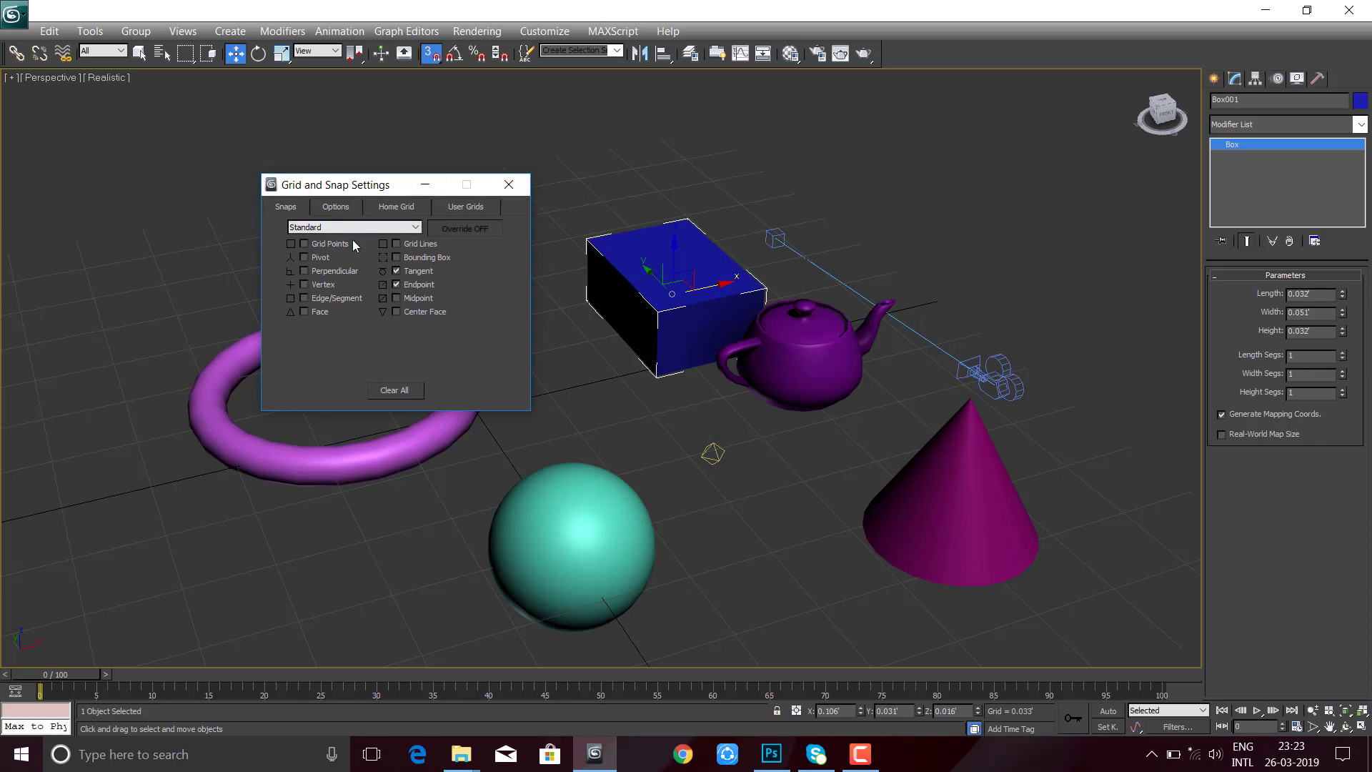
left_click(339, 208)
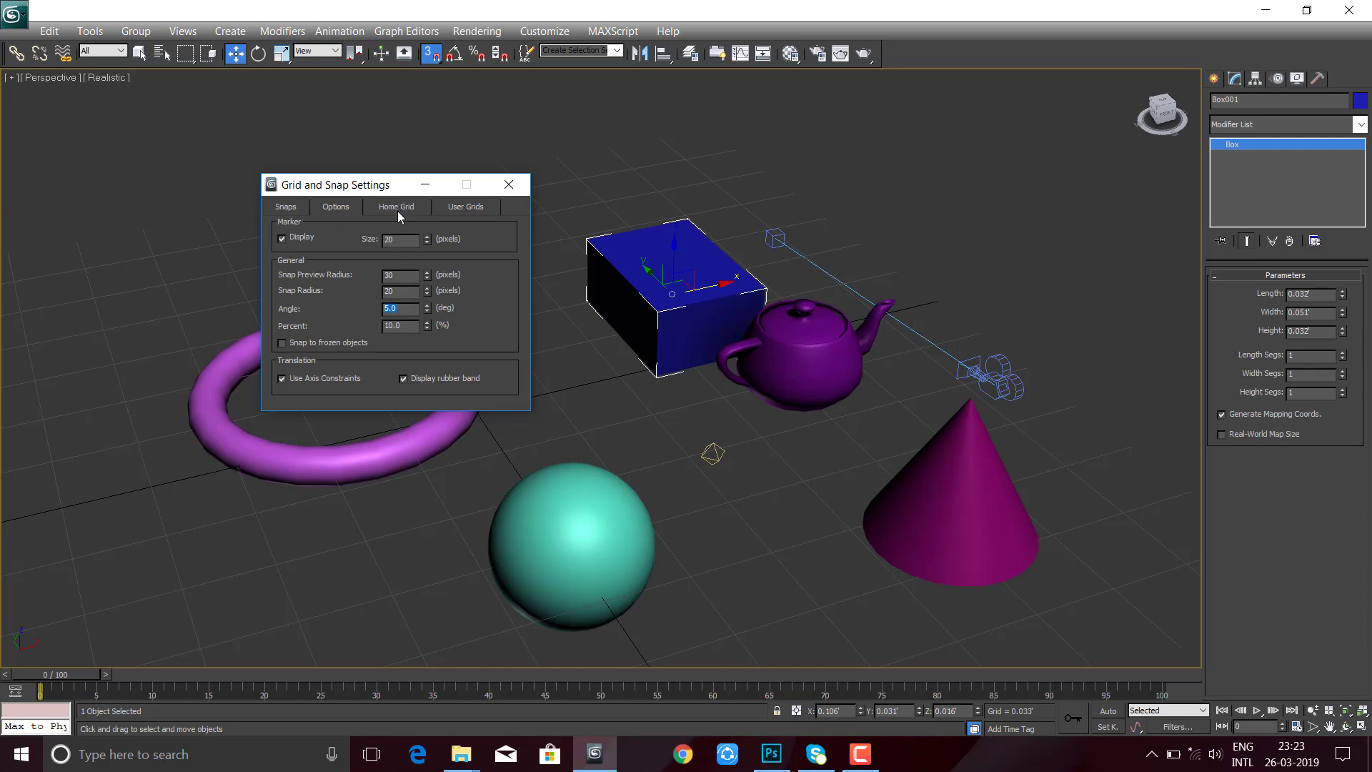
double_click(390, 308)
left_click(397, 207)
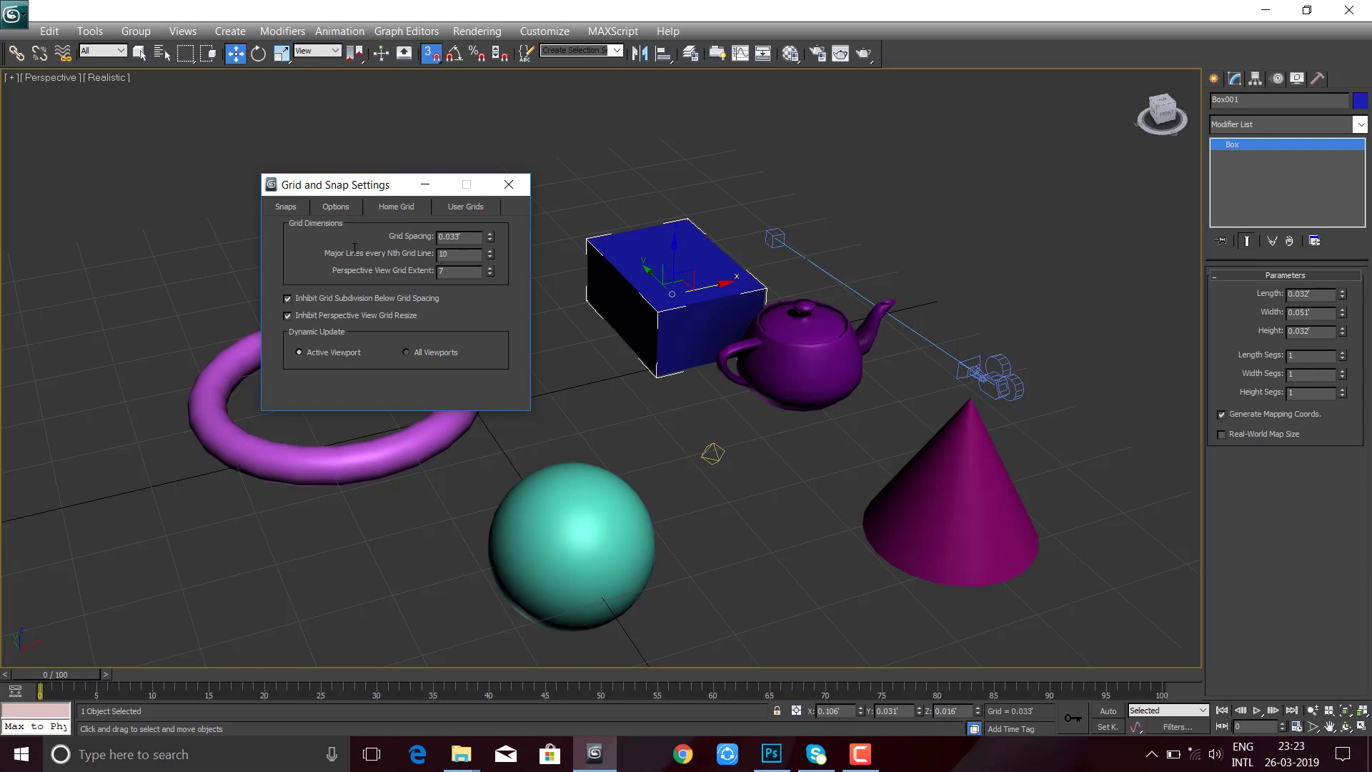
key("Tab")
type("1")
key("Return")
- Close Grid and Snap Settings, clear the selection and recentre the objects in view
left_click_drag(343, 184, 1020, 200)
scroll(526, 296, "down", 3)
scroll(526, 295, "down", 5)
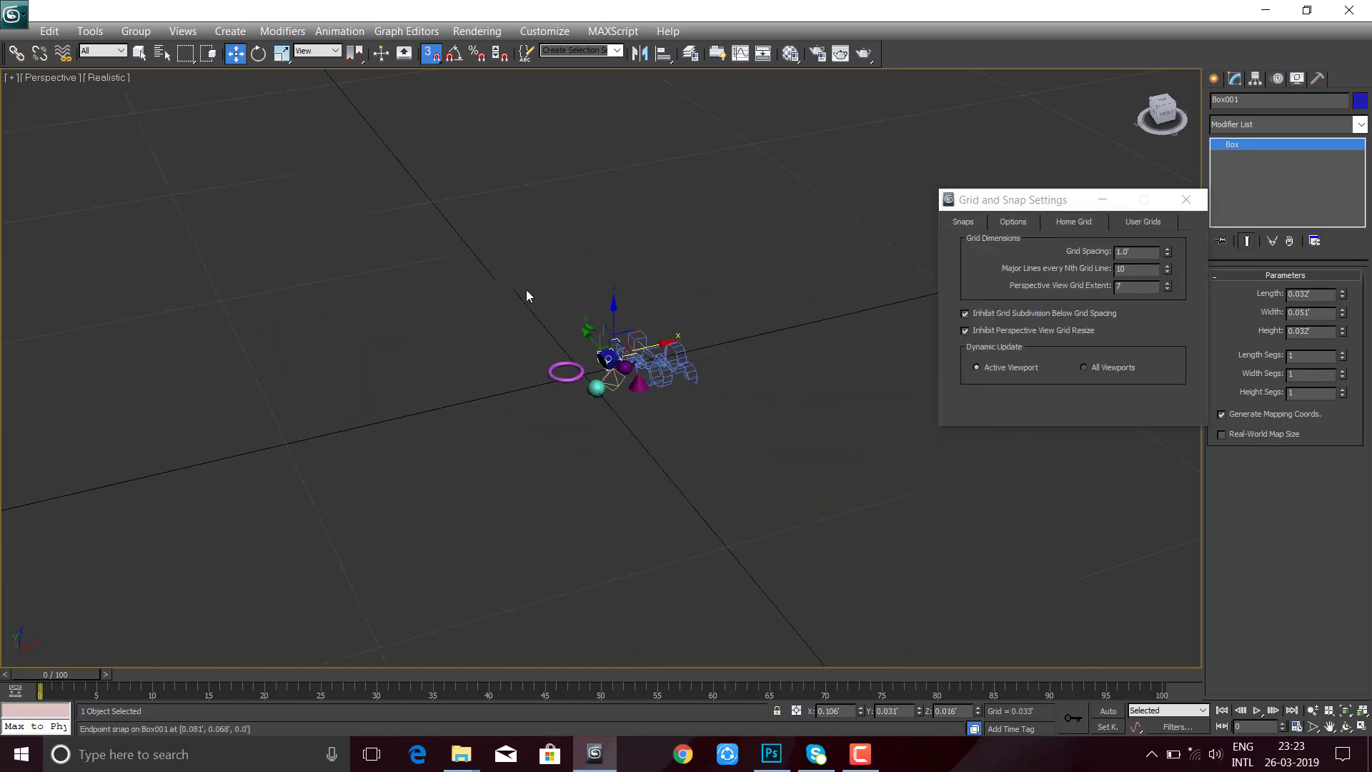
scroll(555, 285, "up", 5)
middle_click_drag(509, 447, 791, 303)
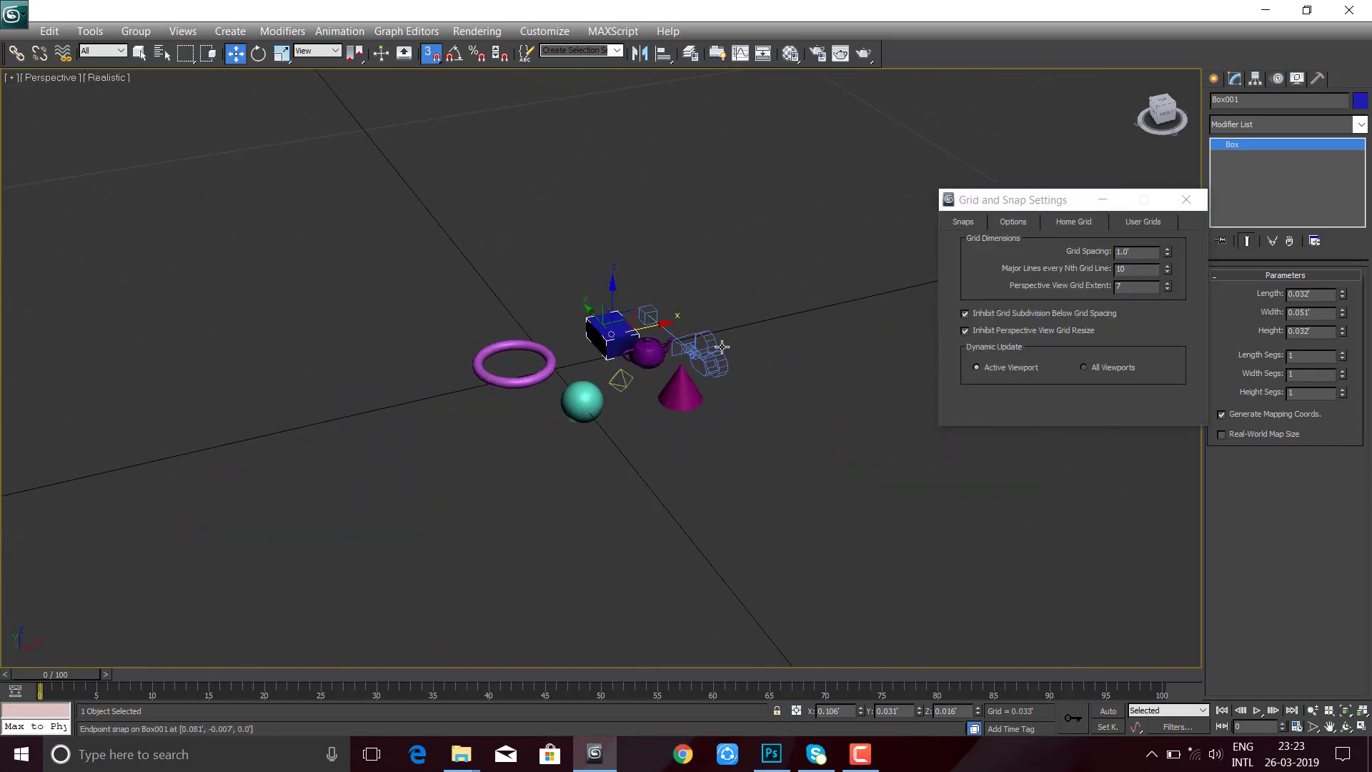
left_click_drag(1076, 204, 967, 190)
left_click(1077, 186)
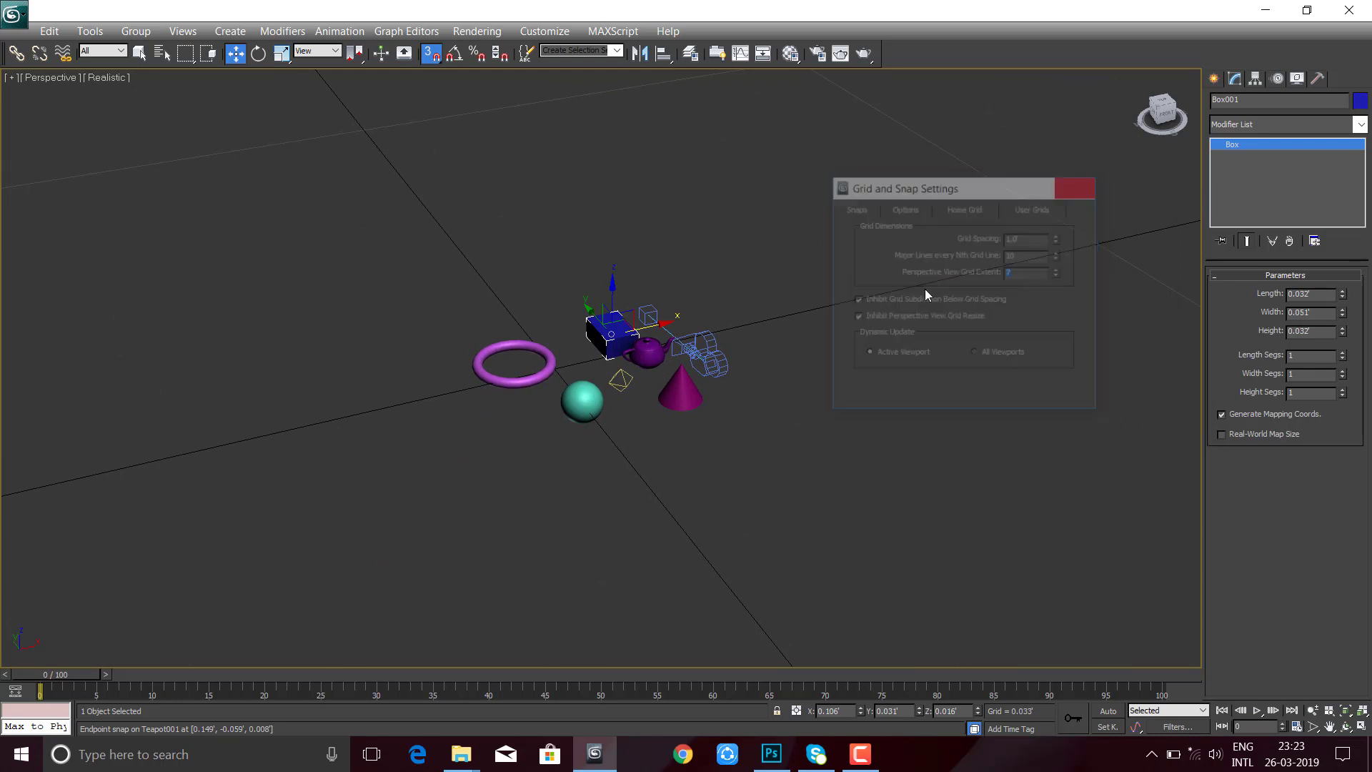
scroll(891, 243, "down", 5)
left_click(890, 243)
scroll(824, 285, "up", 5)
middle_click_drag(529, 429, 735, 193)
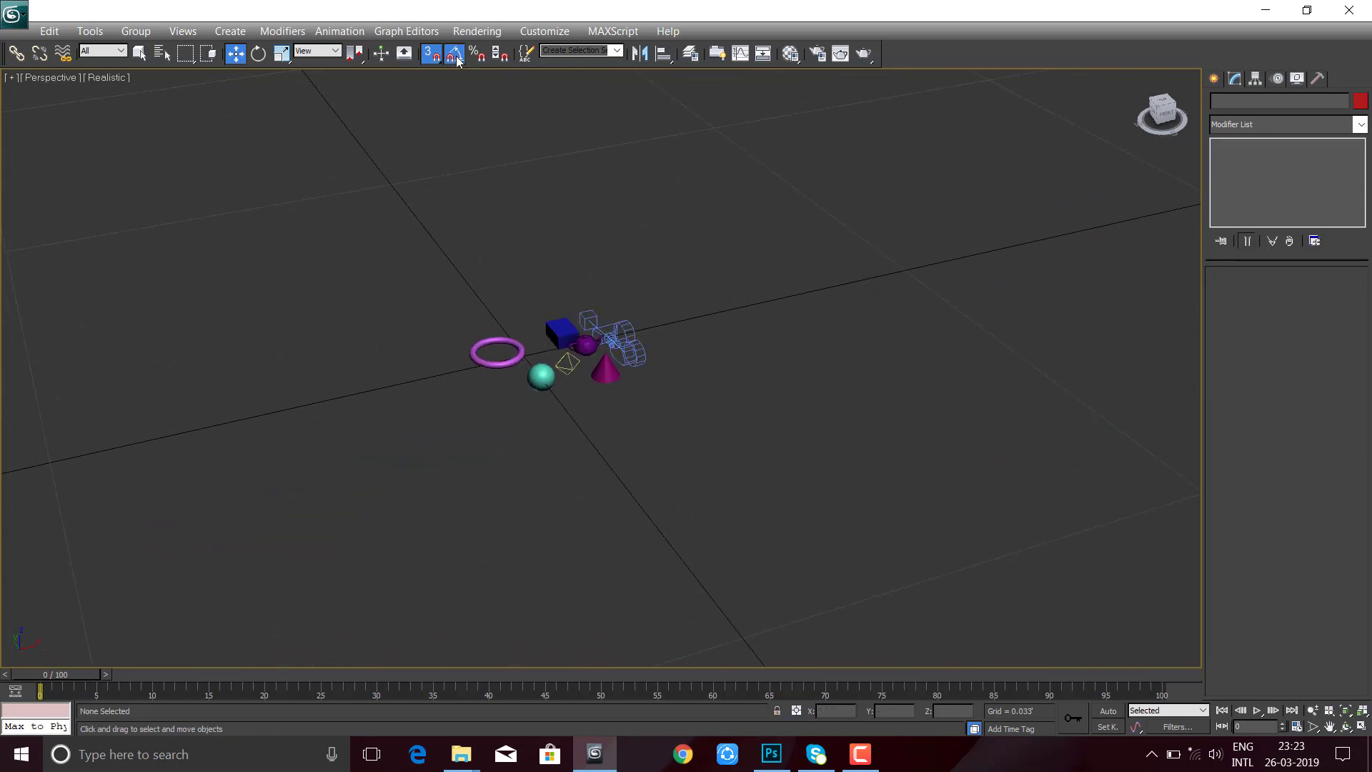
- Turn the Snaps Toggle off and pan across the scene
left_click(431, 53)
scroll(478, 64, "up", 2)
middle_click_drag(479, 63, 483, 165)
scroll(471, 116, "up", 1)
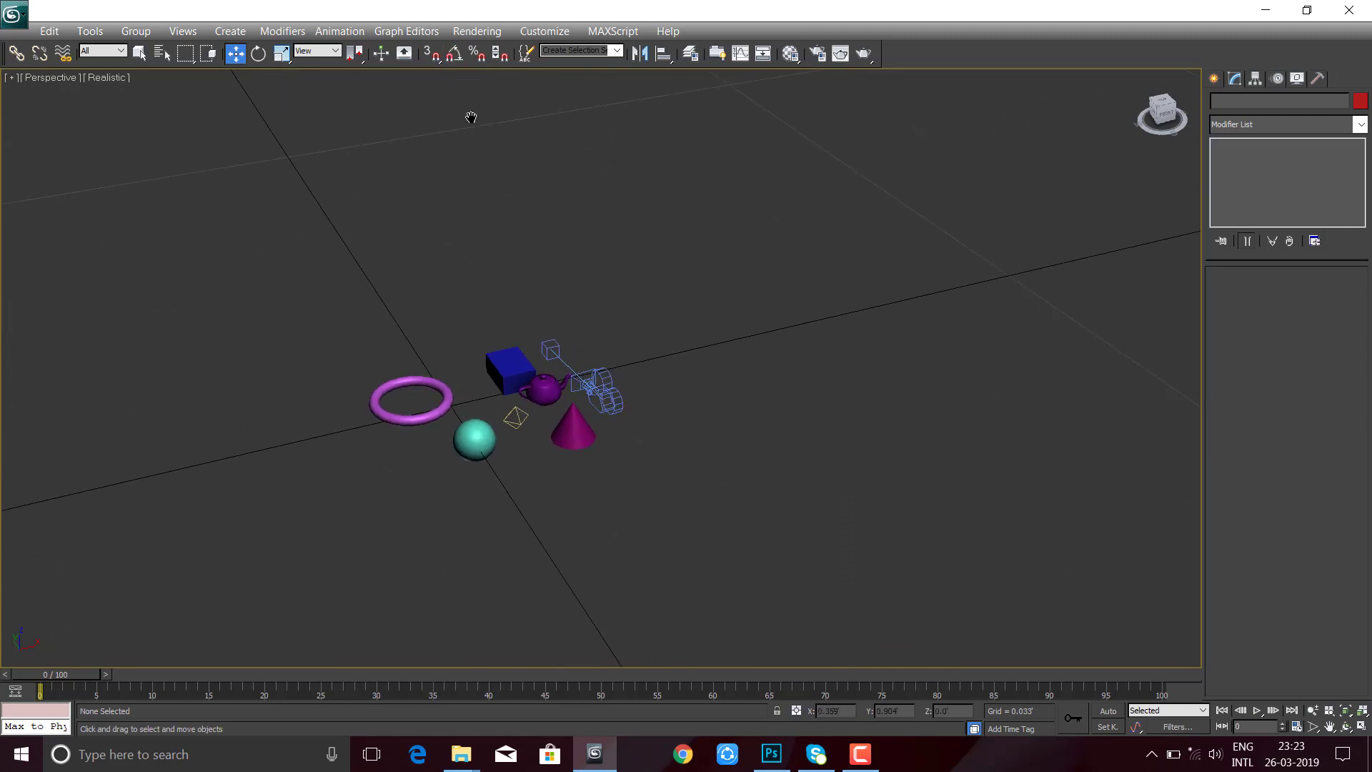
scroll(471, 116, "up", 2)
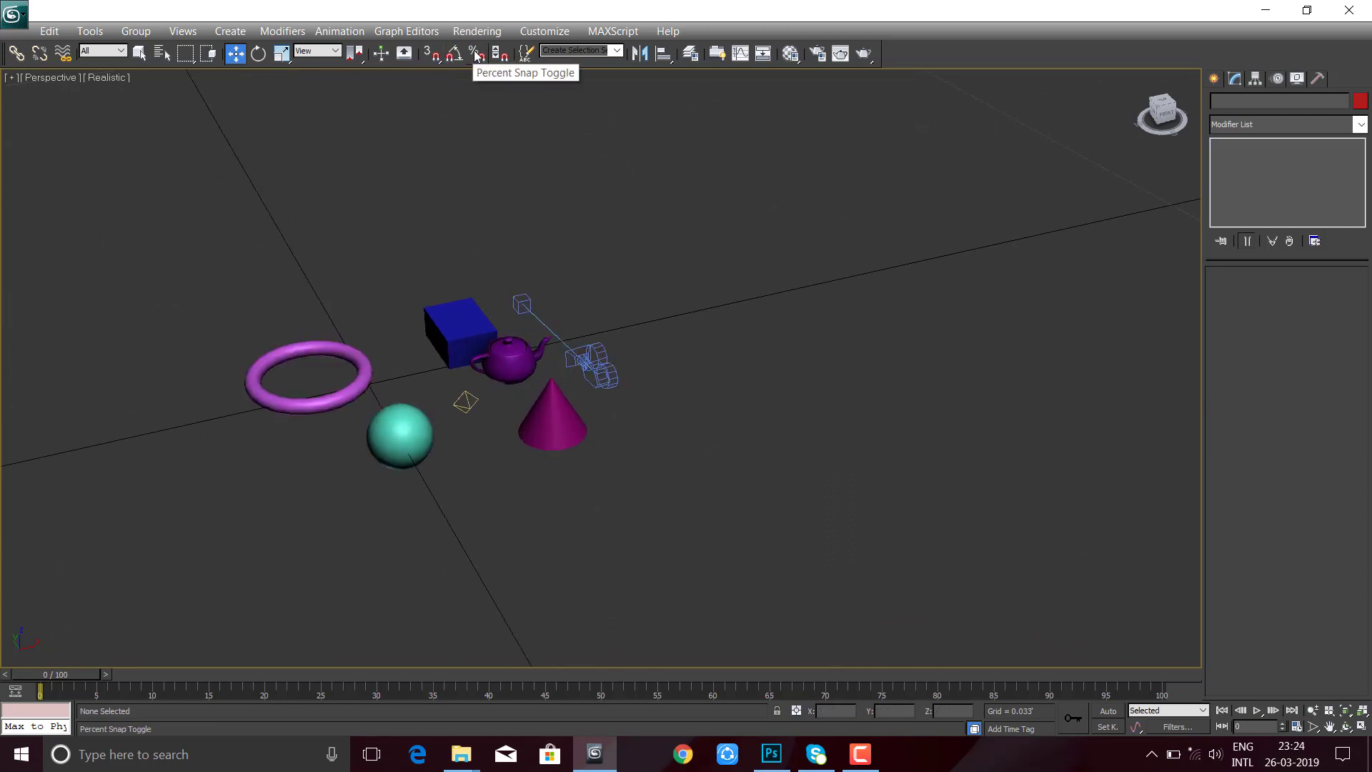
- Select the blue box and zoom in on it with Z
left_click(465, 348)
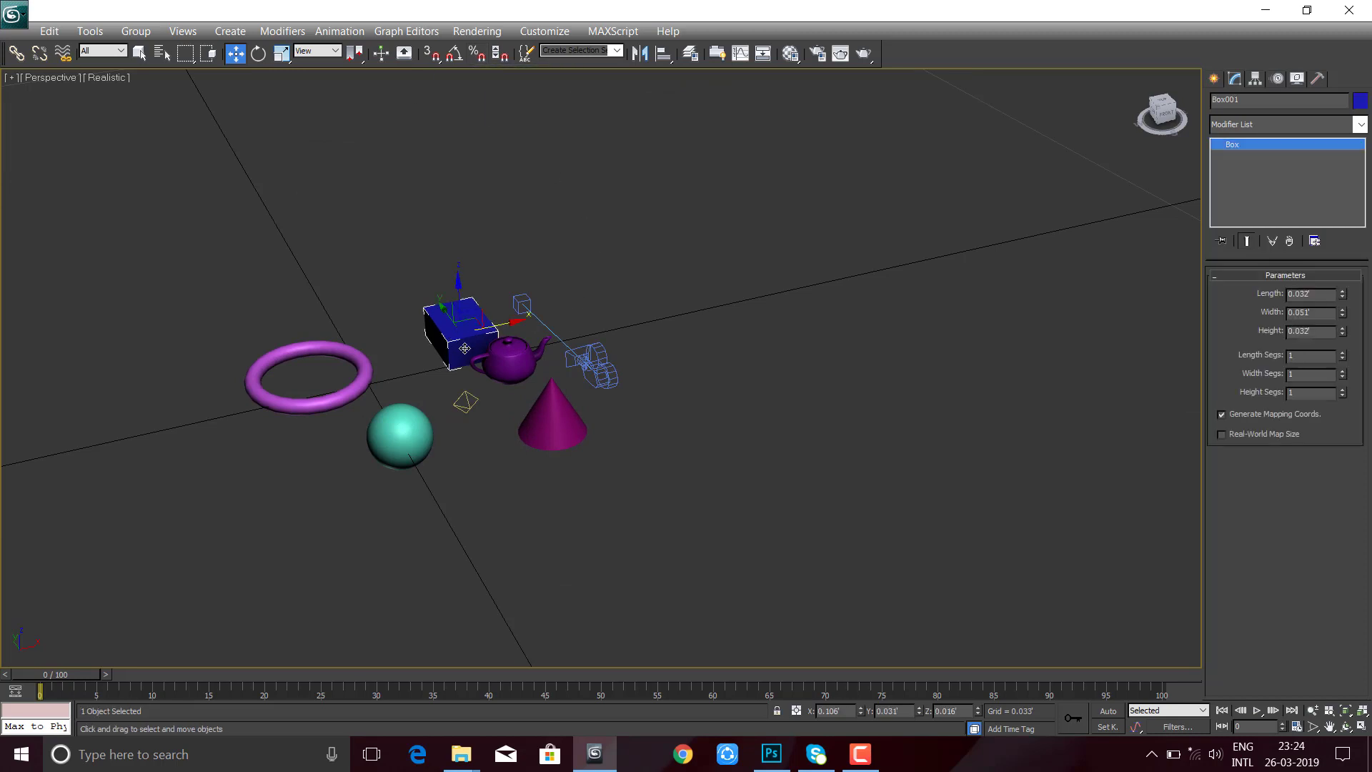
key("z")
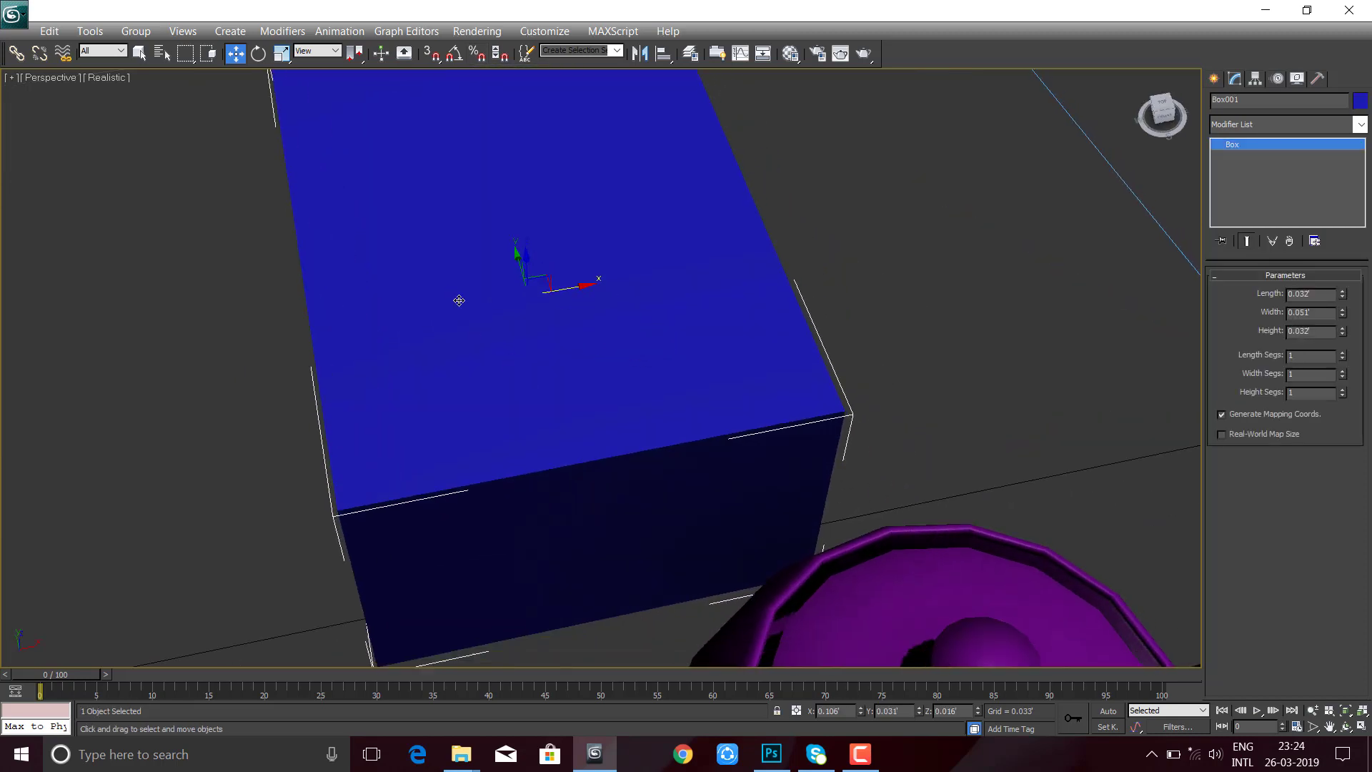
scroll(459, 297, "down", 3)
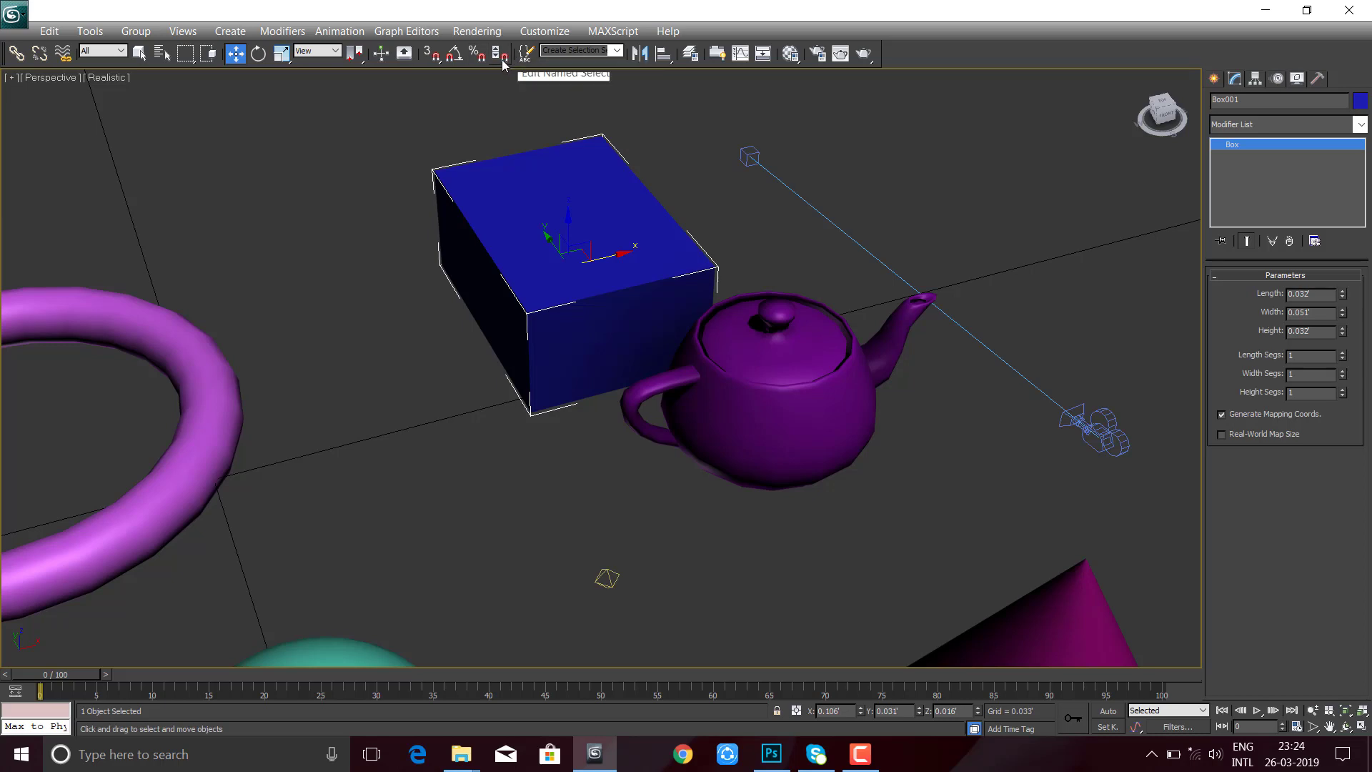
left_click(695, 59)
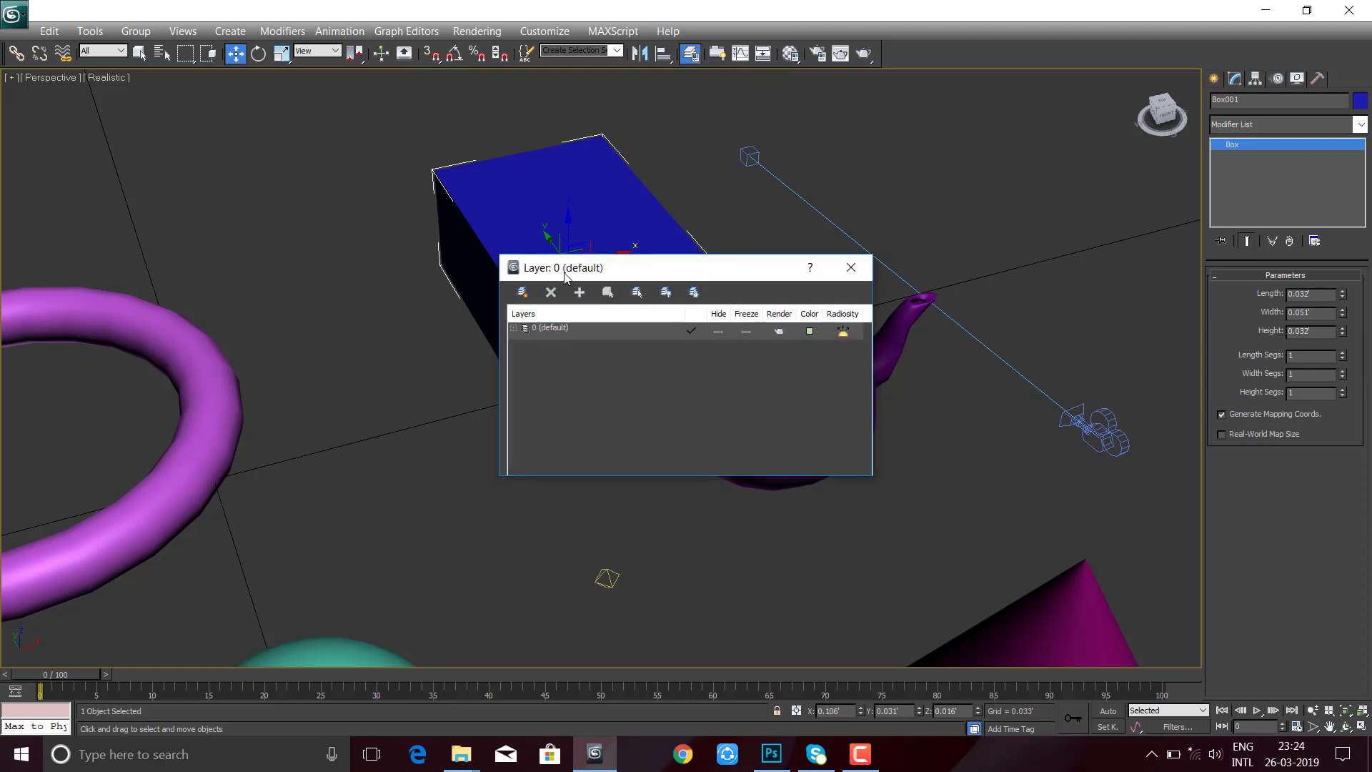
left_click_drag(568, 276, 1019, 64)
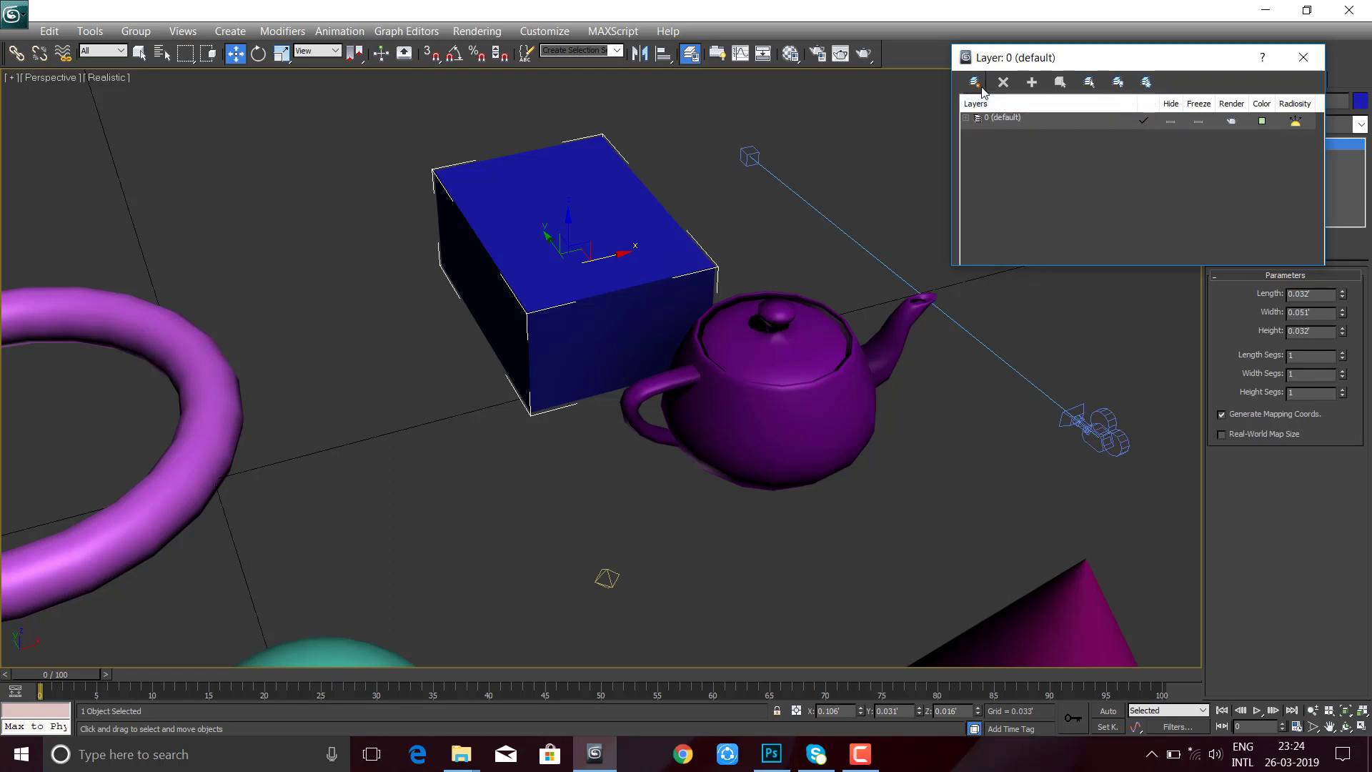
left_click(1303, 58)
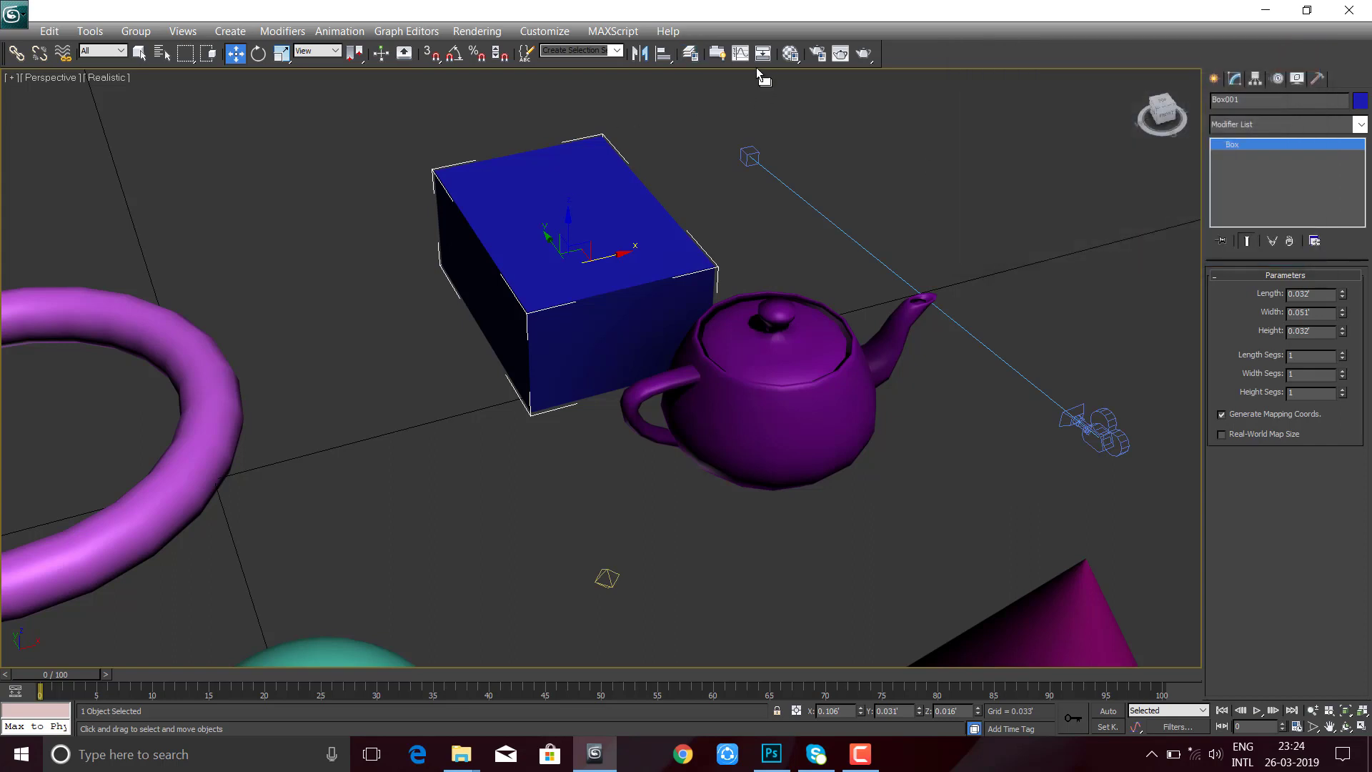
left_click(690, 53)
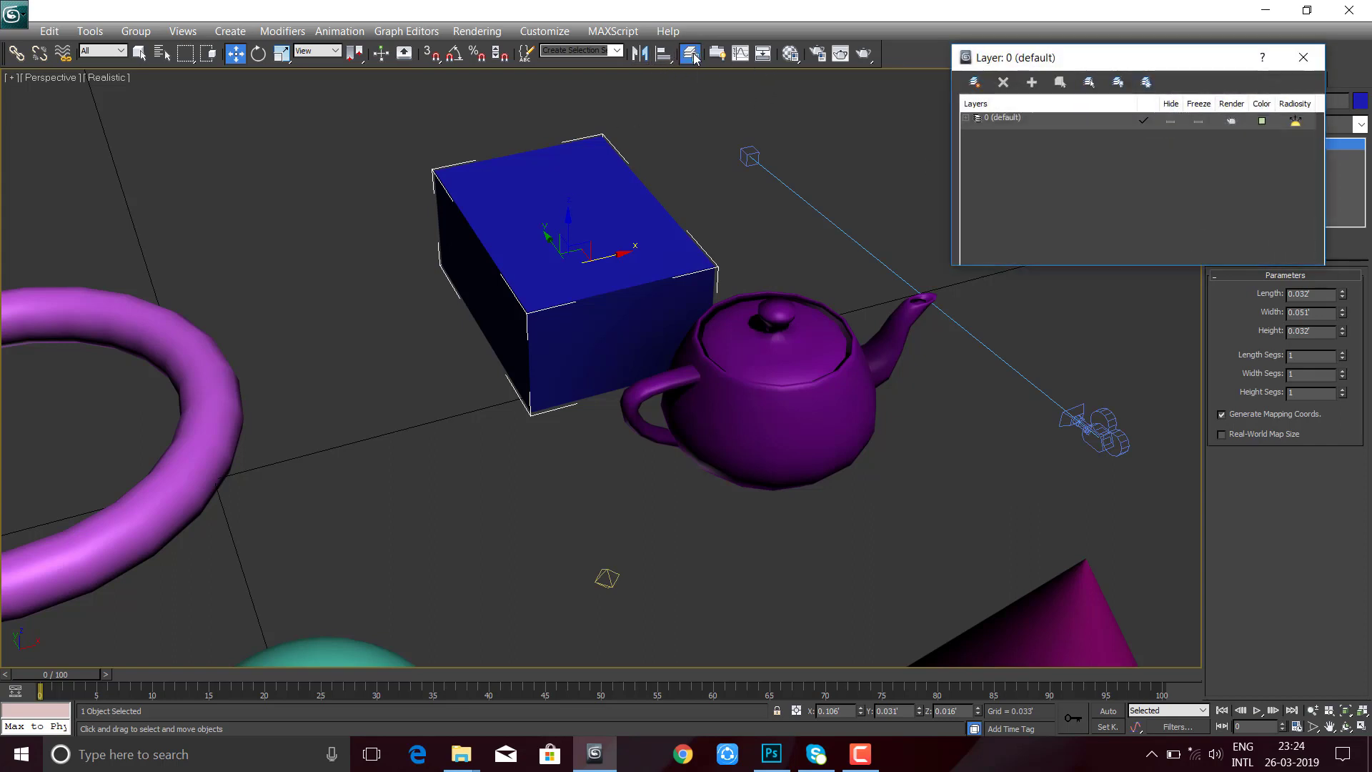
left_click_drag(990, 58, 712, 85)
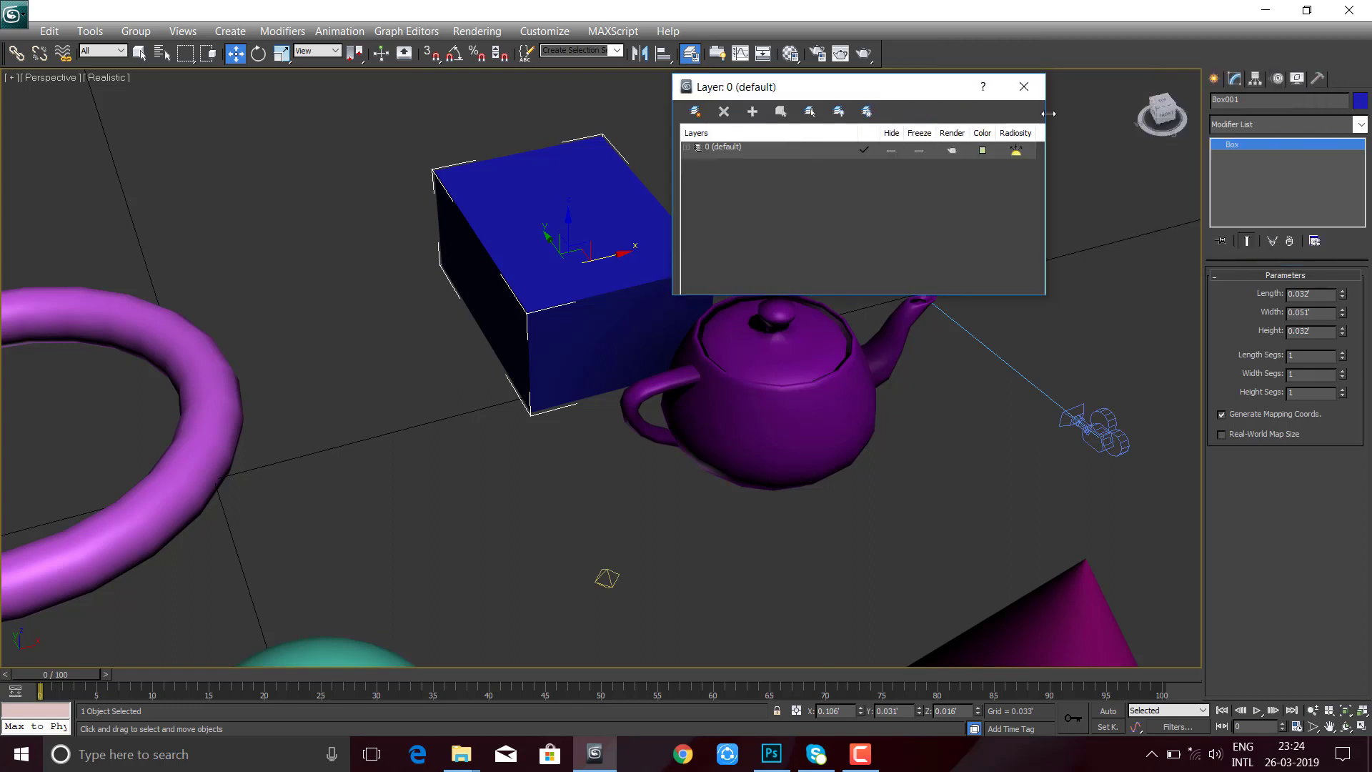
left_click(1026, 84)
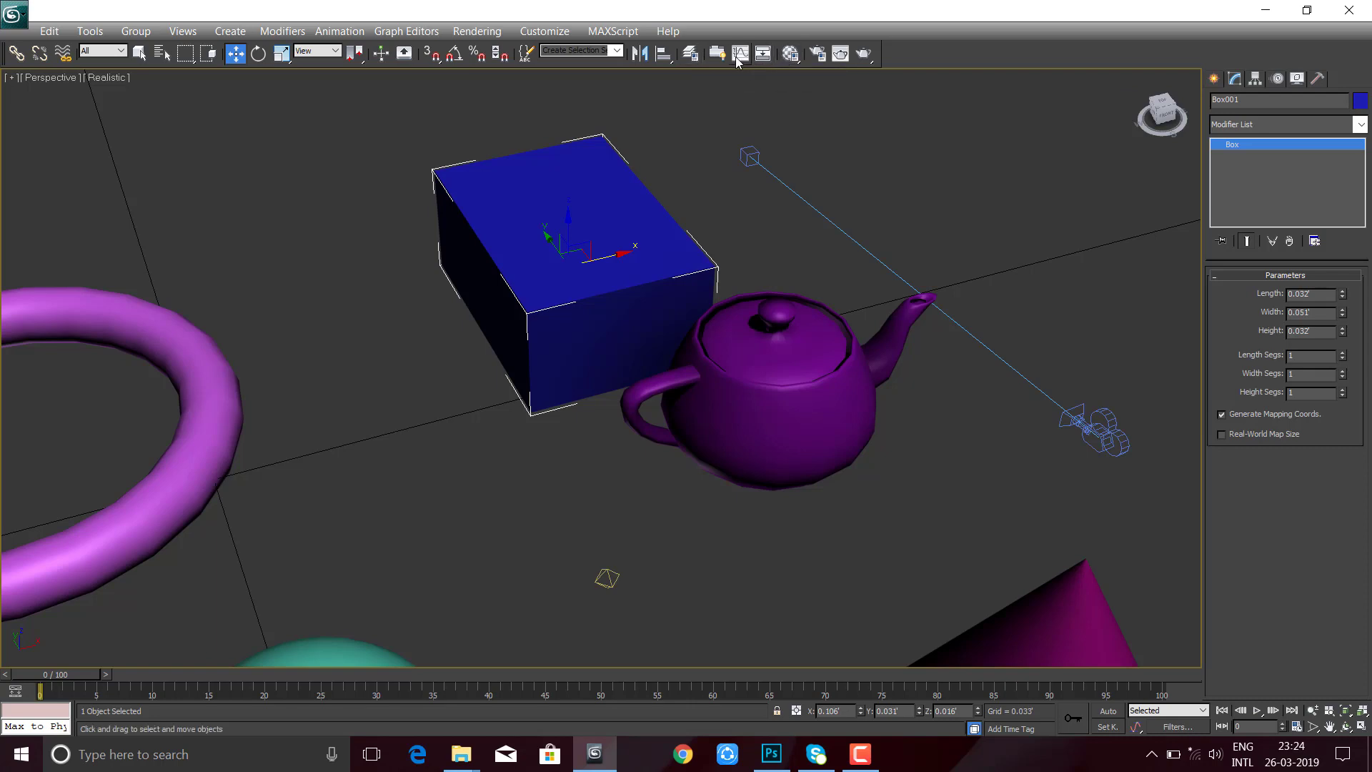
- Delete the target camera and the small helper object from the scene
left_click(793, 58)
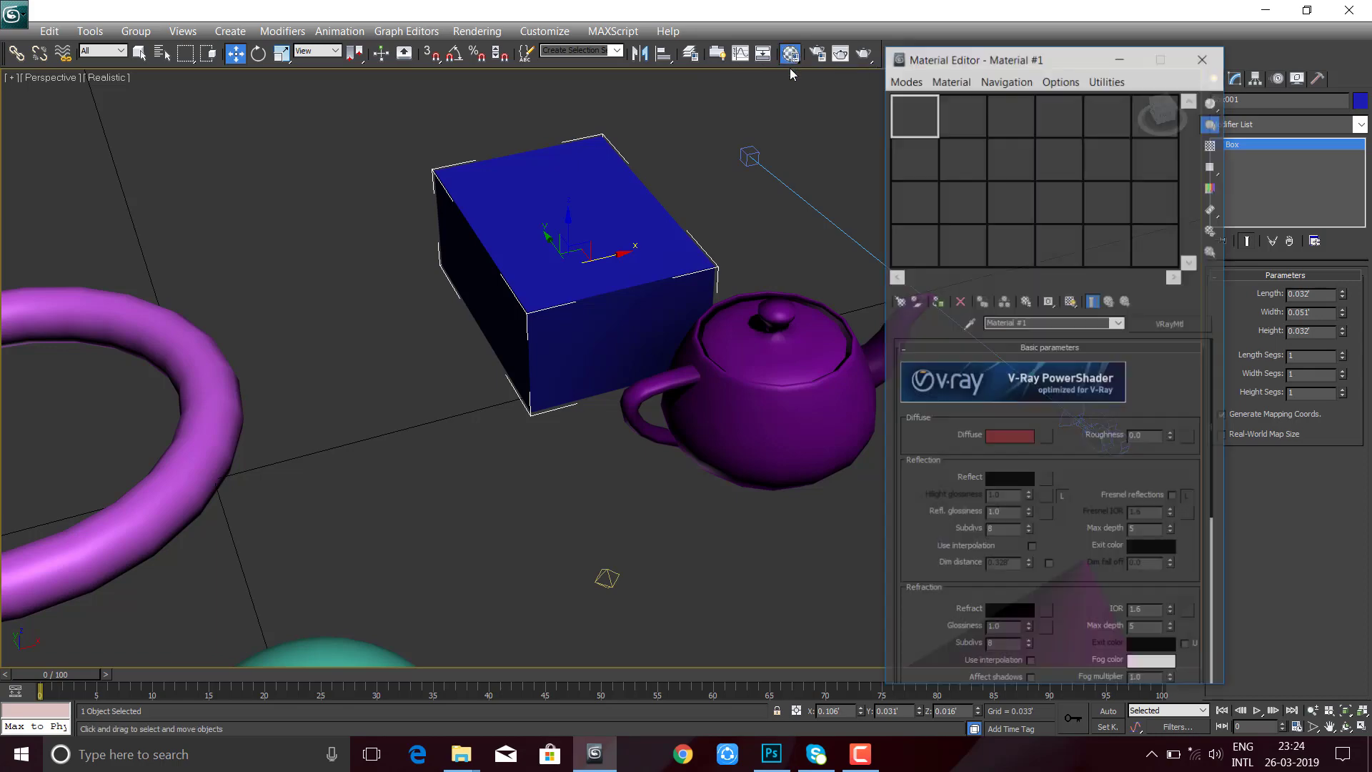
scroll(643, 169, "down", 5)
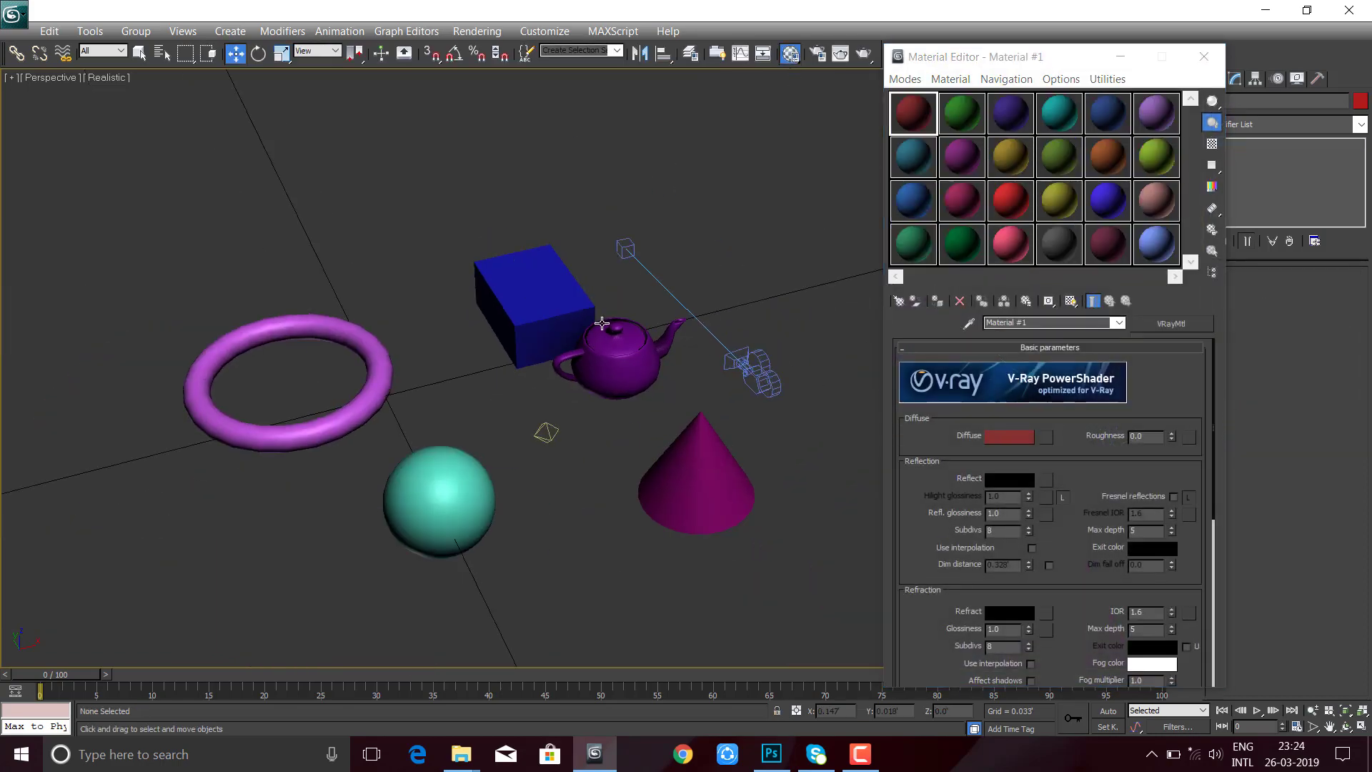
mouse_move(603, 322)
middle_mouse_down("alt")
mouse_move(589, 366)
mouse_move(401, 169)
middle_mouse_up("alt")
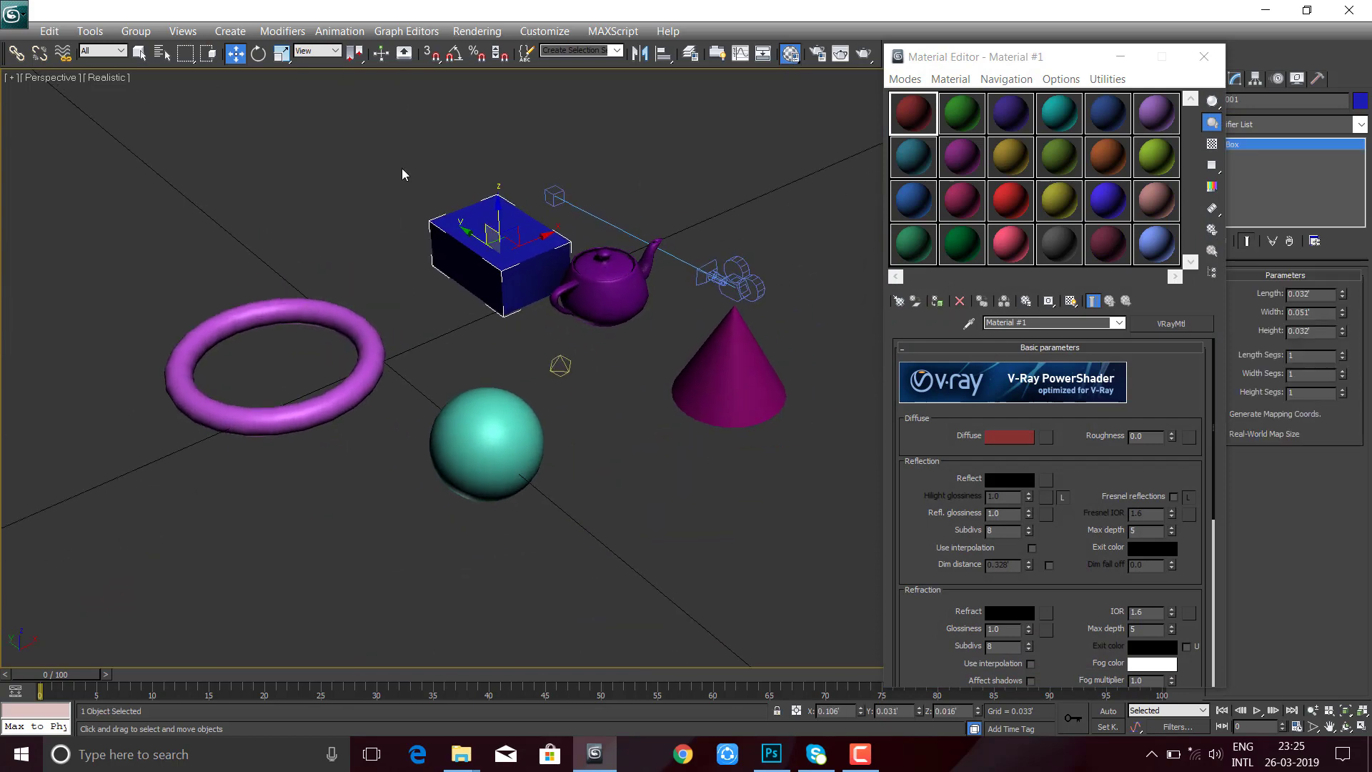
left_click(402, 169)
left_click(753, 300)
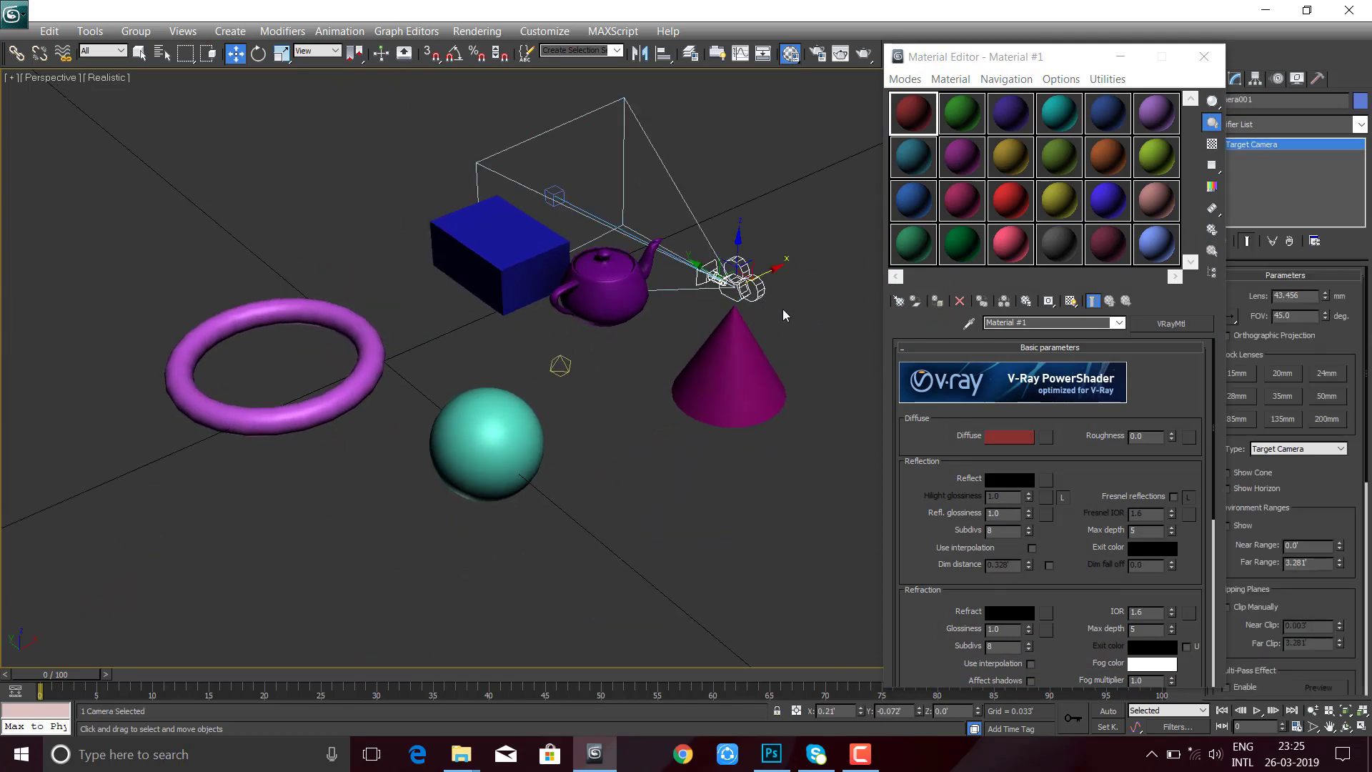
key("Delete")
left_click_drag(603, 394, 599, 392)
key("Delete")
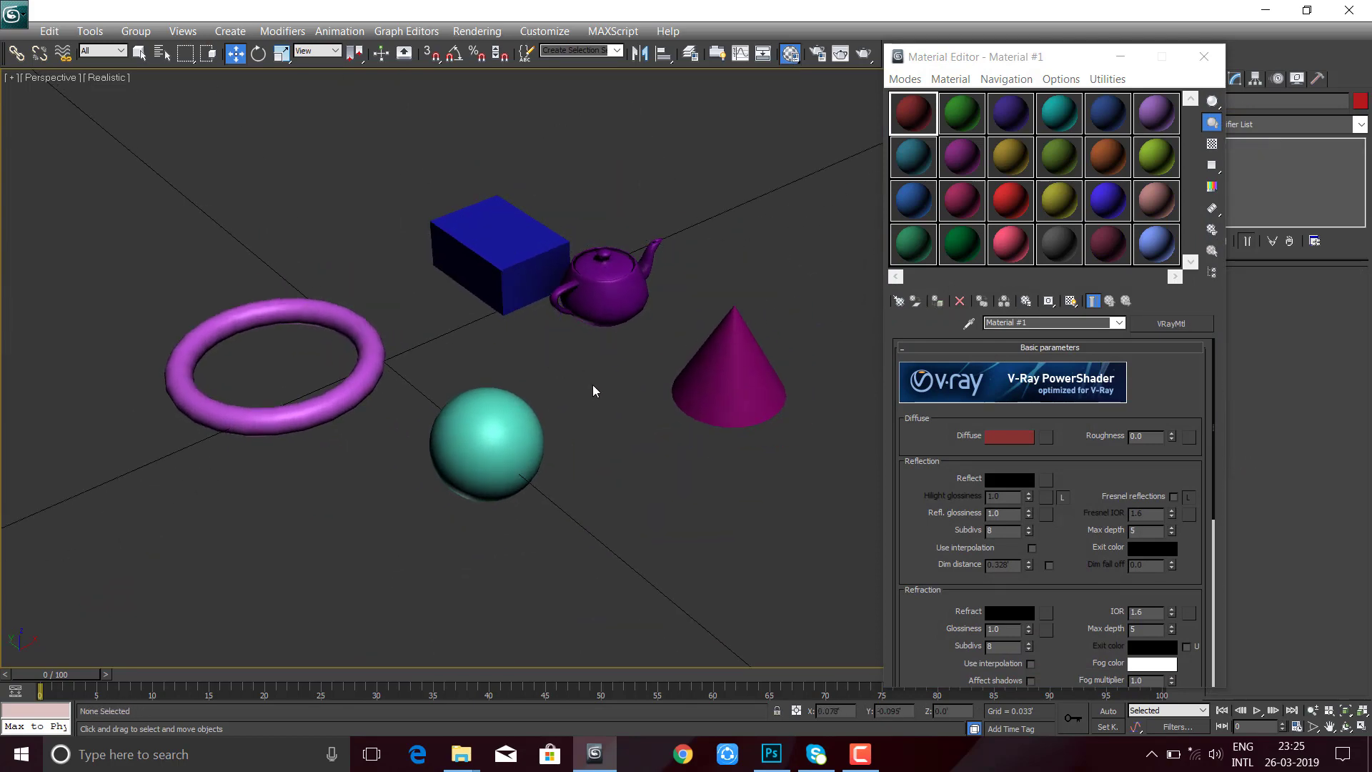
- Look over the remaining primitives, selecting then deselecting the teapot, and close the Material Editor
scroll(593, 385, "up", 2)
middle_click_drag(586, 385, 304, 376)
left_click(736, 261)
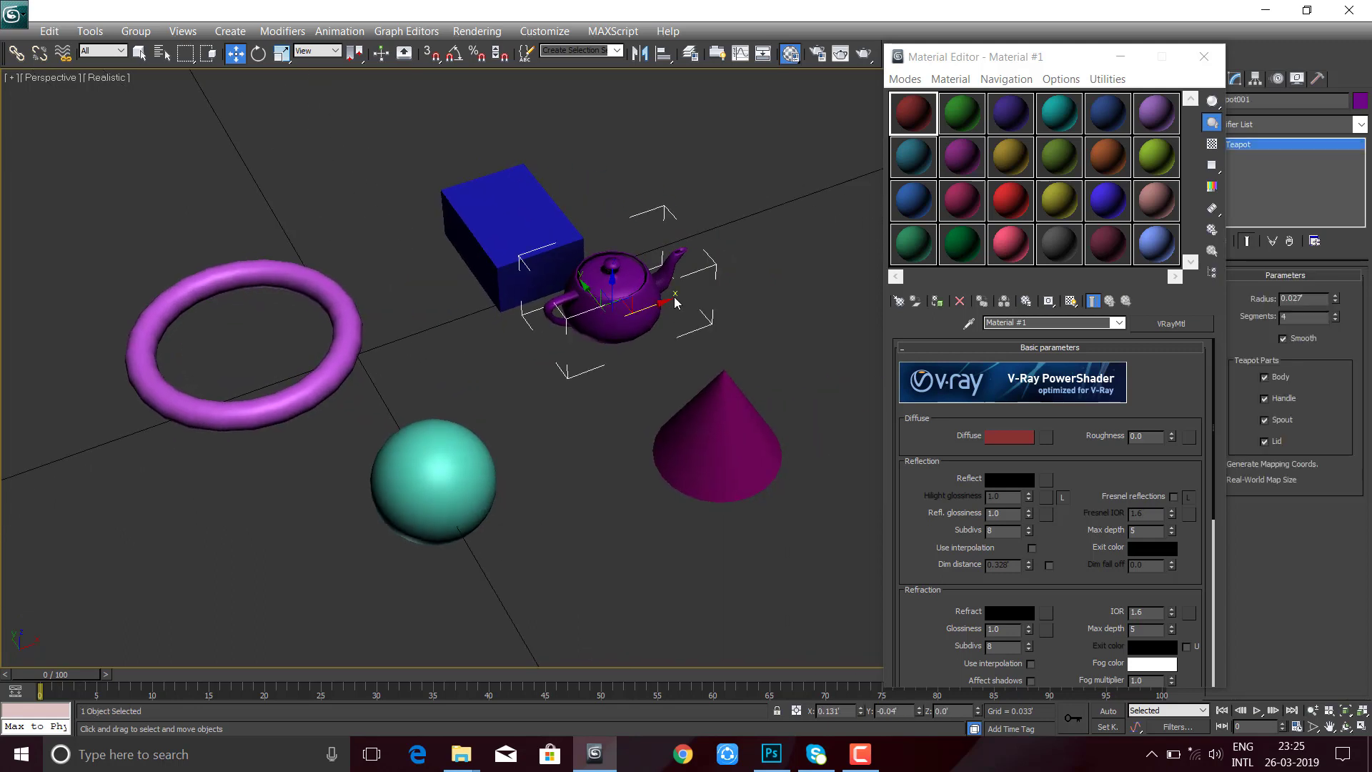
mouse_move(640, 365)
middle_mouse_down("alt")
mouse_move(591, 356)
mouse_move(565, 289)
middle_mouse_up("alt")
left_click(565, 289)
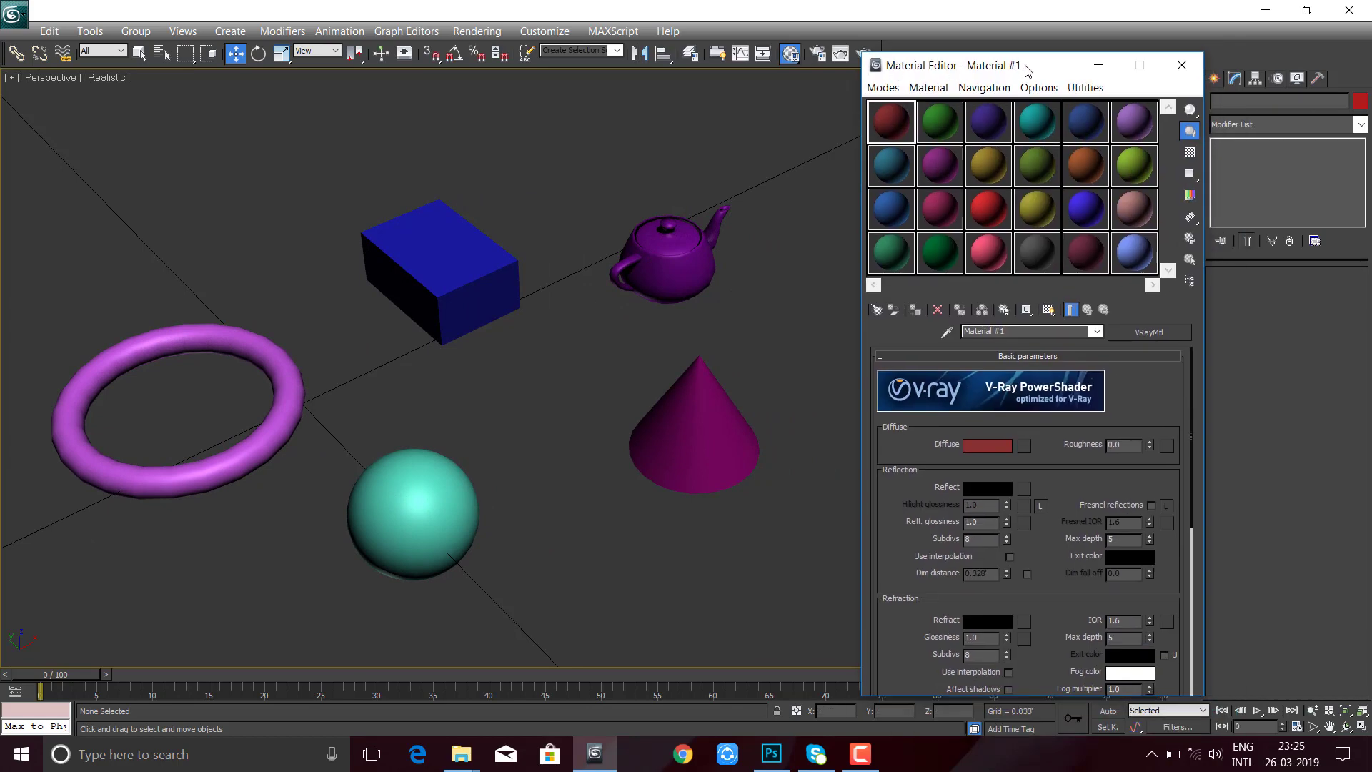
left_click(1183, 57)
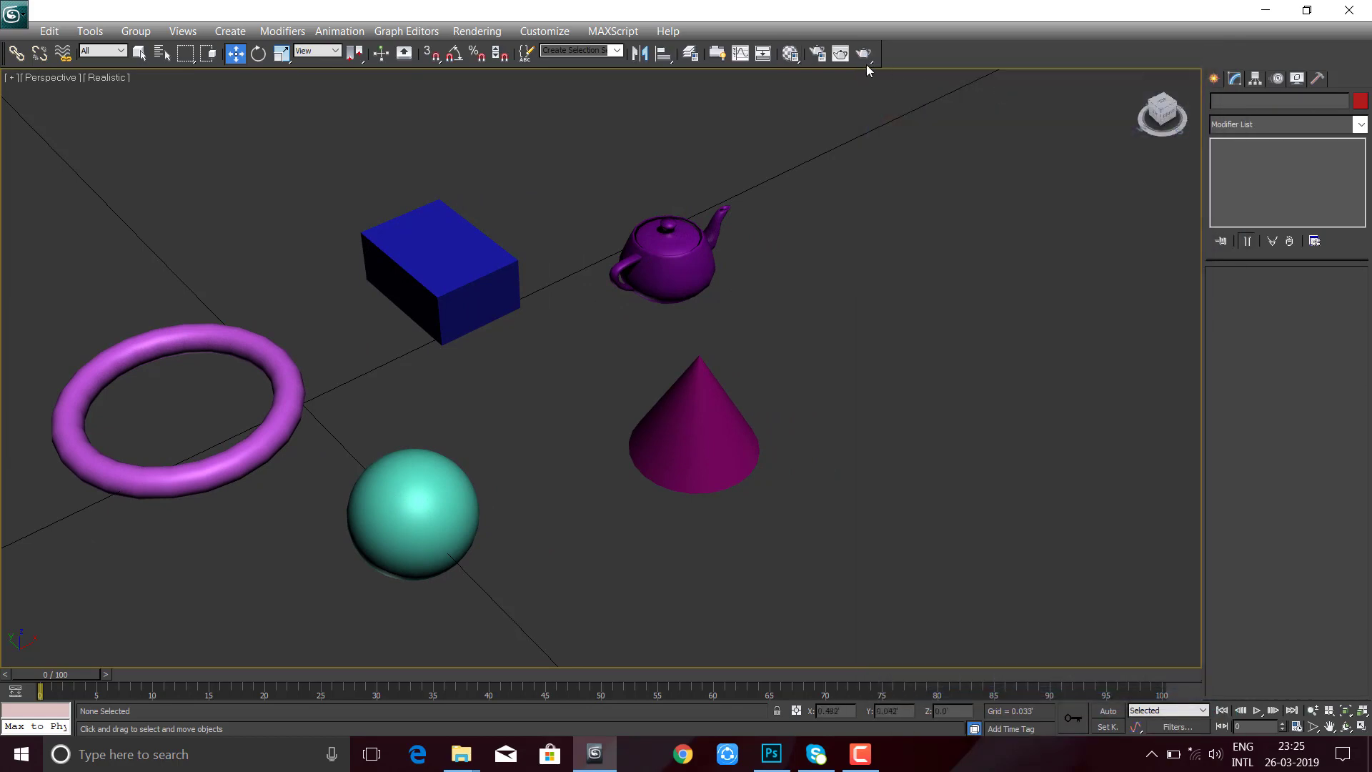
- Reopen the Material Editor higher on screen and select the blue box
left_click(792, 62)
mouse_move(902, 68)
left_mouse_down()
mouse_move(826, 44)
mouse_move(844, 18)
left_mouse_up()
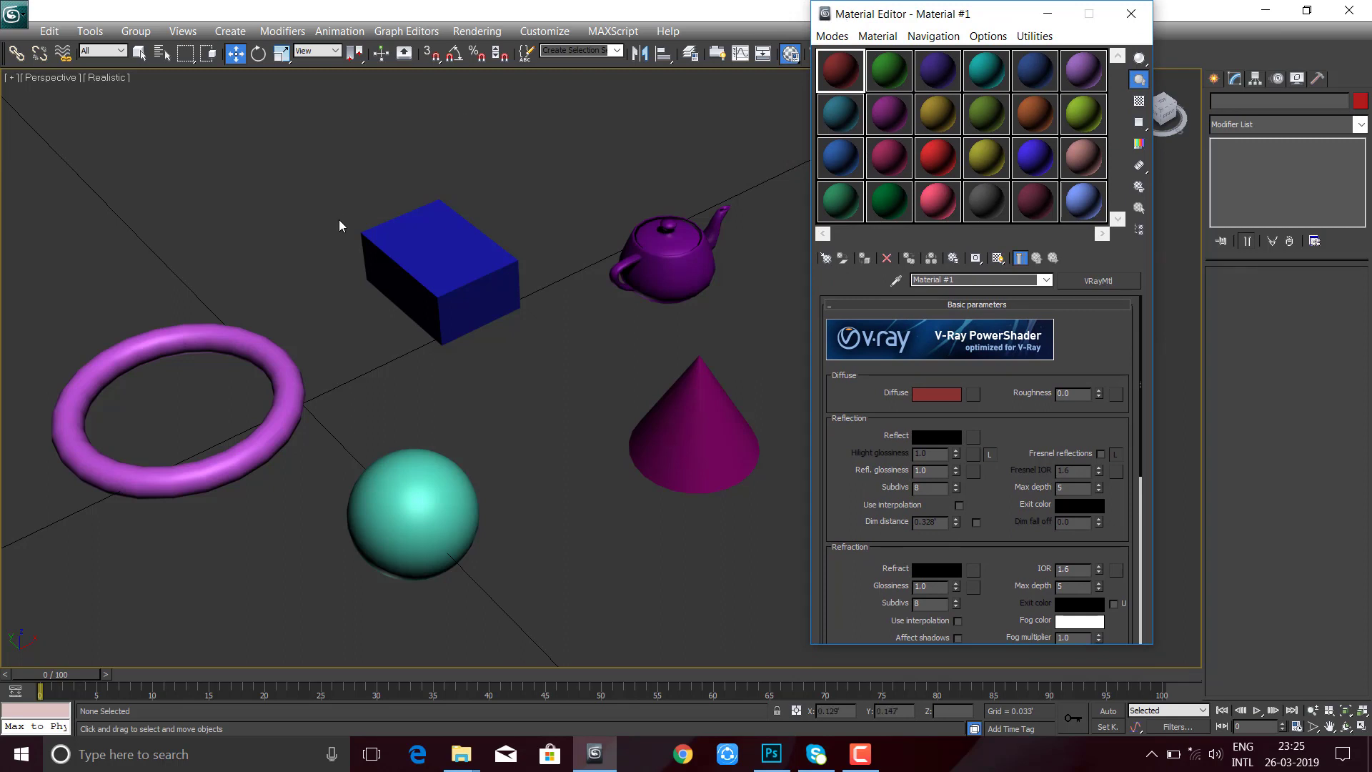
left_click(445, 254)
scroll(430, 383, "up", 3)
mouse_move(430, 383)
middle_mouse_down("alt")
mouse_move(429, 364)
mouse_move(315, 350)
mouse_move(362, 368)
mouse_move(515, 366)
mouse_move(527, 247)
middle_mouse_up("alt")
- Apply red Material #1 to the box and set its diffuse colour to grey 163
left_click(525, 245)
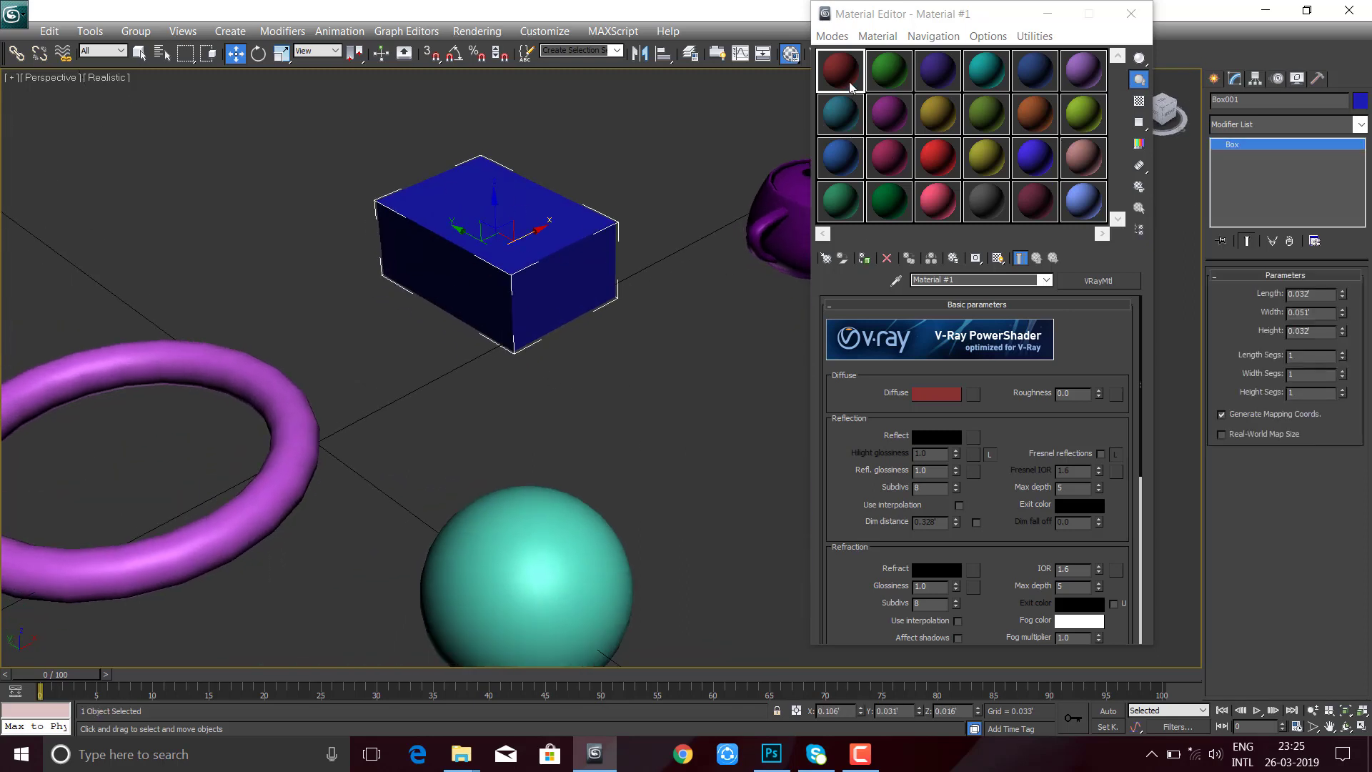
left_click_drag(841, 70, 608, 251)
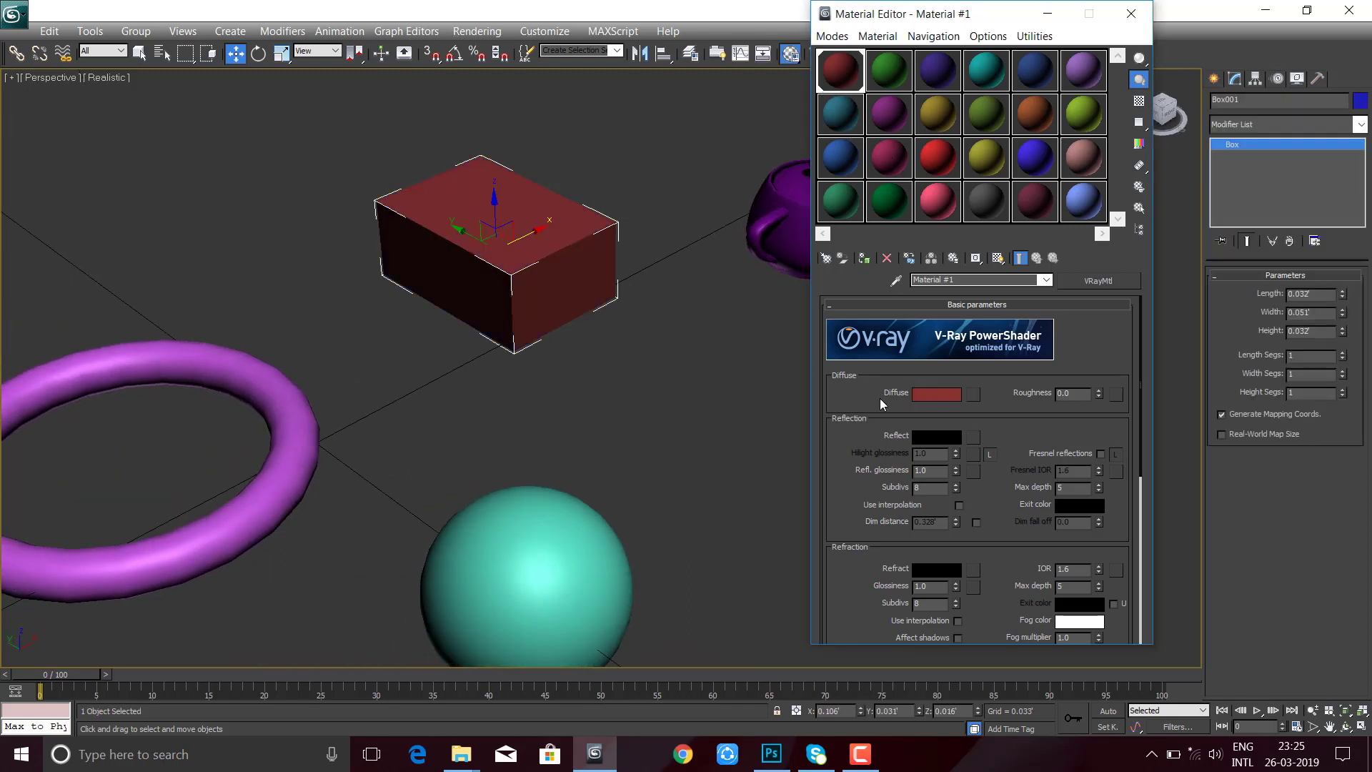
left_click(937, 394)
left_click(441, 220)
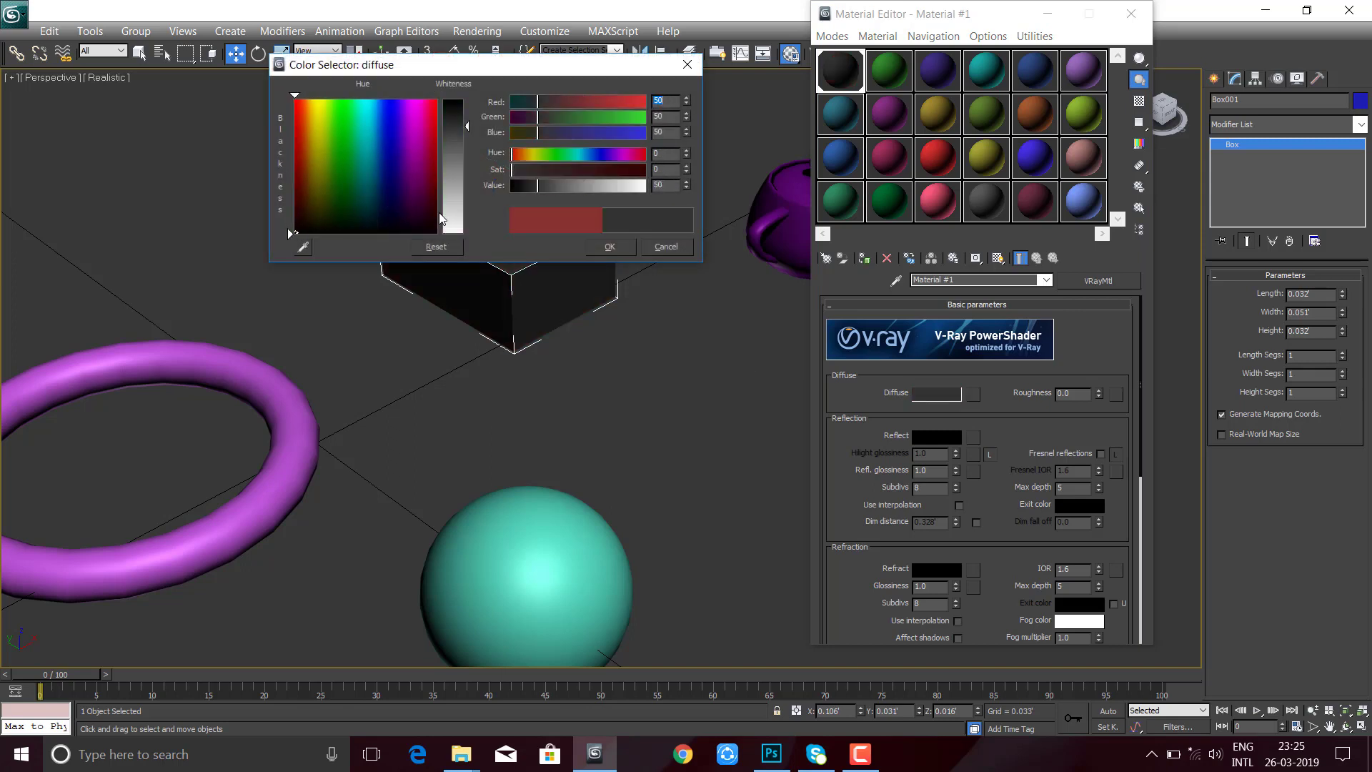
left_click(607, 247)
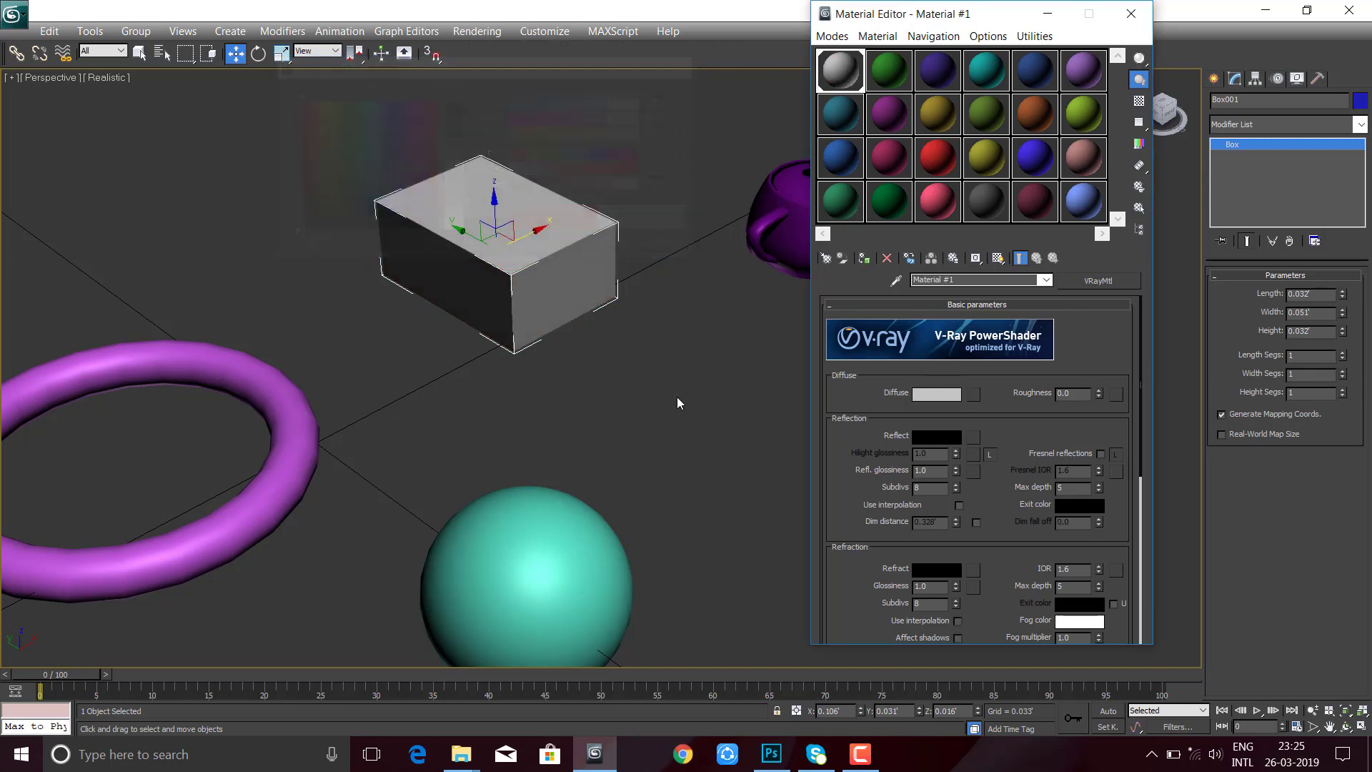
middle_click_drag(636, 386, 686, 383, "alt")
left_click(954, 396)
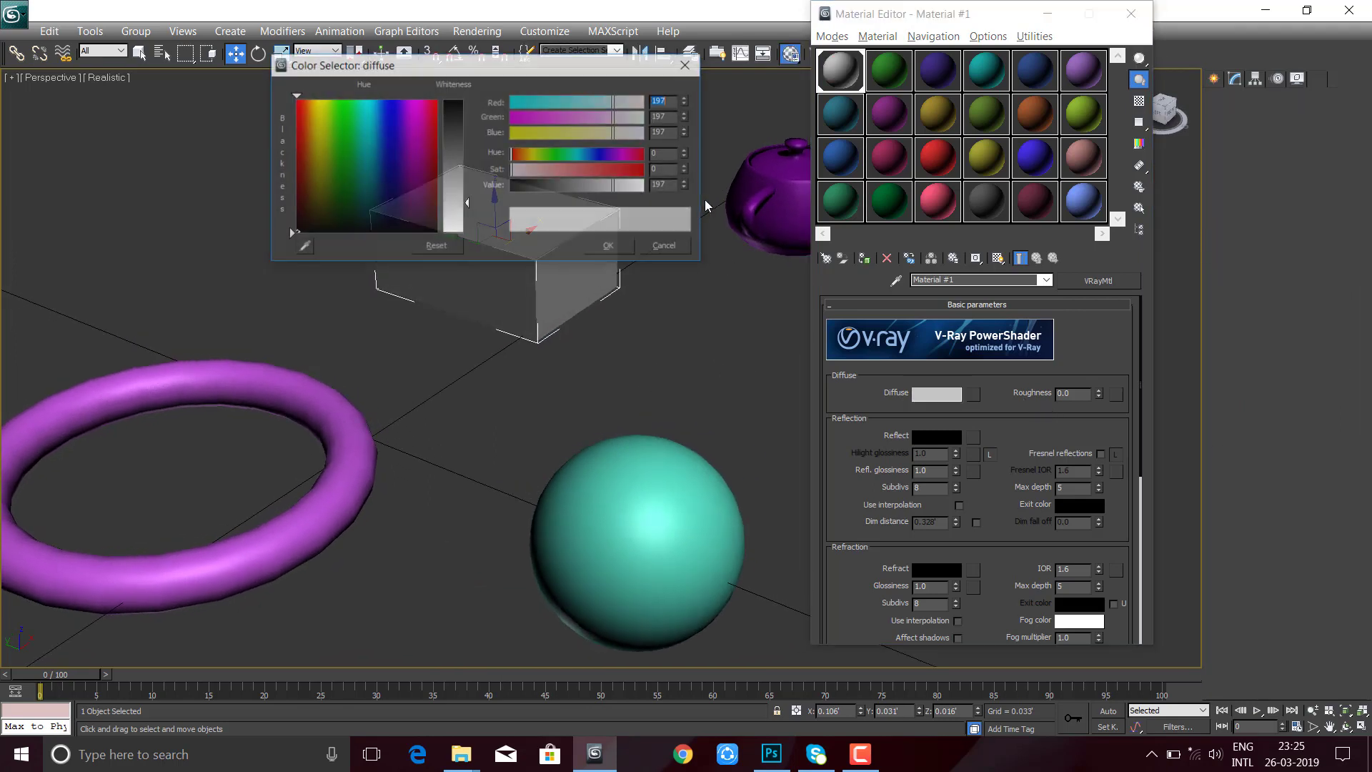
left_click(453, 185)
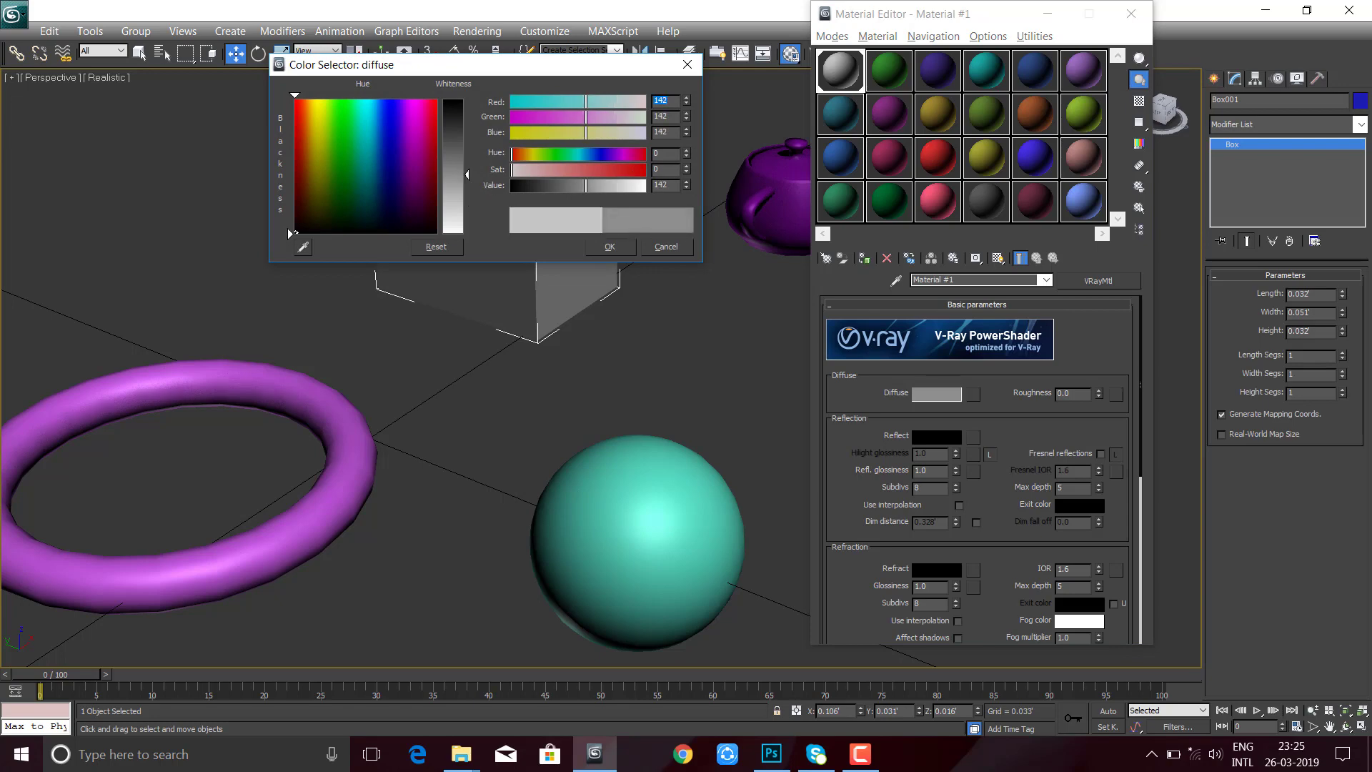
left_click(609, 246)
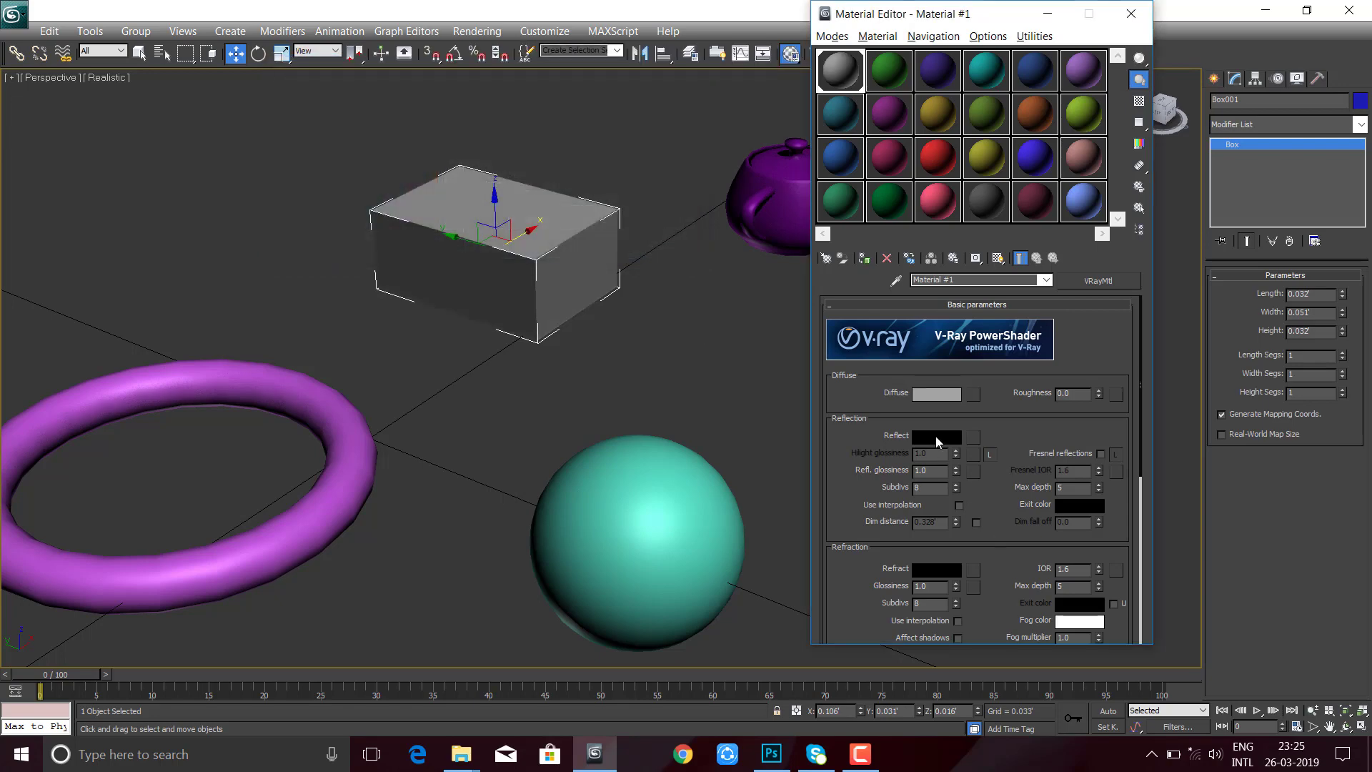
- Set Material #1's reflection colour to light grey 193
left_click(936, 436)
left_click_drag(464, 208, 457, 206)
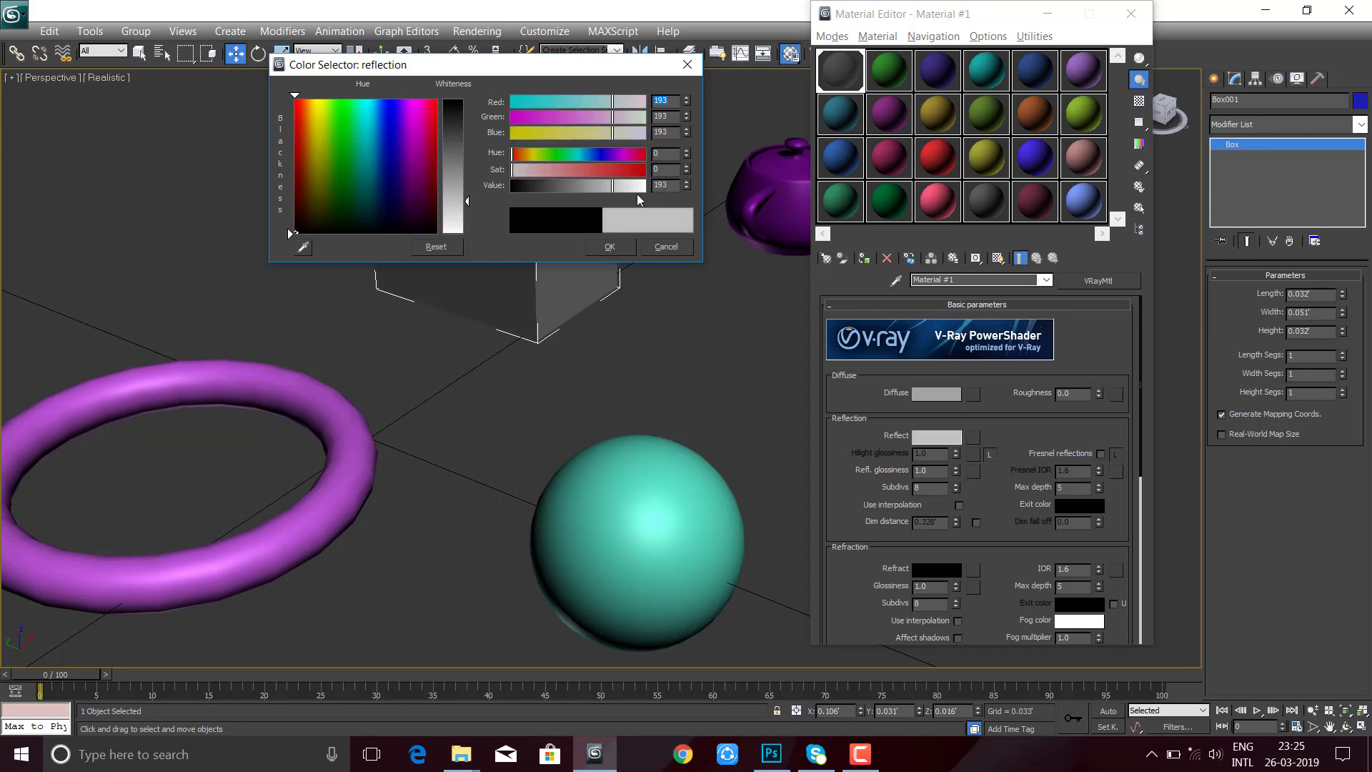
left_click(619, 246)
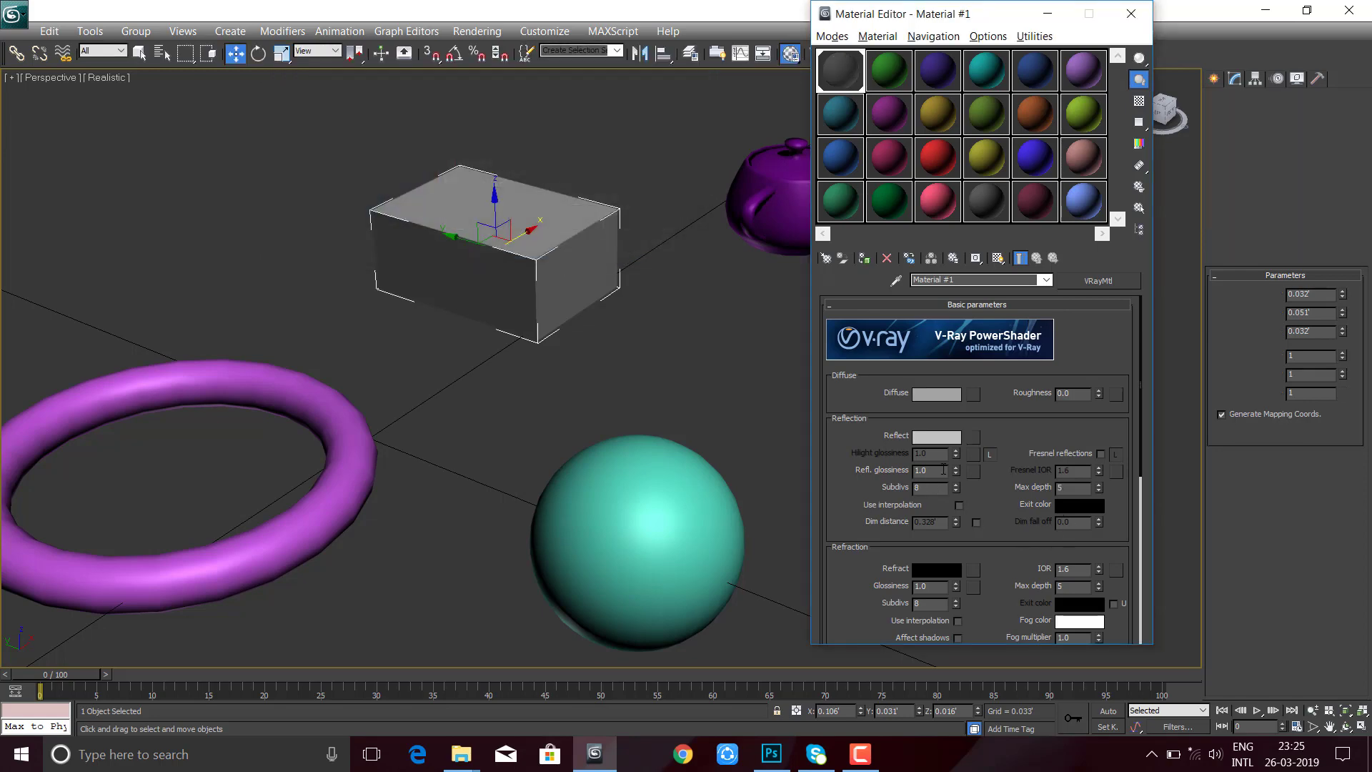
- Frame the box and lower Material #1's reflection glossiness to 0.7, then deselect it
mouse_move(543, 343)
middle_mouse_down("alt")
mouse_move(555, 406)
mouse_move(561, 381)
mouse_move(622, 402)
middle_mouse_up("alt")
key("z")
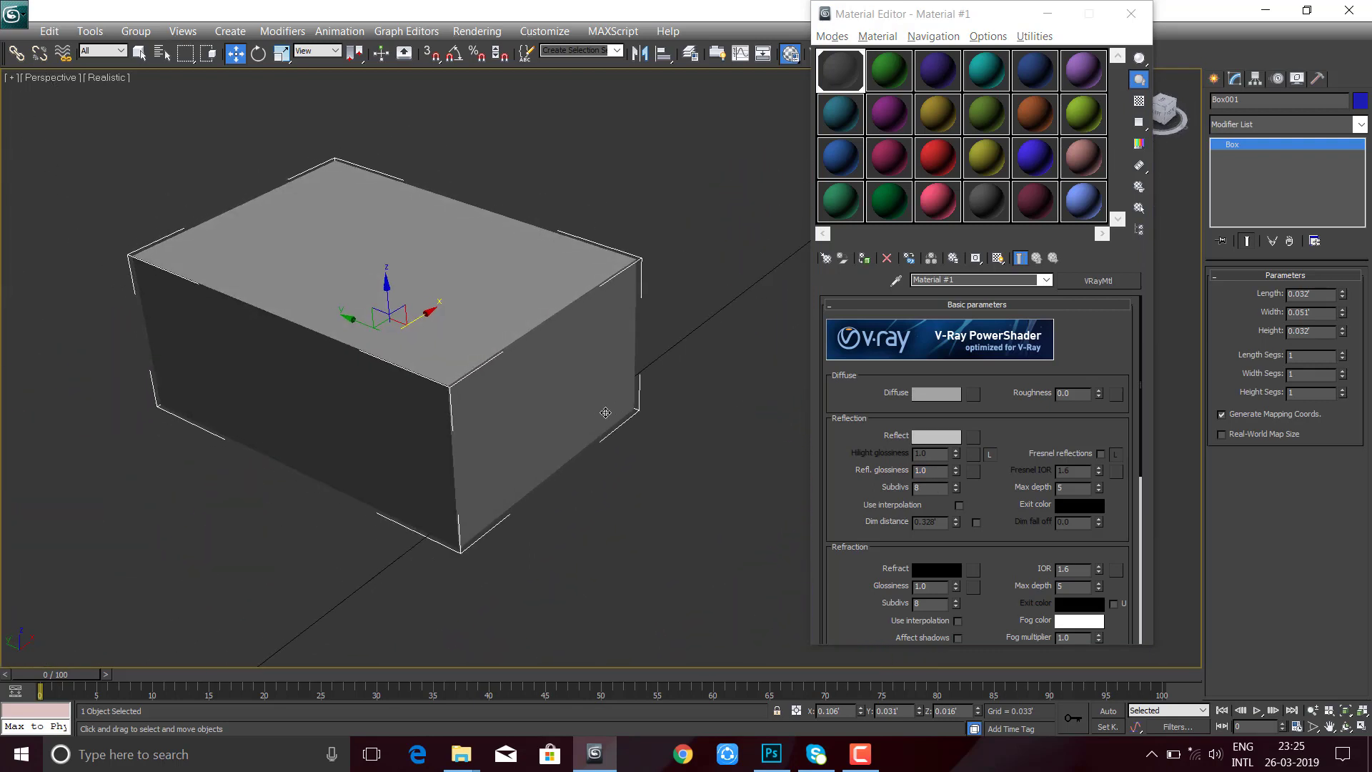
left_click(929, 470)
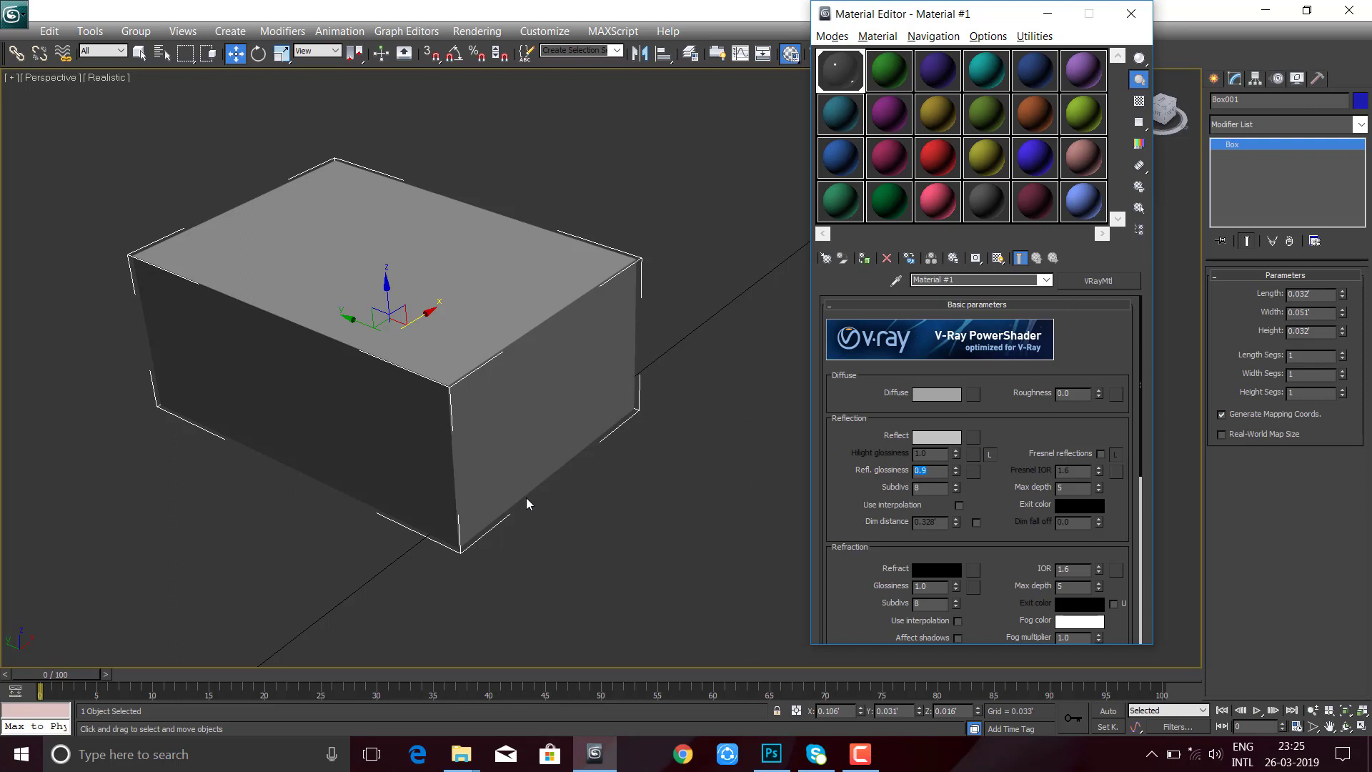
type("88")
key("Return")
scroll(987, 501, "down", 1)
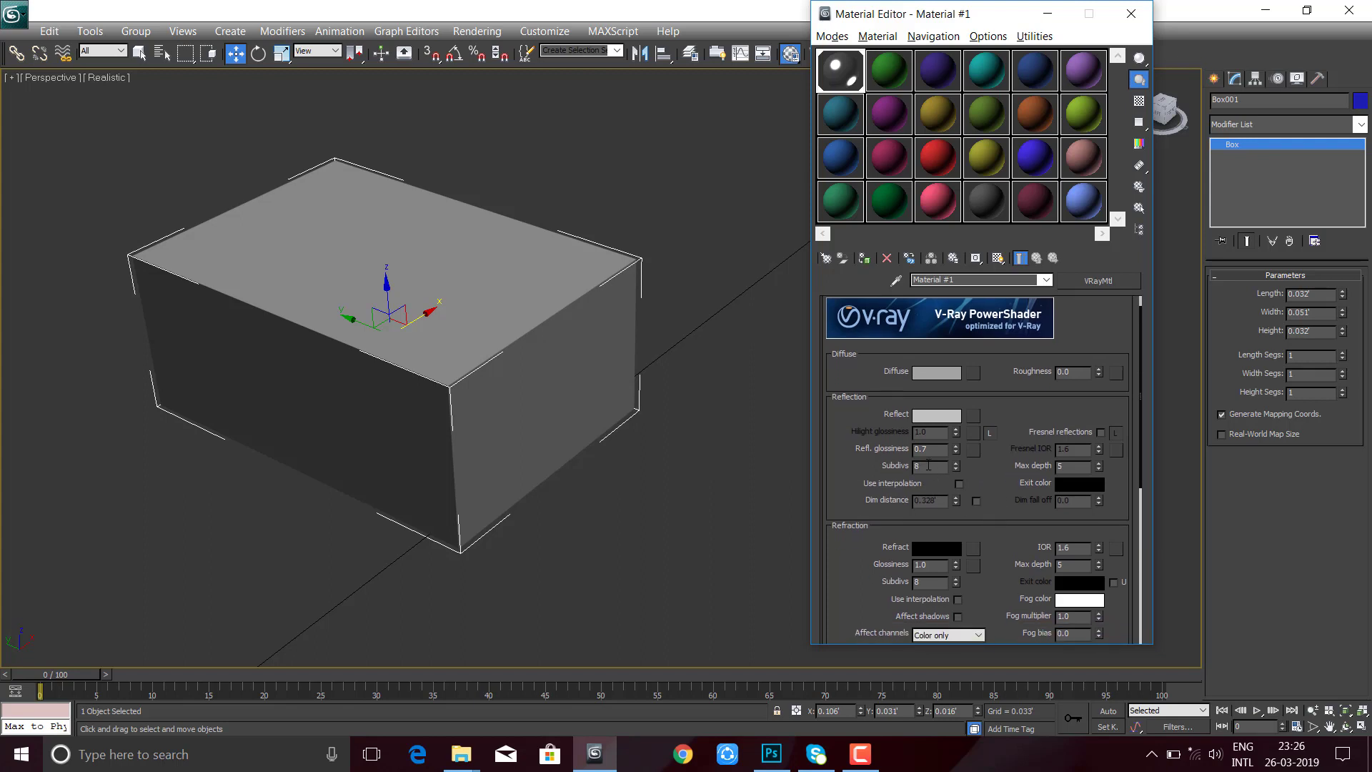
middle_click_drag(627, 527, 620, 495)
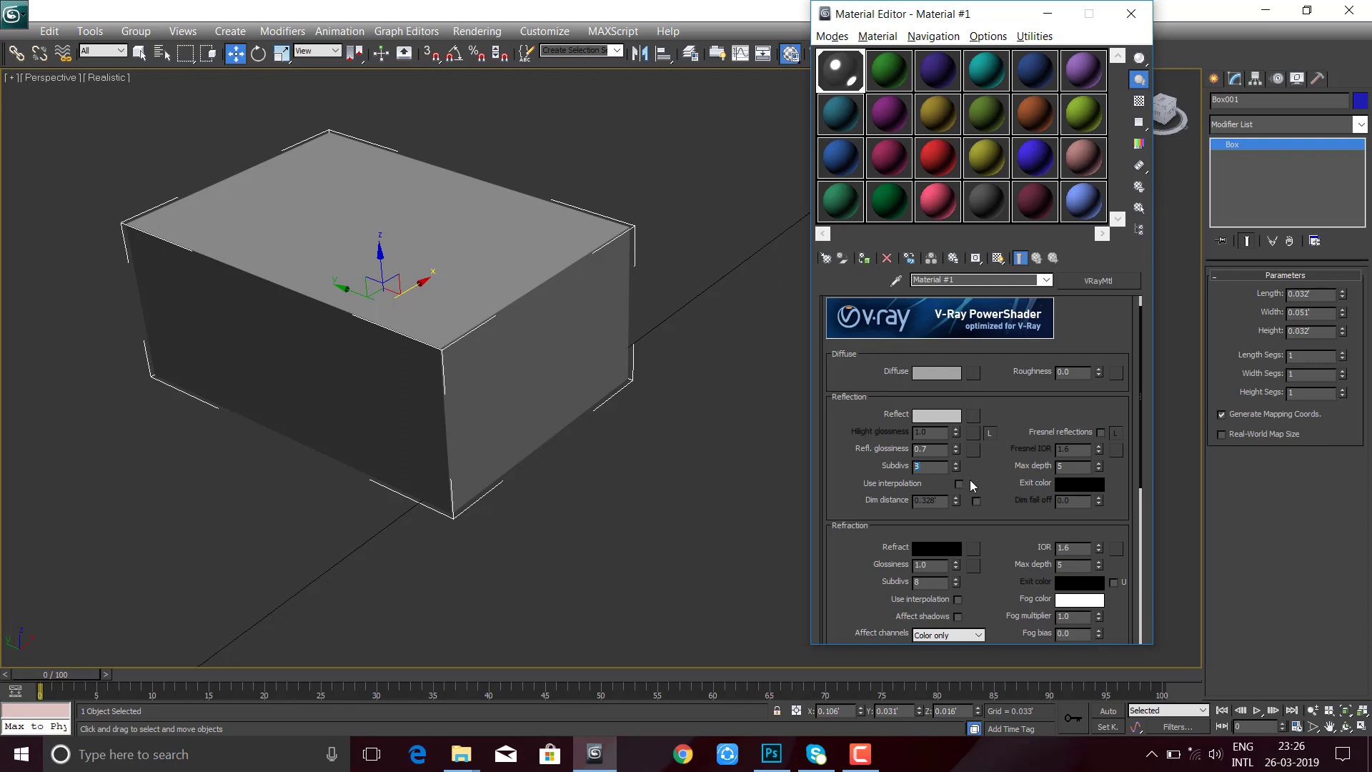
scroll(987, 490, "down", 2)
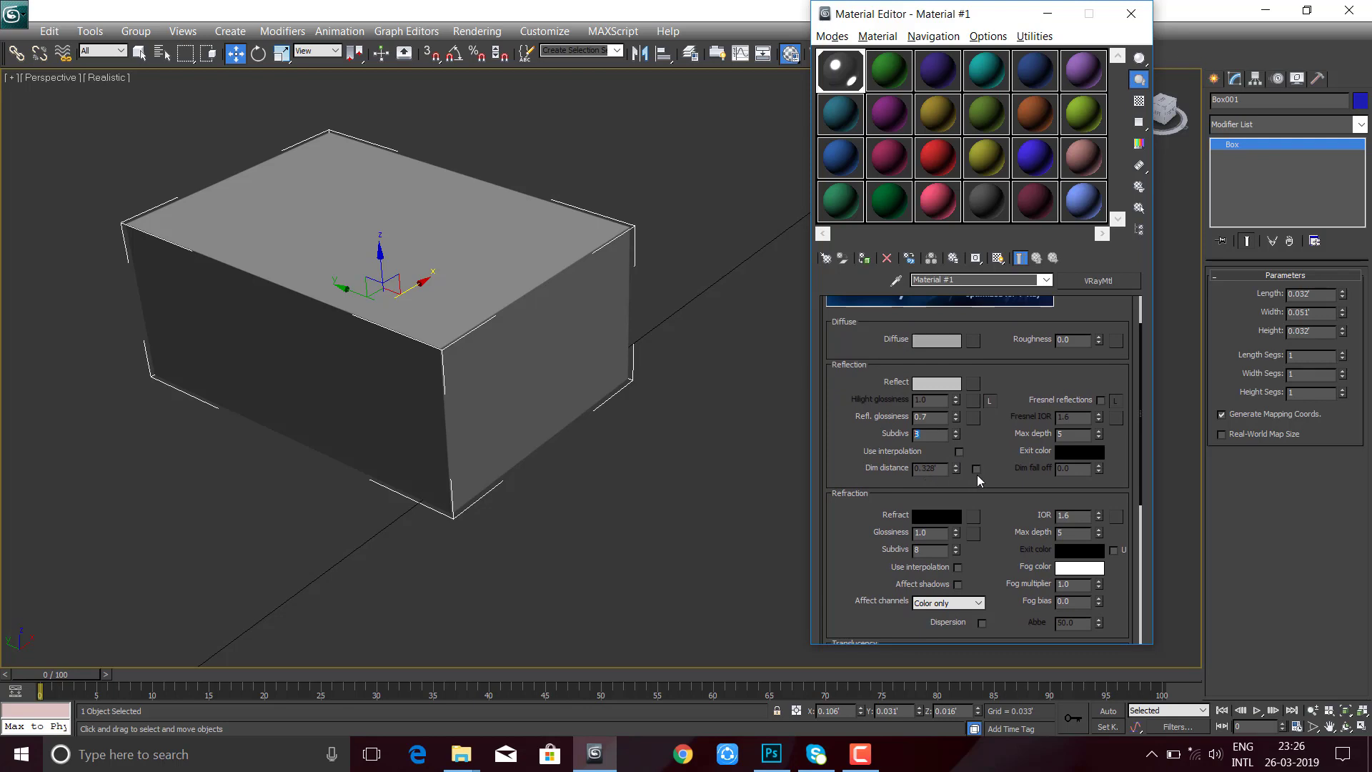
scroll(990, 494, "up", 3)
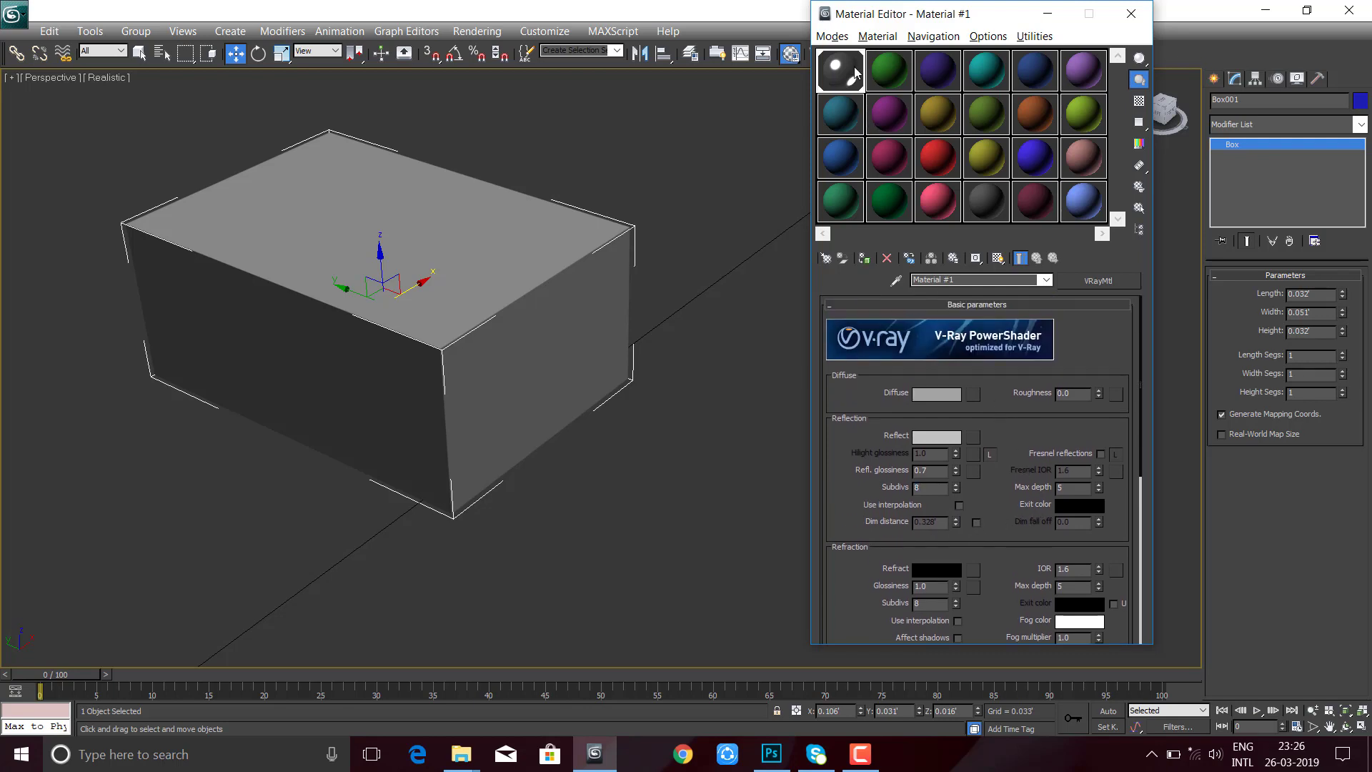
scroll(527, 346, "down", 6)
left_click(563, 224)
- Select and frame the teapot, apply the red material, and load it for editing
middle_click_drag(750, 300, 689, 272)
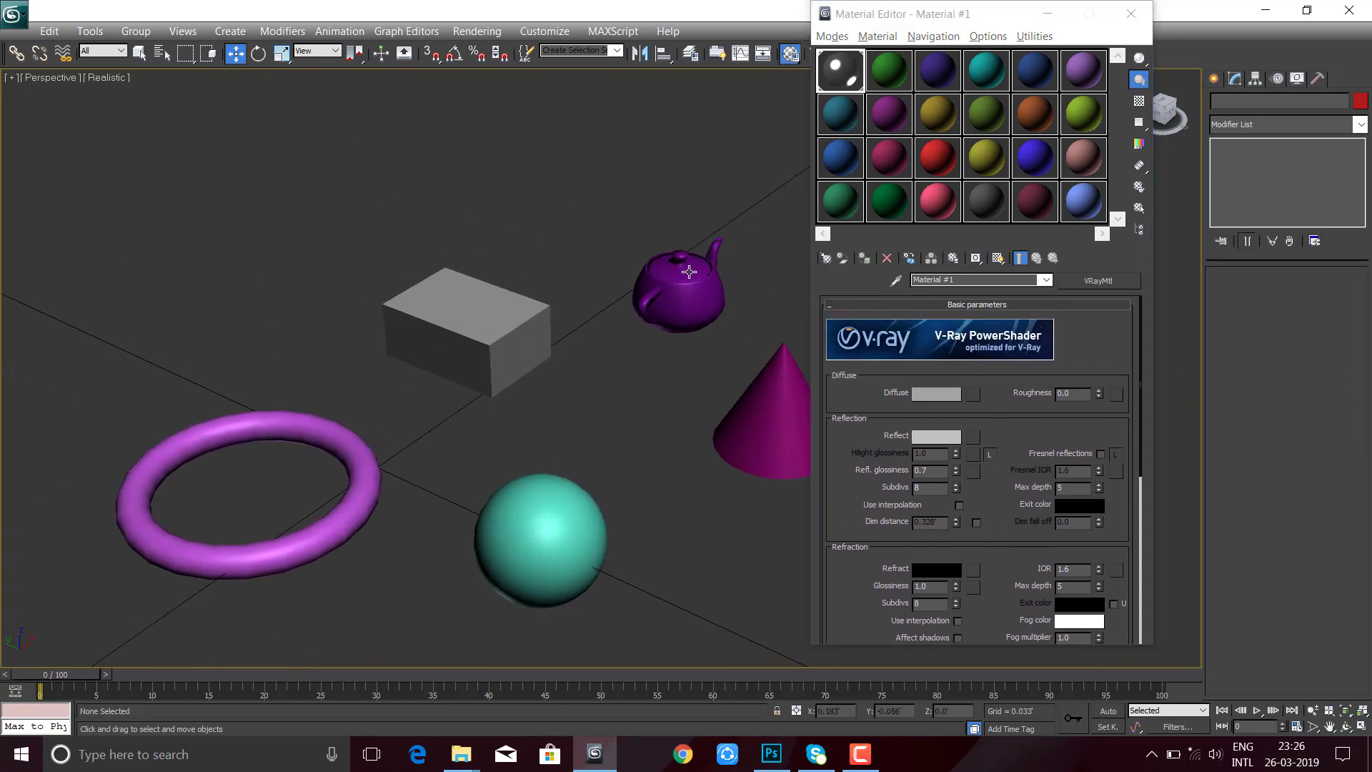
left_click(688, 272)
key("z")
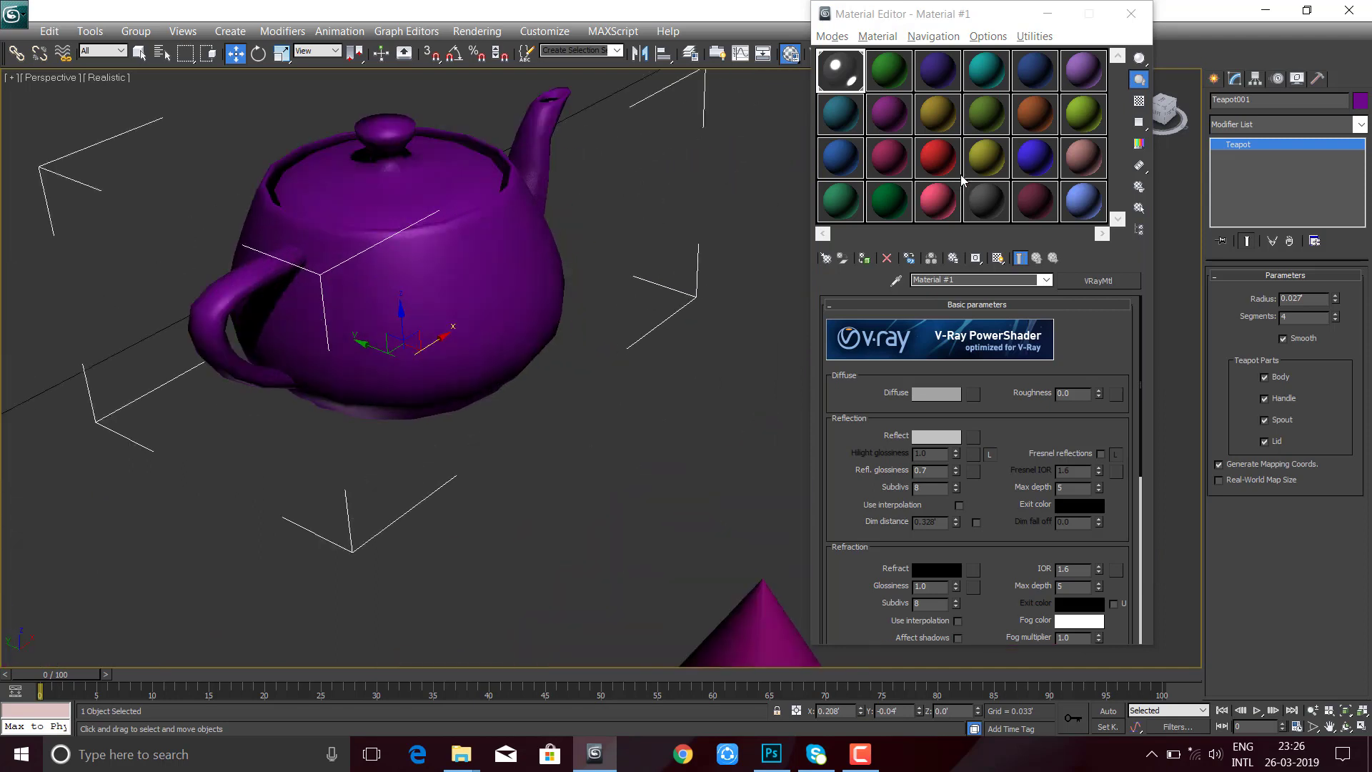
left_click_drag(951, 163, 505, 281)
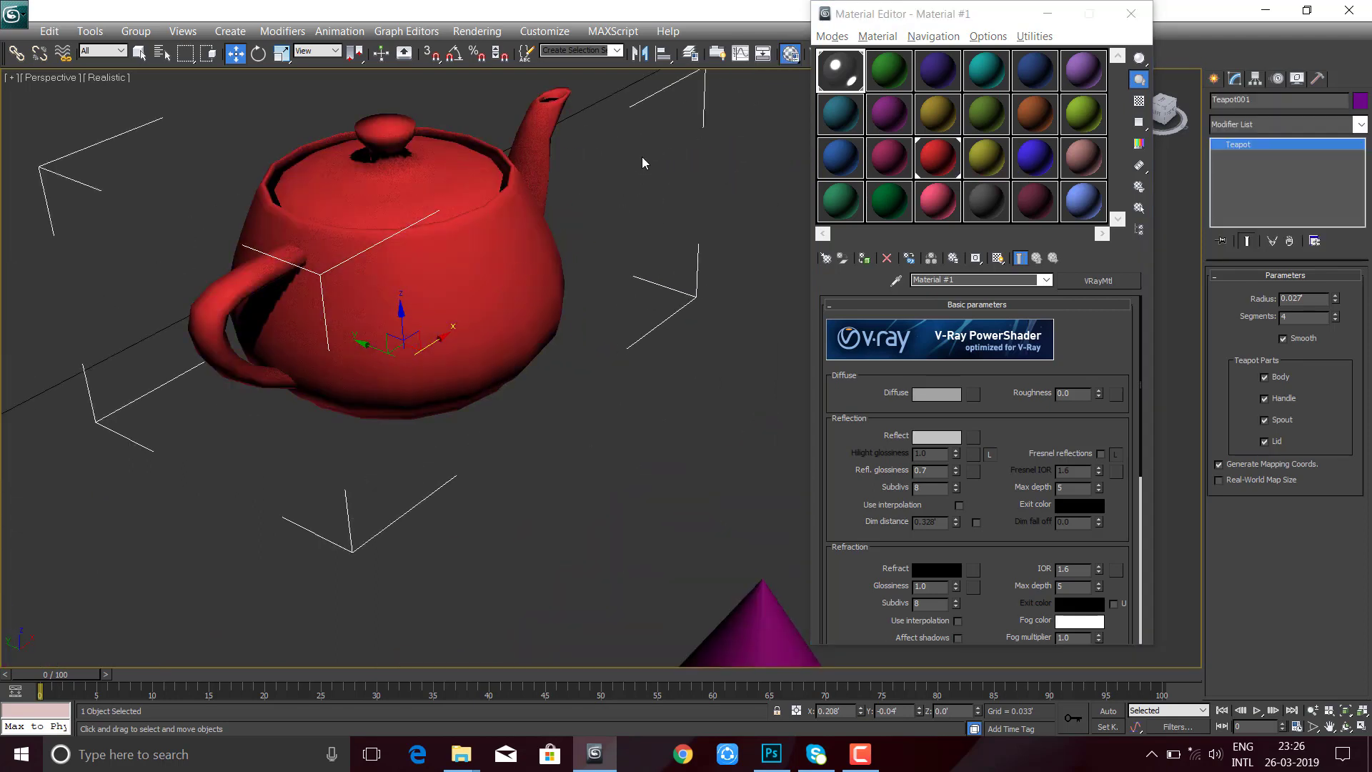
left_click(503, 258)
left_click(936, 157)
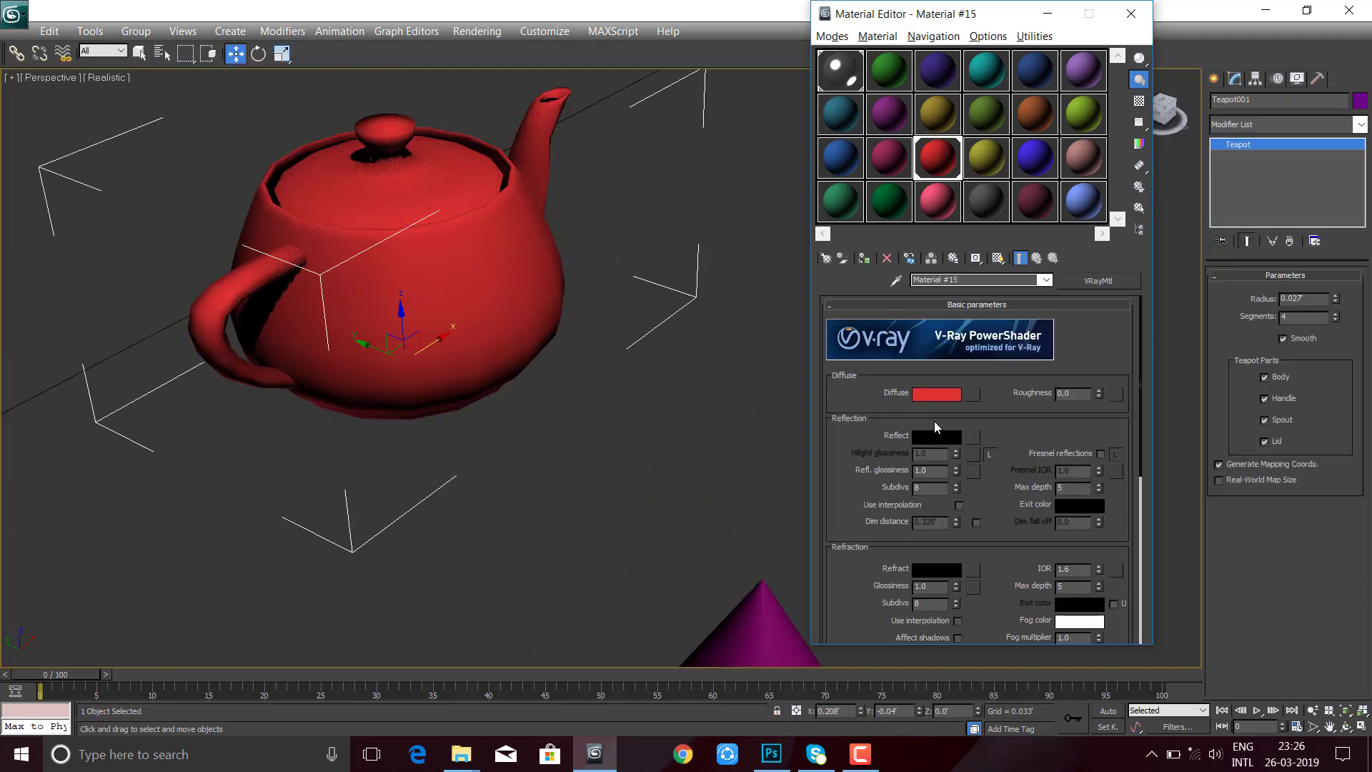
- Set the red material's reflection colour to grey 54 and reflection glossiness to 0.8
left_click(937, 435)
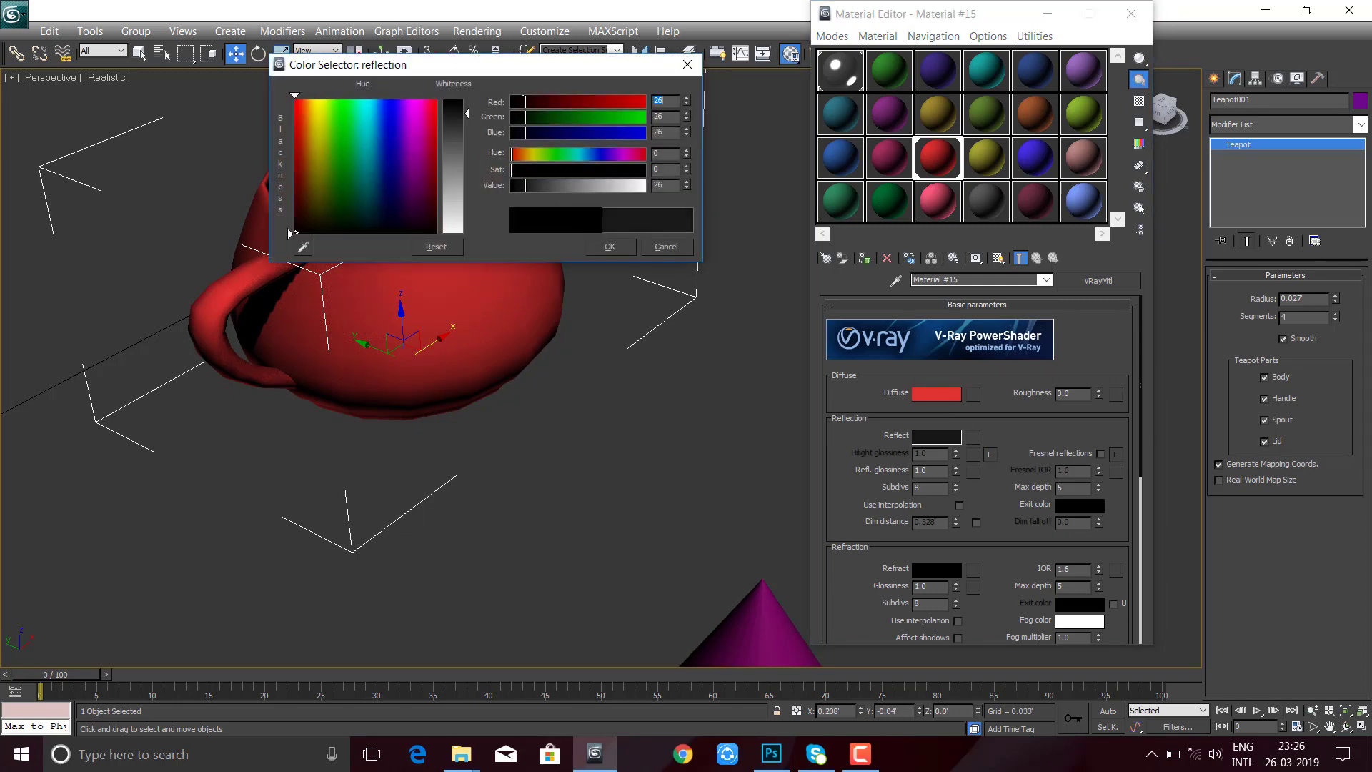
left_click_drag(466, 113, 467, 117)
left_click_drag(358, 64, 473, 47)
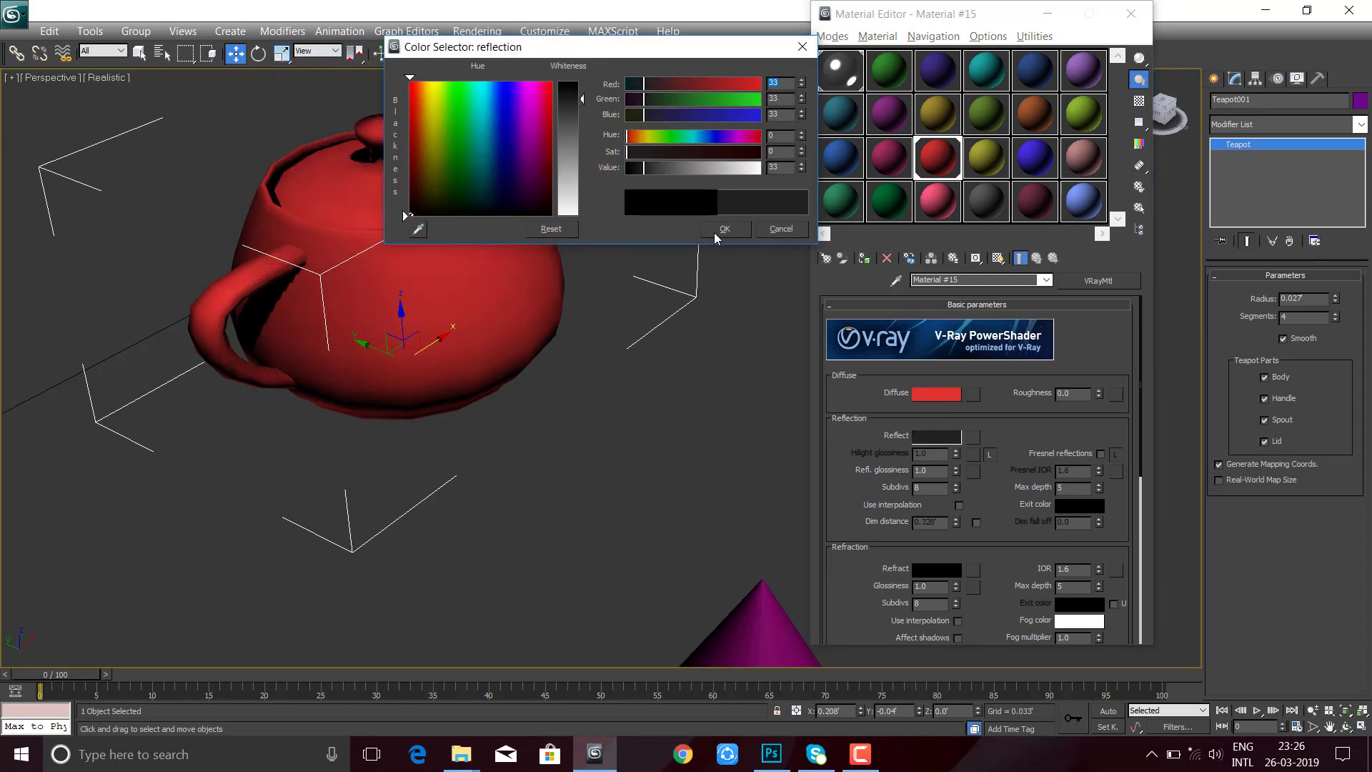
left_click(719, 230)
left_click(937, 435)
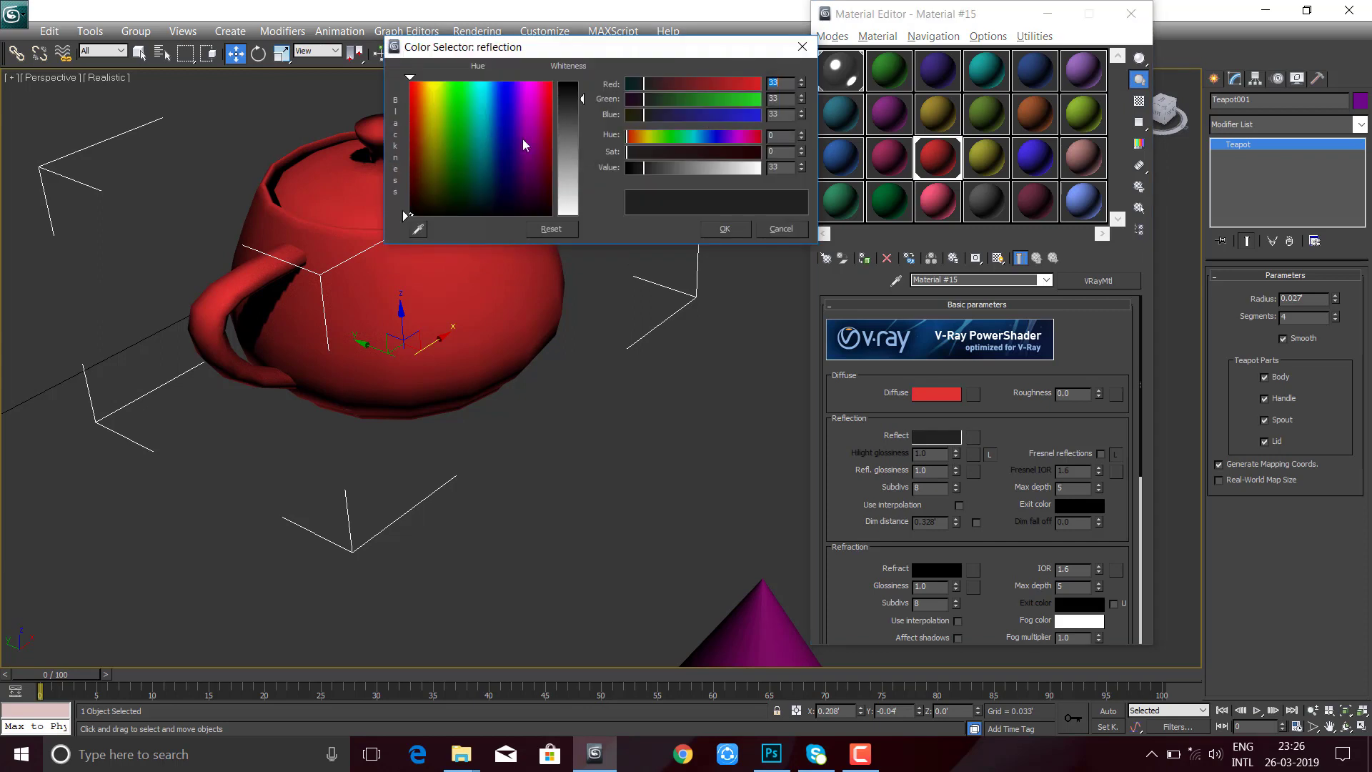
left_click_drag(572, 116, 595, 120)
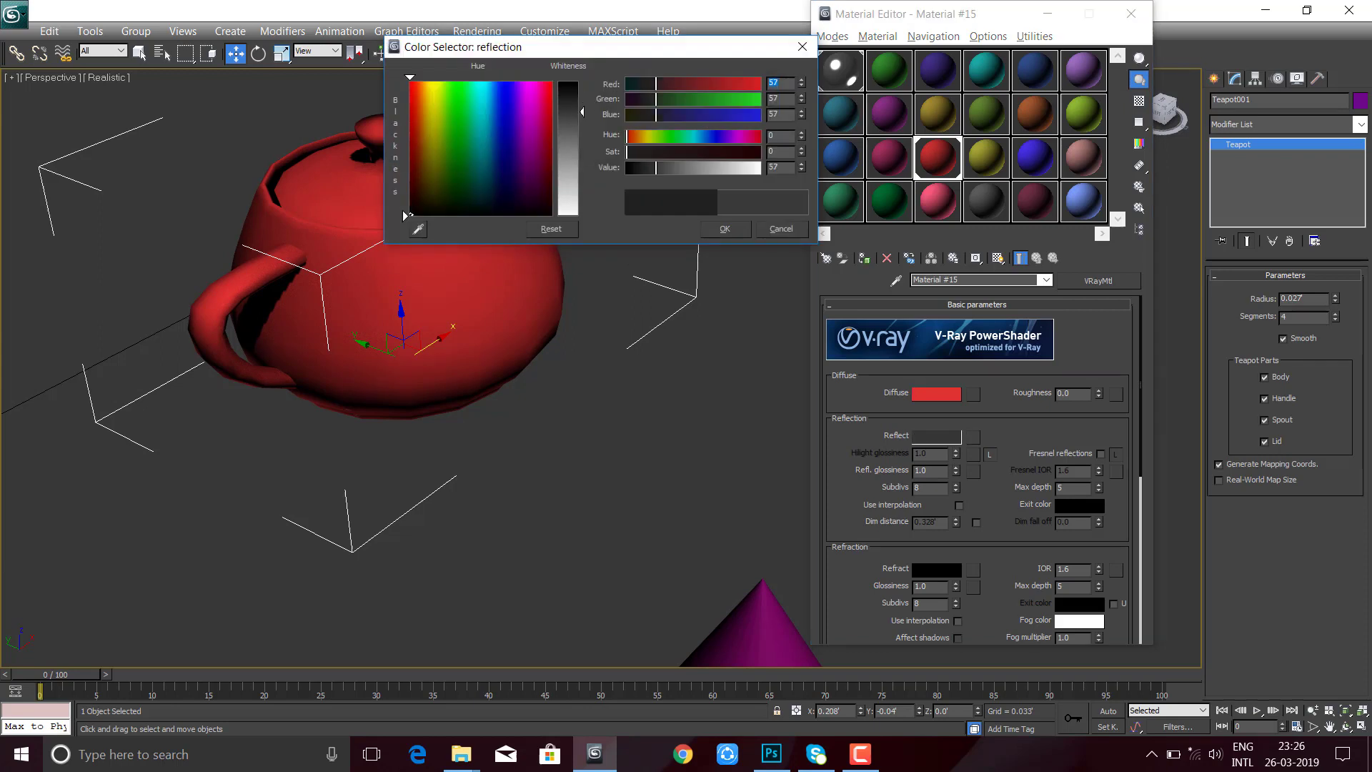
left_click(723, 229)
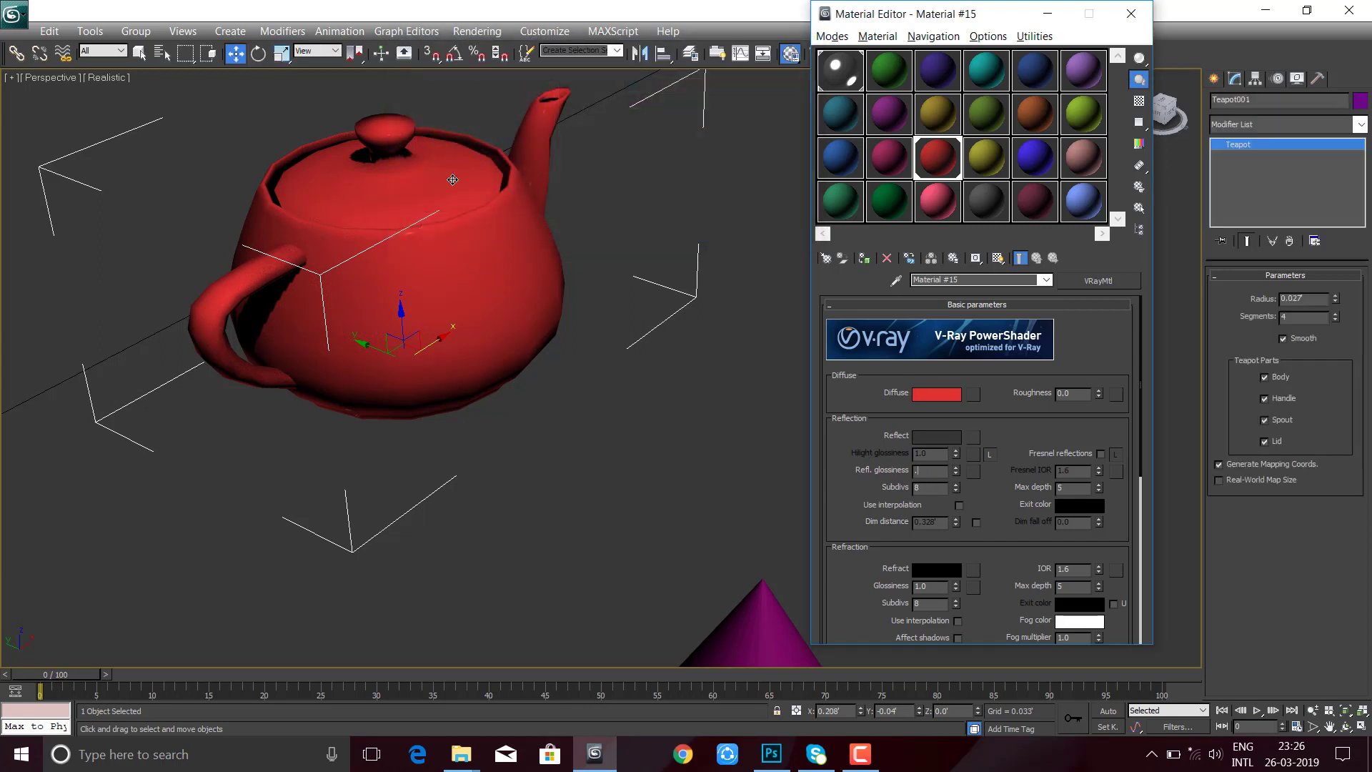
type("0.8")
key("Return")
- Unlock highlight glossiness, set it to 0.7, and expand the Maps rollout
left_click(991, 456)
key("Return")
scroll(975, 332, "down", 5)
scroll(973, 552, "down", 3)
scroll(977, 573, "down", 2)
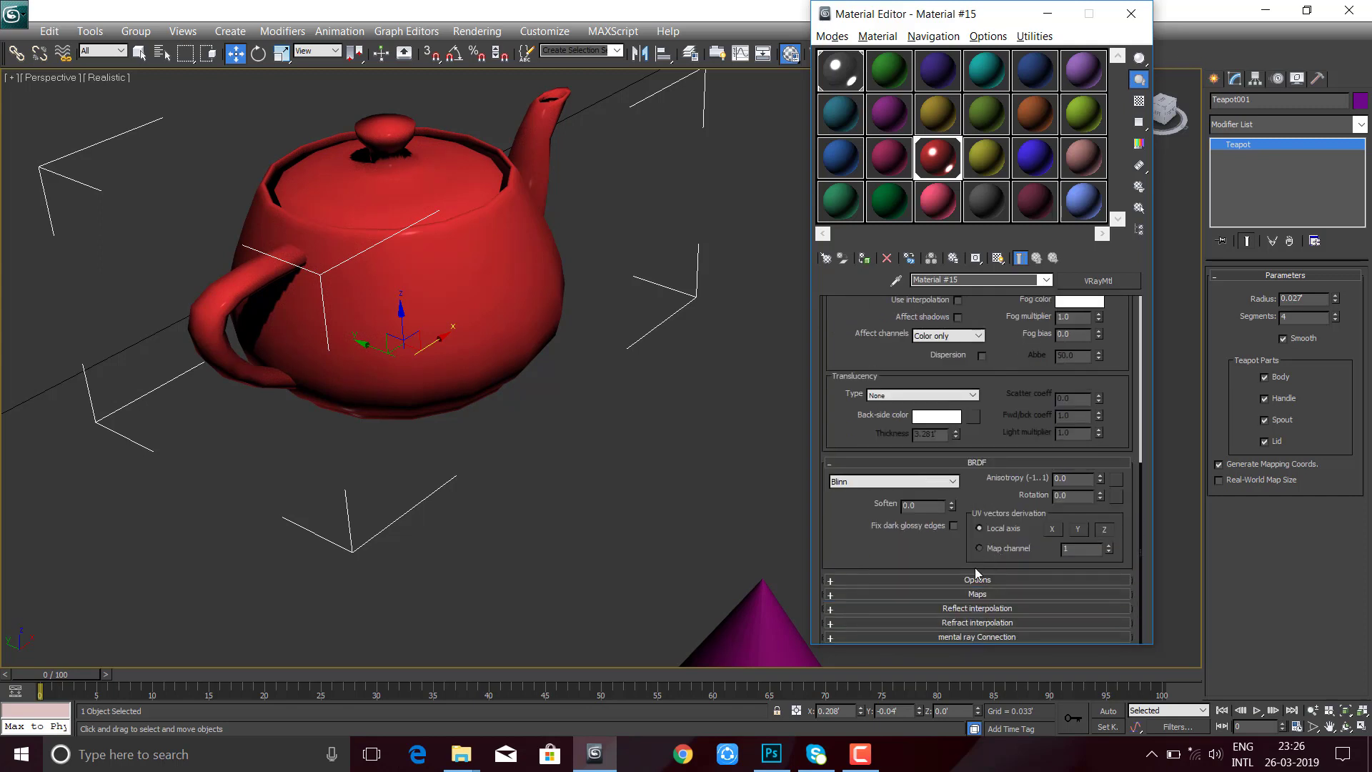
left_click(981, 595)
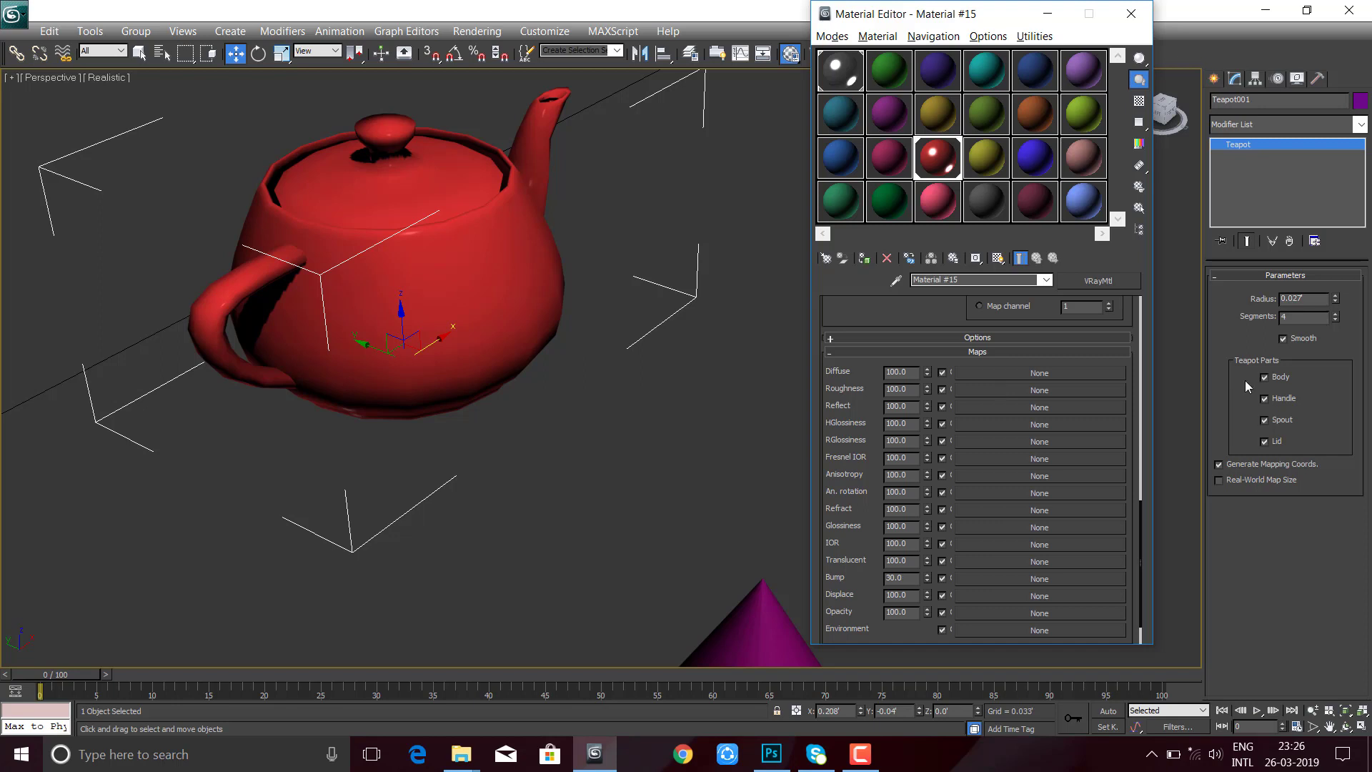
left_click(1229, 83)
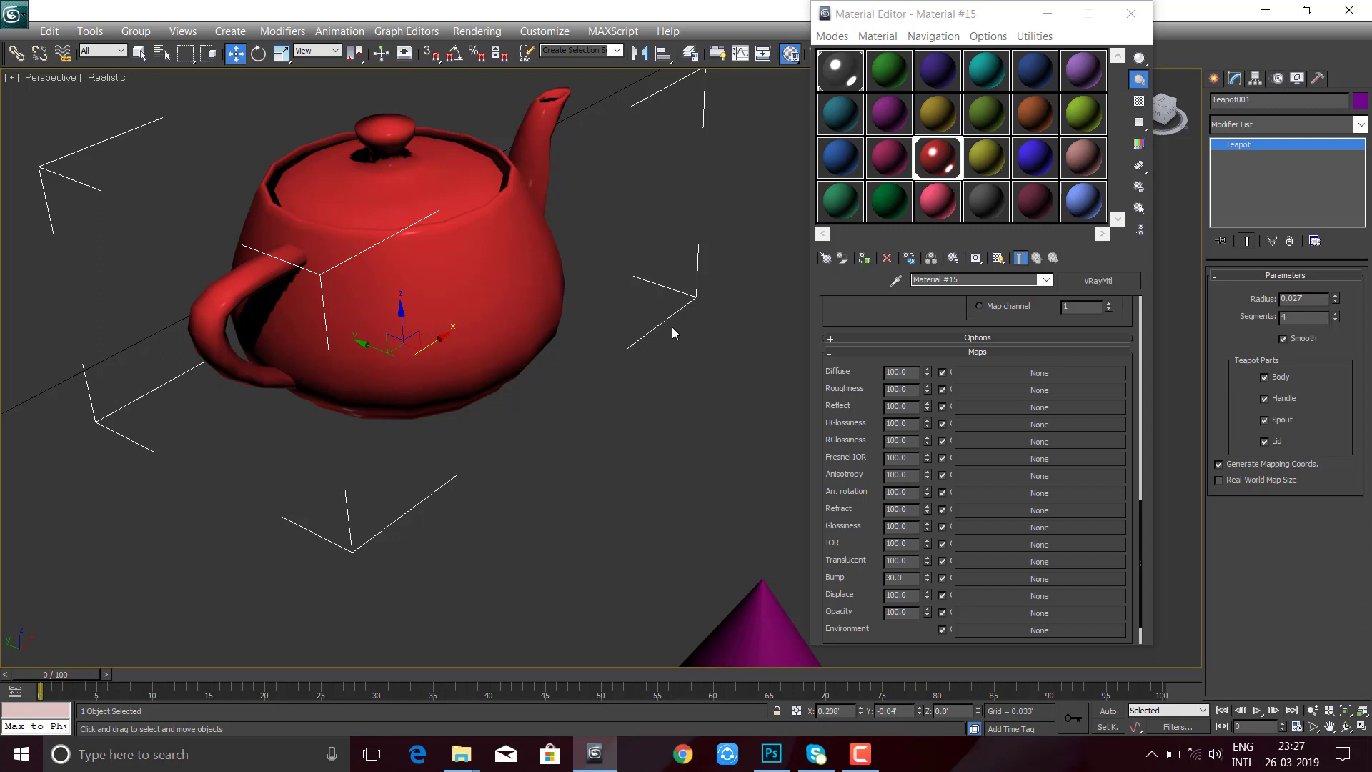
- Orbit the view around the teapot to inspect its glossy red material
middle_click_drag(631, 406, 648, 404, "alt")
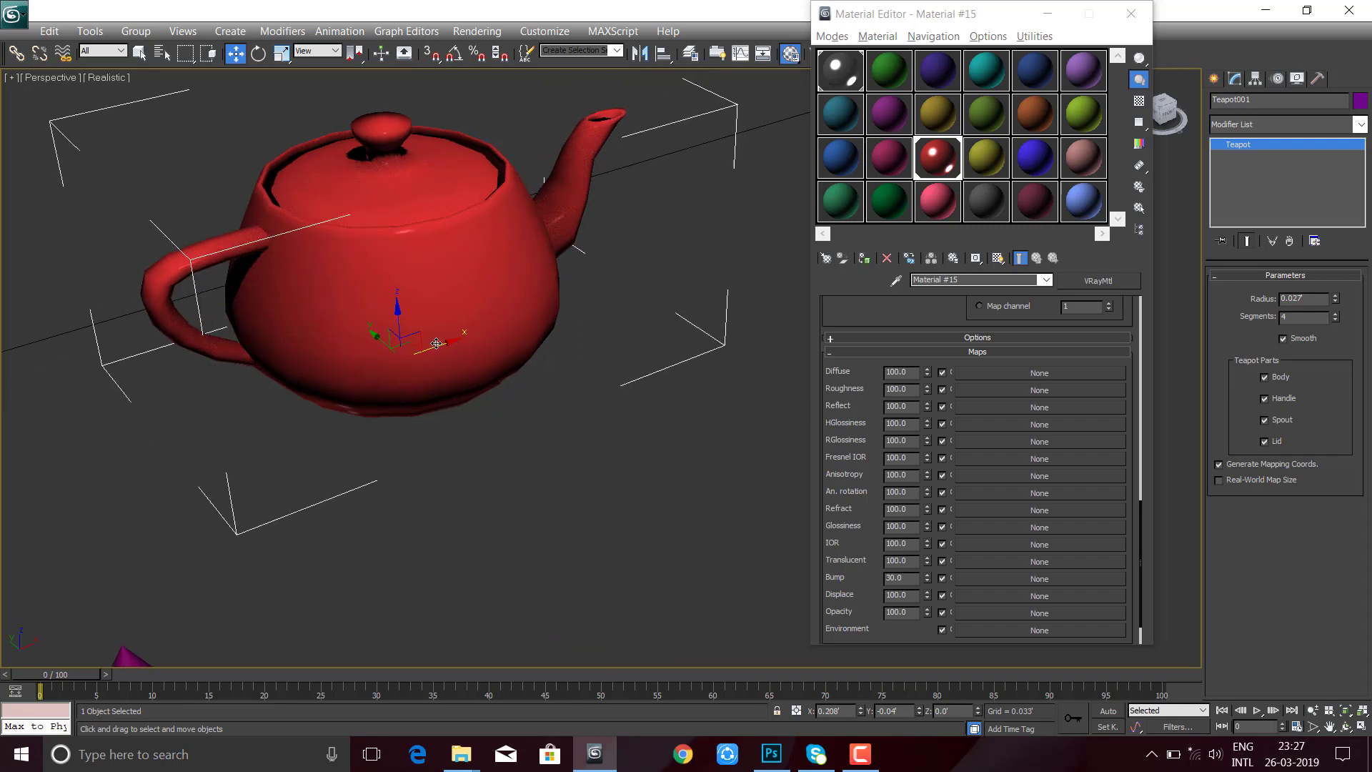
middle_click_drag(400, 343, 443, 368)
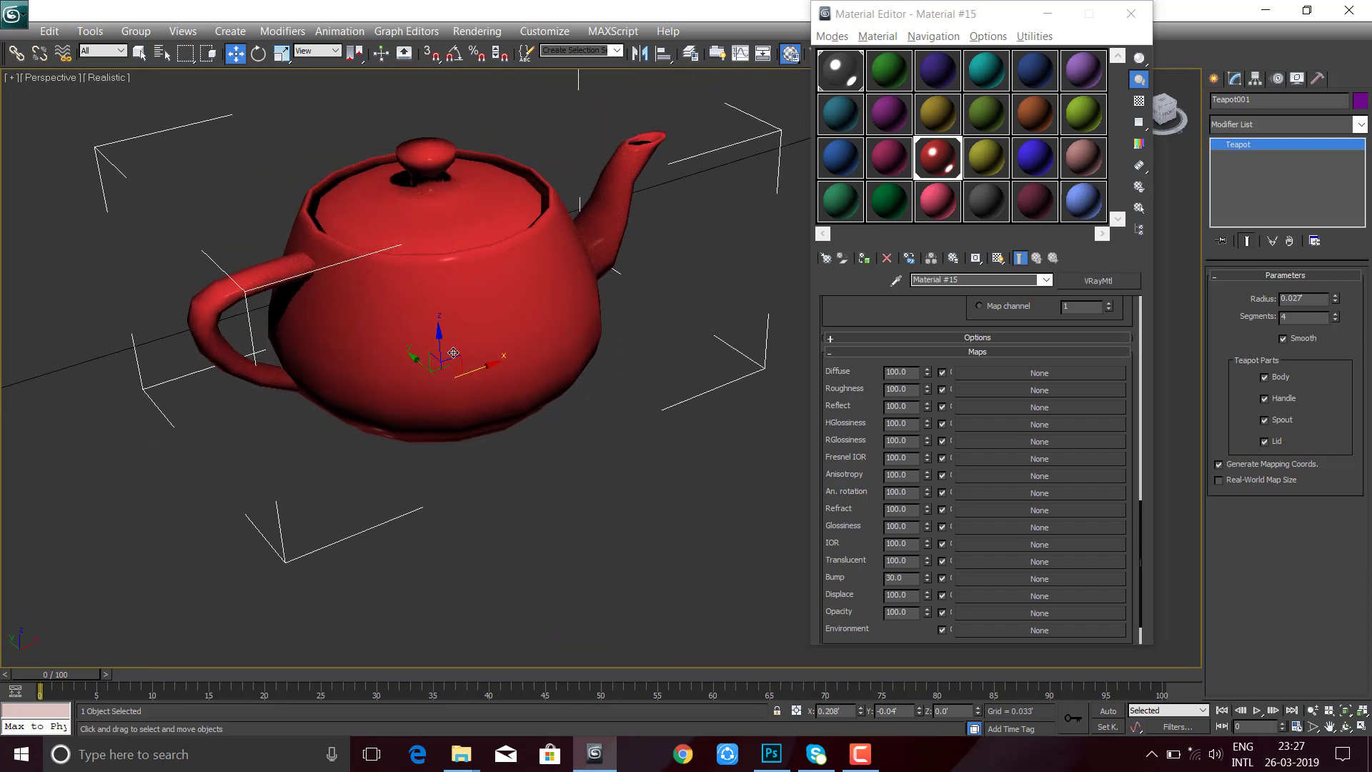
middle_click_drag(453, 353, 355, 342, "alt")
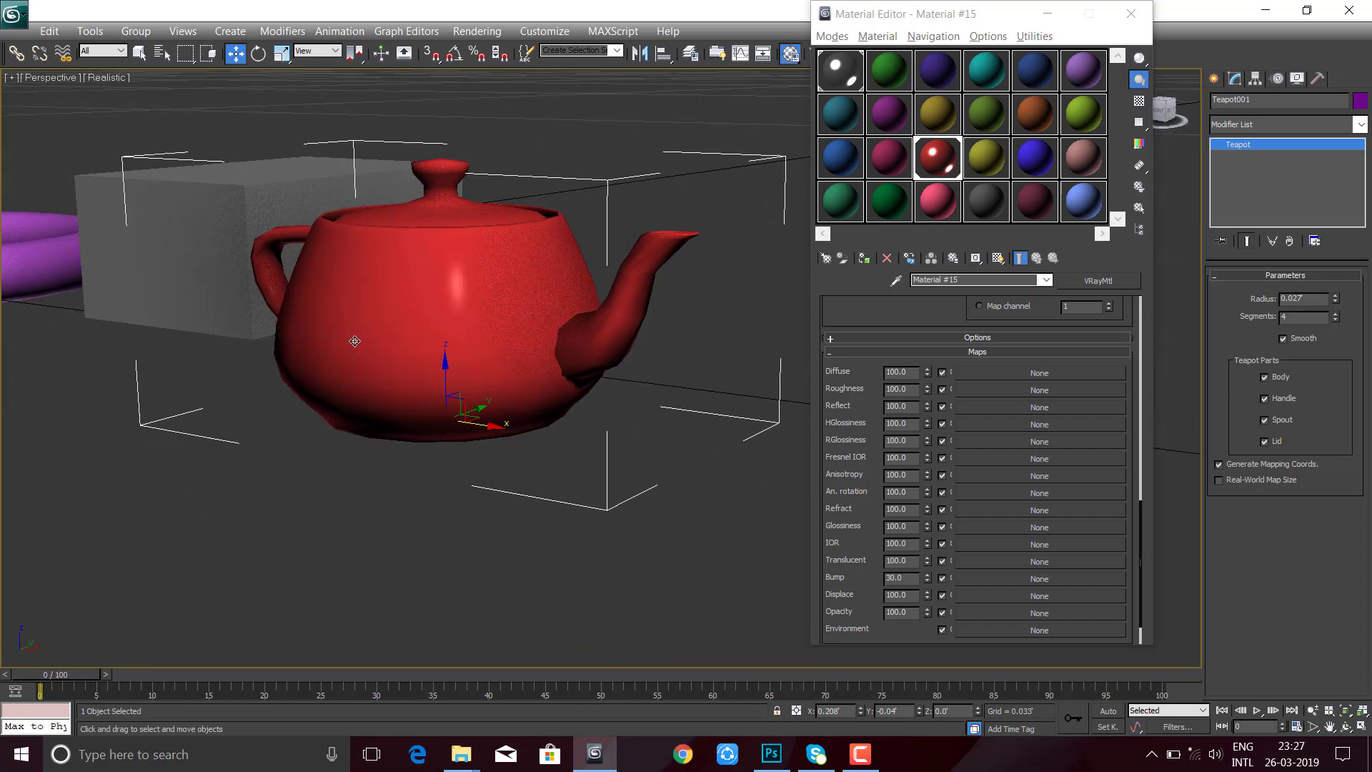
middle_click_drag(462, 313, 396, 327, "alt")
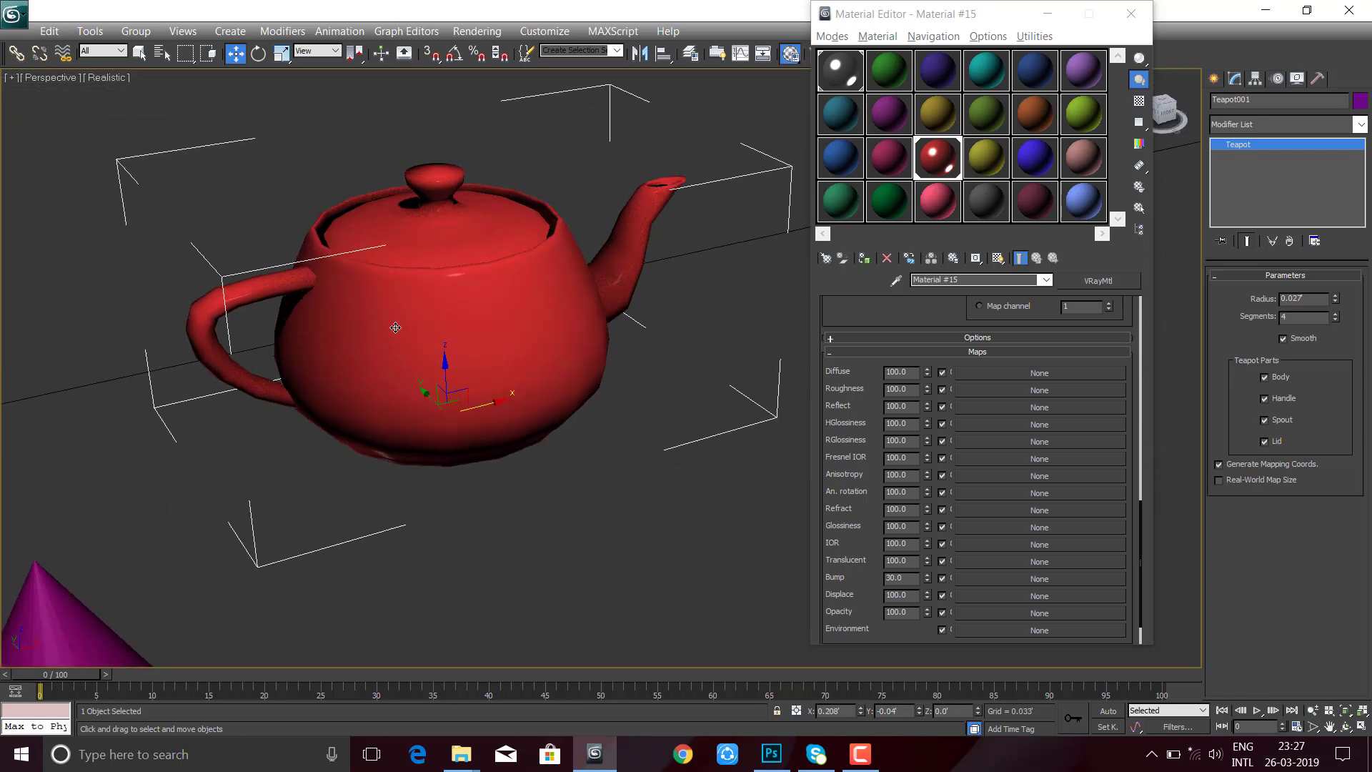
scroll(395, 328, "up", 1)
scroll(500, 365, "up", 1)
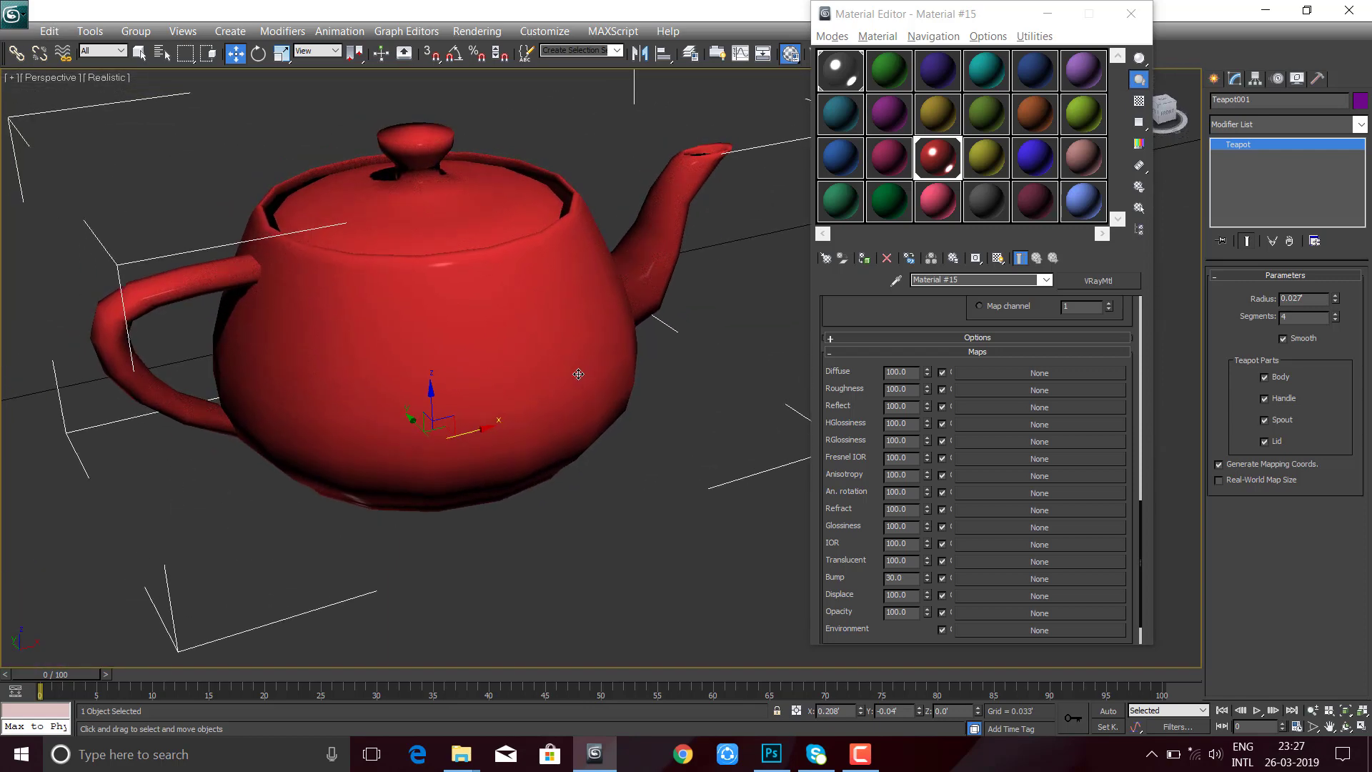
middle_click_drag(429, 376, 453, 369, "alt")
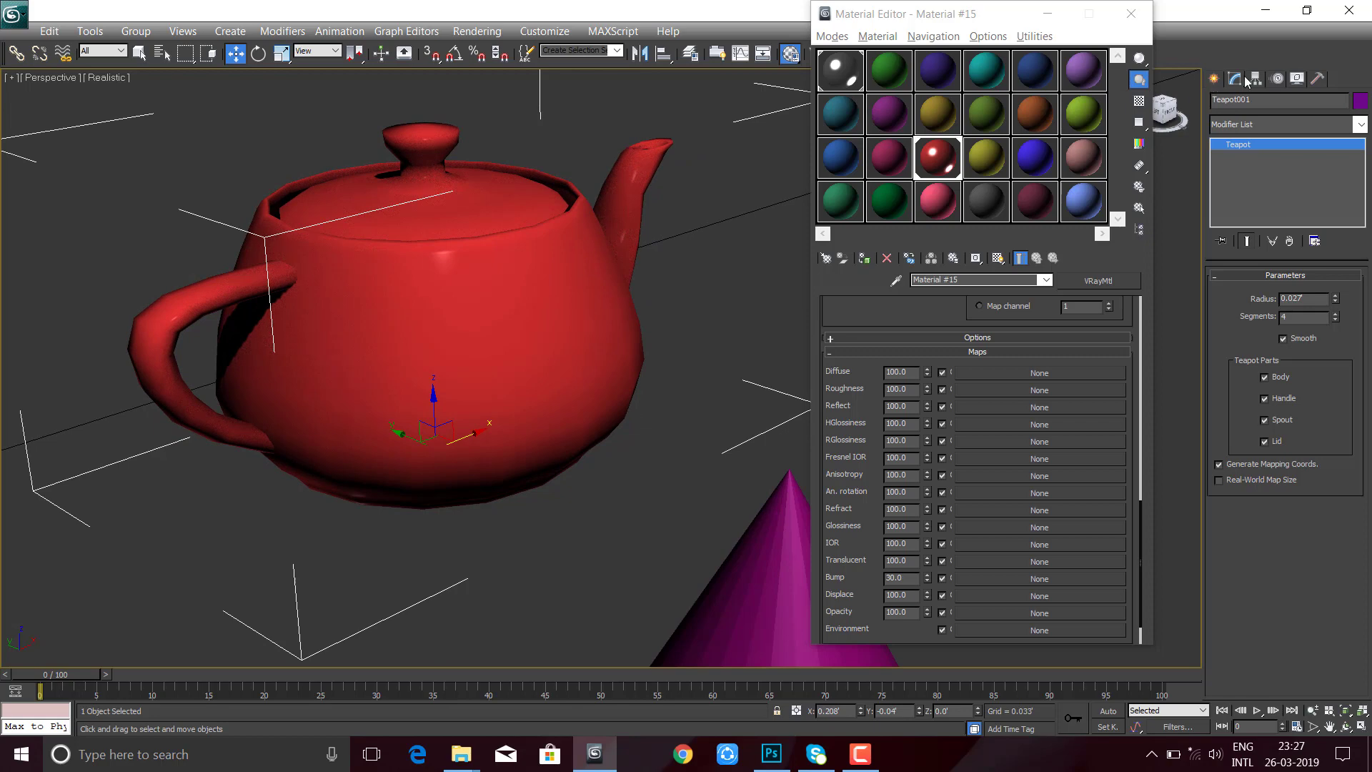
- Close the Material Editor, add an Unwrap UVW modifier to the teapot, and deselect it
left_click(1131, 14)
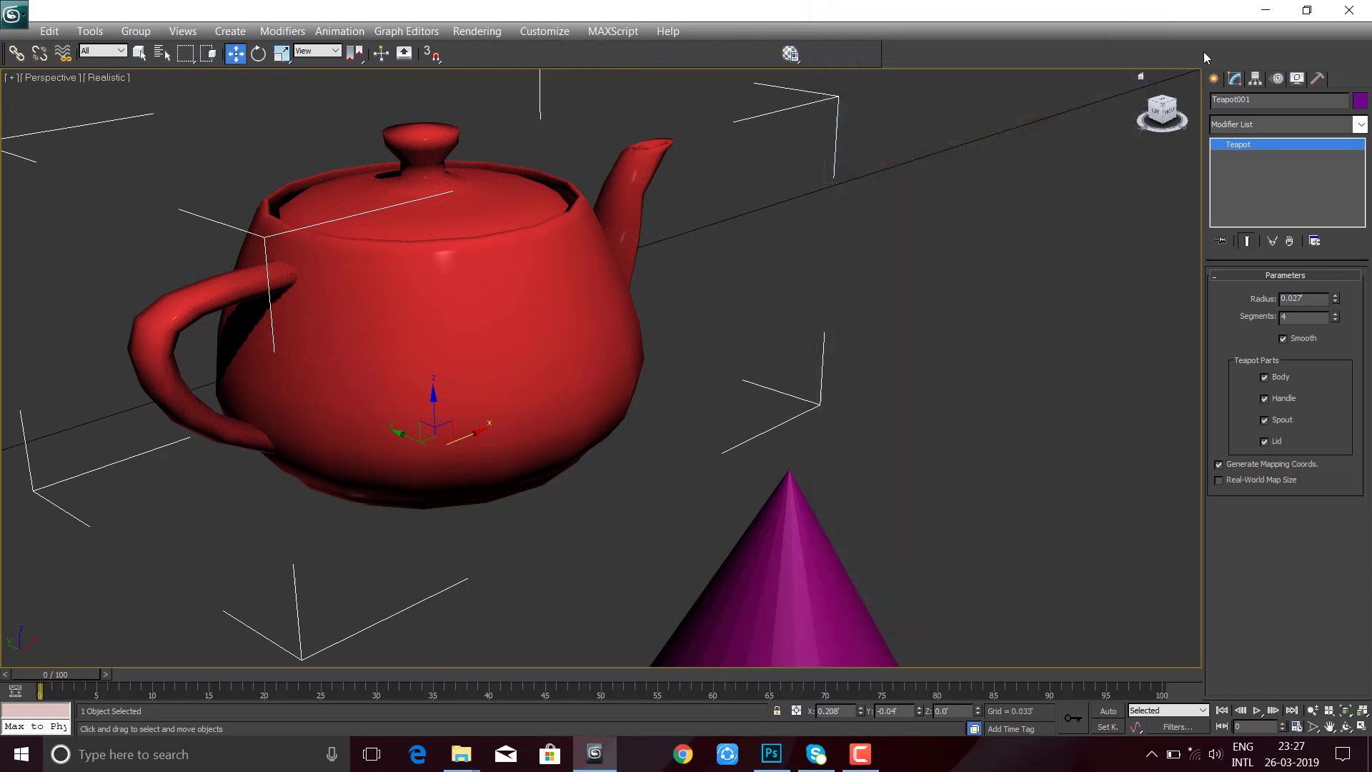
middle_click_drag(508, 345, 774, 355, "alt")
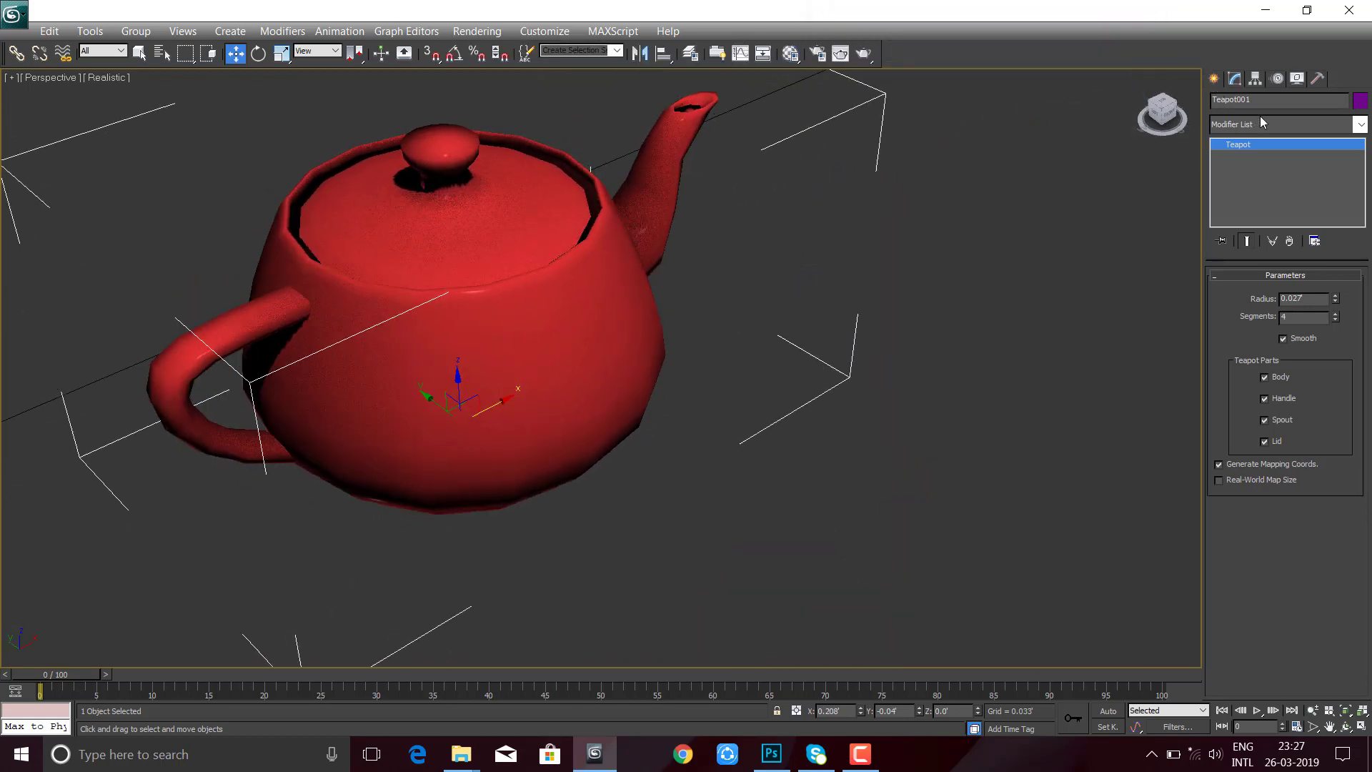
middle_click_drag(627, 390, 531, 303, "alt")
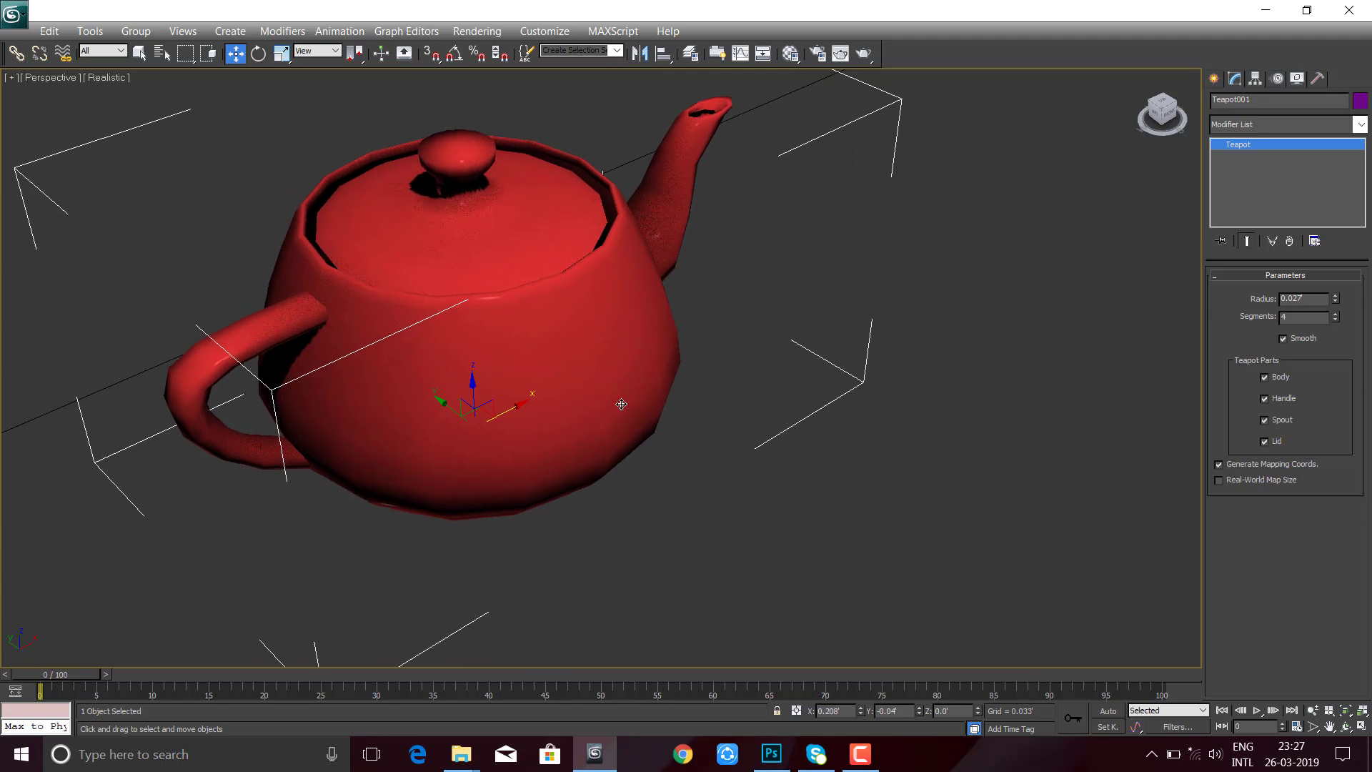
left_click(1215, 79)
left_click(1235, 79)
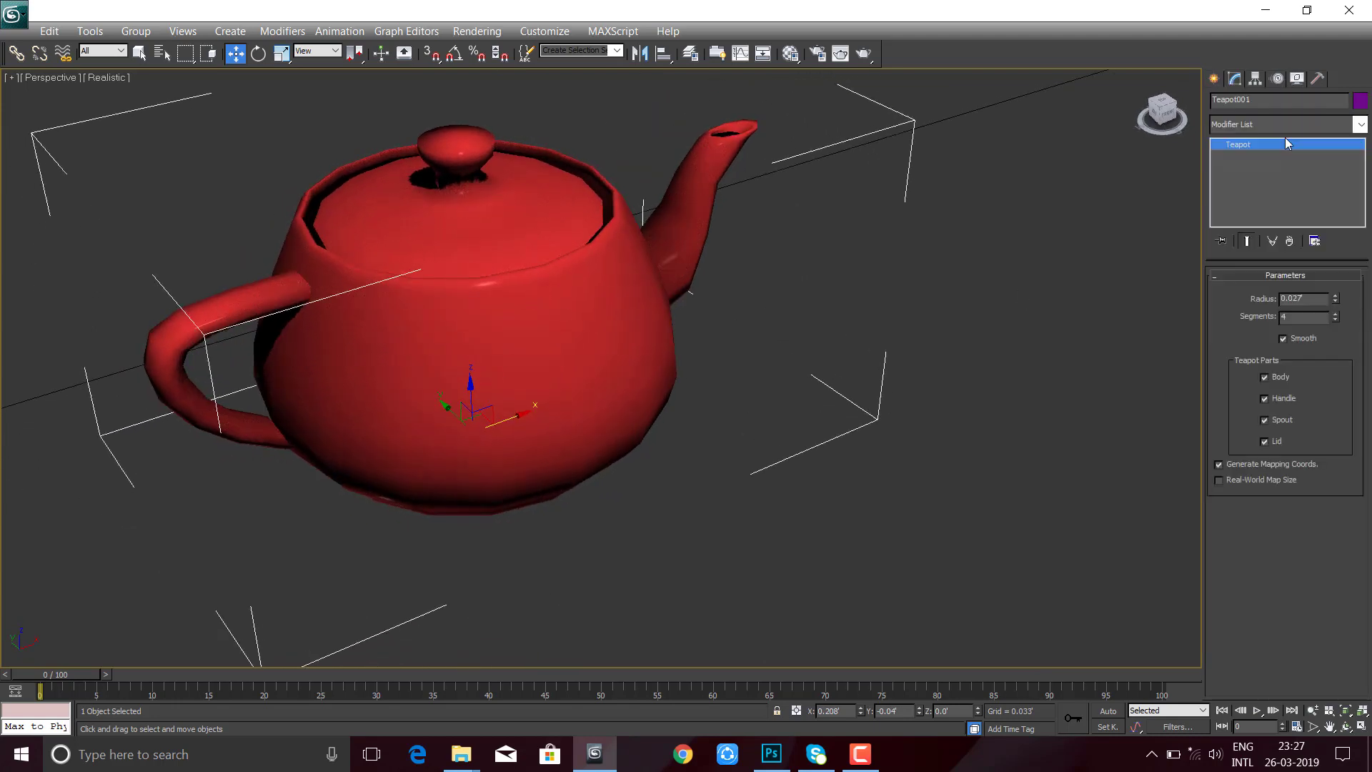
left_click(1272, 122)
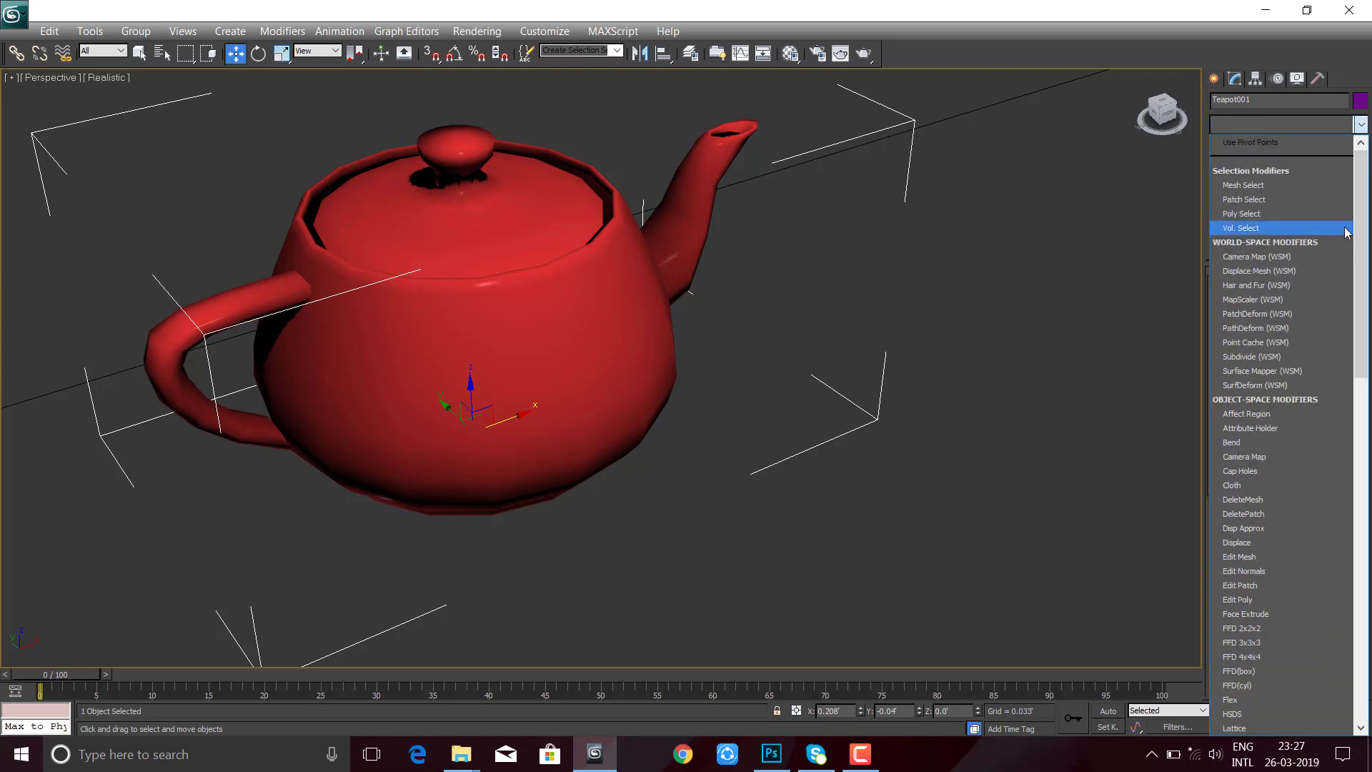
left_click_drag(1361, 264, 1360, 607)
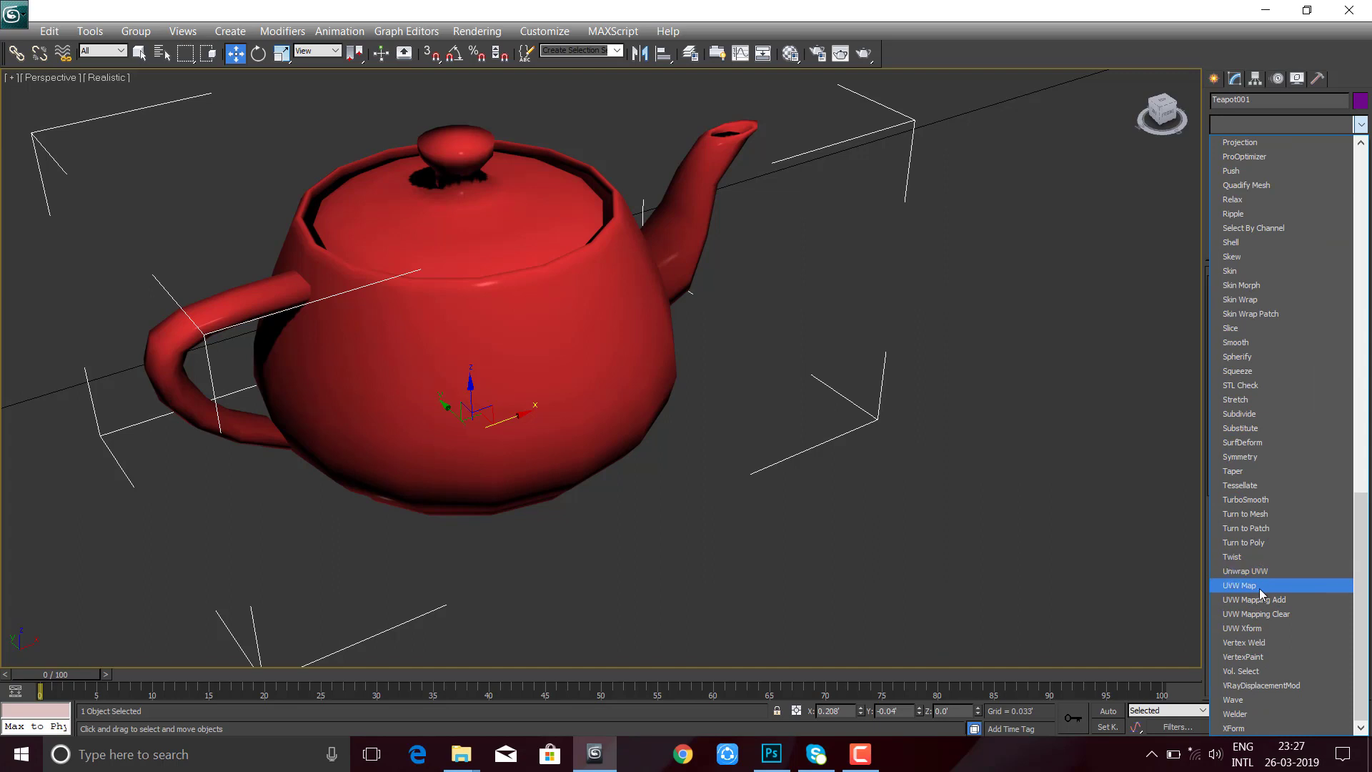
left_click(1278, 573)
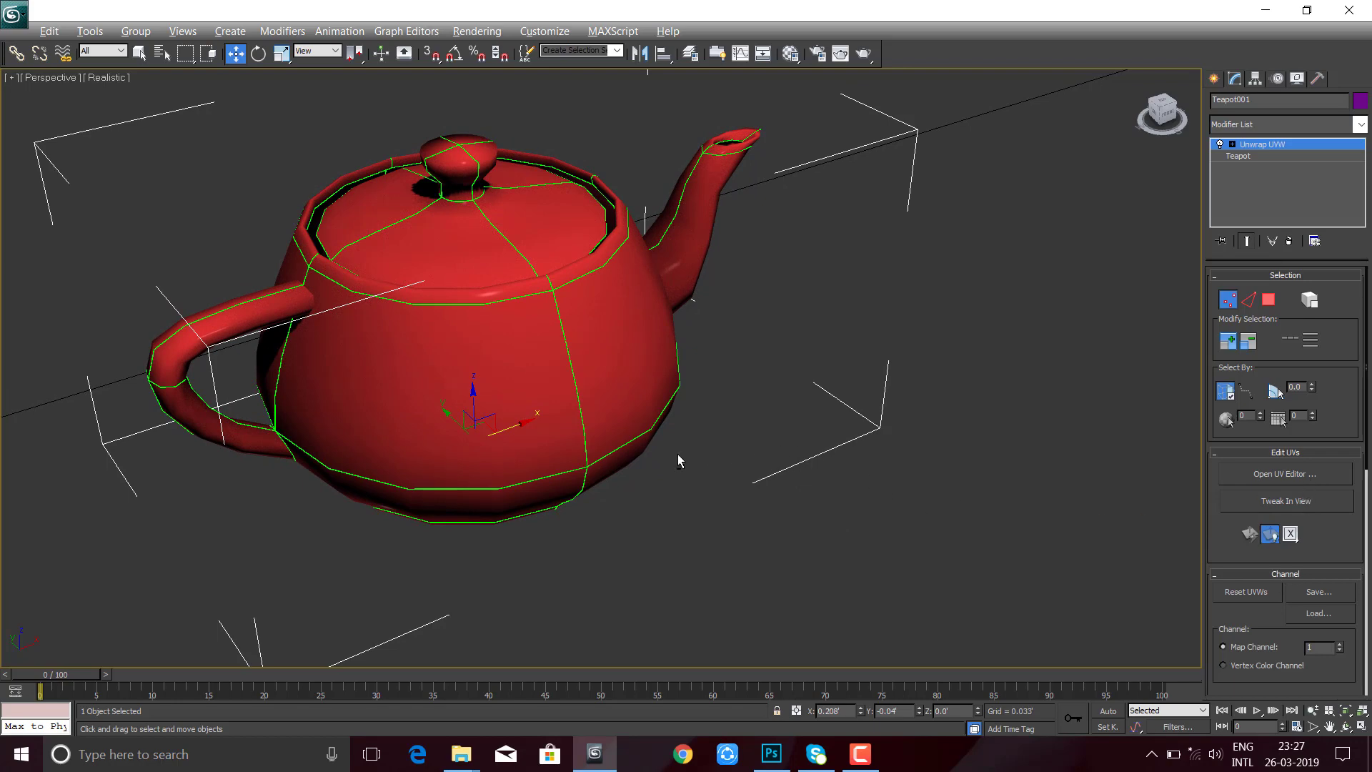
mouse_move(678, 460)
middle_mouse_down("alt")
mouse_move(812, 521)
mouse_move(766, 532)
mouse_move(767, 548)
middle_mouse_up("alt")
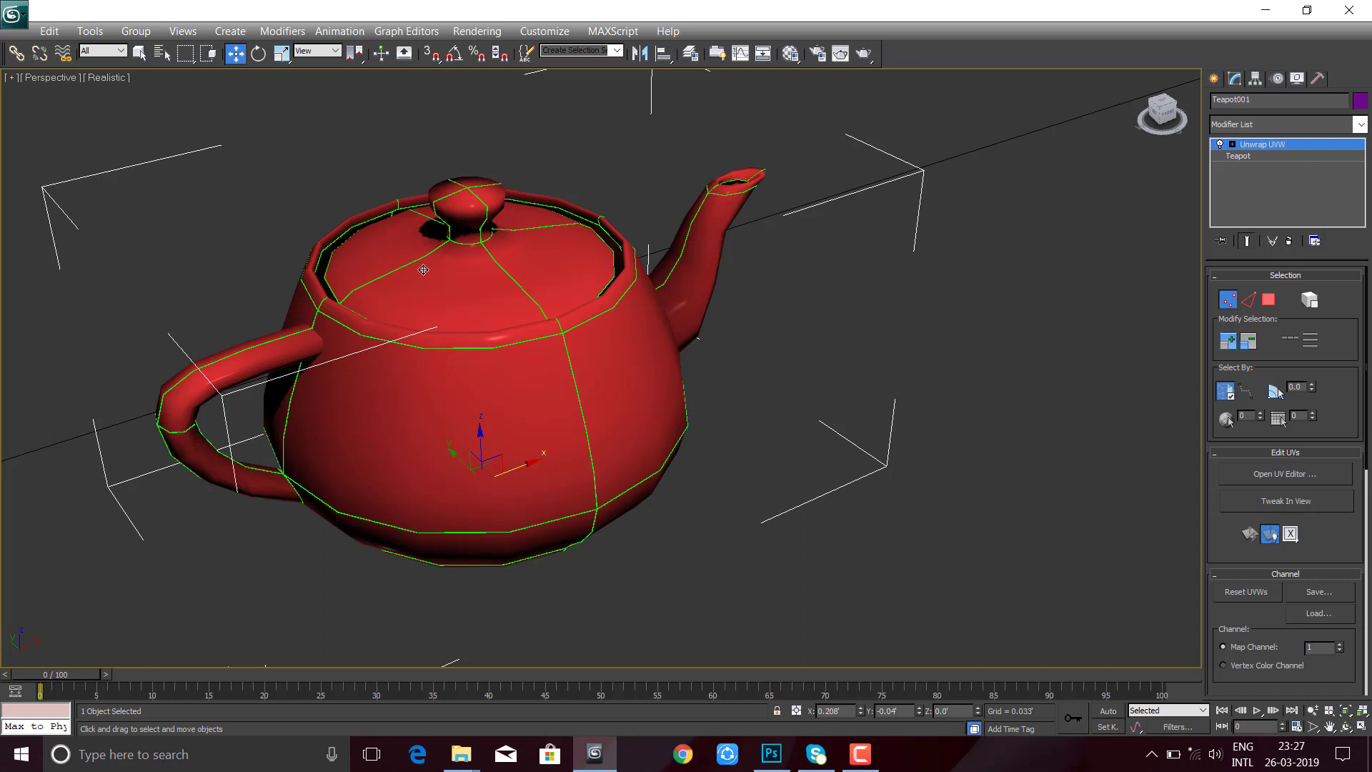
left_click(858, 402)
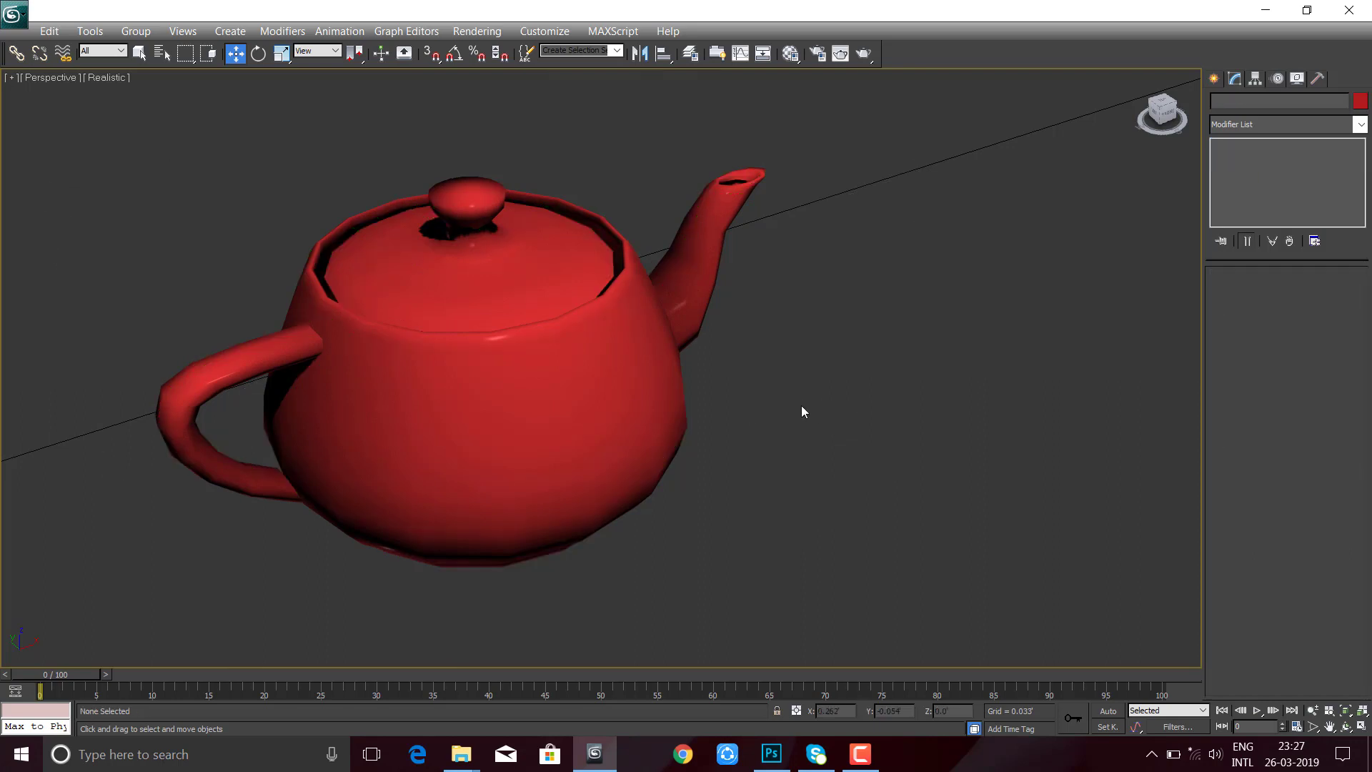
- Open the Material Editor, select and frame the grey box, and load green Material #2
middle_click_drag(545, 435, 481, 401, "alt")
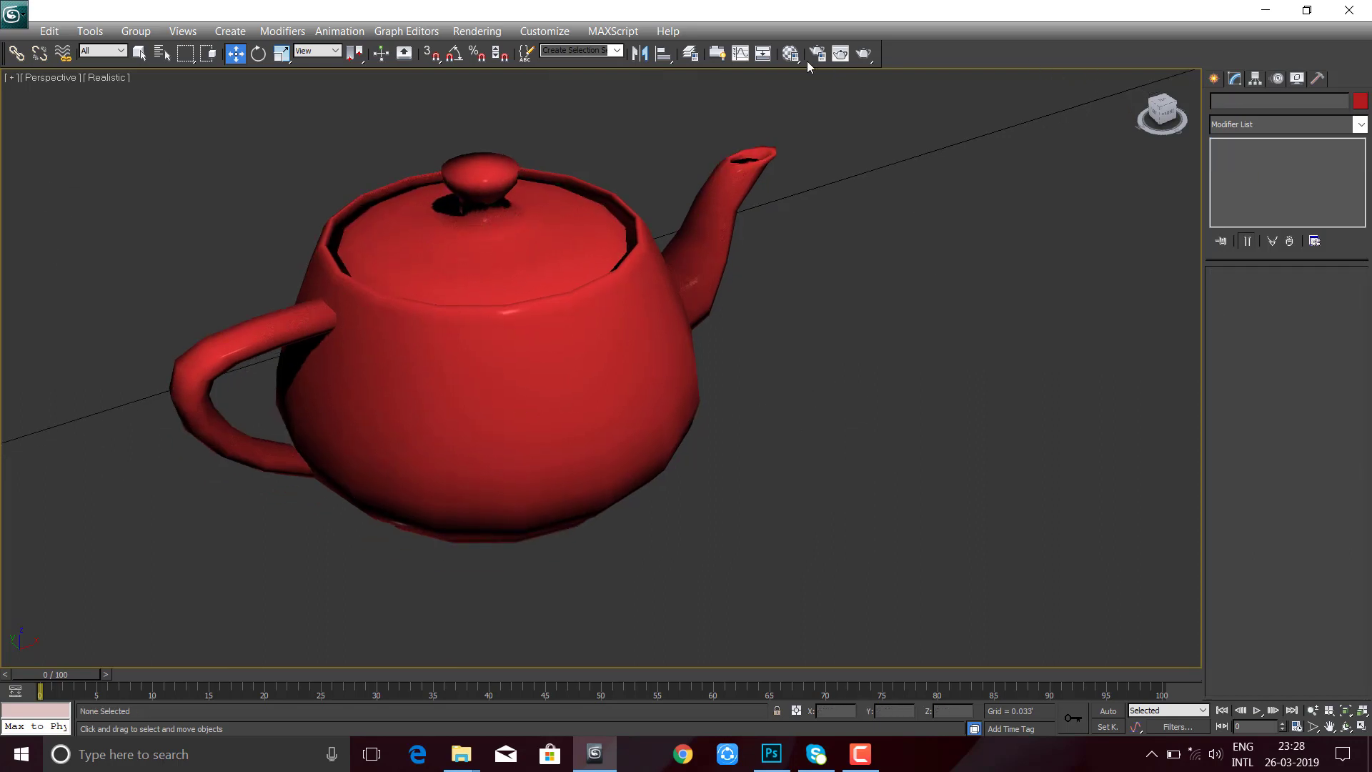
key("m")
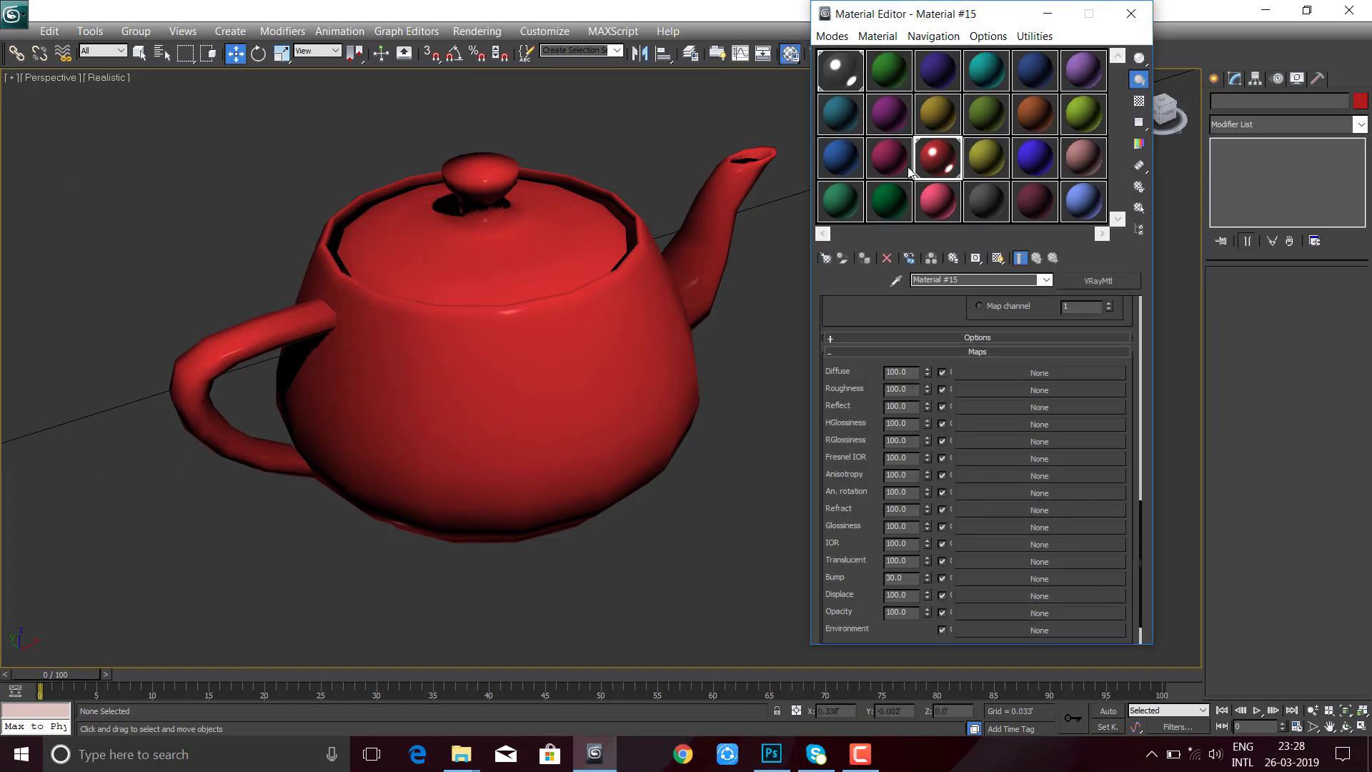
scroll(356, 316, "down", 5)
scroll(479, 397, "down", 3)
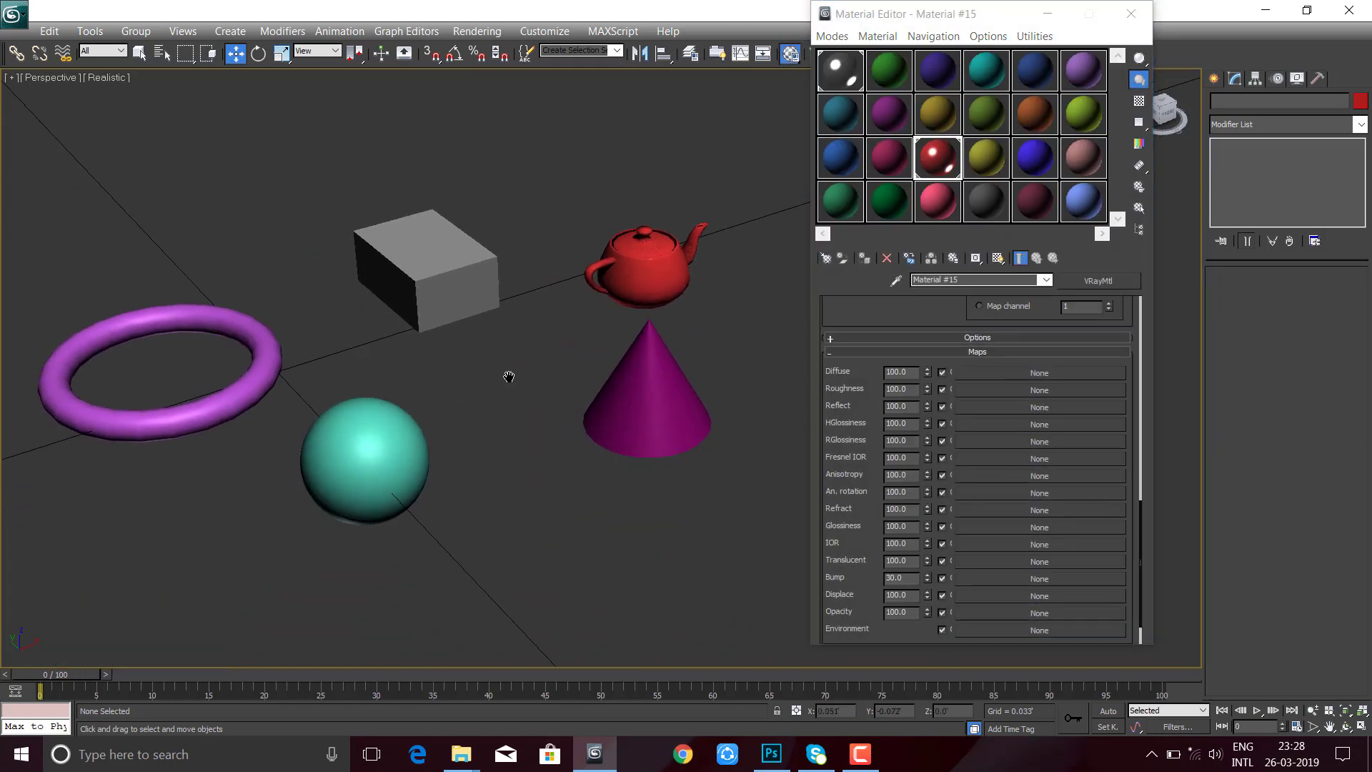
middle_click_drag(508, 378, 439, 143, "alt")
middle_click_drag(568, 308, 565, 343)
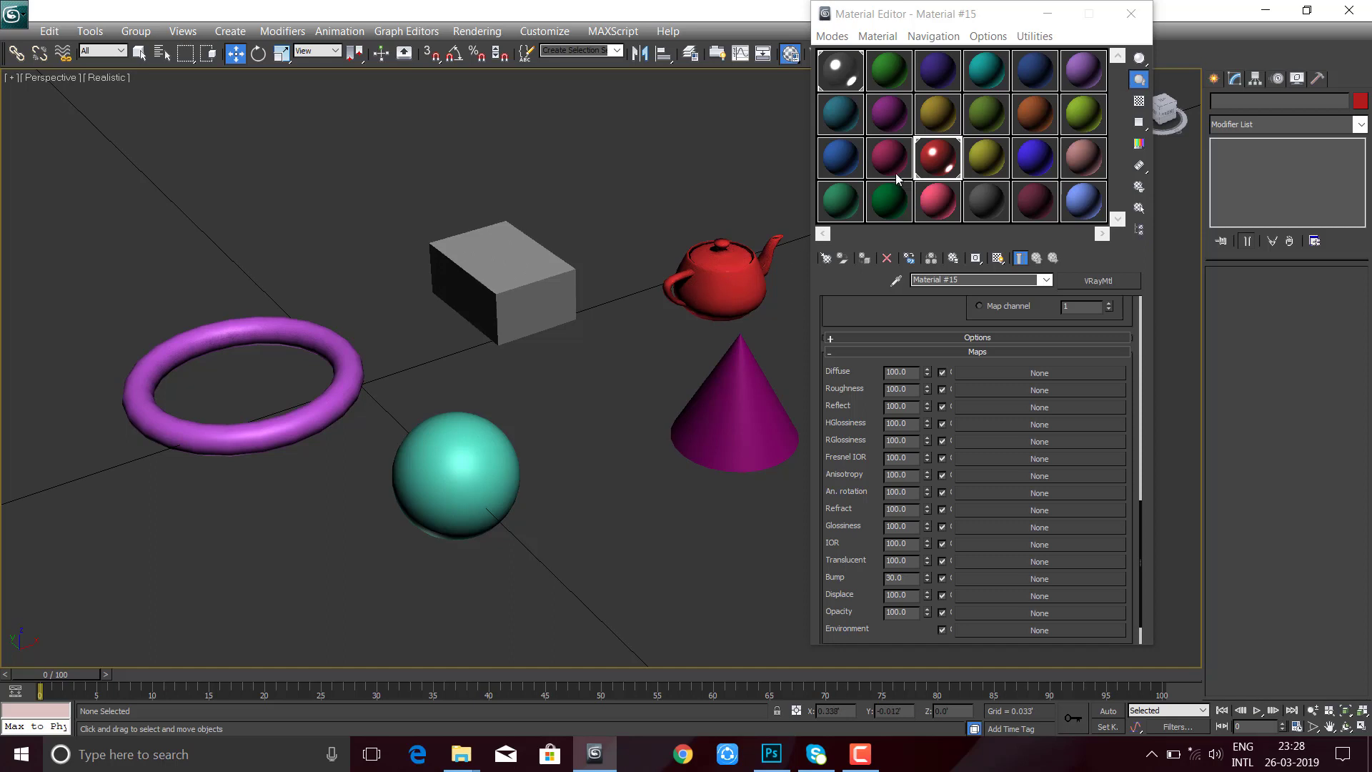
middle_click_drag(658, 376, 349, 502)
left_click(348, 503)
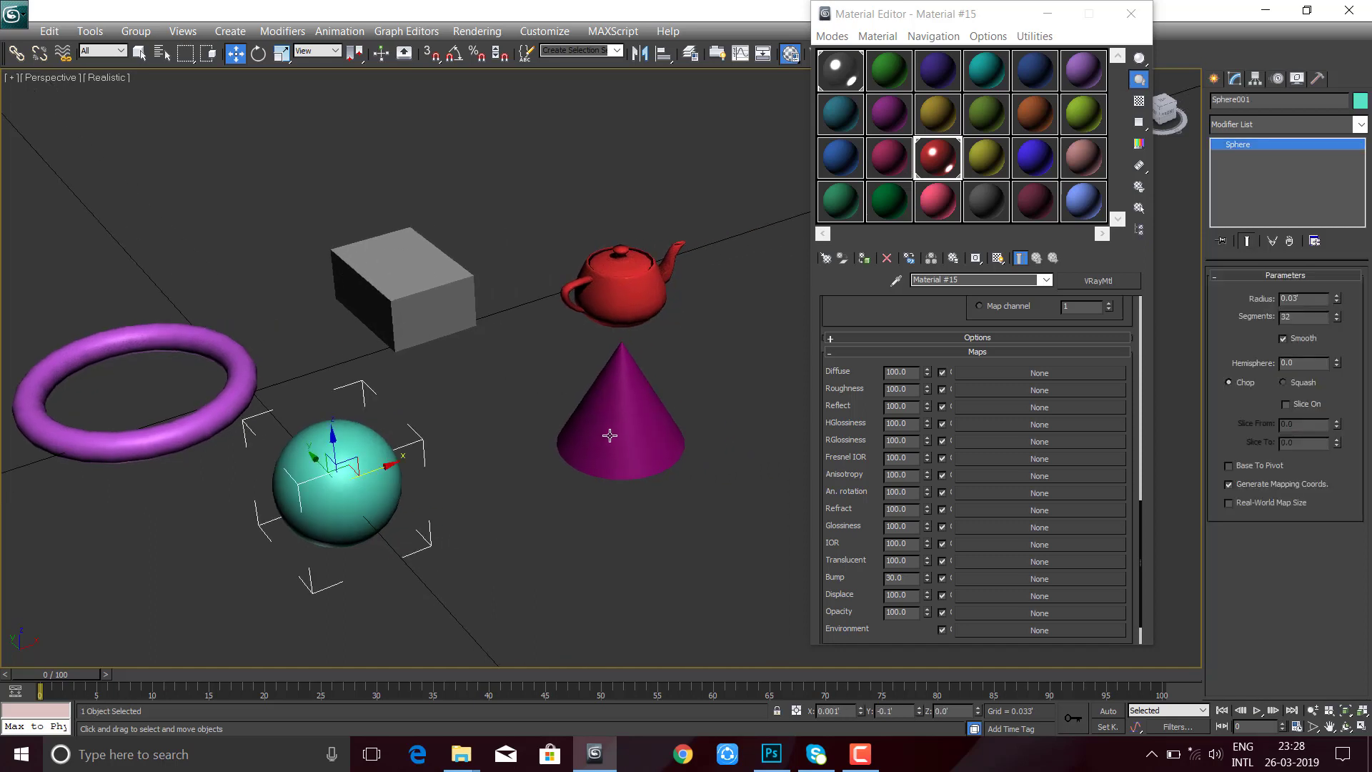
left_click(389, 307)
key("z")
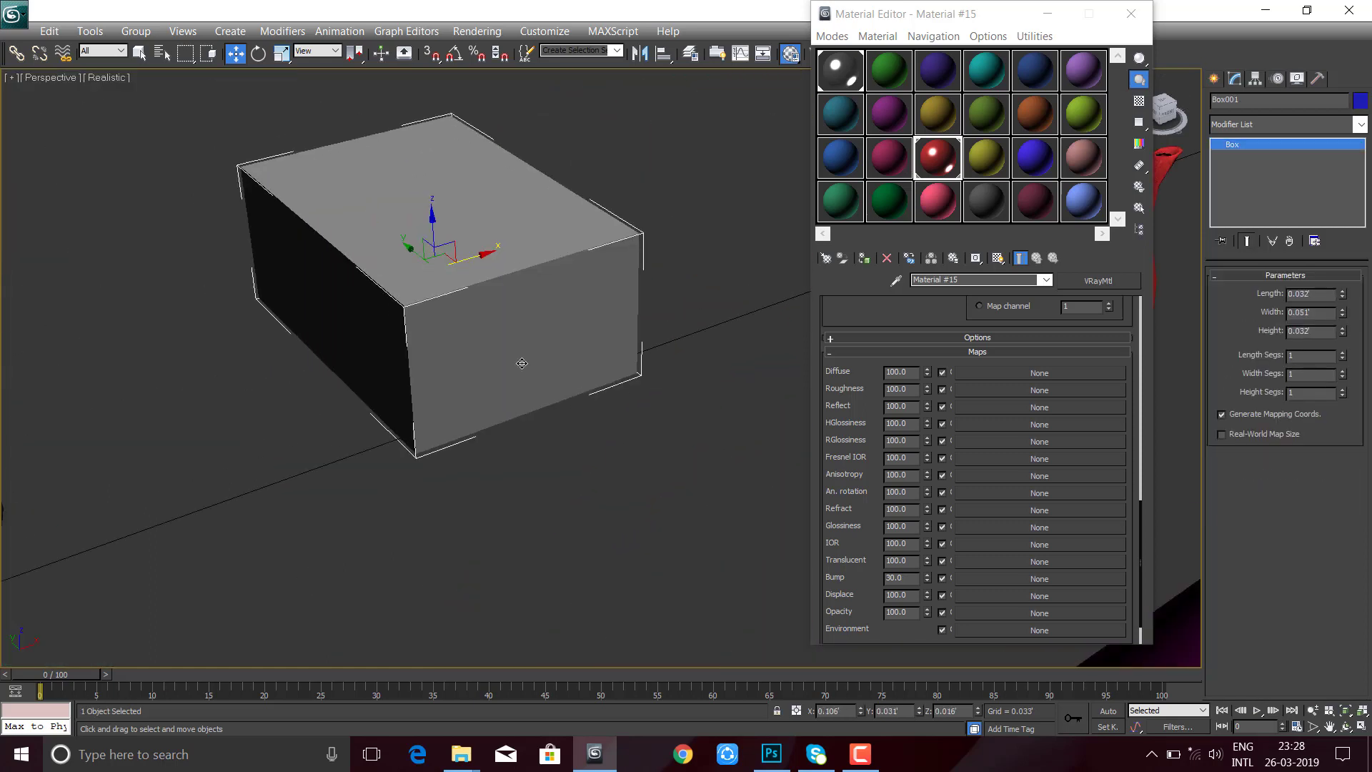
left_click(891, 70)
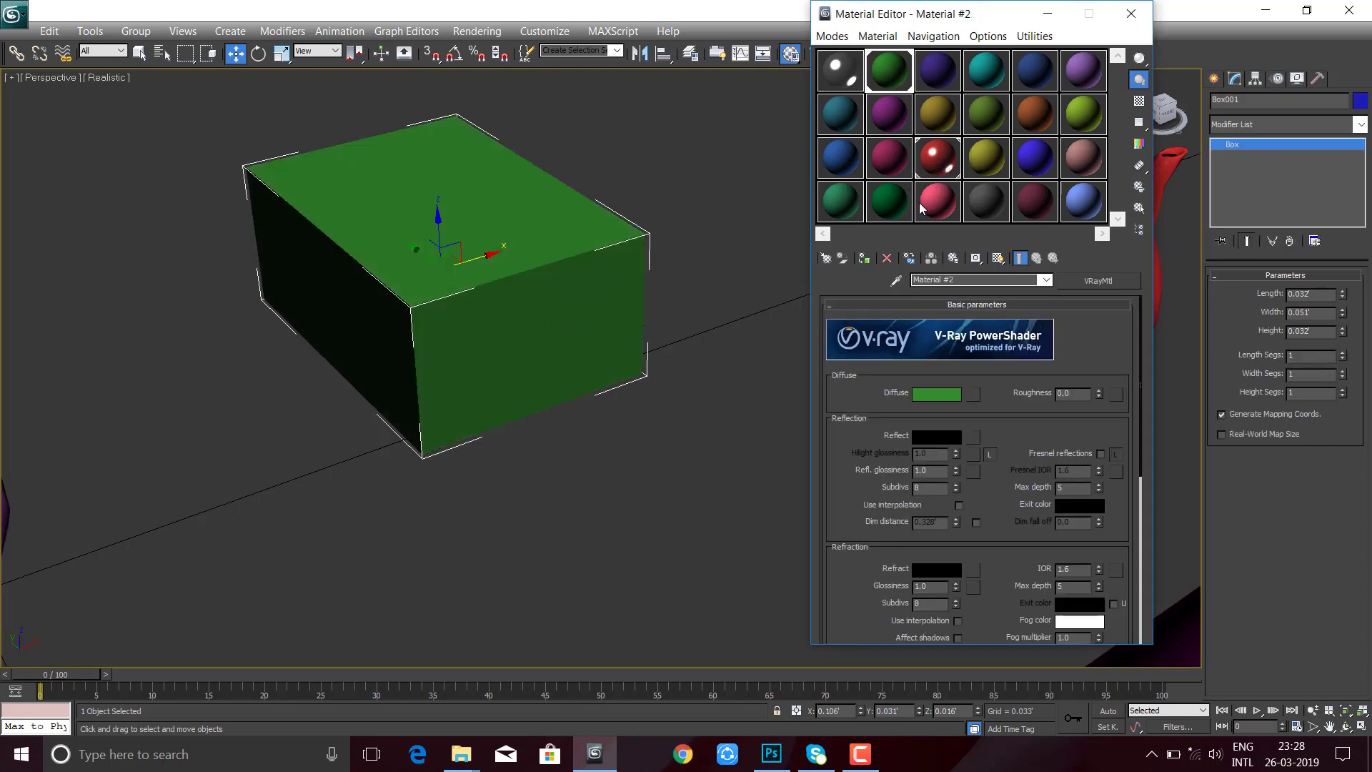
- Assign a Bitmap diffuse map to Material #2 using download.jpg from the Desktop
left_click(972, 443)
double_click(540, 162)
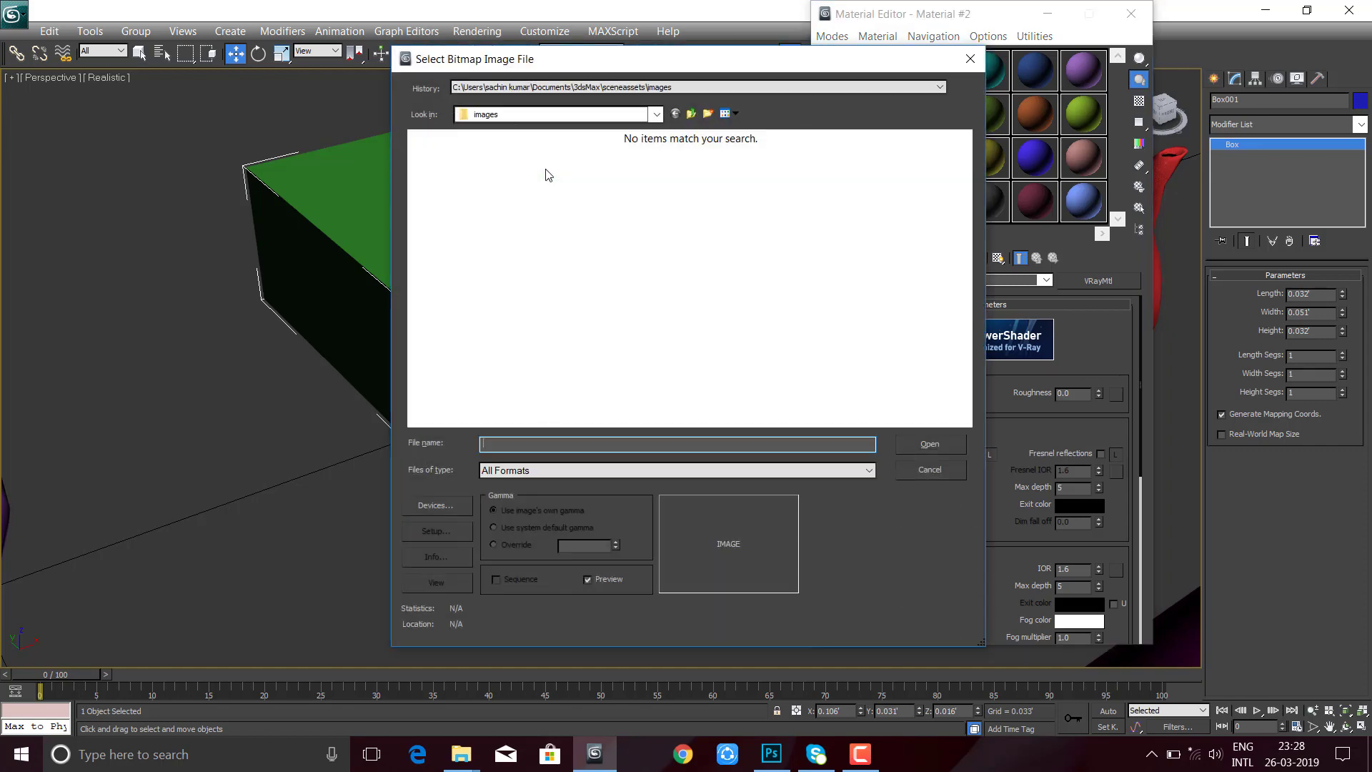
left_click_drag(633, 68, 555, 55)
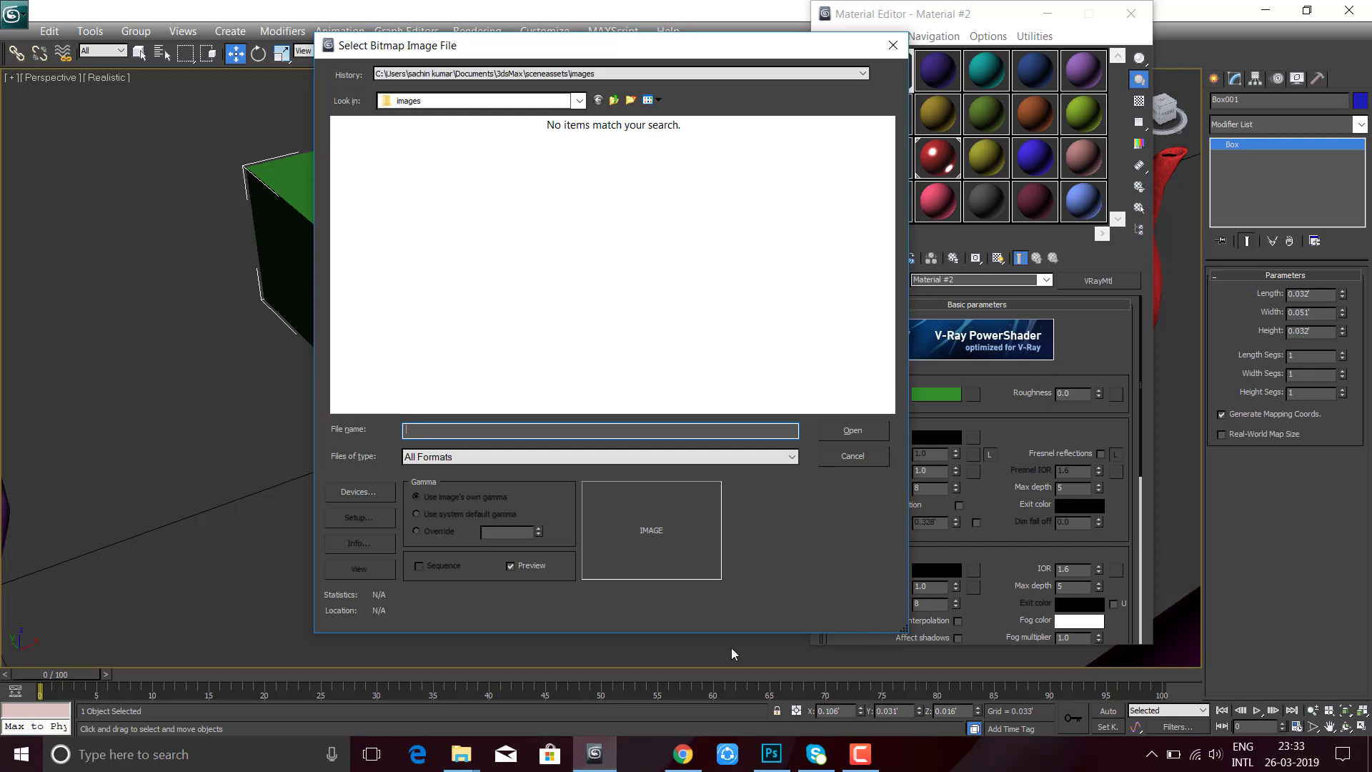
left_click(579, 101)
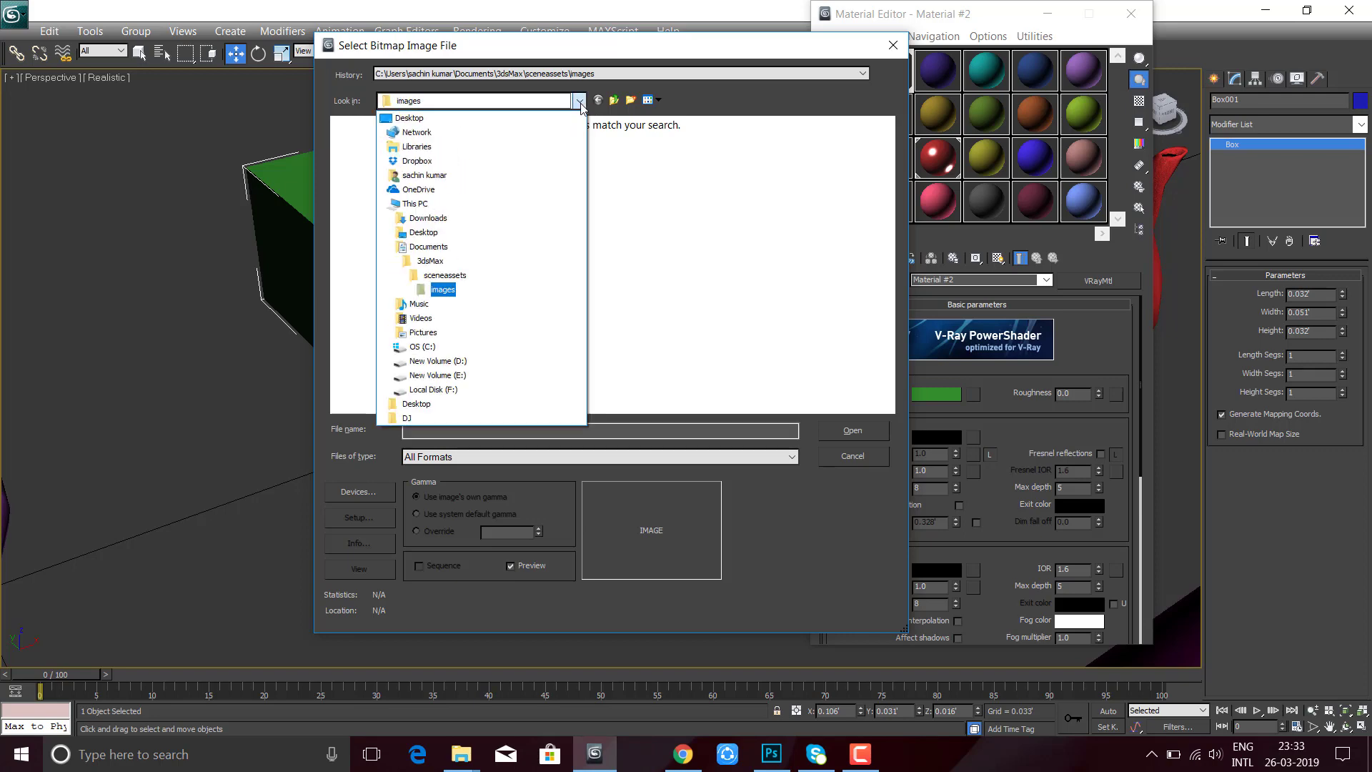
left_click(401, 114)
left_click(427, 333)
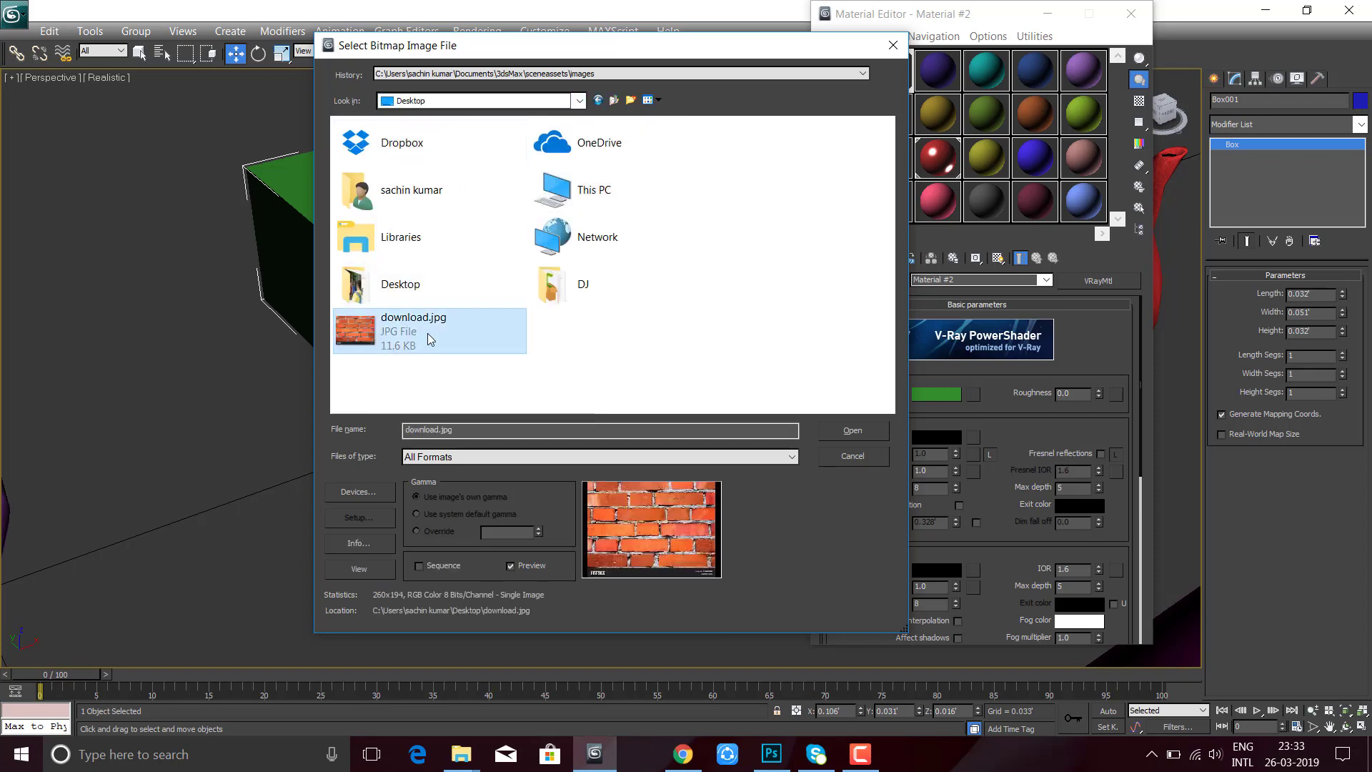
double_click(427, 333)
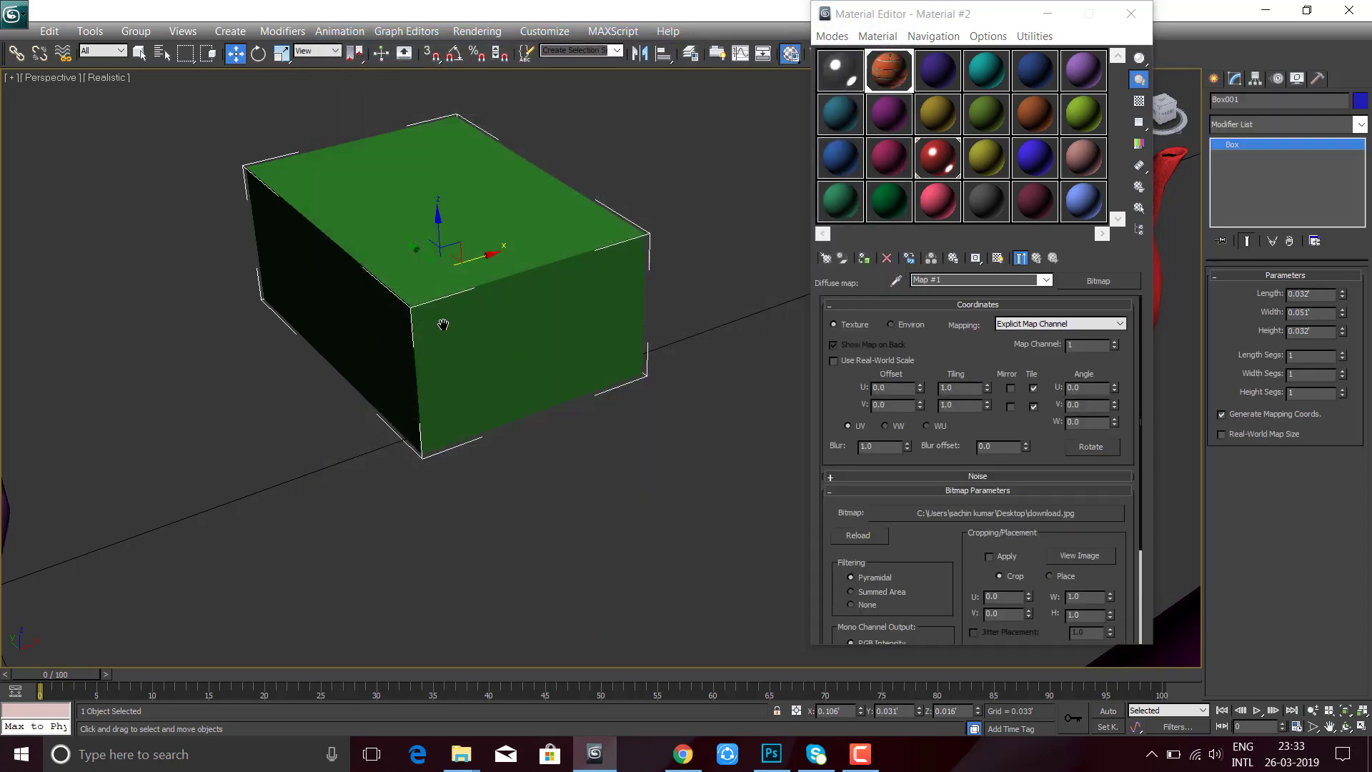
middle_click_drag(444, 315, 440, 335)
- Show the brick texture in the viewport and crop the bitmap to W 0.527, H 0.418
left_click(998, 258)
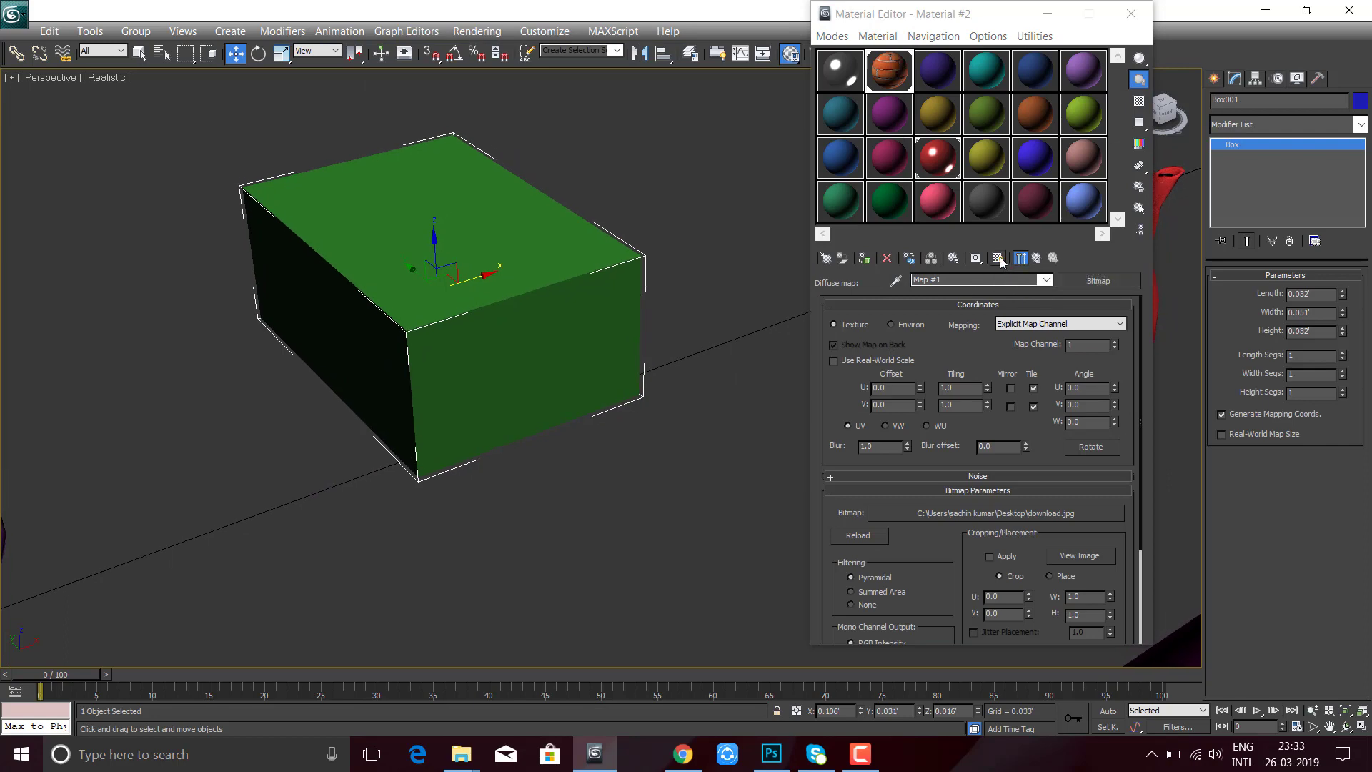
scroll(523, 390, "up", 3)
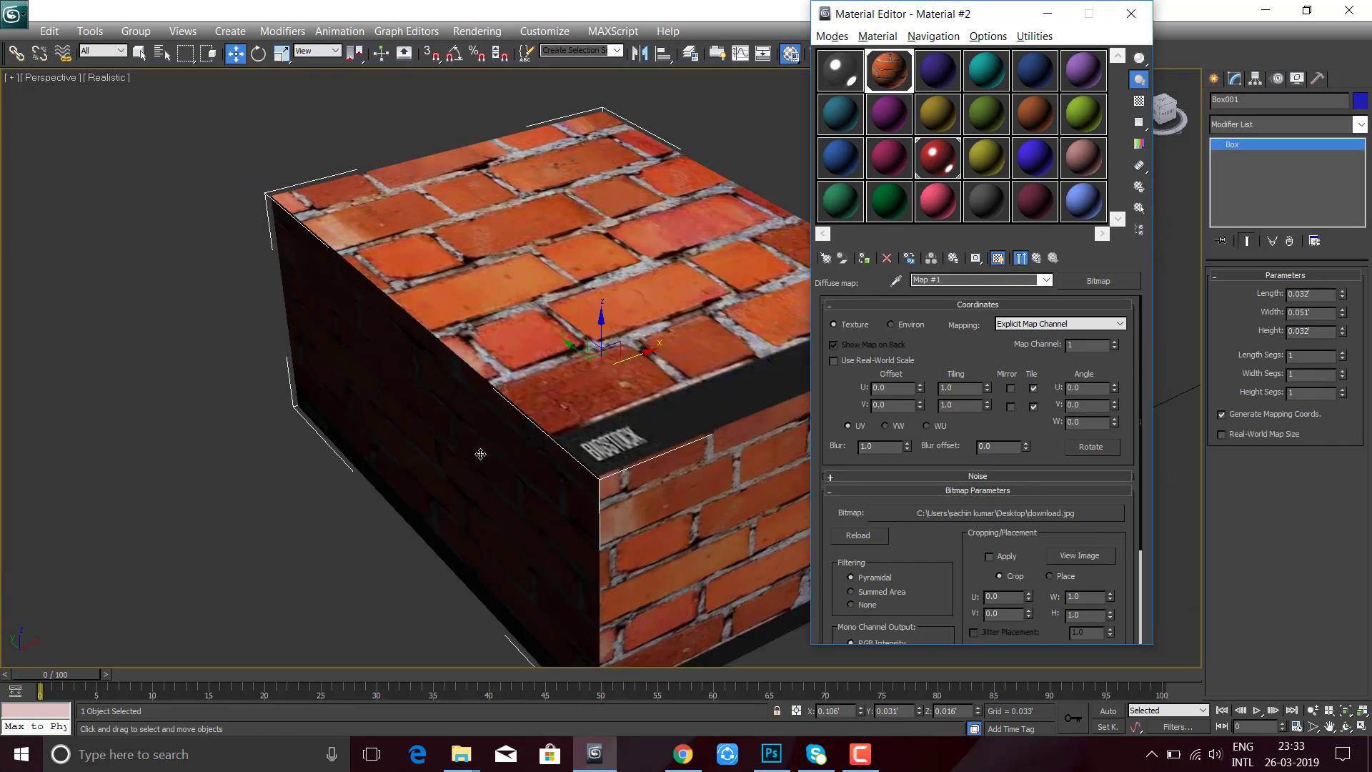
mouse_move(476, 454)
middle_mouse_down("alt")
mouse_move(491, 435)
mouse_move(632, 389)
middle_mouse_up("alt")
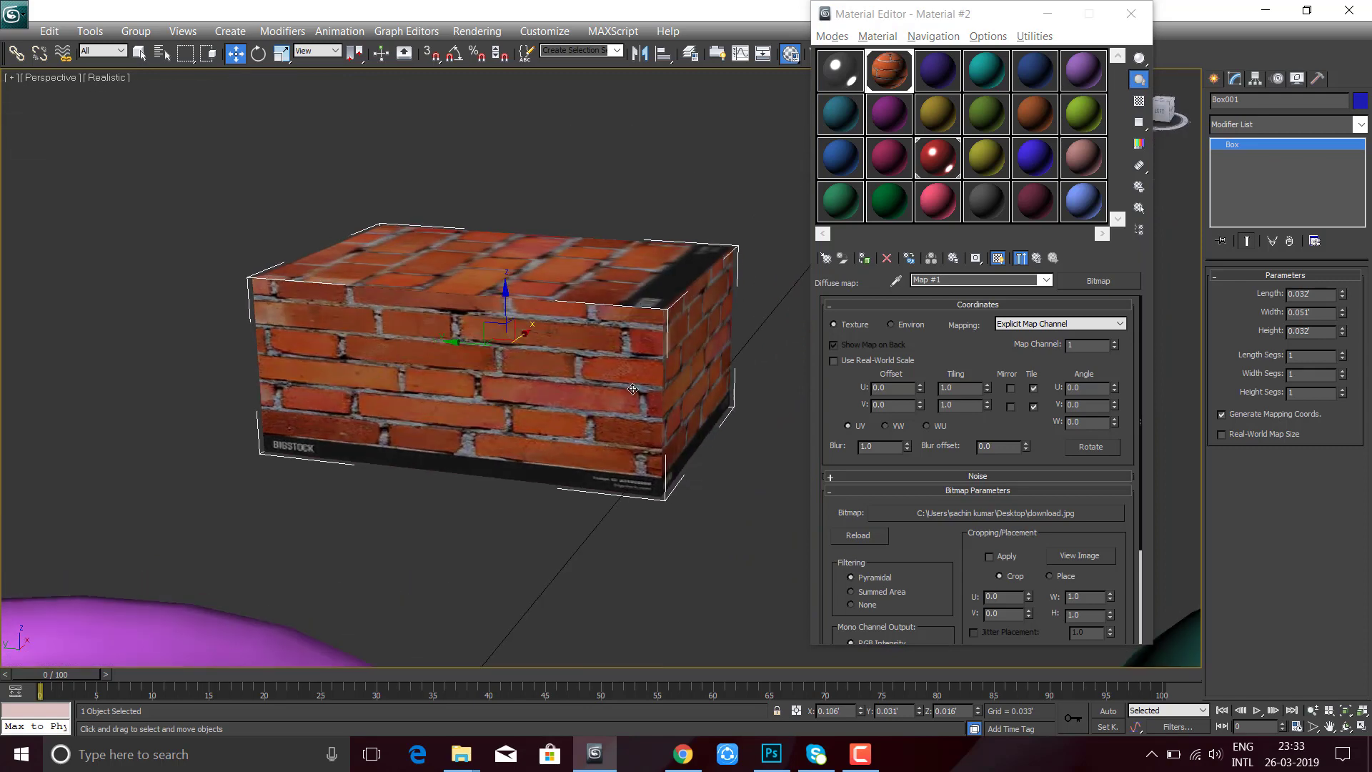
left_click(1081, 556)
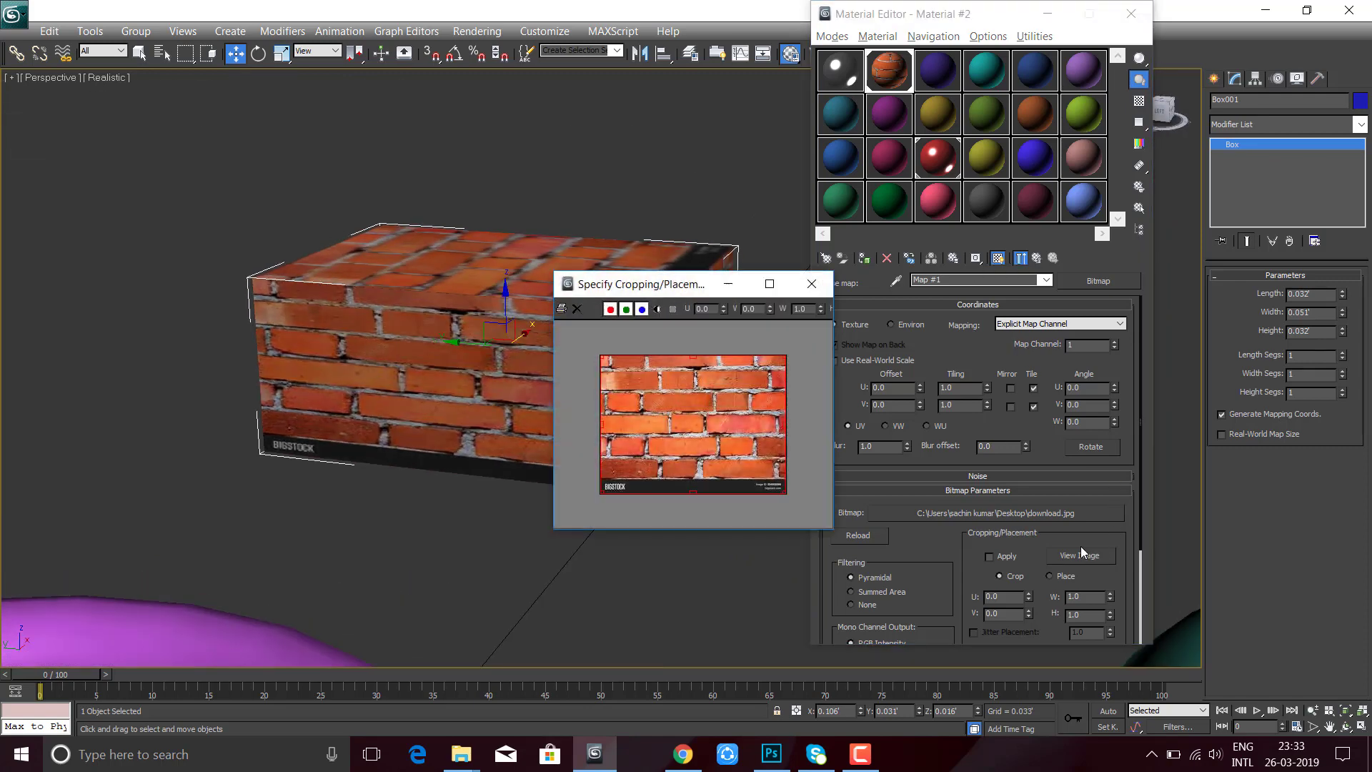
mouse_move(690, 492)
left_mouse_down()
mouse_move(685, 398)
mouse_move(682, 413)
mouse_move(698, 404)
left_mouse_up()
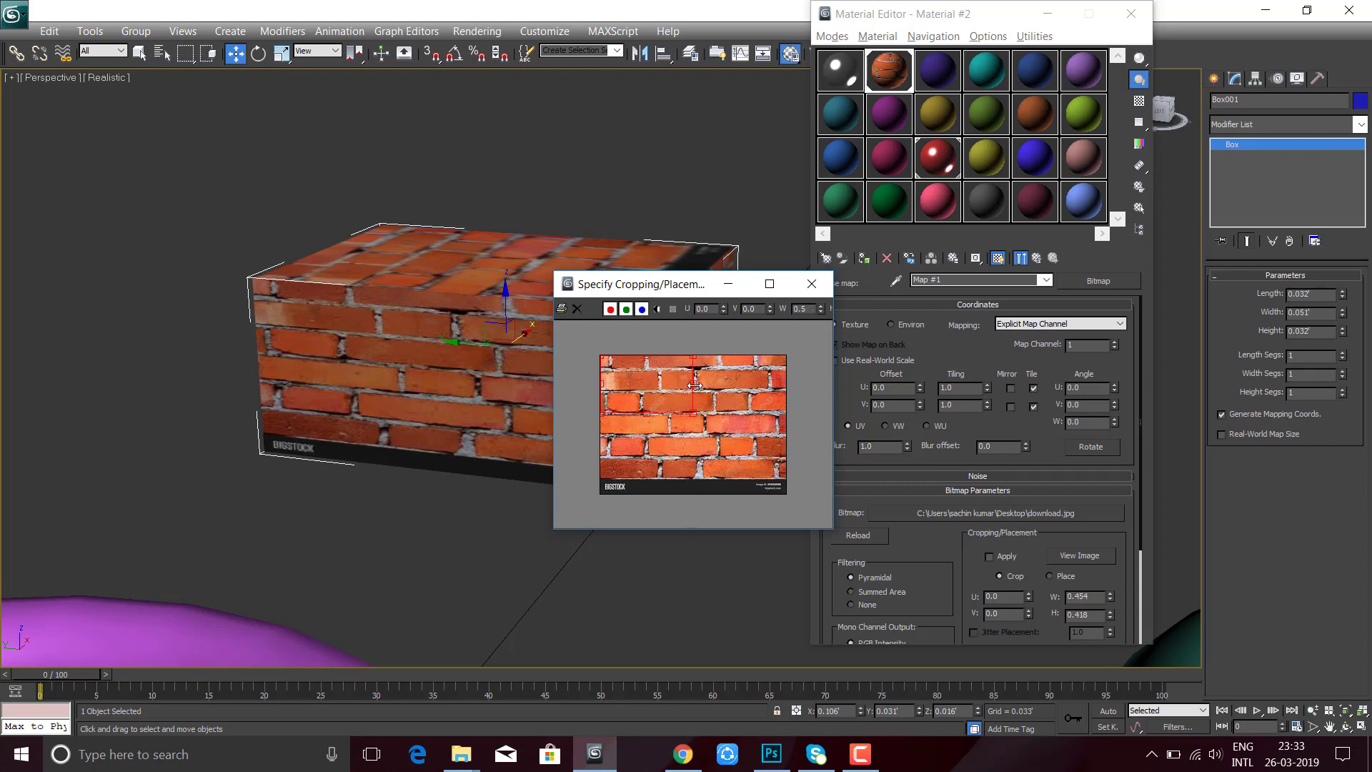
left_click(803, 295)
left_click(989, 556)
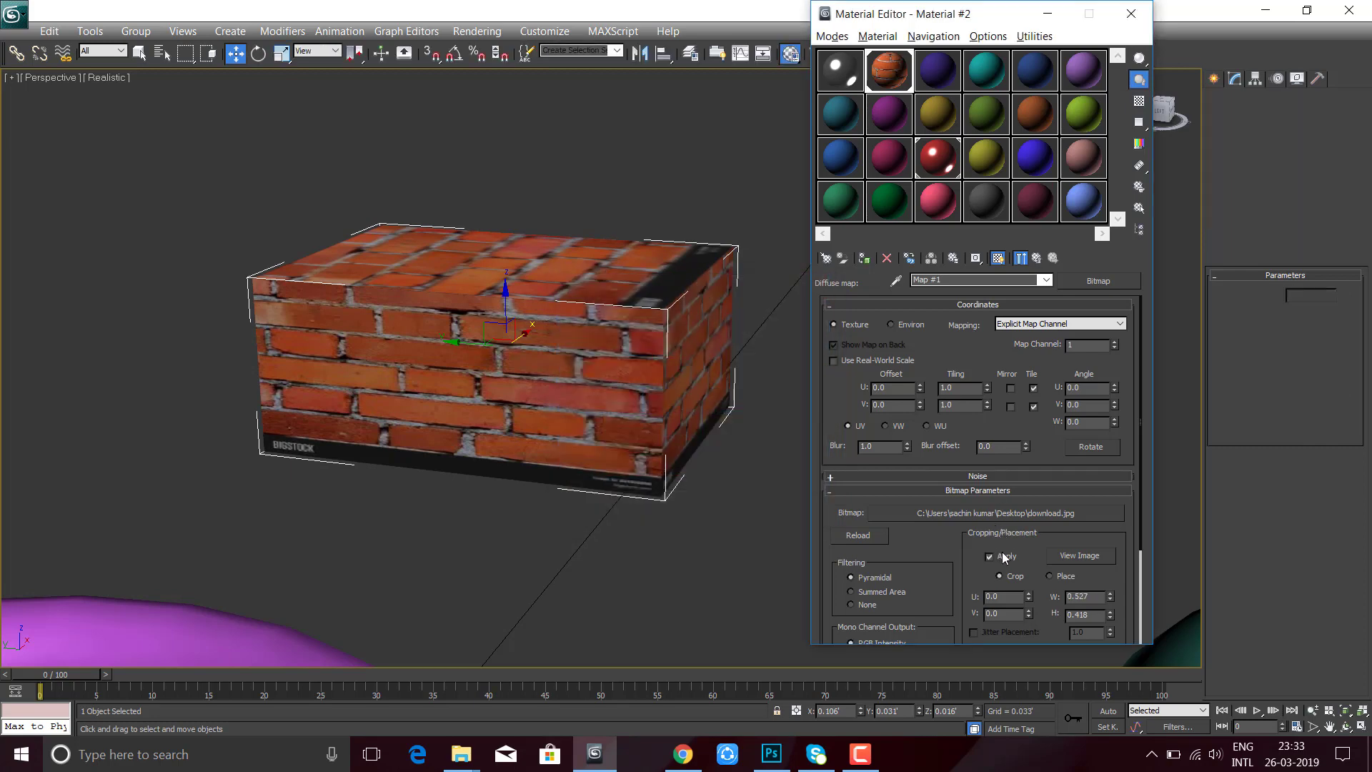
mouse_move(500, 400)
middle_mouse_down("alt")
mouse_move(573, 417)
mouse_move(543, 386)
middle_mouse_up("alt")
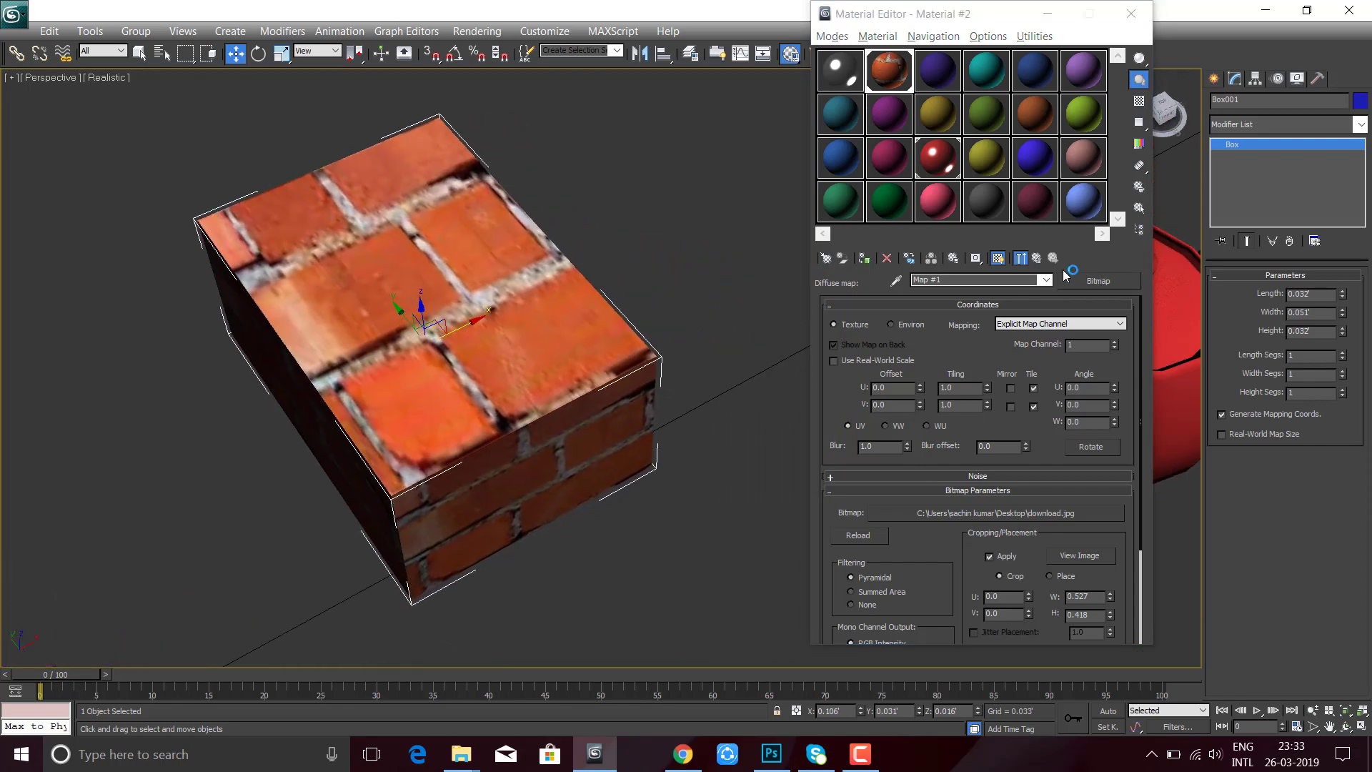
- Recheck the bitmap file, keeping download.jpg, and toggle the brick texture display back on
left_click(1033, 261)
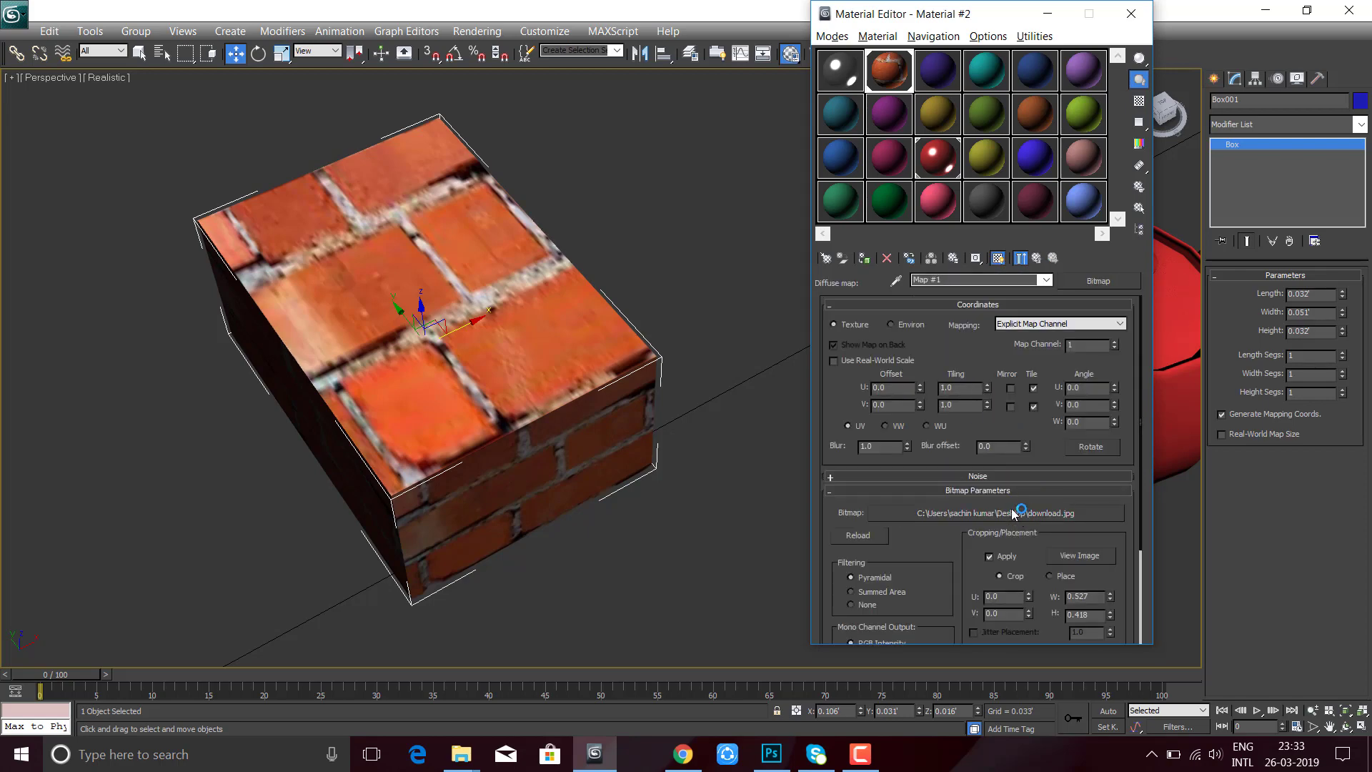
left_click(1011, 513)
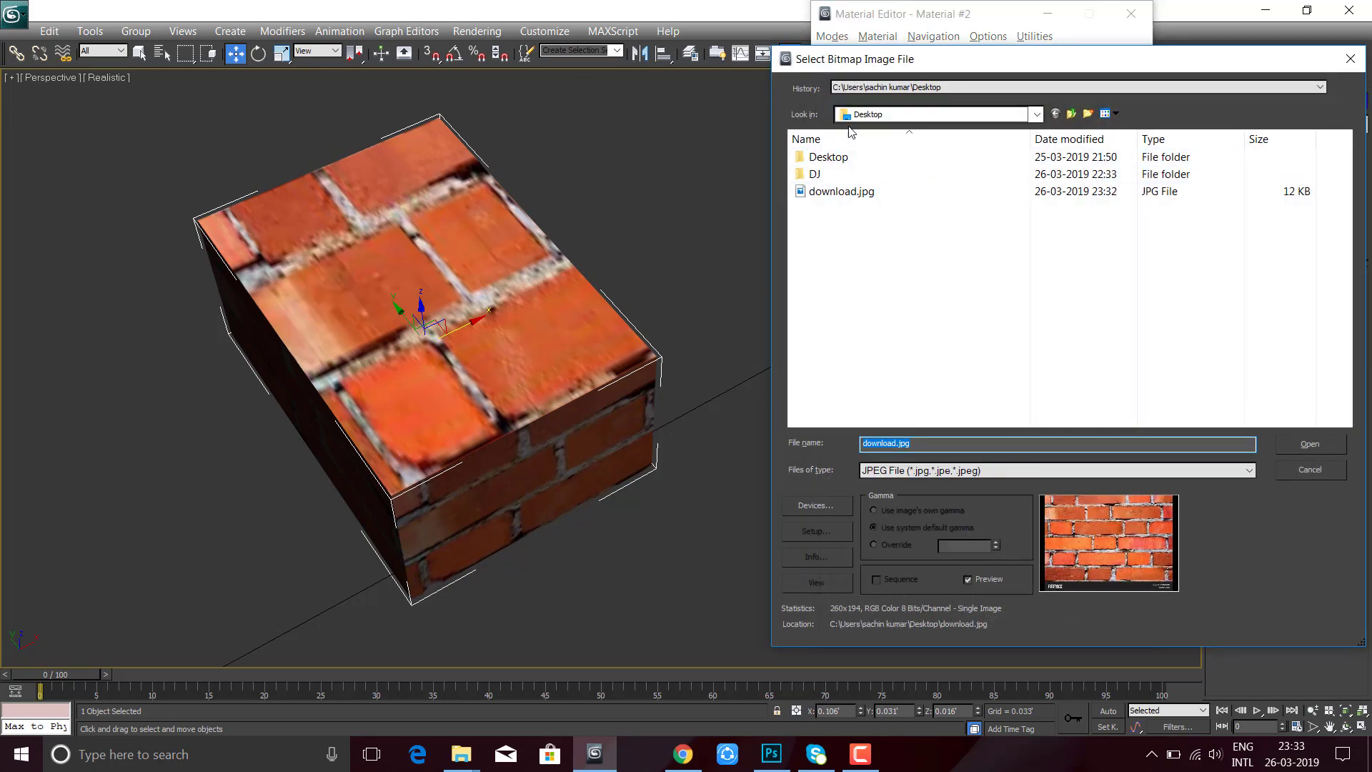
left_click_drag(1331, 60, 972, 94)
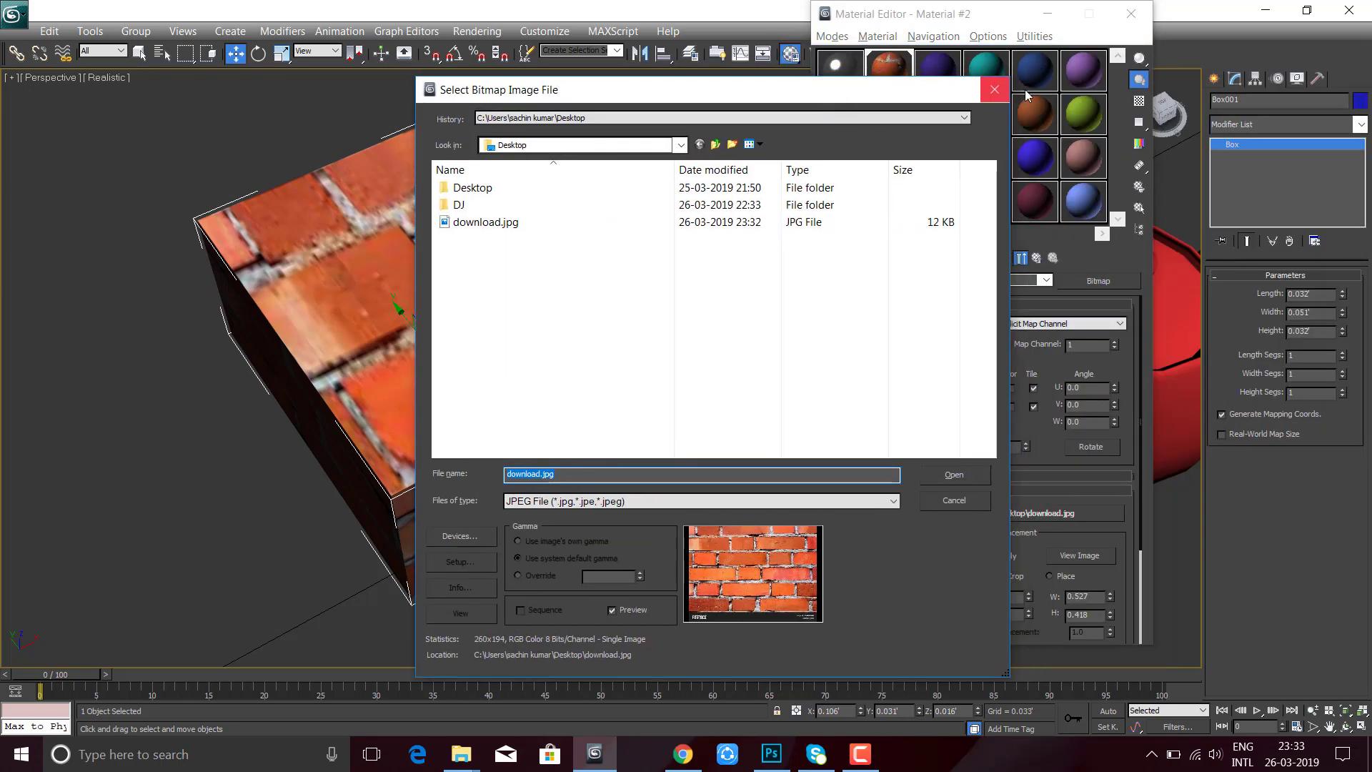
key("Return")
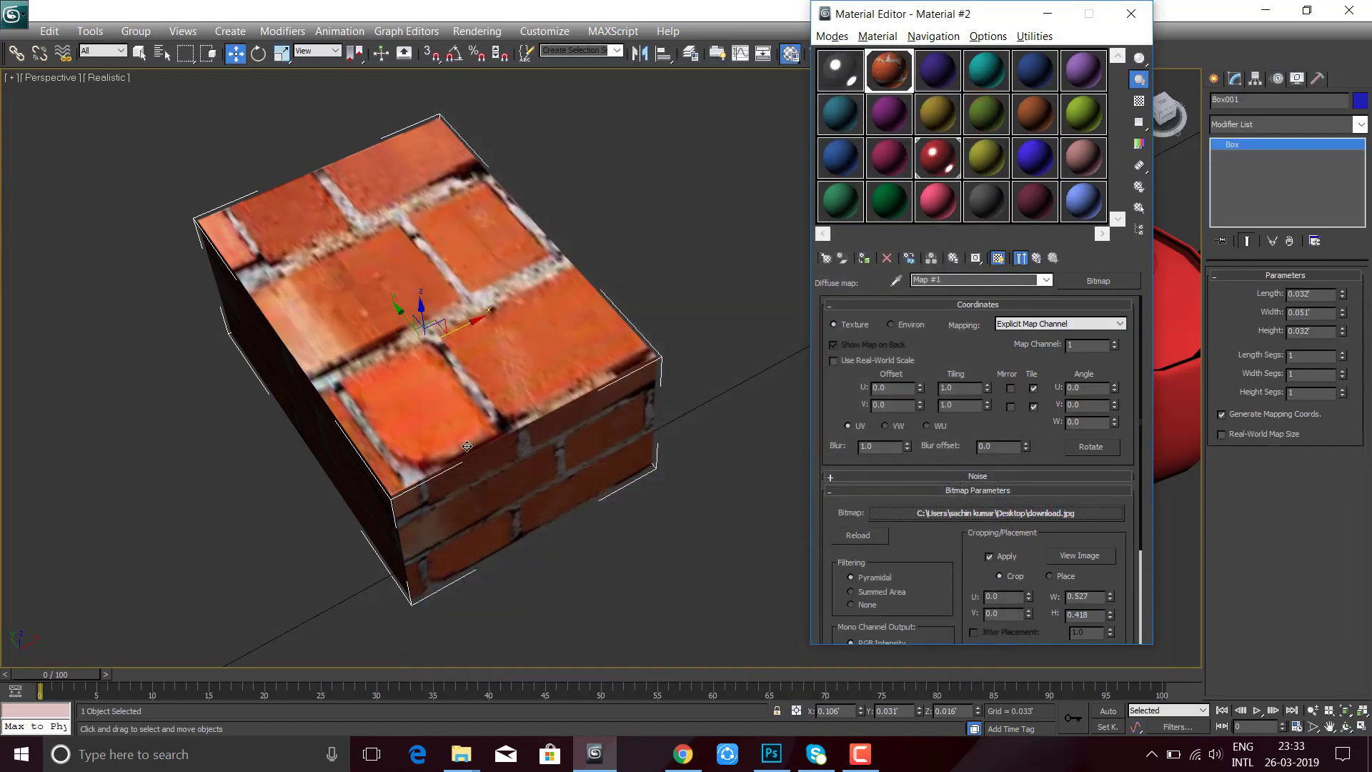
middle_click_drag(512, 394, 586, 380, "alt")
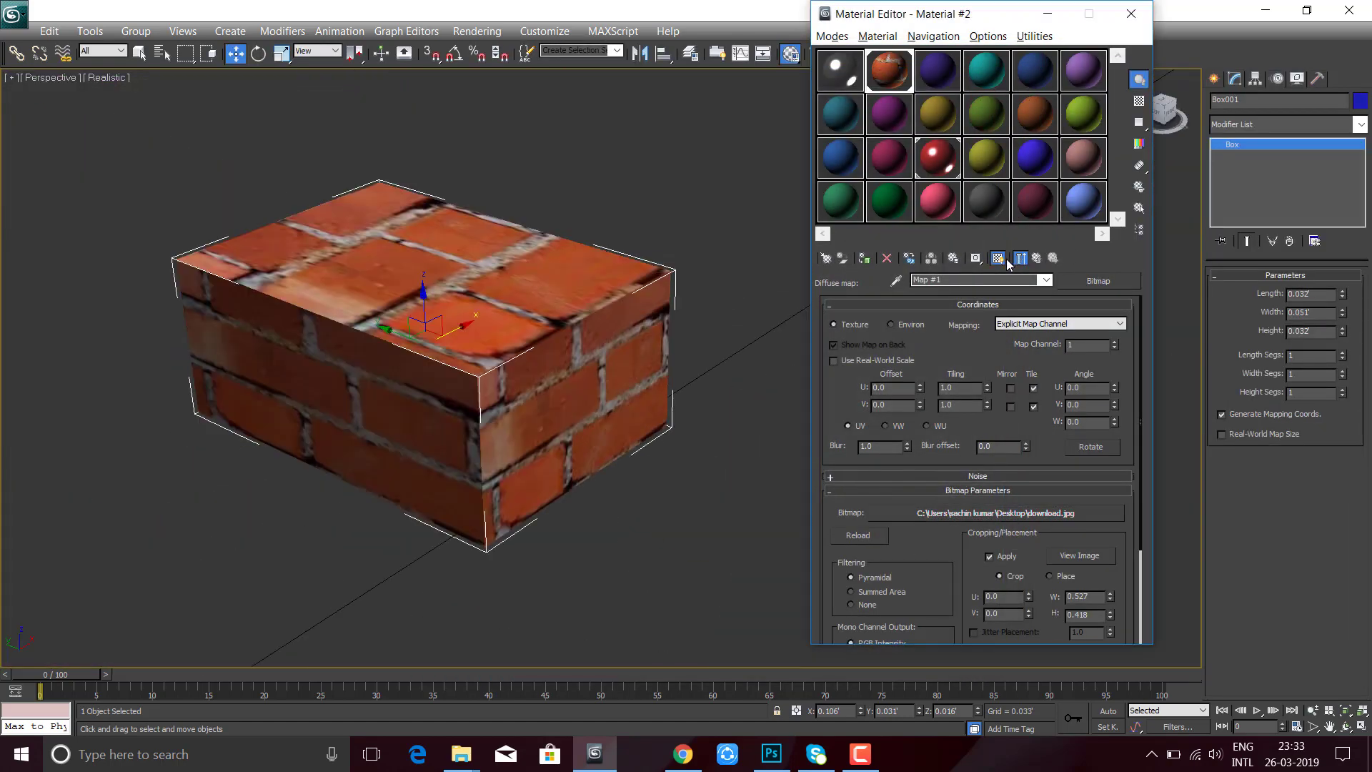
left_click(1018, 261)
left_click(1000, 263)
left_click(998, 259)
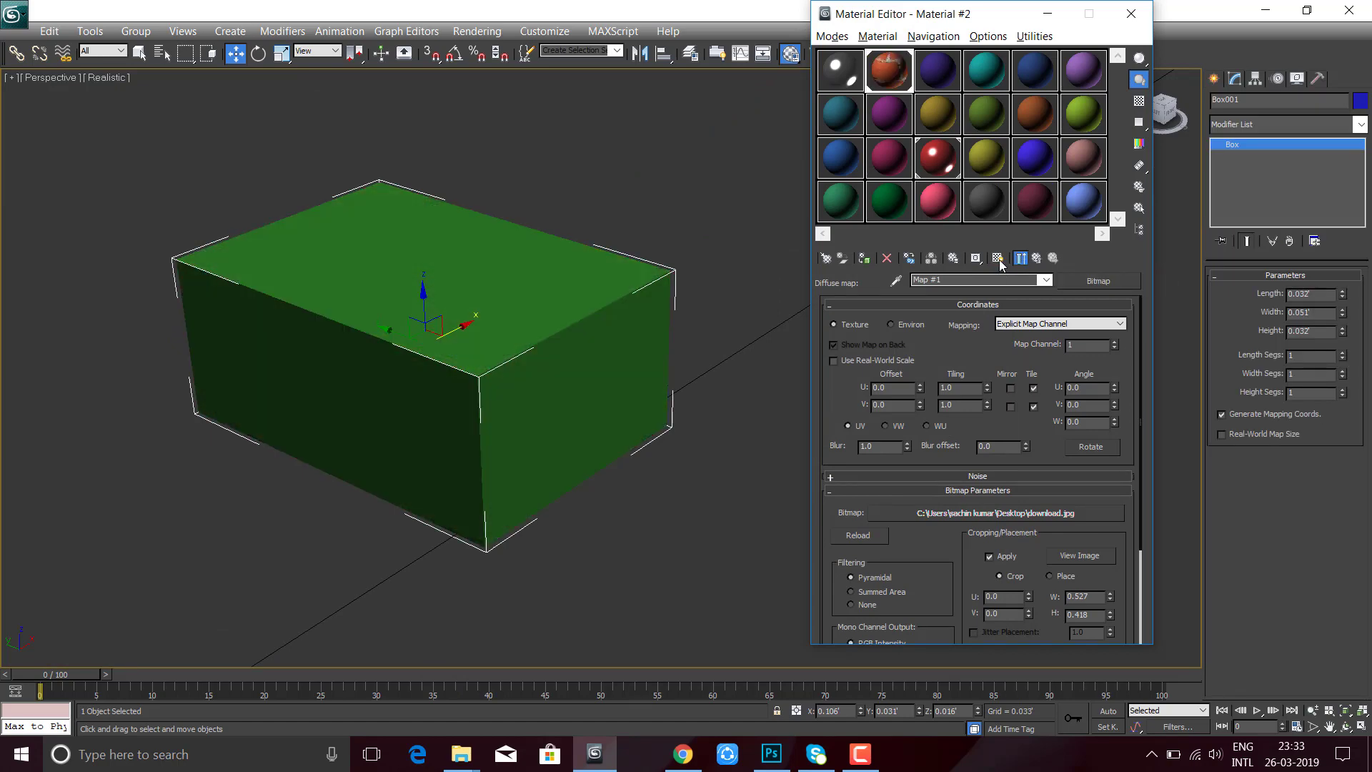
left_click(998, 259)
- Deselect the box and drag the blue material onto the torus
mouse_move(557, 358)
middle_mouse_down("alt")
mouse_move(608, 329)
mouse_move(472, 400)
middle_mouse_up("alt")
scroll(505, 395, "up", 2)
scroll(505, 395, "up", 3)
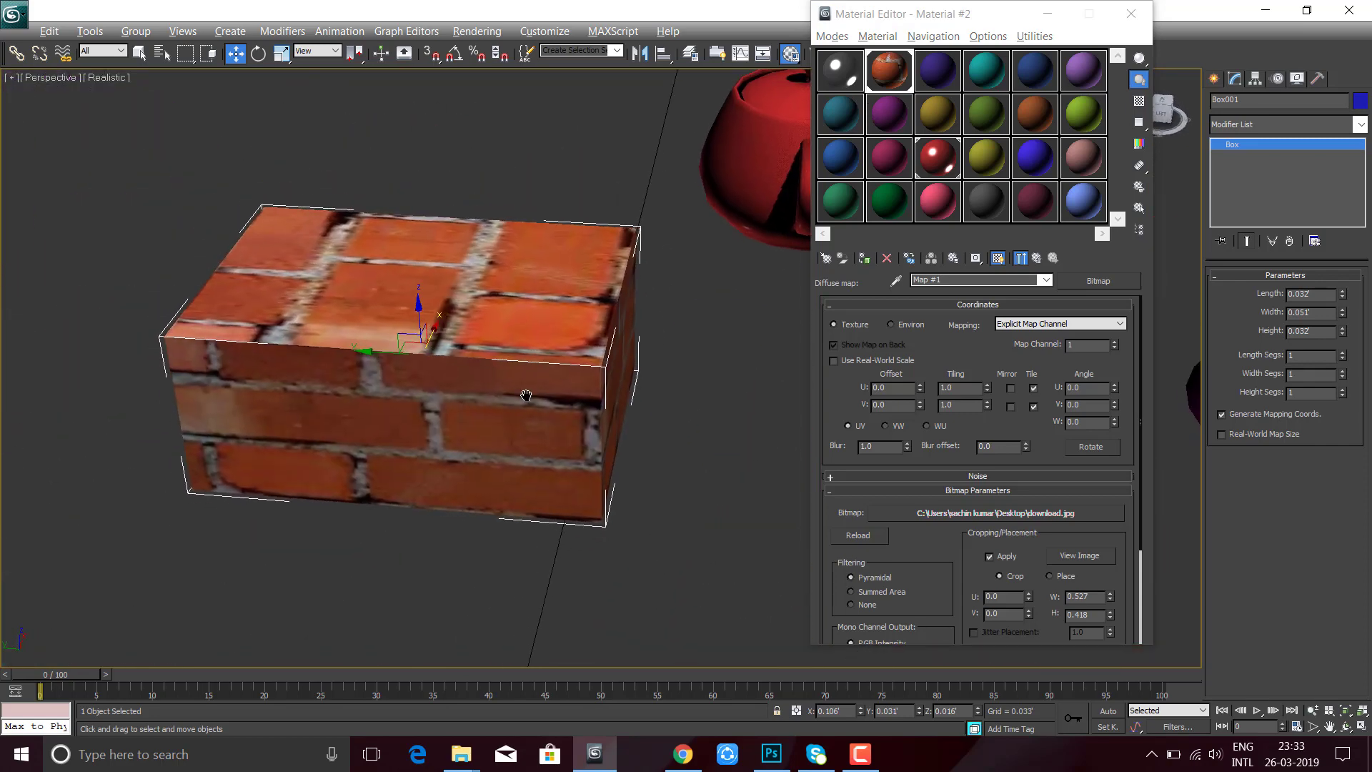
scroll(454, 404, "down", 5)
left_click(460, 308)
scroll(461, 307, "up", 2)
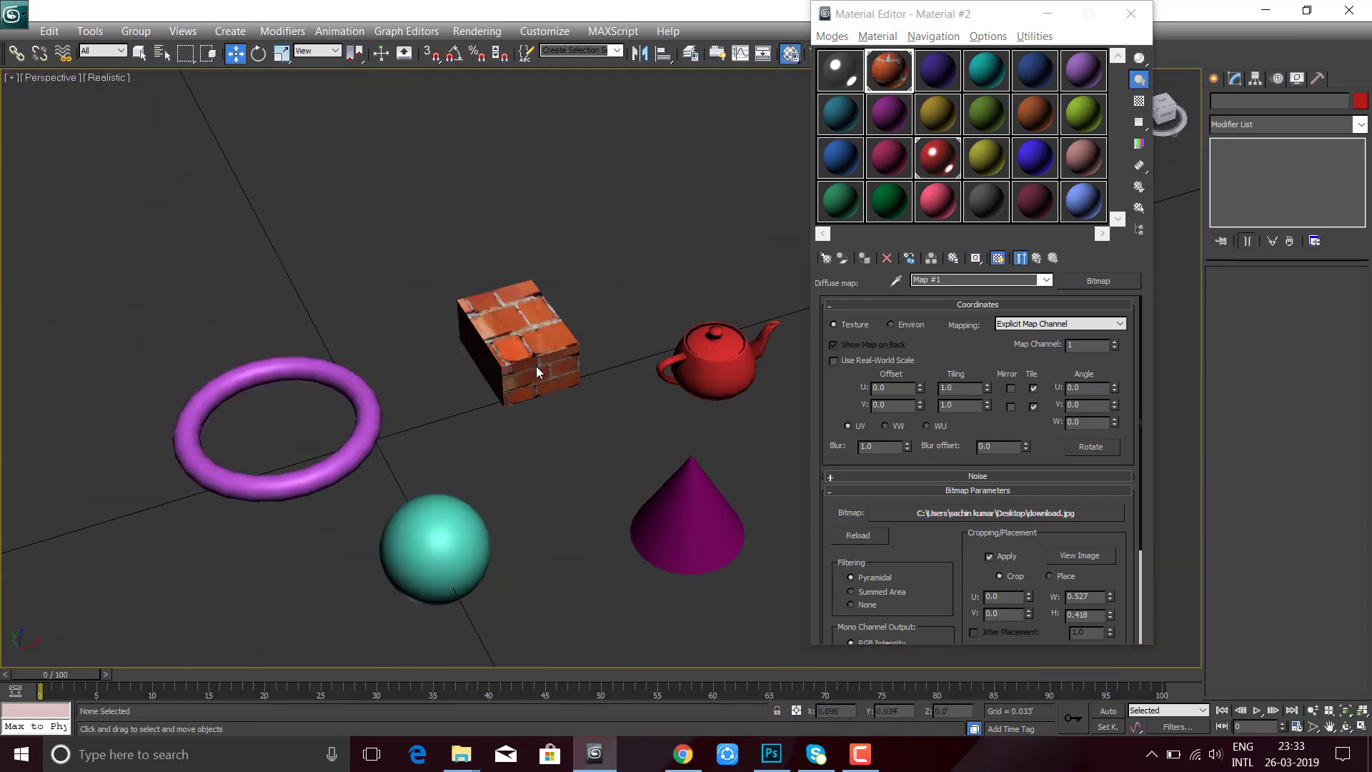
scroll(500, 343, "up", 2)
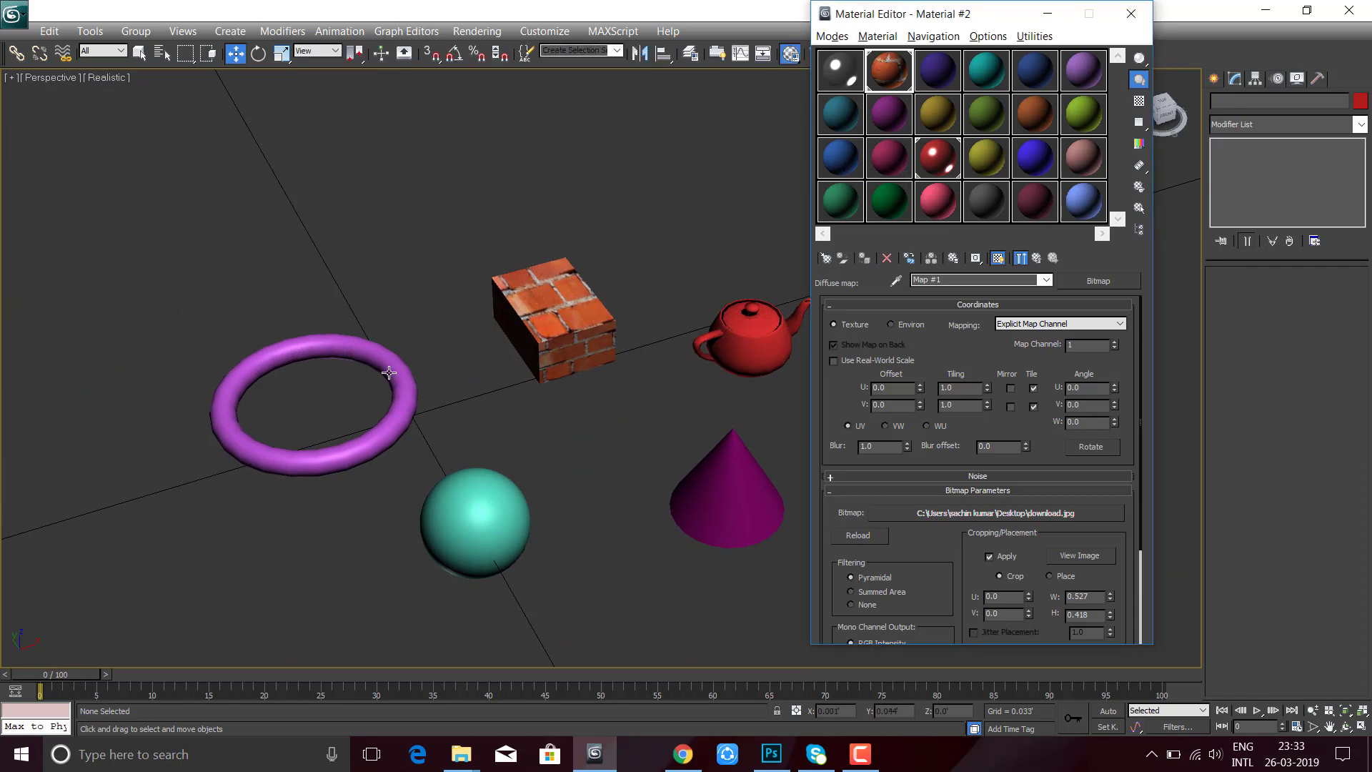
left_click_drag(839, 165, 315, 341)
- Select the torus and set its blue material's reflection colour to grey 103
left_click(315, 339)
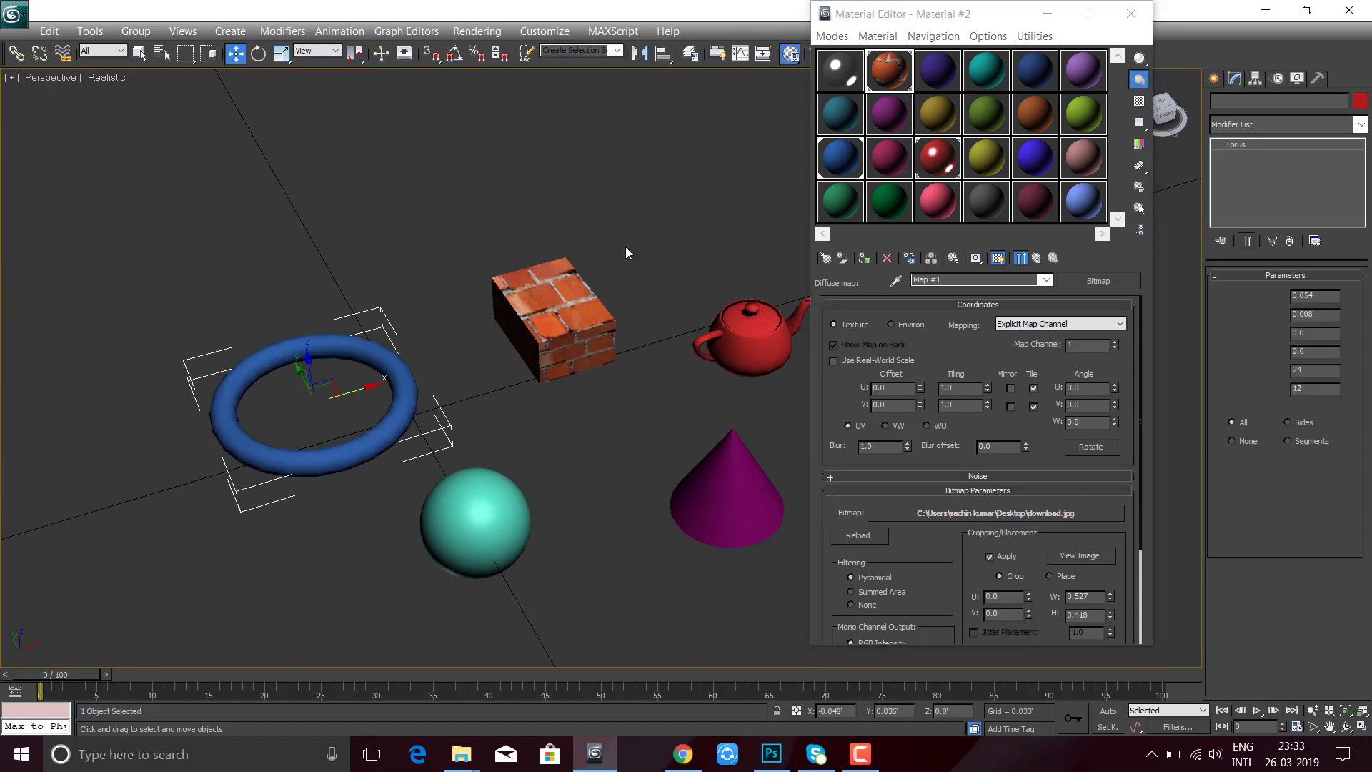
left_click(841, 158)
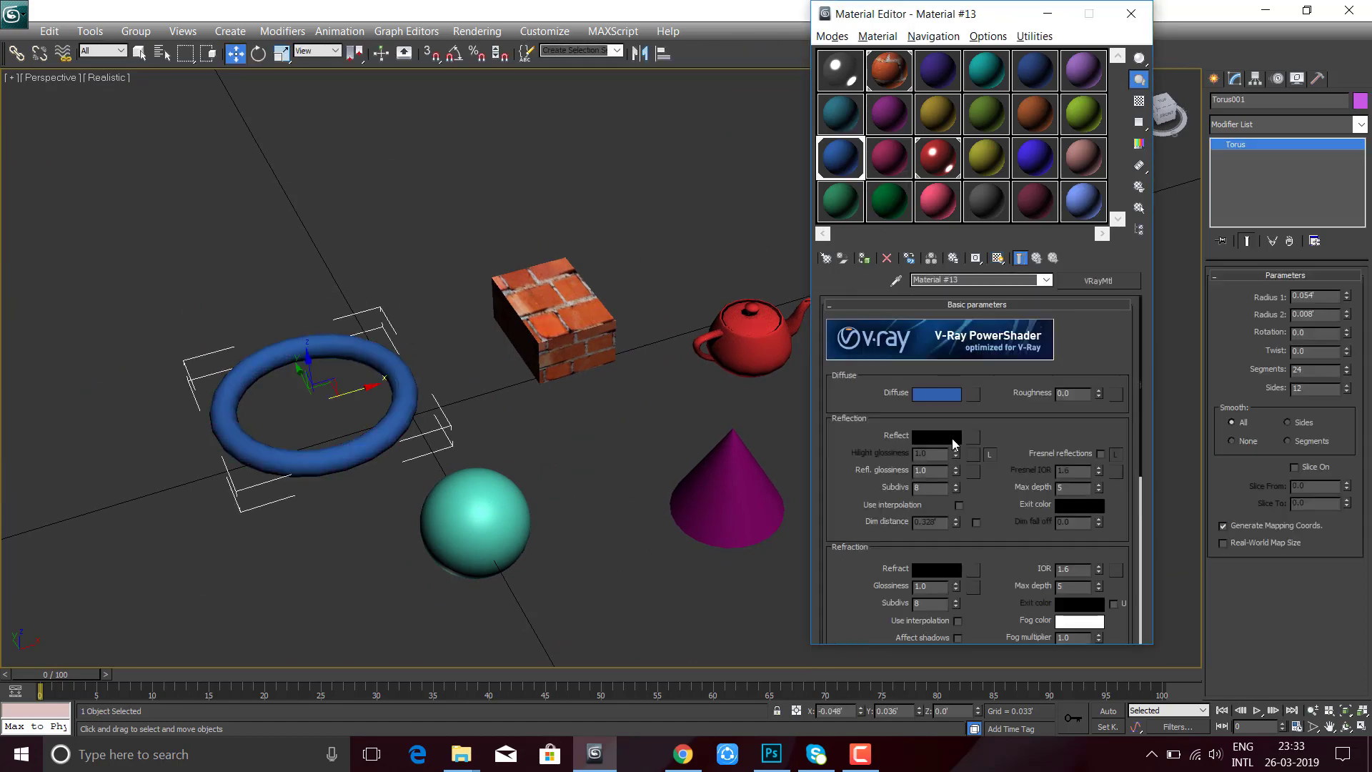
scroll(983, 531, "down", 3)
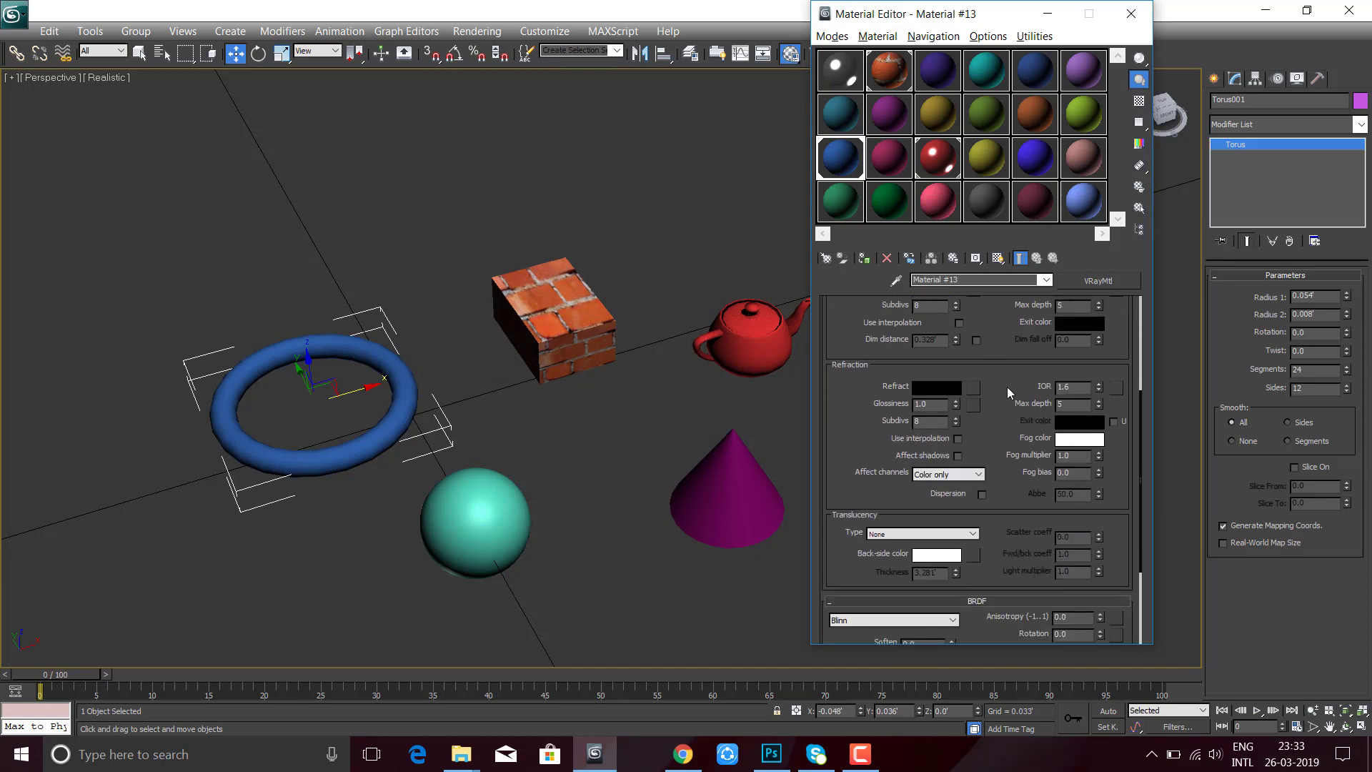
scroll(1007, 387, "up", 3)
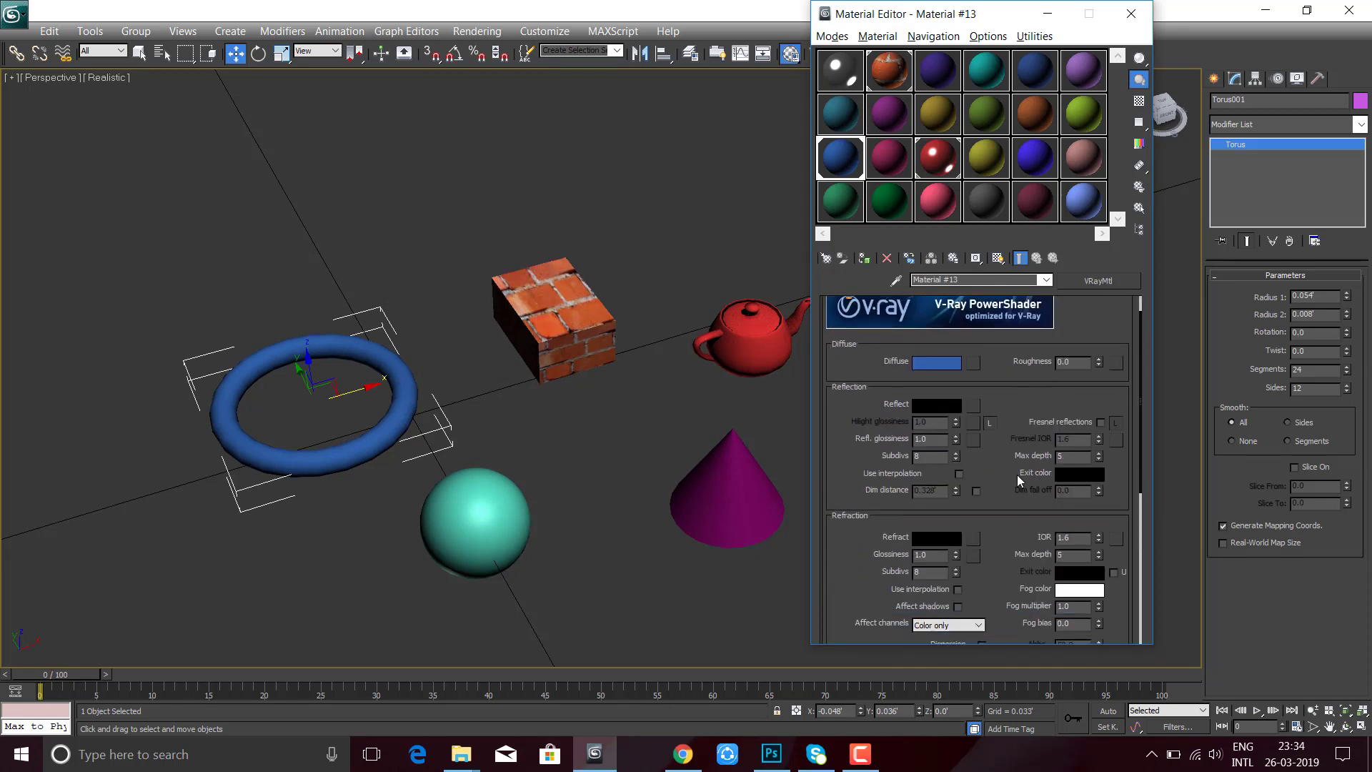
scroll(1012, 462, "up", 1)
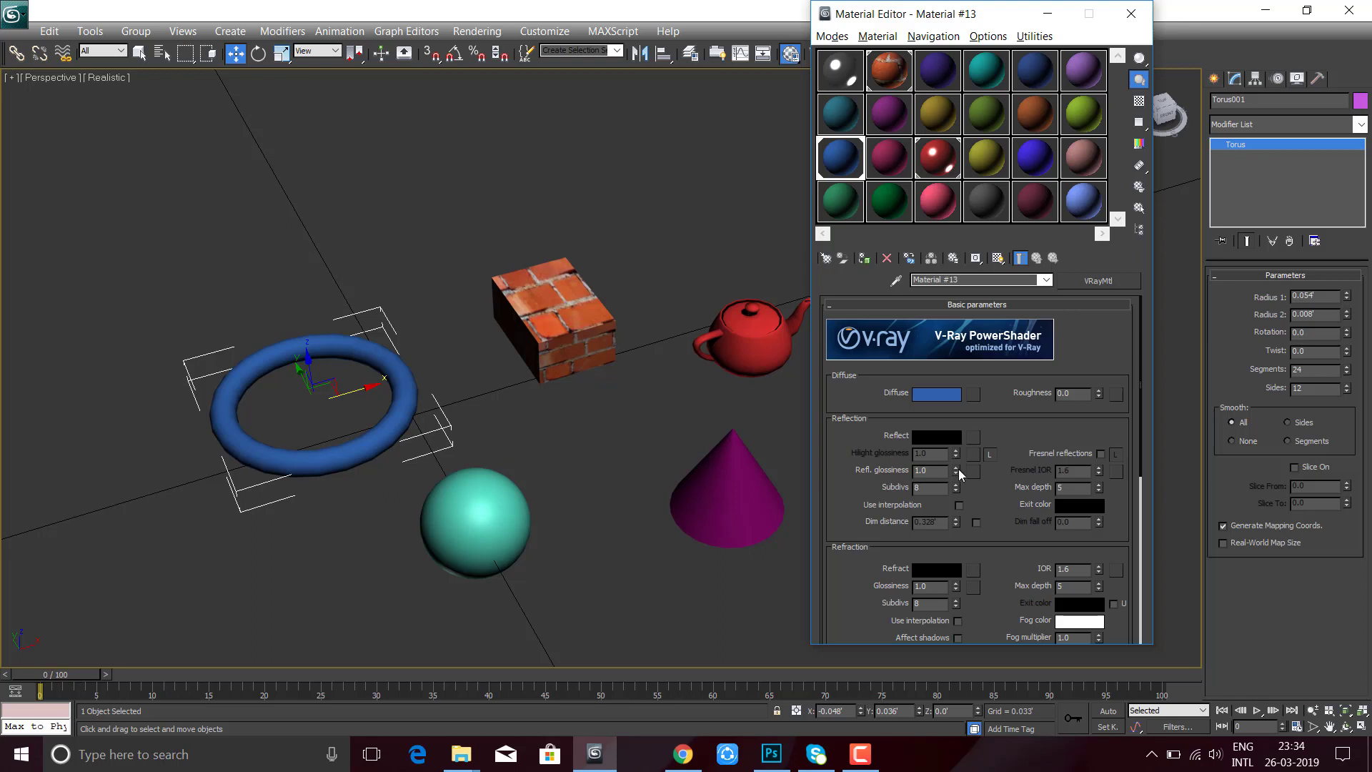
left_click(937, 436)
left_click(581, 136)
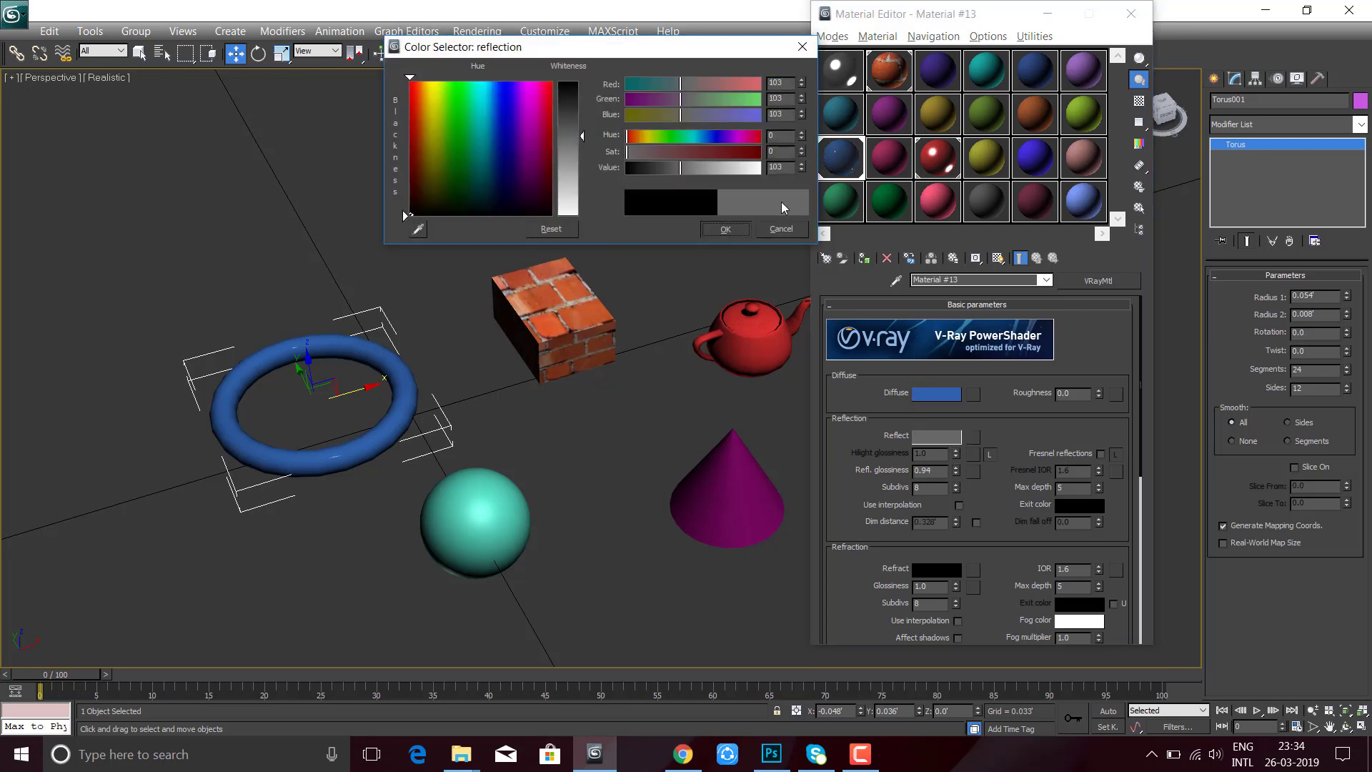
left_click(803, 46)
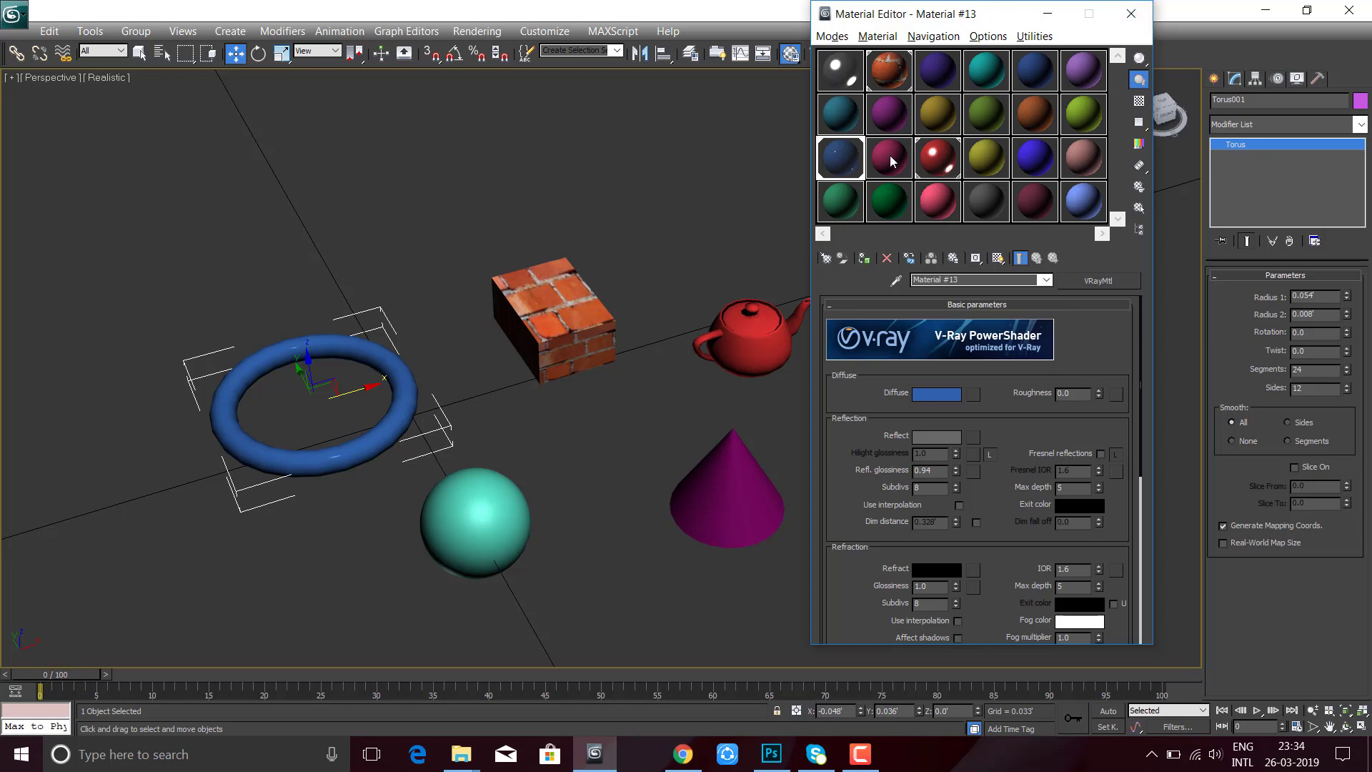
- Close the Material Editor, deselect the torus, and pan to frame all primitives
left_click(1113, 17)
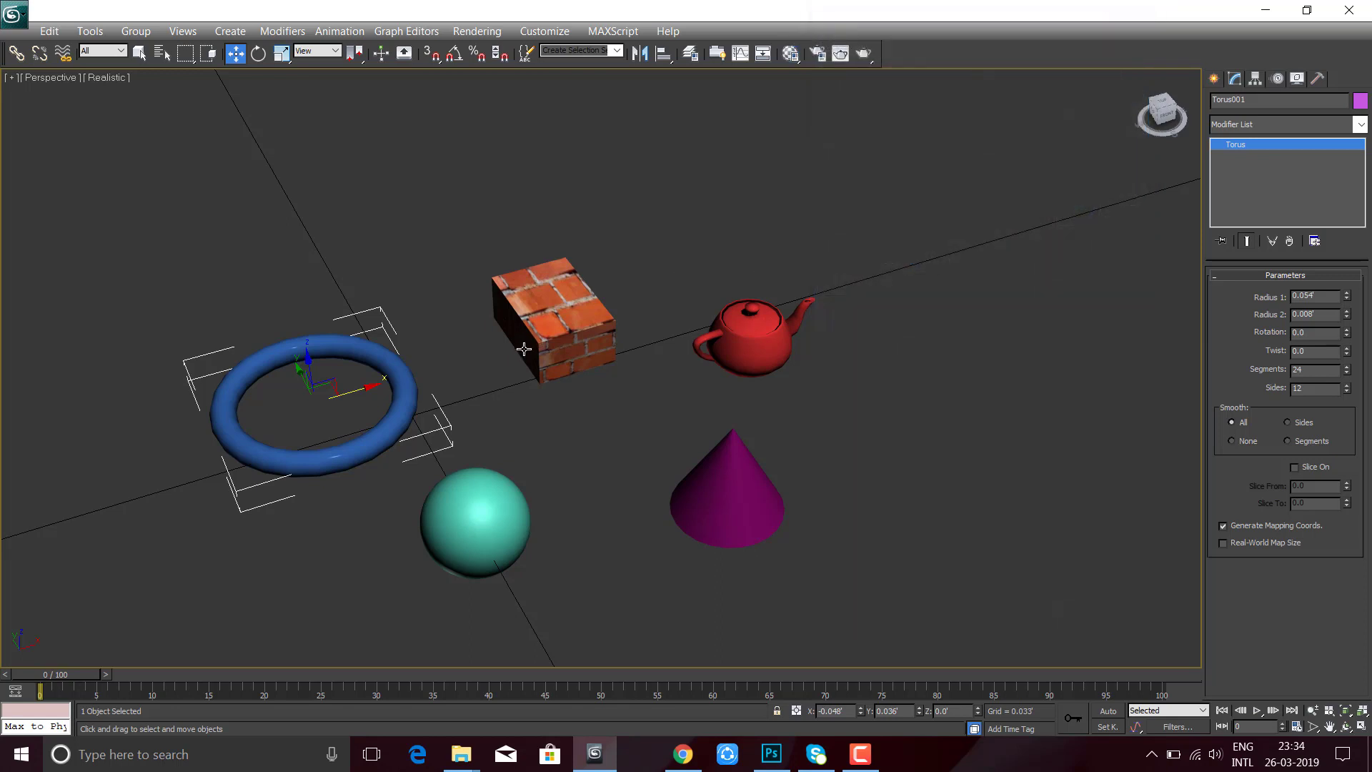
mouse_move(534, 376)
middle_mouse_down("alt")
mouse_move(591, 350)
mouse_move(586, 371)
mouse_move(522, 343)
middle_mouse_up("alt")
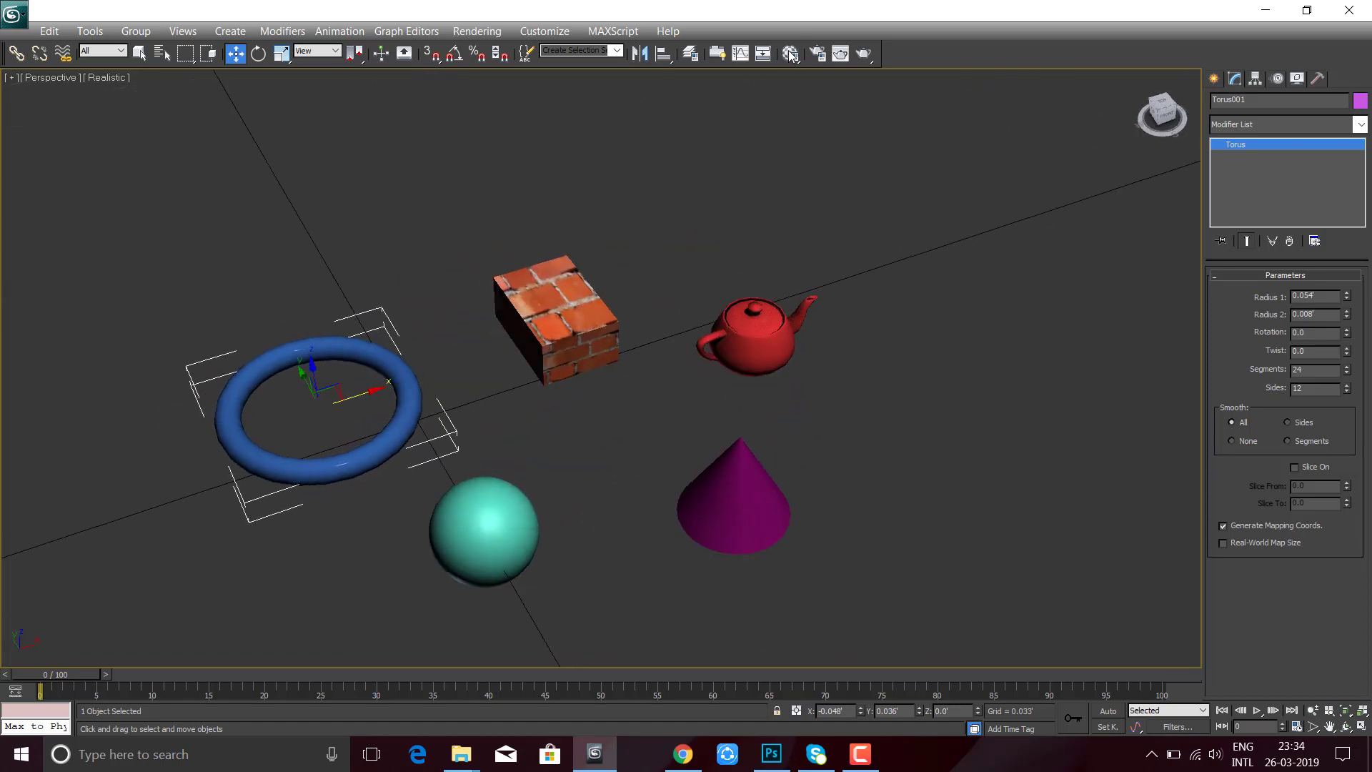
left_click(823, 58)
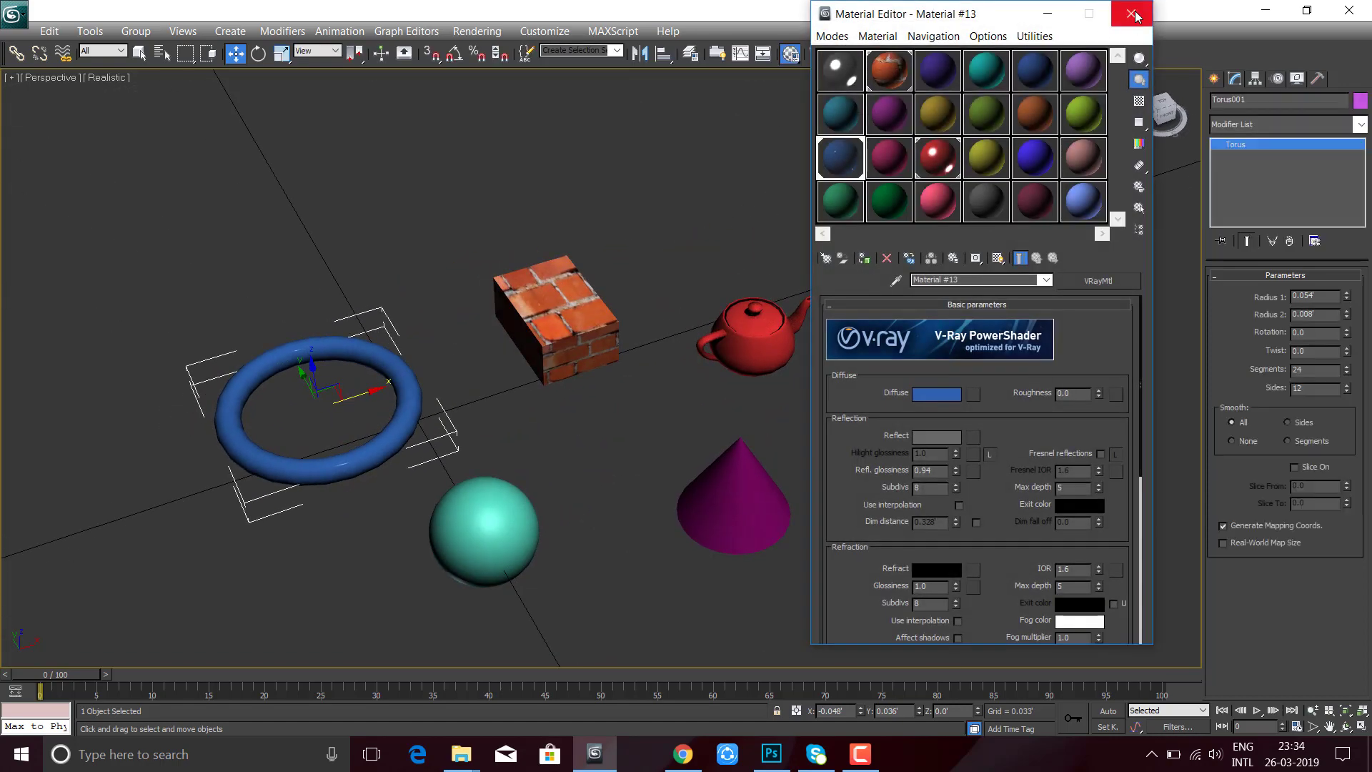
left_click(1142, 14)
left_click(473, 320)
scroll(474, 320, "up", 3)
middle_click_drag(473, 320, 551, 257)
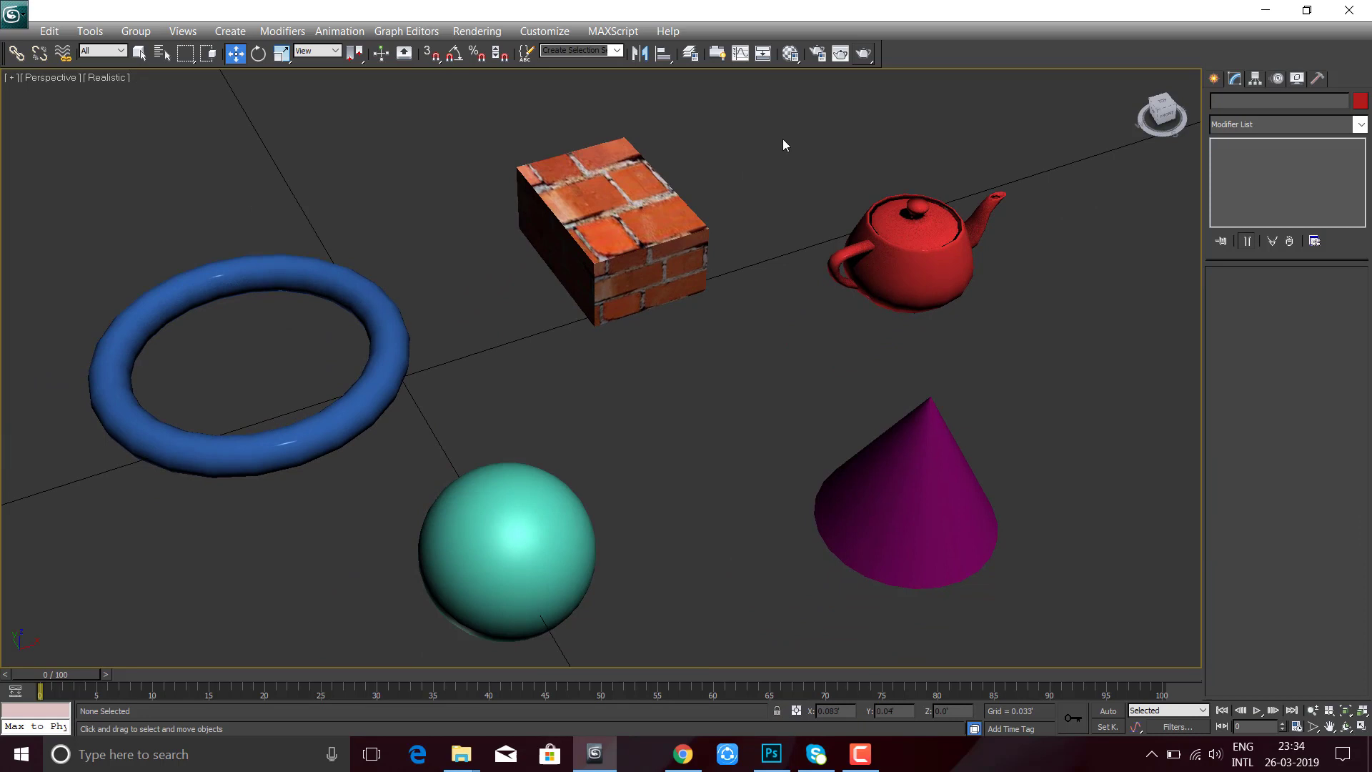
- Open Render Setup and drag it aside to reveal the scene
left_click(822, 57)
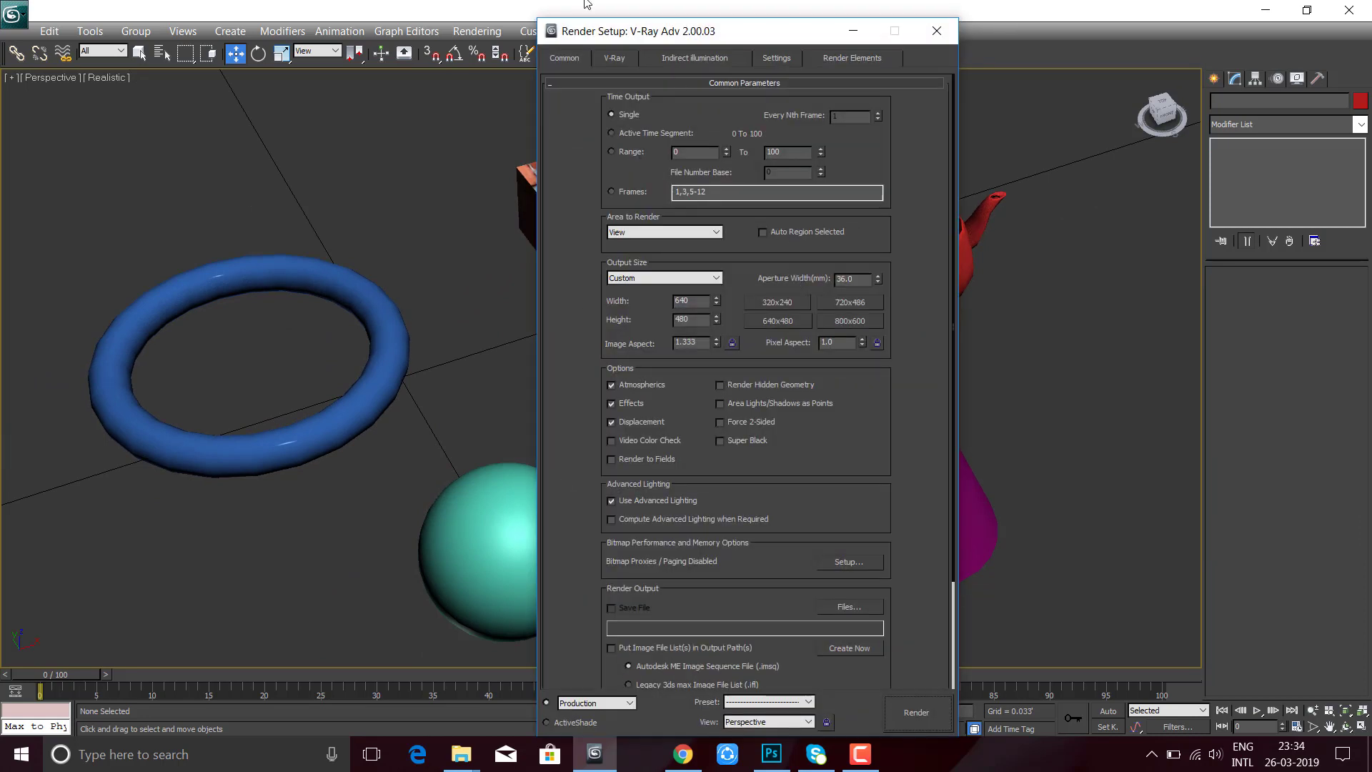
left_click_drag(562, 37, 849, 38)
scroll(1208, 344, "down", 2)
scroll(1072, 400, "up", 2)
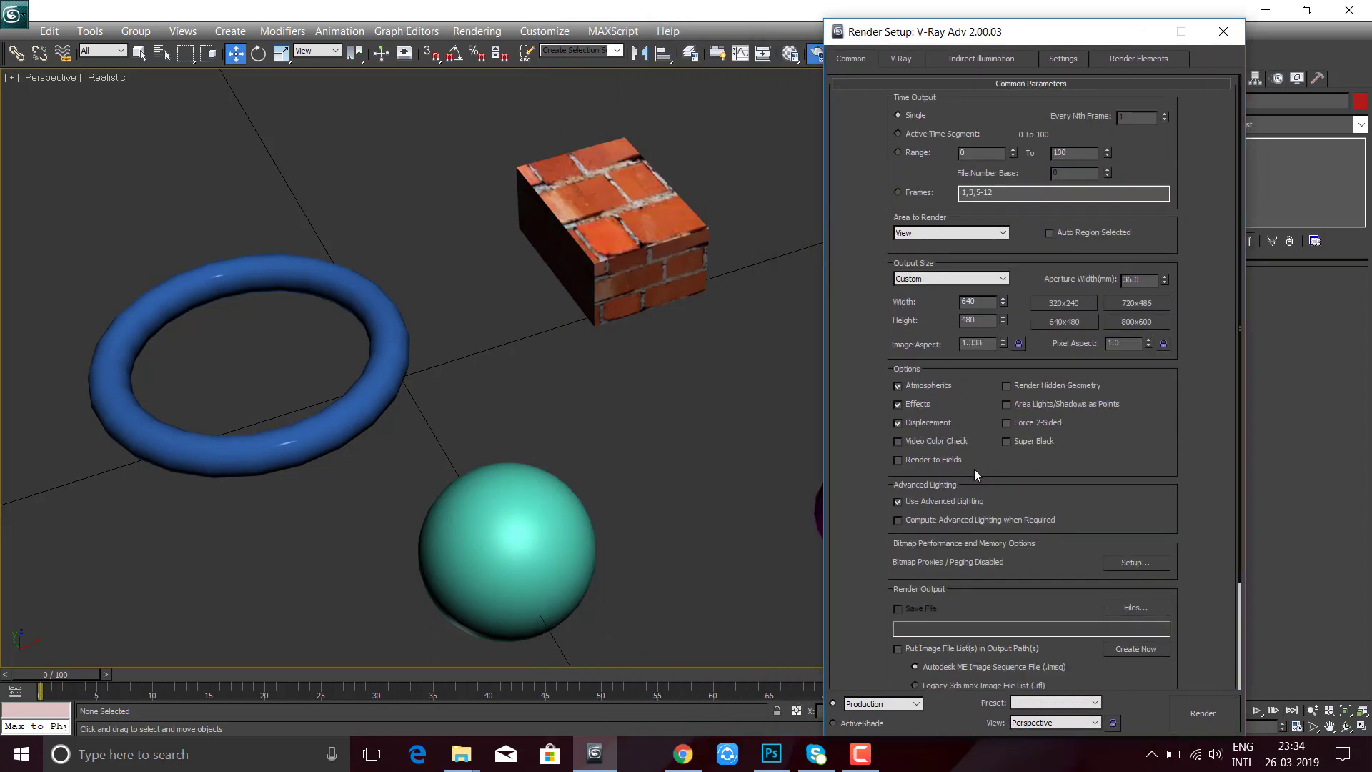
scroll(353, 307, "down", 5)
scroll(353, 307, "up", 4)
scroll(361, 315, "up", 2)
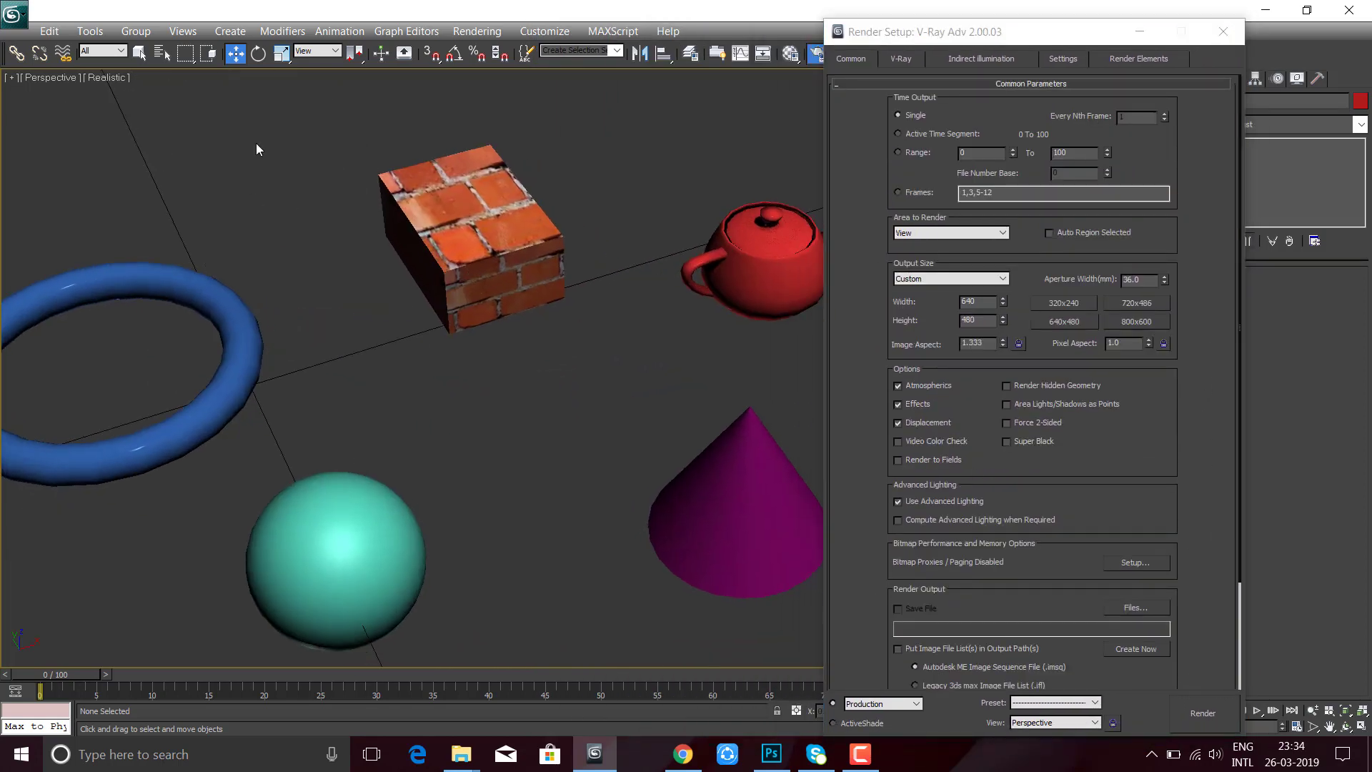
- Commit the 640 output width in Common Parameters and browse the render Preset list
left_click(1213, 337)
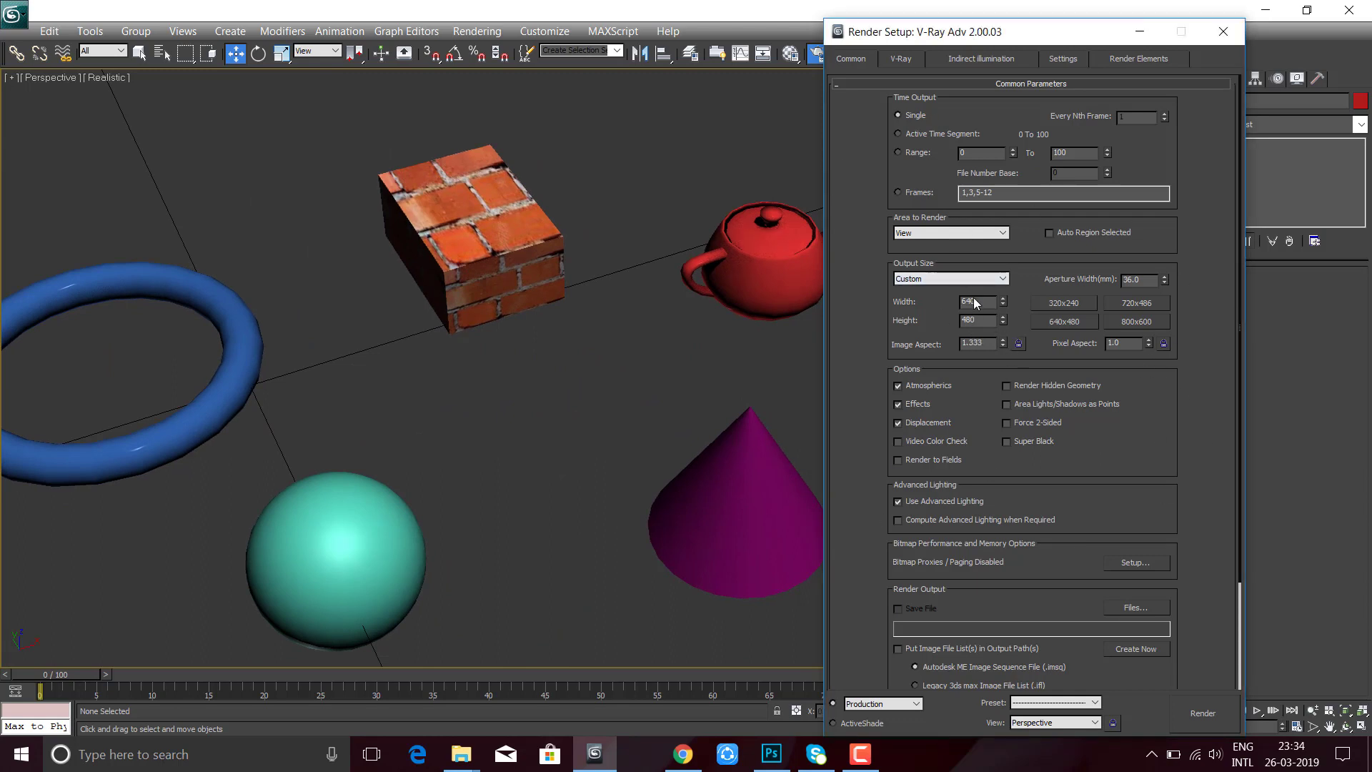
key("Tab")
left_click(1203, 377)
scroll(1163, 477, "down", 3)
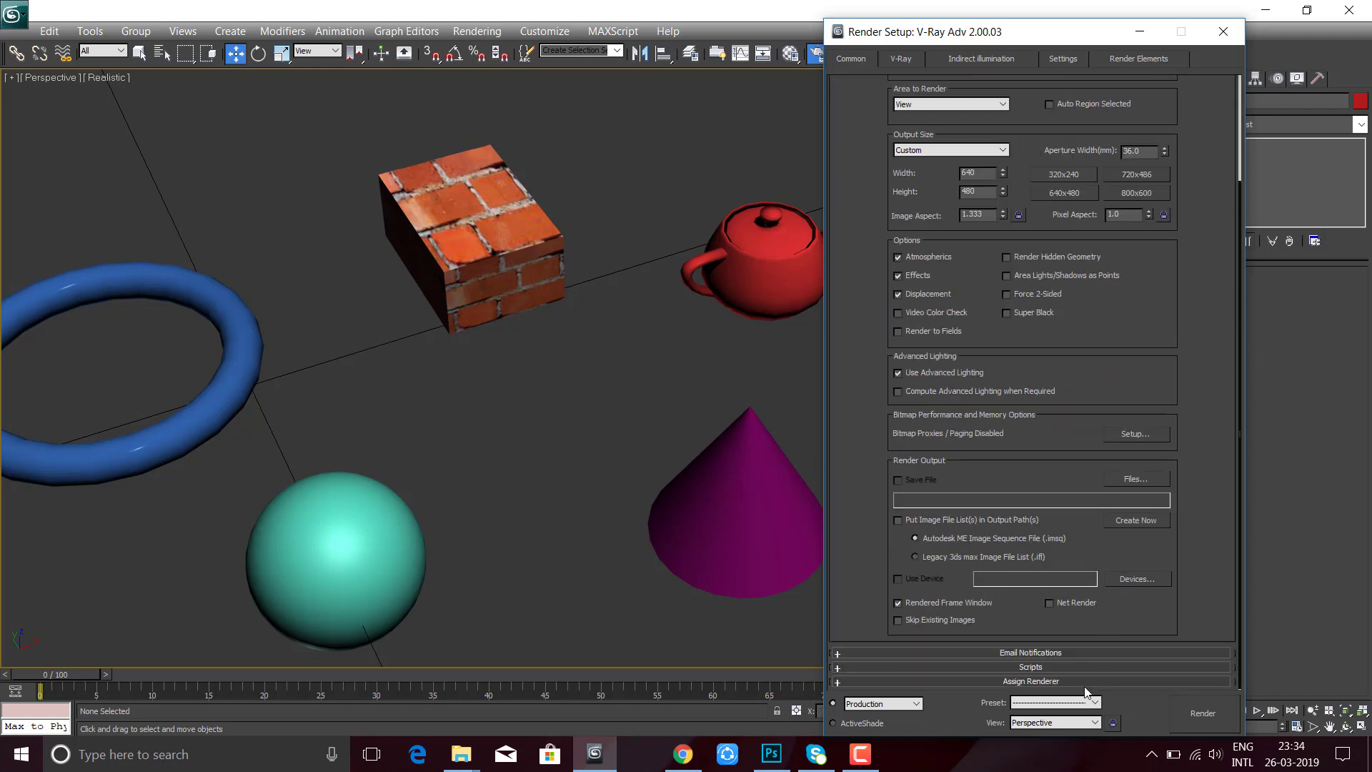
left_click(1060, 706)
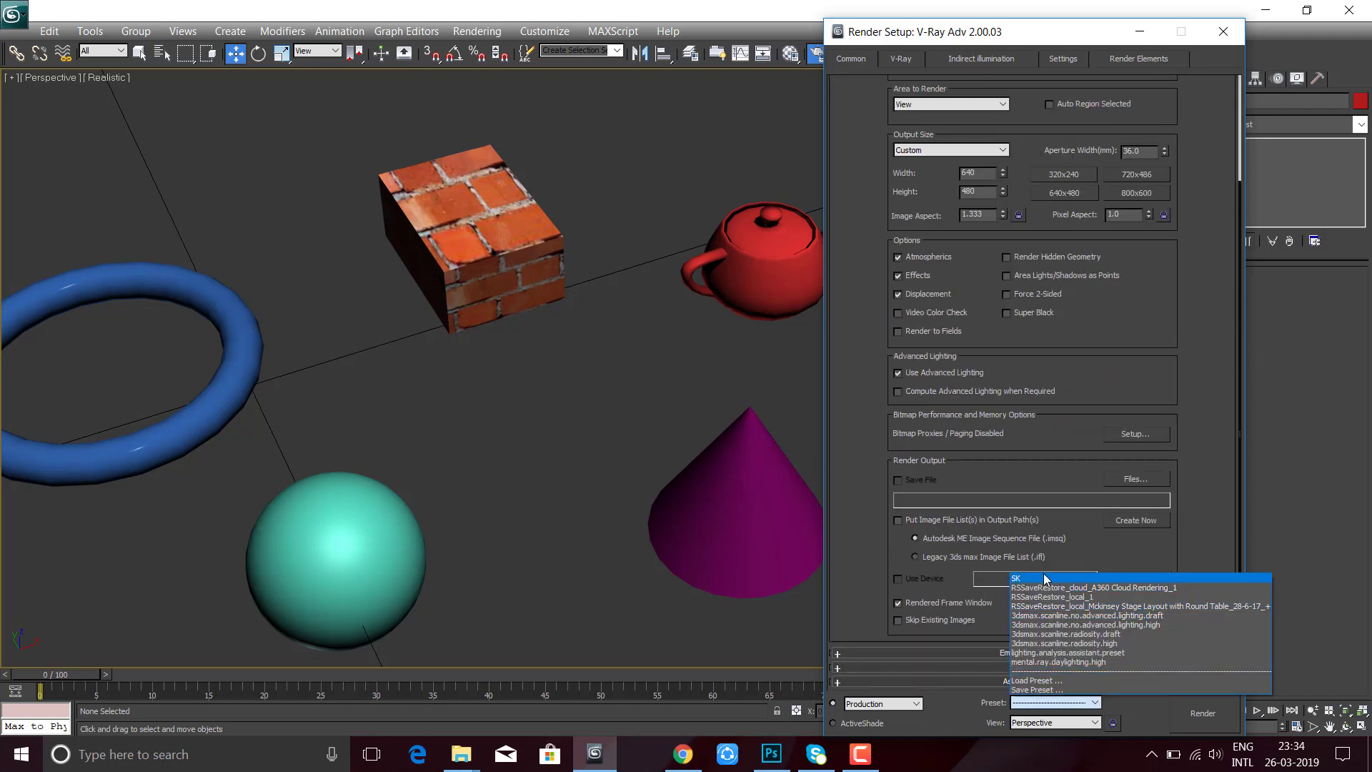
left_click(1161, 421)
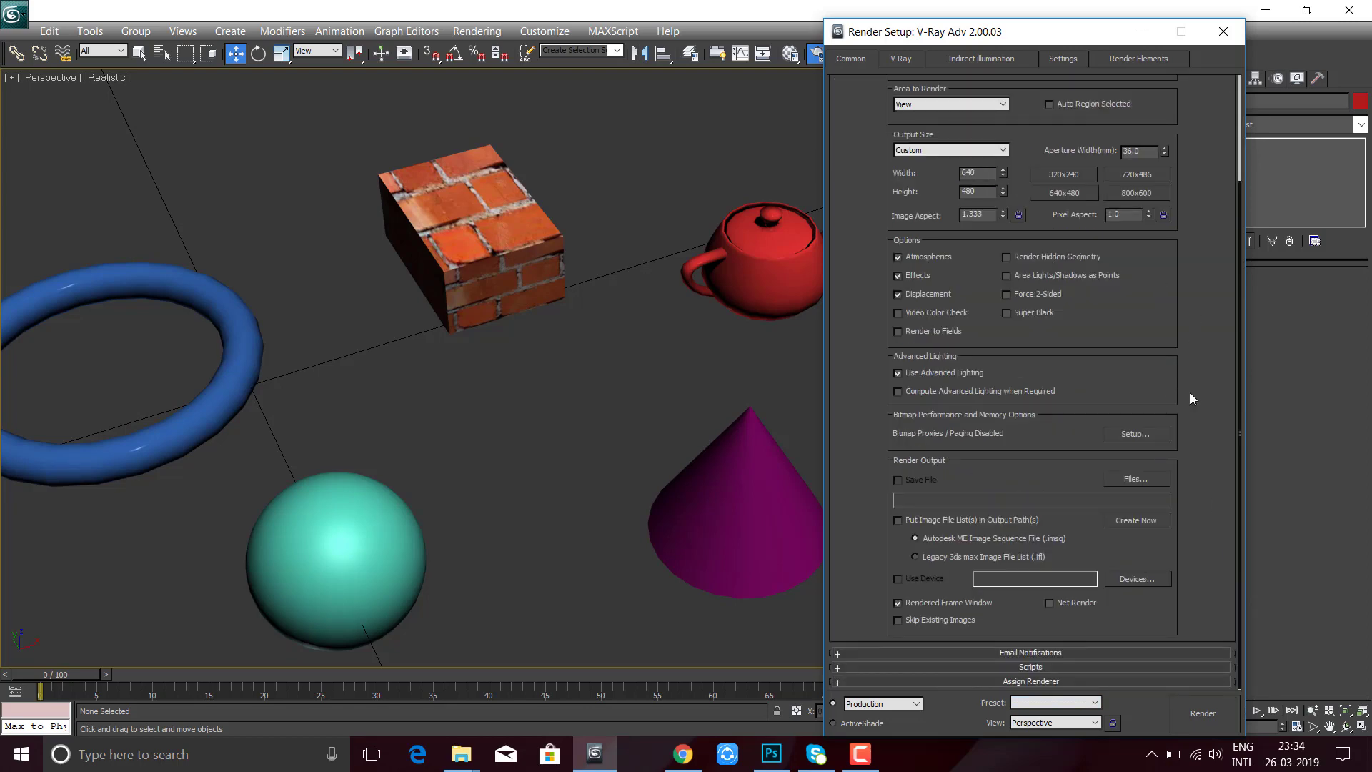
scroll(1192, 386, "up", 2)
scroll(1201, 400, "down", 2)
scroll(1198, 393, "up", 2)
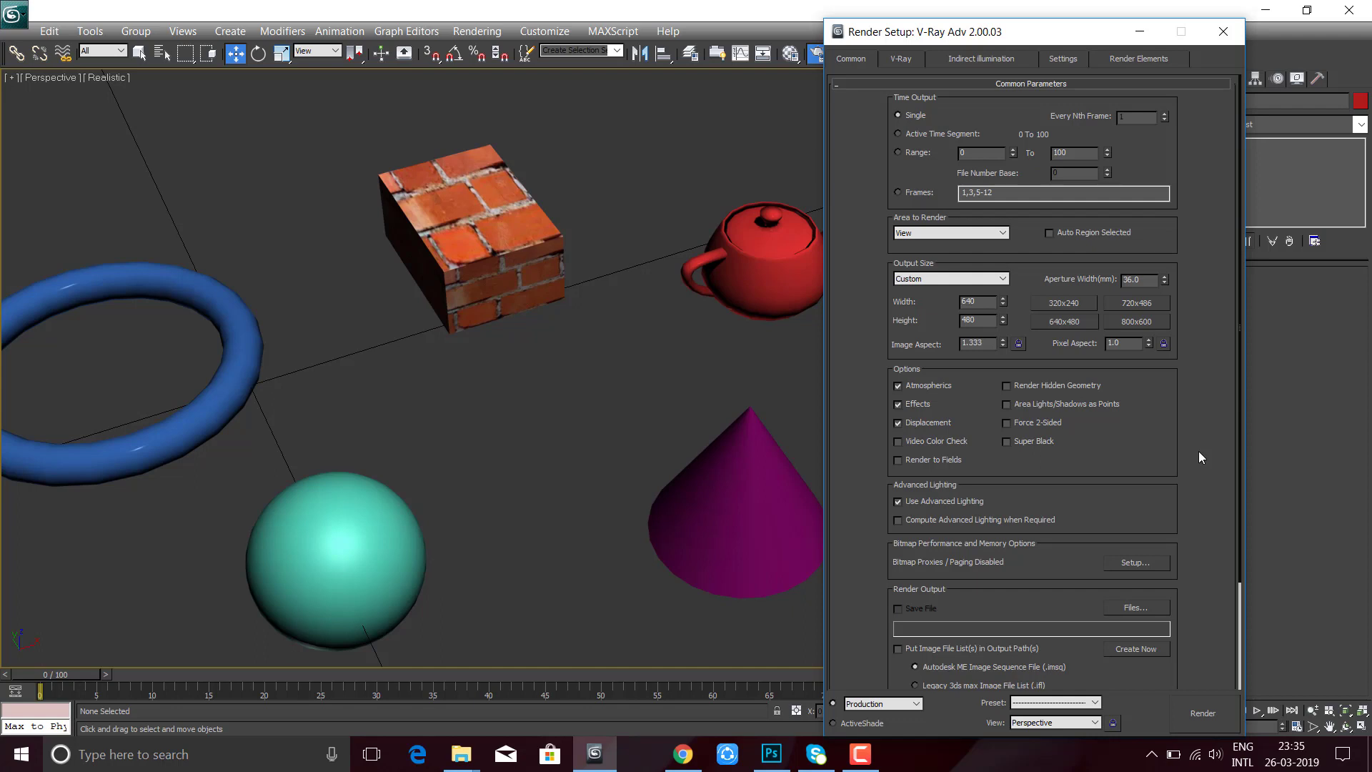
- Recheck the Preset list without choosing one, then scroll to the V-Ray Adv 2.00.03 assignment
left_click(1040, 704)
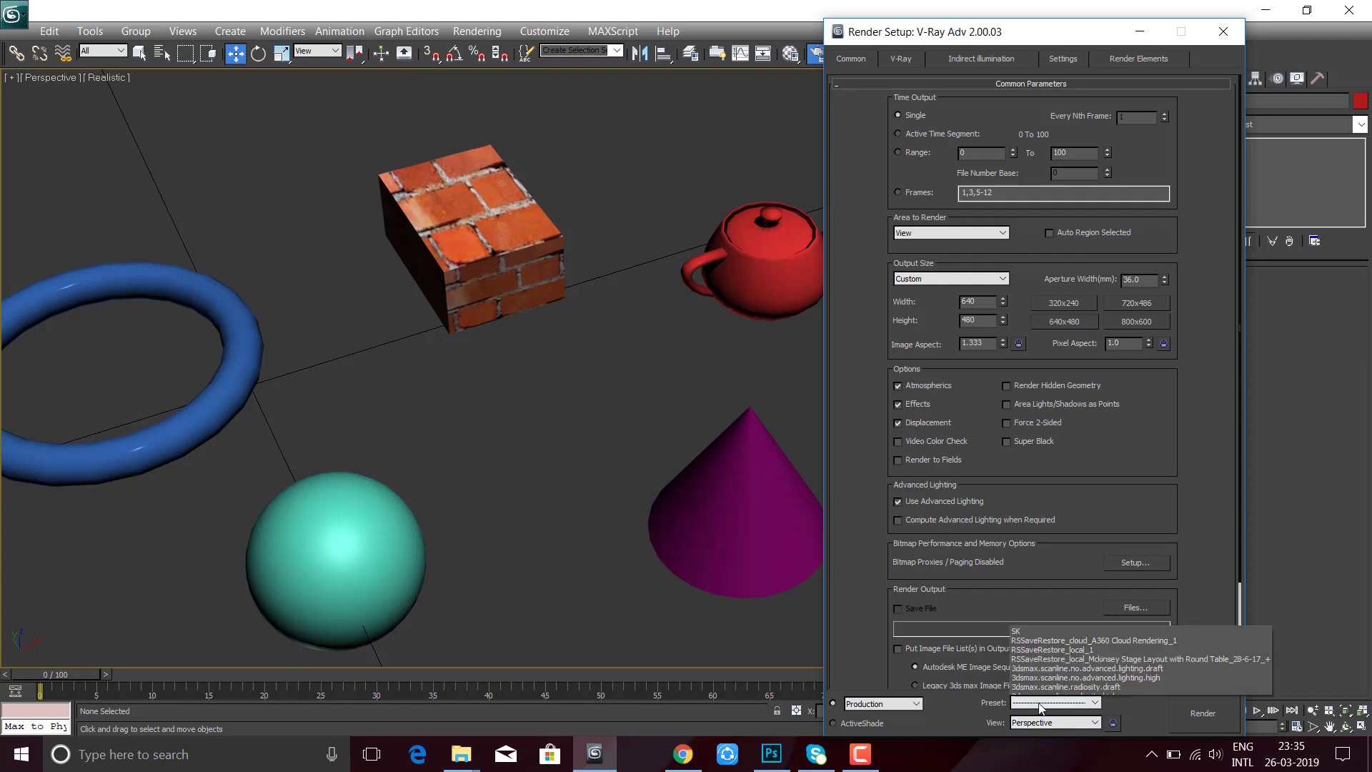
left_click(1115, 493)
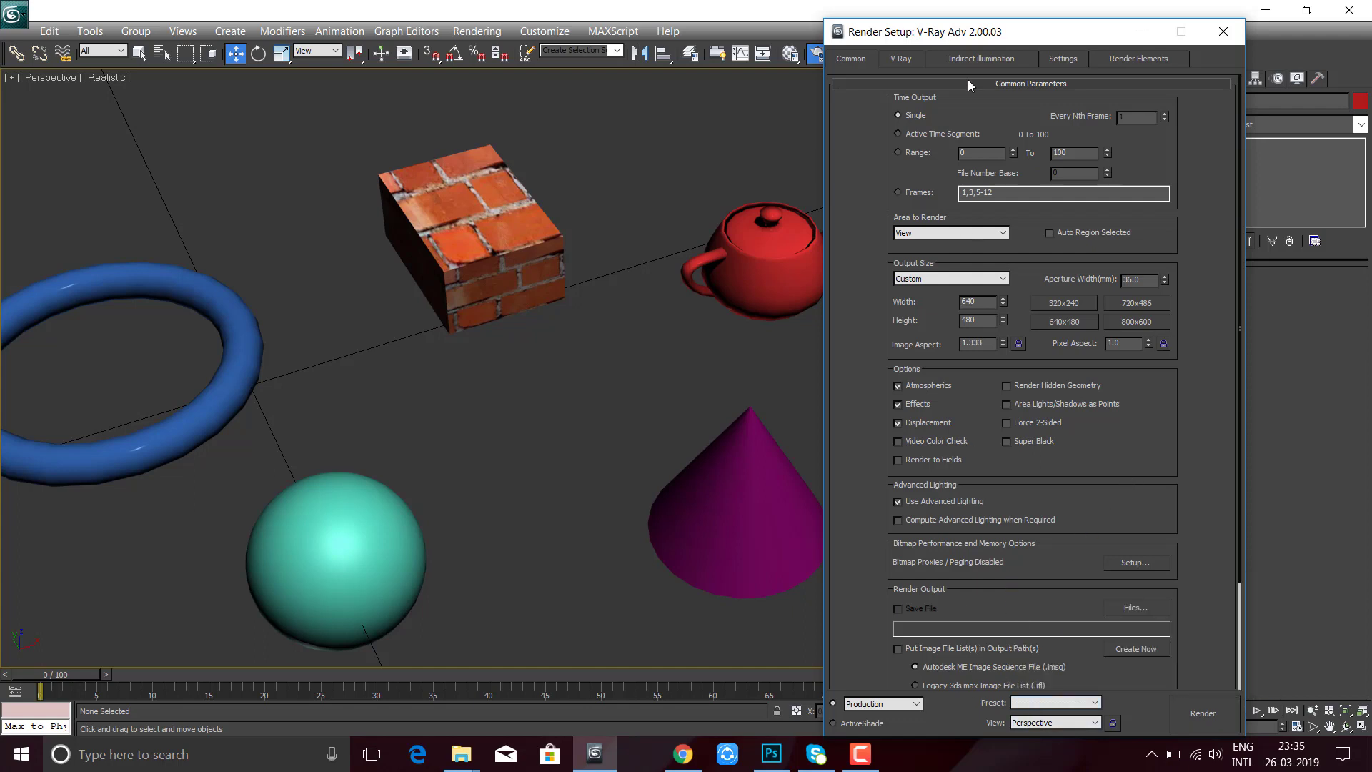
scroll(1204, 134, "down", 3)
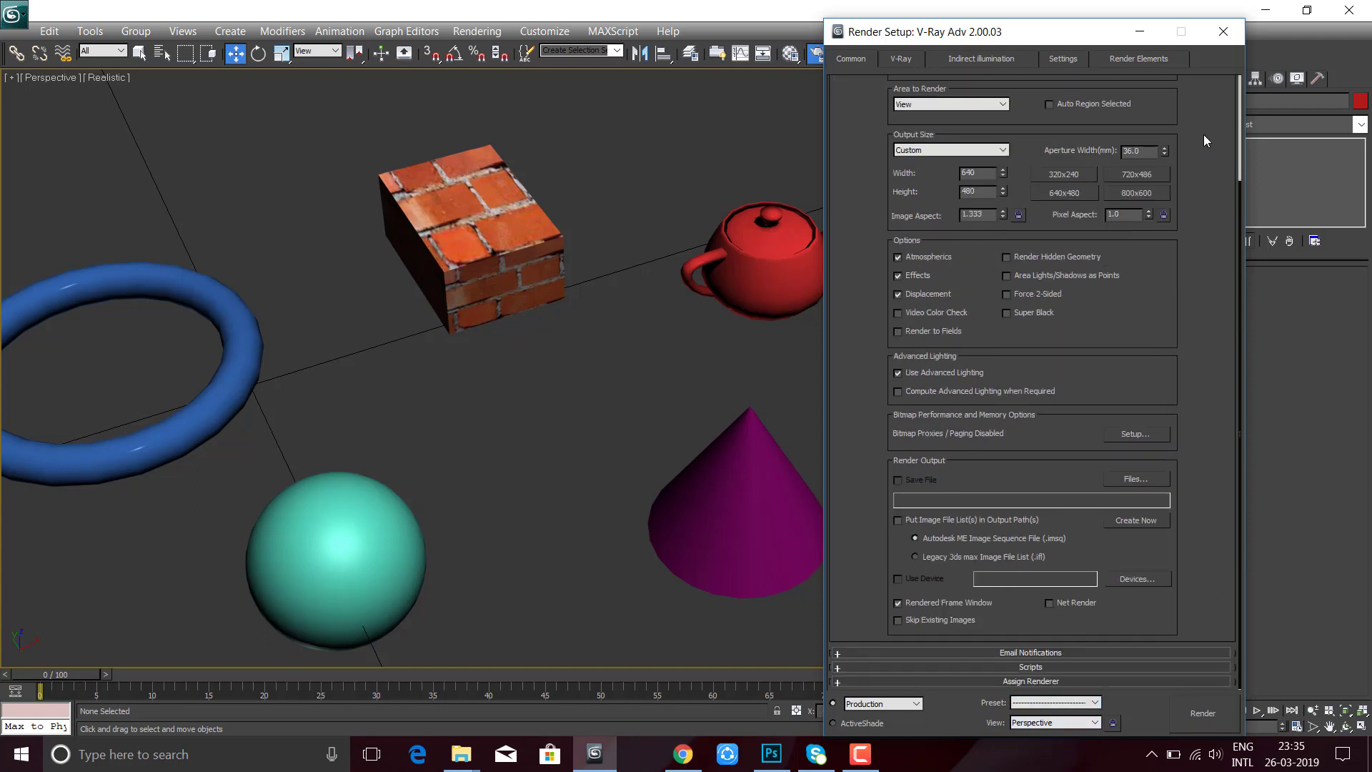
scroll(1061, 629, "up", 3)
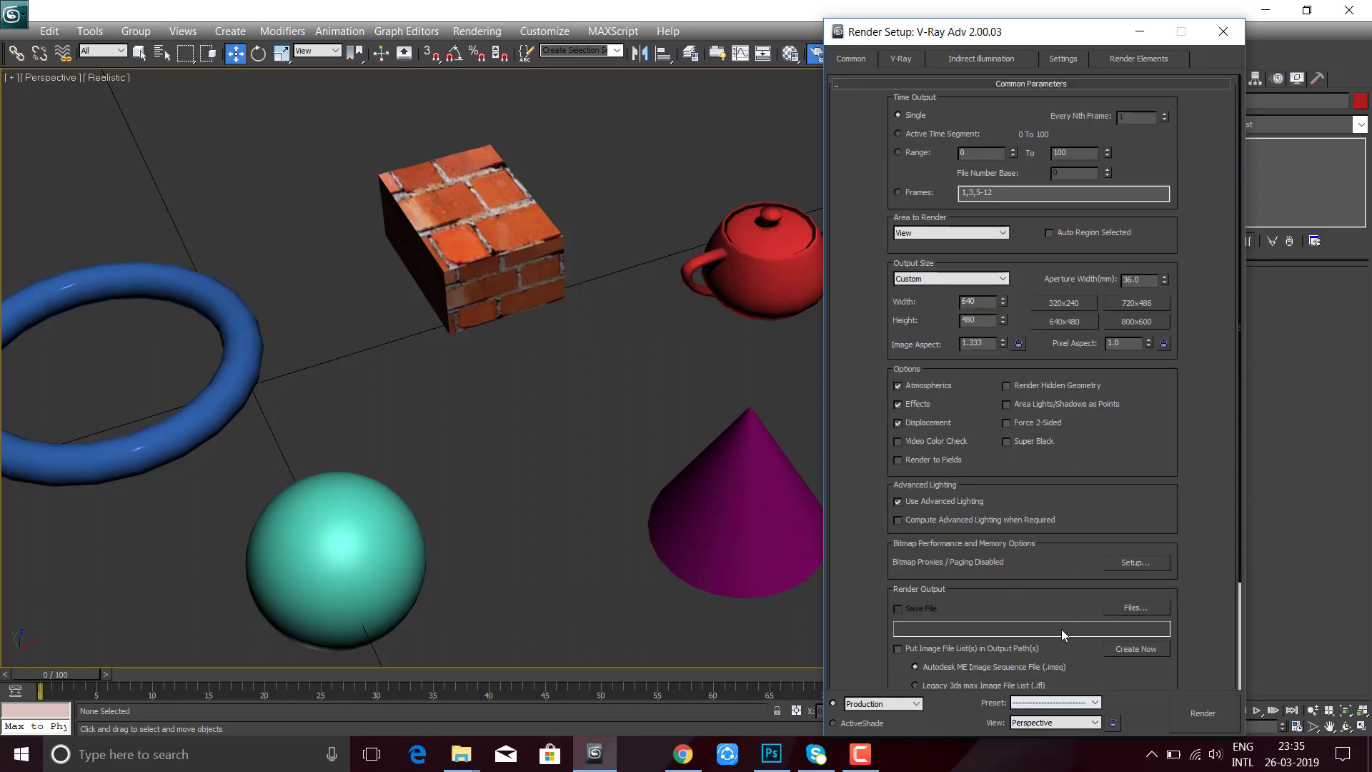
left_click(1047, 703)
left_click(1049, 705)
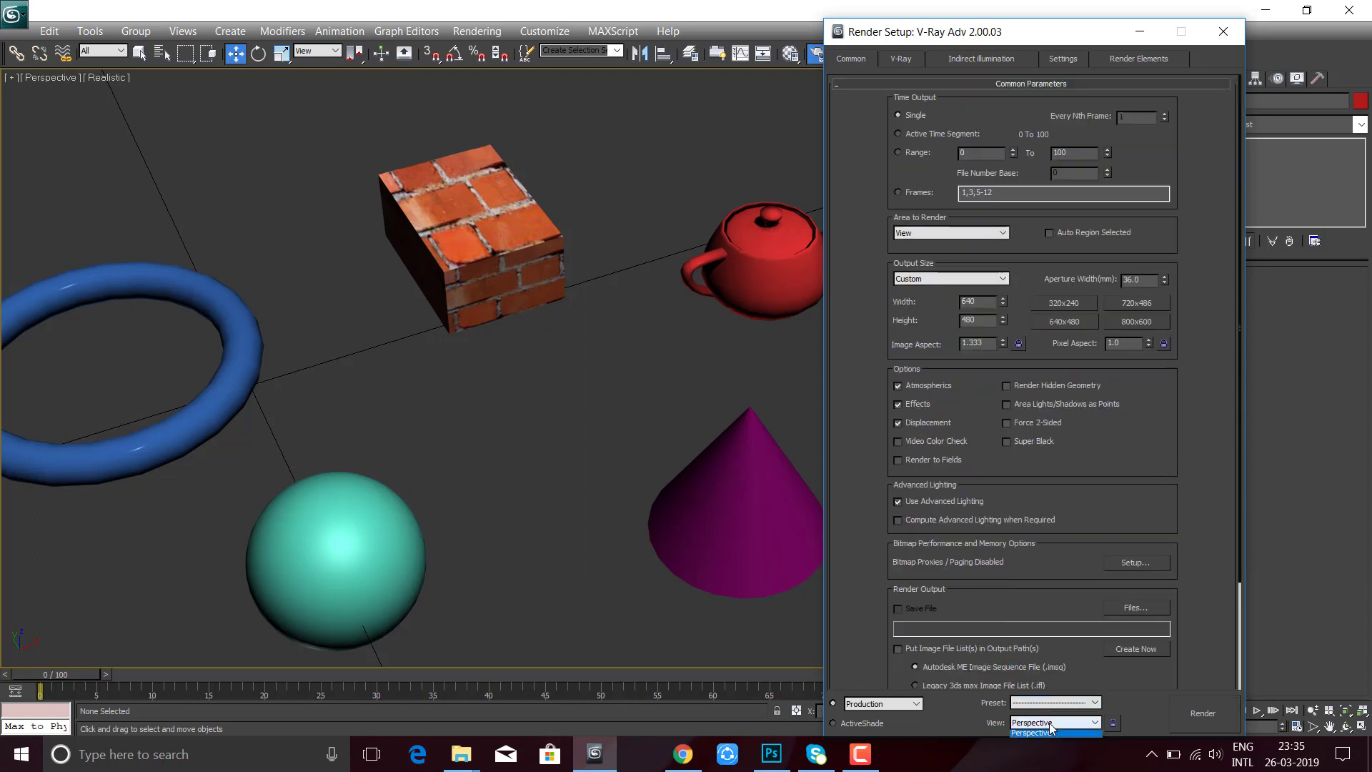
left_click(1069, 703)
left_click(1067, 704)
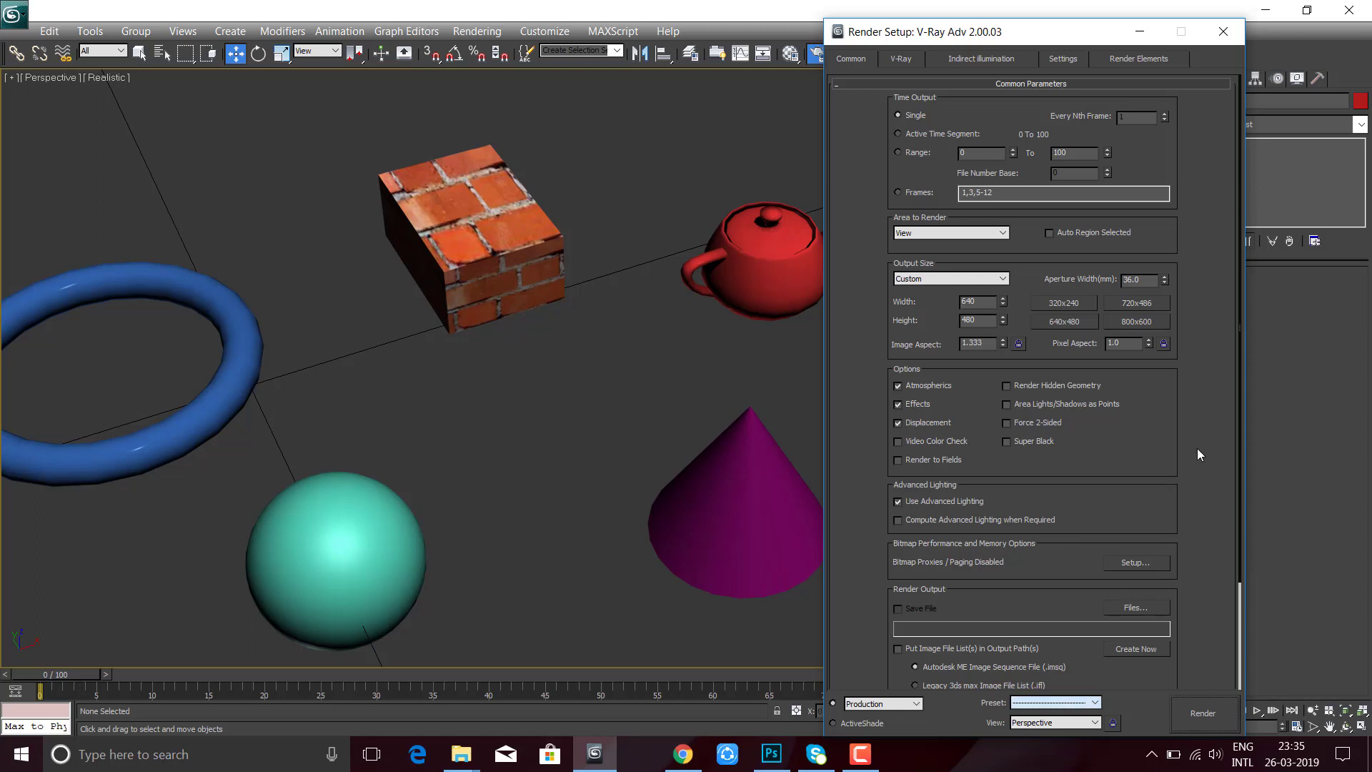
scroll(1112, 520, "down", 3)
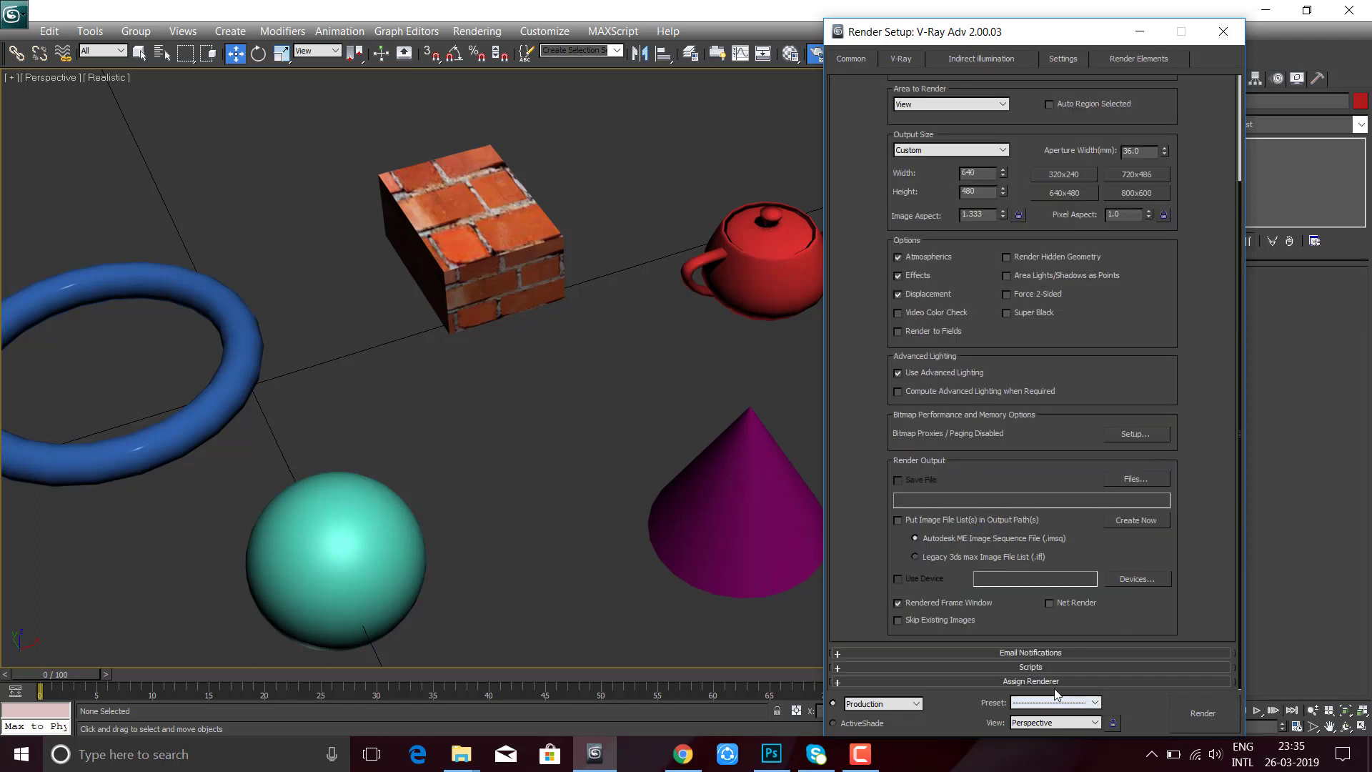
scroll(1032, 682, "down", 2)
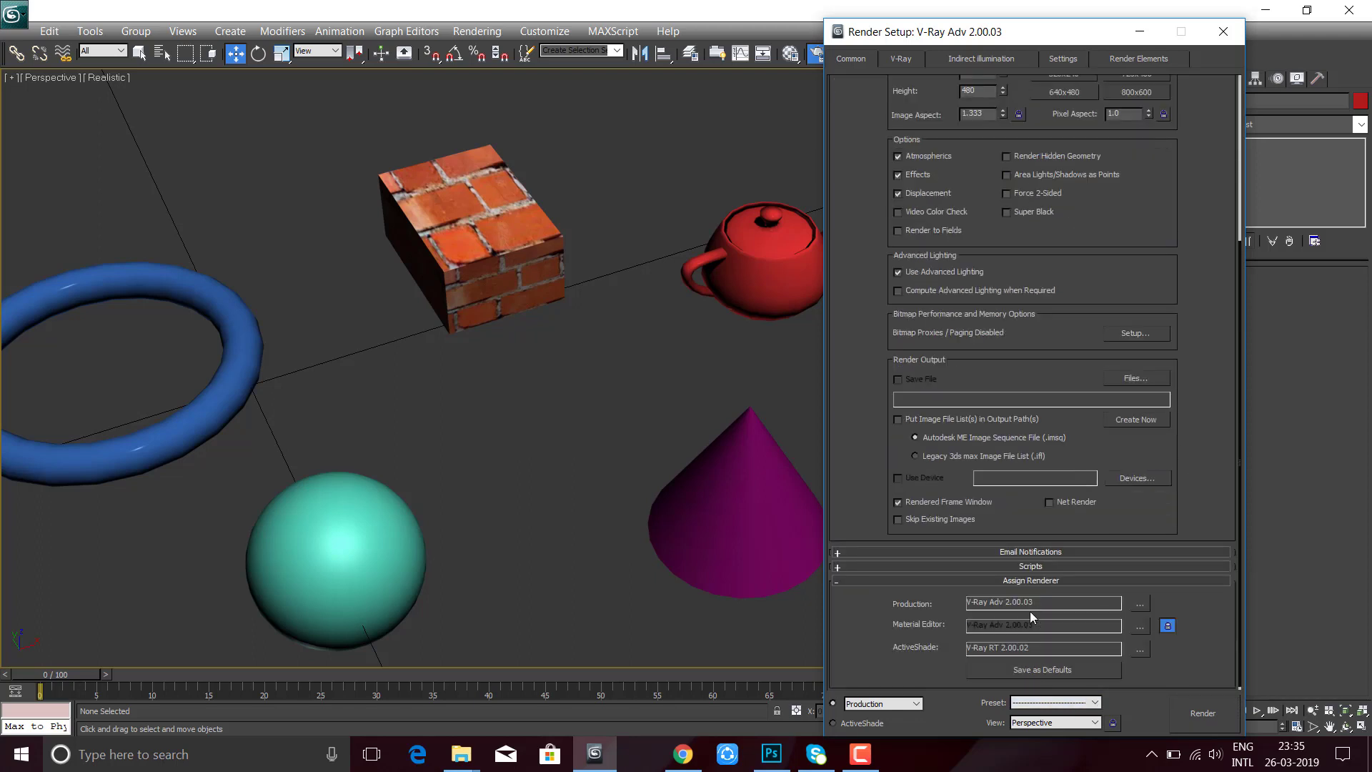
left_click(1140, 606)
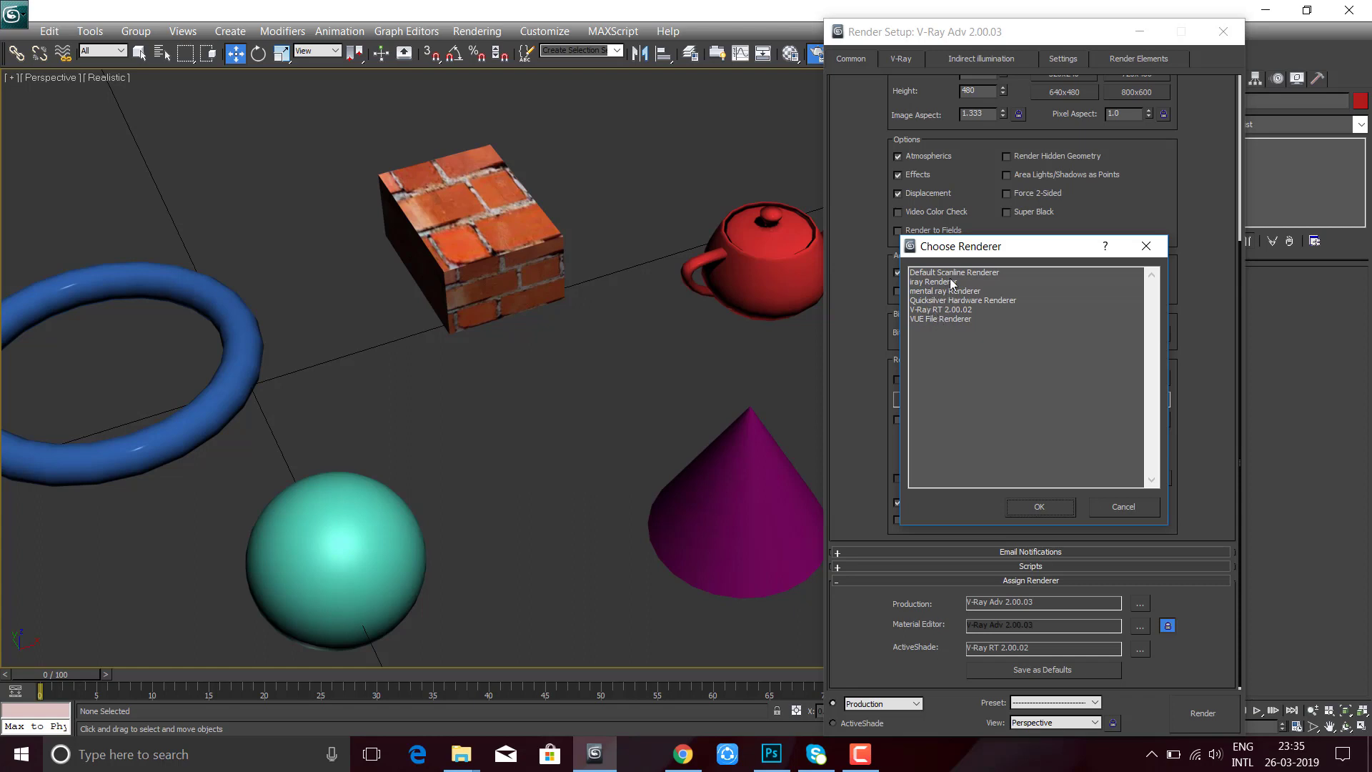
left_click(952, 274)
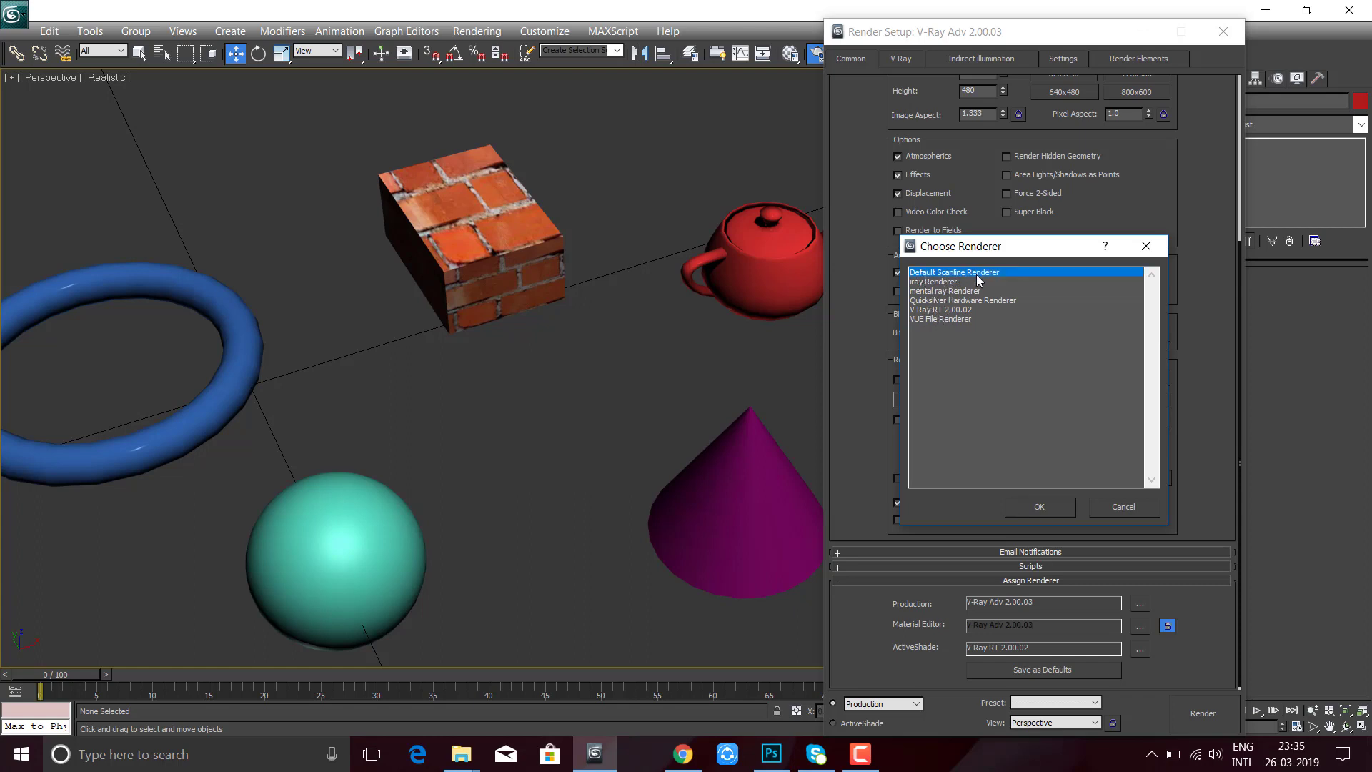
double_click(977, 274)
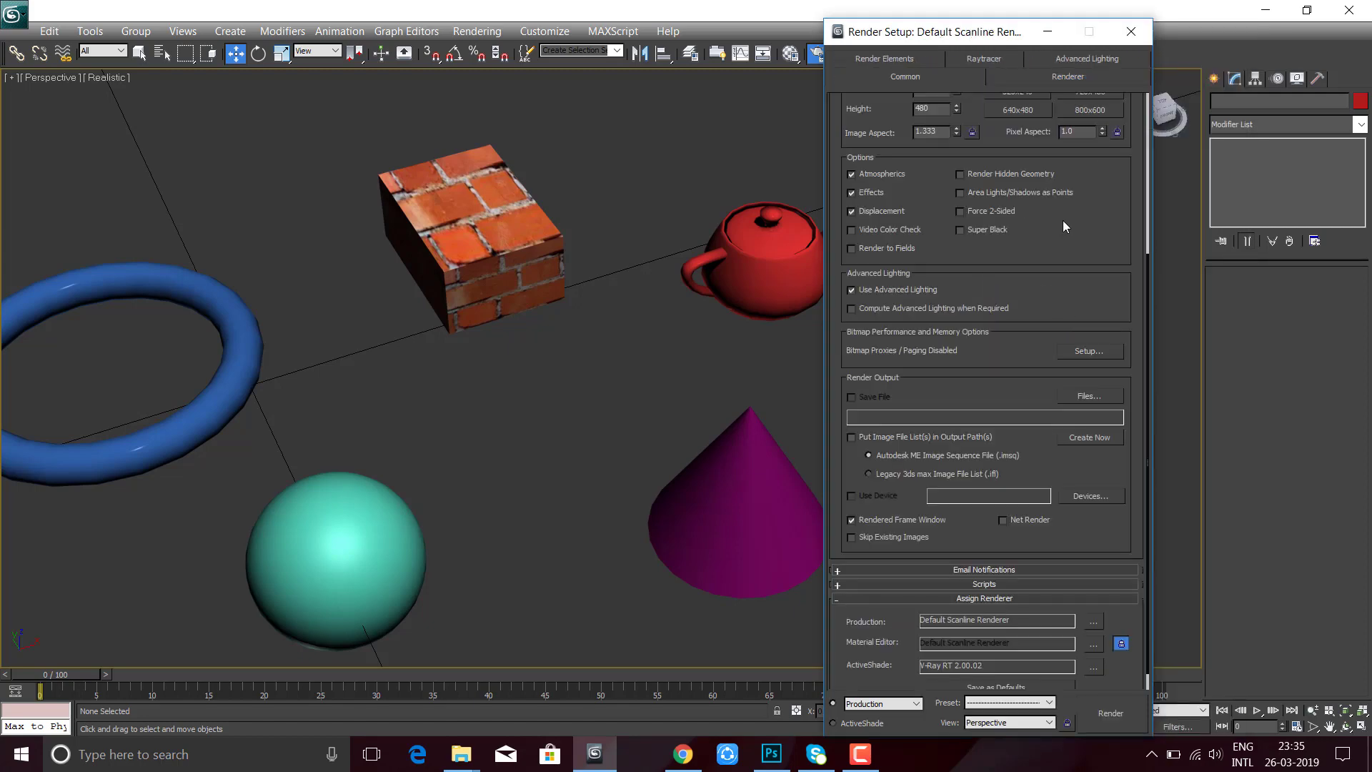
scroll(1057, 306, "up", 2)
scroll(1056, 306, "up", 2)
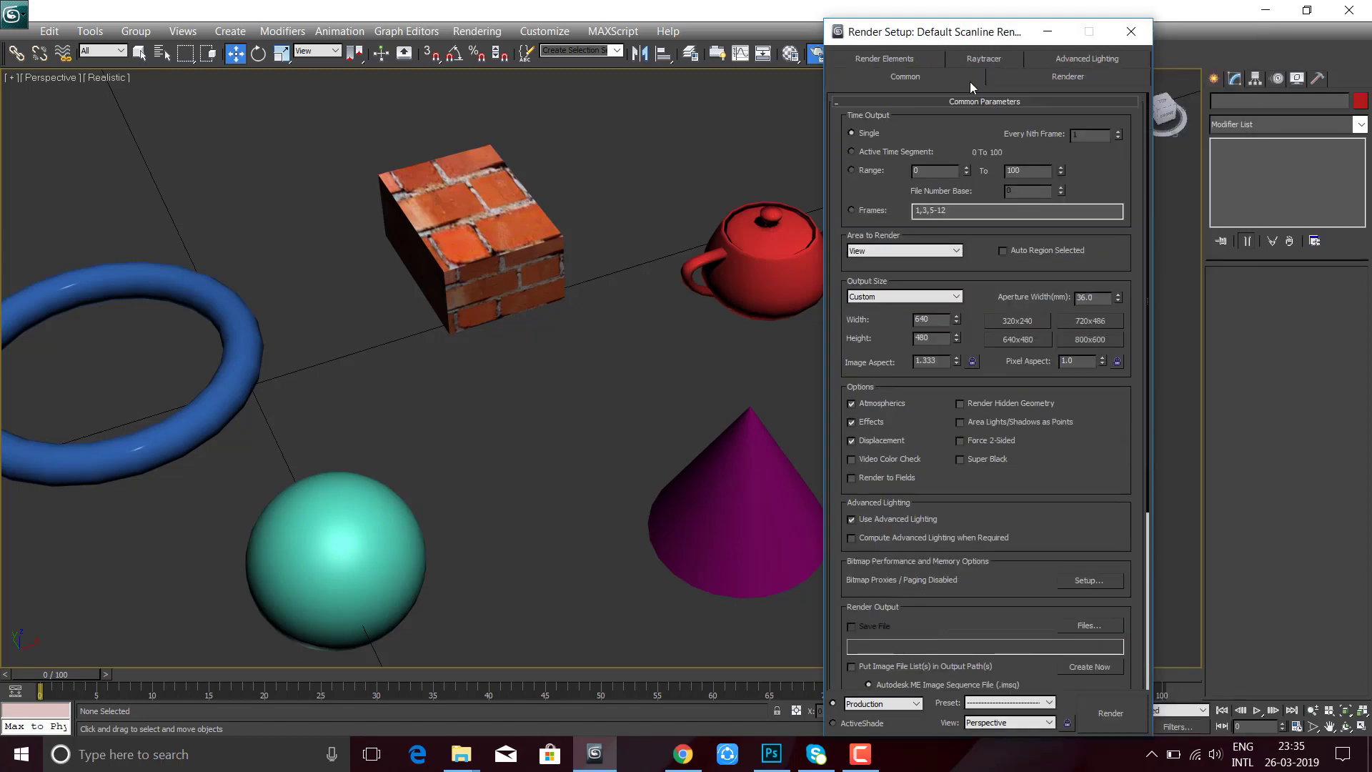
scroll(963, 414, "down", 3)
scroll(974, 487, "down", 2)
scroll(975, 487, "up", 3)
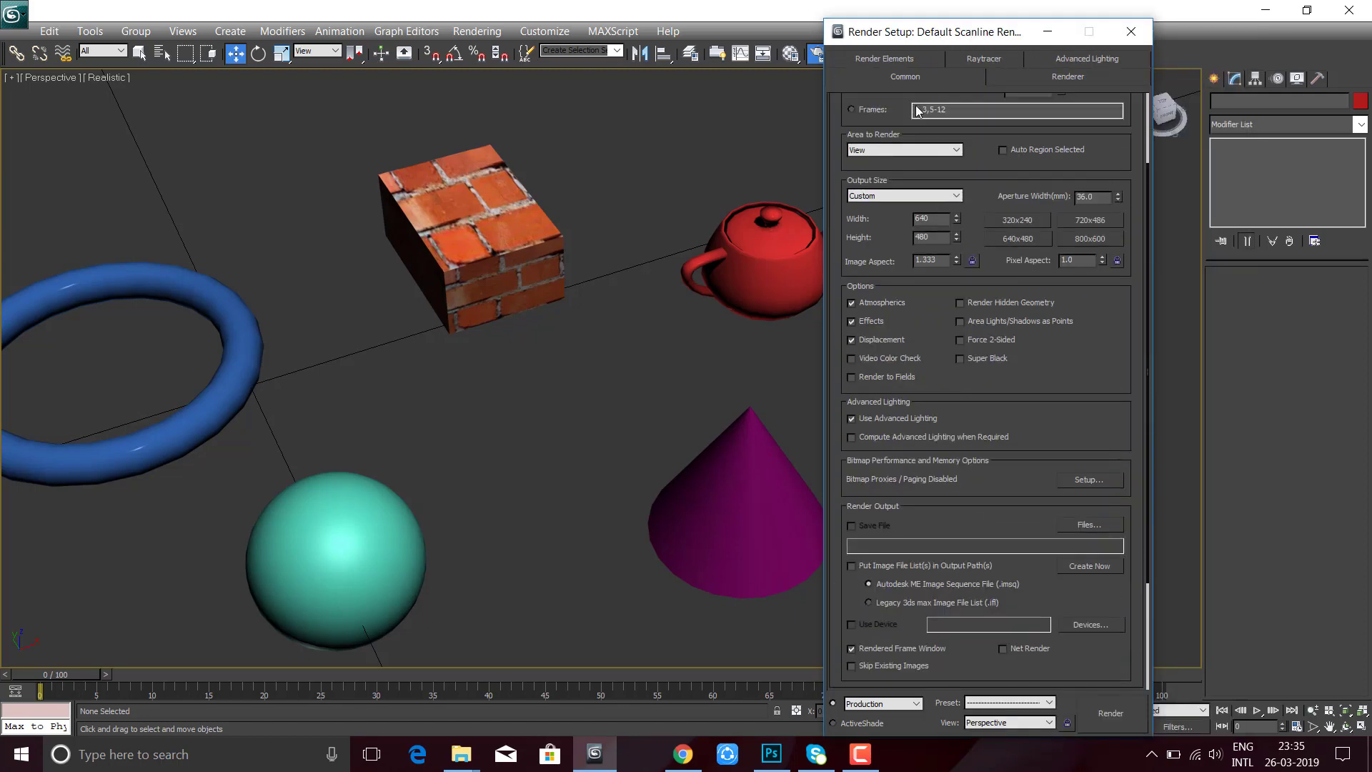
scroll(1069, 514, "down", 3)
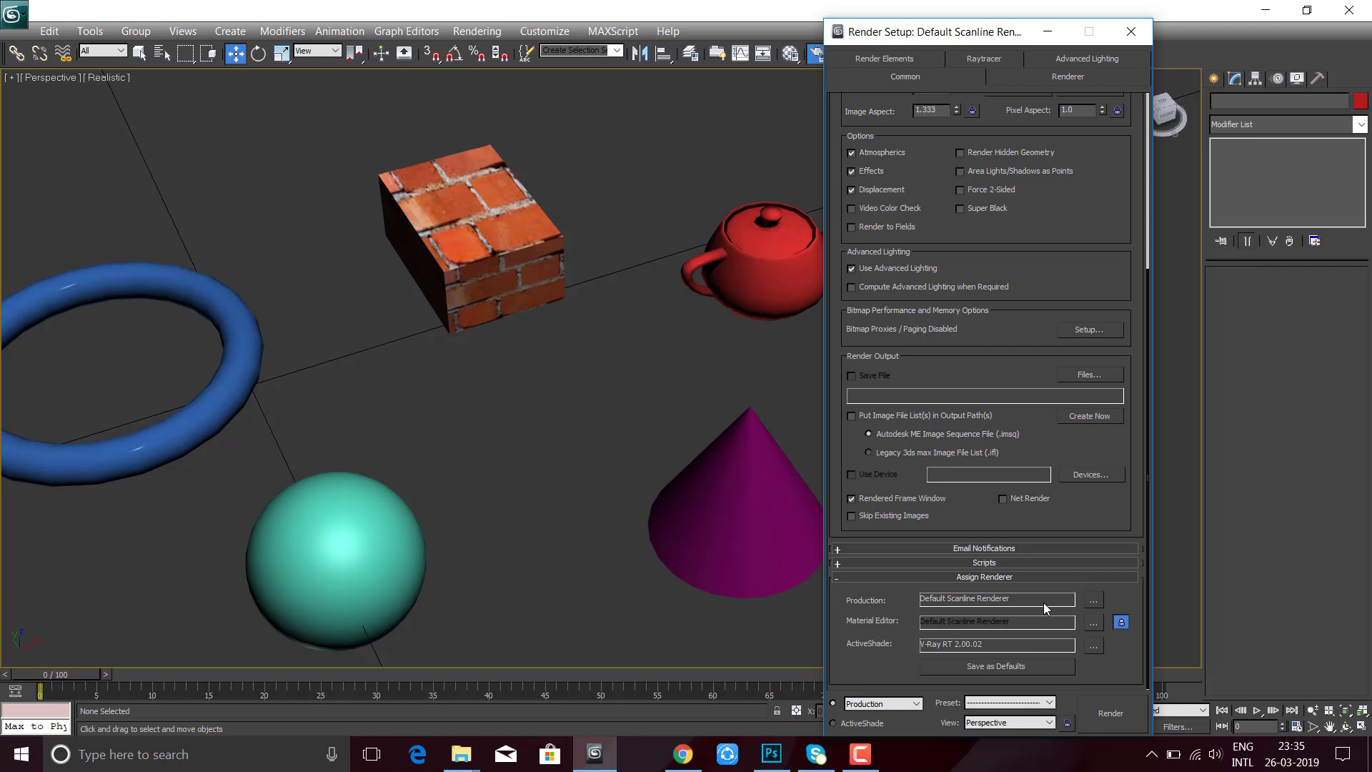
left_click(1094, 602)
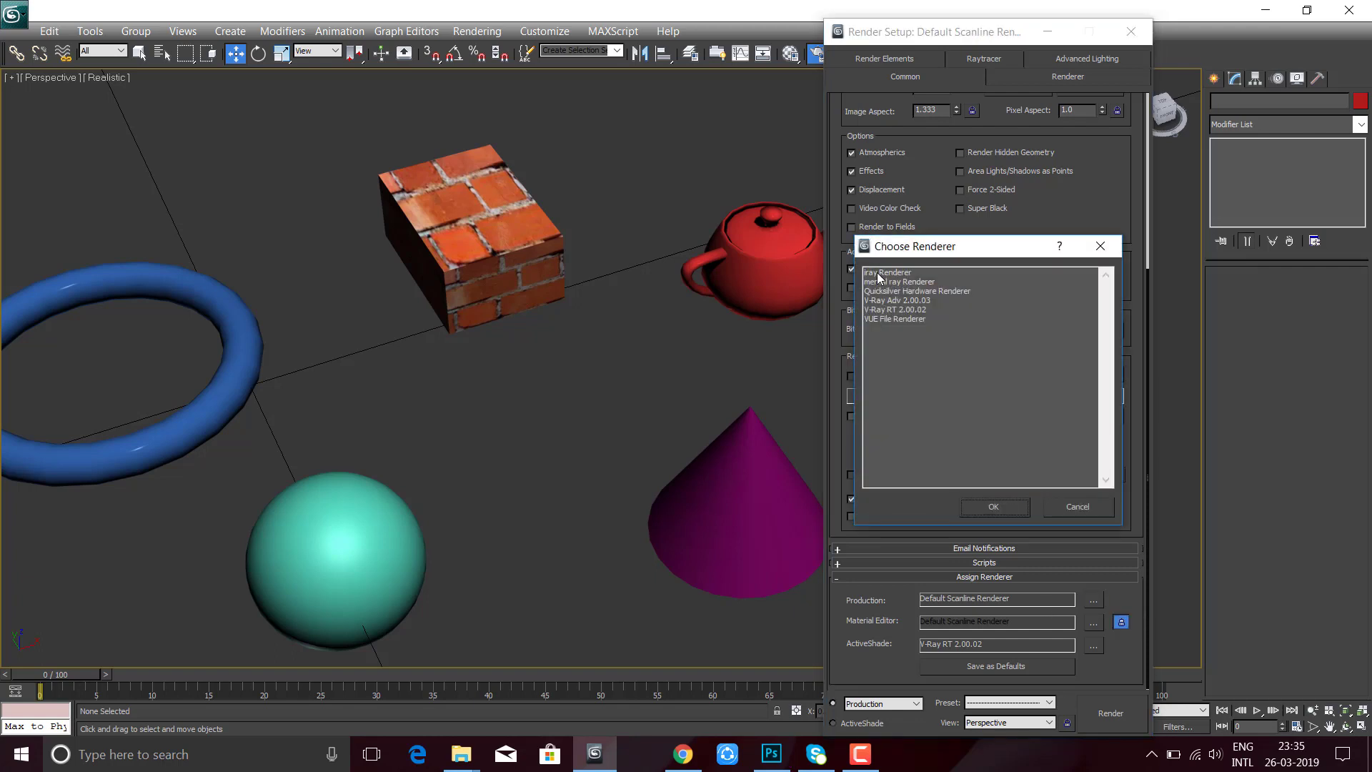
left_click(886, 282)
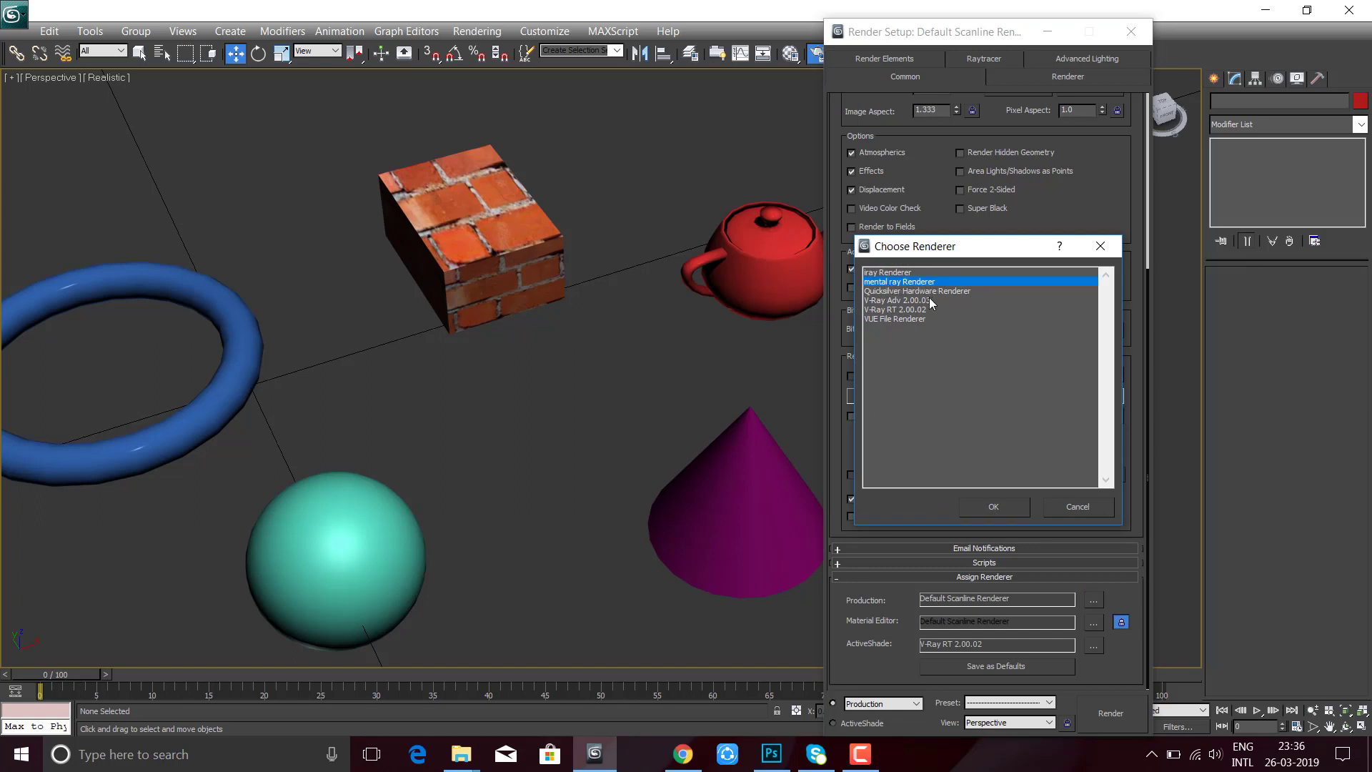
left_click(905, 273)
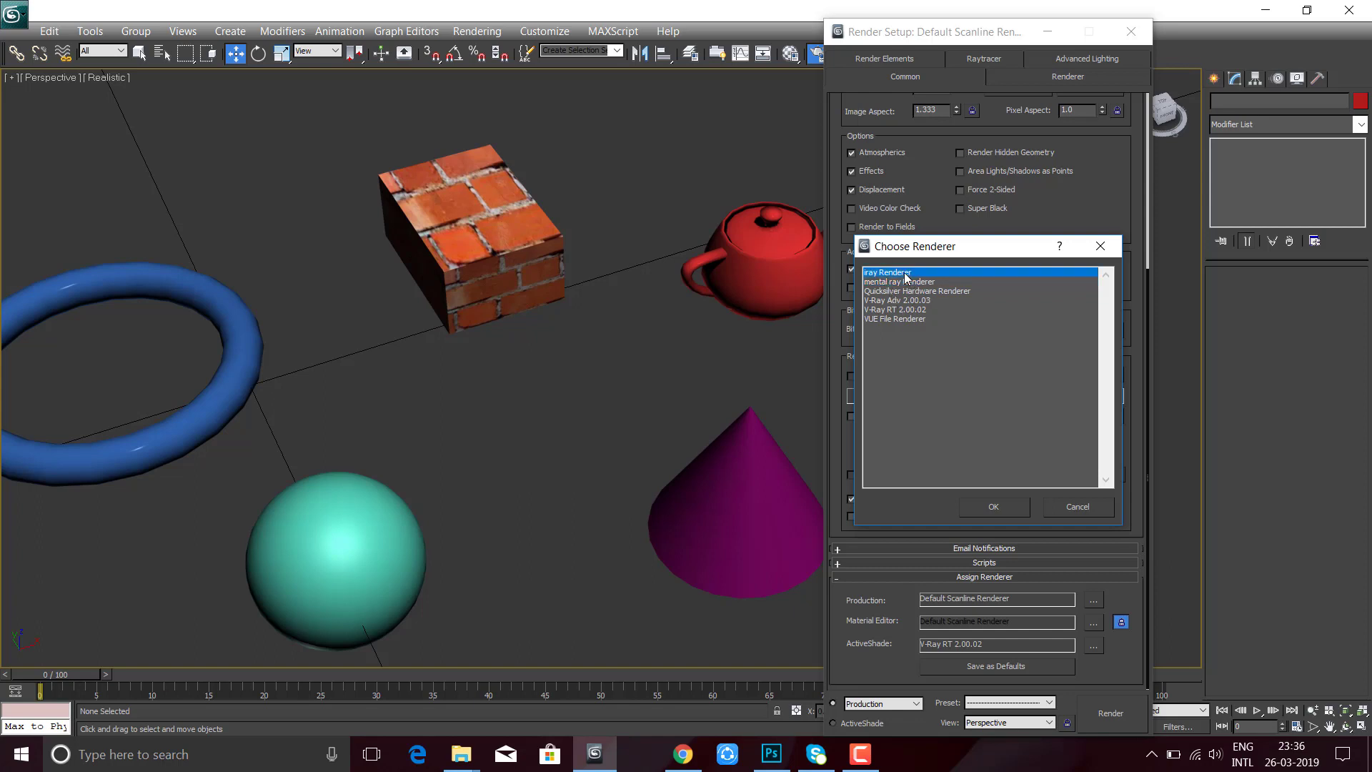
left_click(873, 311)
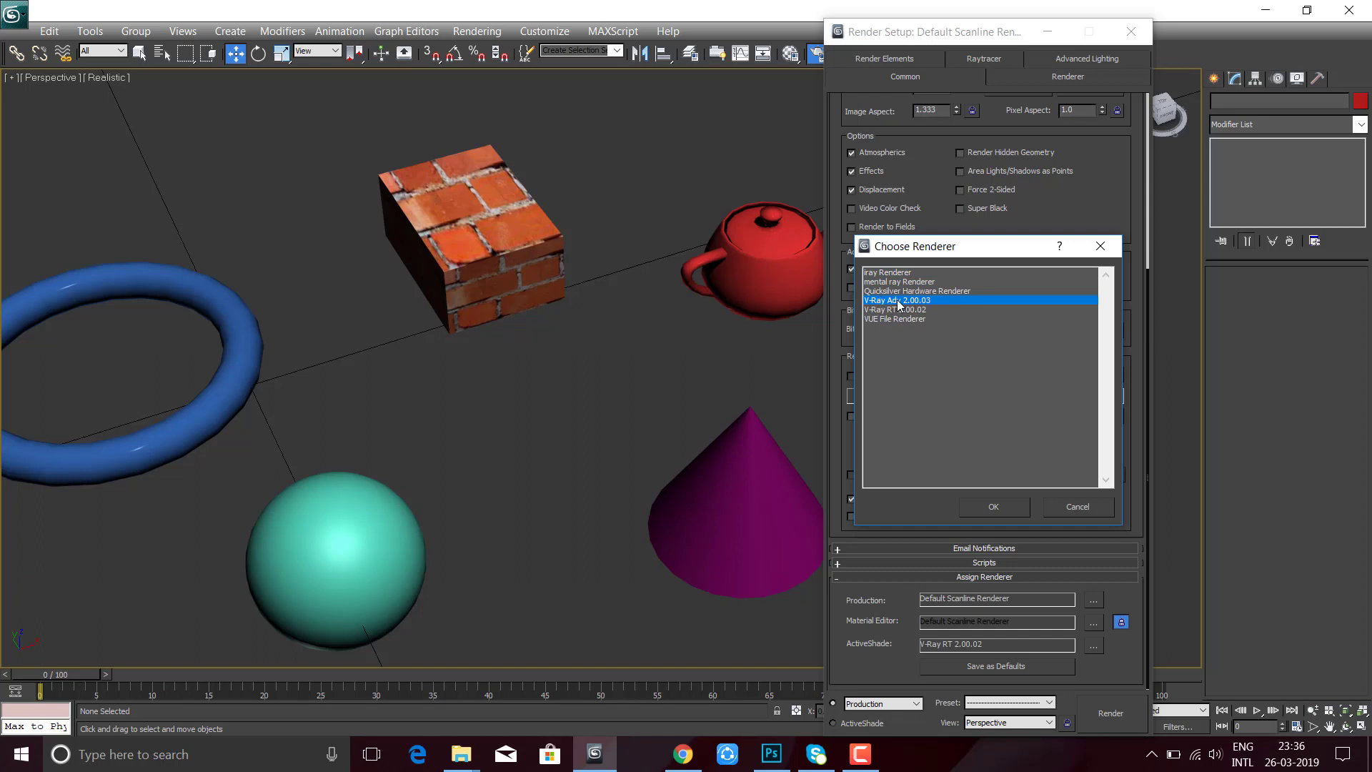
double_click(899, 303)
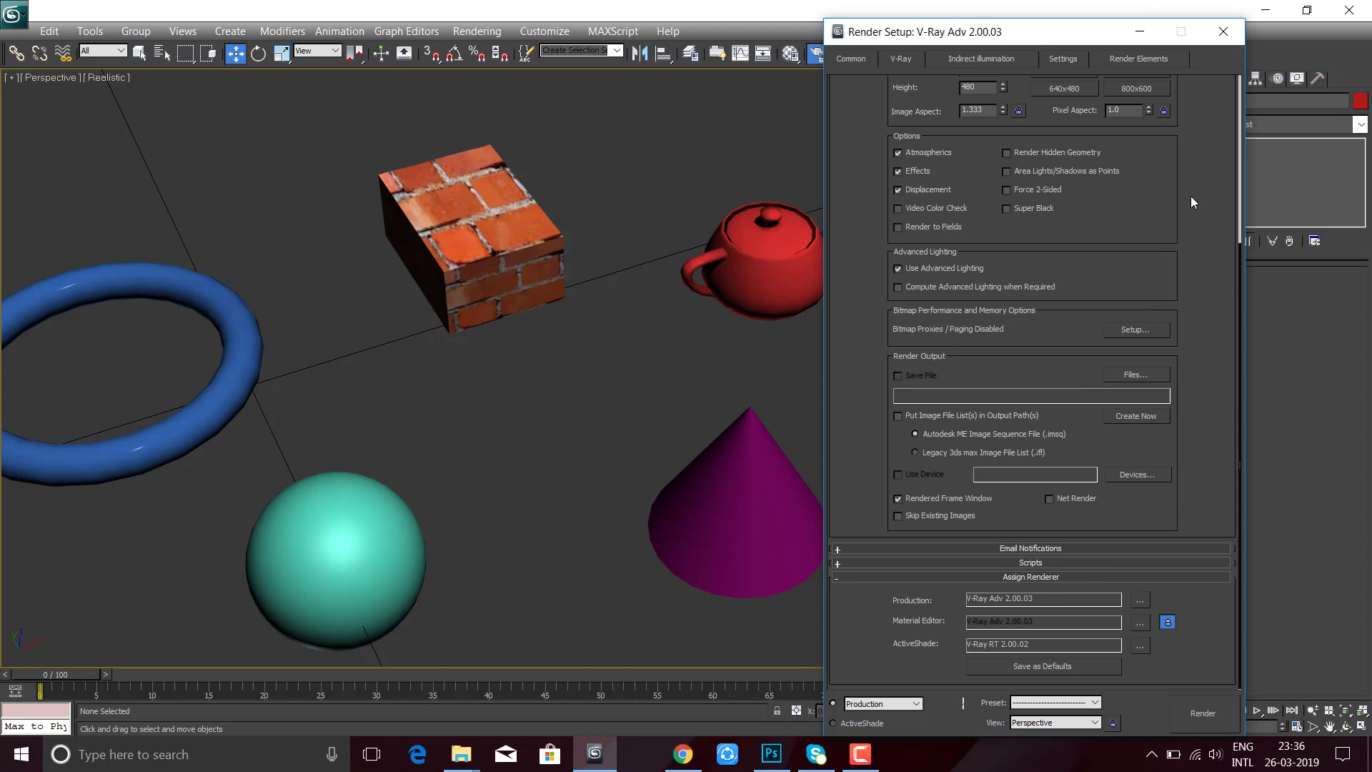
- Choose the HDTV (video) output format and settle on 1920x1080 after trying 1280x720
scroll(1190, 196, "up", 2)
scroll(1173, 546, "up", 3)
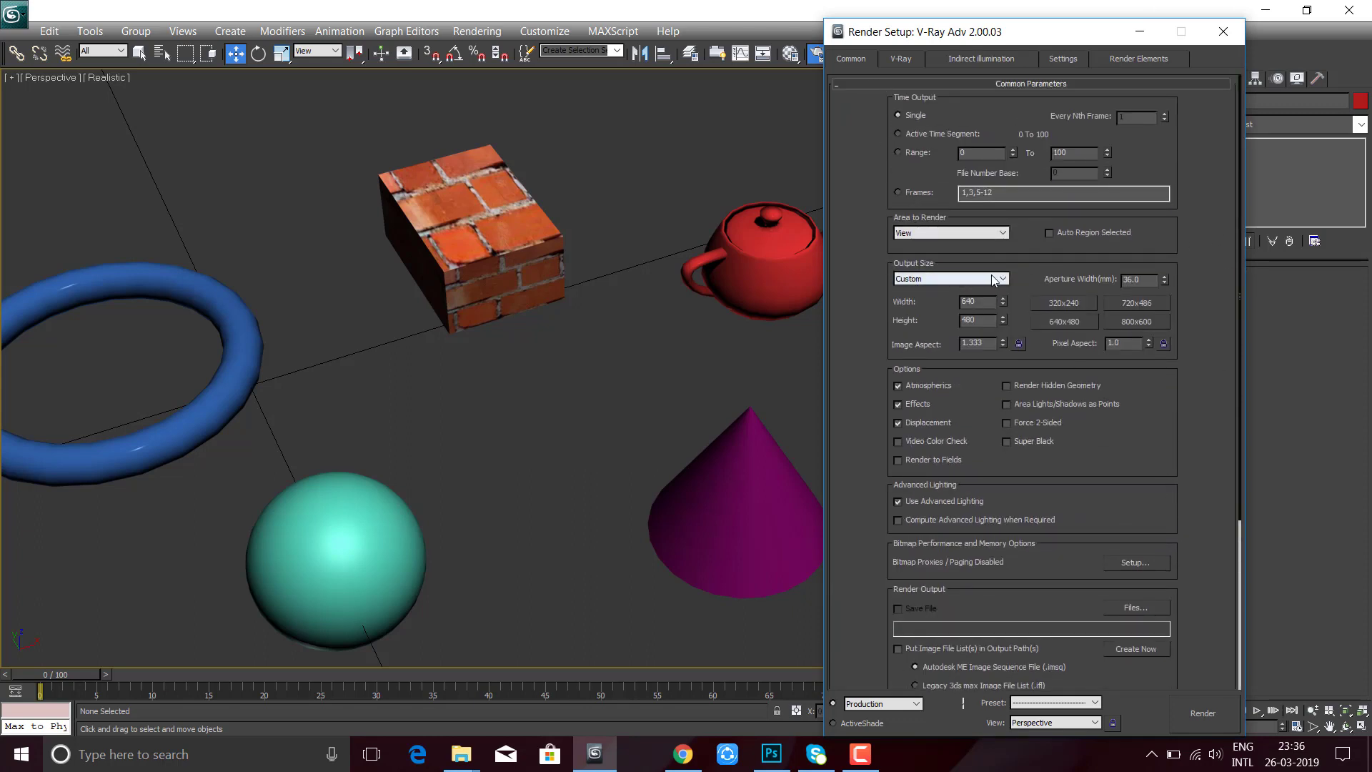
left_click(954, 280)
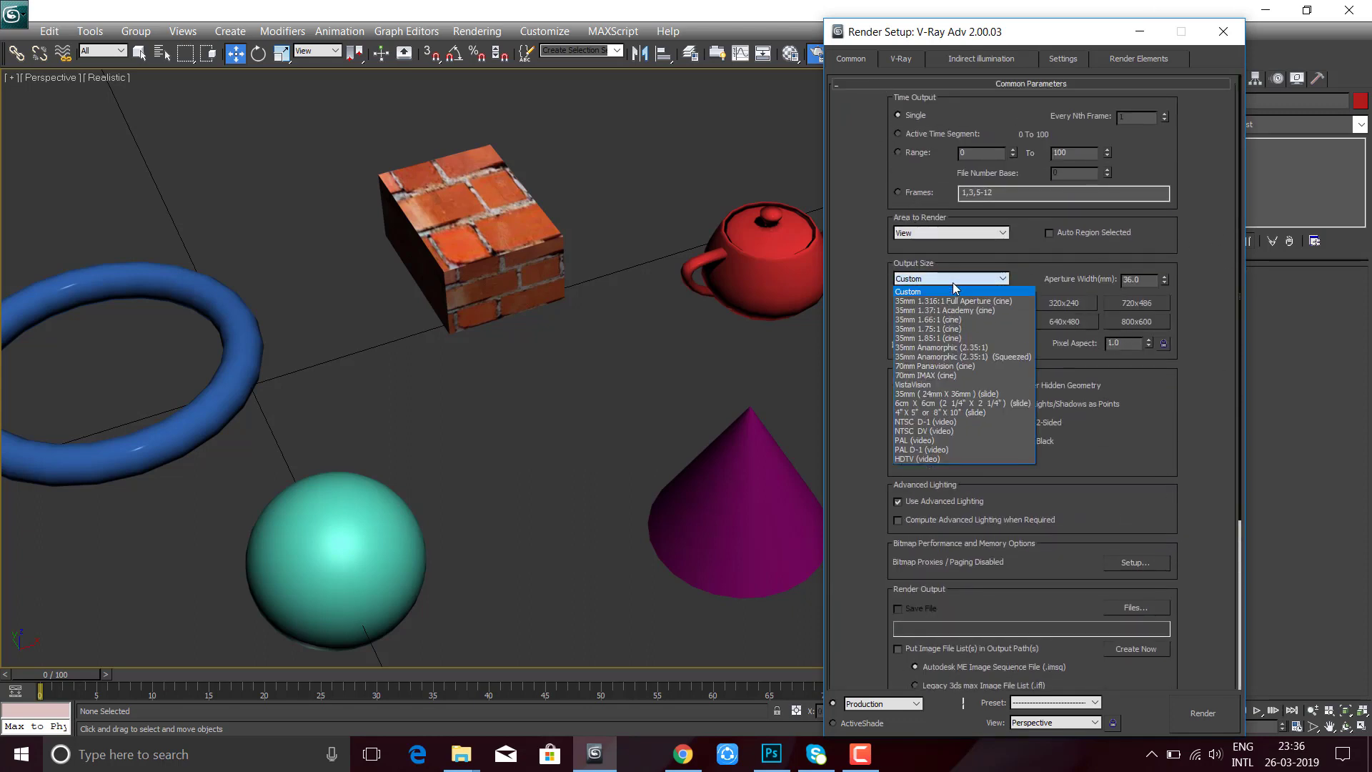
left_click(922, 458)
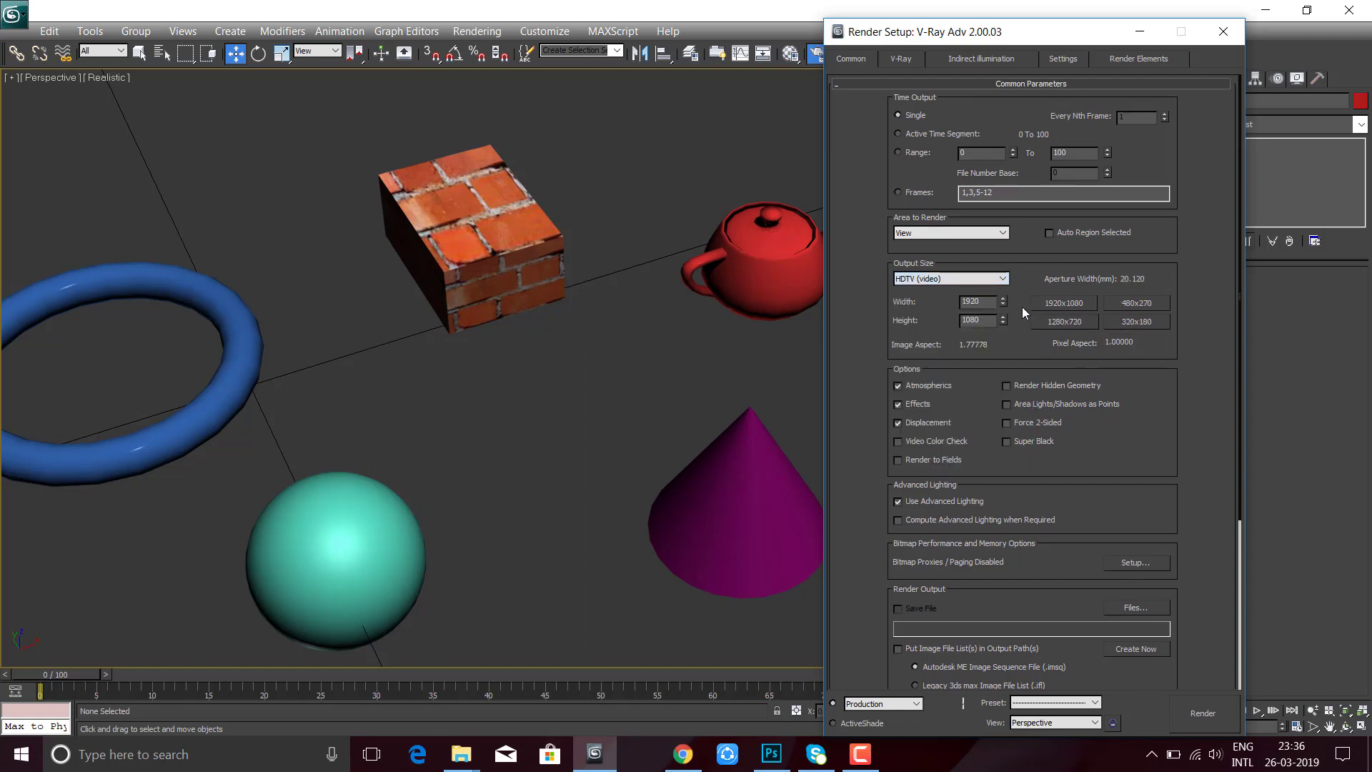
left_click(1061, 308)
left_click(1057, 323)
left_click(1063, 300)
scroll(1163, 418, "down", 5)
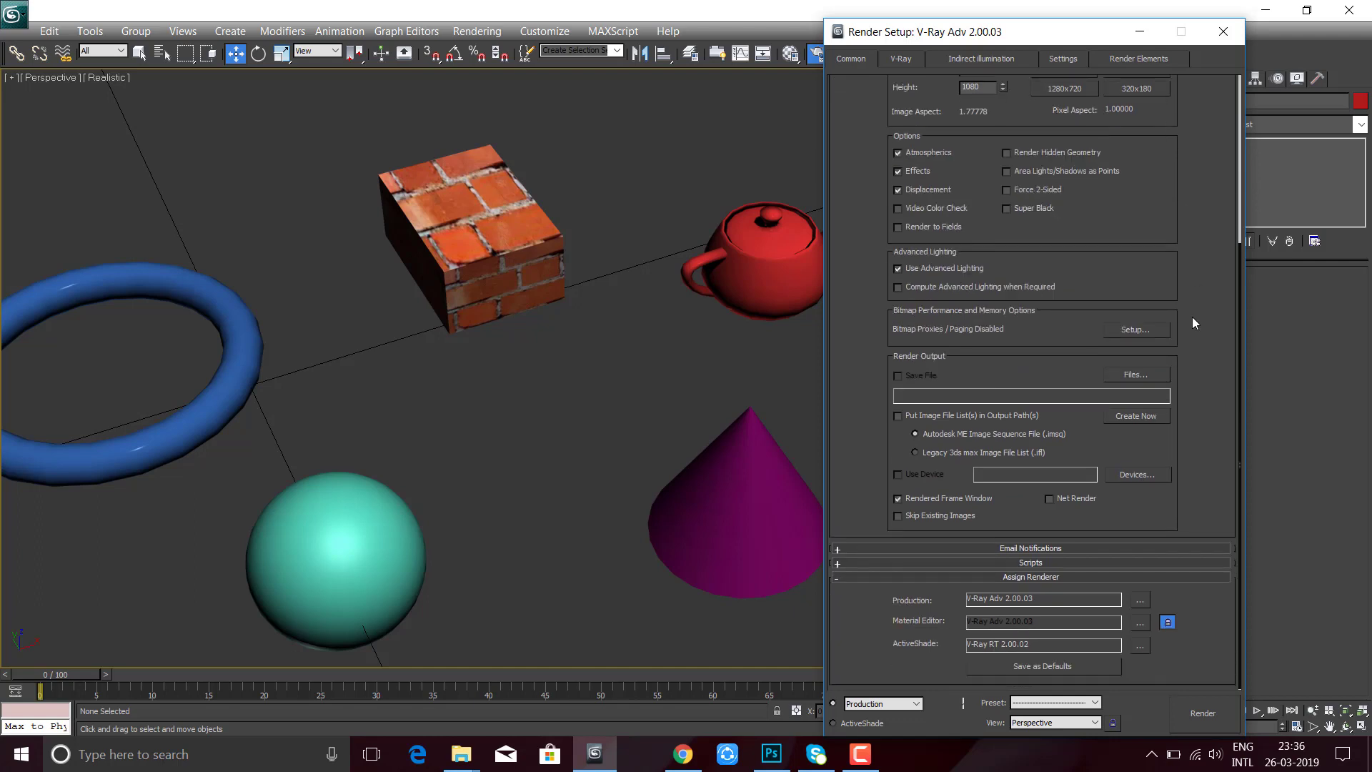
scroll(1201, 214, "up", 3)
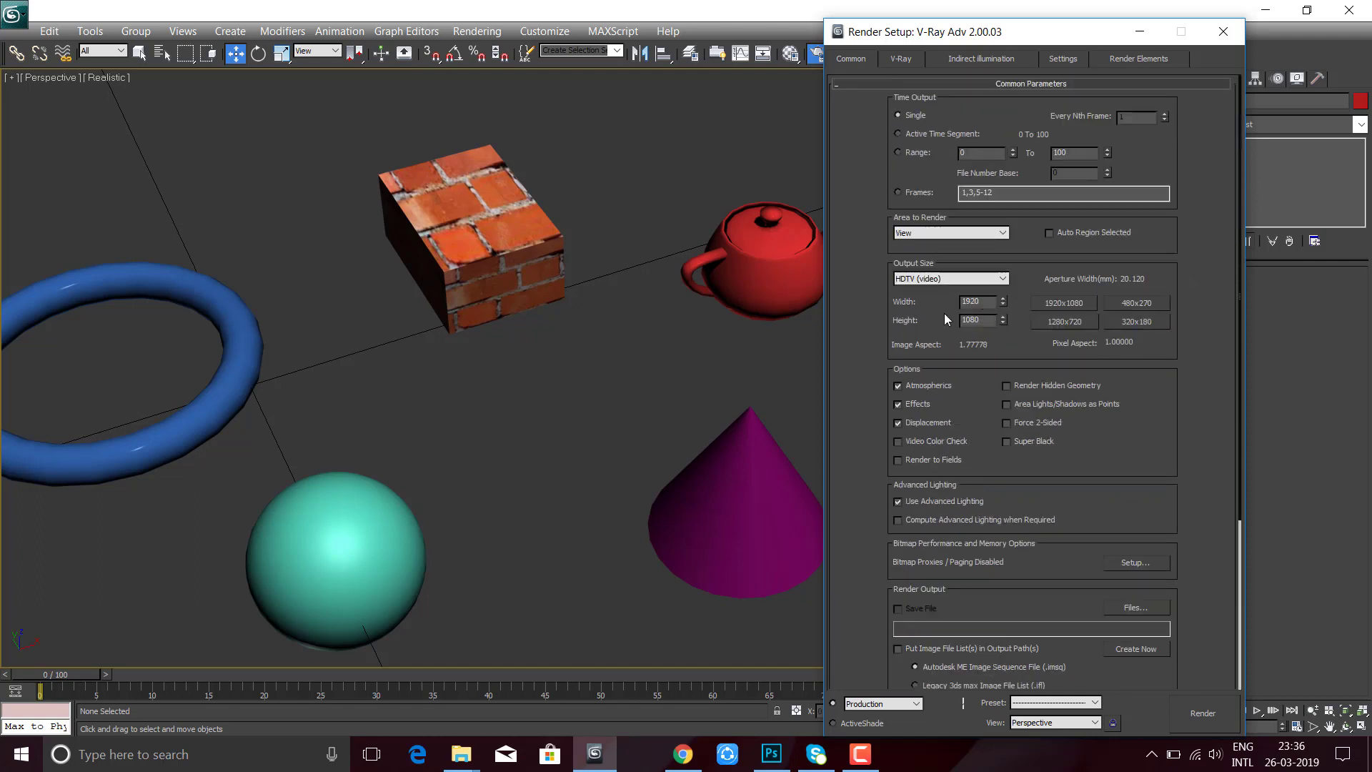
- Turn on the V-Ray GI Environment override and tint it near-white (RGB 241, 248, 255)
left_click(902, 58)
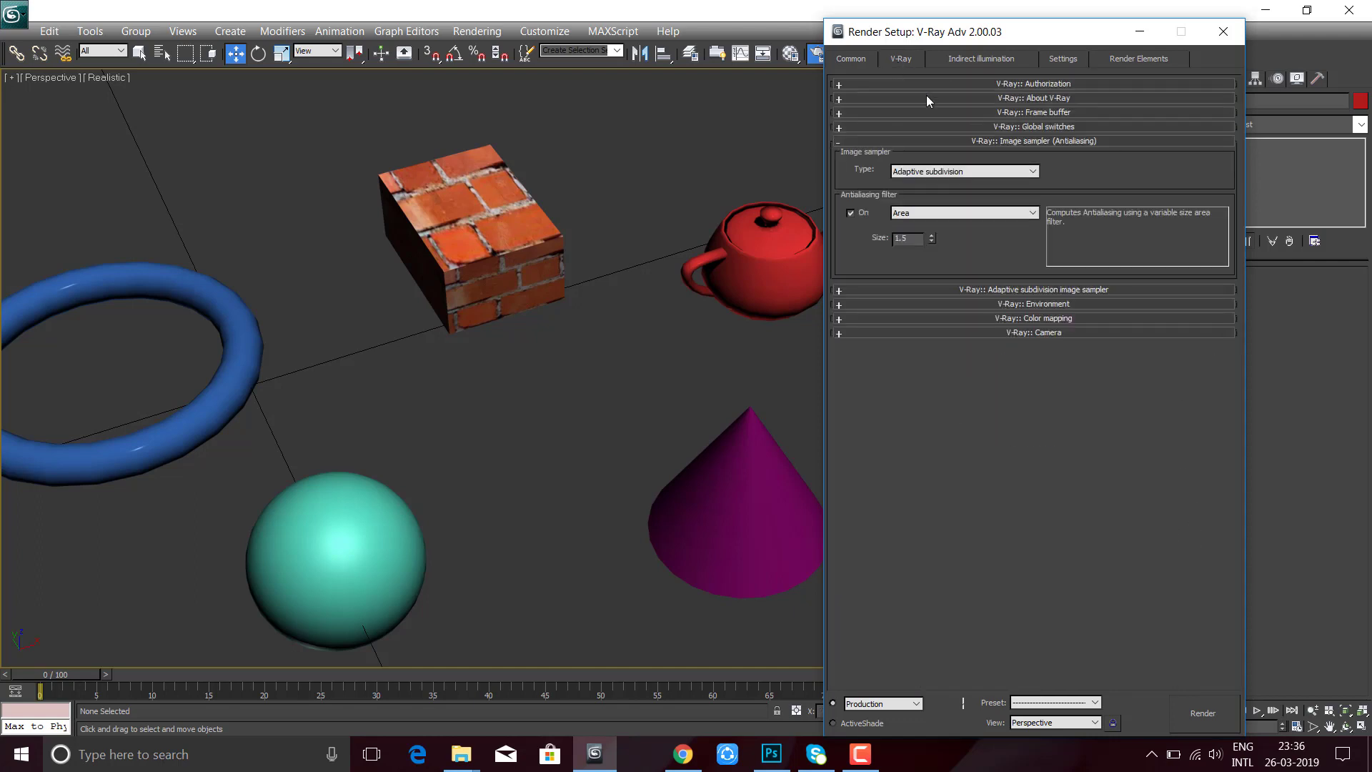
left_click(1018, 308)
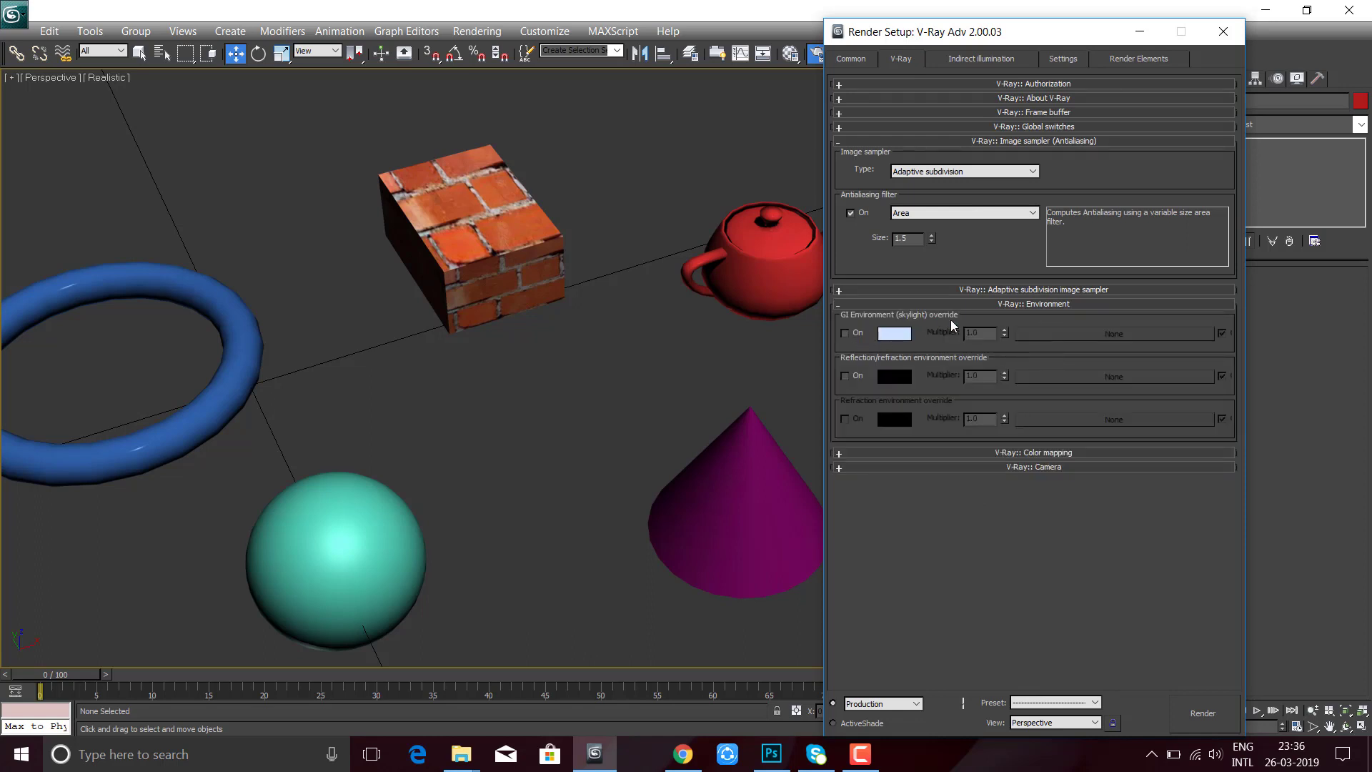
left_click(855, 333)
left_click(894, 334)
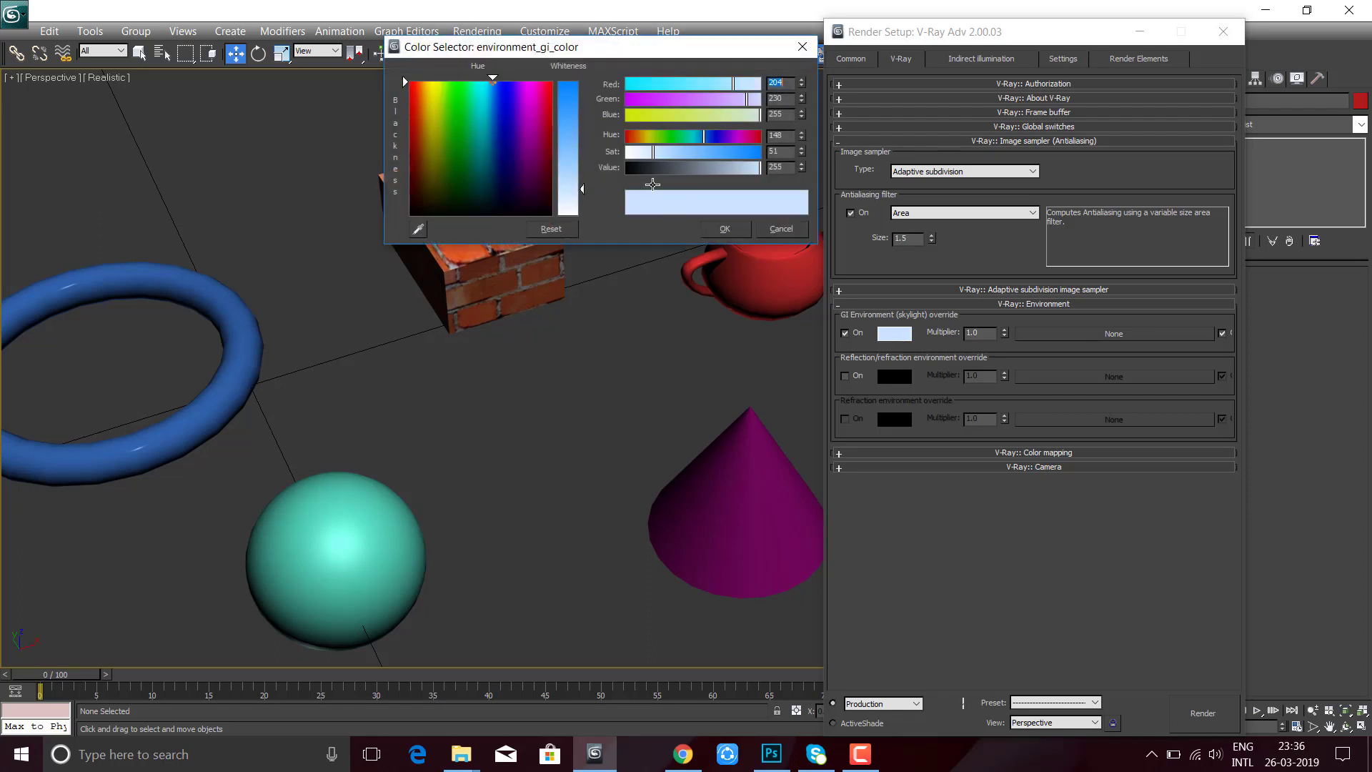
left_click_drag(582, 190, 582, 209)
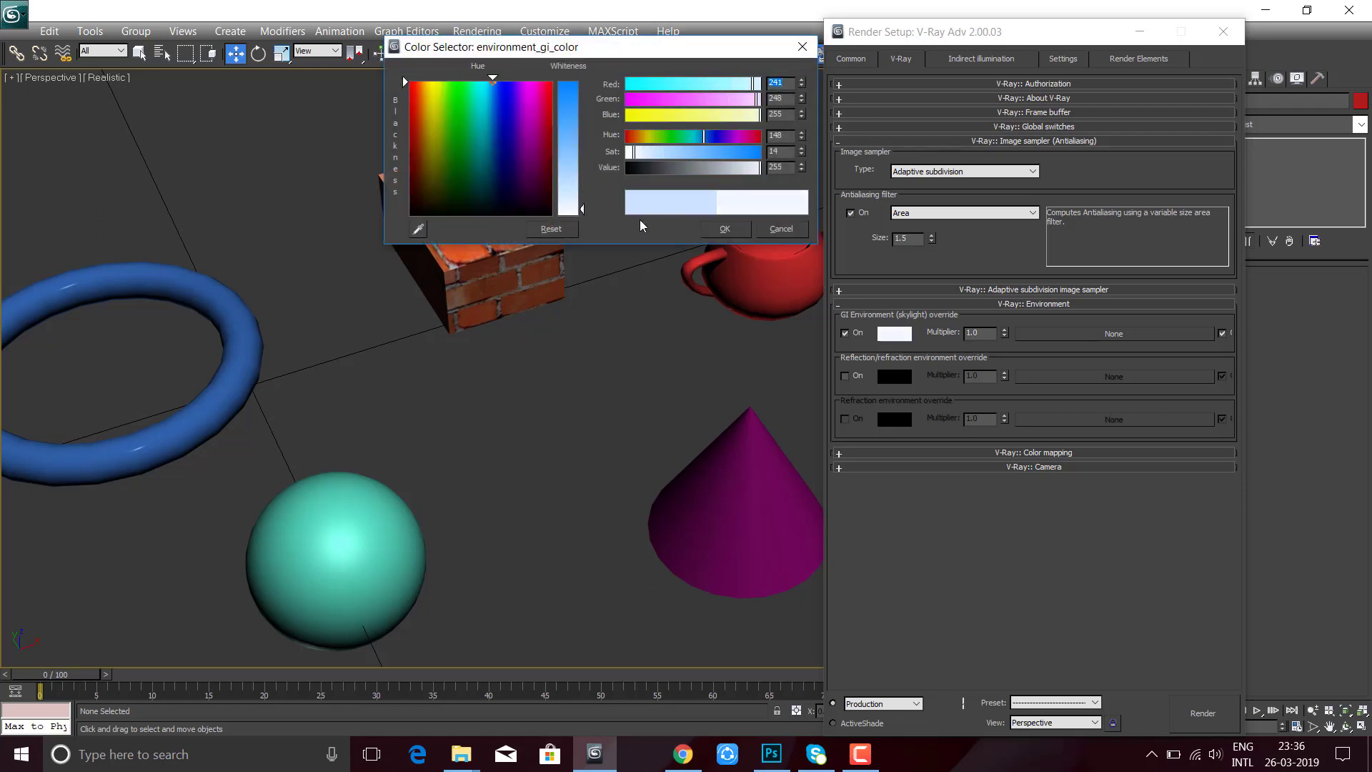
left_click(724, 228)
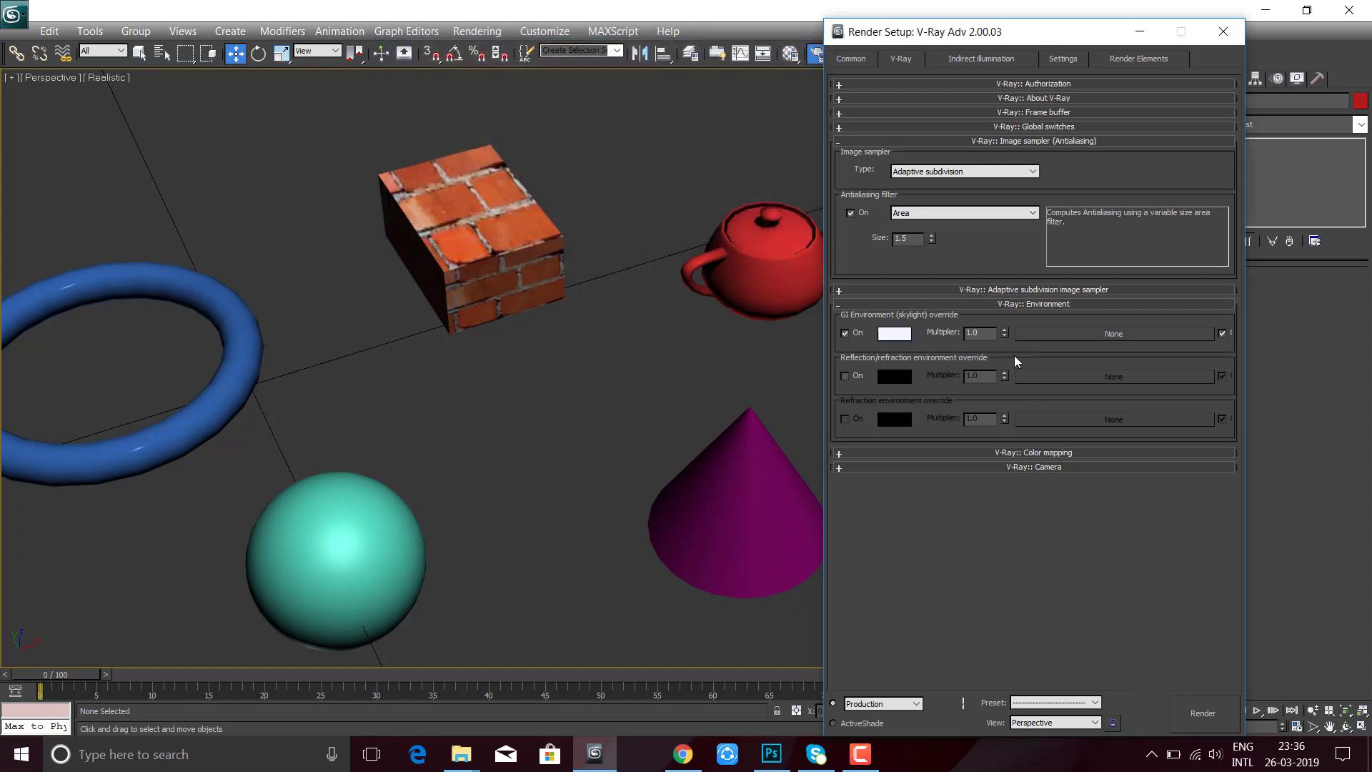
- Check the 1.0 GI multiplier, keep the Area antialiasing filter, and expand frame buffer settings
double_click(984, 333)
left_click(966, 213)
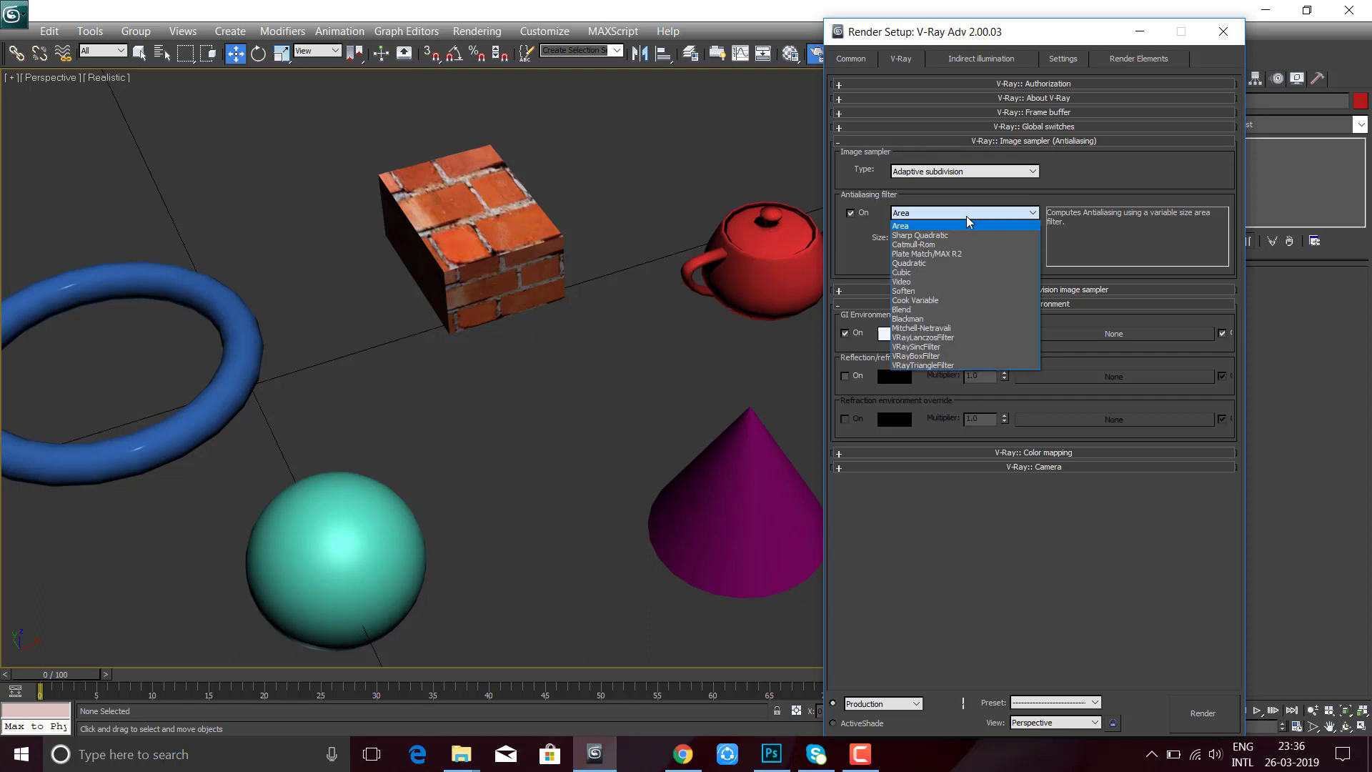
left_click(1053, 127)
left_click(1075, 115)
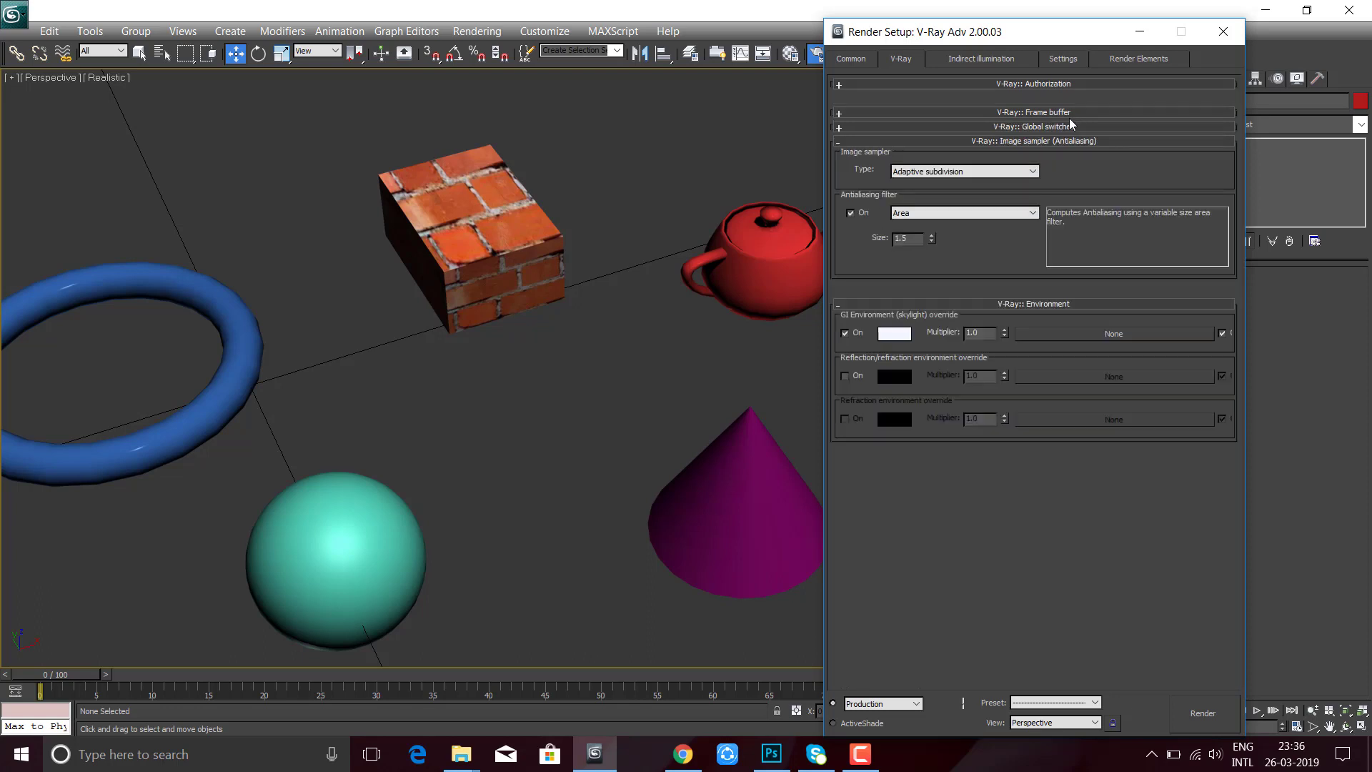
- In V-Ray Global switches, set Default lights to Off with reflection/refraction max depth 2
left_click(1056, 127)
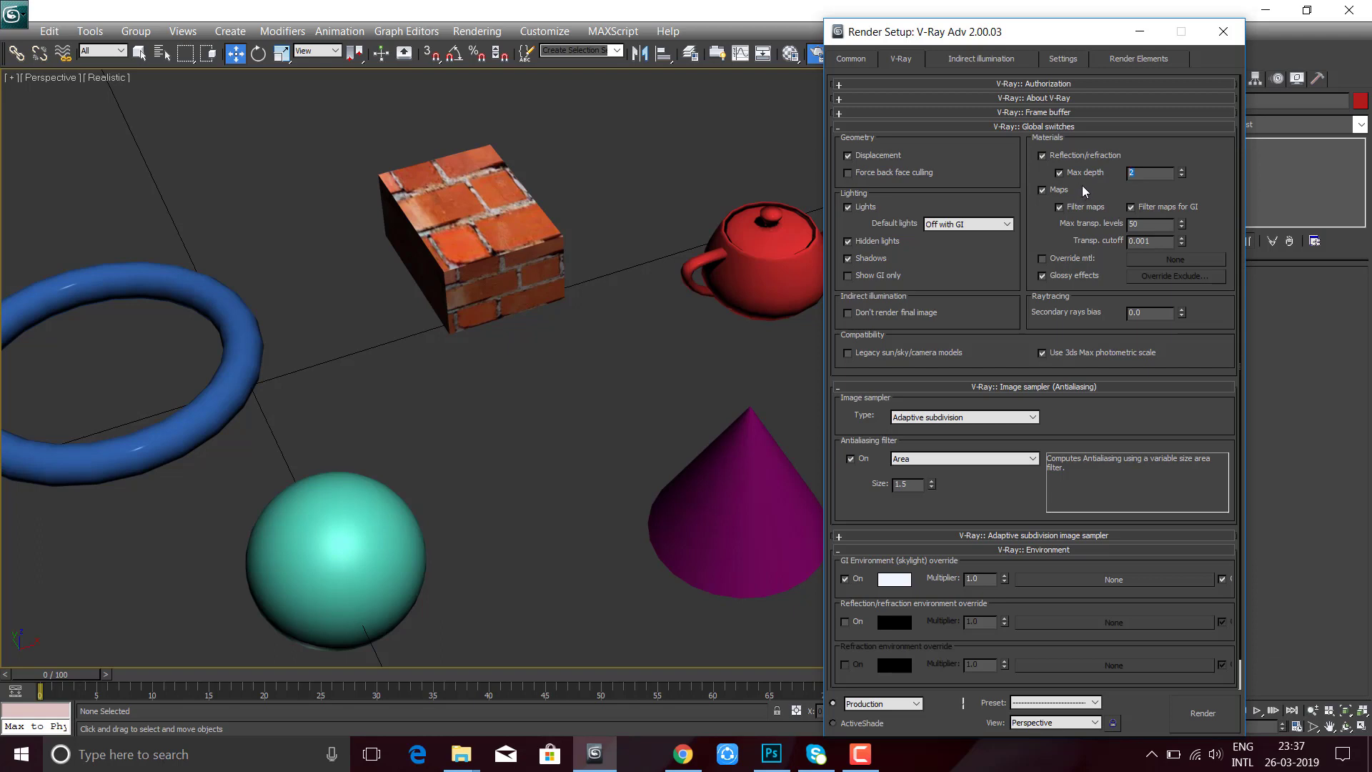
left_click(1141, 175)
left_click(968, 223)
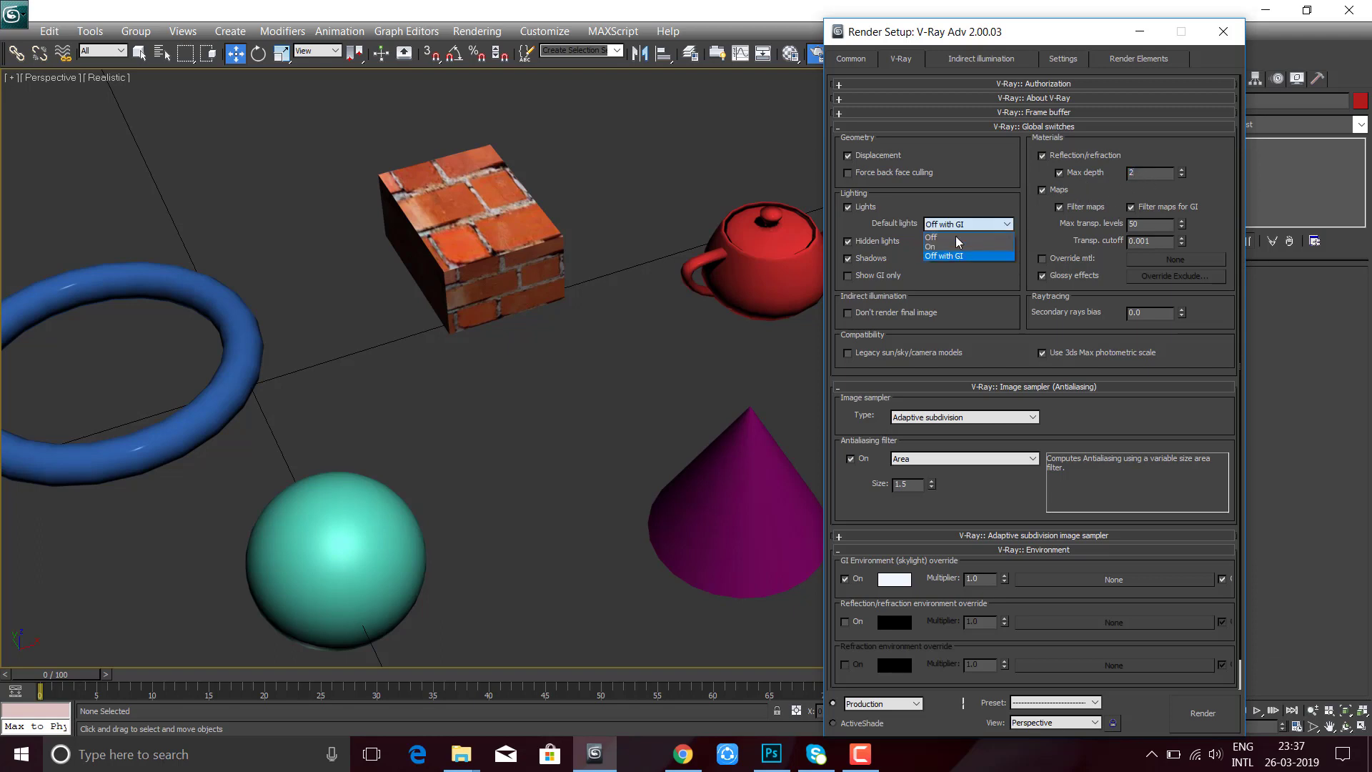
left_click(955, 237)
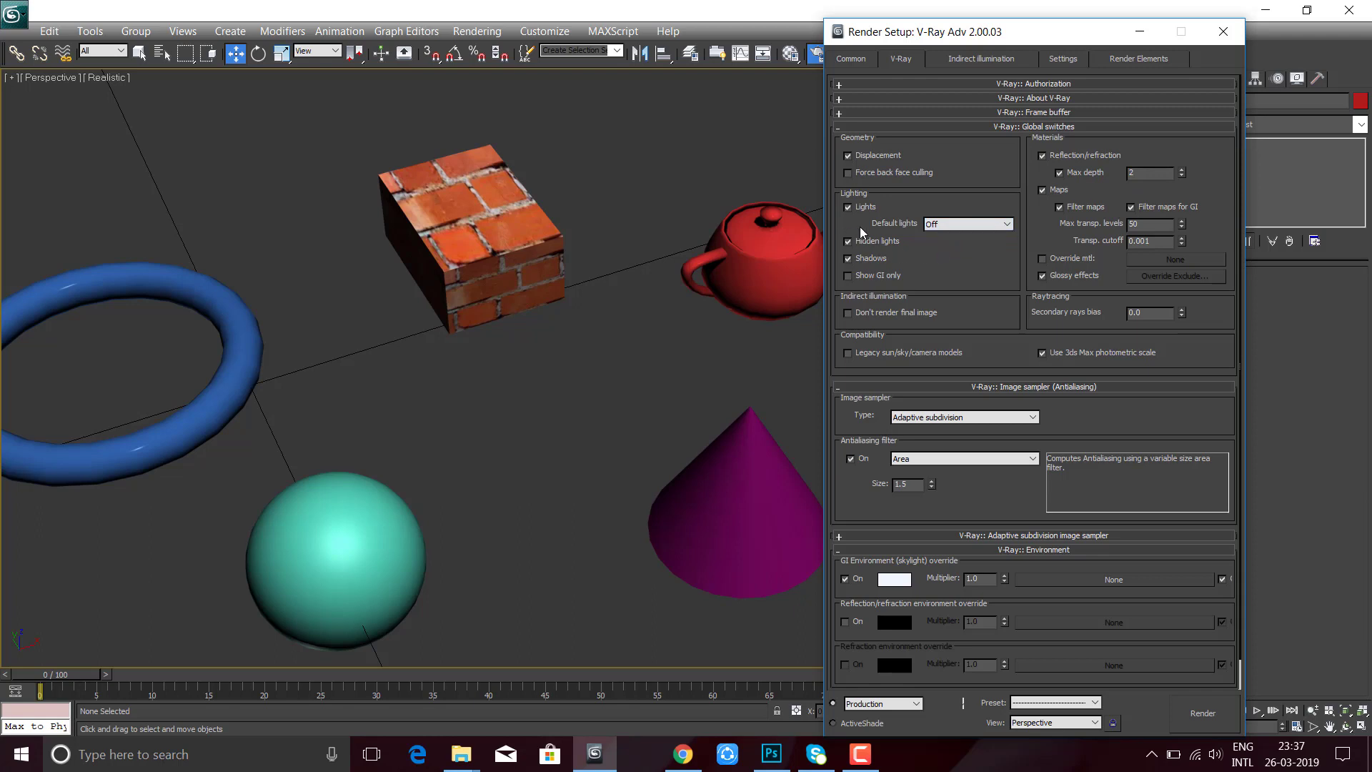
scroll(960, 250, "down", 2)
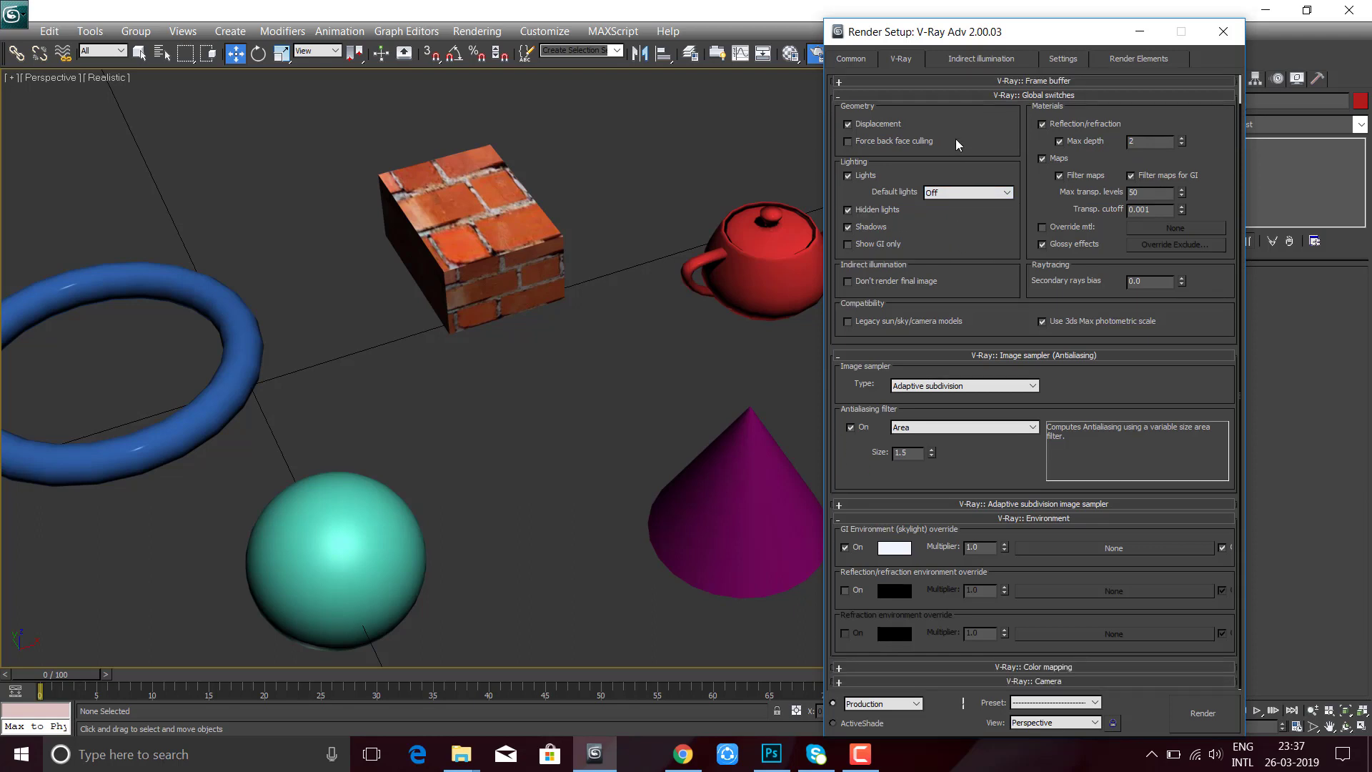
left_click(958, 386)
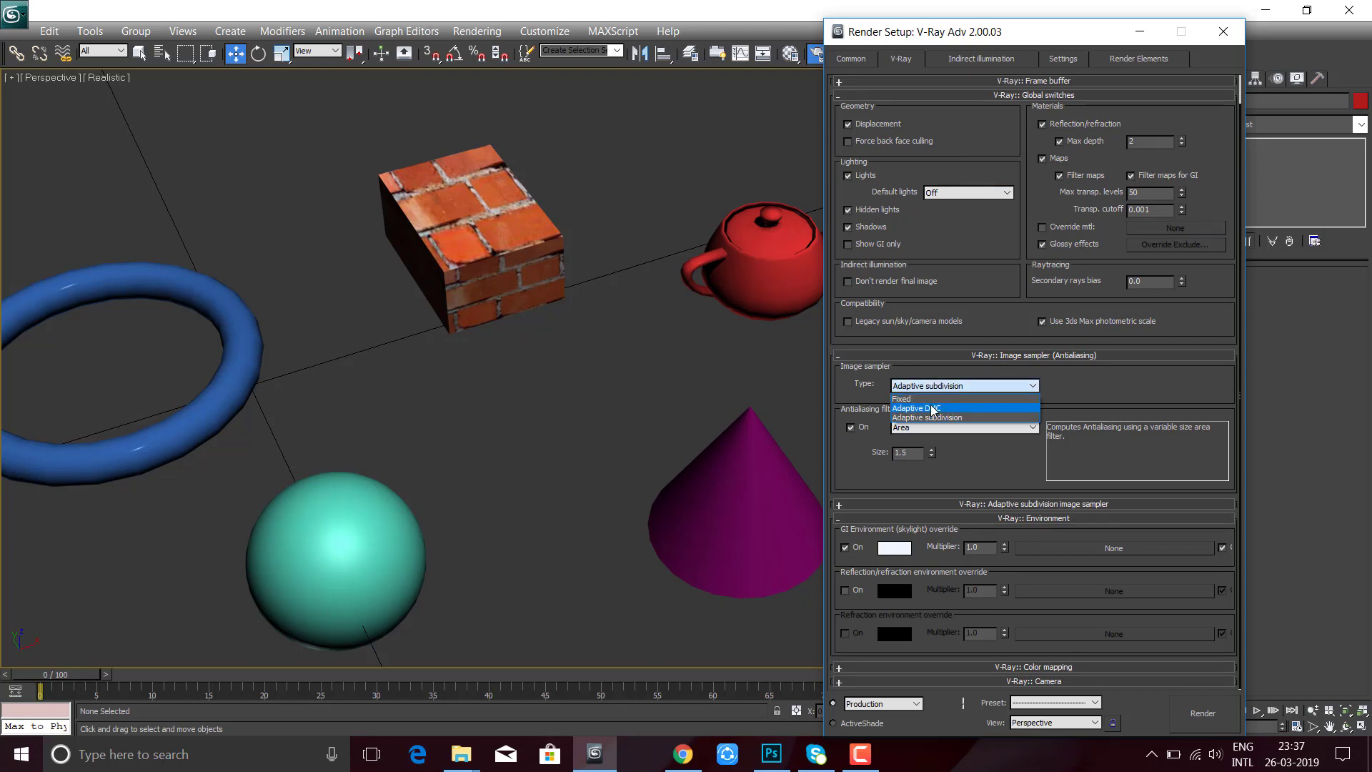
- Keep the Adaptive subdivision sampler, choose the Catmull-Rom filter, and switch V-Ray GI on
left_click(949, 420)
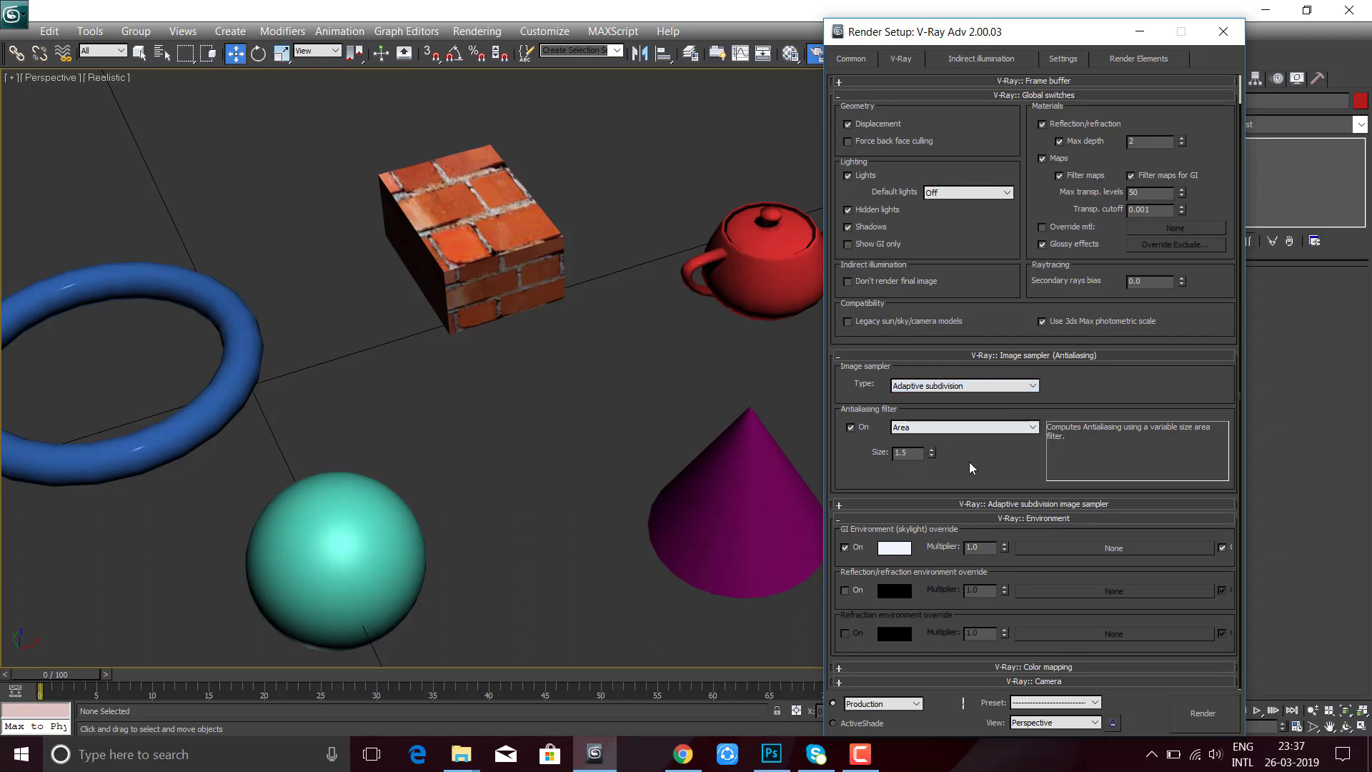
left_click(950, 386)
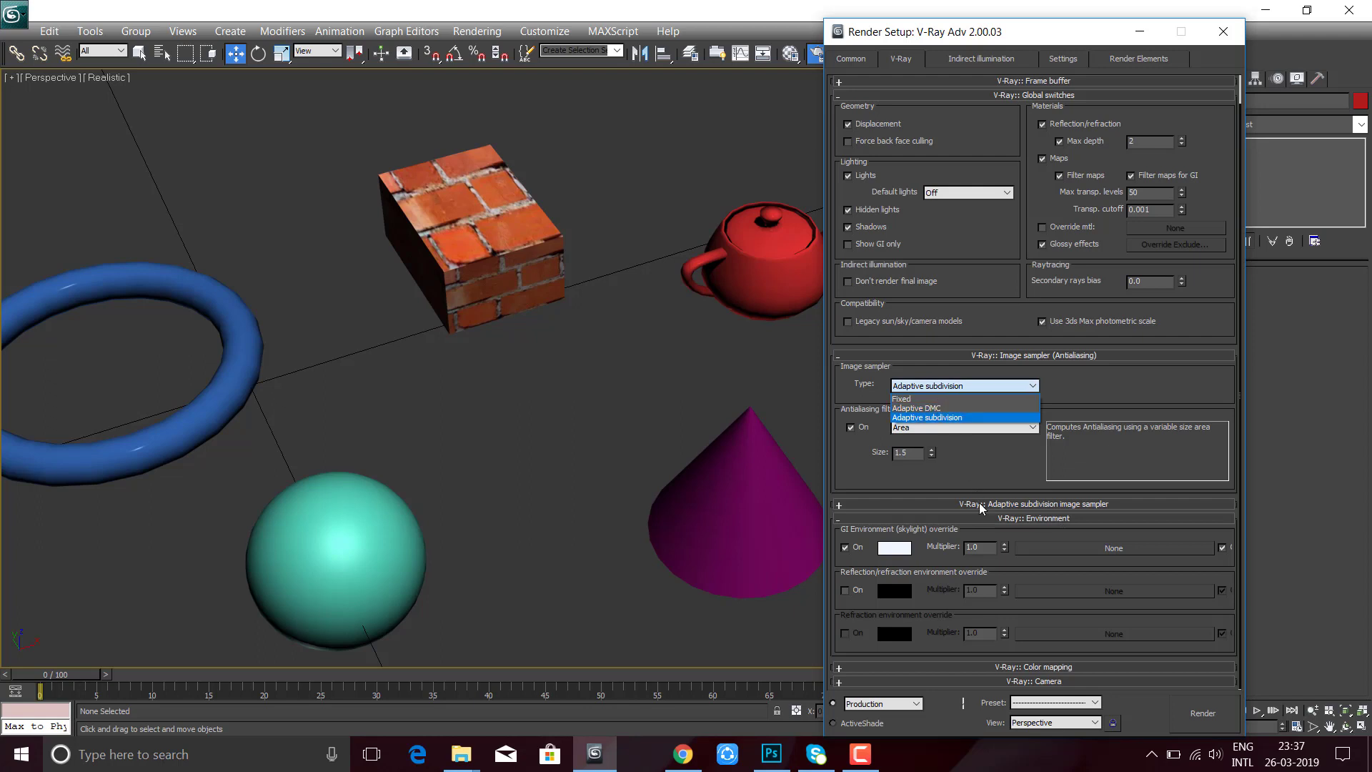
left_click(971, 462)
left_click(944, 428)
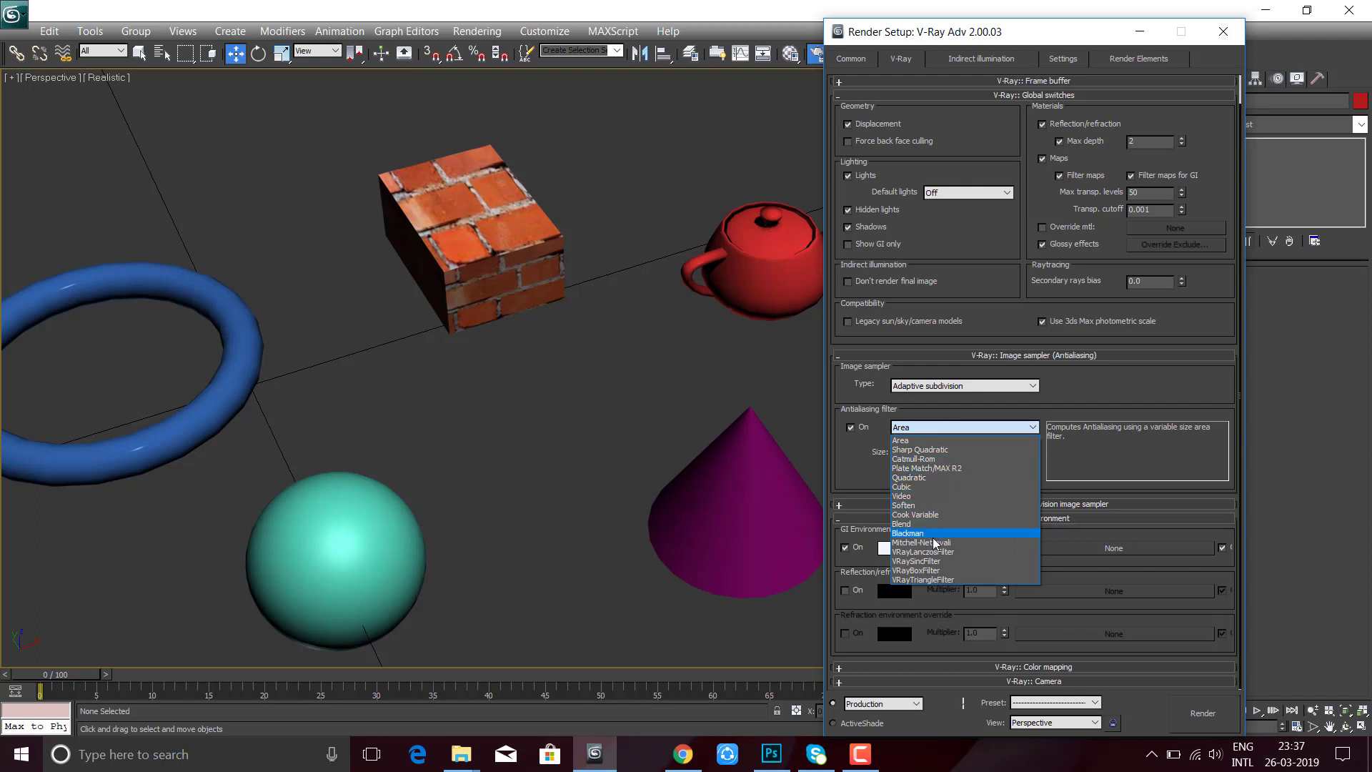
left_click(927, 461)
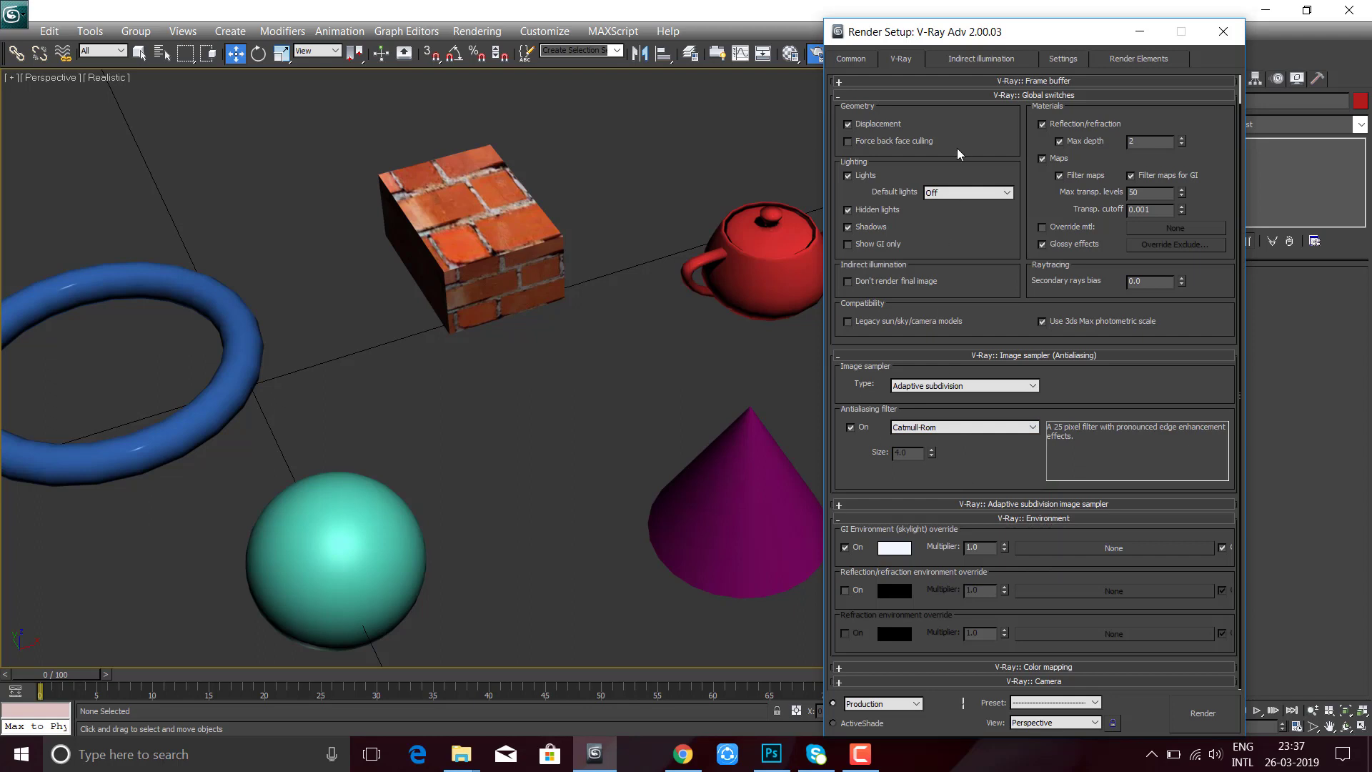
left_click(953, 55)
left_click(850, 110)
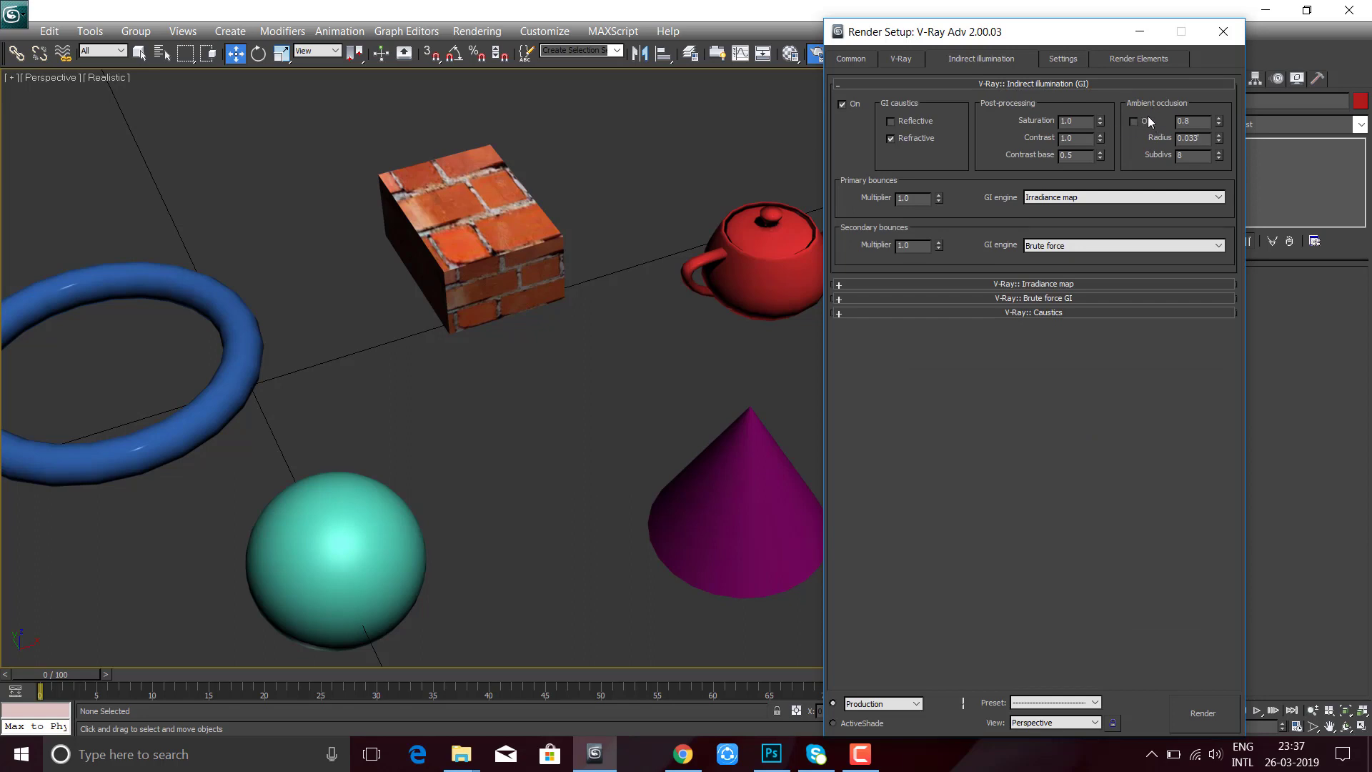
- Set the V-Ray Irradiance map current preset to Medium and move to the Settings tab
left_click(1044, 85)
left_click(1044, 113)
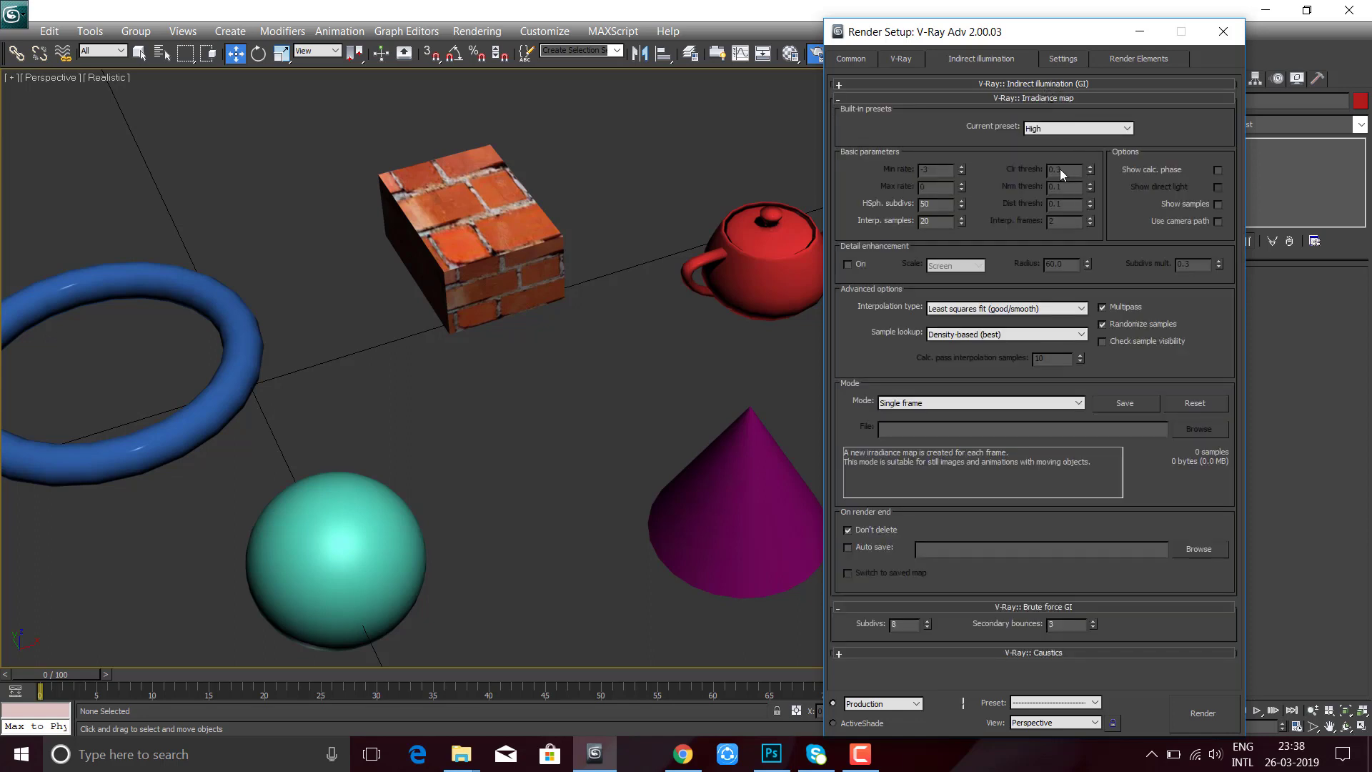
left_click(1069, 130)
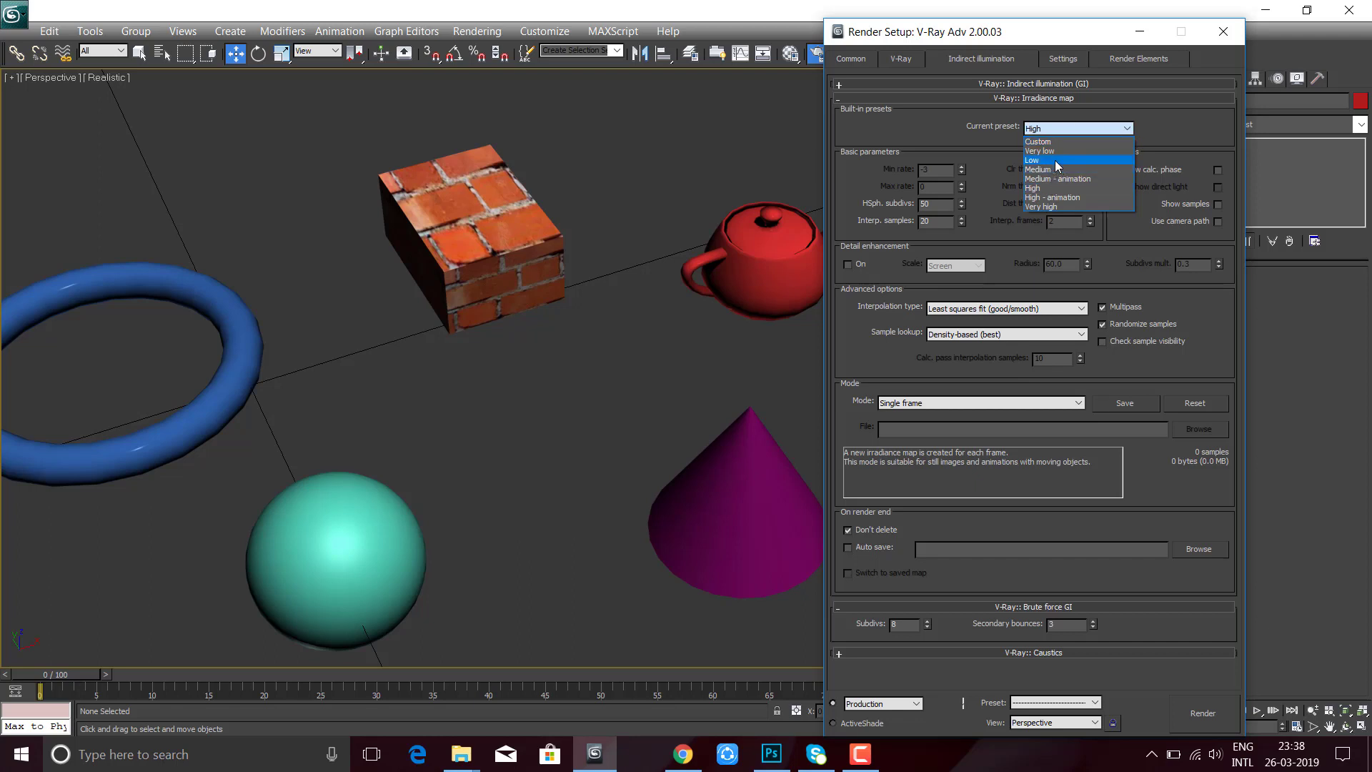
left_click(1043, 169)
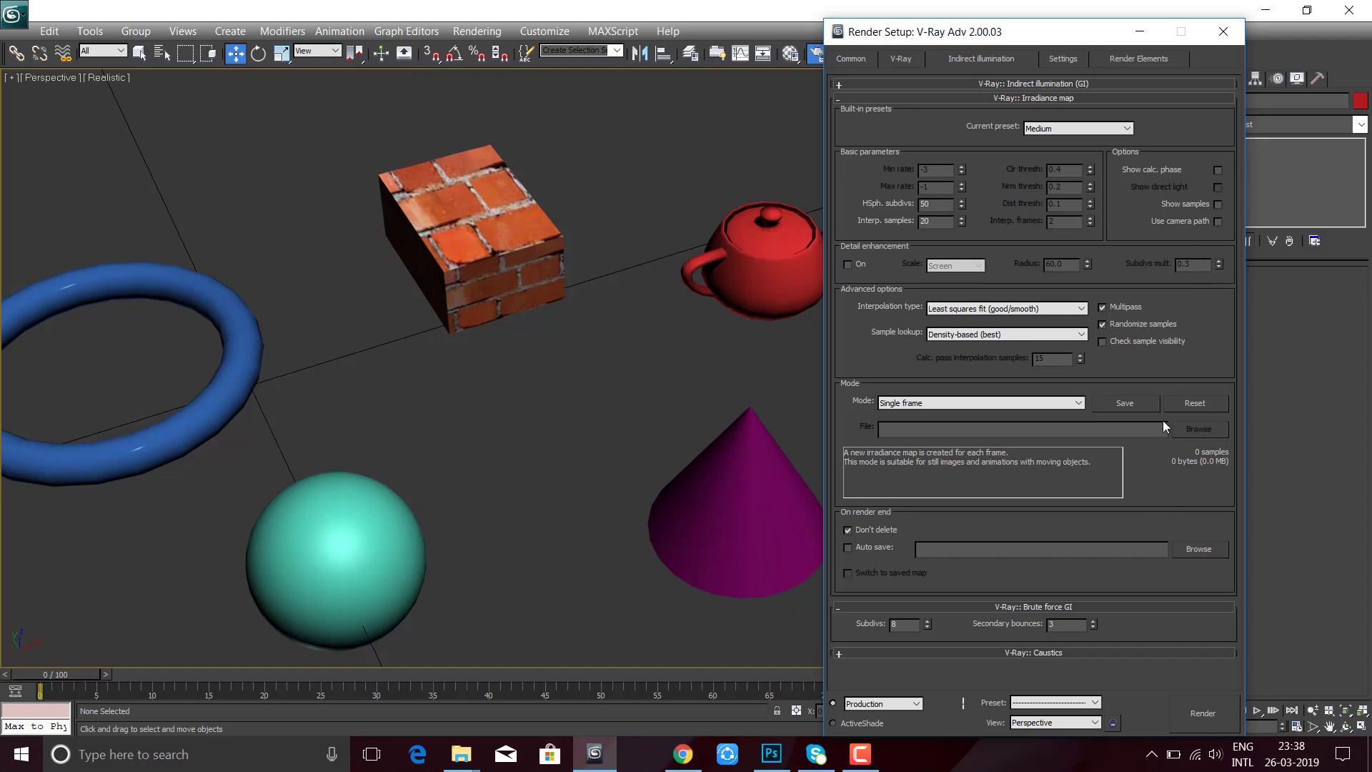
left_click(1061, 60)
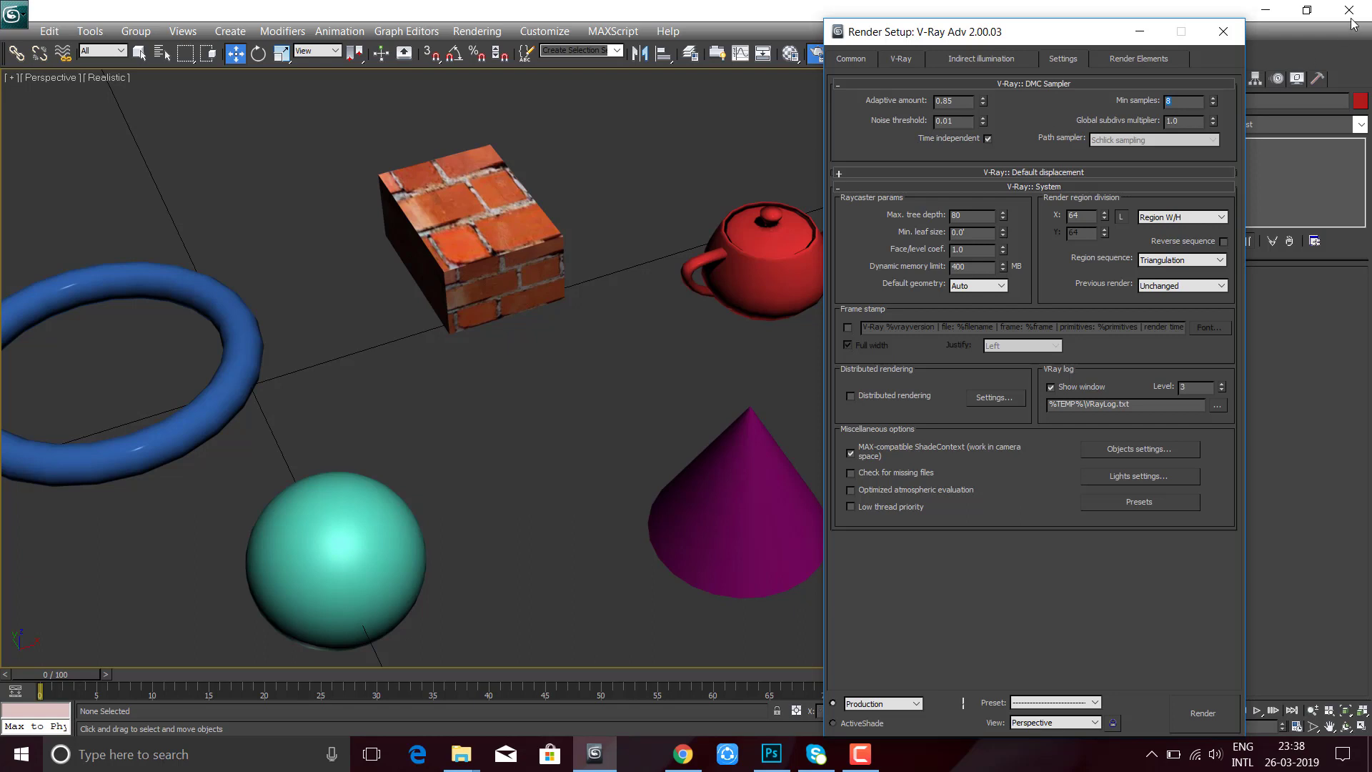
- Glance at Render Elements, close Render Setup, and render the perspective view once
left_click(1140, 58)
left_click(854, 59)
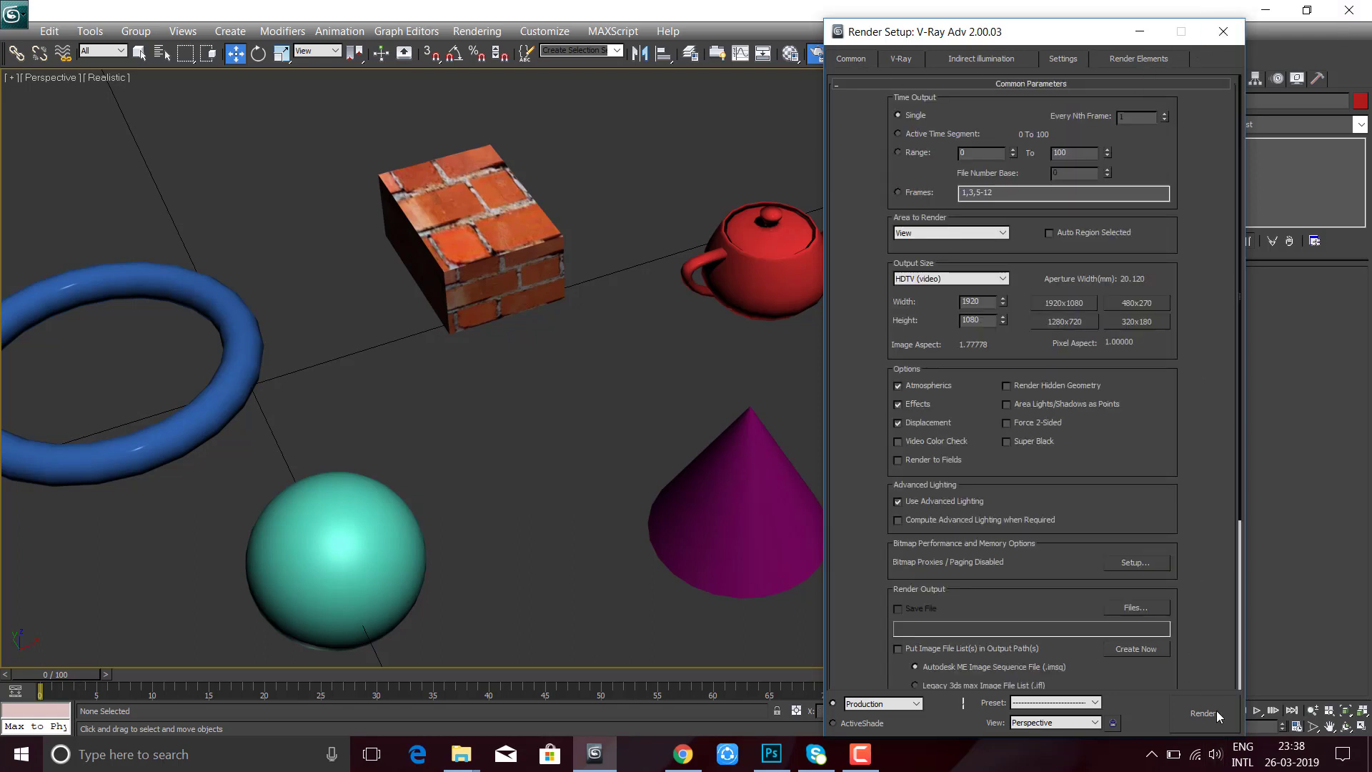
left_click(1224, 33)
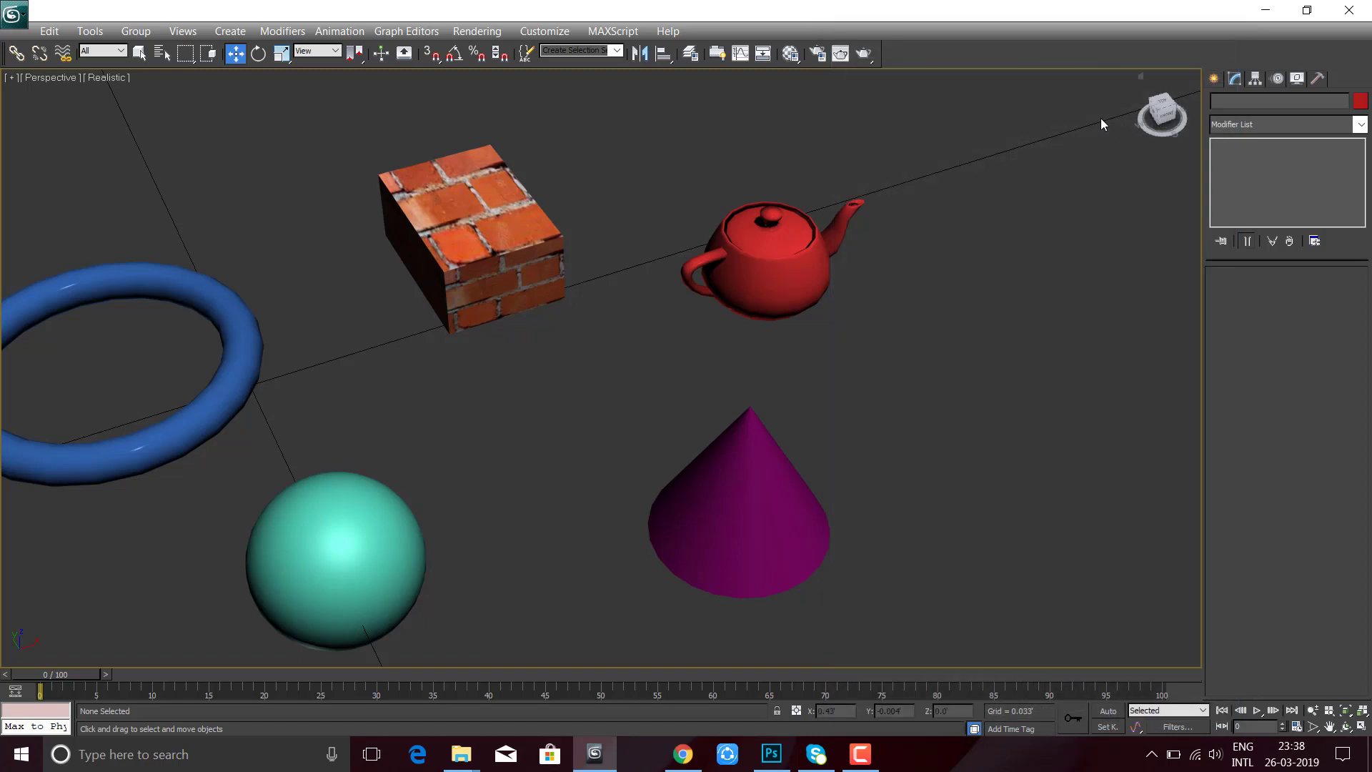
left_click(865, 55)
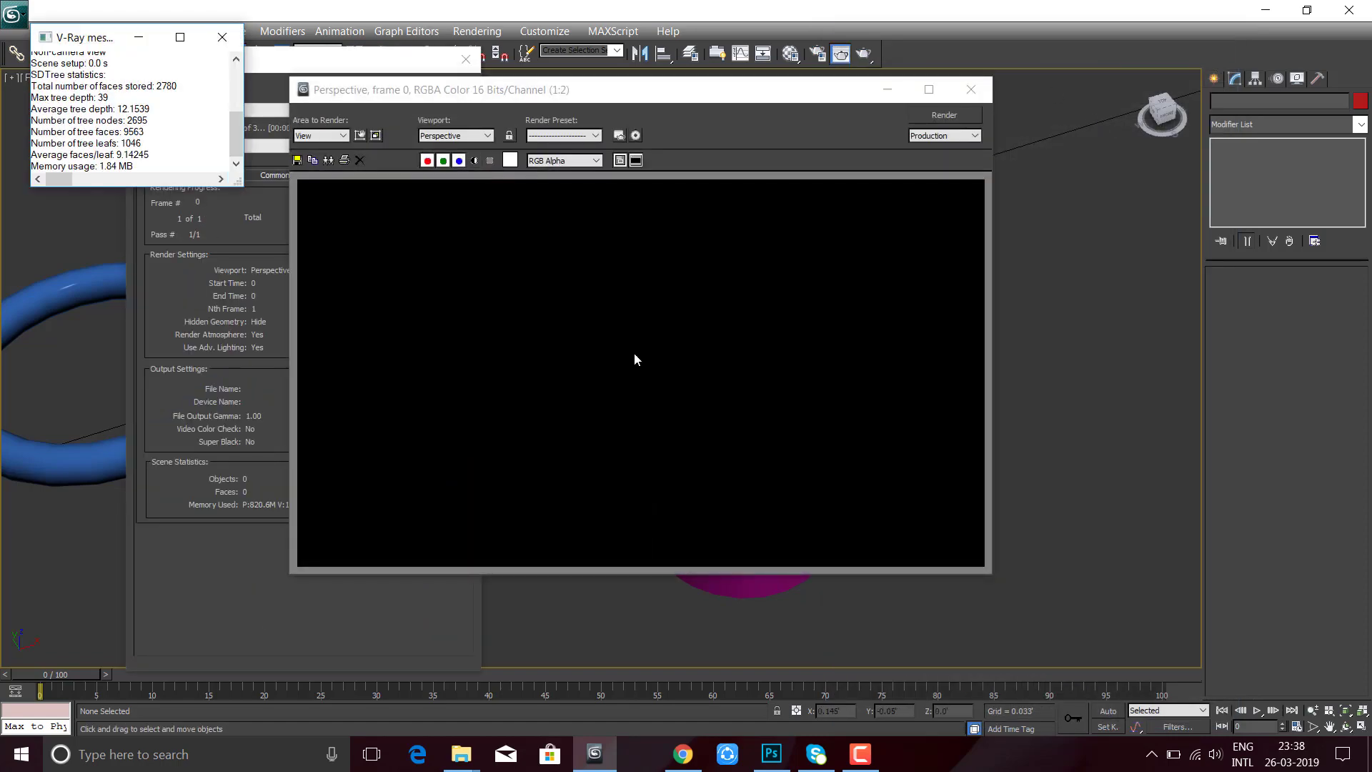
left_click(158, 41)
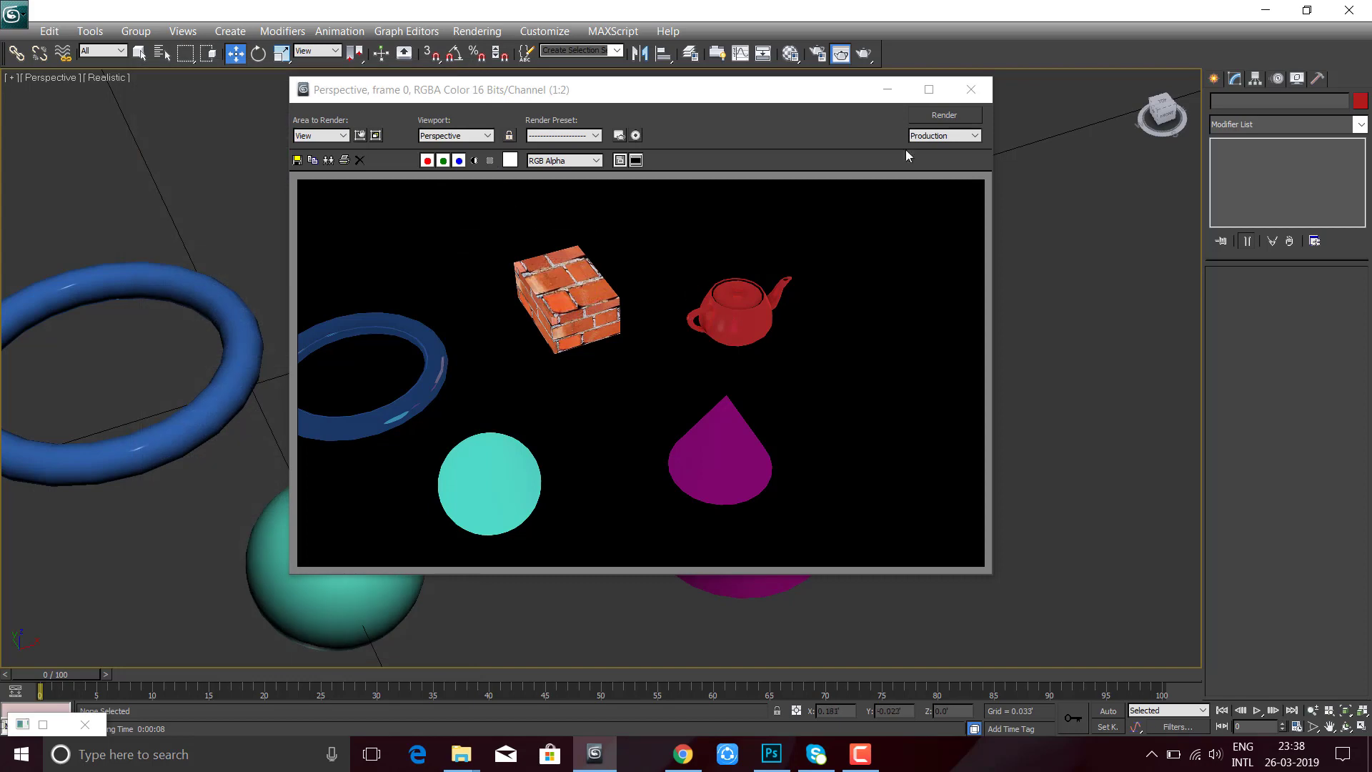
left_click(977, 92)
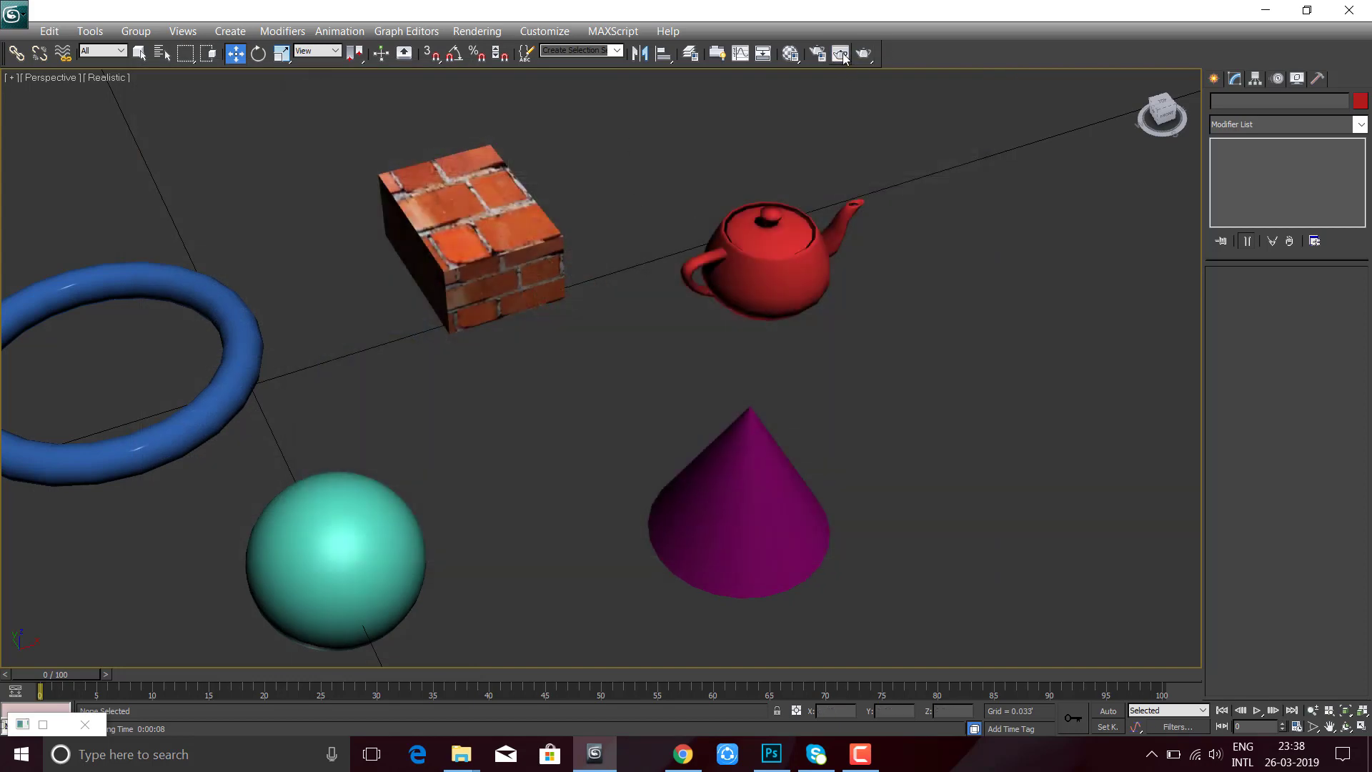
- Render the perspective view again, then close the frame window and Render Setup
left_click(841, 55)
left_click_drag(353, 100, 497, 105)
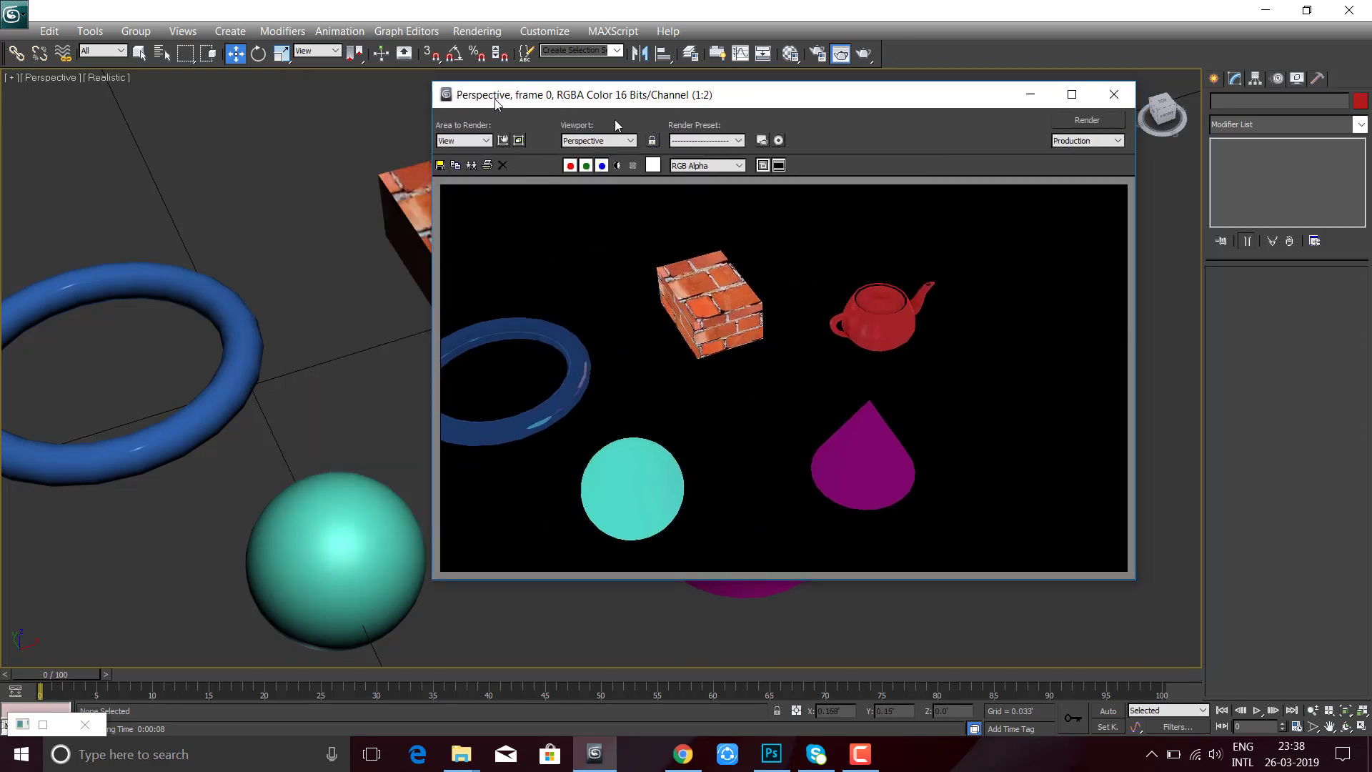
left_click(1104, 102)
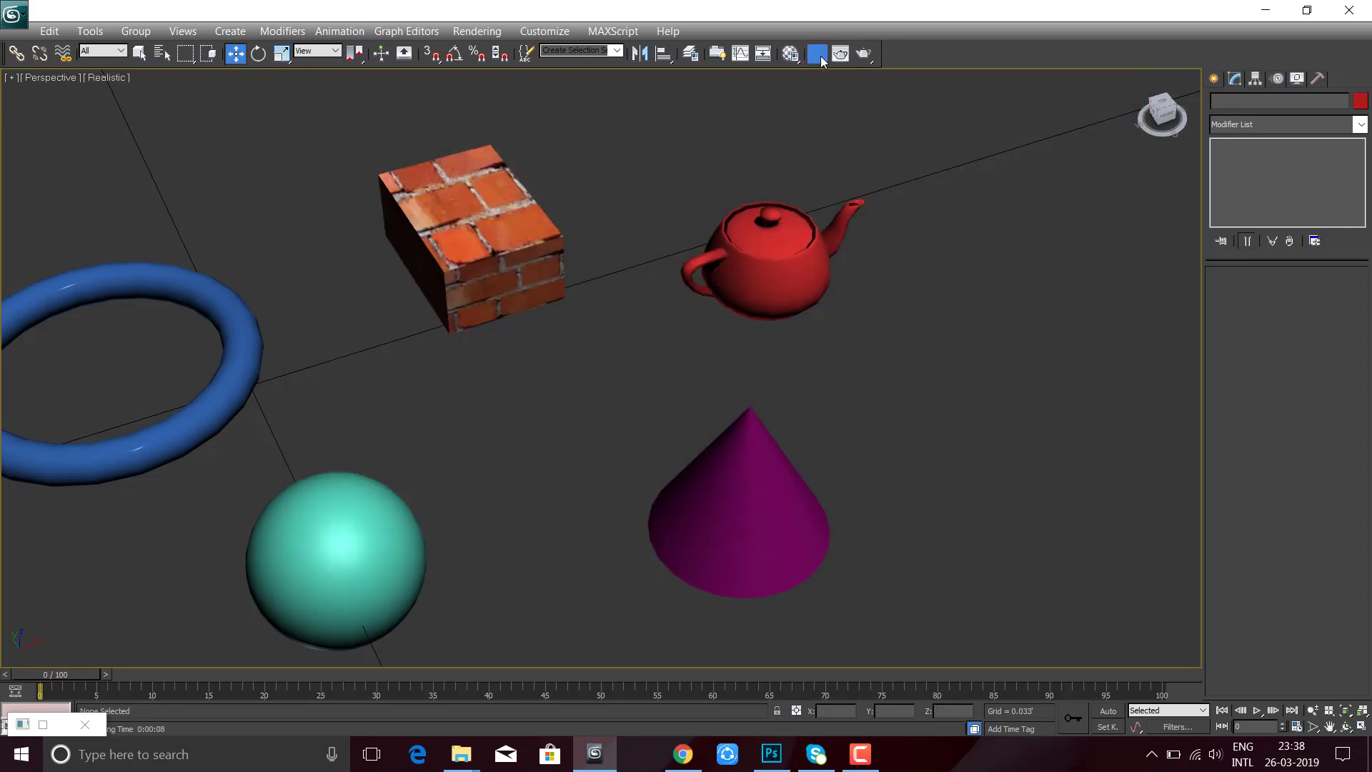
left_click(823, 59)
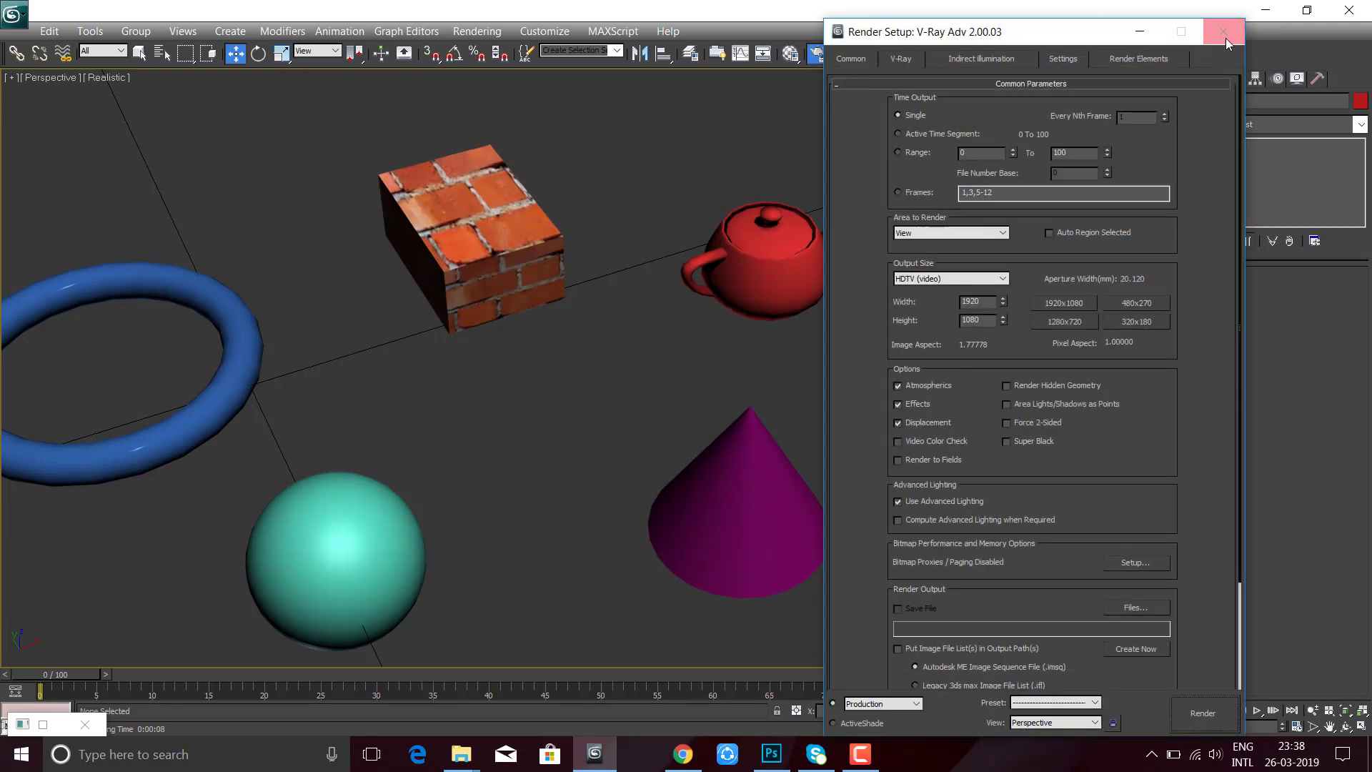
left_click(1244, 6)
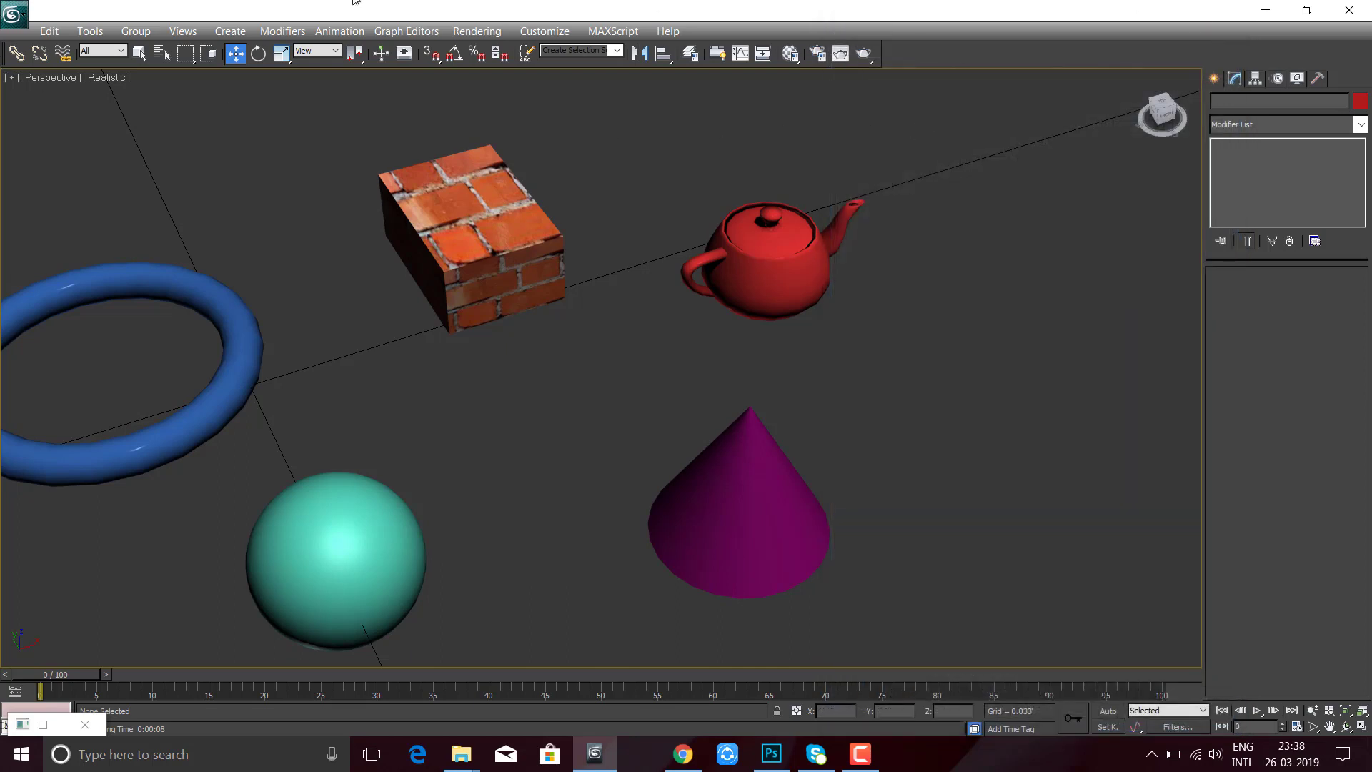
- Bring up the Standard light category in the Create panel
left_click(1215, 80)
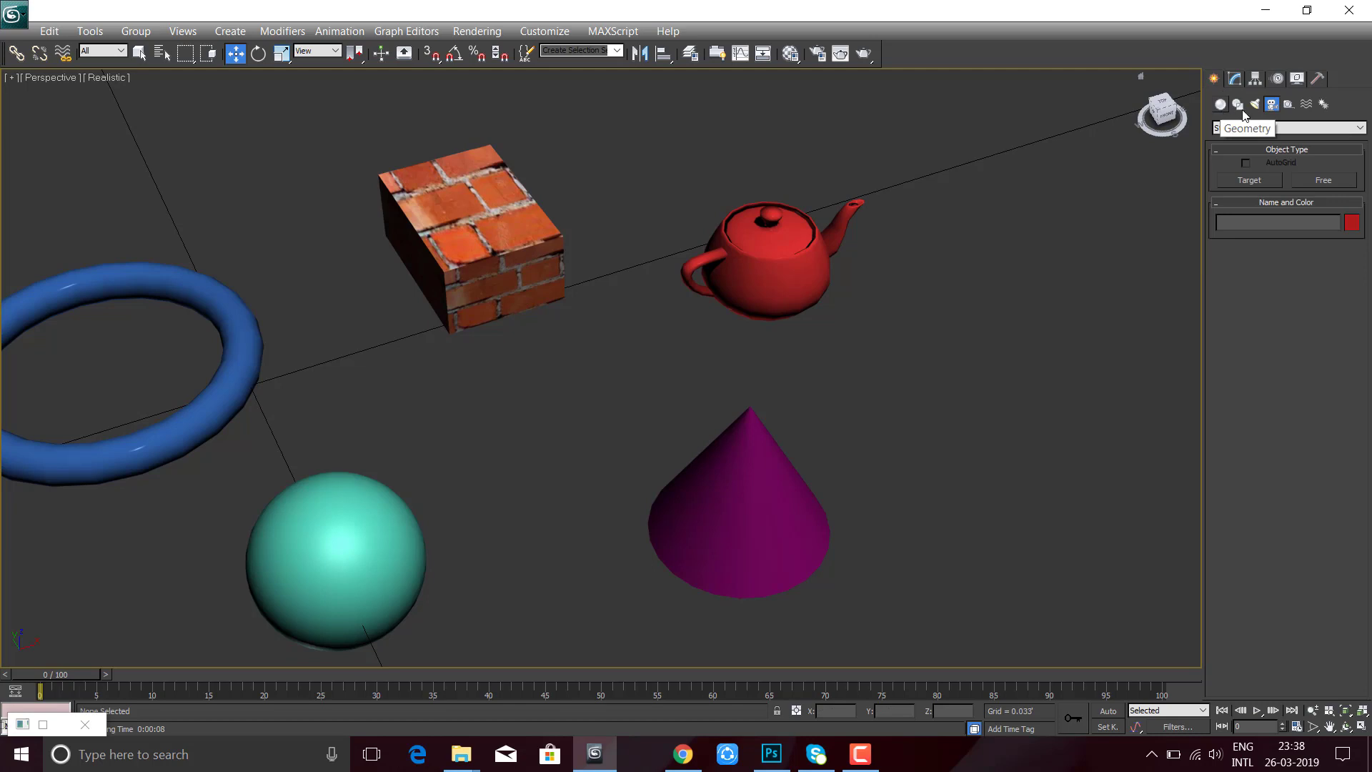
left_click(1243, 114)
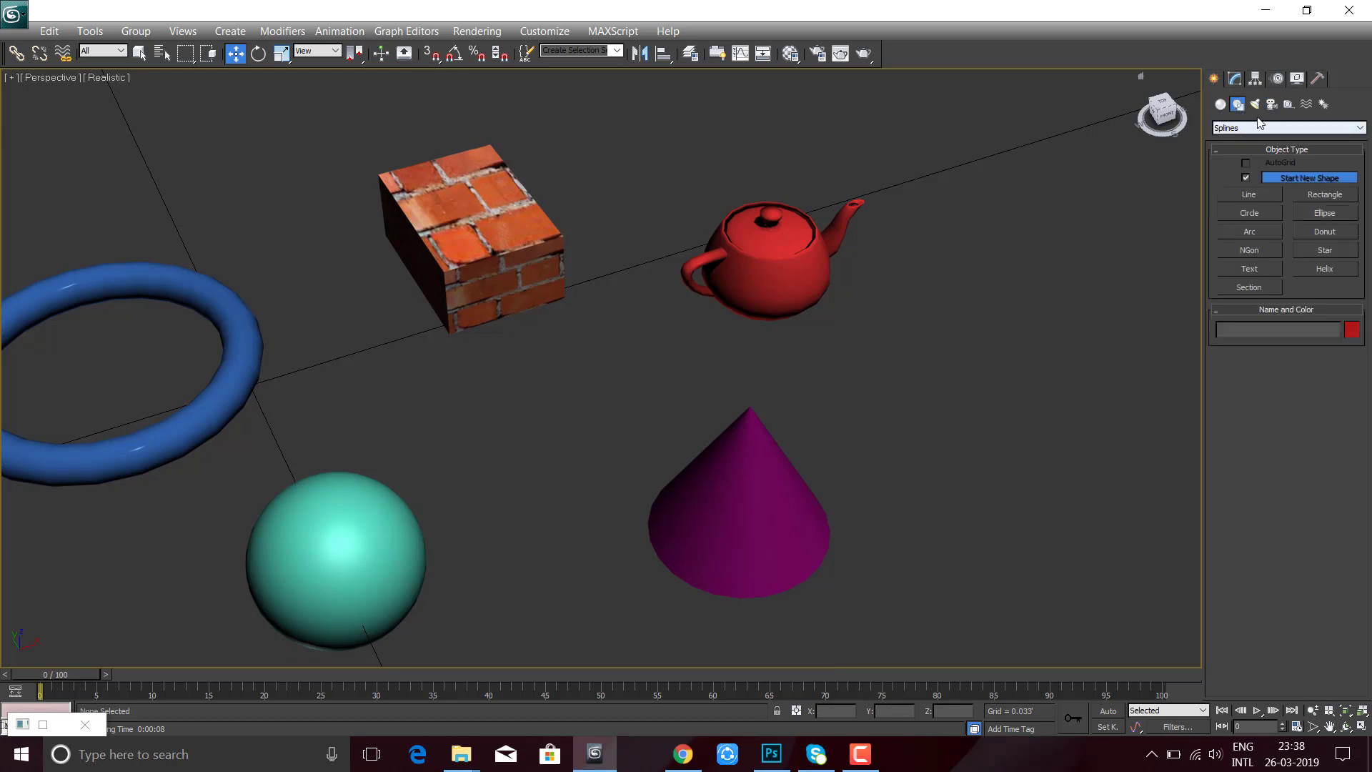
left_click(1255, 105)
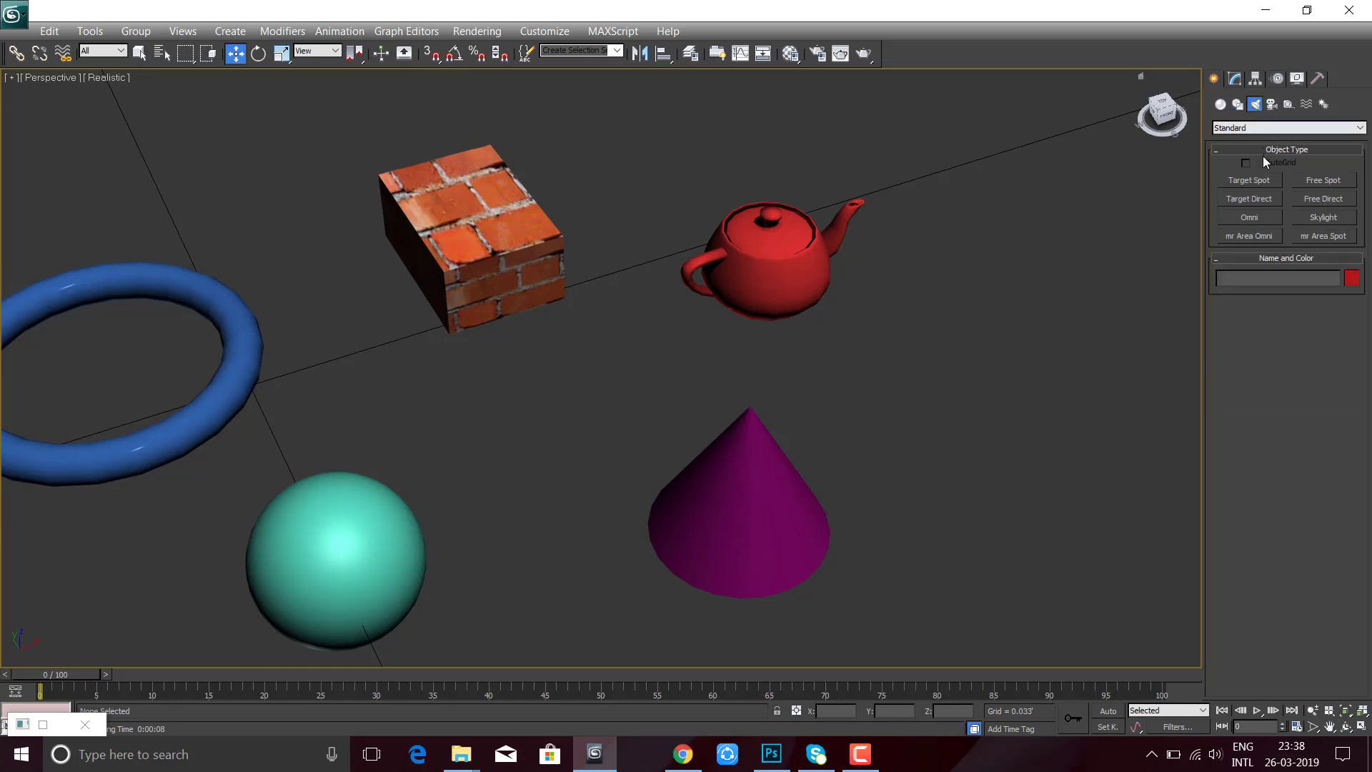
left_click(1255, 135)
left_click(1241, 151)
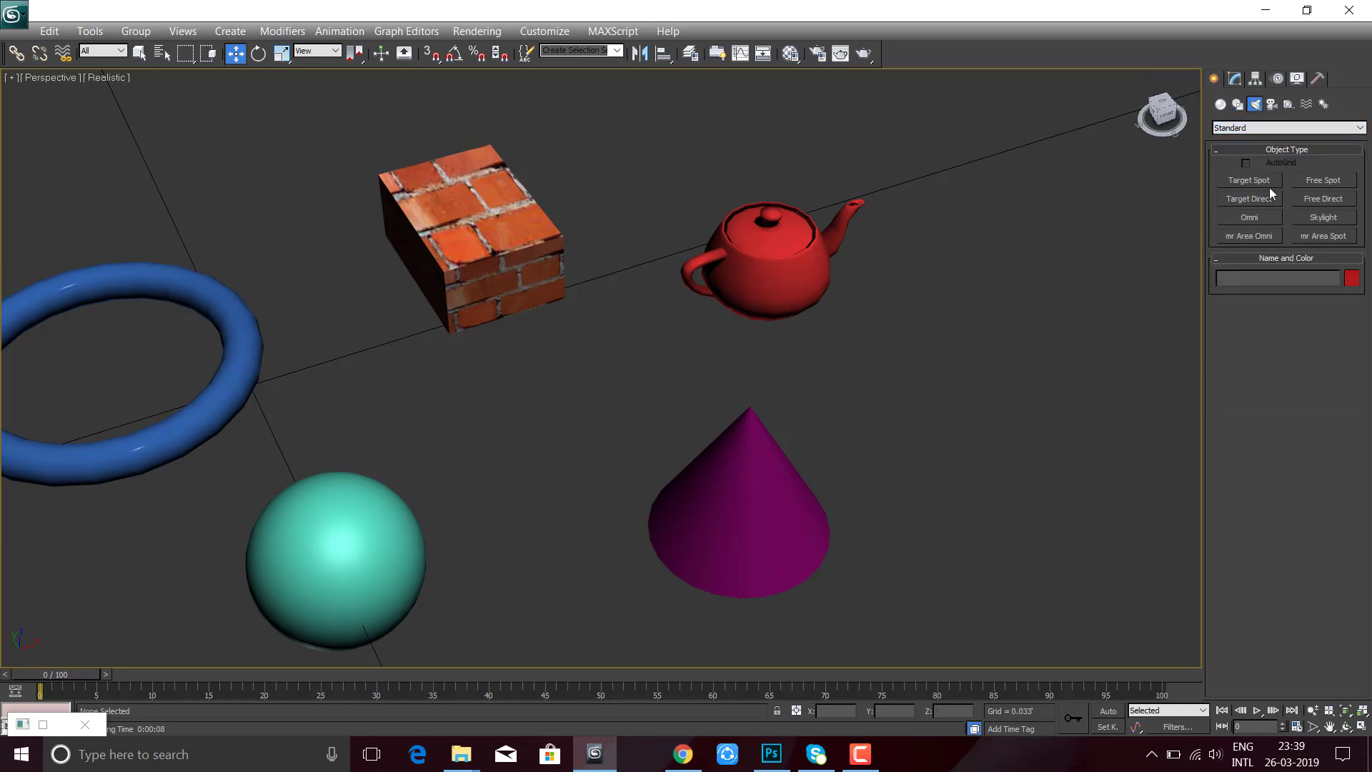
- Draw a trial target spotlight aimed at the sphere in the Front wireframe view, then delete it
left_click(1257, 185)
scroll(870, 316, "down", 3)
scroll(893, 300, "down", 2)
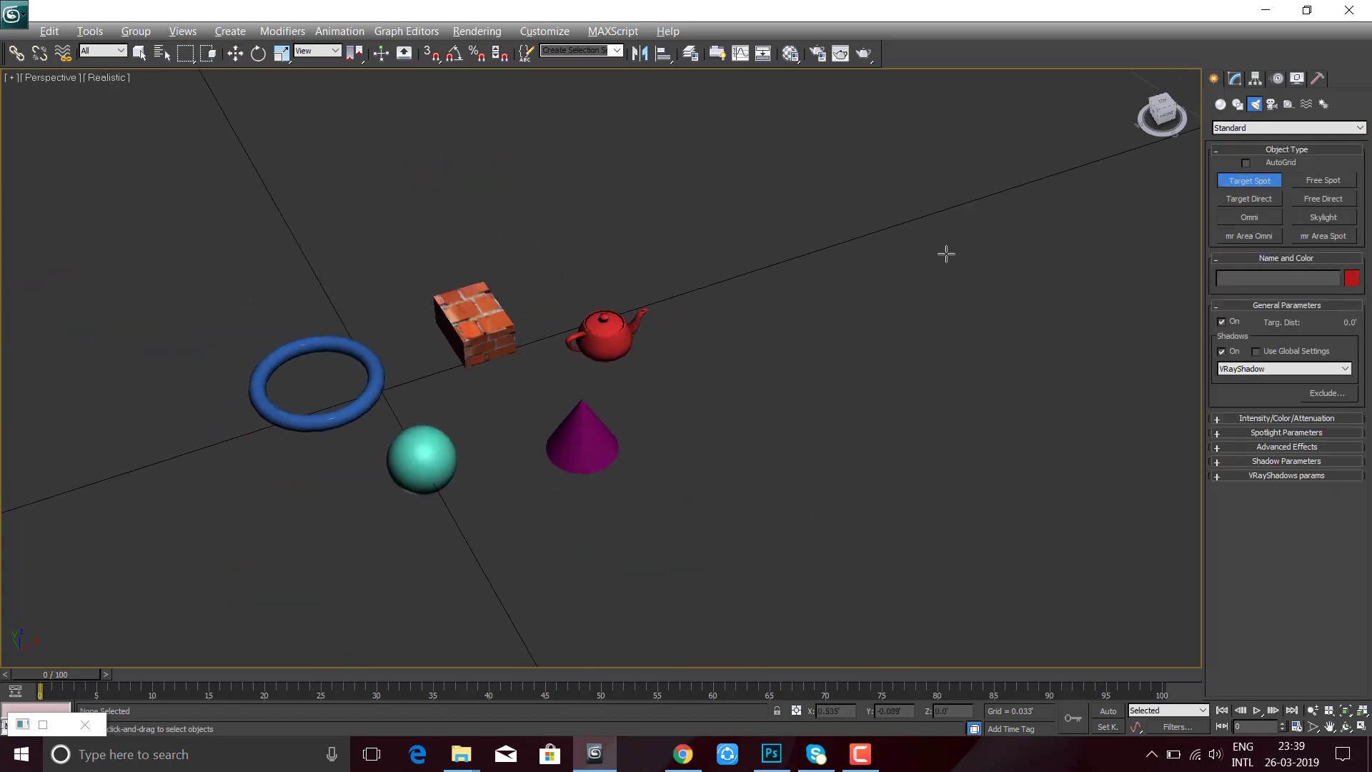
key("f")
key("F3")
scroll(886, 264, "down", 3)
left_click_drag(839, 143, 497, 378)
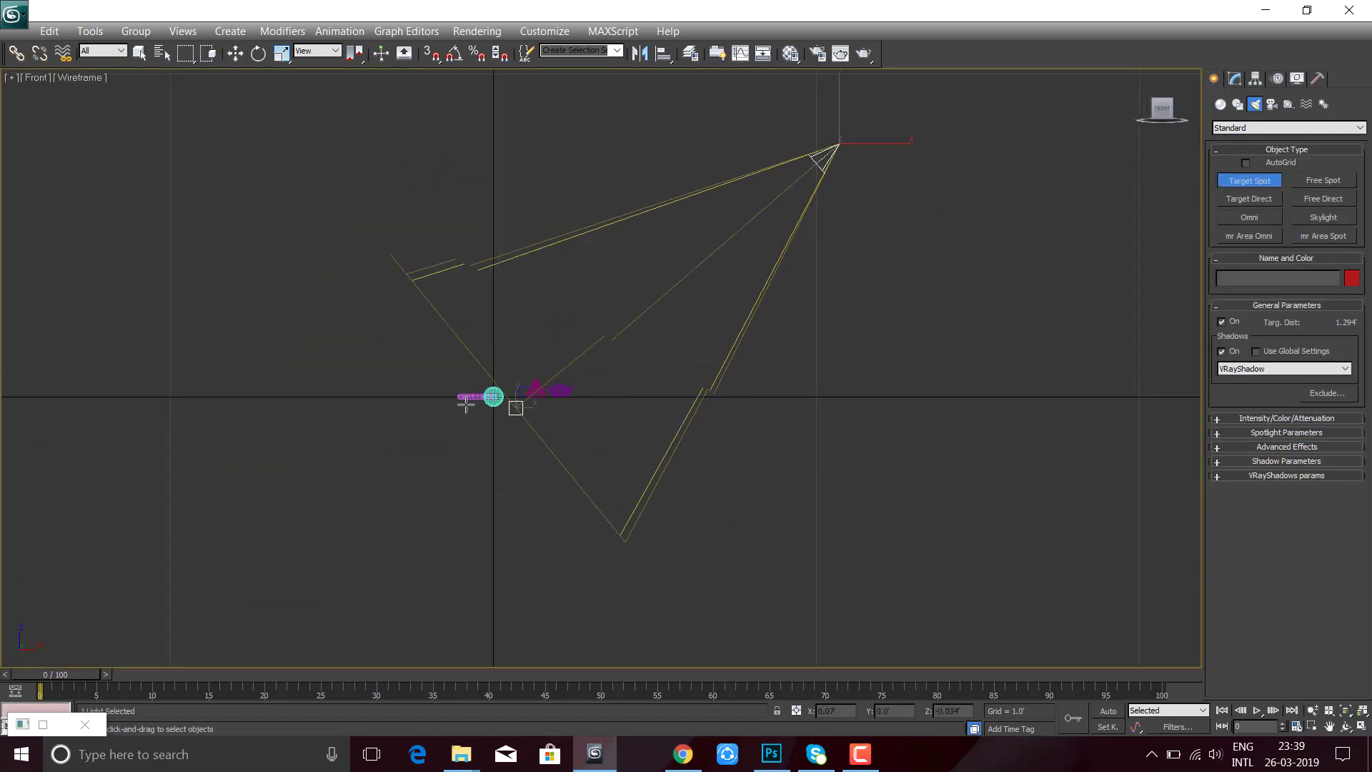
key("w")
middle_click_drag(1035, 302, 996, 337)
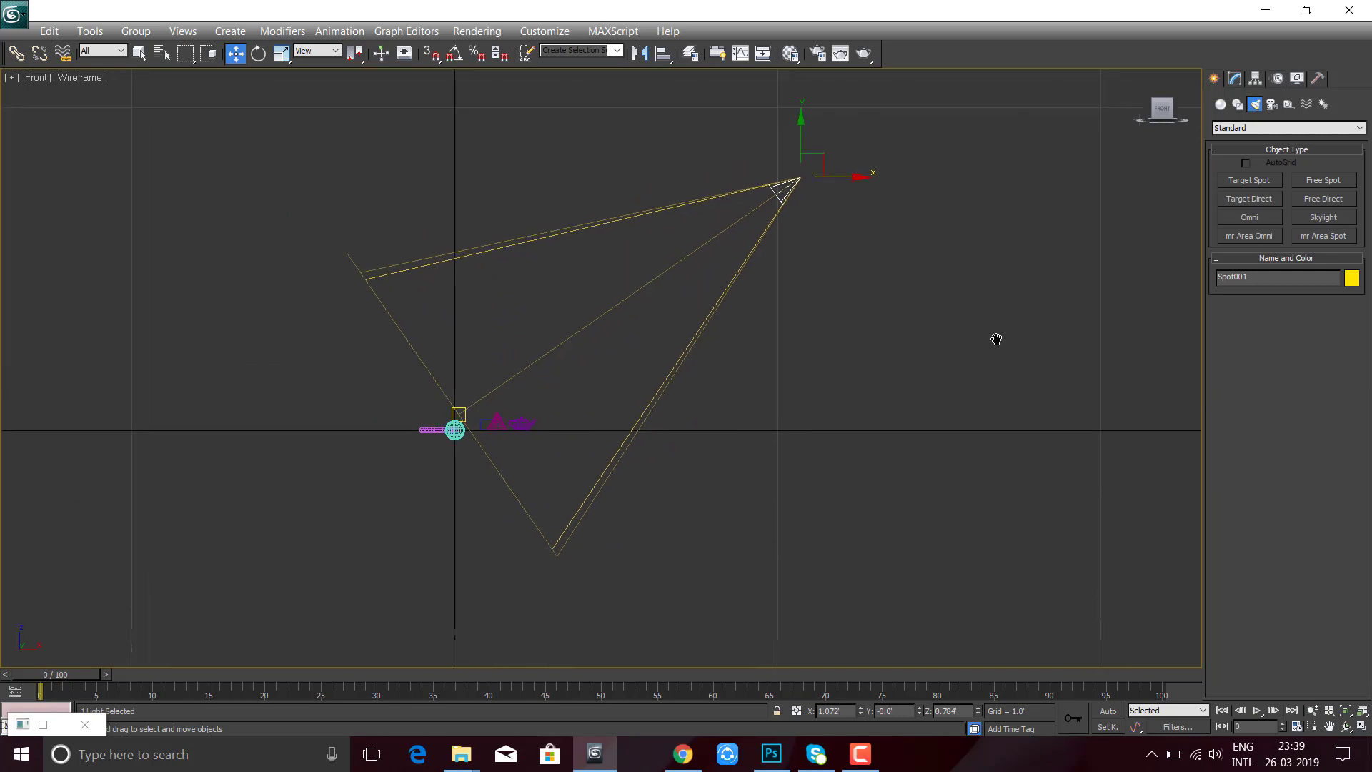
key("Delete")
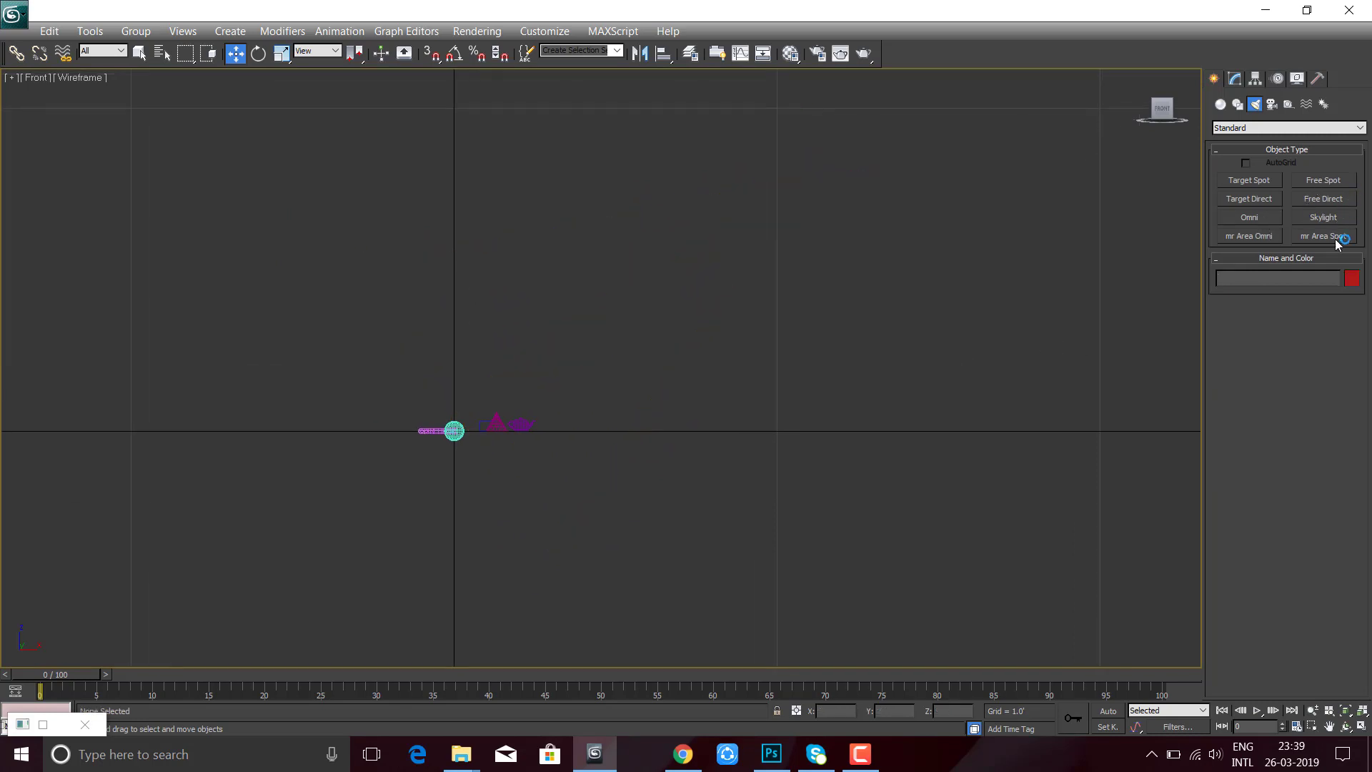
- Place a free spotlight above the sphere and orbit the perspective view to see it
left_click(1331, 183)
left_click_drag(636, 344, 552, 384)
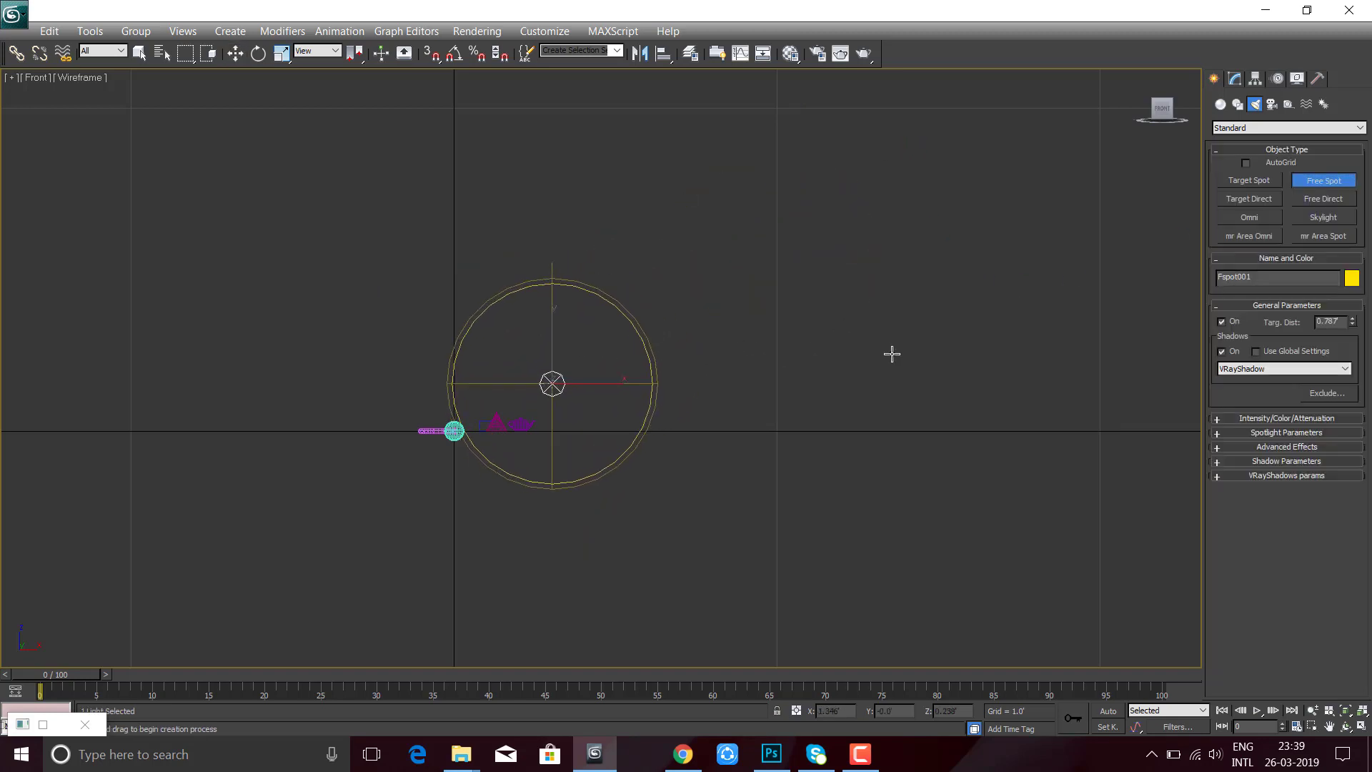
right_click(872, 375)
key("alt+w")
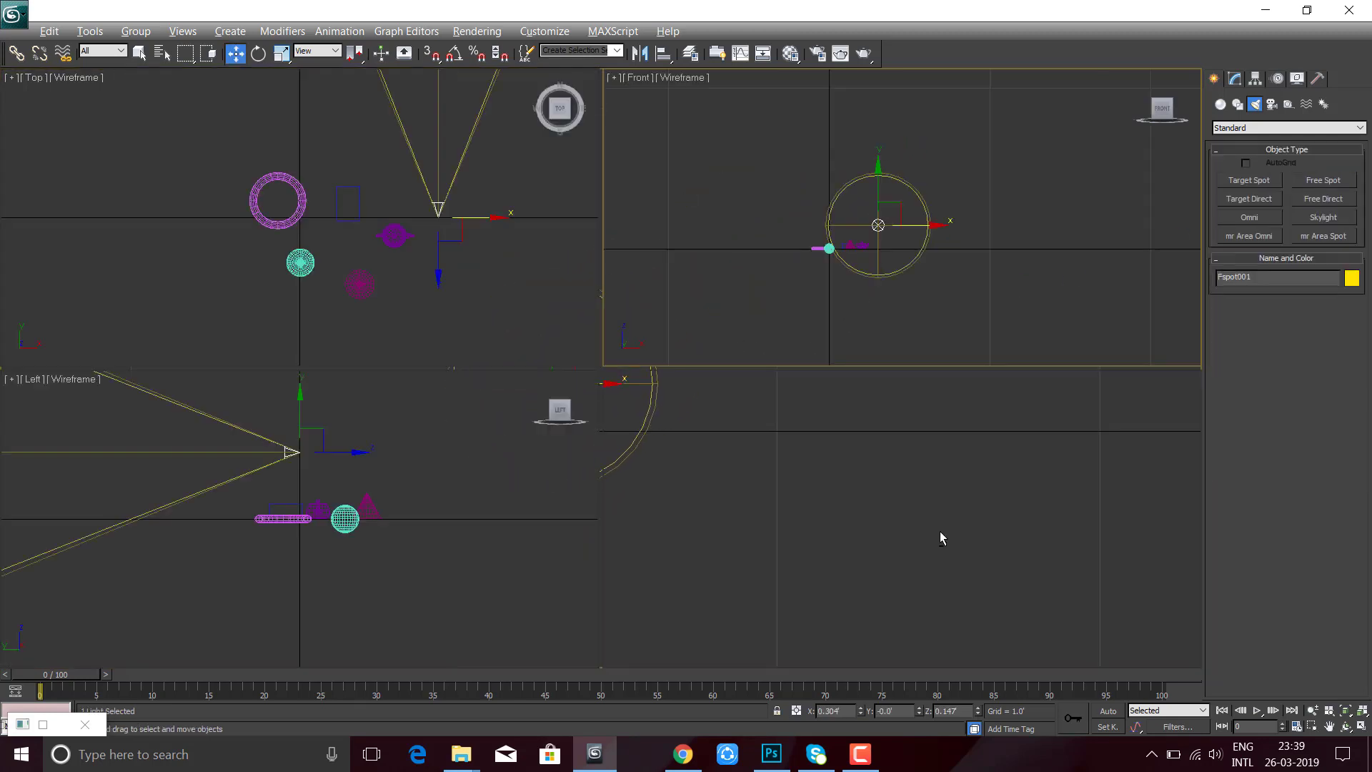
right_click(941, 530)
key("alt+w")
mouse_move(850, 452)
middle_mouse_down("alt")
mouse_move(888, 563)
mouse_move(528, 277)
mouse_move(409, 216)
middle_mouse_up("alt")
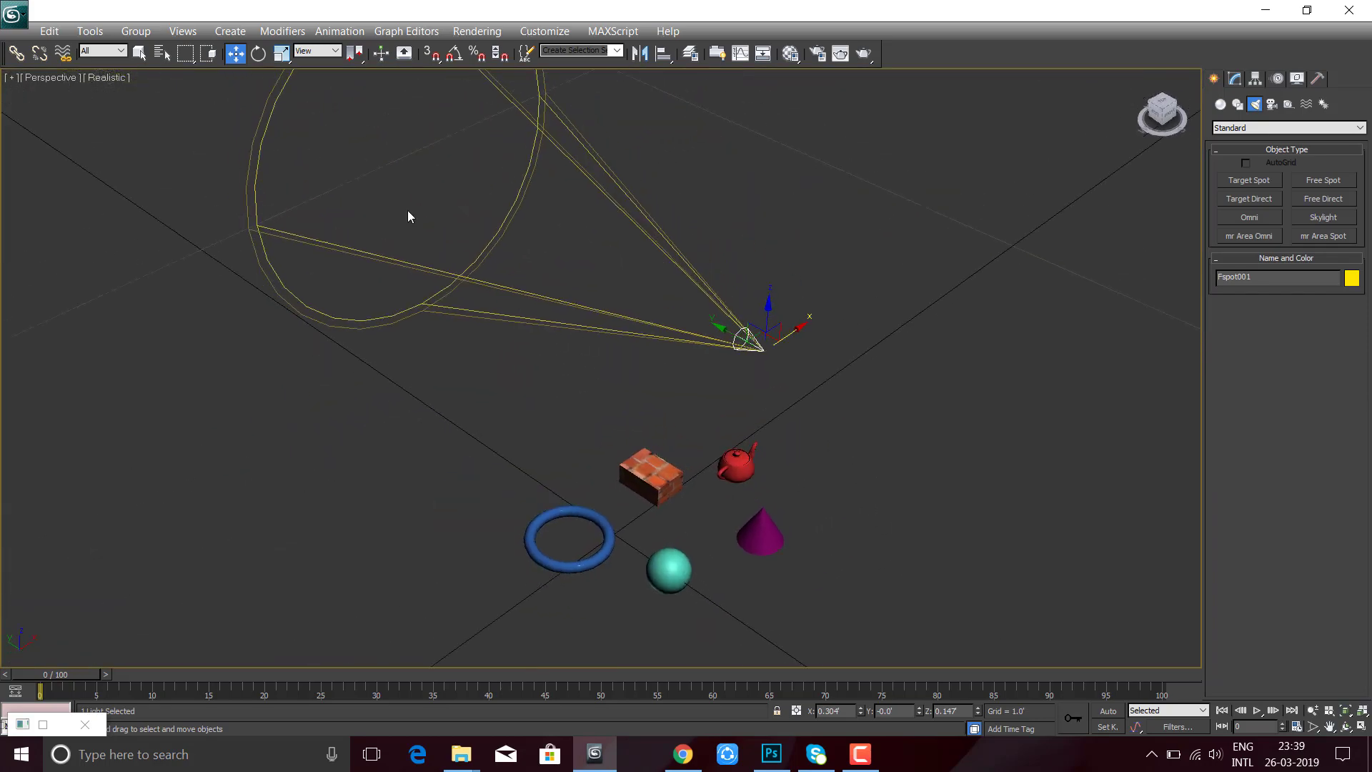
left_click(1260, 218)
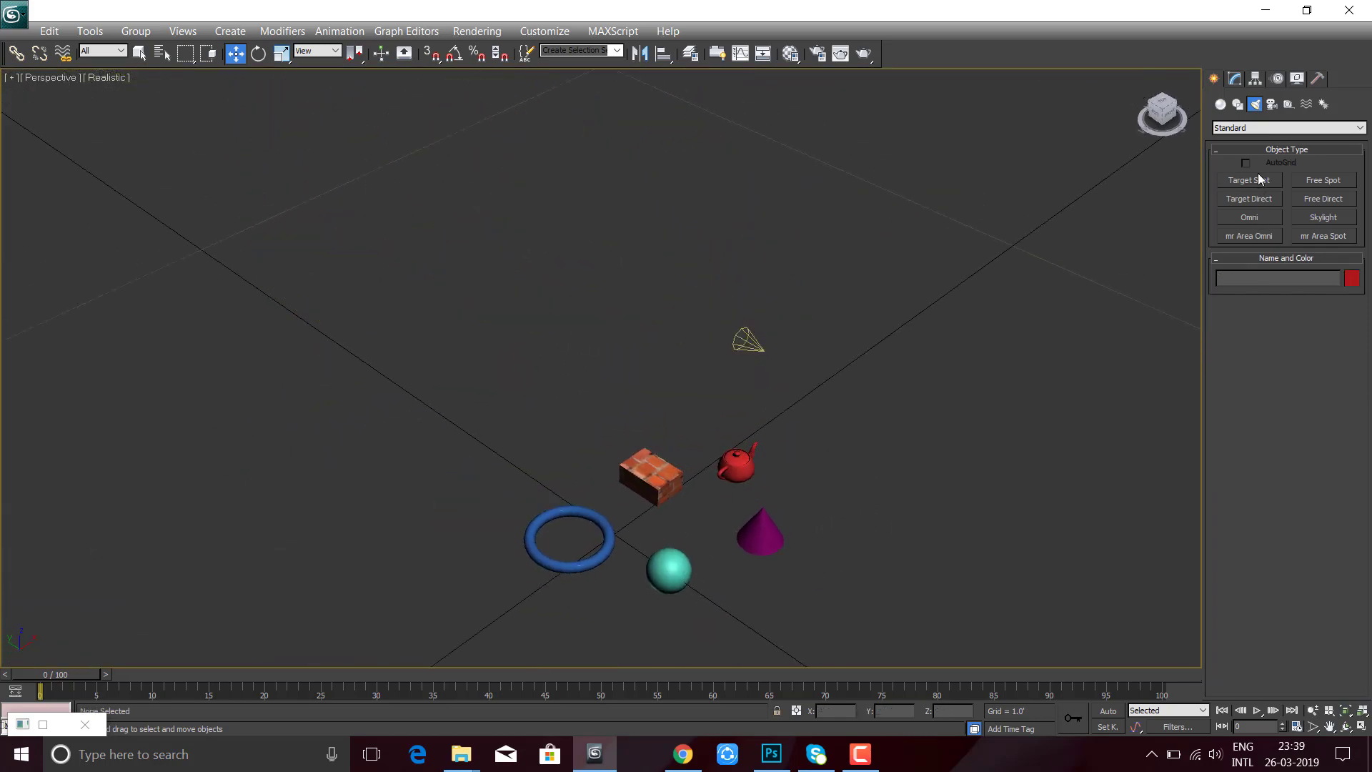
- Draw a target spotlight, reposition its target and the free spot, then delete both lights
left_click(1259, 179)
mouse_move(1050, 400)
left_mouse_down()
mouse_move(858, 215)
mouse_move(682, 156)
mouse_move(429, 341)
mouse_move(566, 269)
left_mouse_up()
left_click(687, 156)
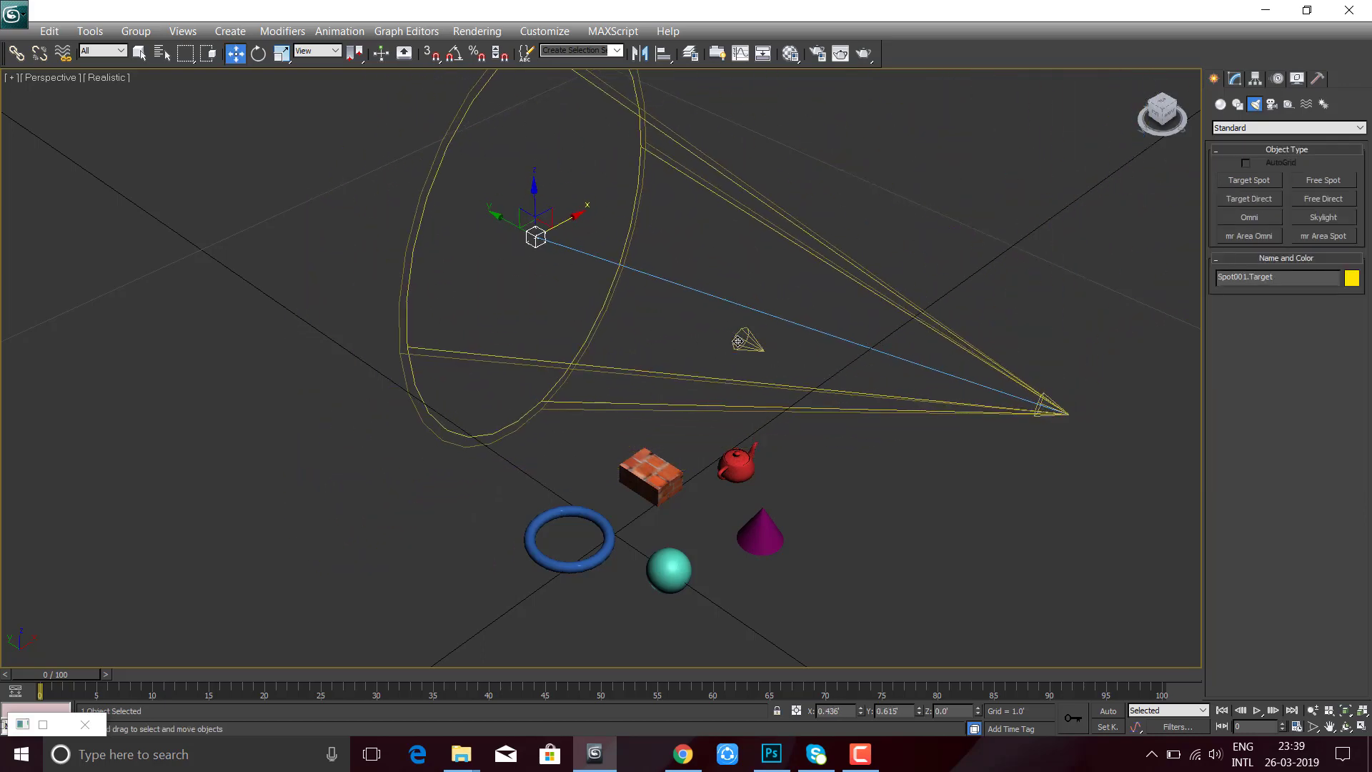
left_click(738, 341)
mouse_move(740, 342)
left_mouse_down()
mouse_move(879, 429)
mouse_move(957, 548)
left_mouse_up()
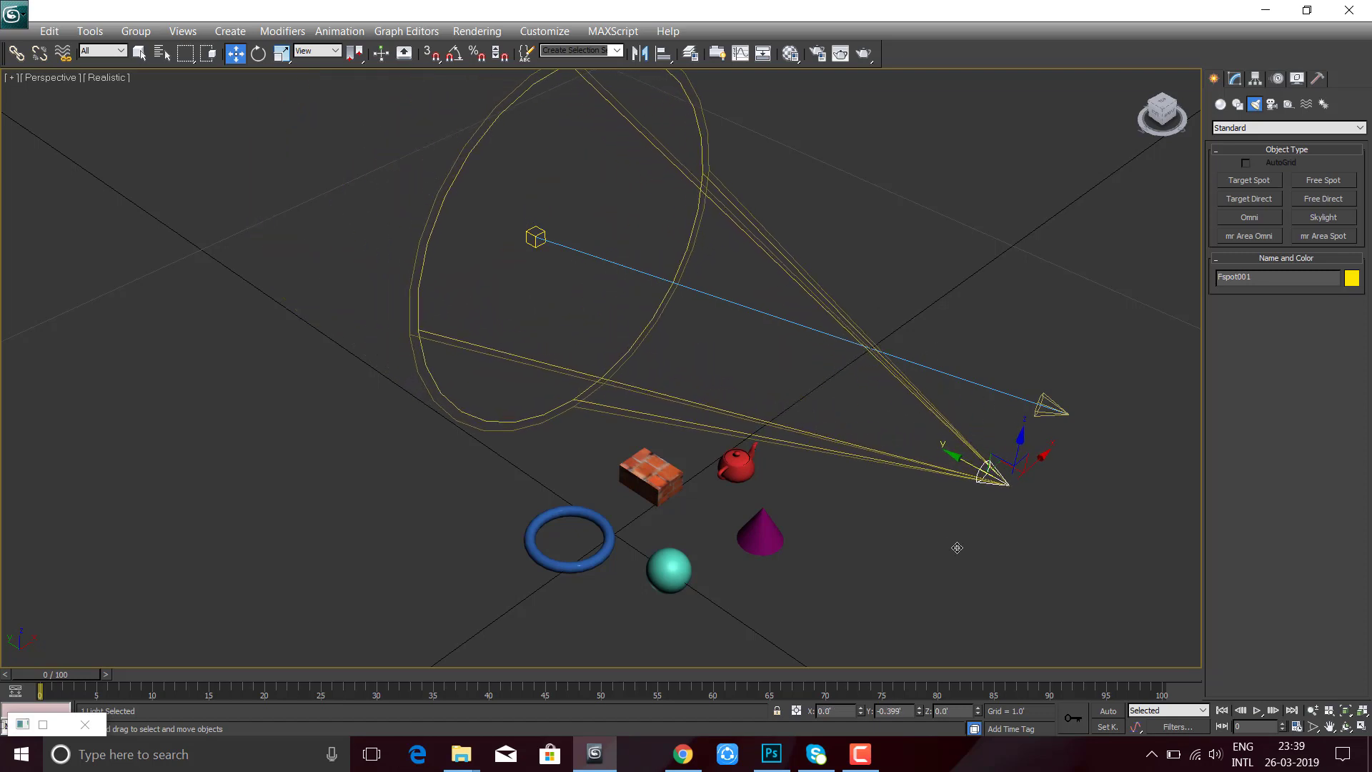
left_click(931, 310)
left_click_drag(894, 267, 1126, 522)
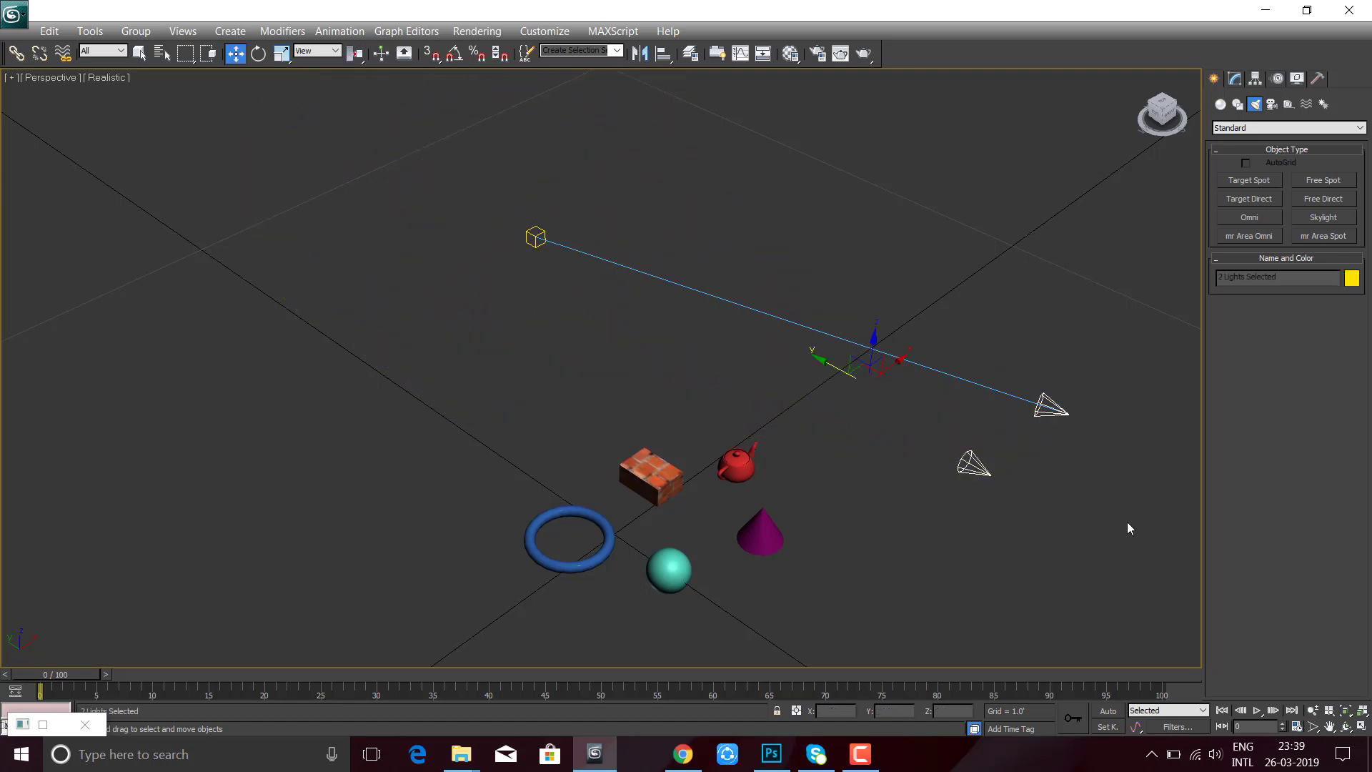
key("Delete")
- Place an omni light at the teapot, move it to the cone tip, and enable scene lighting
left_click(736, 461)
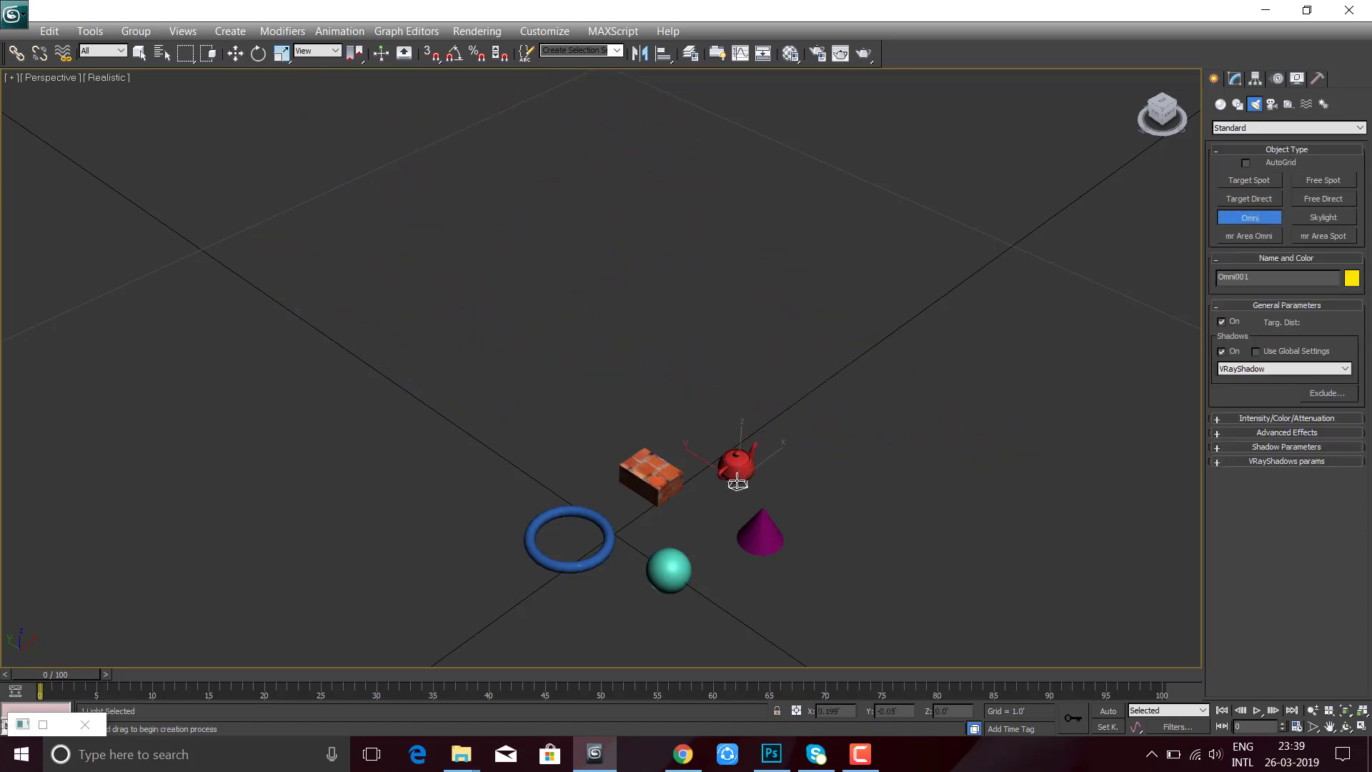
scroll(727, 426, "up", 1)
right_click(727, 426)
scroll(727, 426, "up", 5)
scroll(727, 426, "down", 3)
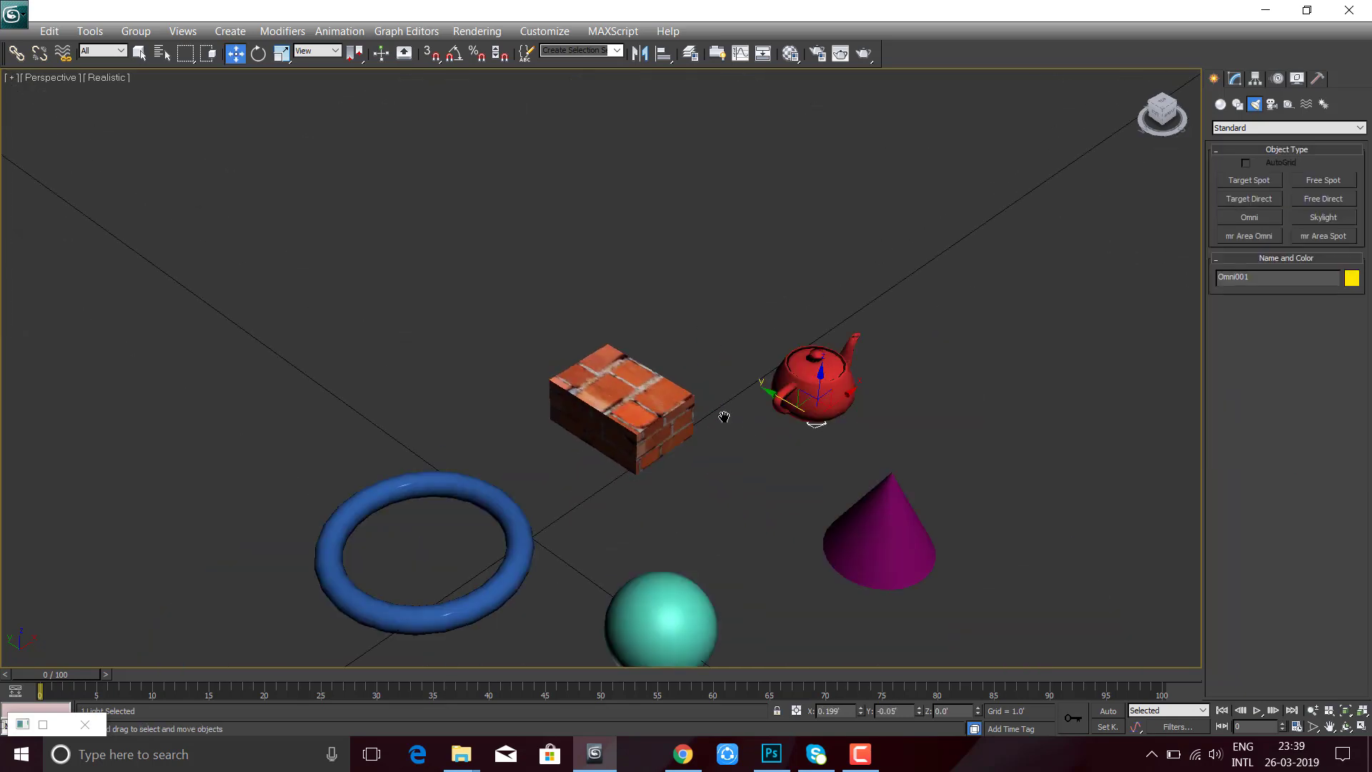
scroll(613, 363, "down", 2)
mouse_move(649, 367)
middle_mouse_down("alt")
mouse_move(559, 357)
mouse_move(744, 438)
middle_mouse_up("alt")
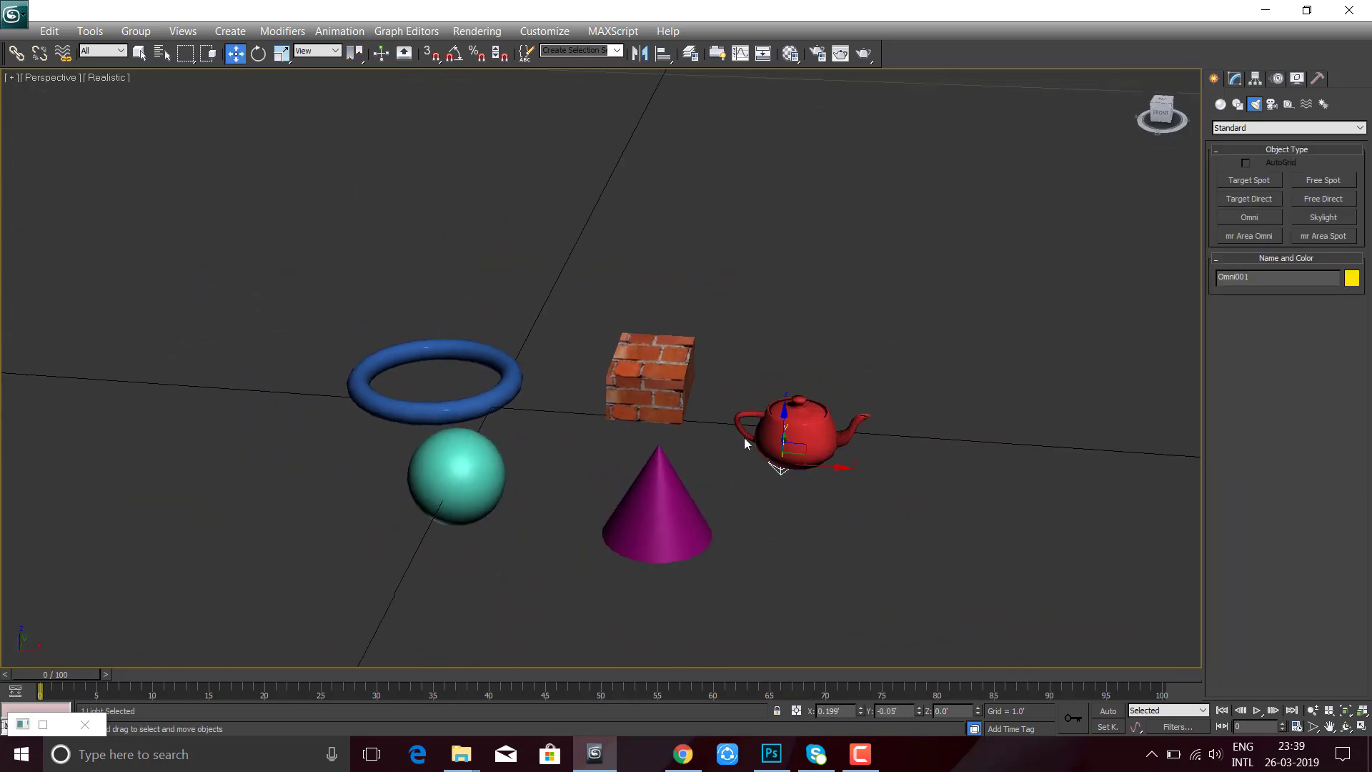
left_click_drag(797, 450, 672, 477)
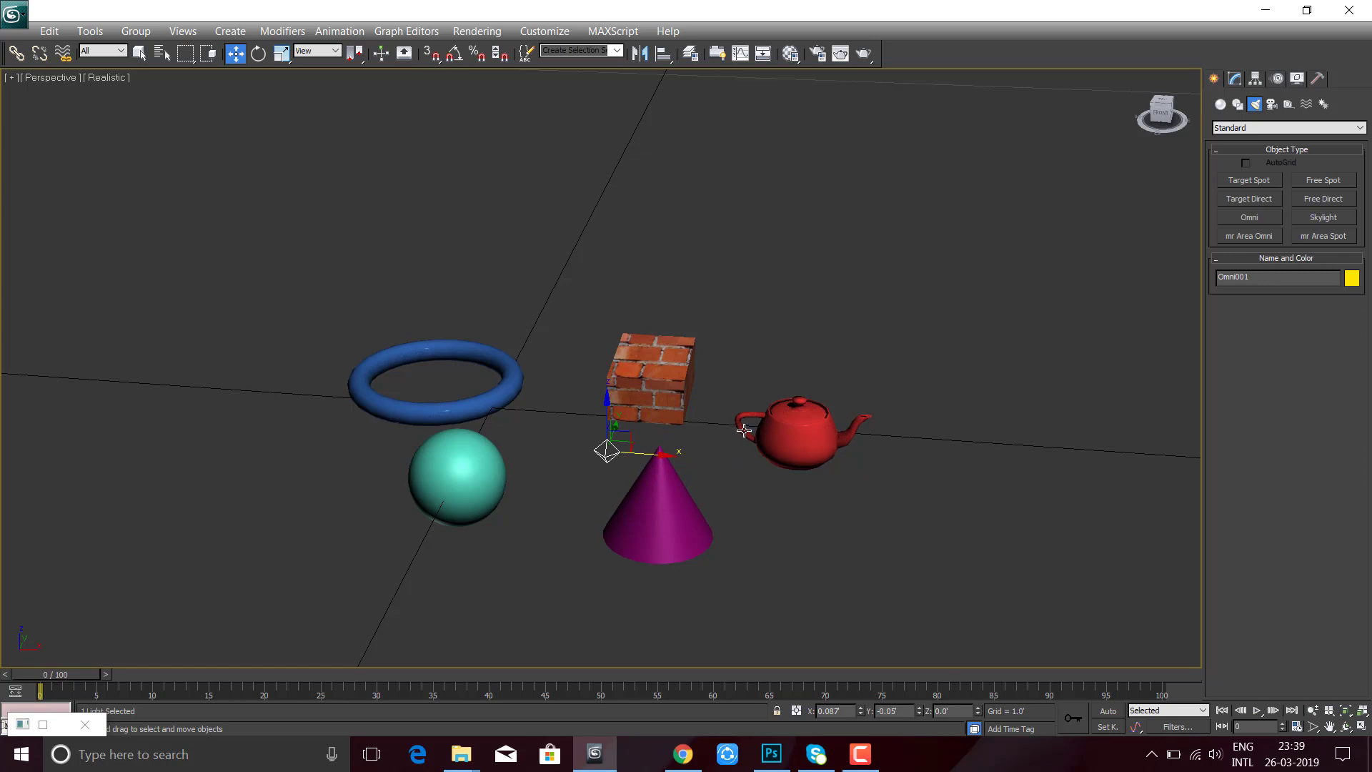
key("ctrl+l")
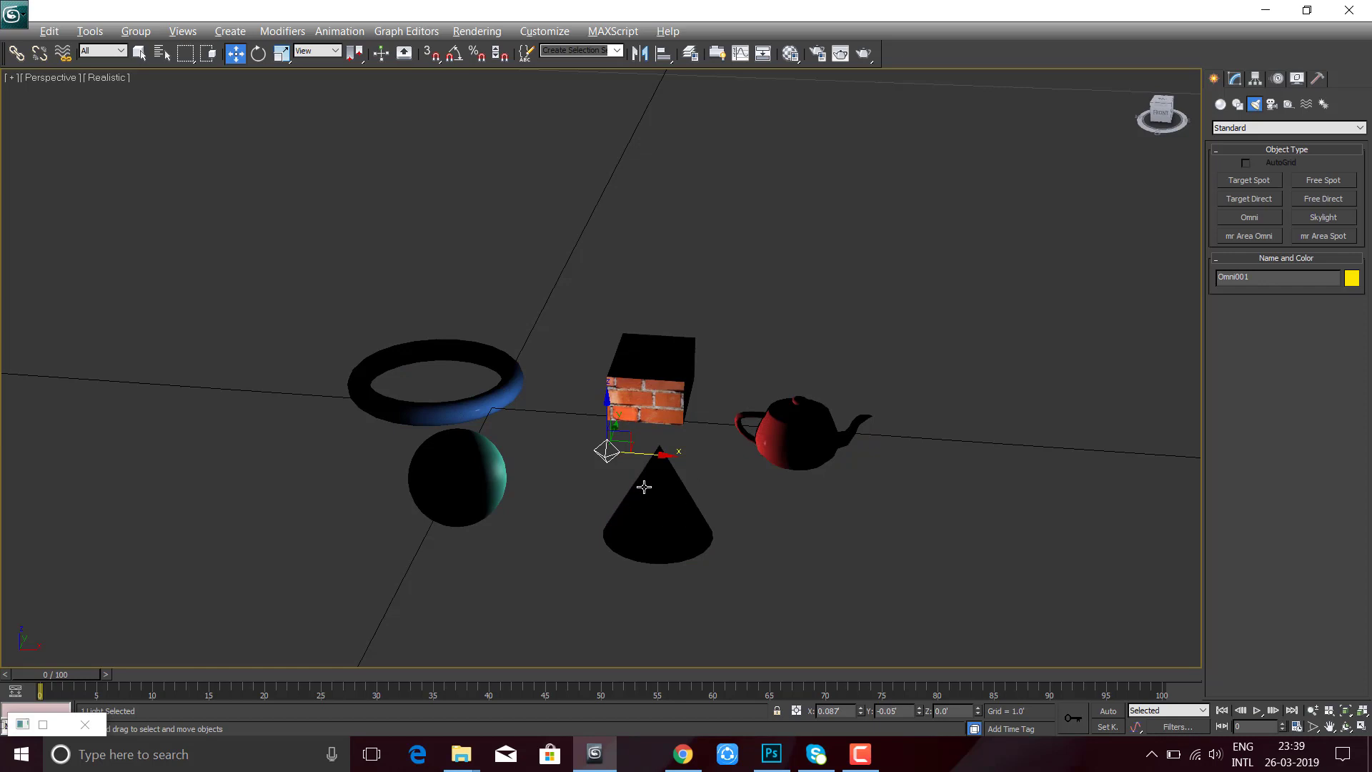
- Raise the omni light above the objects in the Front view, then re-orbit the perspective view
middle_click_drag(646, 484, 691, 458, "alt")
scroll(645, 487, "up", 3)
key("super+shift")
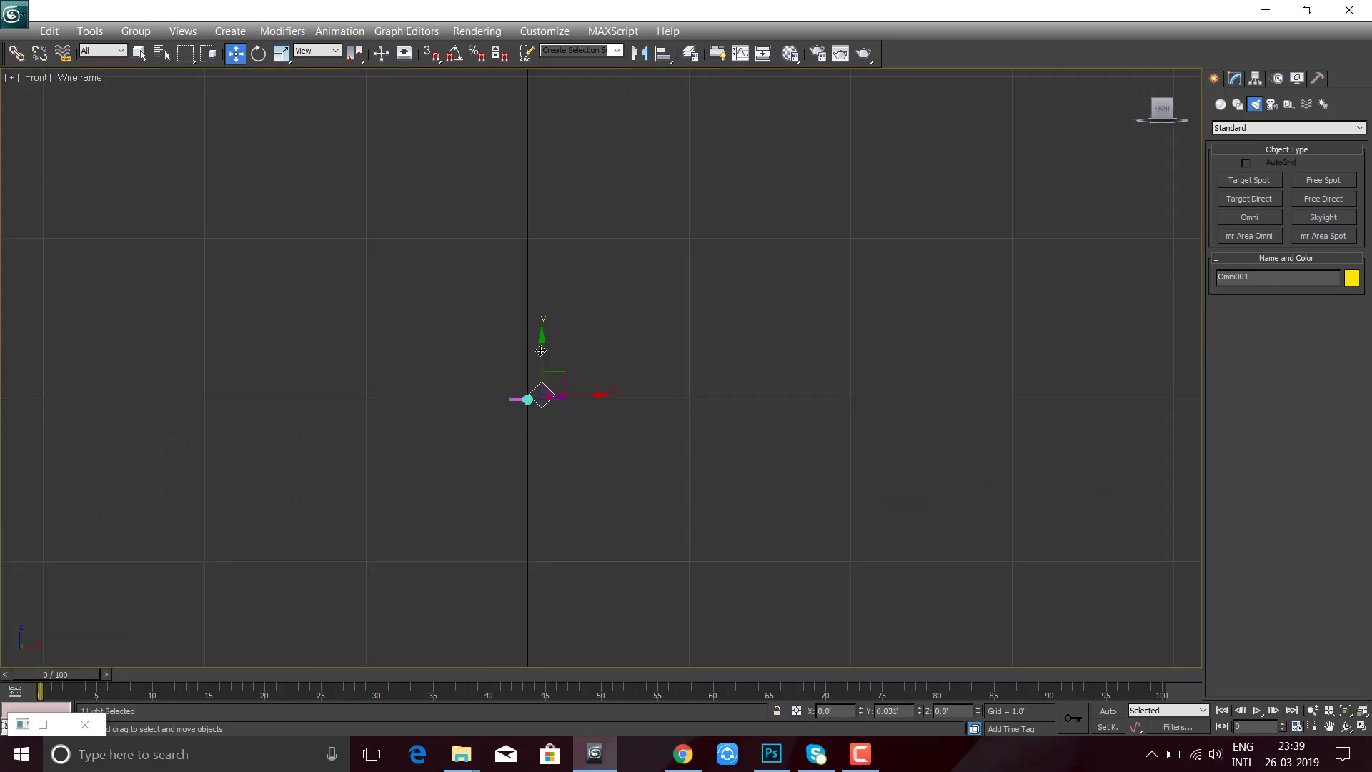
left_click_drag(555, 371, 556, 243)
key("super+shift")
mouse_move(768, 492)
middle_mouse_down("alt")
mouse_move(778, 453)
mouse_move(707, 329)
middle_mouse_up("alt")
scroll(736, 422, "down", 5)
scroll(620, 330, "up", 2)
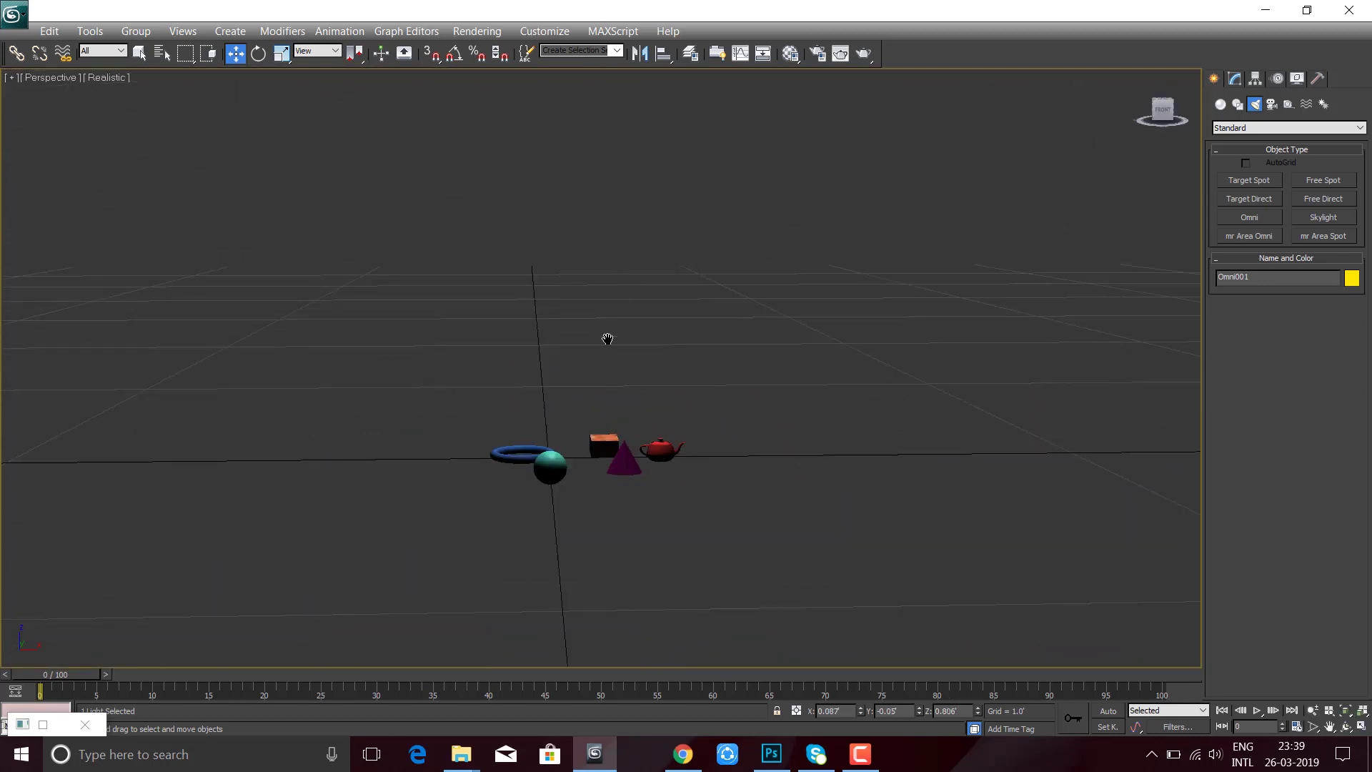
middle_click_drag(607, 339, 594, 378)
- Lower the omni light toward the ground, then delete it from the scene
left_click_drag(576, 222, 587, 419)
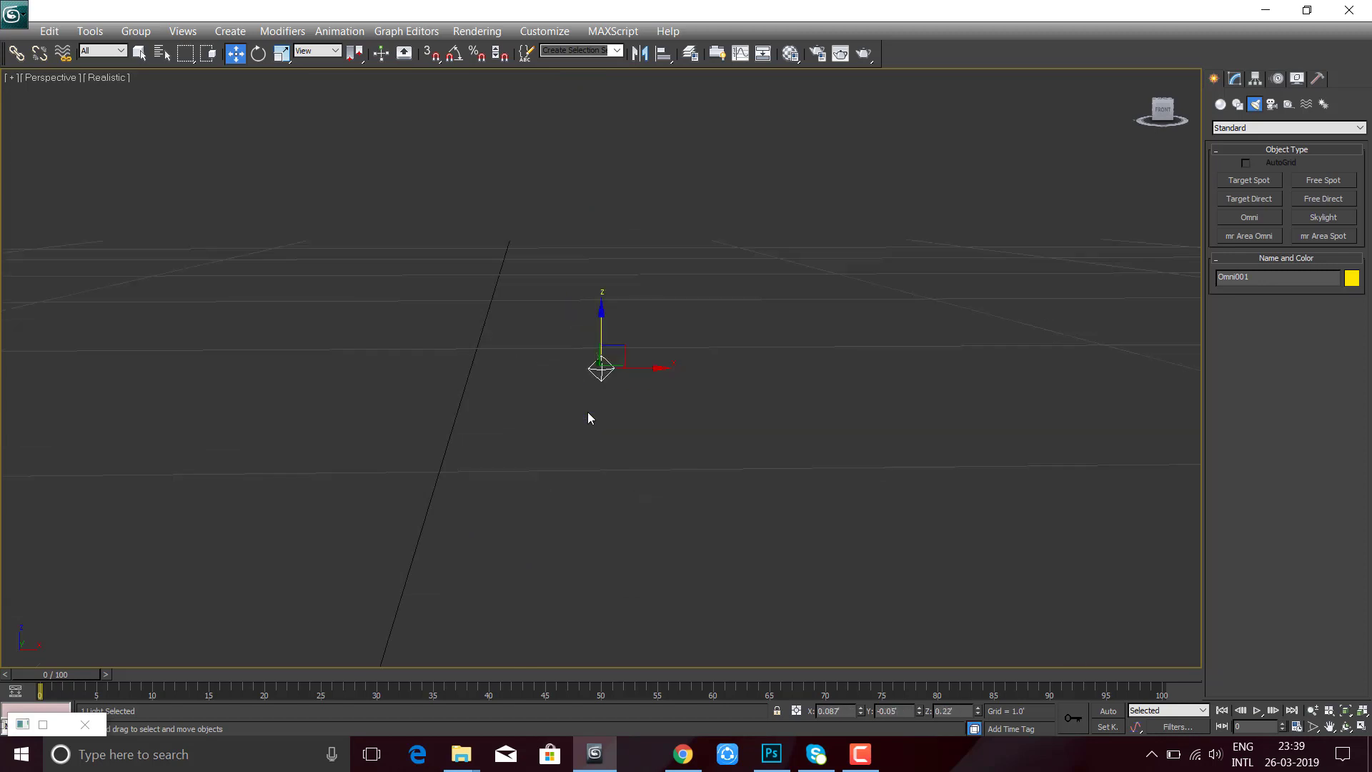
scroll(571, 426, "down", 3)
middle_click_drag(582, 414, 590, 354)
scroll(635, 549, "up", 3)
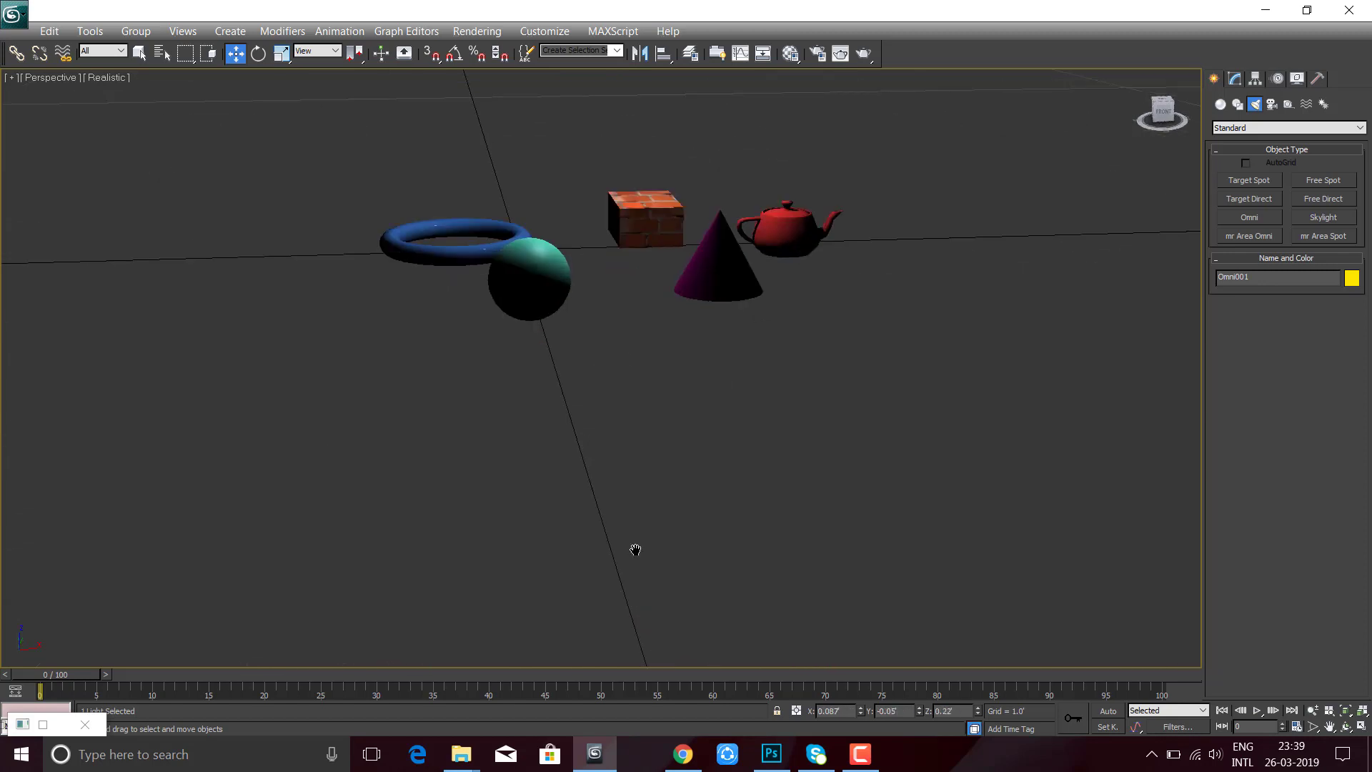
middle_click_drag(636, 549, 662, 362, "alt")
key("Delete")
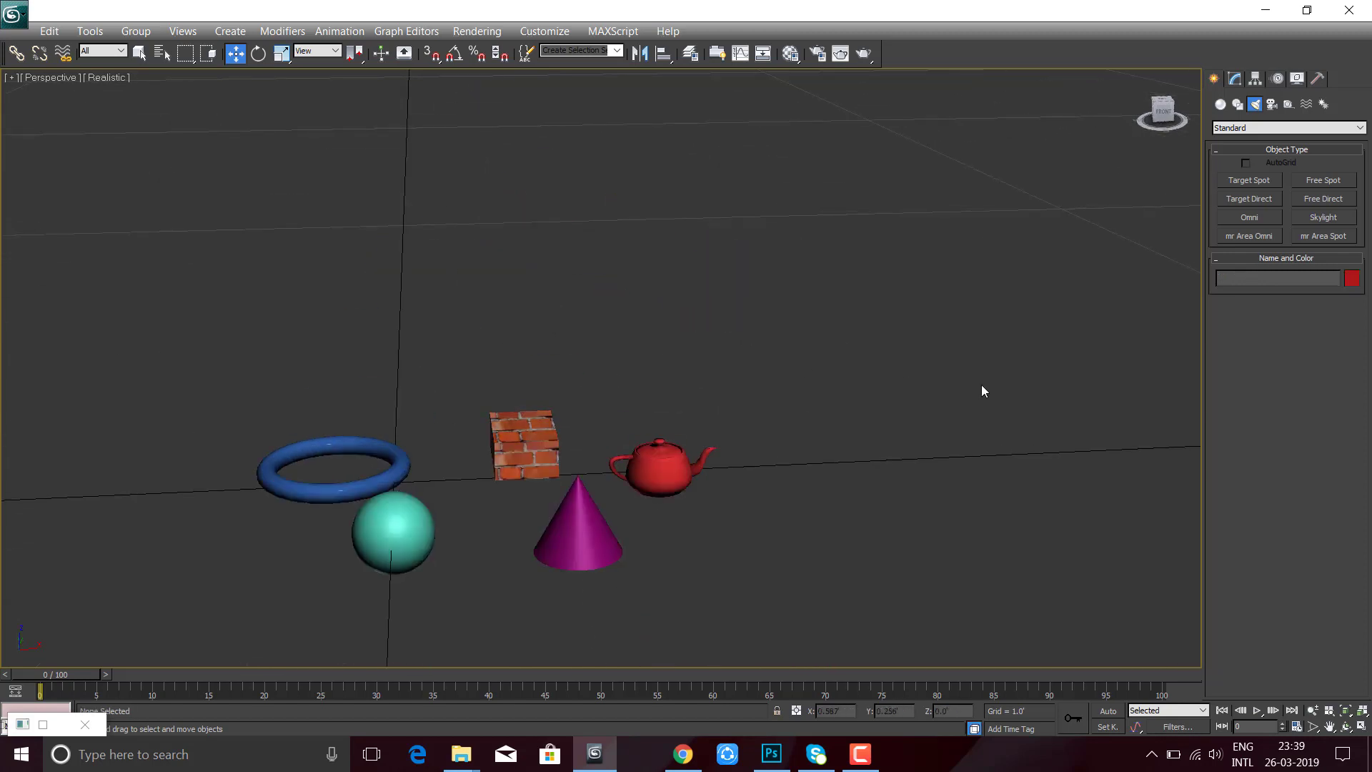
- In the Front view, create a target spotlight Spot001 high above, aimed at the scene centre
key("f")
left_click(1250, 180)
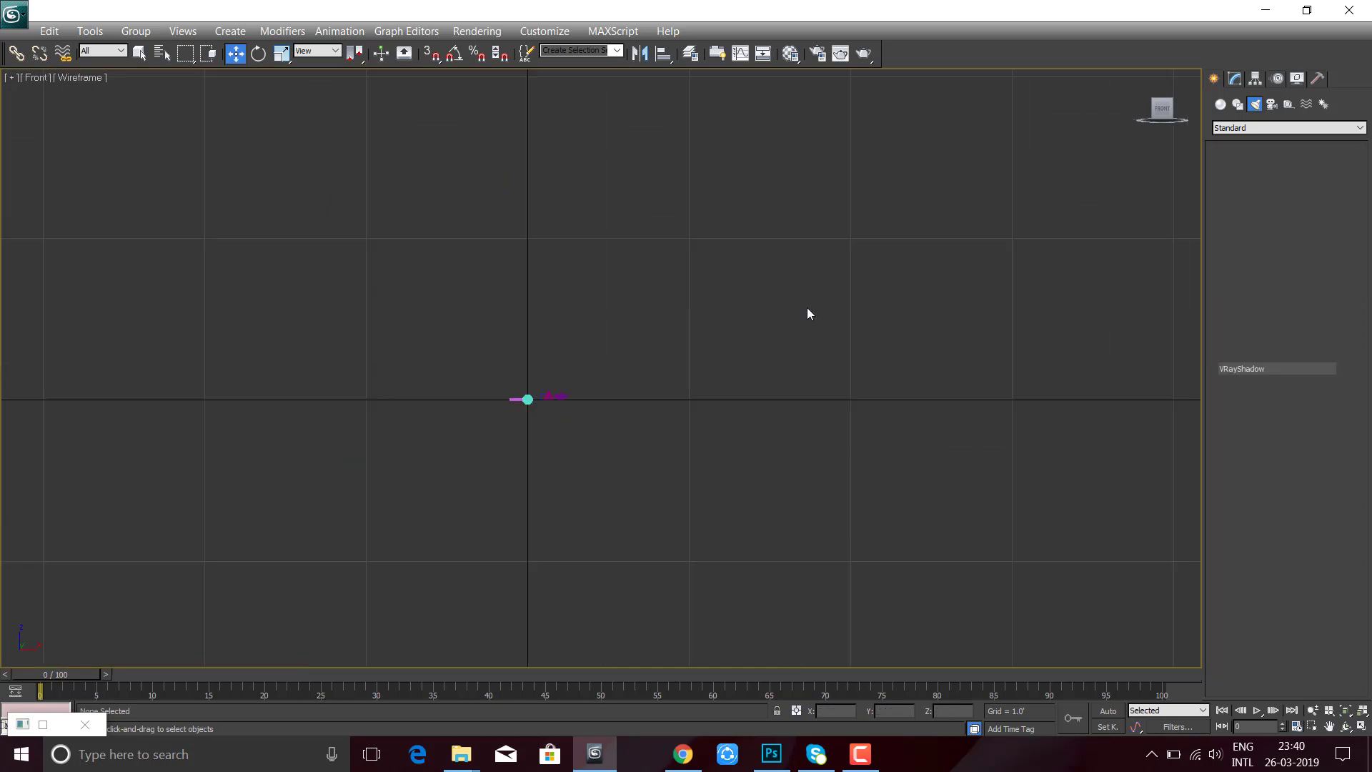
left_click_drag(910, 122, 485, 452)
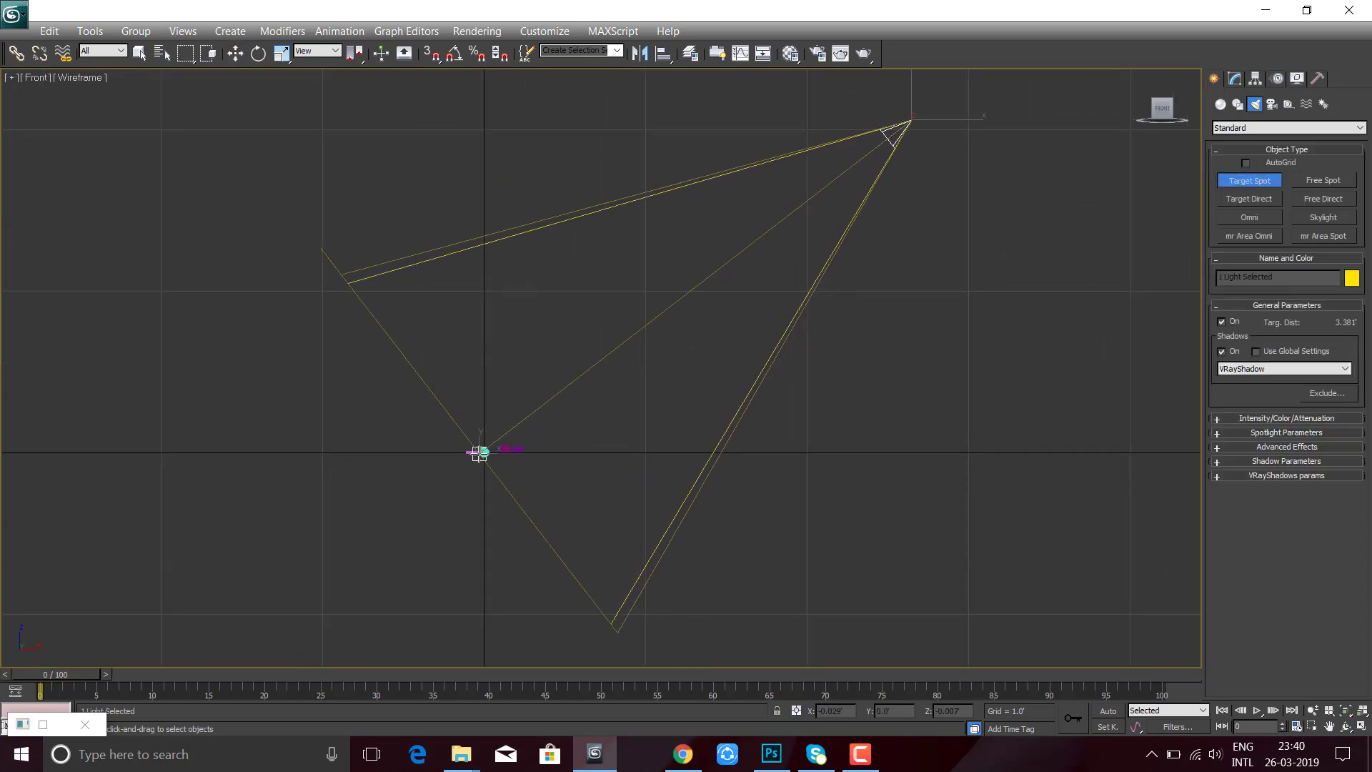
key("w")
- Restore the four-view layout and frame the whole spotlight cone over the primitives
key("alt+w")
key("alt+w")
key("z")
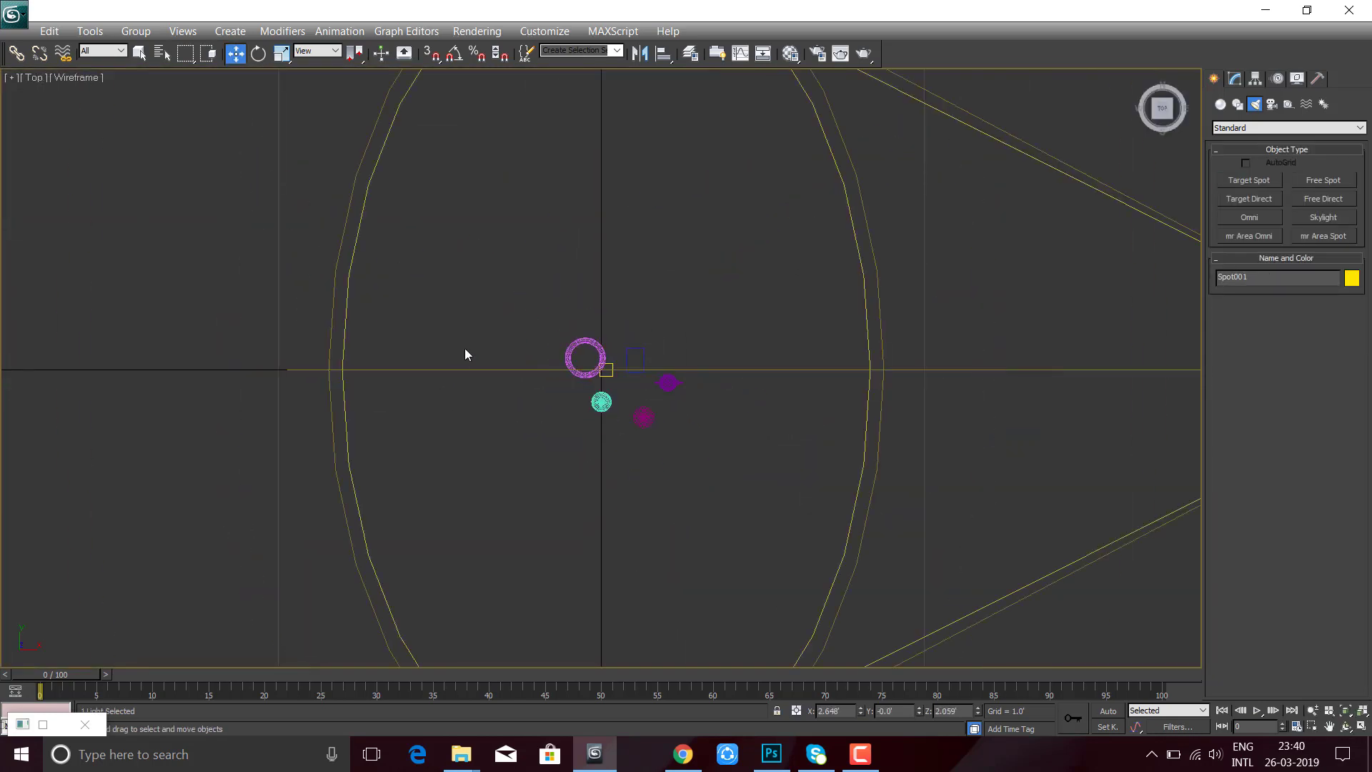
key("alt+w")
key("alt+w")
mouse_move(777, 442)
middle_mouse_down("alt")
mouse_move(711, 478)
mouse_move(620, 246)
mouse_move(439, 453)
middle_mouse_up("alt")
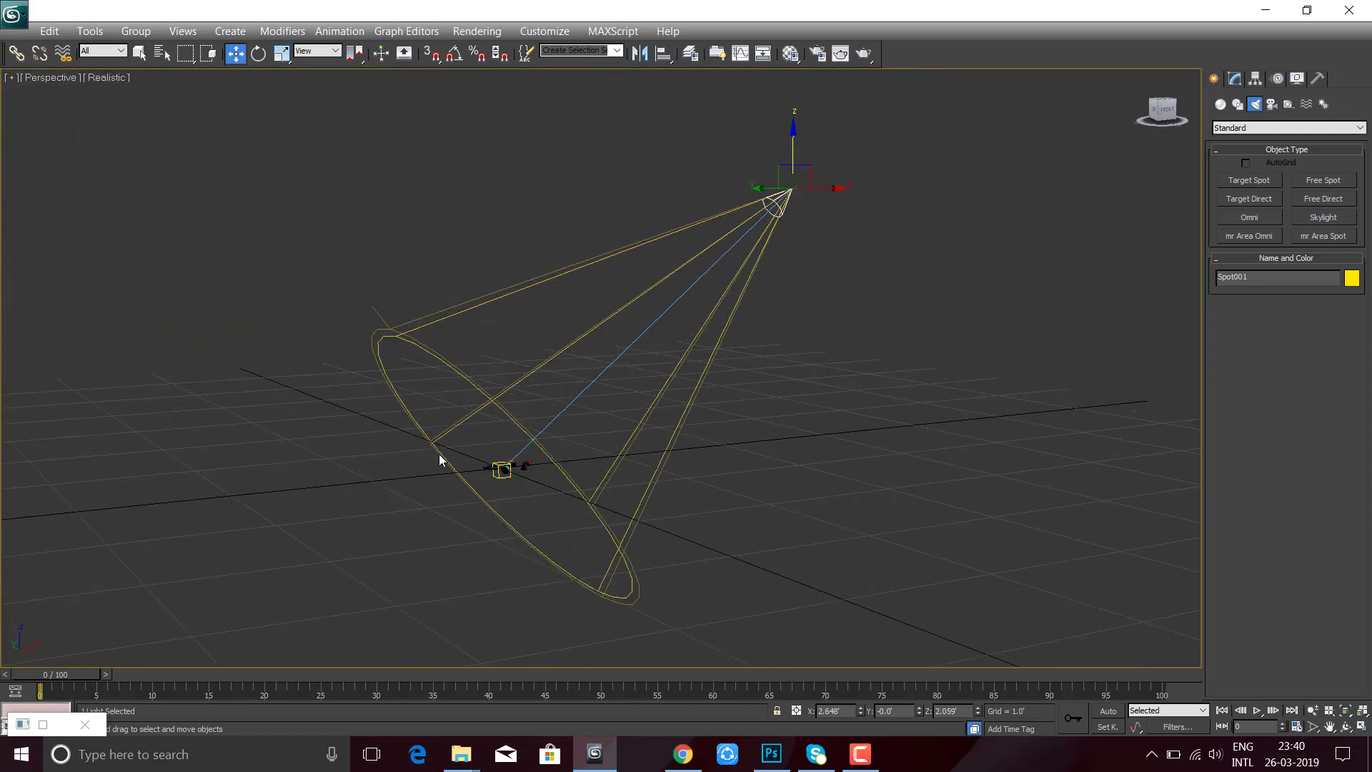
scroll(505, 504, "up", 5)
middle_click_drag(415, 499, 452, 449)
scroll(452, 449, "down", 5)
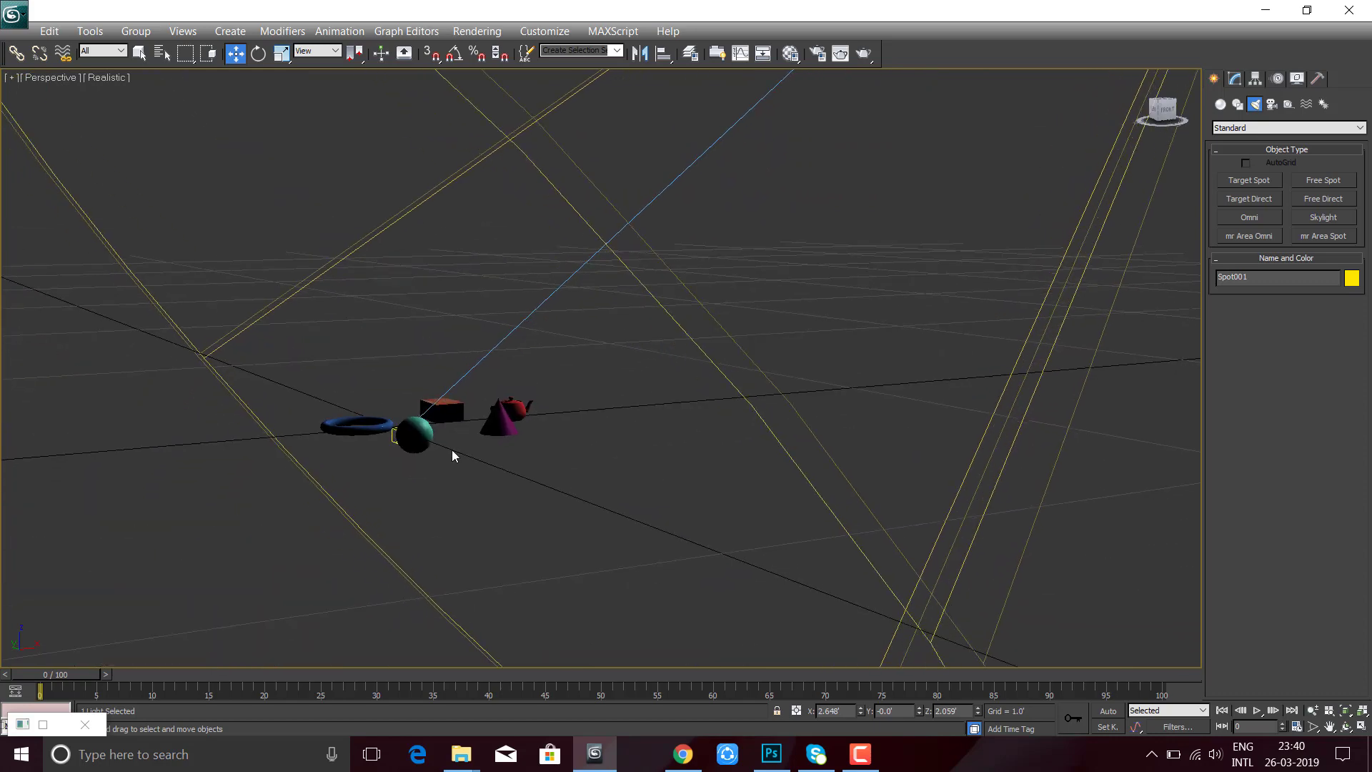
scroll(422, 439, "up", 5)
scroll(351, 513, "down", 4)
middle_click_drag(297, 536, 374, 508)
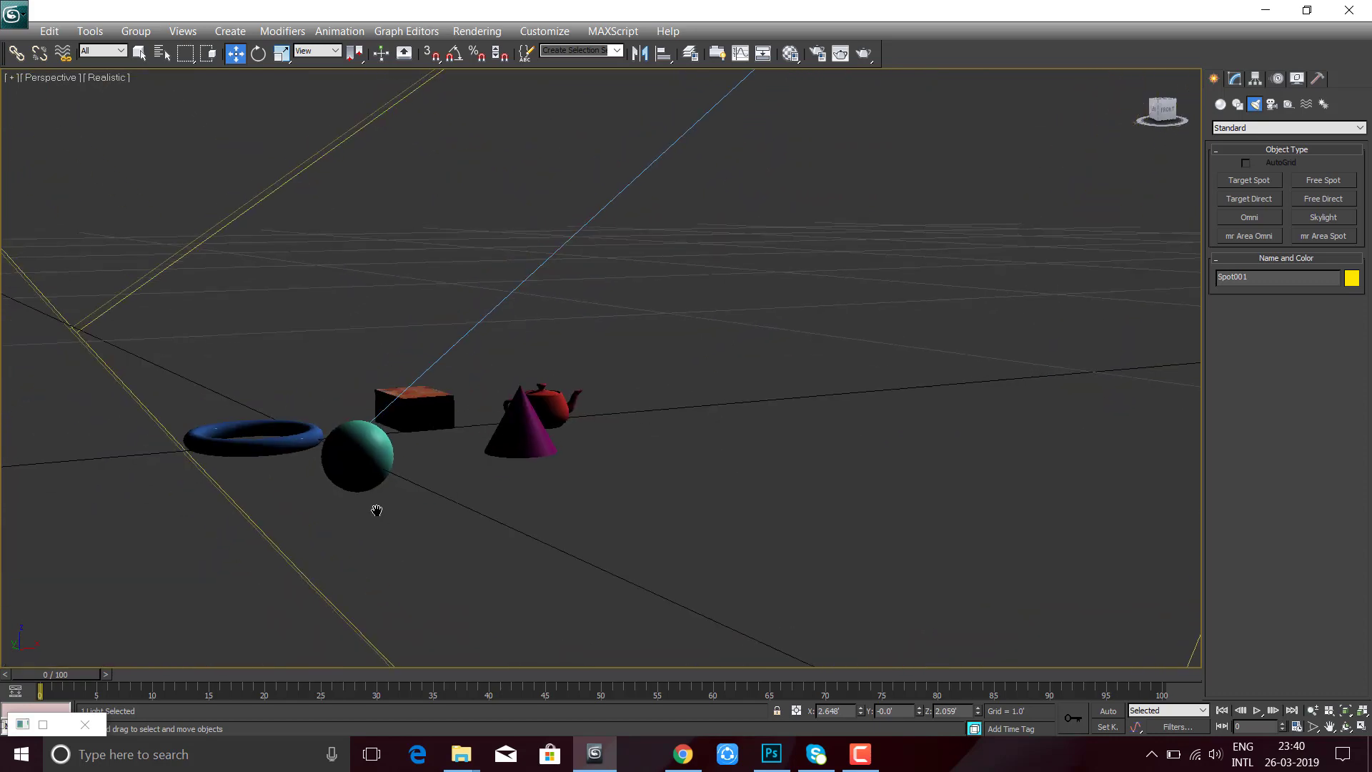
scroll(557, 468, "down", 5)
middle_click_drag(558, 454, 549, 420)
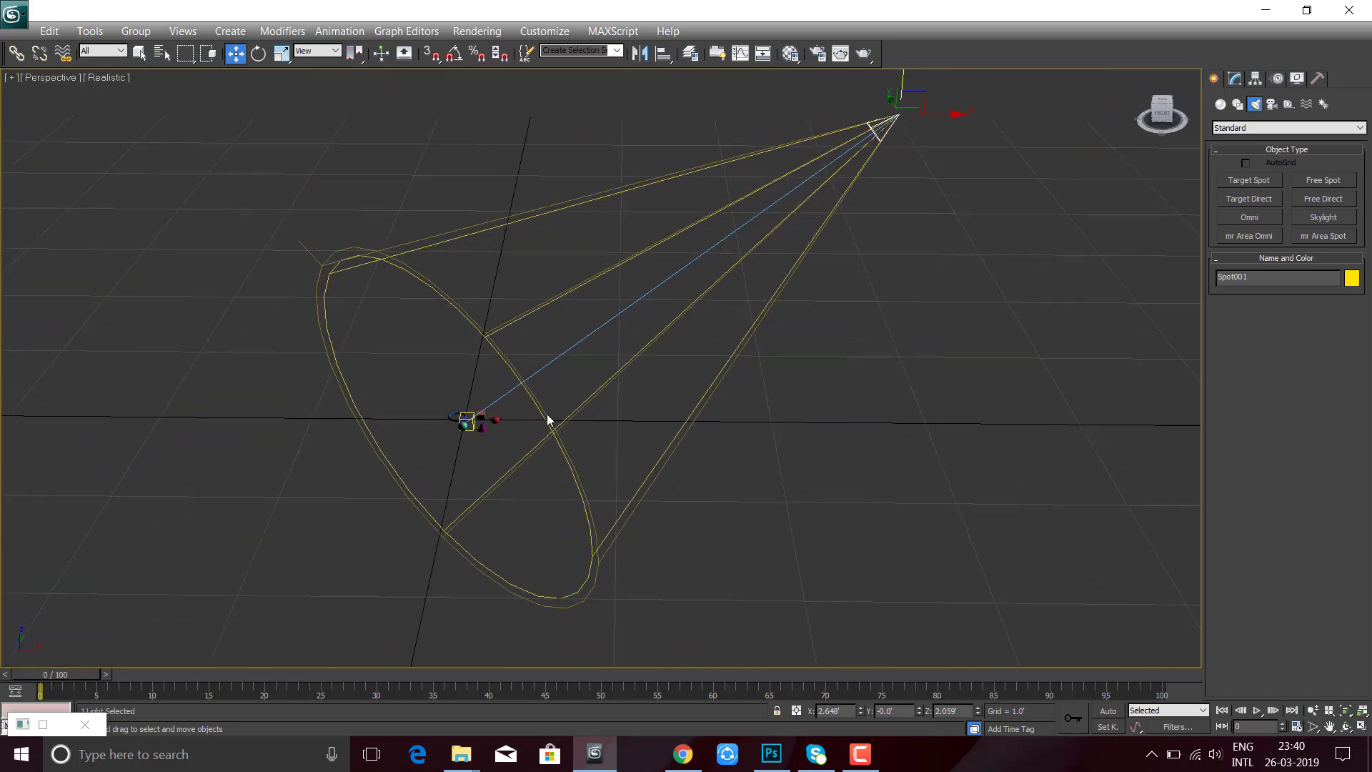
left_click(1235, 78)
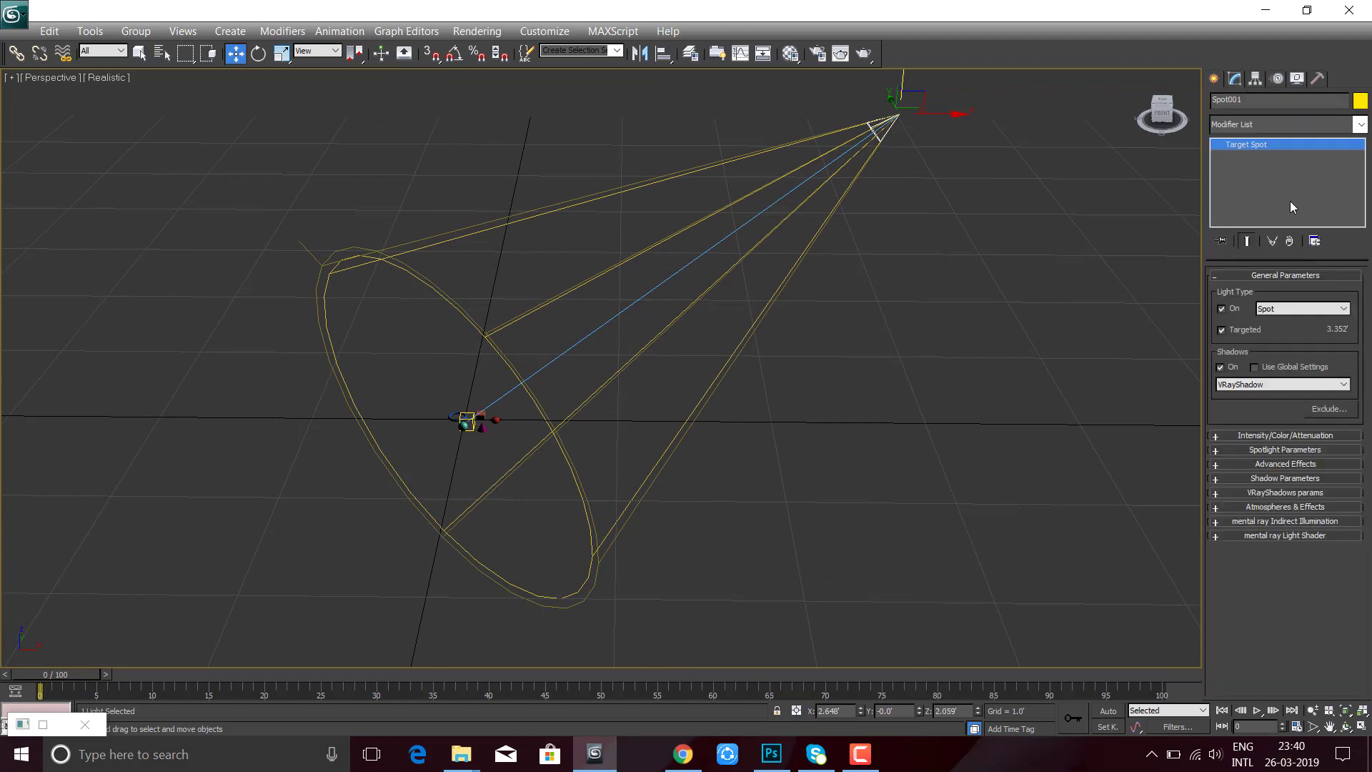
- In Spot001's Intensity/Color/Attenuation settings, extend the near attenuation end and shorten the far attenuation
left_click(1280, 436)
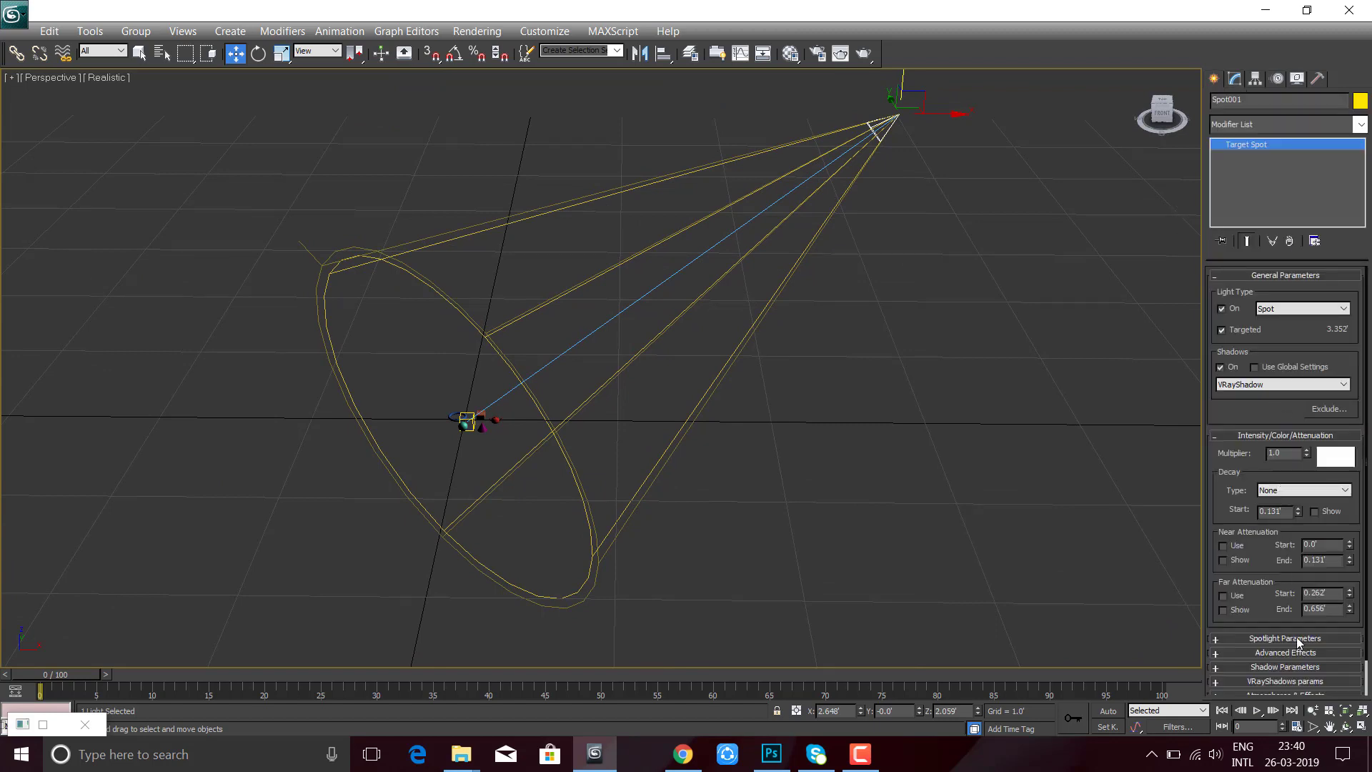
left_click(1285, 454)
left_click_drag(1265, 553, 1271, 512)
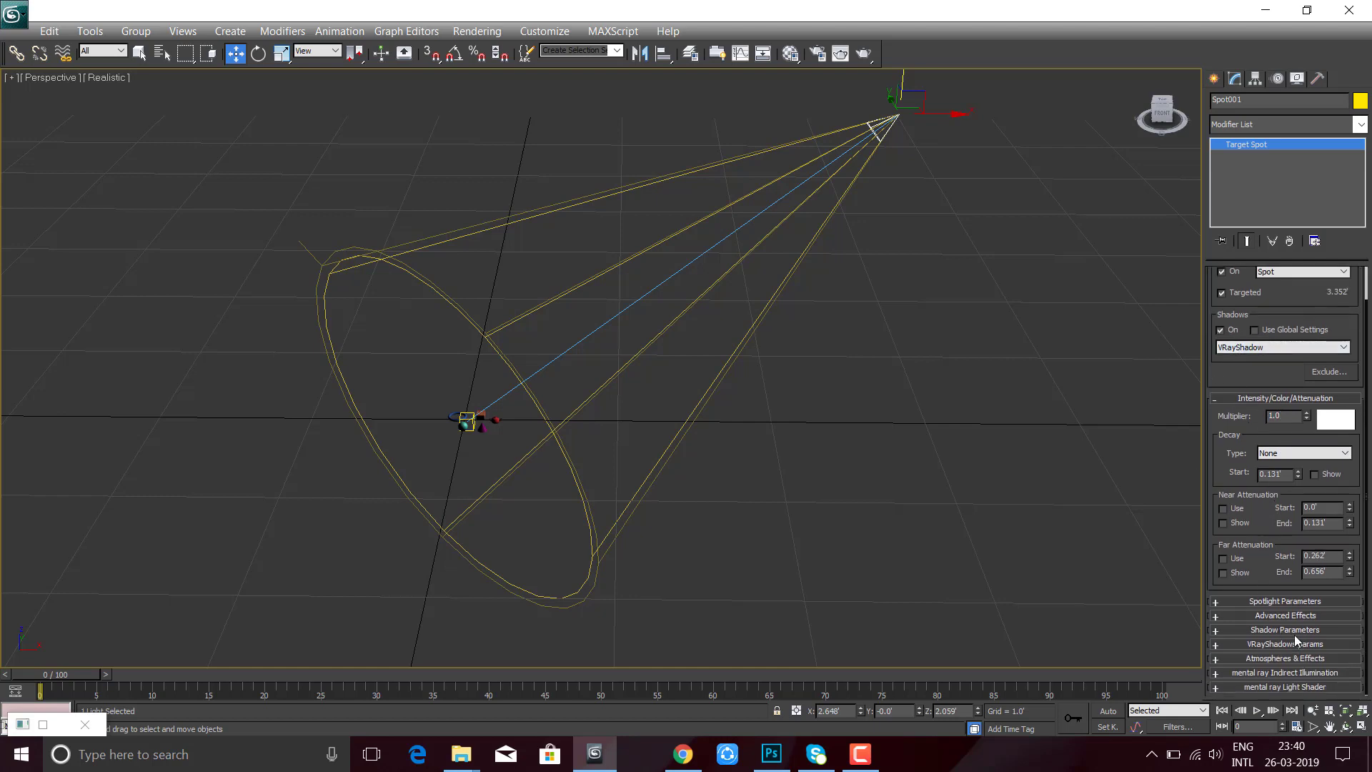
scroll(1298, 592, "up", 2)
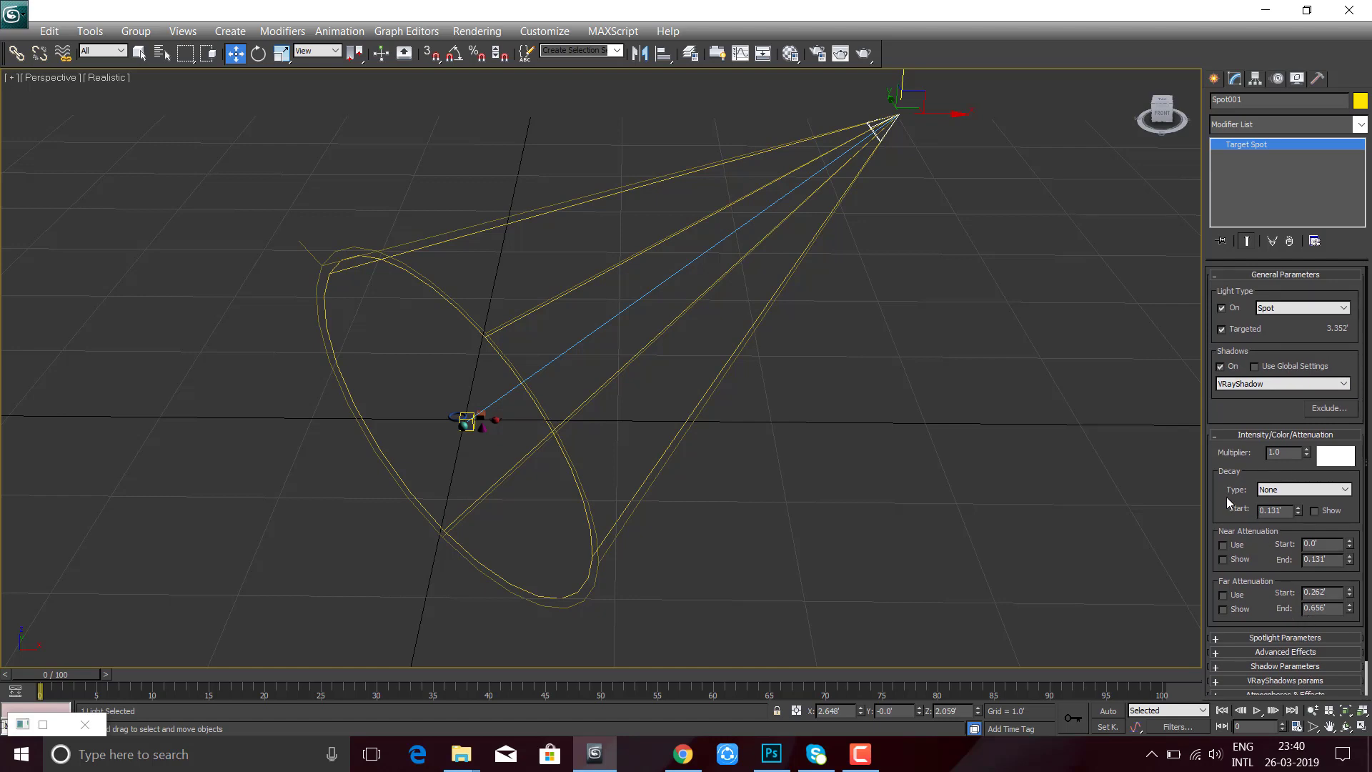
scroll(1227, 502, "down", 2)
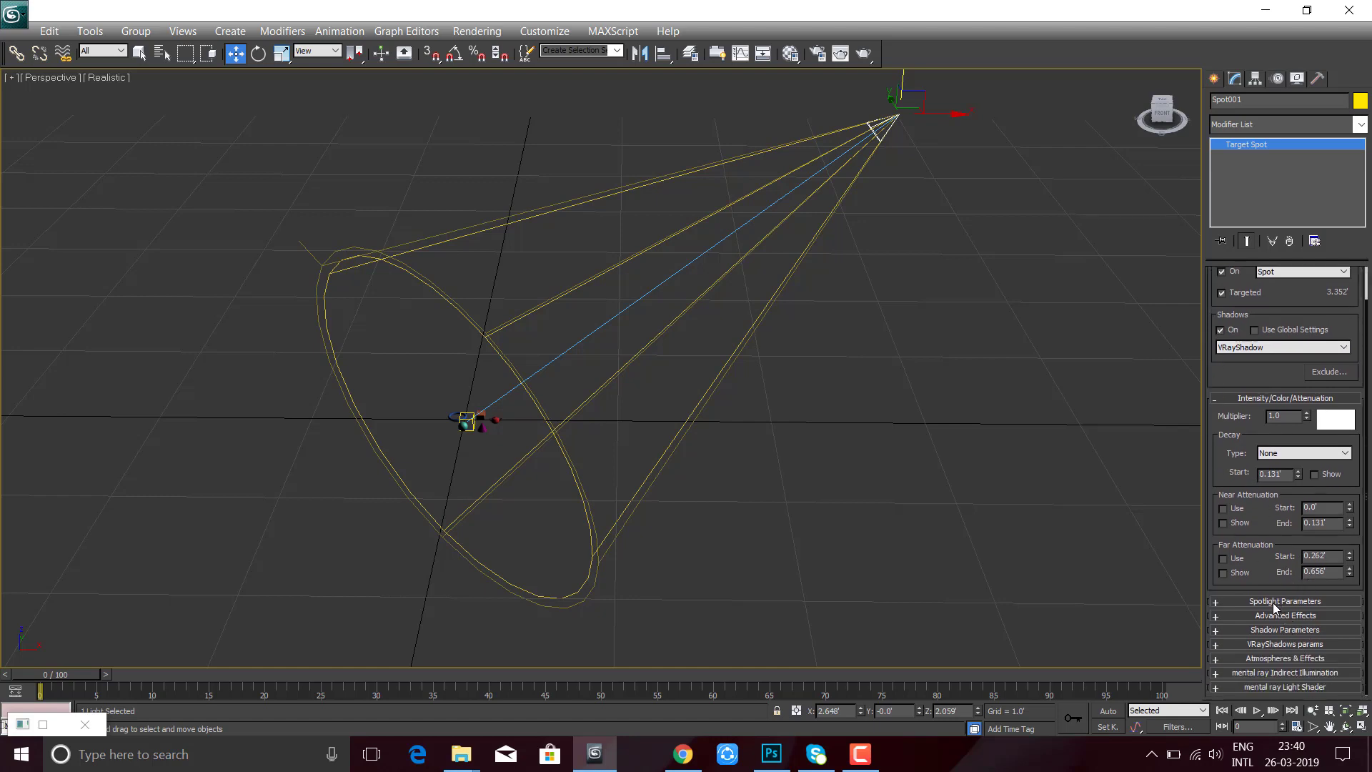
left_click(1279, 616)
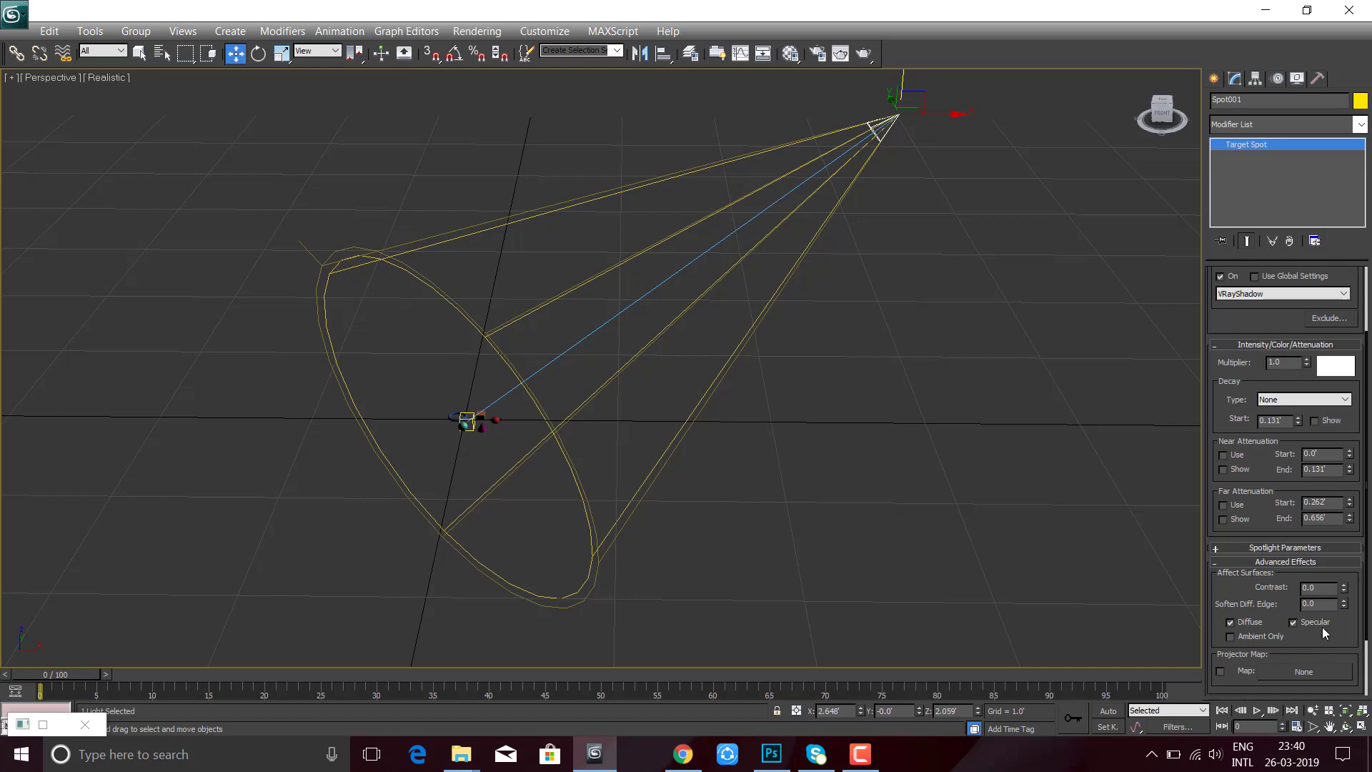
scroll(1322, 628, "down", 3)
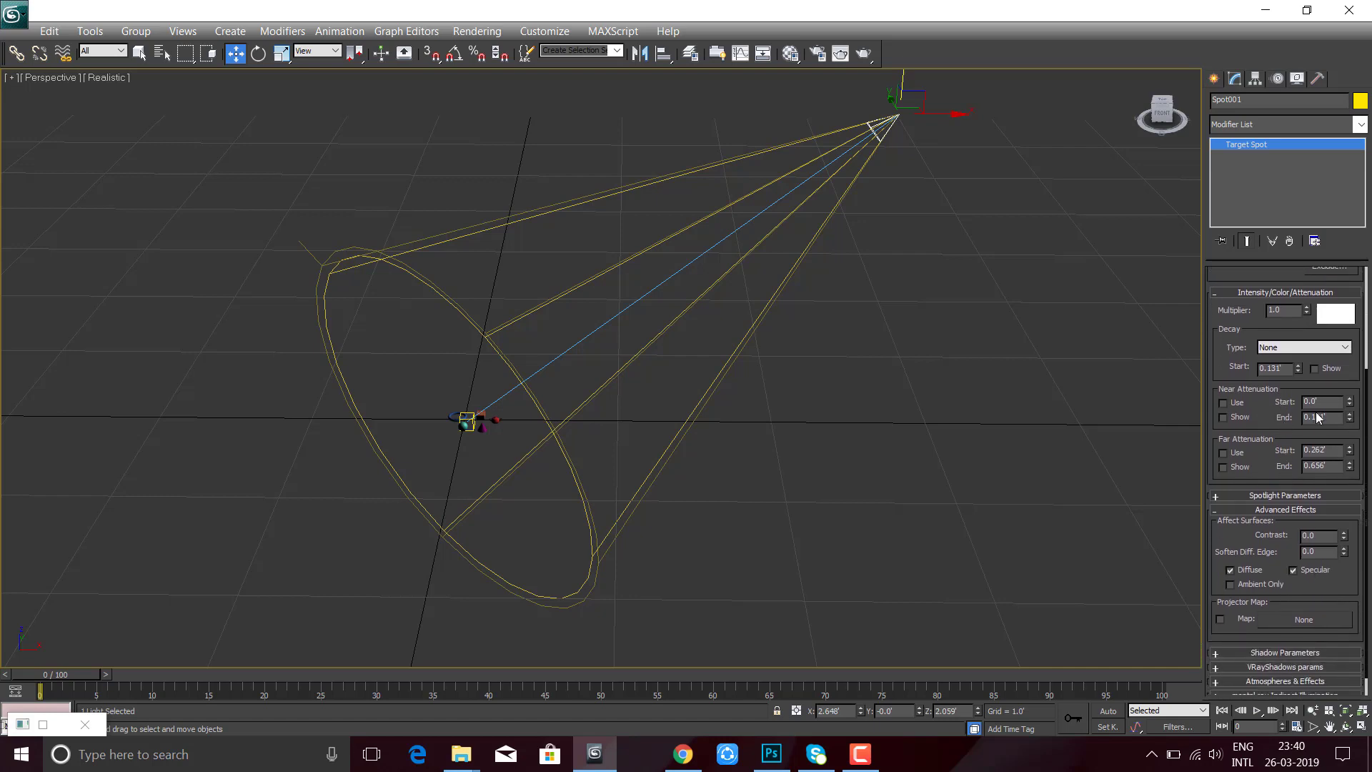
left_click_drag(1351, 424, 1347, 422)
scroll(1351, 479, "up", 3)
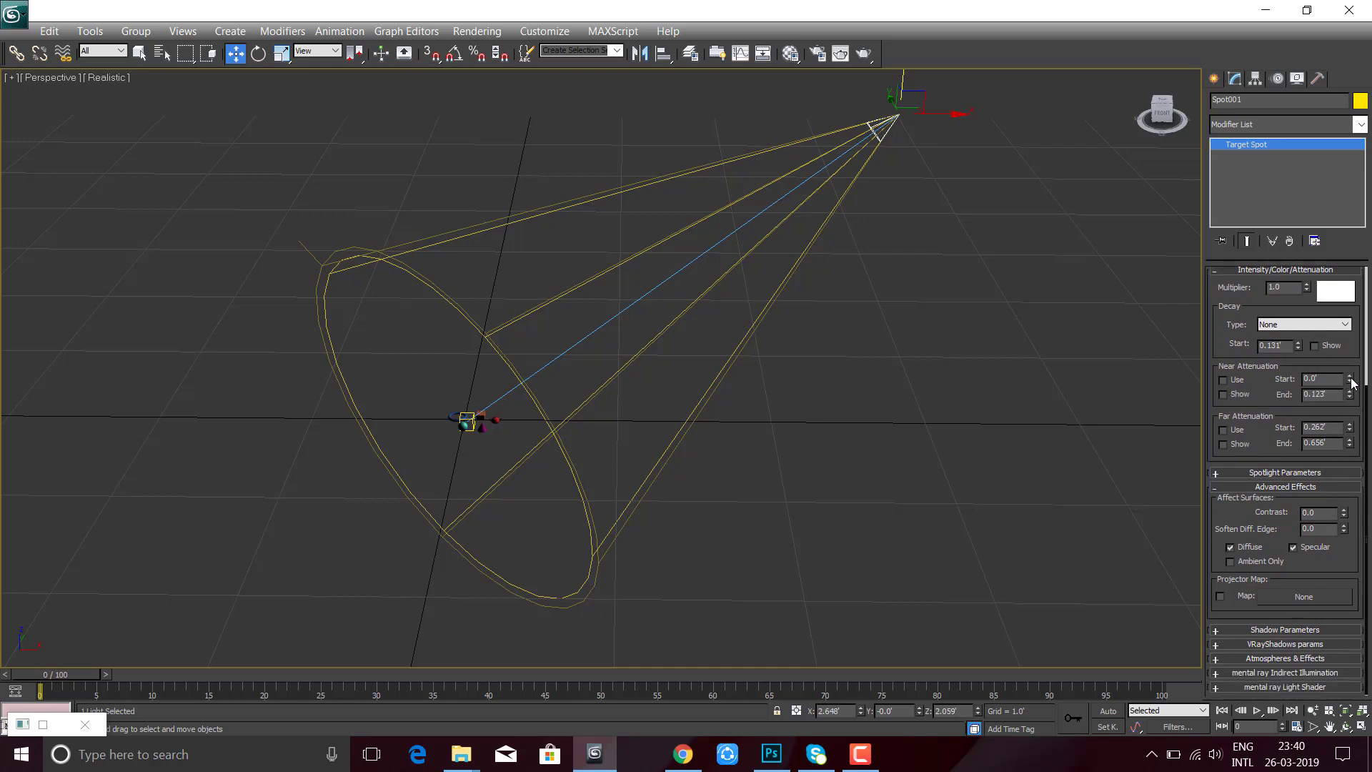
left_click_drag(1351, 516, 1351, 493)
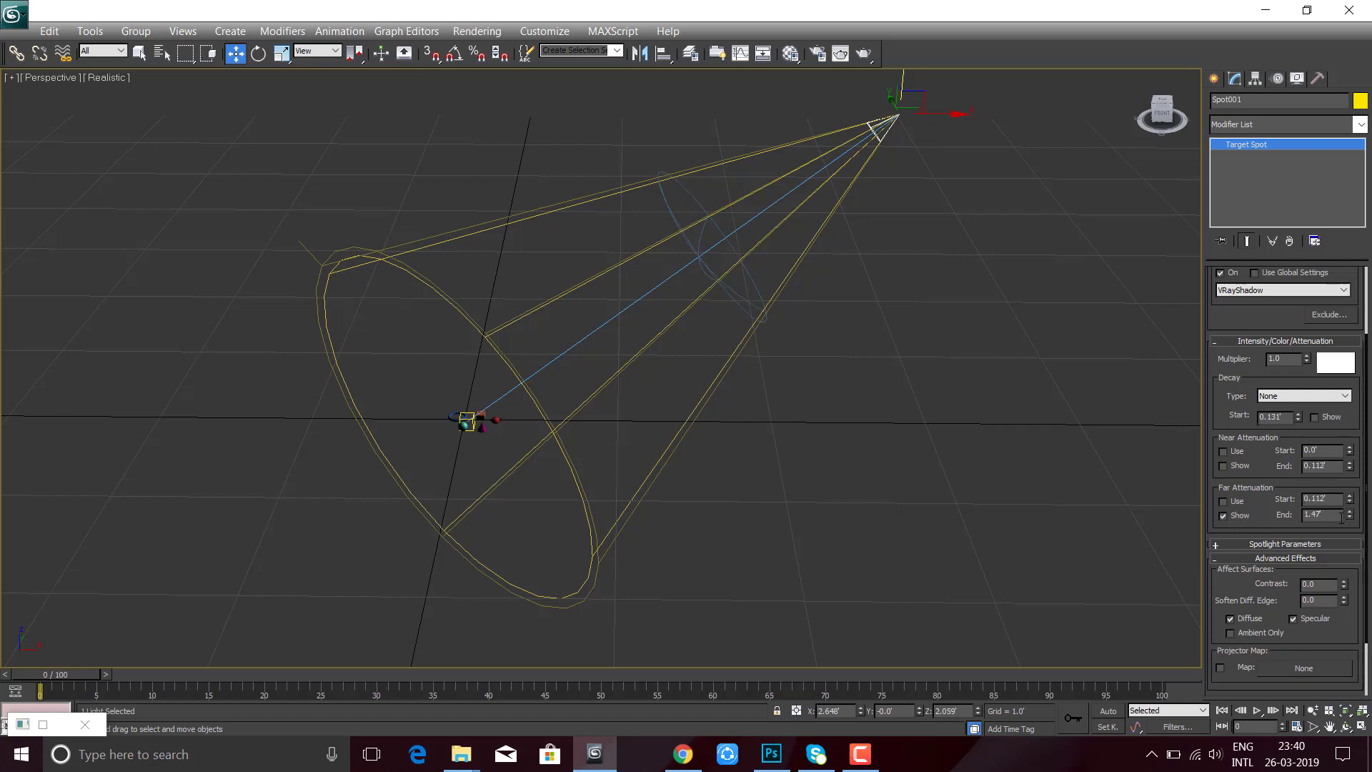
mouse_move(1352, 516)
left_mouse_down()
mouse_move(1353, 488)
mouse_move(1354, 523)
left_mouse_up()
- Create a target camera, Camera001, aimed at the scene and check its view
left_click(896, 353)
left_click(1214, 79)
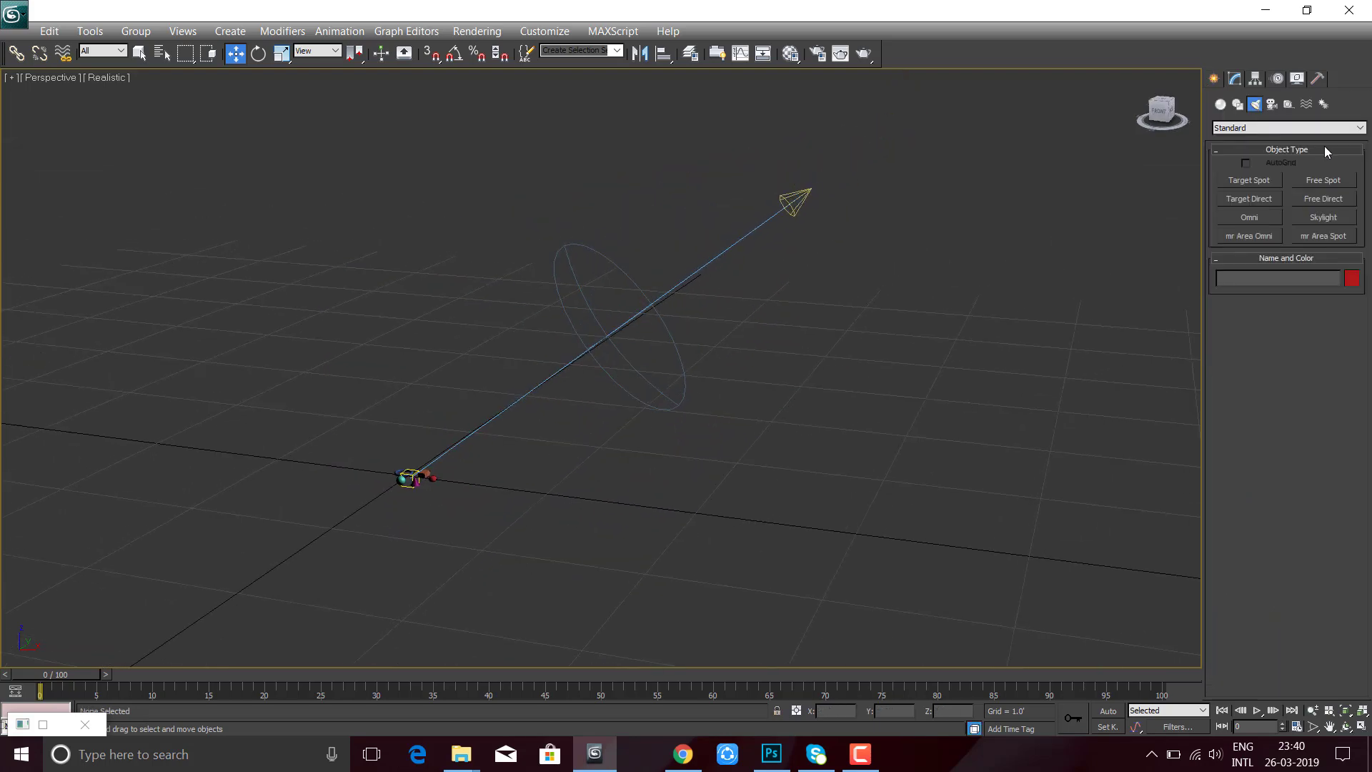
left_click(1273, 104)
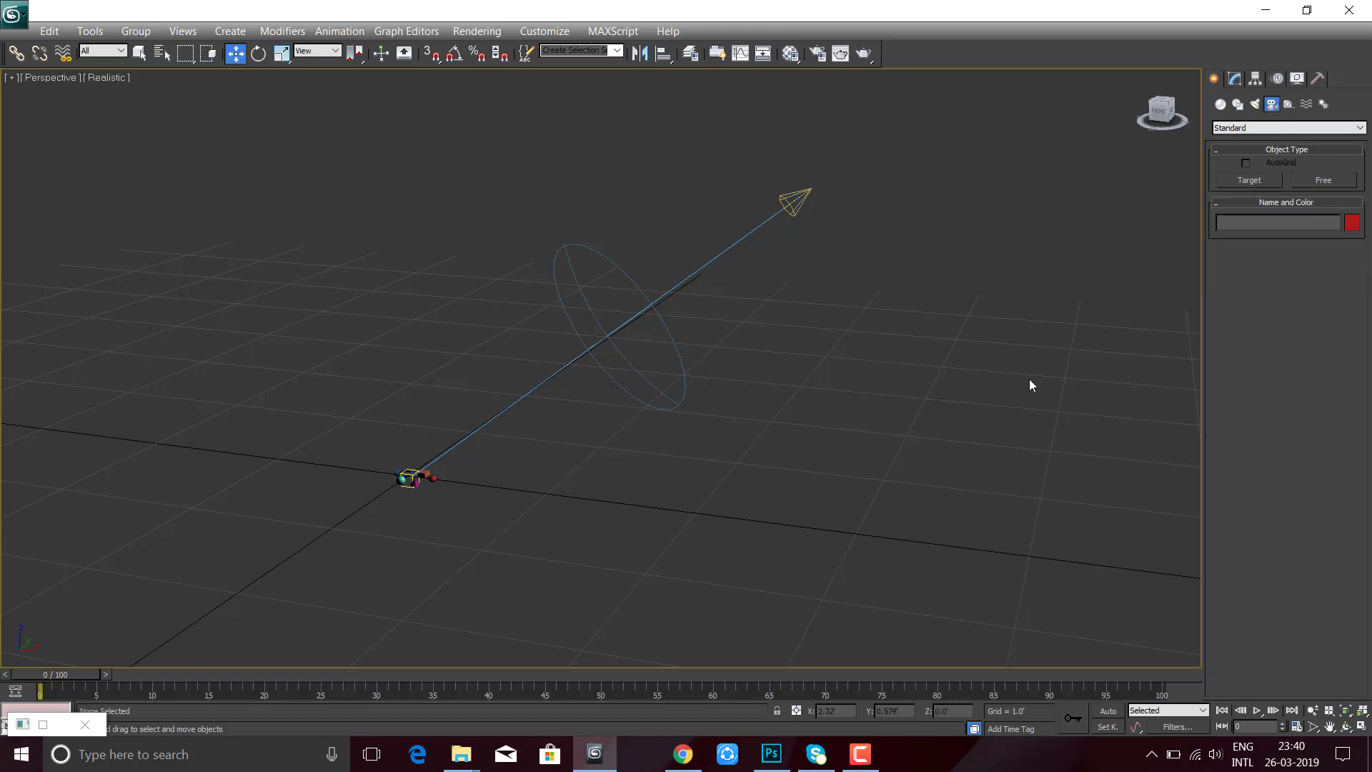
middle_click_drag(687, 407, 779, 361)
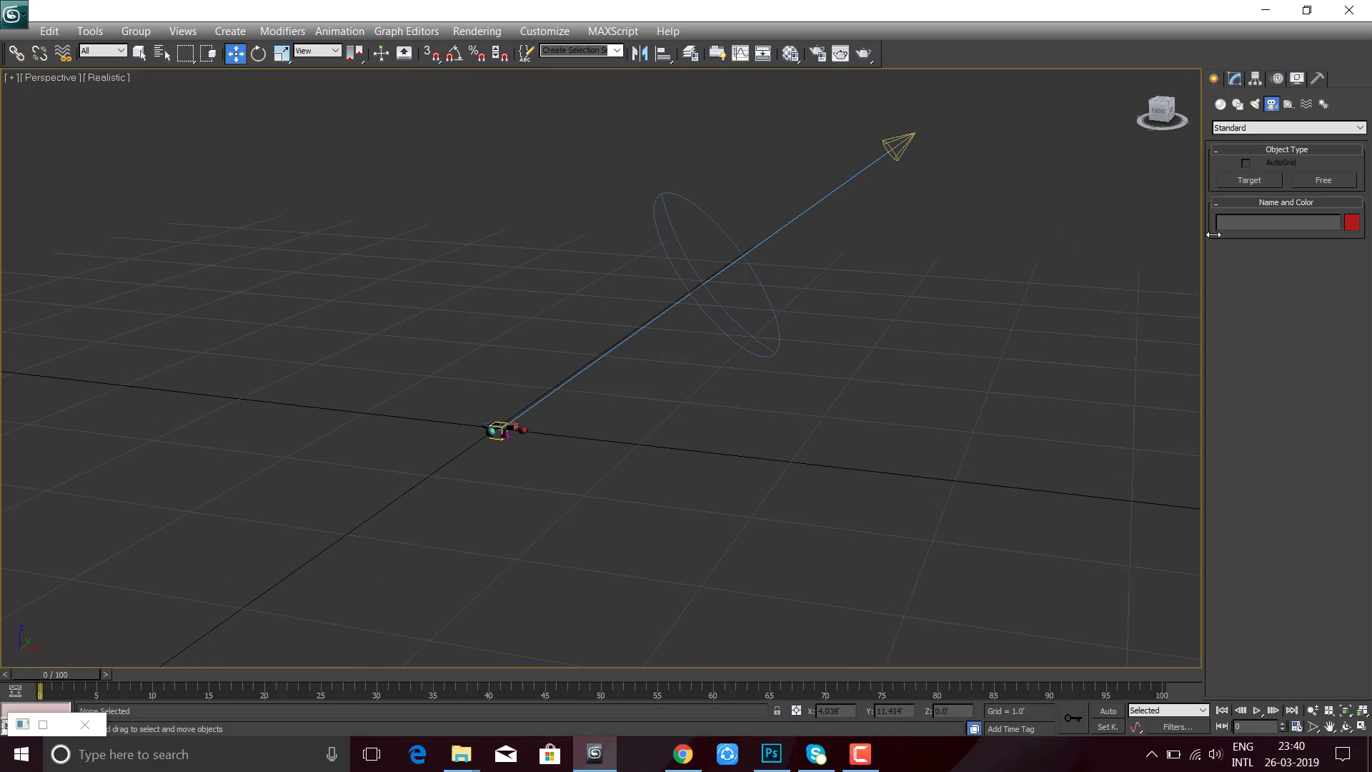
left_click(1250, 180)
left_click_drag(1035, 426, 784, 434)
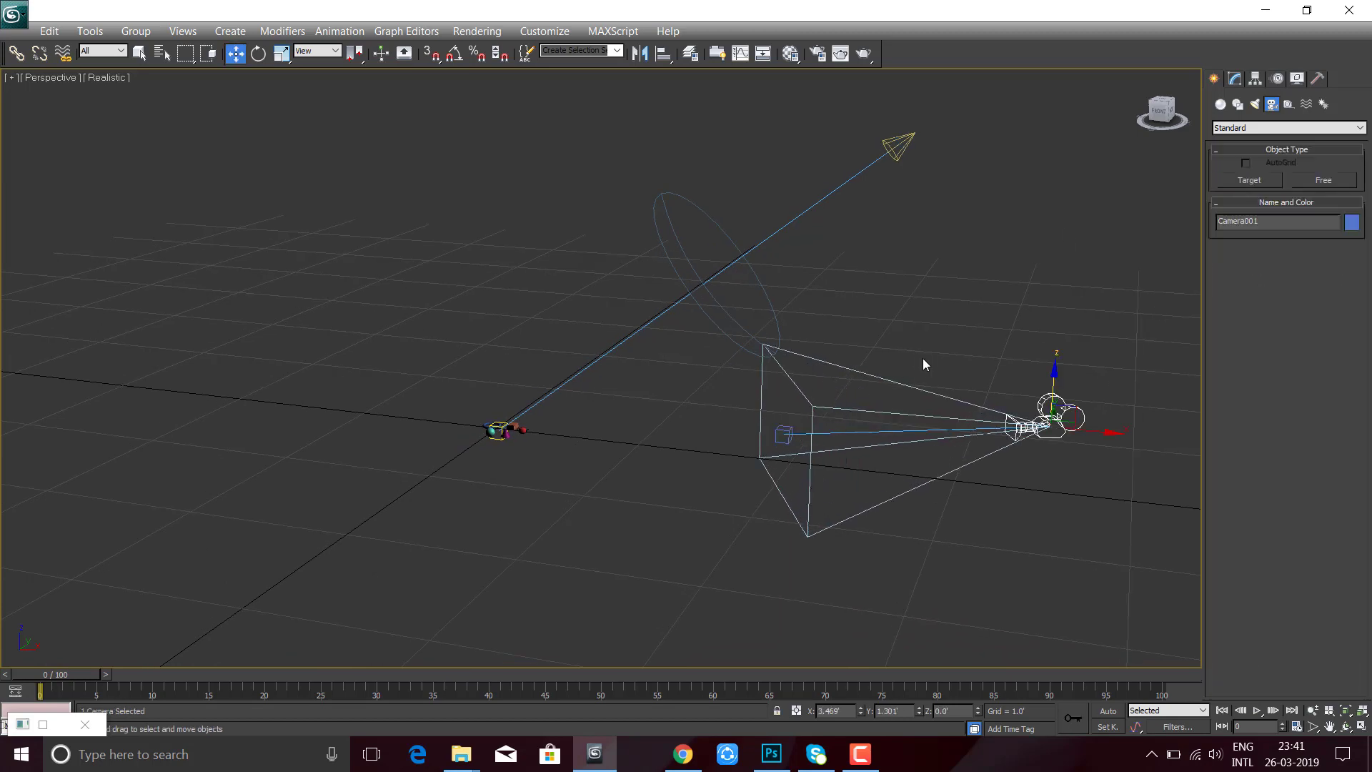
key("c")
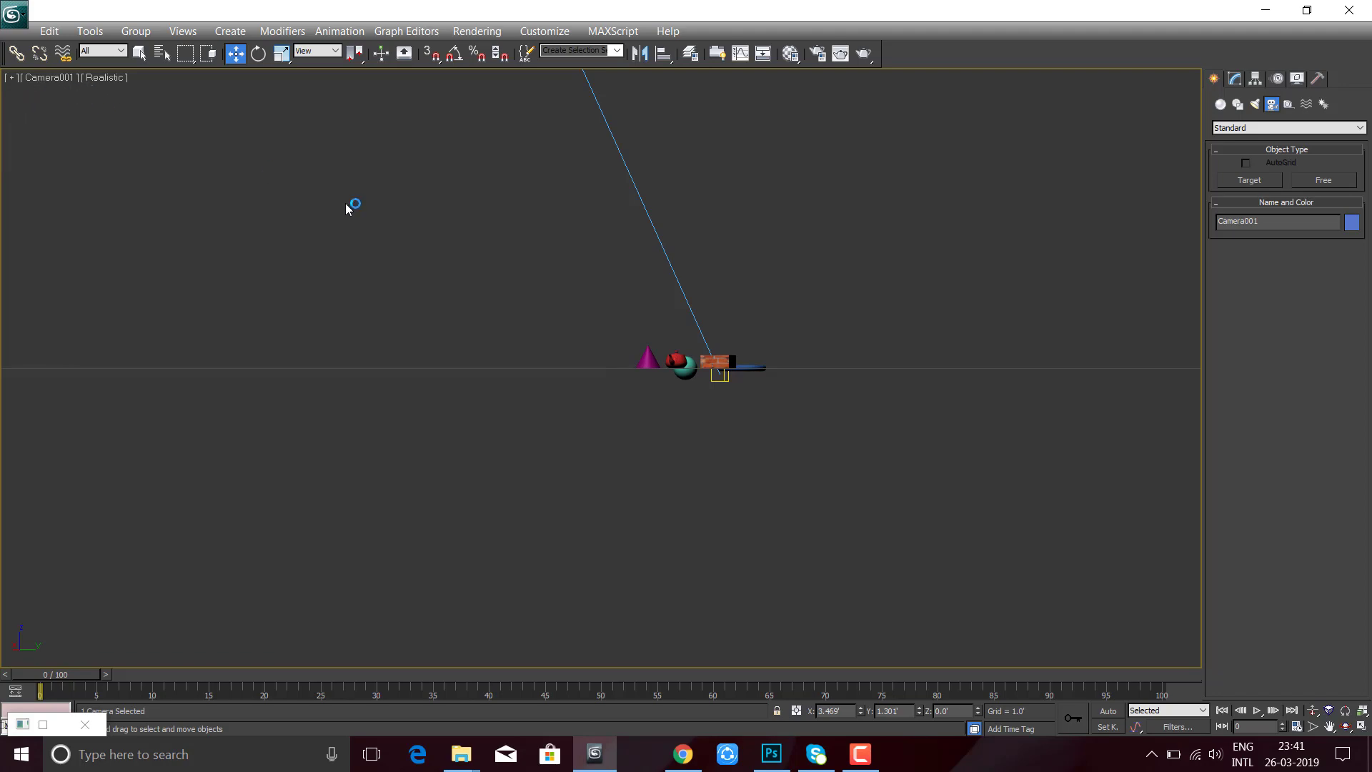
key("p")
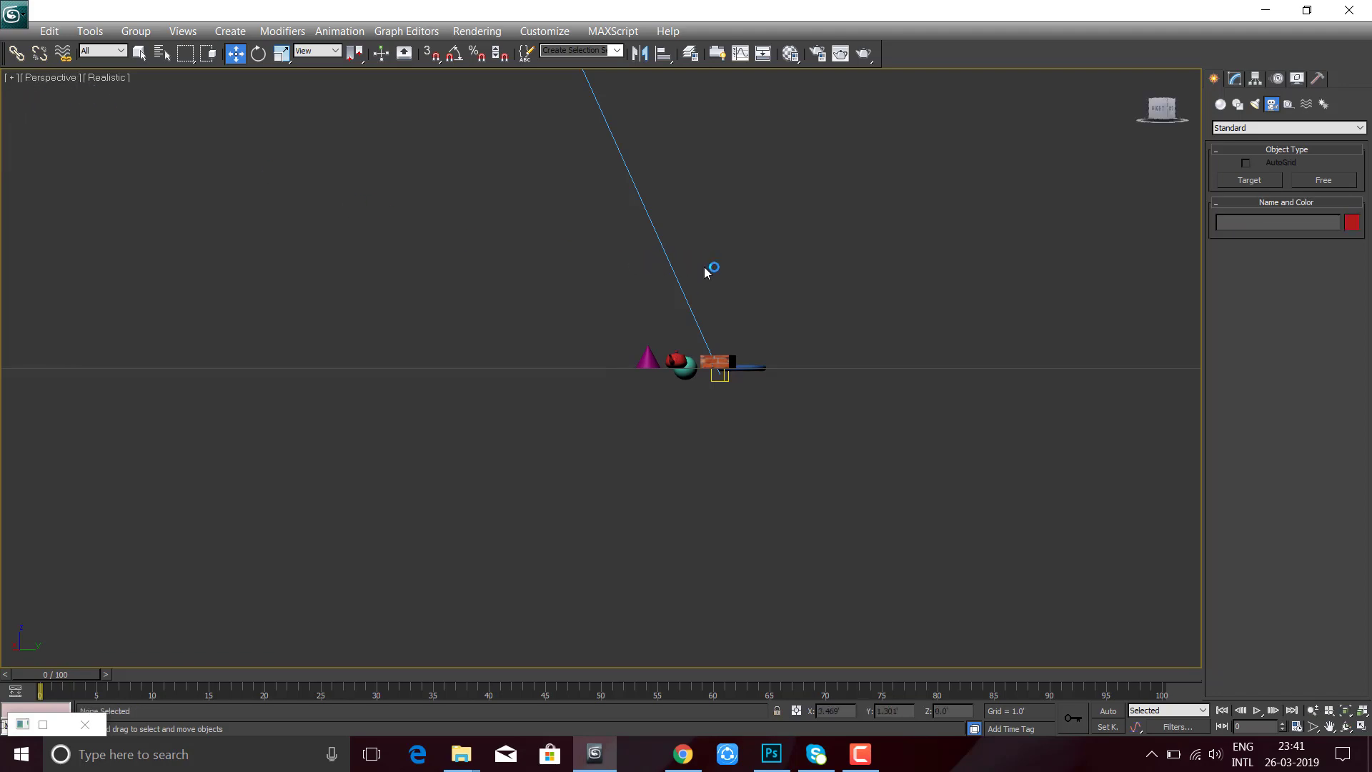
- Frame the five primitives from the front in Perspective and match Camera001 to that view
middle_click_drag(625, 374, 802, 303, "alt")
scroll(851, 380, "down", 3)
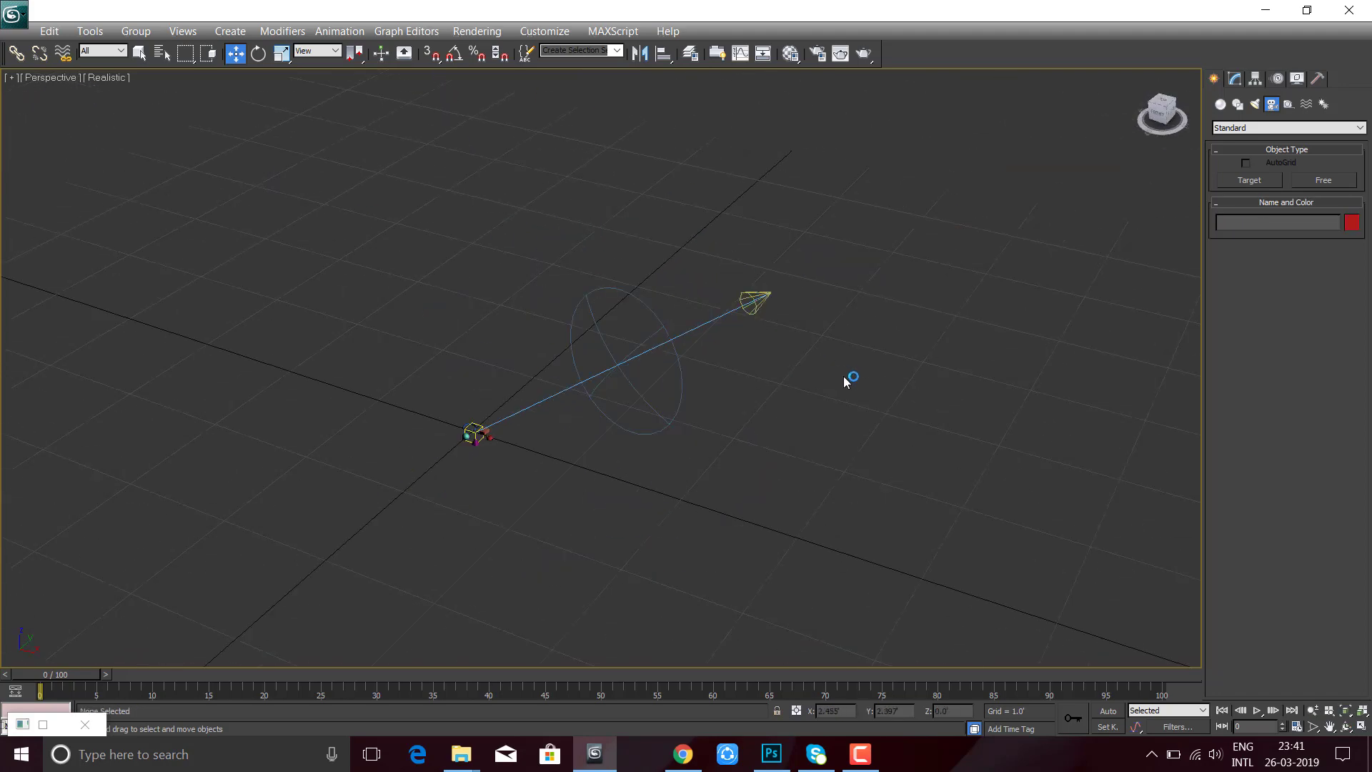
scroll(447, 478, "up", 3)
scroll(290, 466, "up", 10)
scroll(289, 466, "down", 10)
middle_click_drag(175, 365, 439, 165)
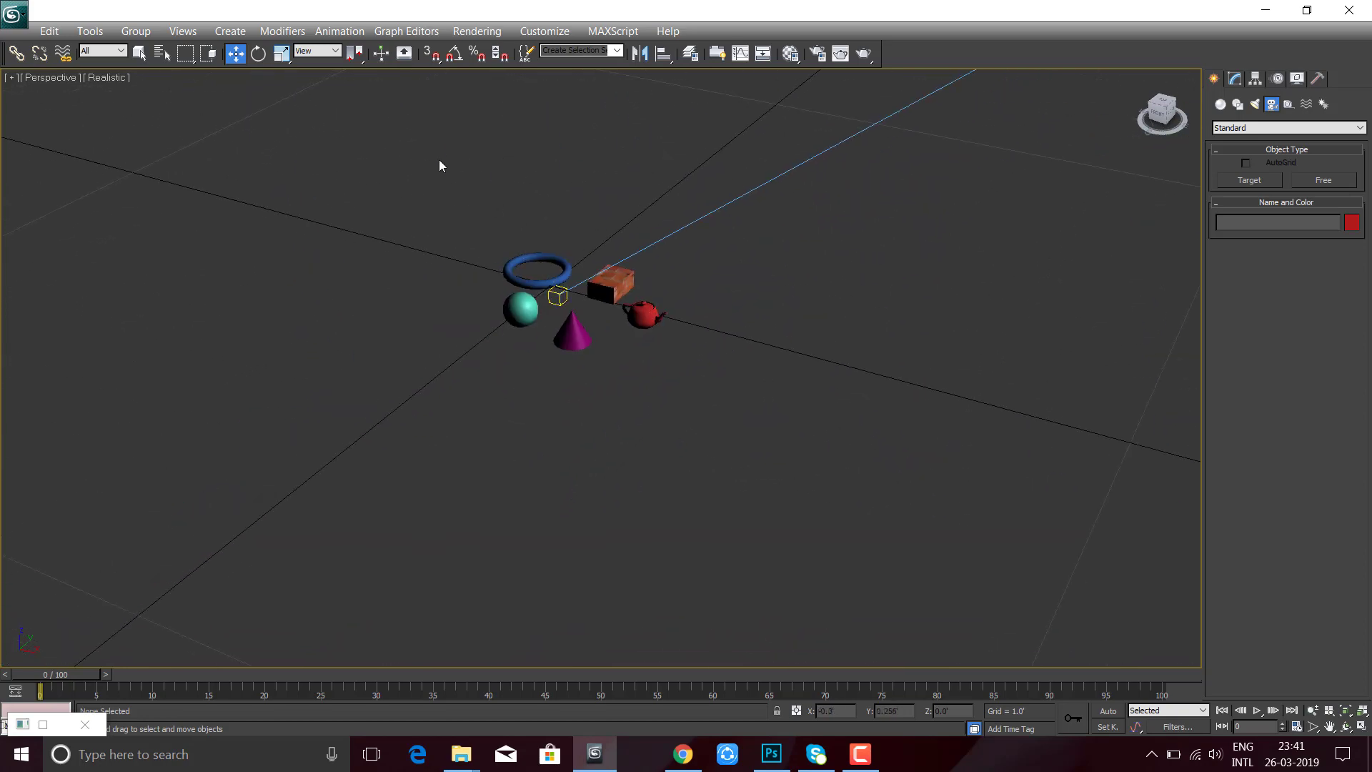
left_click_drag(654, 464, 655, 464)
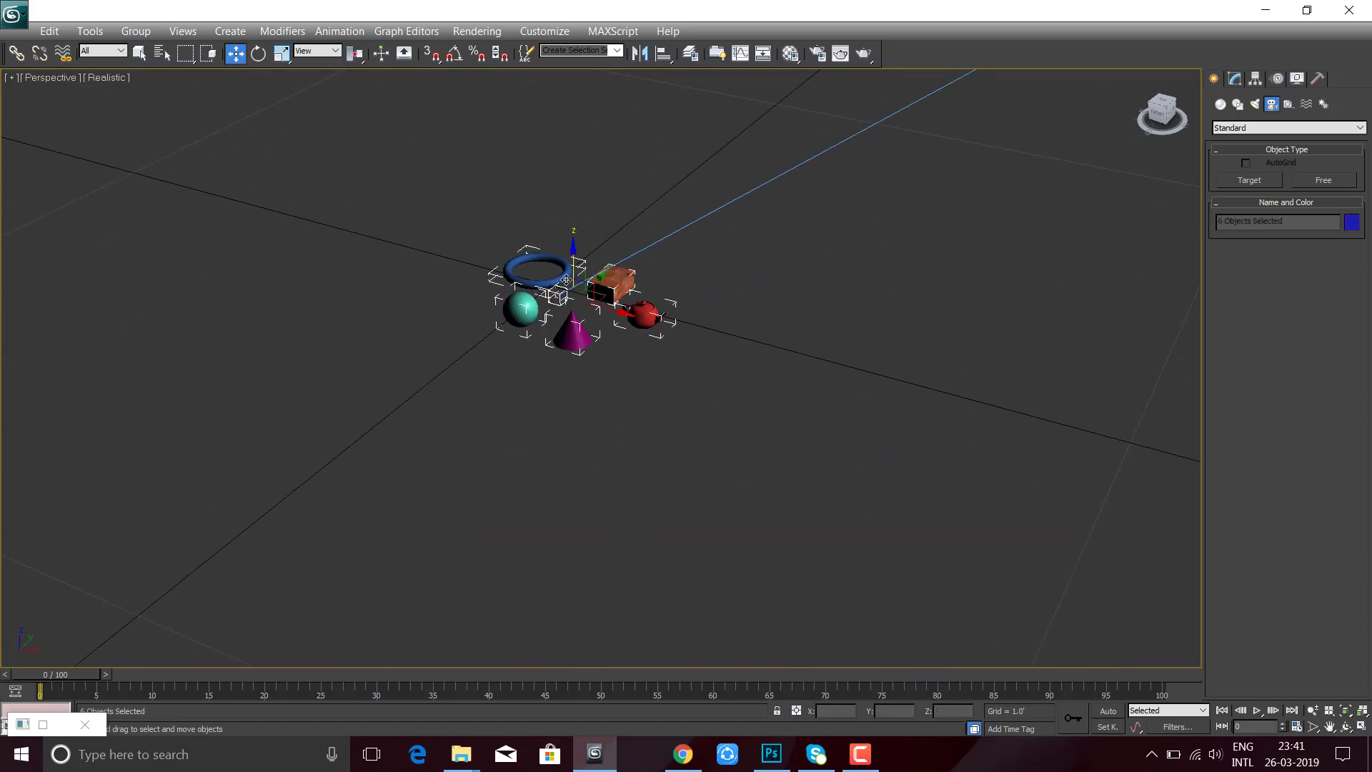
key("z")
mouse_move(727, 349)
middle_mouse_down("alt")
mouse_move(726, 397)
mouse_move(820, 425)
mouse_move(800, 407)
middle_mouse_up("alt")
middle_click_drag(705, 422, 693, 398, "alt")
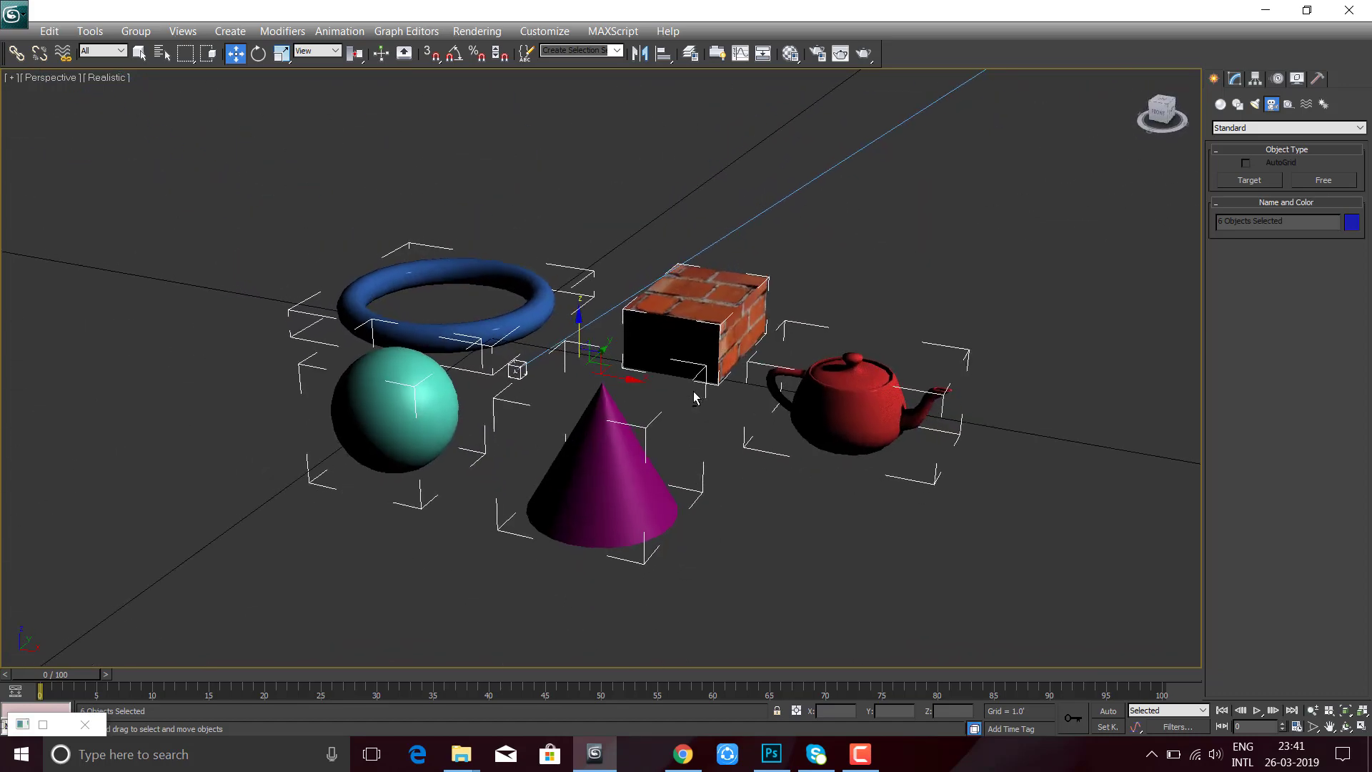
left_click(771, 393)
middle_click_drag(803, 435, 800, 407)
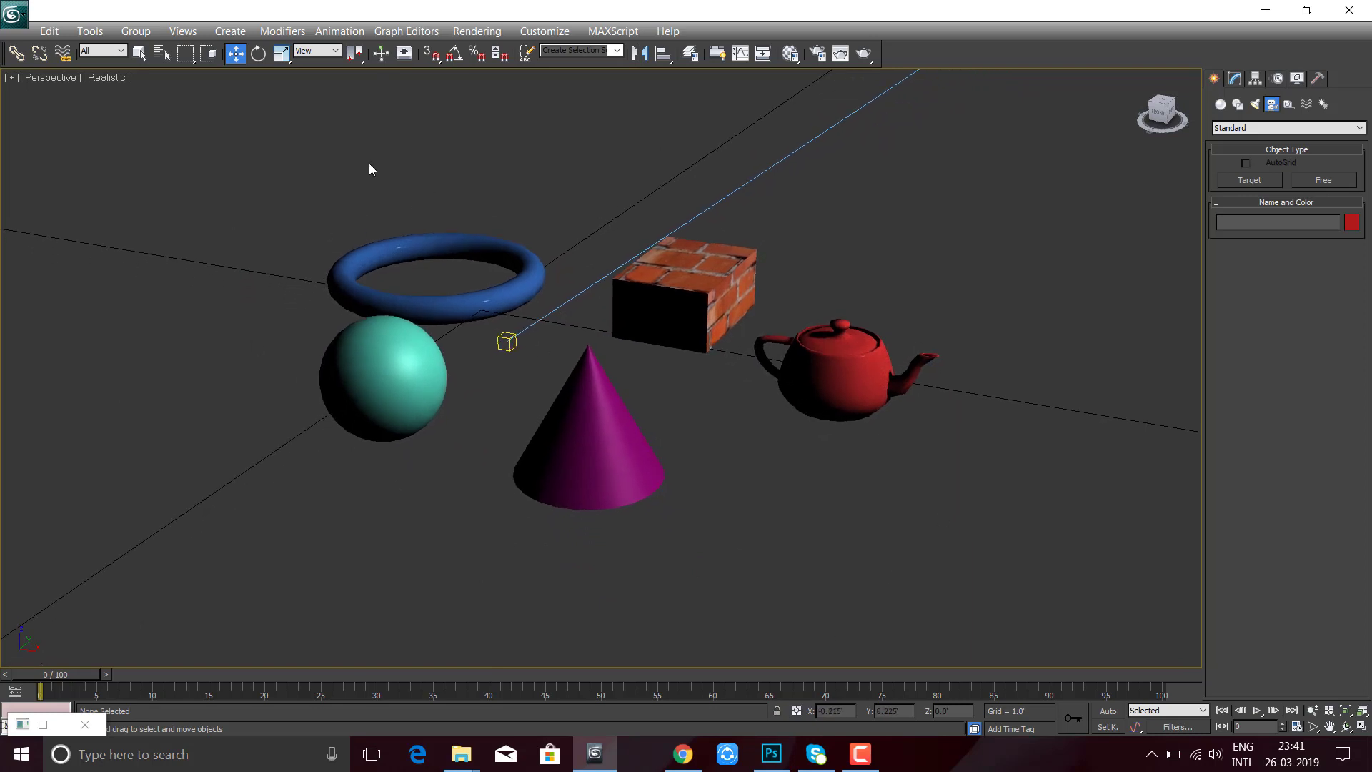
key("ctrl+c")
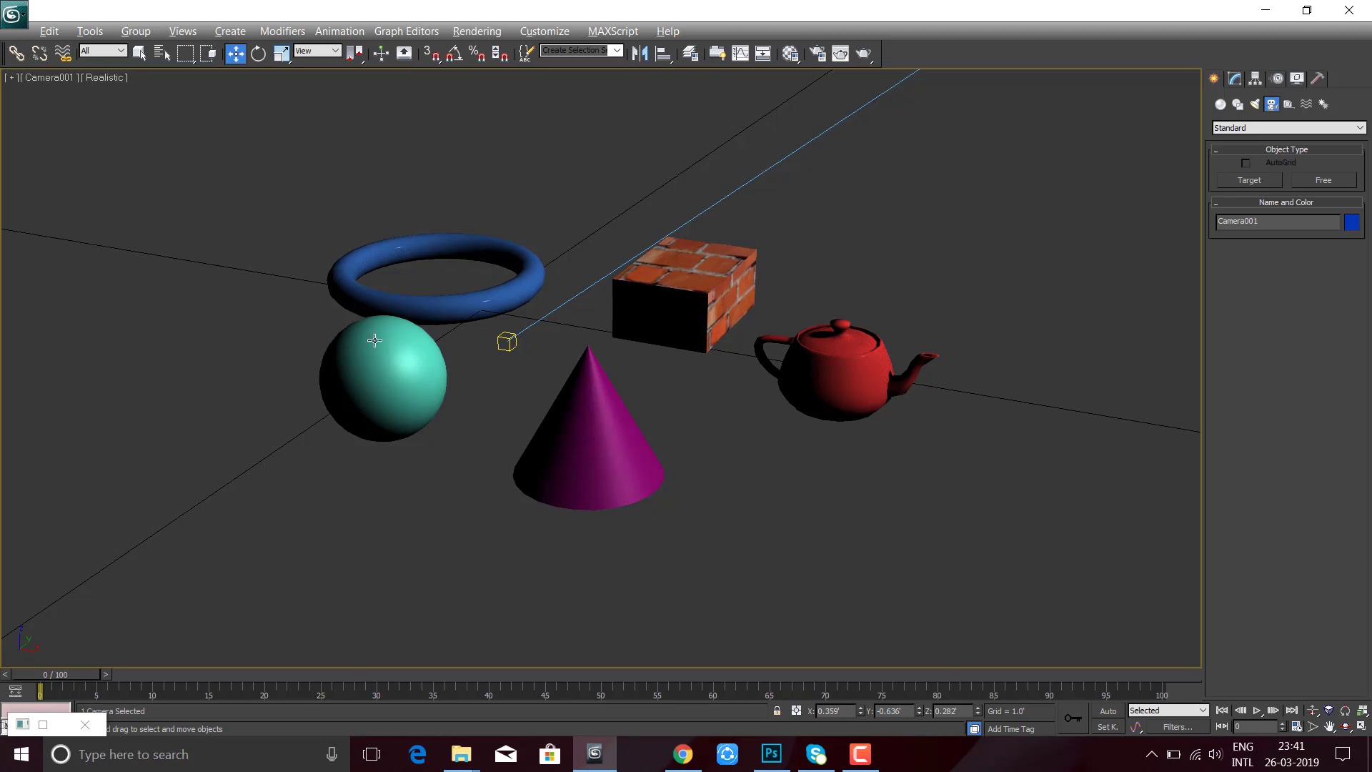
- Toggle between the maximized Top and Camera001 views, then switch to Perspective
key("alt+w")
key("alt+w")
left_click(635, 423)
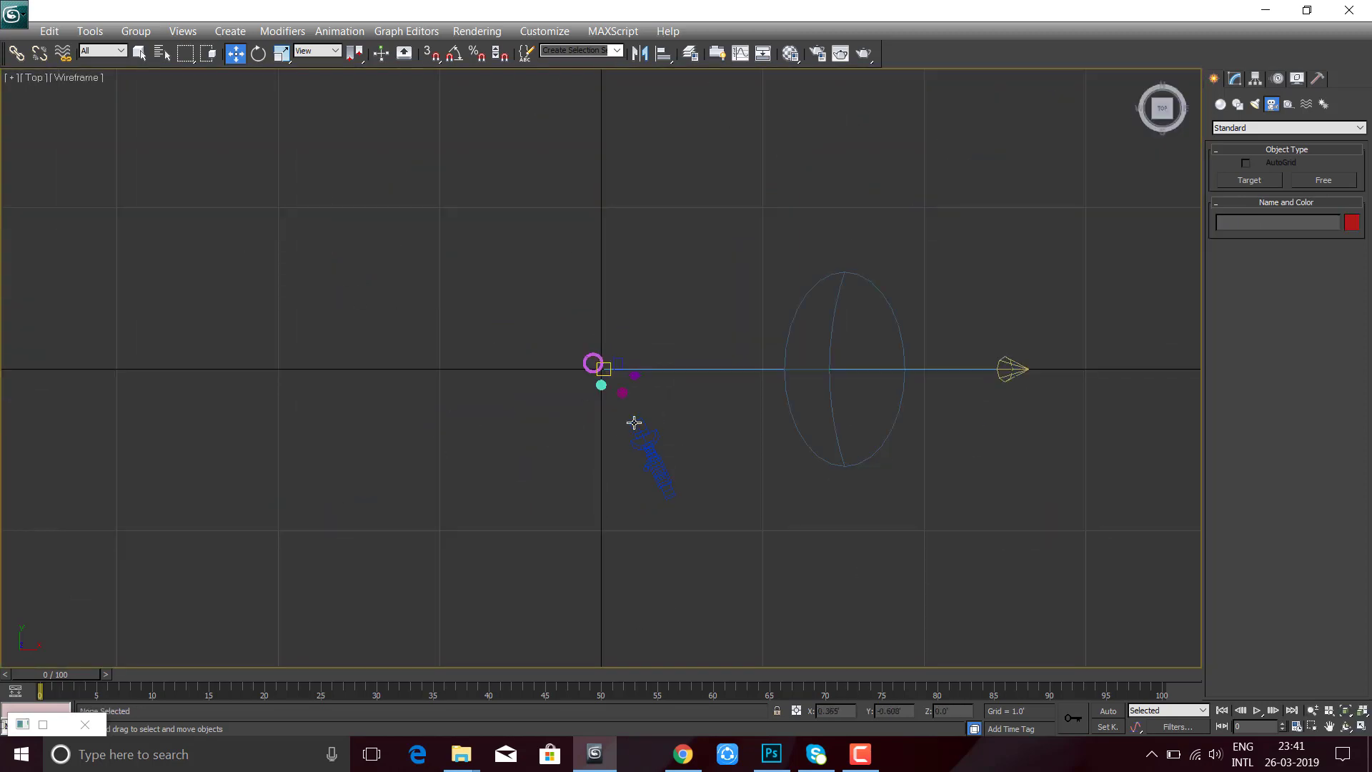
key("alt+w")
key("alt+w")
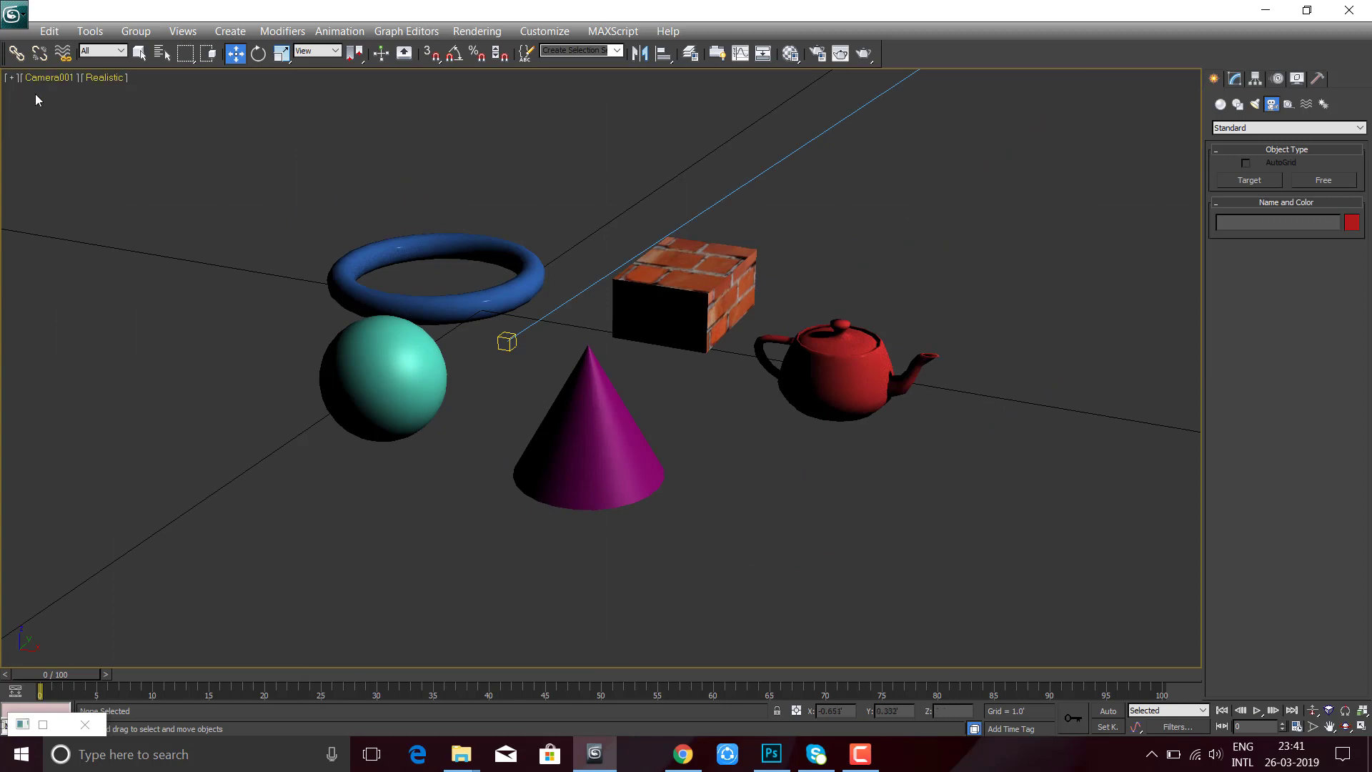
key("alt+w")
left_click(286, 258)
key("alt+w")
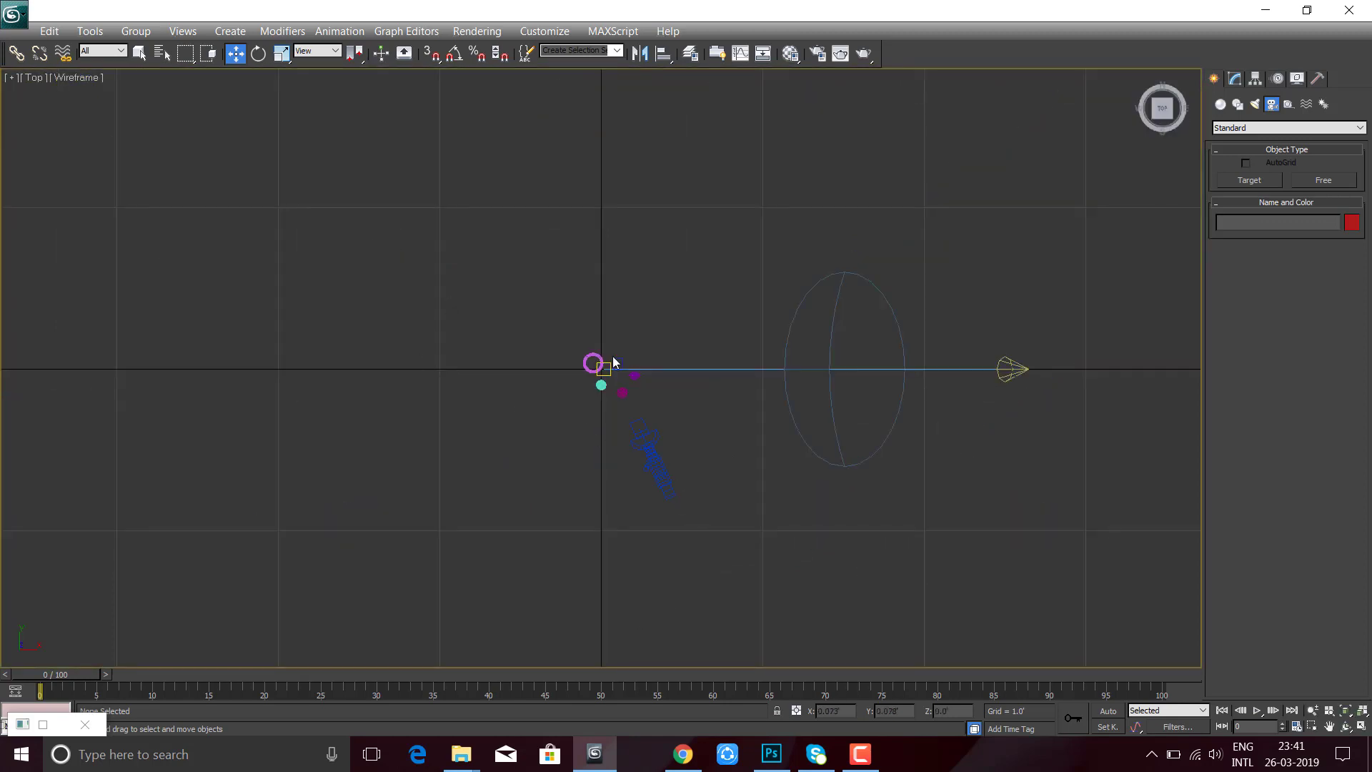
key("alt+w")
left_click(951, 536)
key("alt+w")
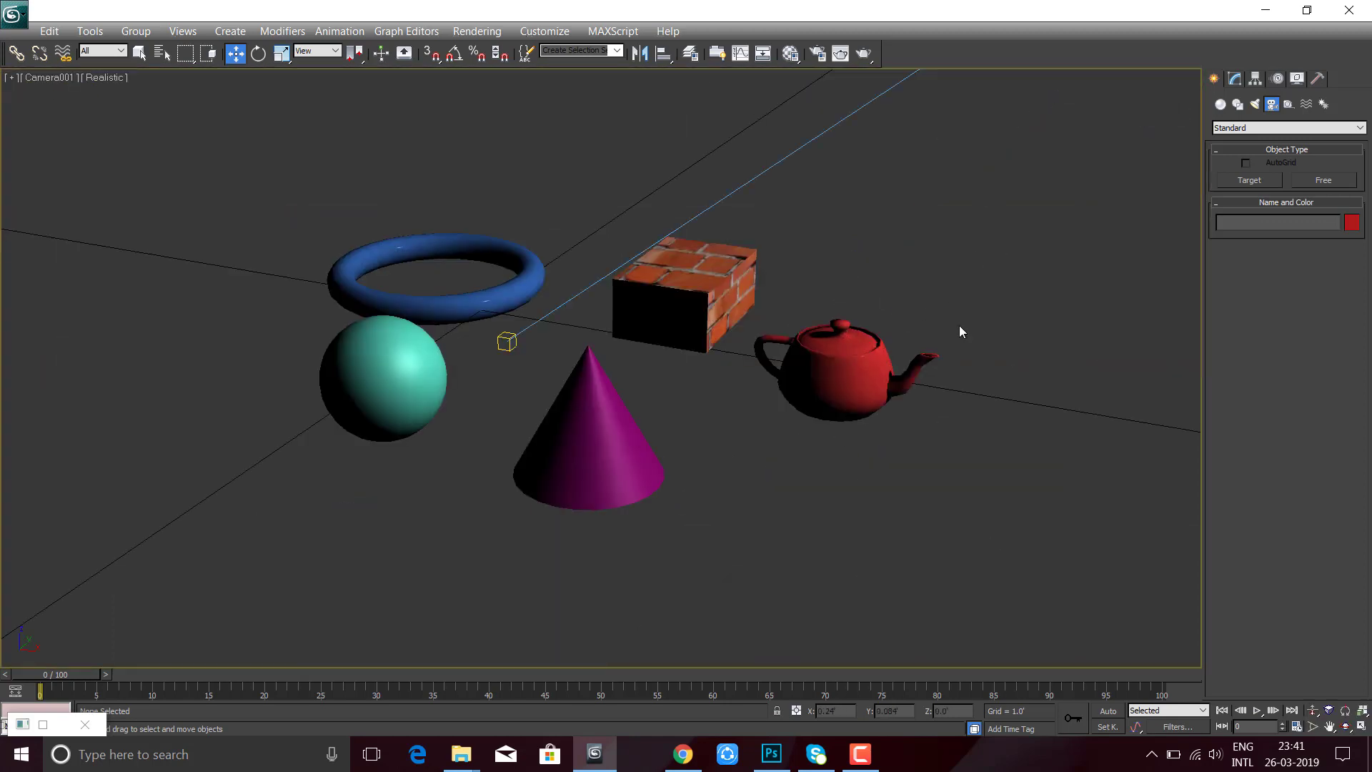
key("p")
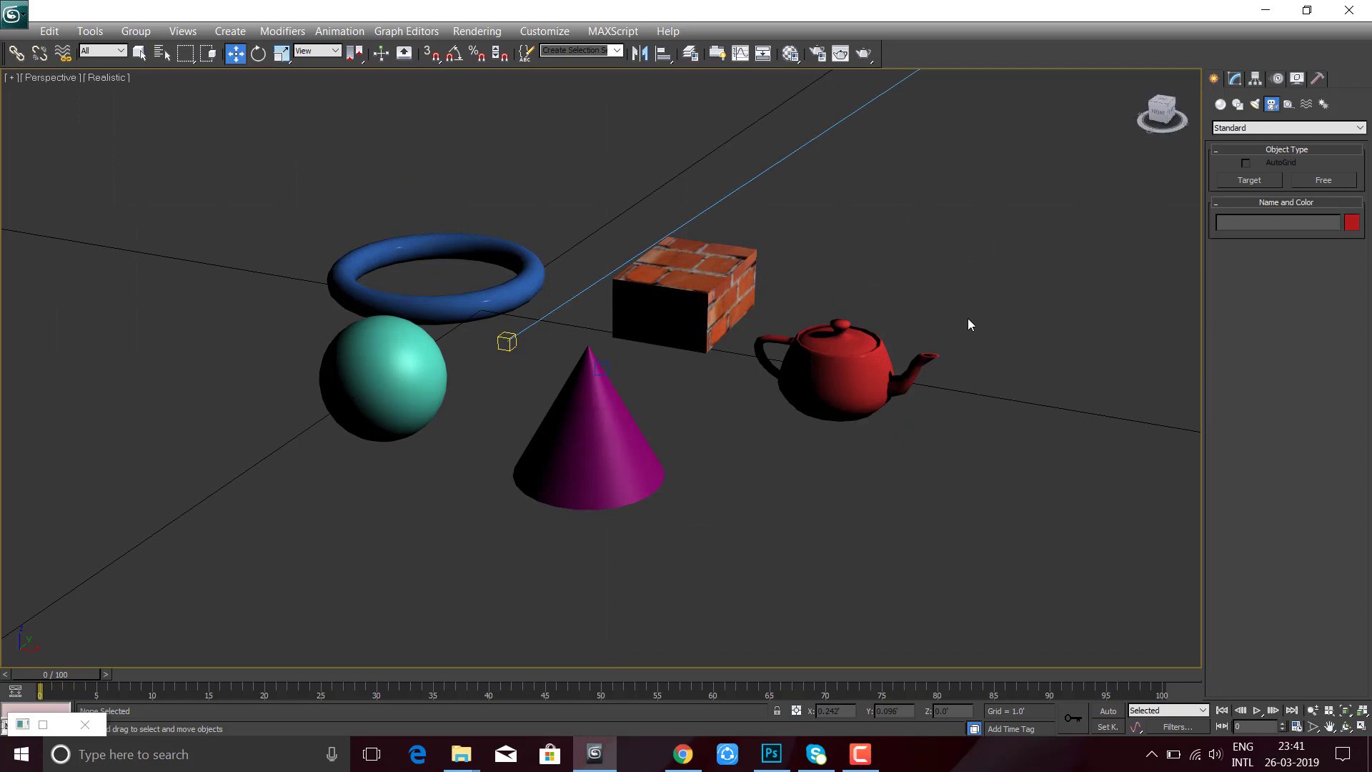
- Zoom extents and orbit around the primitives to view them from new angles
key("z")
mouse_move(826, 430)
middle_mouse_down("alt")
mouse_move(649, 457)
mouse_move(413, 367)
mouse_move(604, 300)
mouse_move(576, 327)
middle_mouse_up("alt")
scroll(576, 327, "up", 5)
middle_click_drag(373, 512, 582, 307)
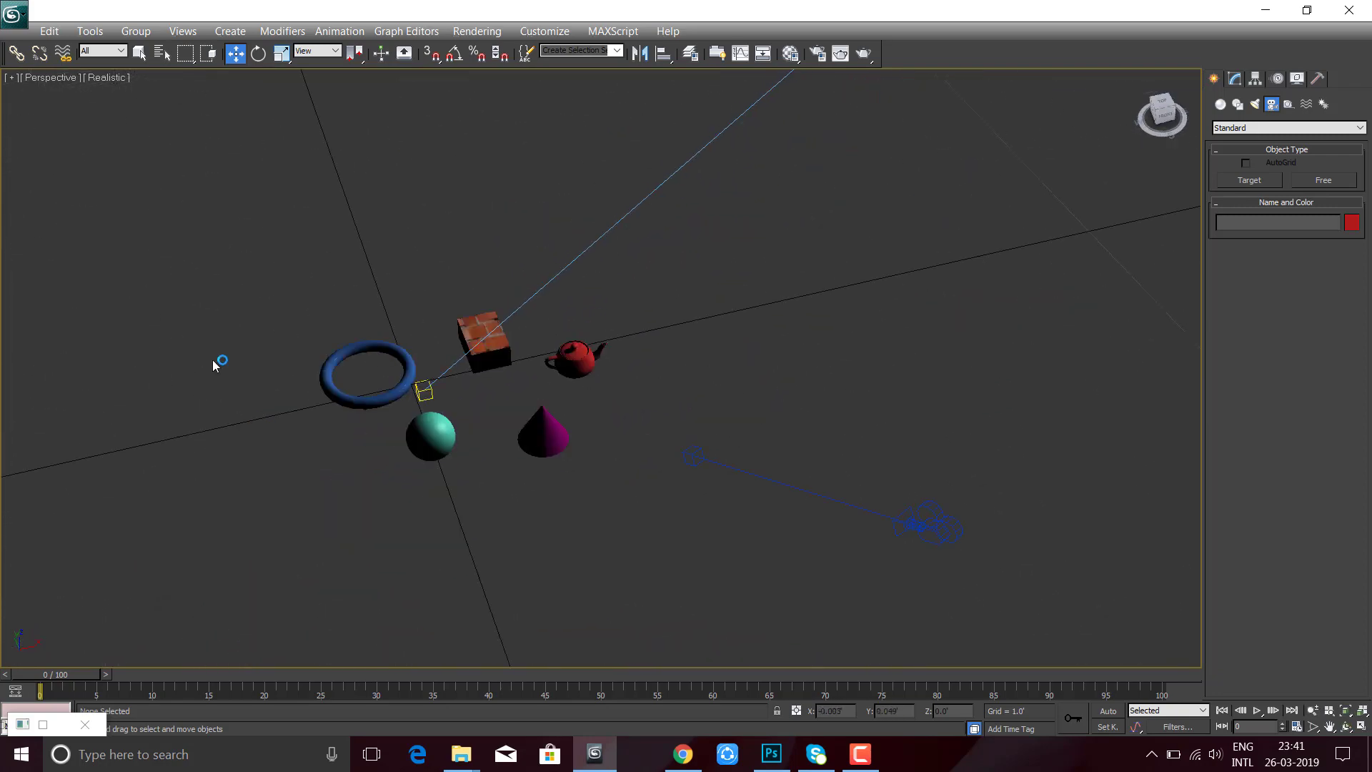
left_click_drag(135, 248, 641, 547)
mouse_move(622, 493)
middle_mouse_down("alt")
mouse_move(527, 481)
mouse_move(607, 143)
middle_mouse_up("alt")
left_click(654, 122)
mouse_move(632, 225)
middle_mouse_down("alt")
mouse_move(674, 417)
mouse_move(744, 355)
mouse_move(698, 472)
mouse_move(609, 349)
mouse_move(636, 327)
mouse_move(615, 214)
middle_mouse_up("alt")
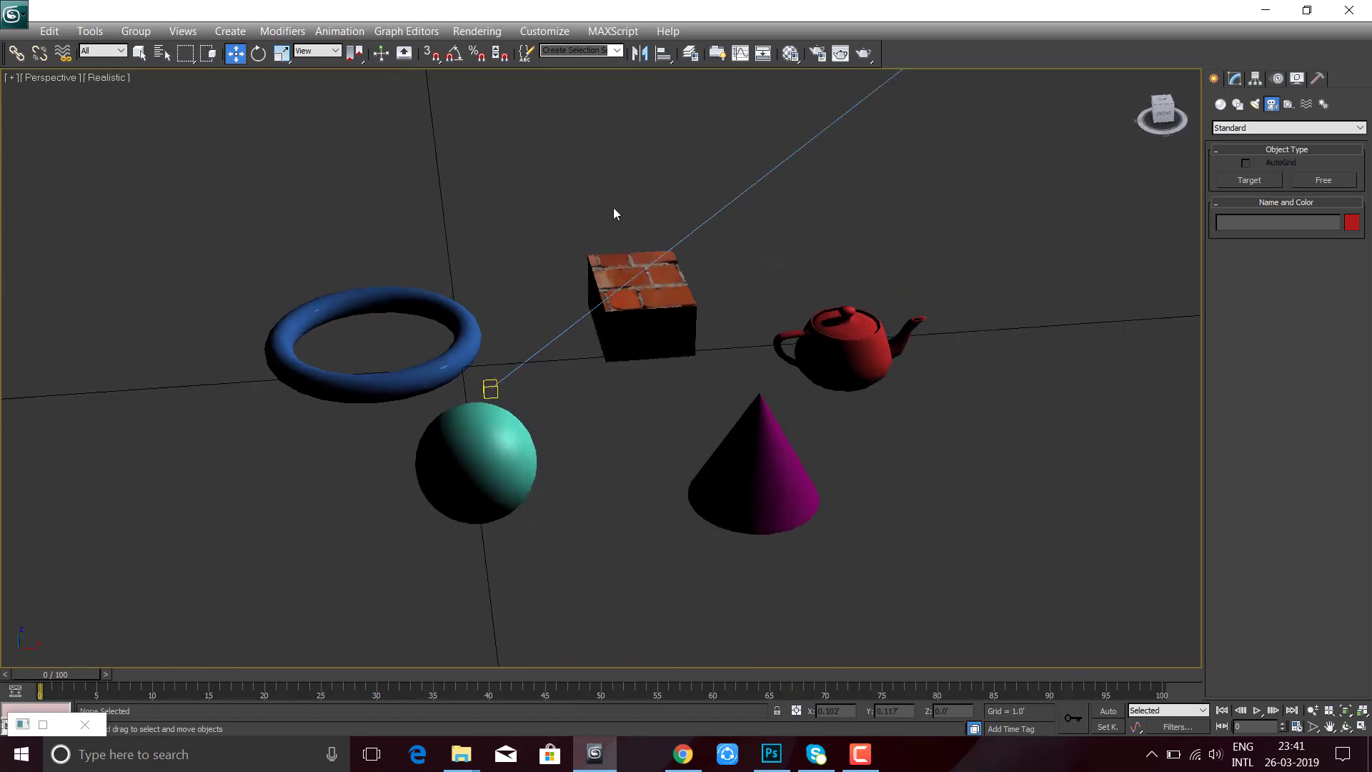
left_click(1235, 80)
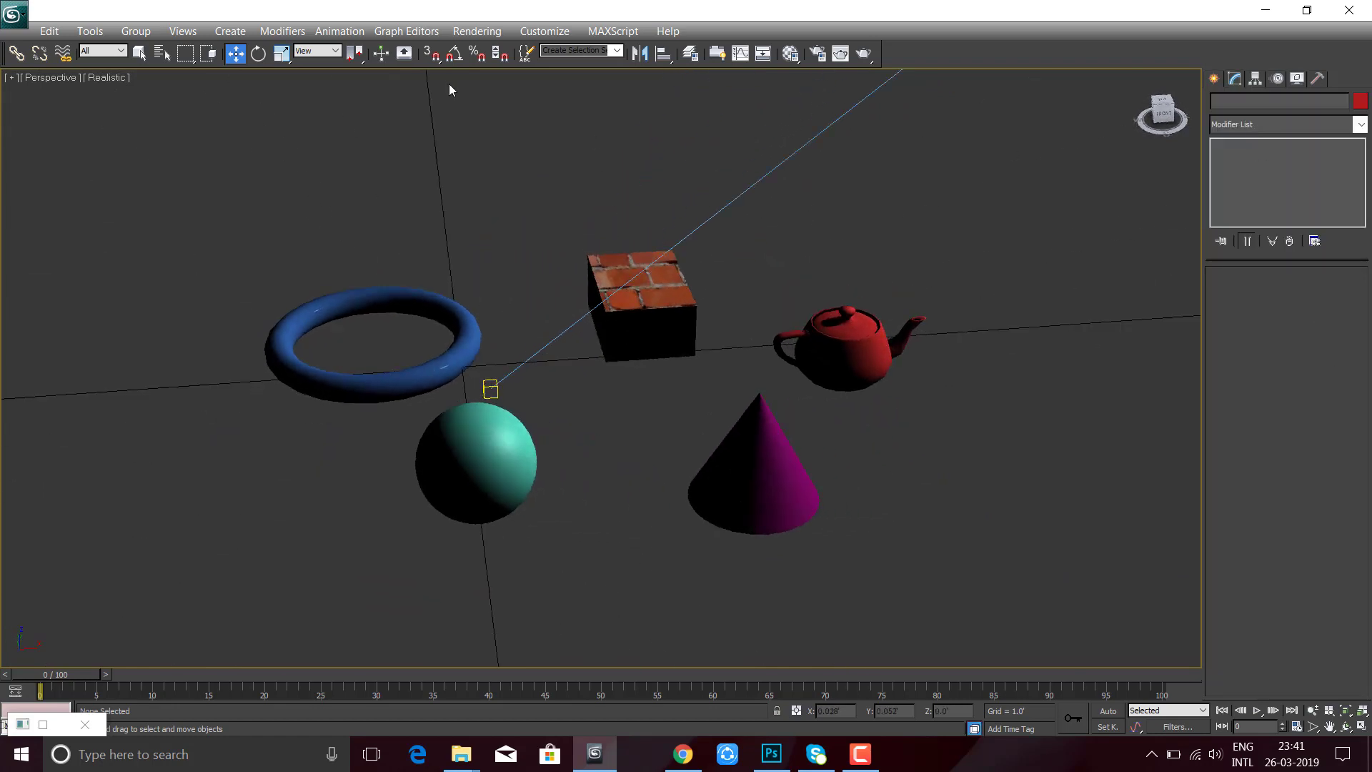
mouse_move(610, 392)
middle_mouse_down("alt")
mouse_move(572, 400)
mouse_move(619, 414)
mouse_move(518, 250)
mouse_move(533, 257)
mouse_move(456, 242)
mouse_move(490, 297)
mouse_move(590, 242)
middle_mouse_up("alt")
scroll(543, 277, "up", 4)
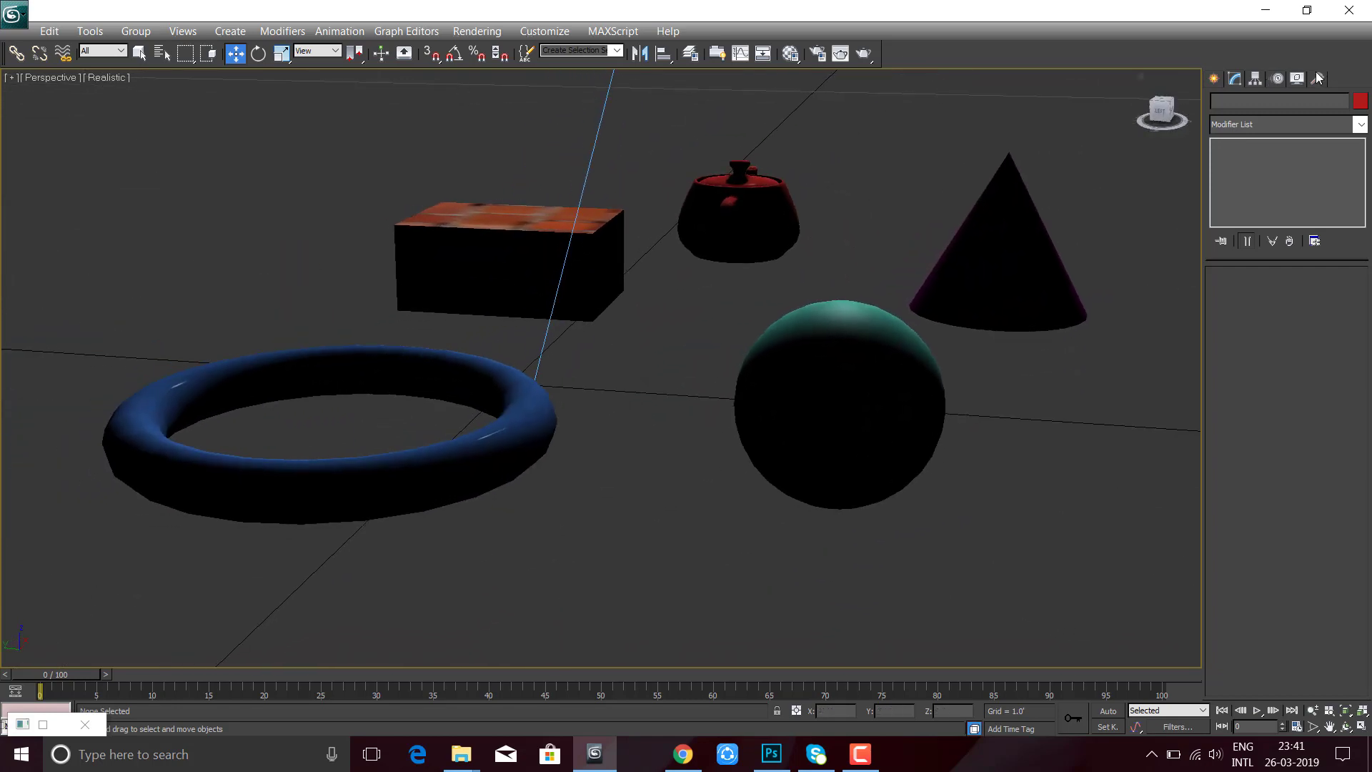
- Show the Standard helper object types in the Create panel
left_click(1216, 80)
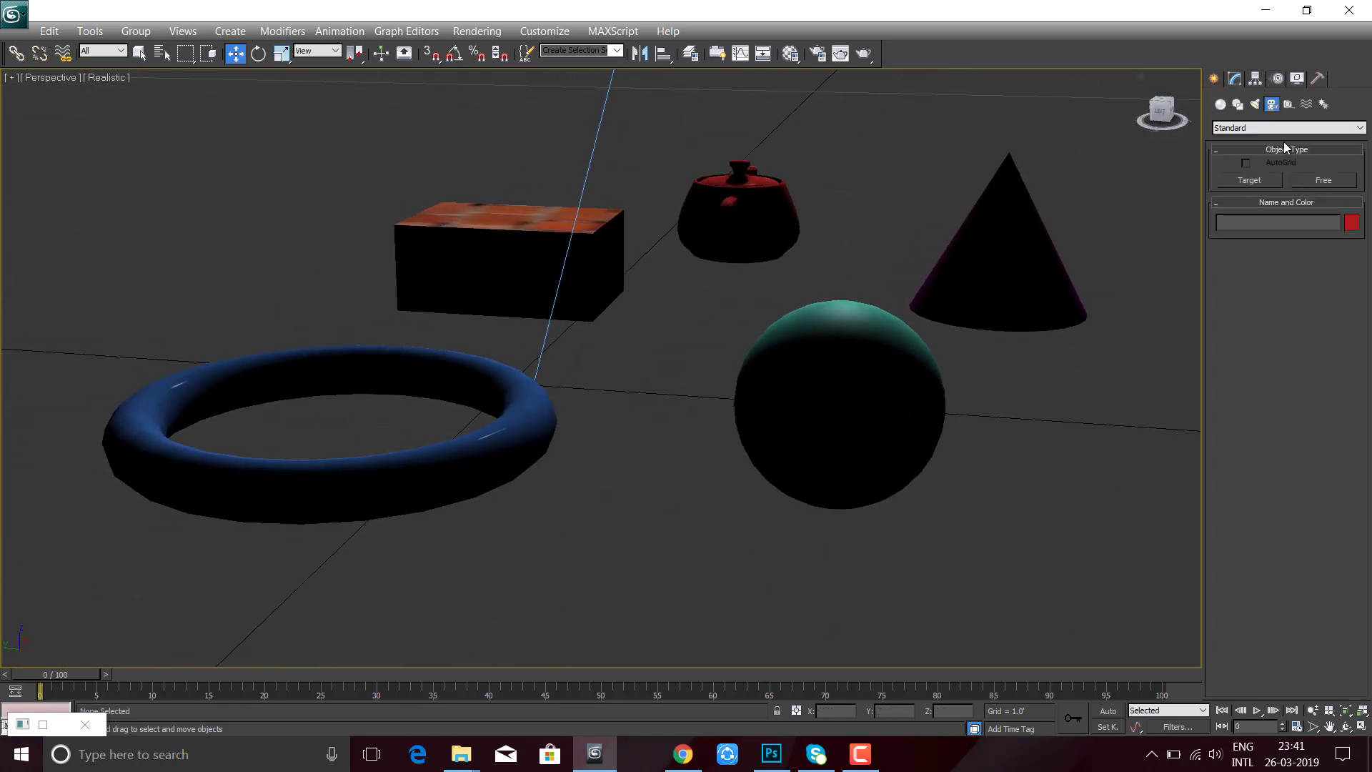
left_click(1289, 105)
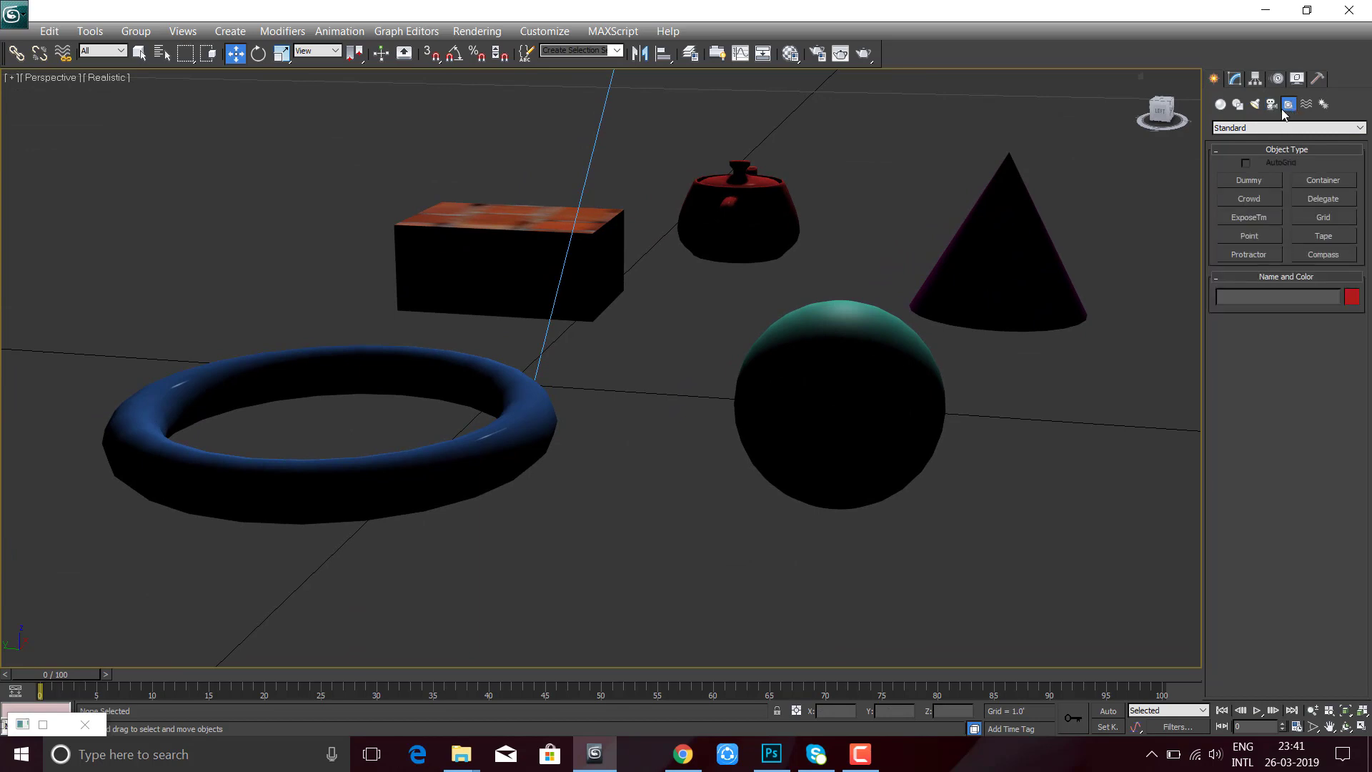
left_click(1272, 106)
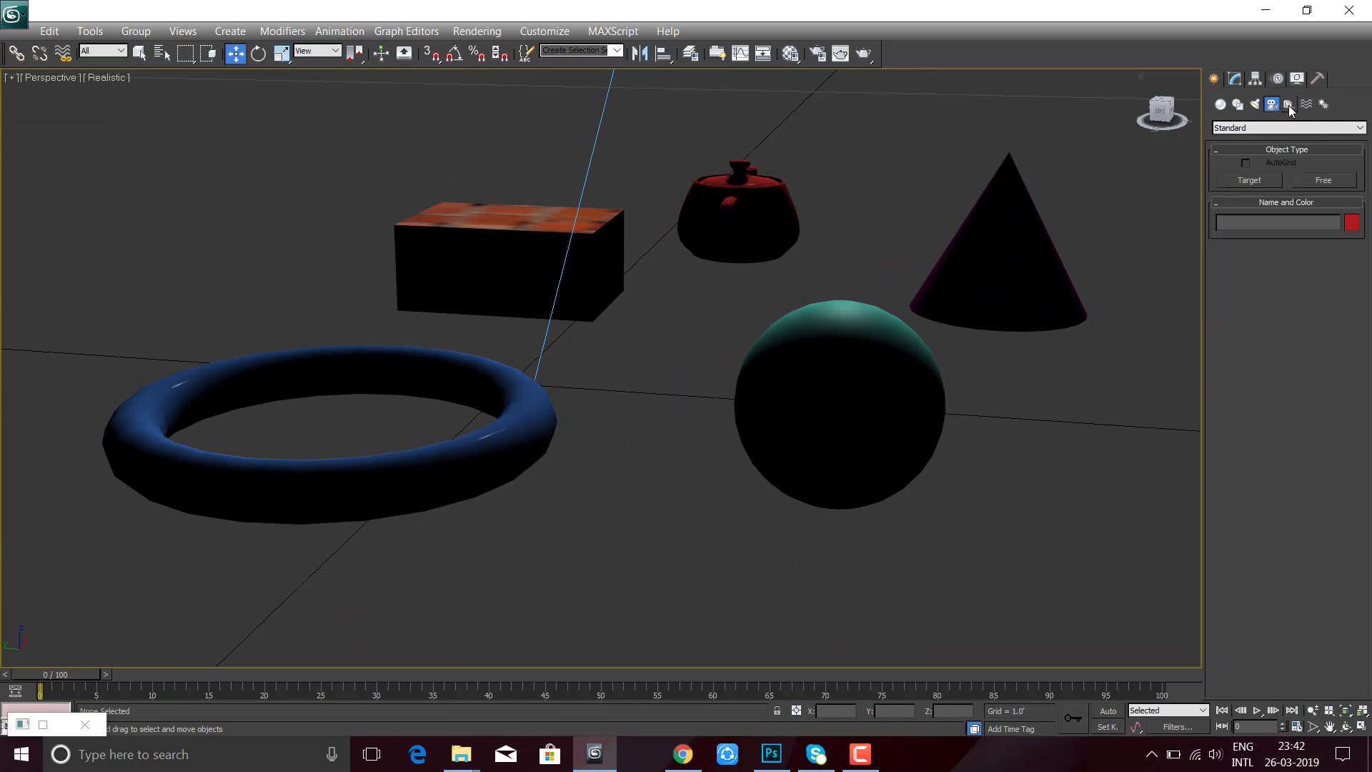
left_click(1289, 105)
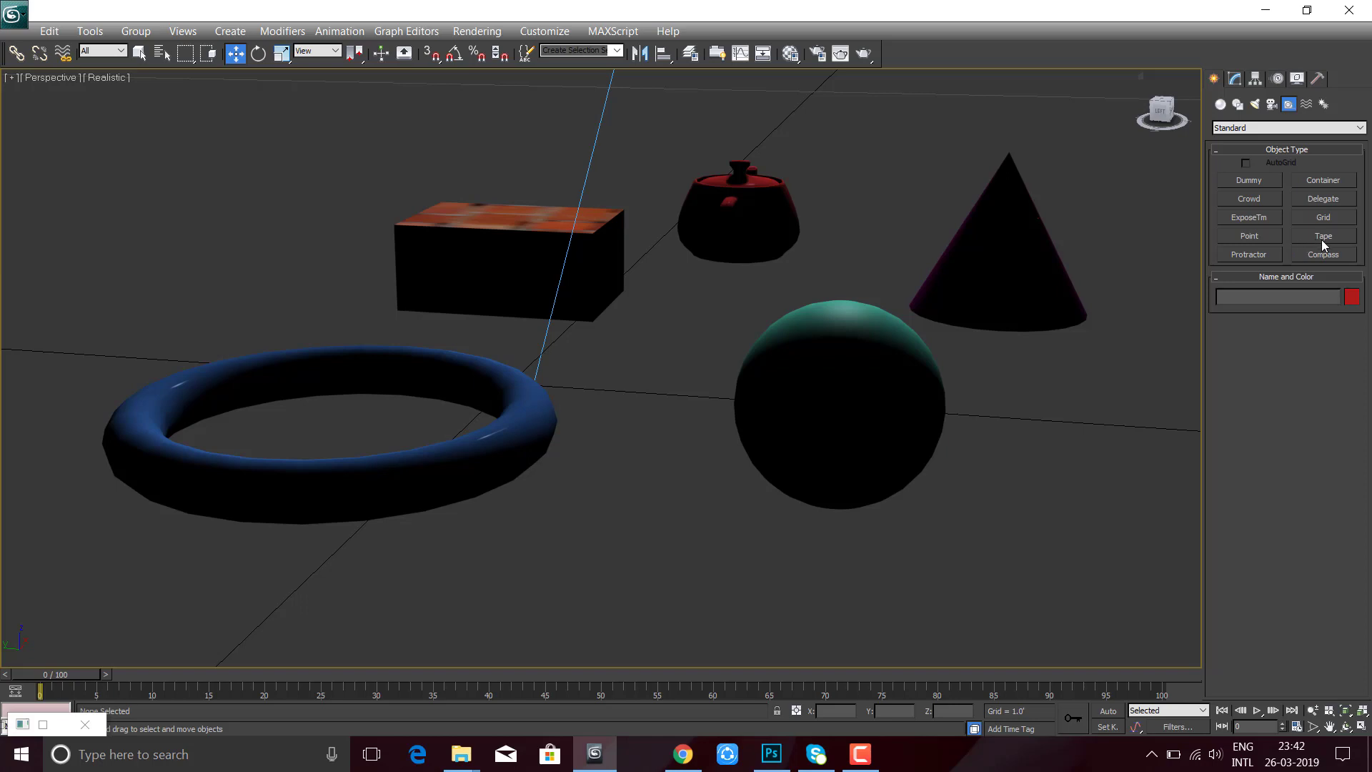
- Maximize the Front viewport and zoom in on the teapot
key("alt+w")
left_click(1058, 249)
key("alt+w")
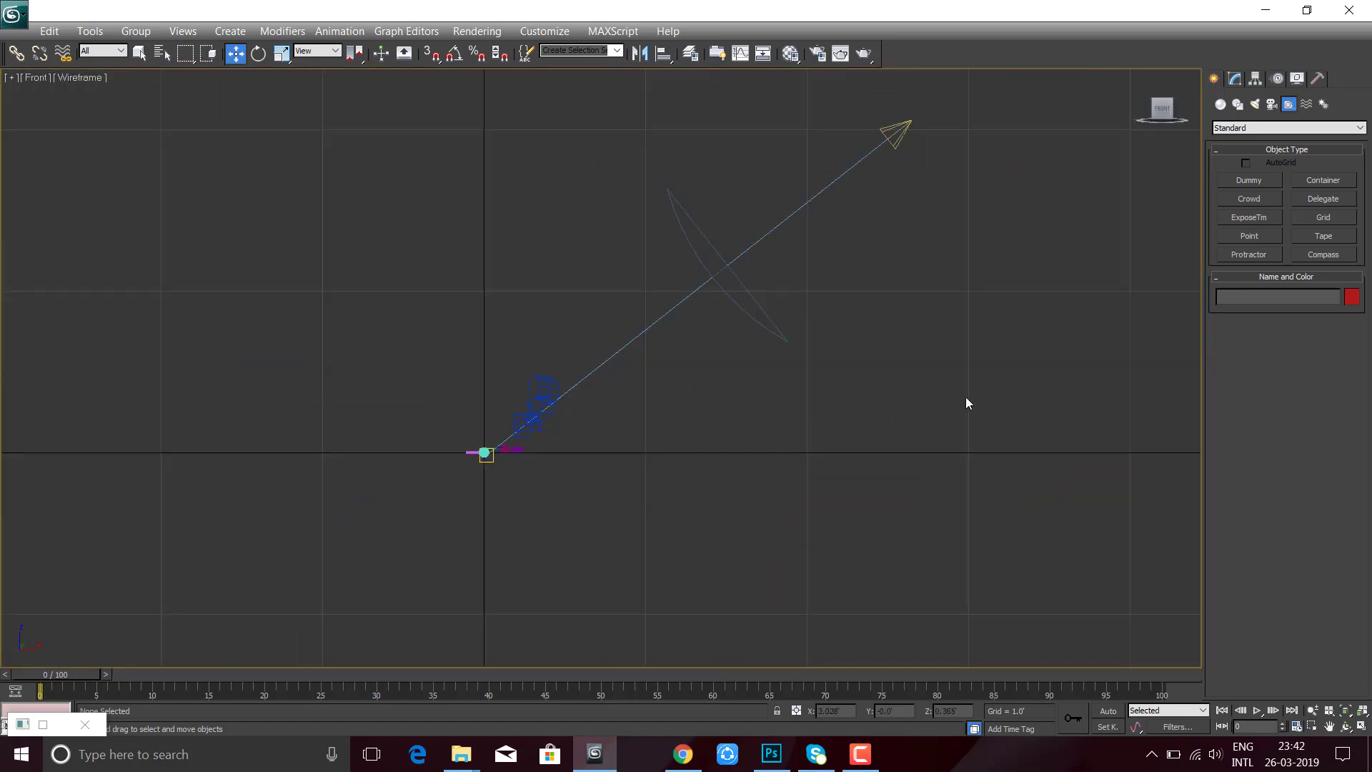
middle_click_drag(502, 429, 591, 356)
scroll(591, 355, "up", 5)
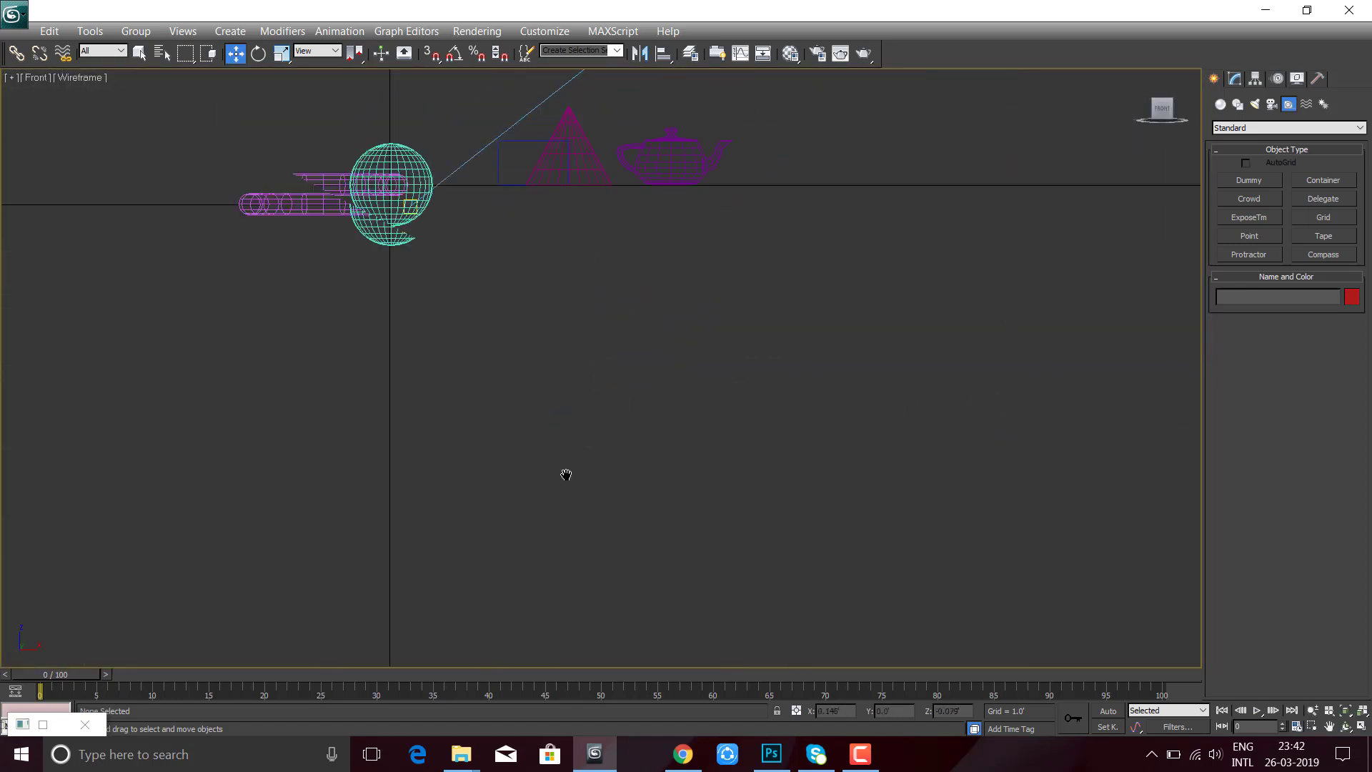
scroll(564, 475, "up", 4)
middle_click_drag(619, 429, 567, 383)
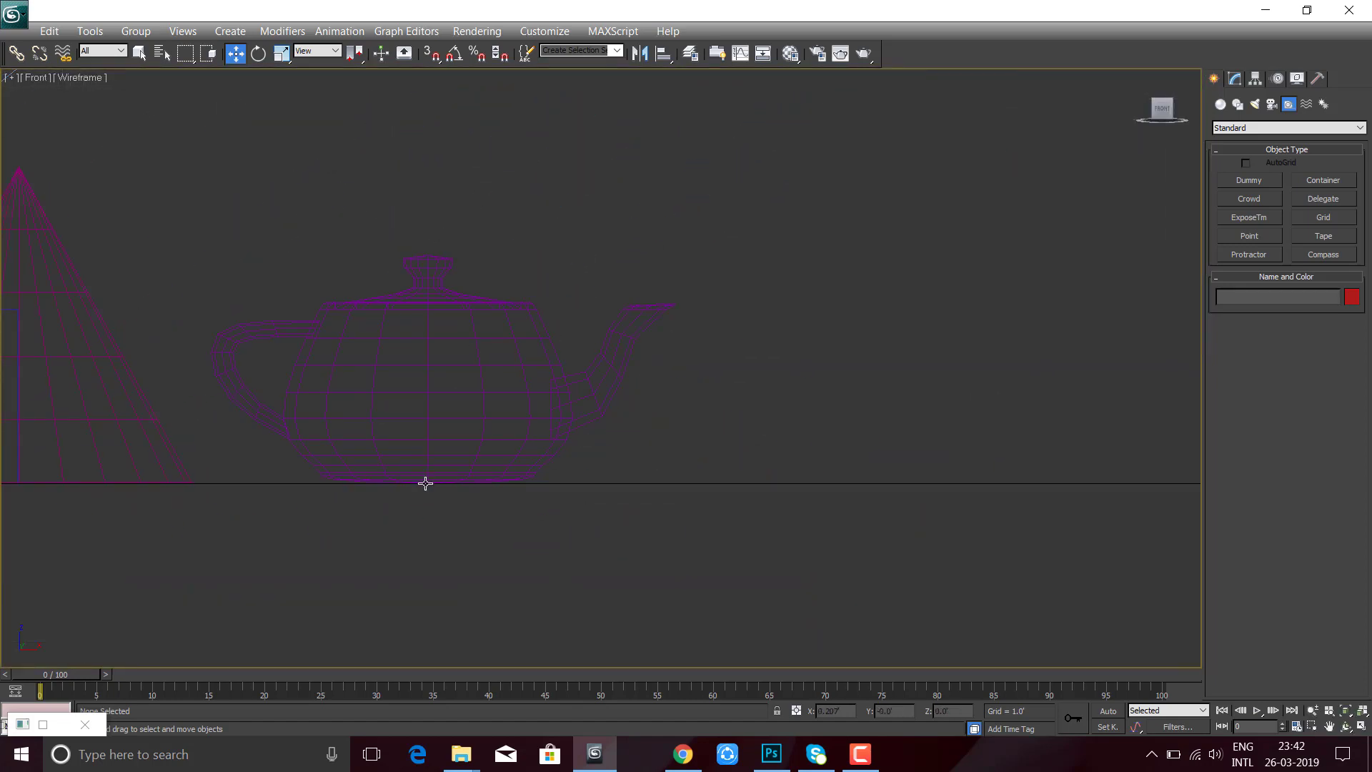
- Create a tape helper, Tape001, from the teapot base up to its lid
left_click(1322, 241)
left_click_drag(420, 476, 426, 255)
key("w")
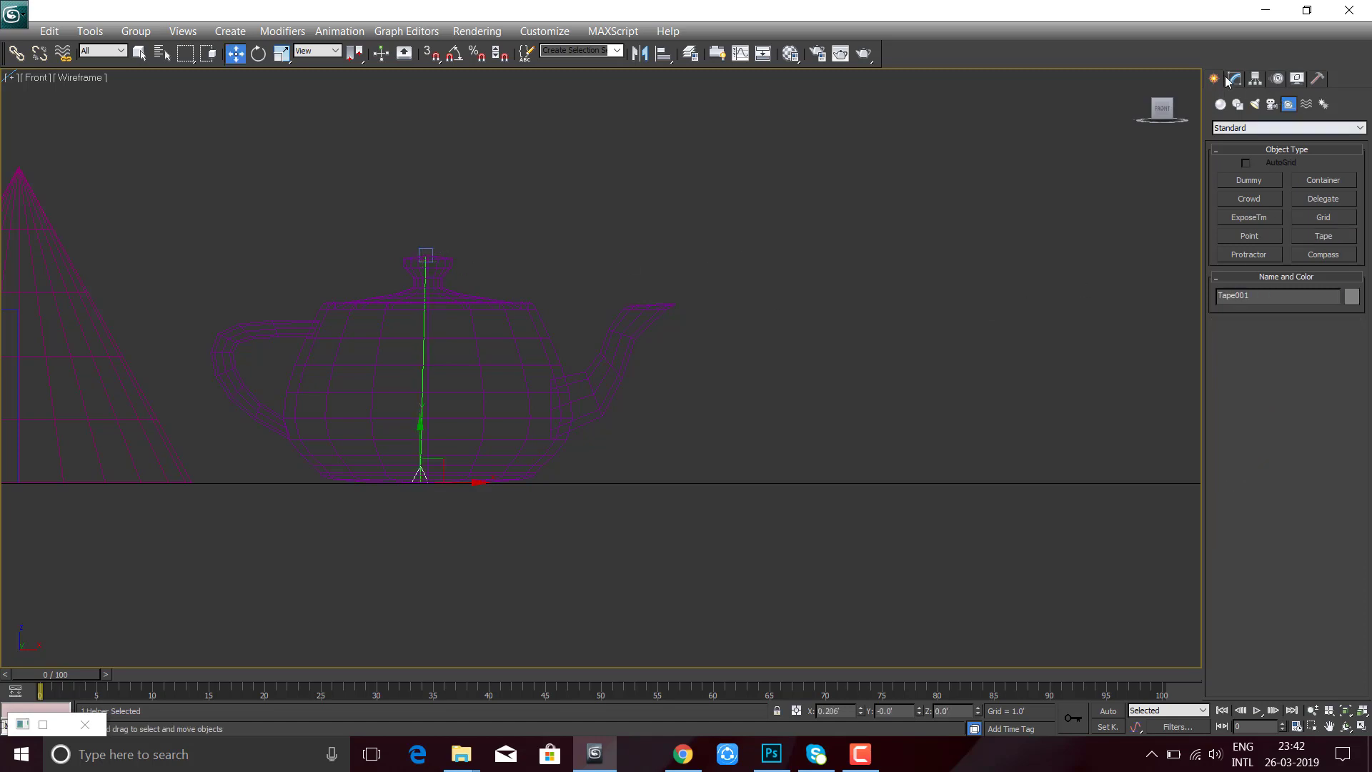
left_click(1229, 79)
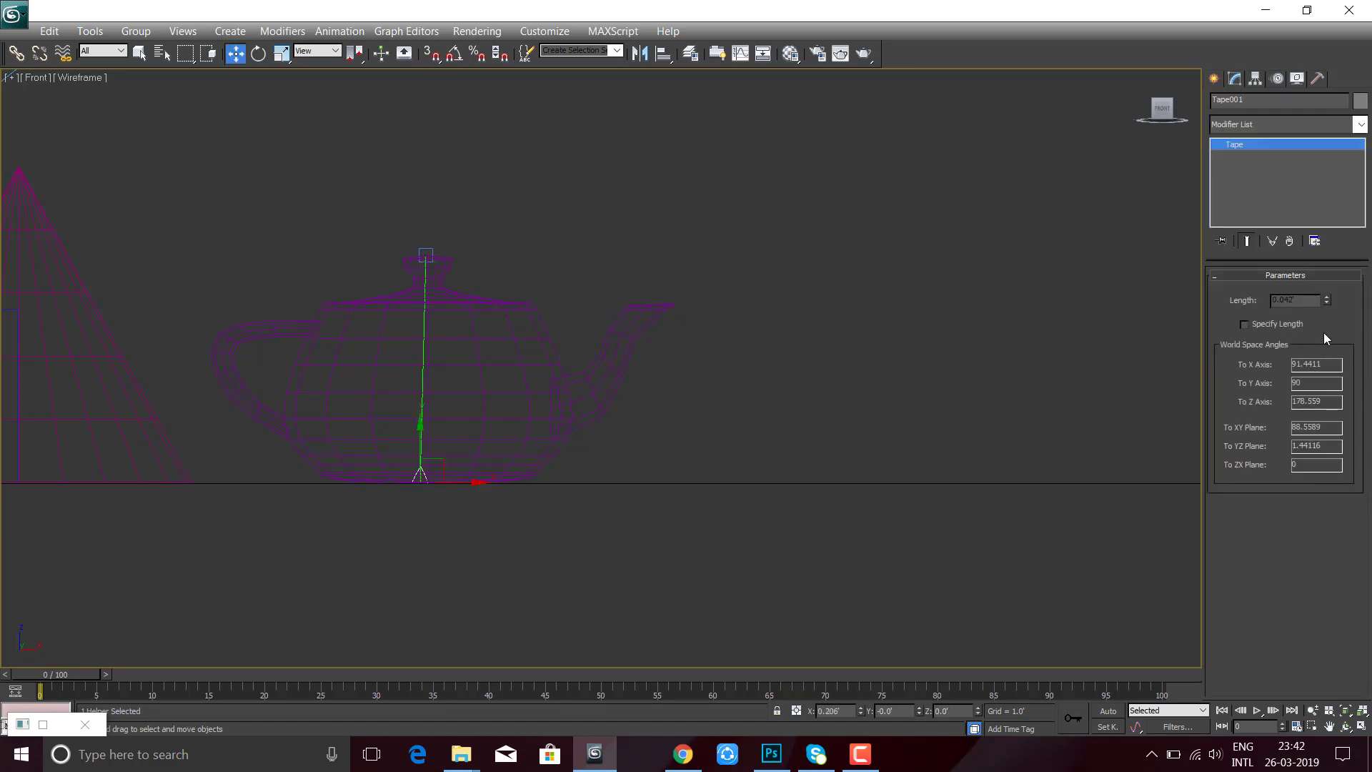
- Turn on Specify Length for Tape001 and set its length to 0.042'
left_click(1244, 324)
double_click(1286, 299)
type("2")
key("Return")
type("1")
key("Return")
left_click_drag(1328, 310, 1323, 329)
type(".")
key("Return")
scroll(506, 454, "down", 3)
middle_click_drag(505, 454, 733, 434)
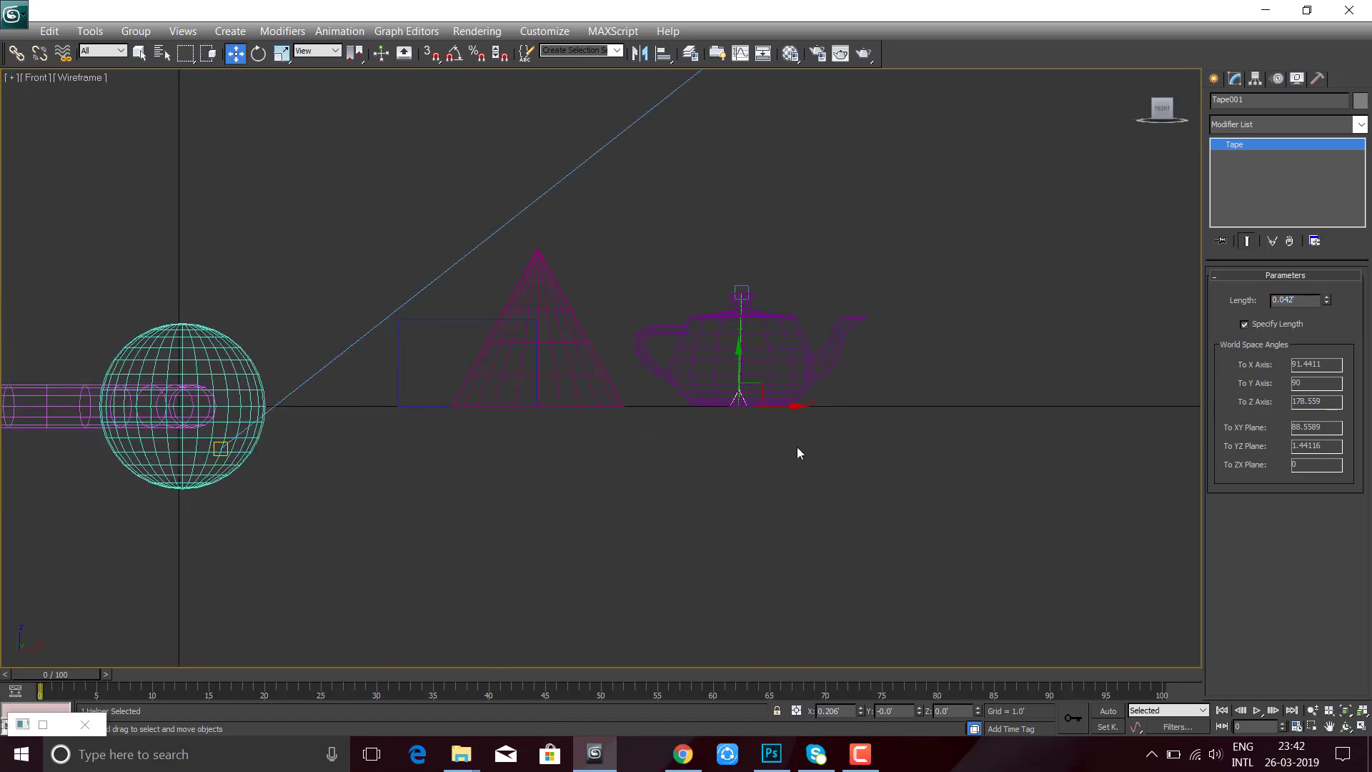
- Set Tape001's length to 1.0' and zoom out to inspect it
double_click(1286, 299)
type("1")
key("Return")
scroll(604, 503, "down", 3)
scroll(649, 362, "down", 1)
scroll(603, 422, "down", 3)
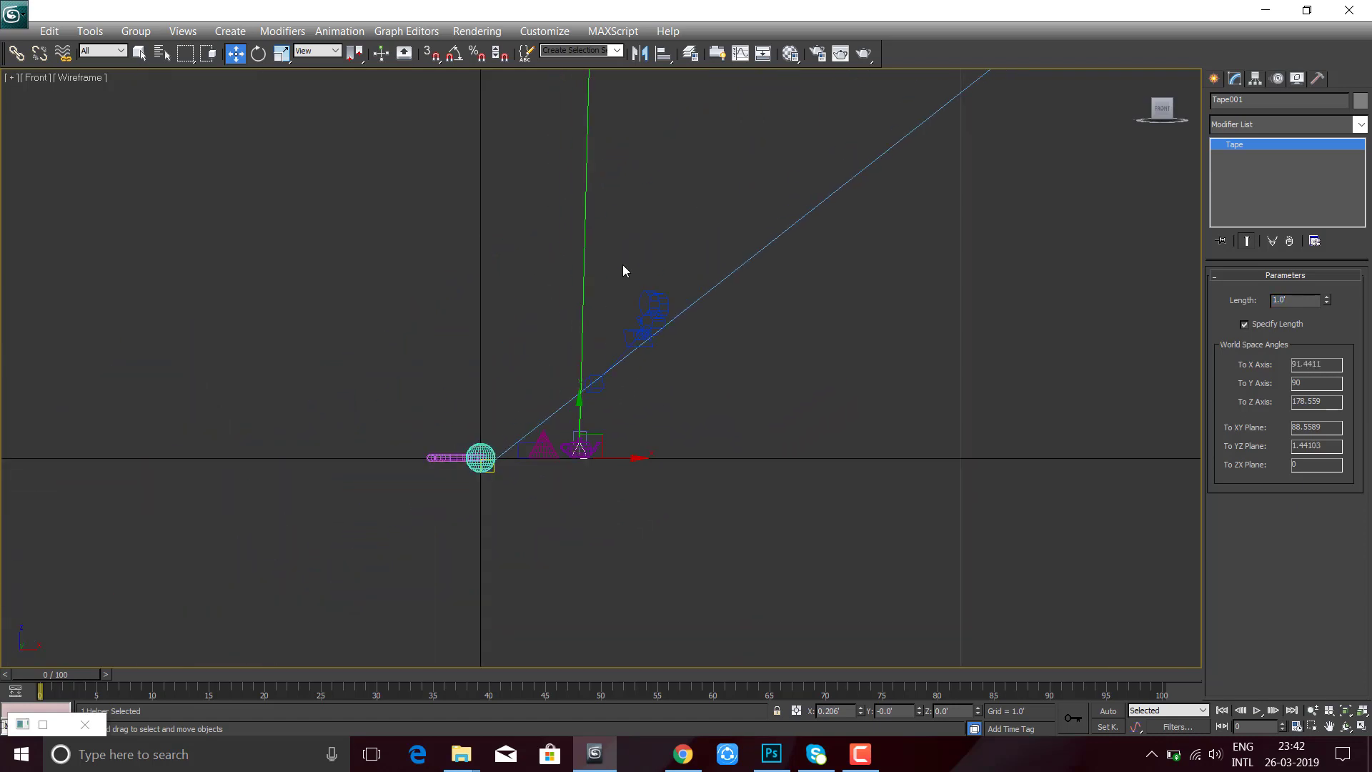
scroll(625, 269, "down", 2)
scroll(605, 176, "up", 1)
scroll(599, 215, "up", 3)
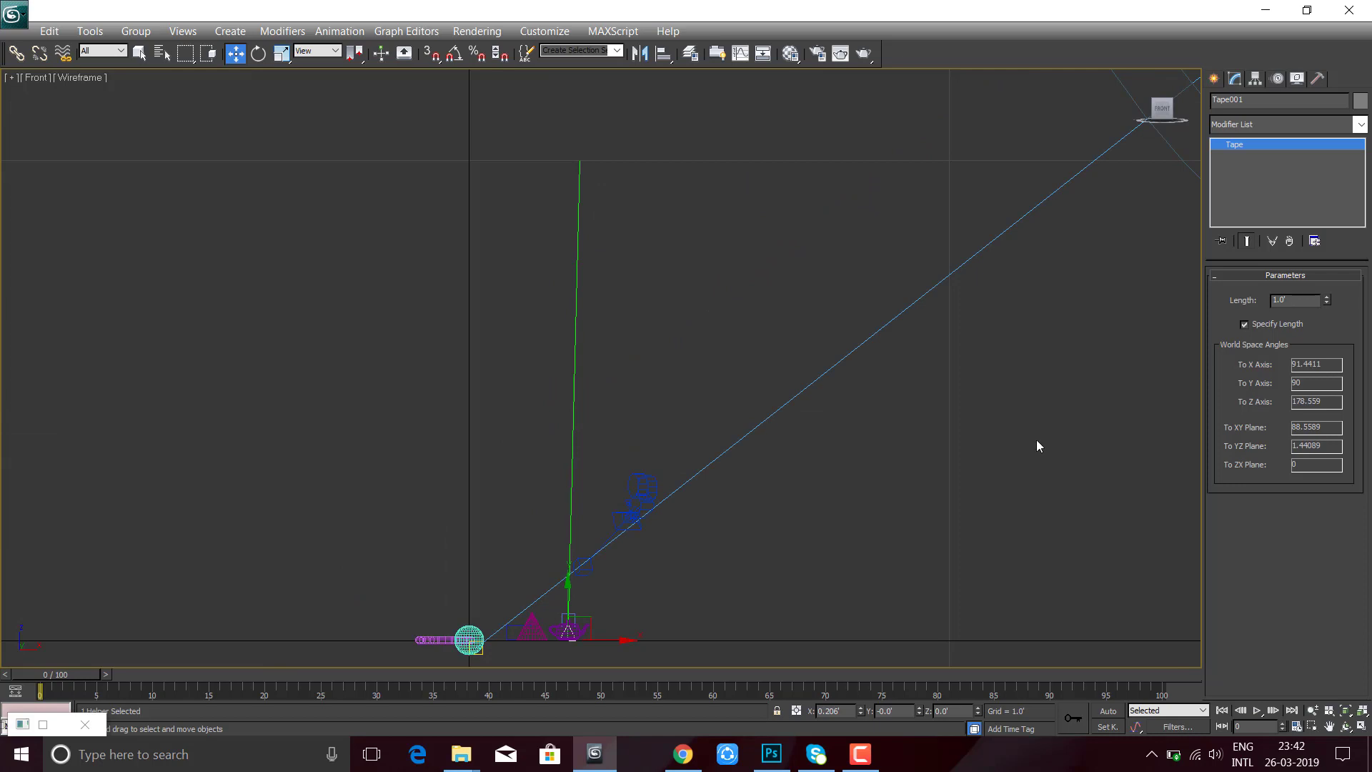
scroll(597, 173, "down", 2)
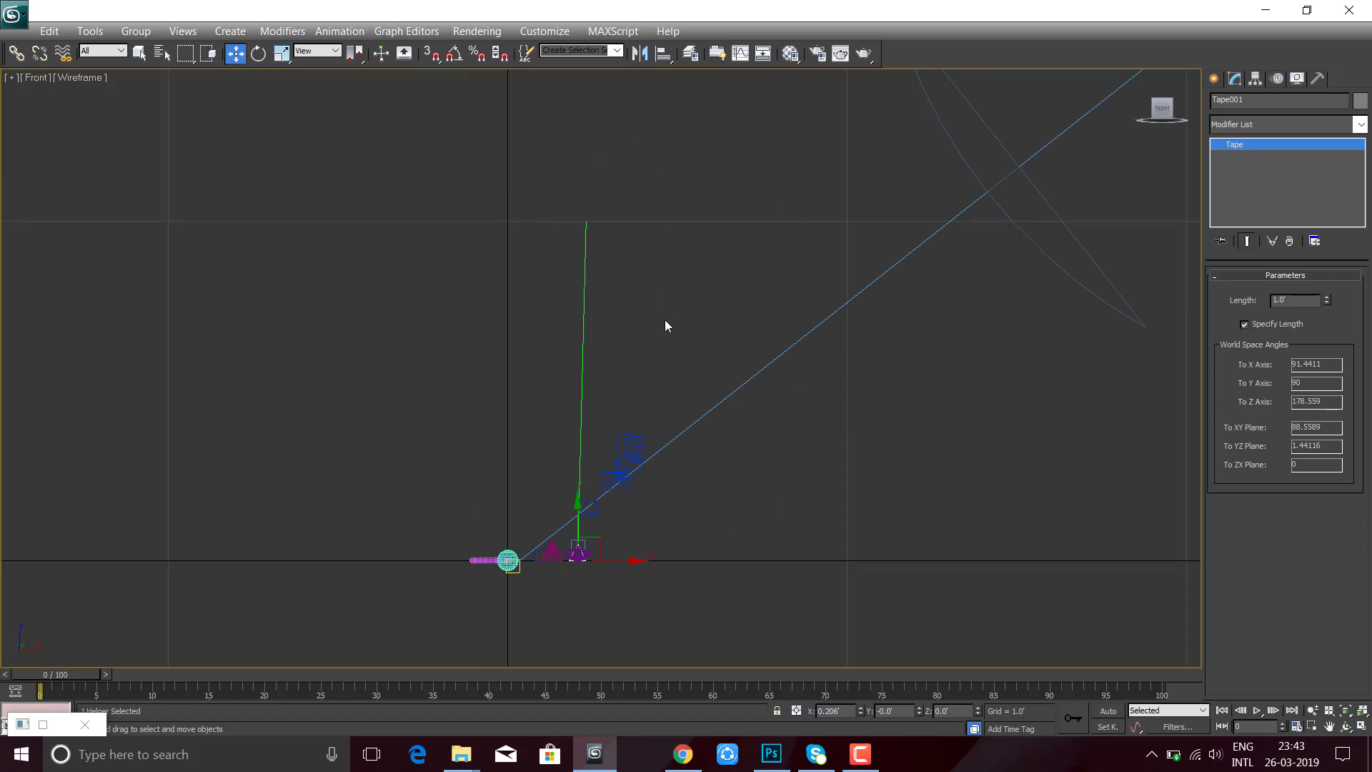
scroll(607, 335, "up", 2)
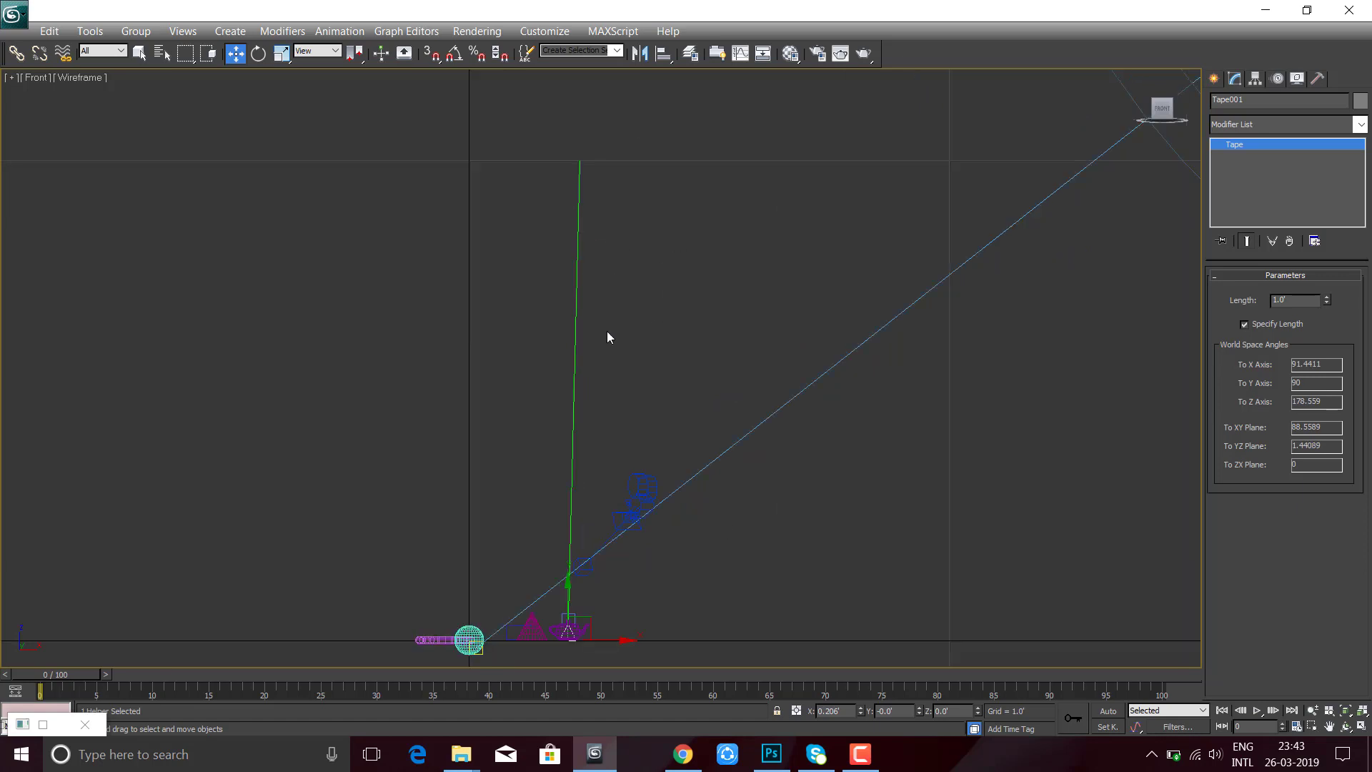
- Deselect the tape, reframe the objects in the front view and list helper types again
middle_click_drag(607, 336, 607, 315)
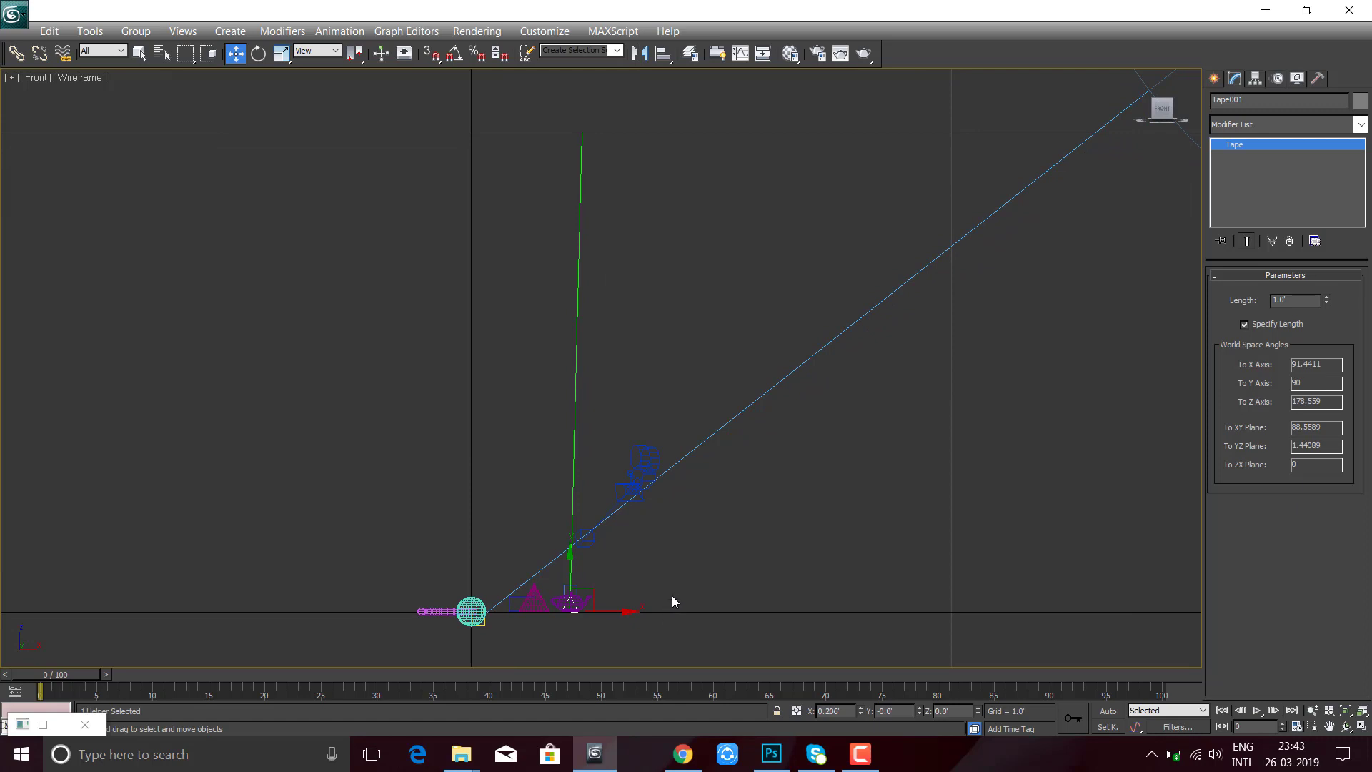
left_click(698, 577)
scroll(557, 604, "up", 3)
scroll(571, 600, "up", 2)
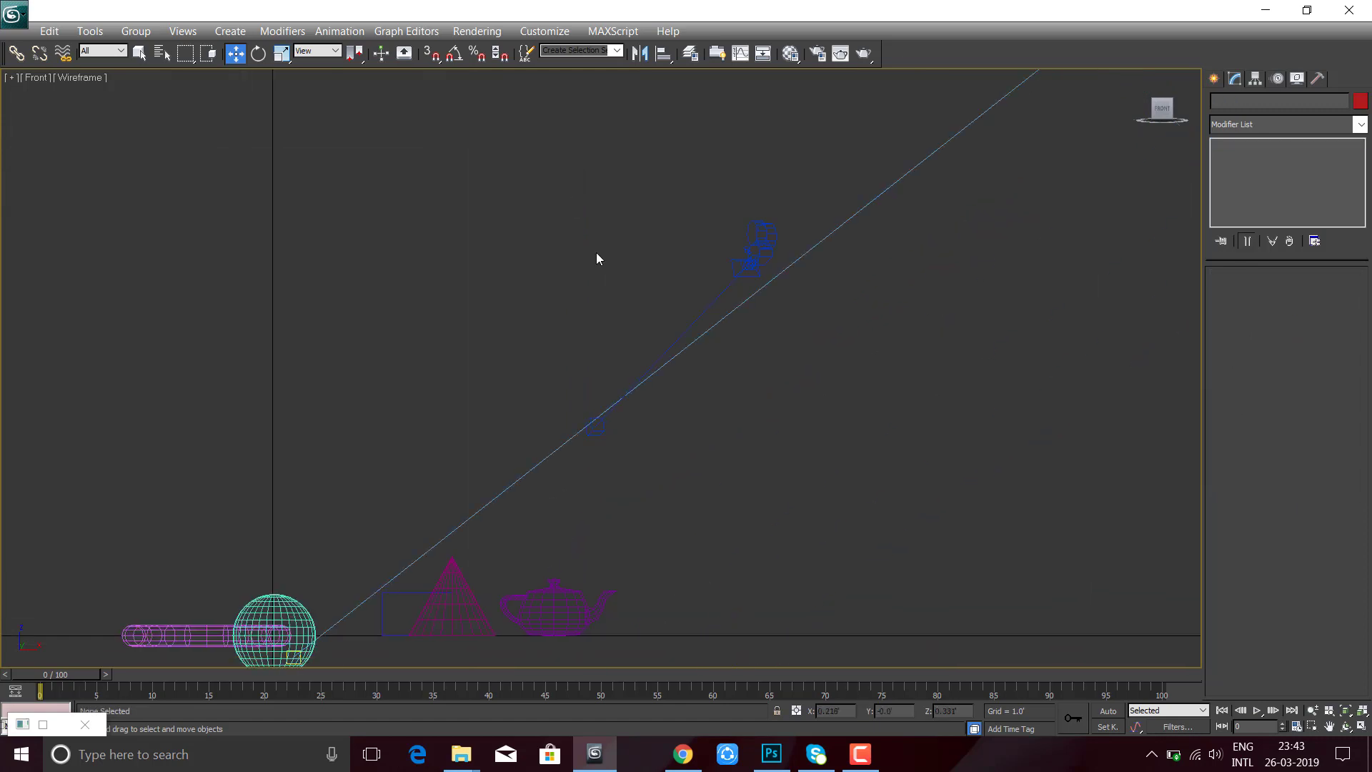
scroll(603, 513, "up", 2)
scroll(629, 506, "up", 2)
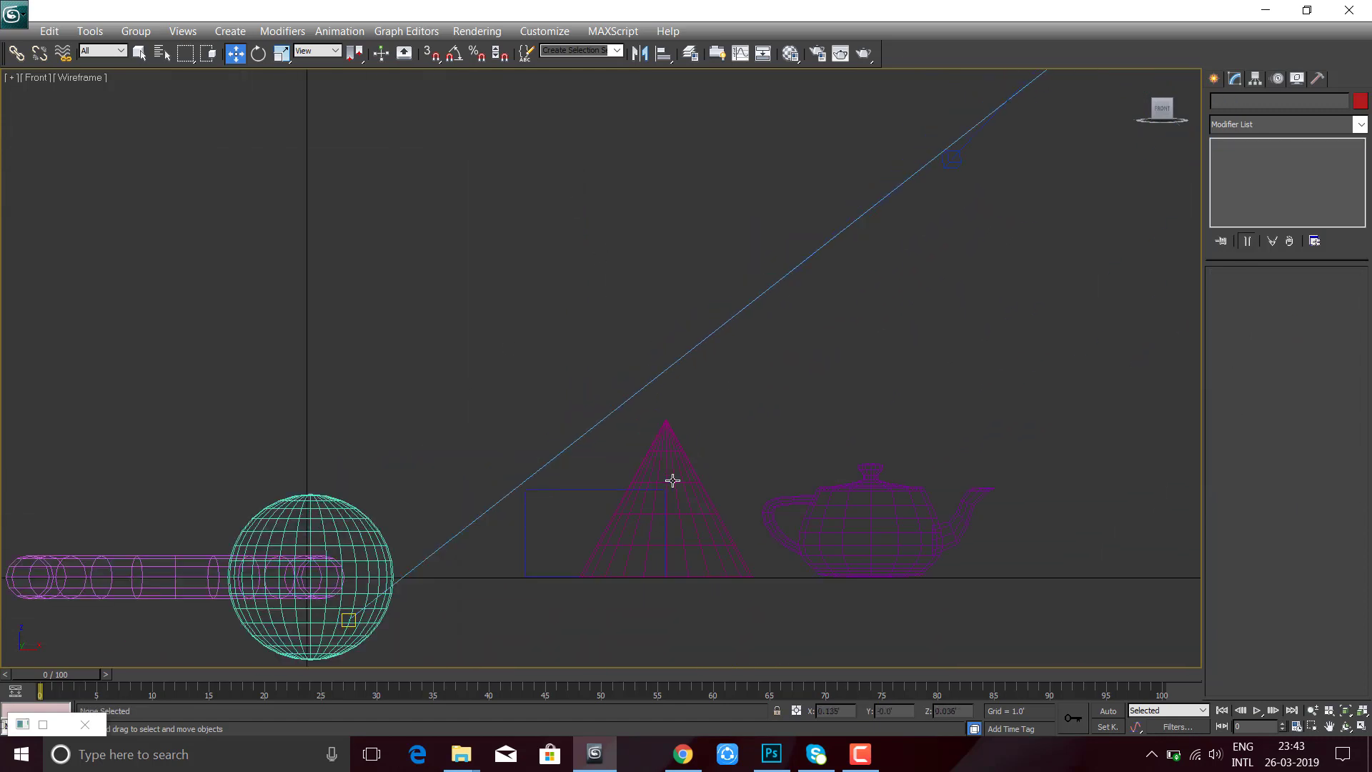
middle_click_drag(672, 481, 654, 411)
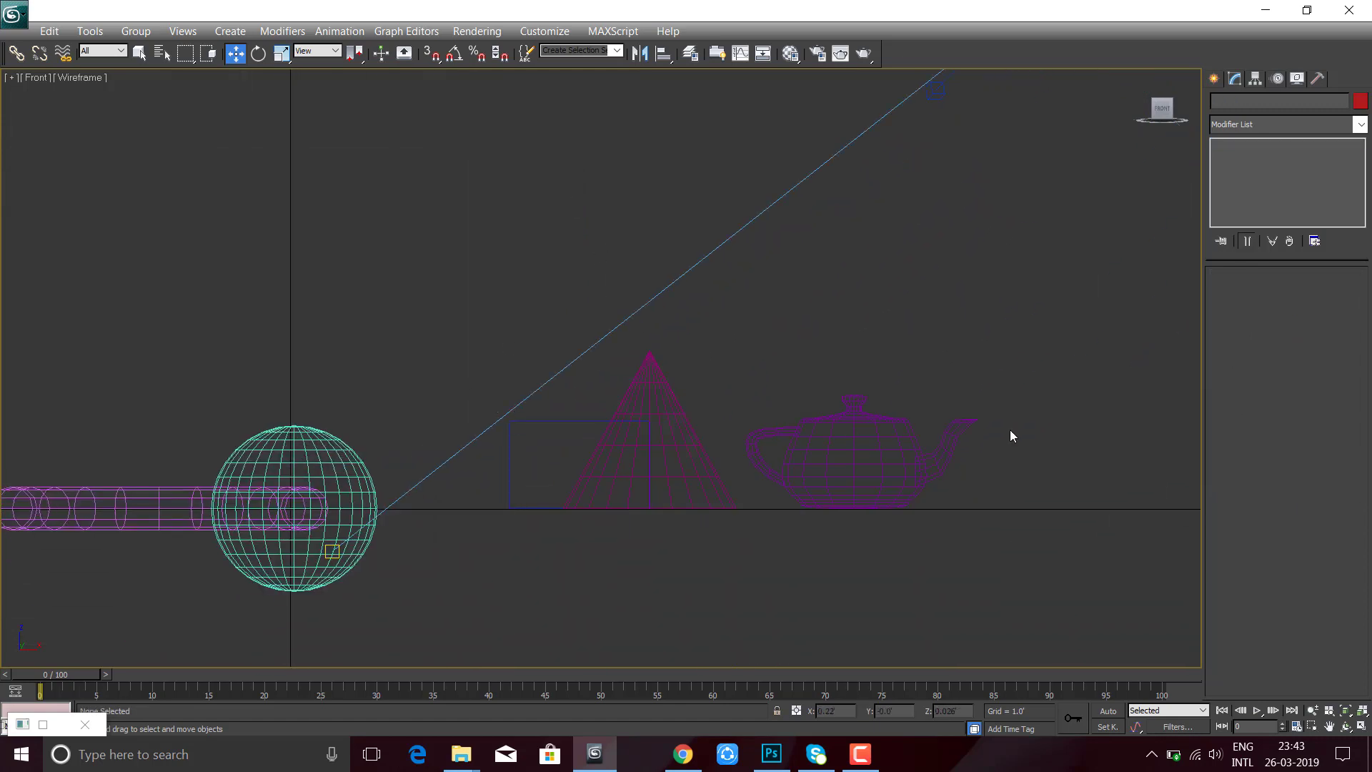
left_click(1213, 80)
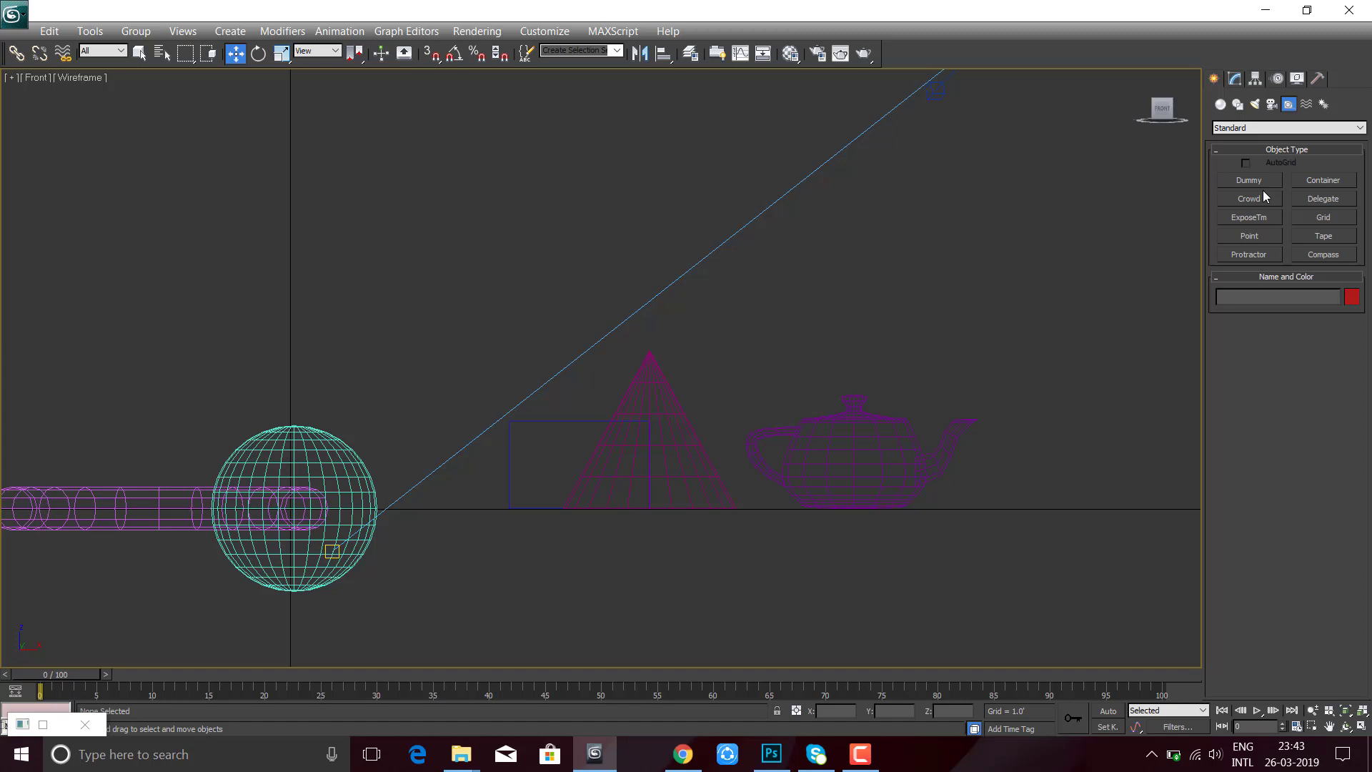
- Select the cone and turn on Affect Pivot Only in the Hierarchy panel
left_click(1306, 104)
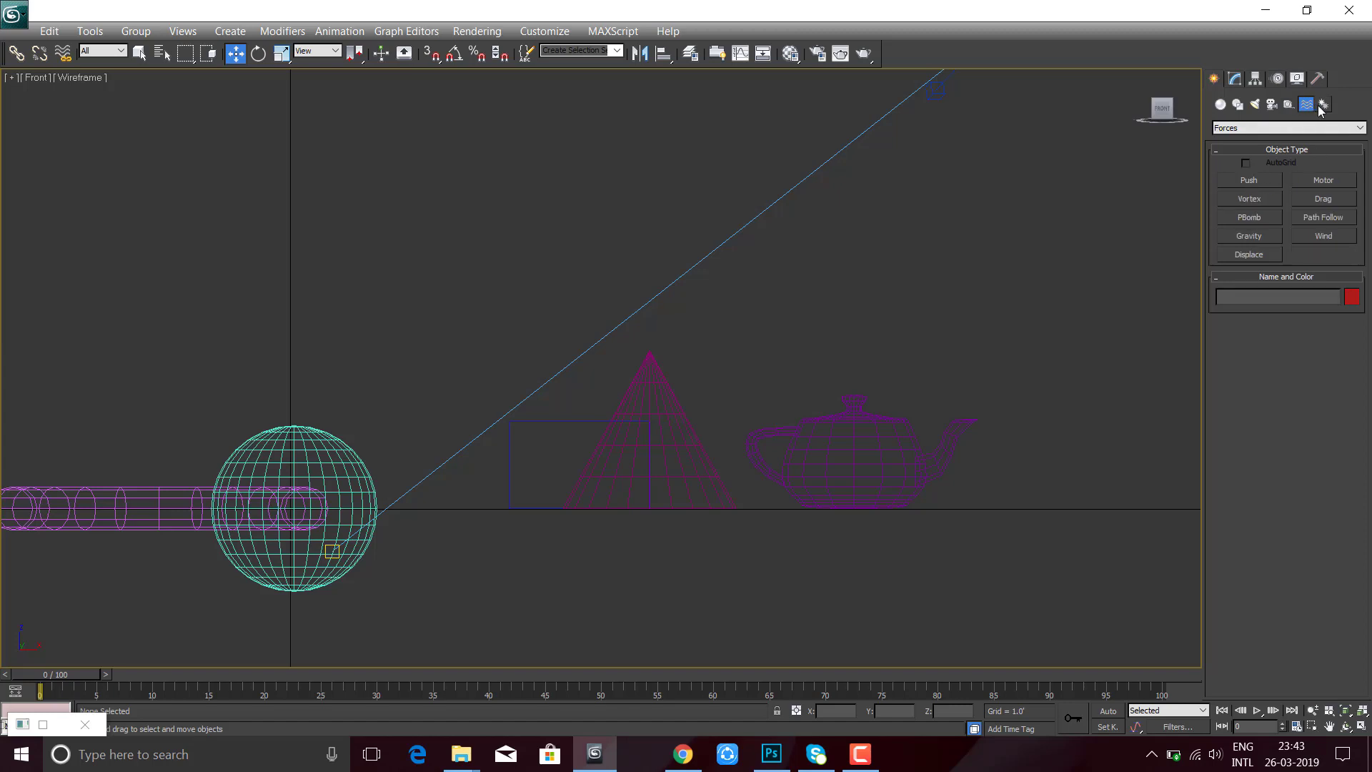
left_click(1235, 78)
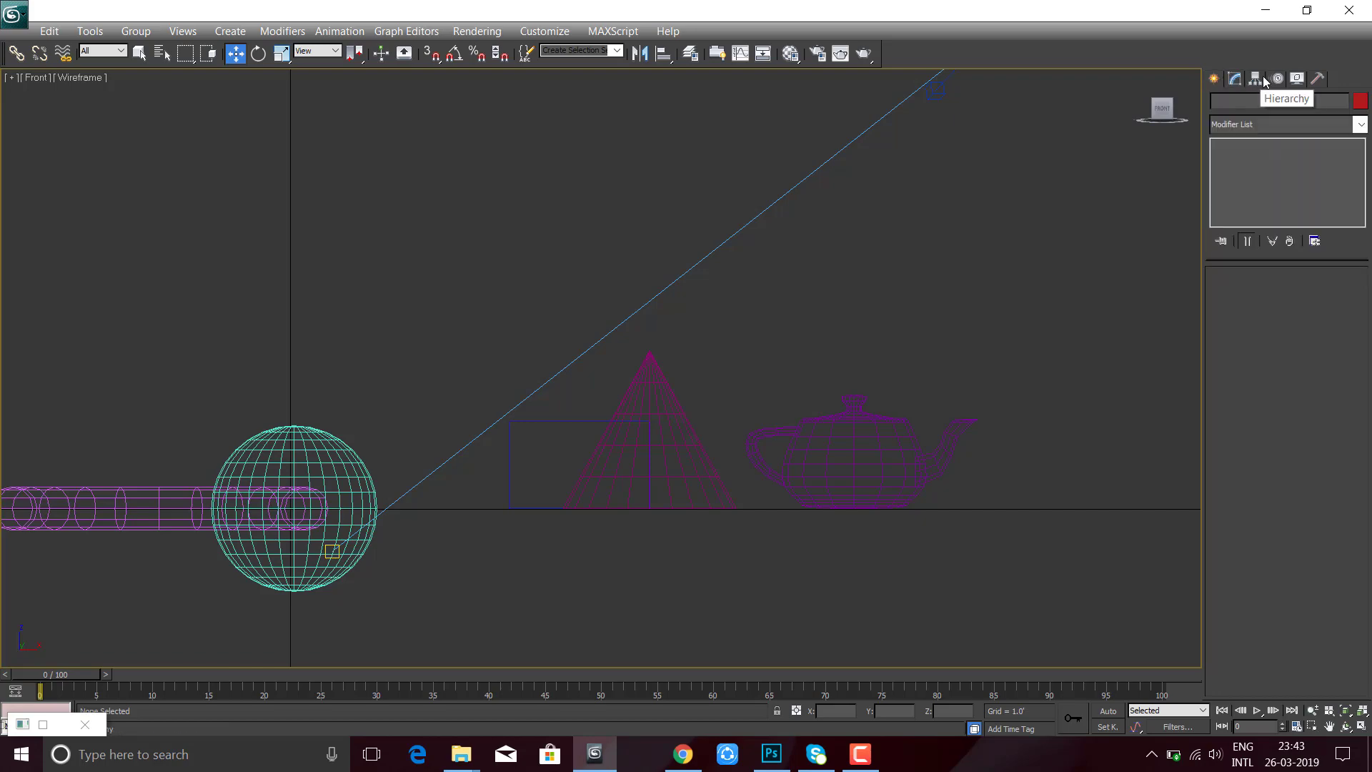
left_click(1256, 79)
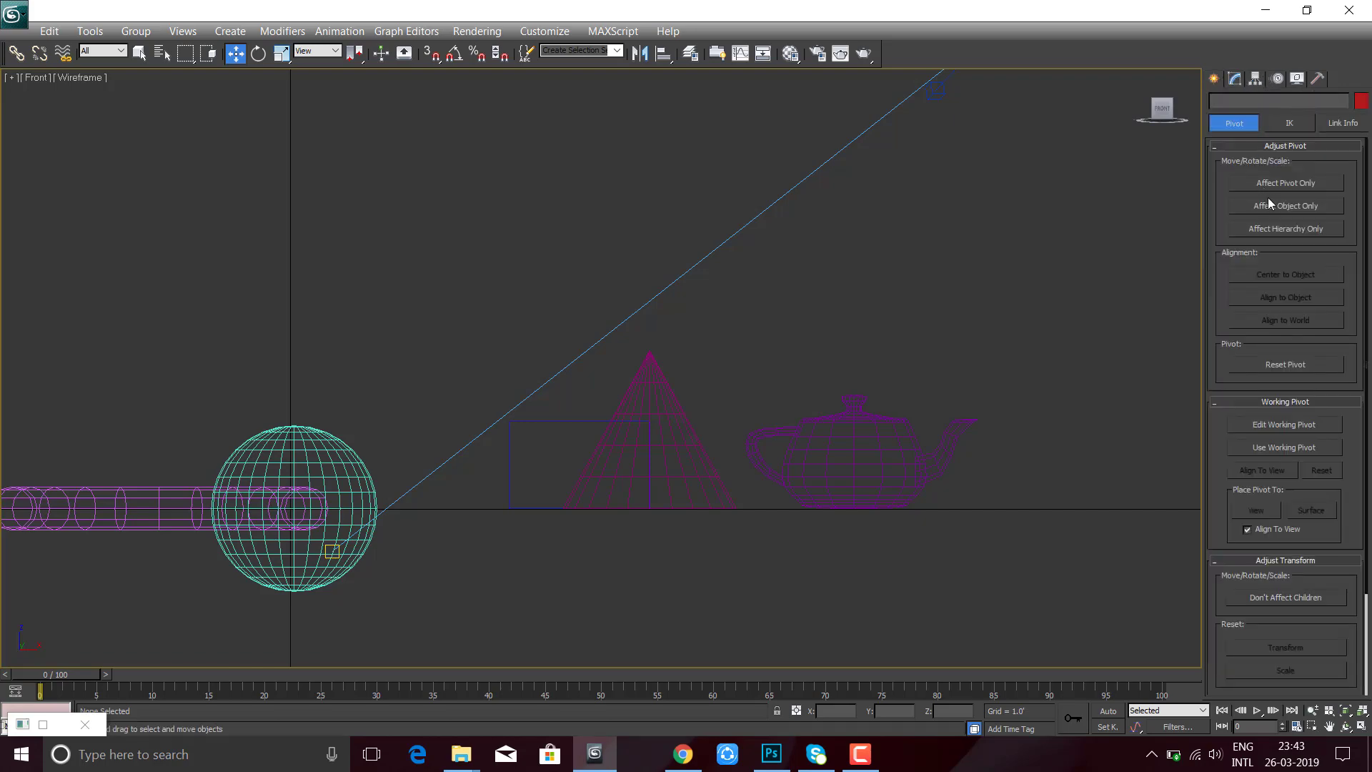
left_click(689, 418)
middle_click_drag(694, 531, 654, 504)
scroll(656, 508, "up", 5)
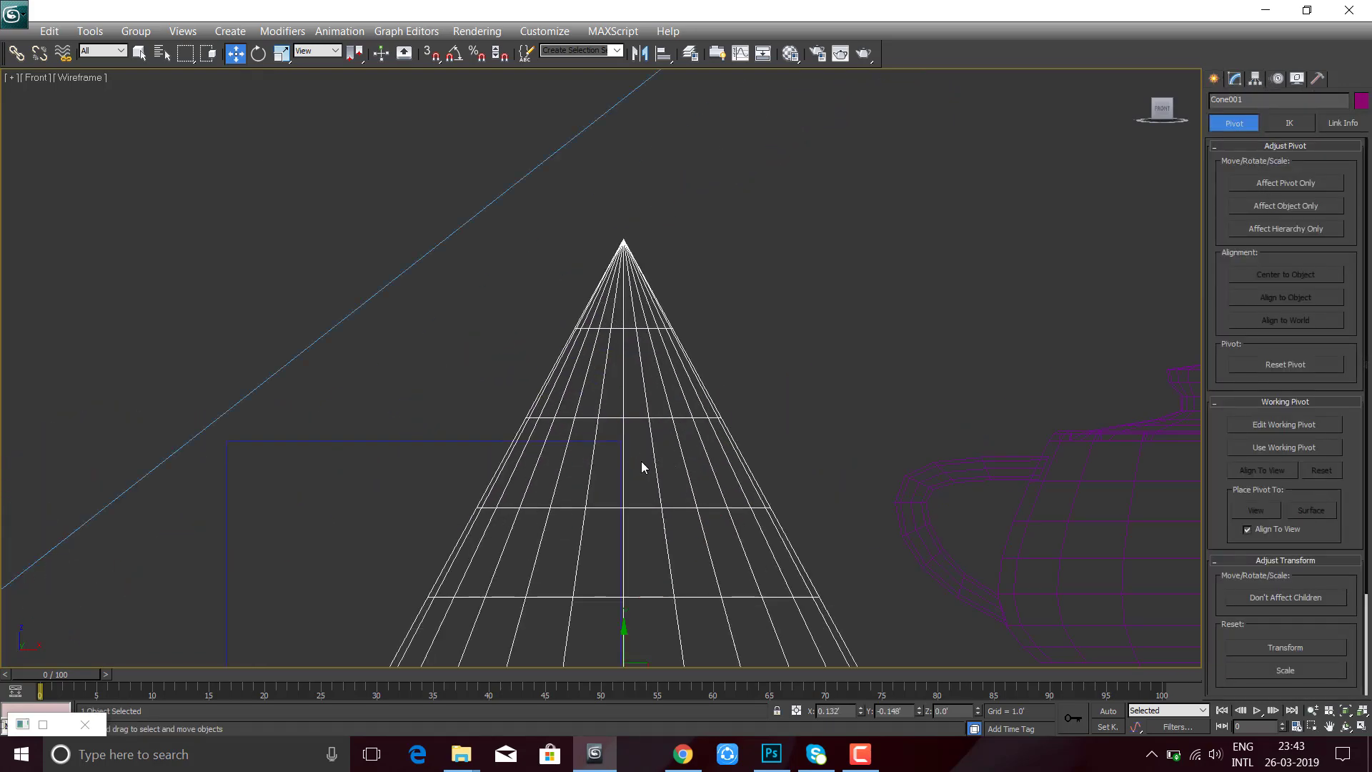
left_click(1285, 182)
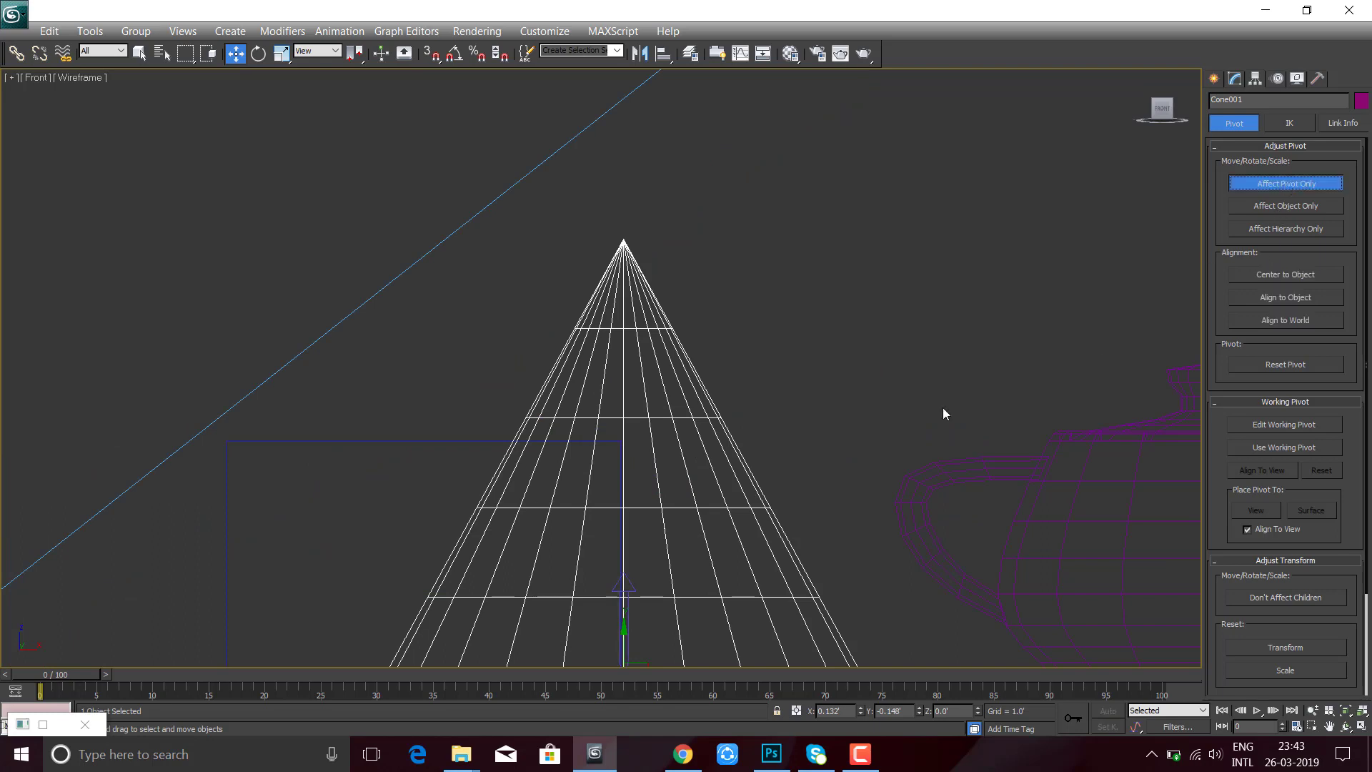
middle_click_drag(942, 408, 871, 225)
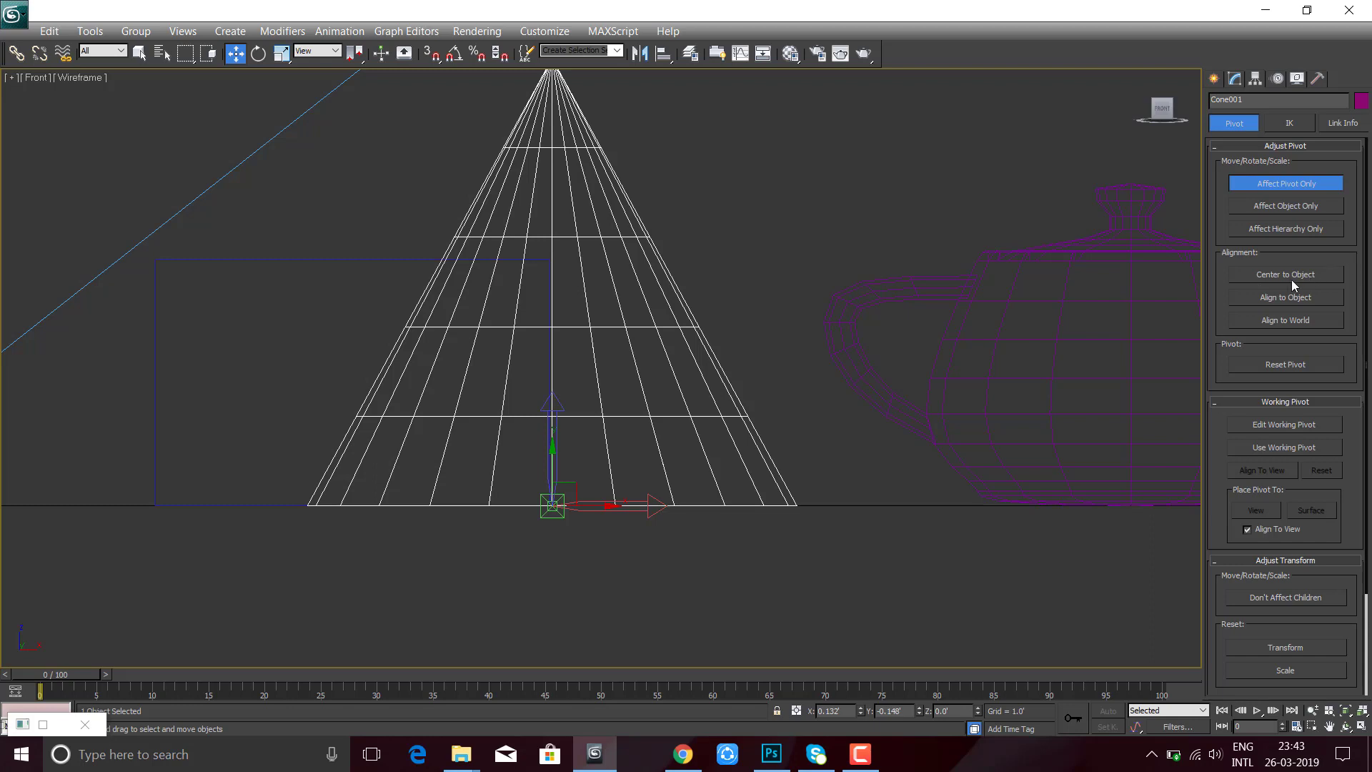
- Center, align and reset the cone's pivot, then move it to the base's left corner
left_click(1287, 186)
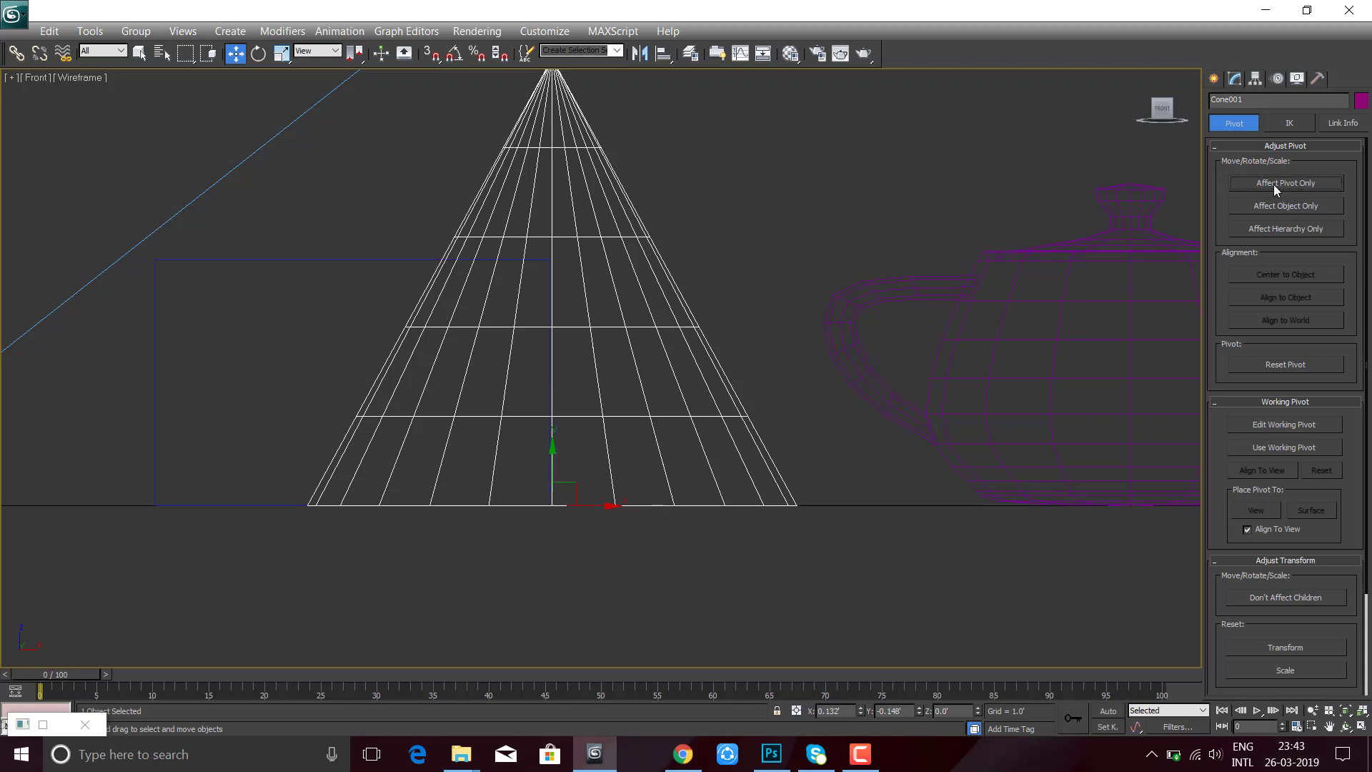
left_click(1304, 188)
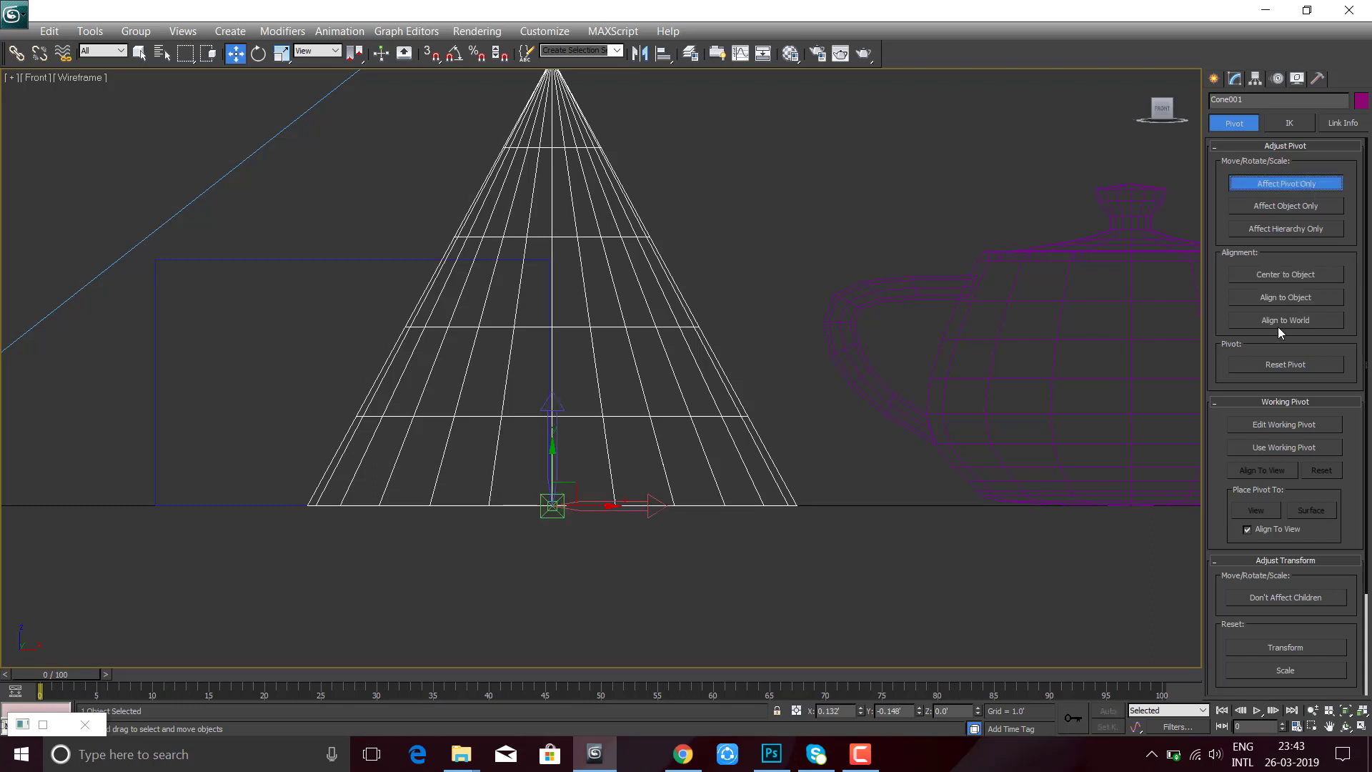
left_click(1297, 276)
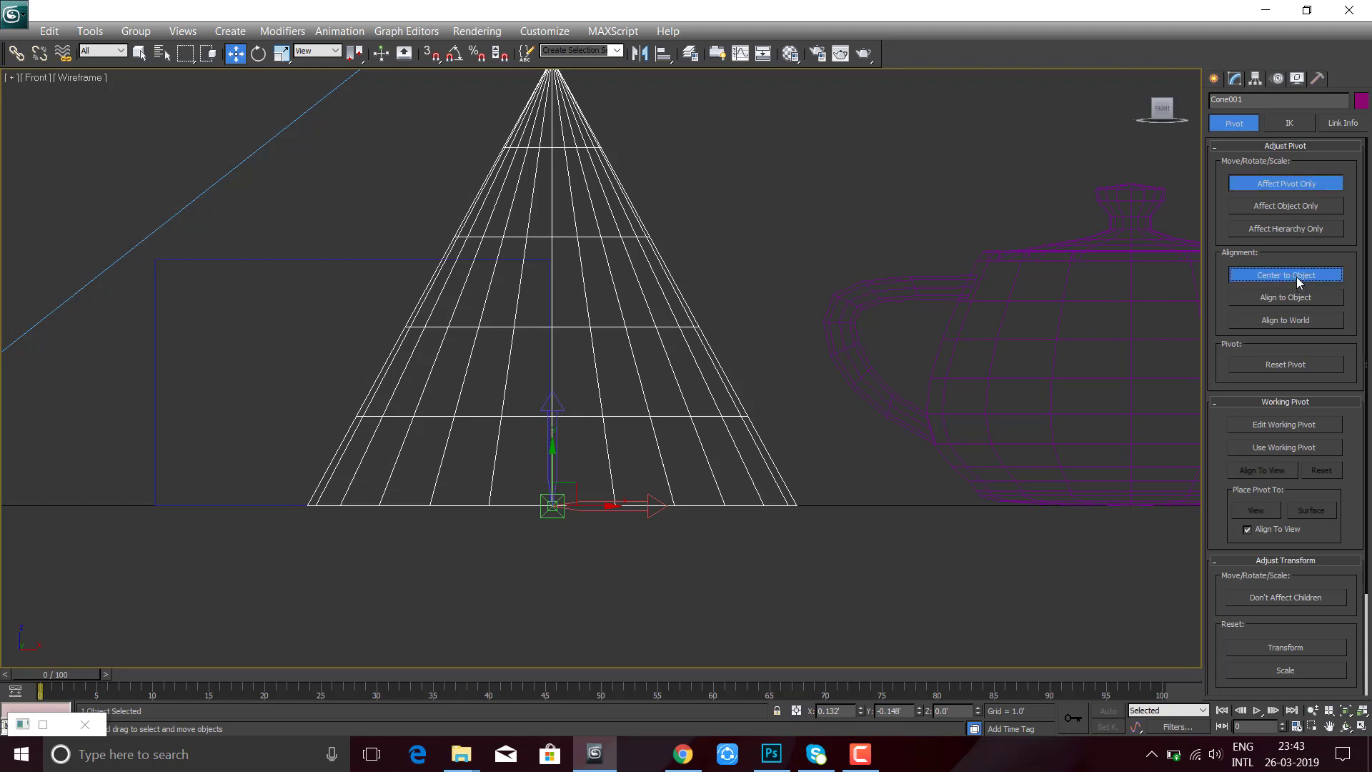
middle_click_drag(551, 331, 578, 380)
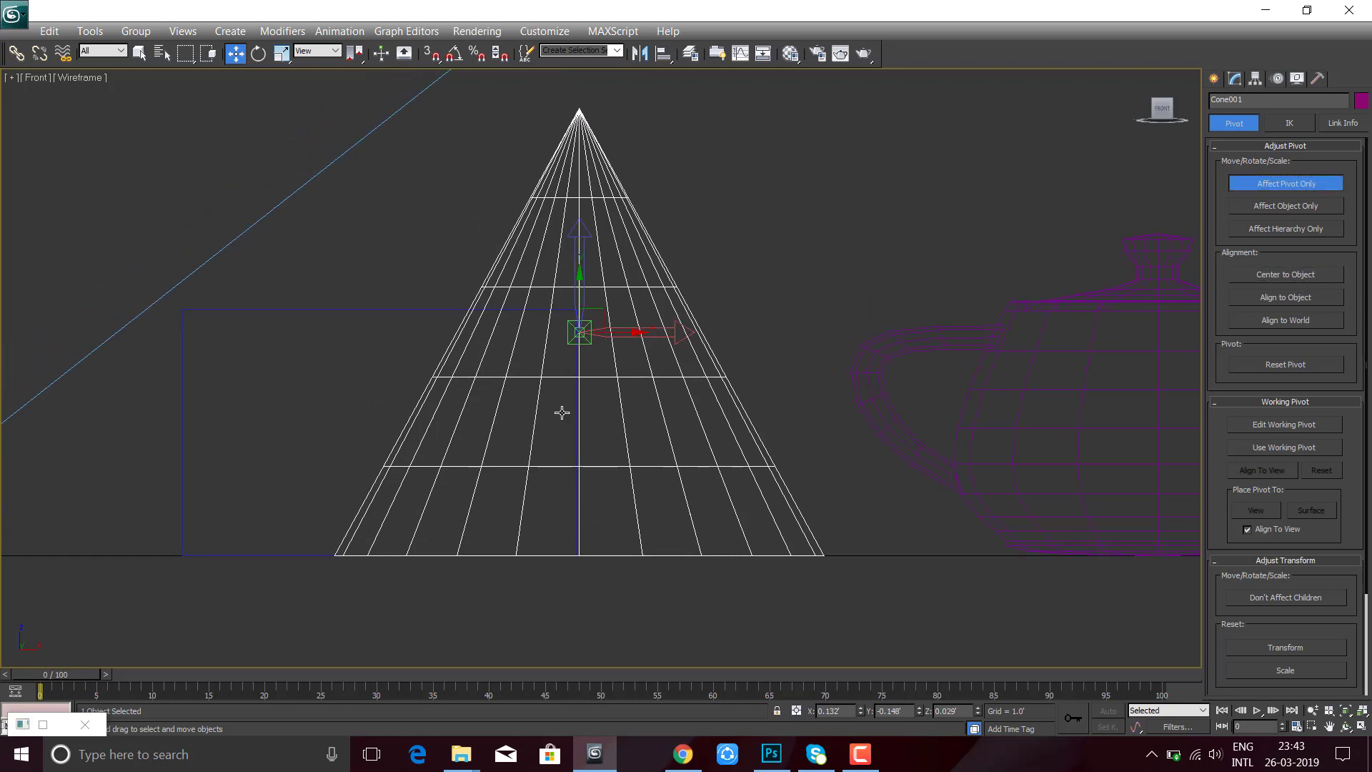
left_click(1294, 301)
left_click(1289, 320)
left_click(1292, 366)
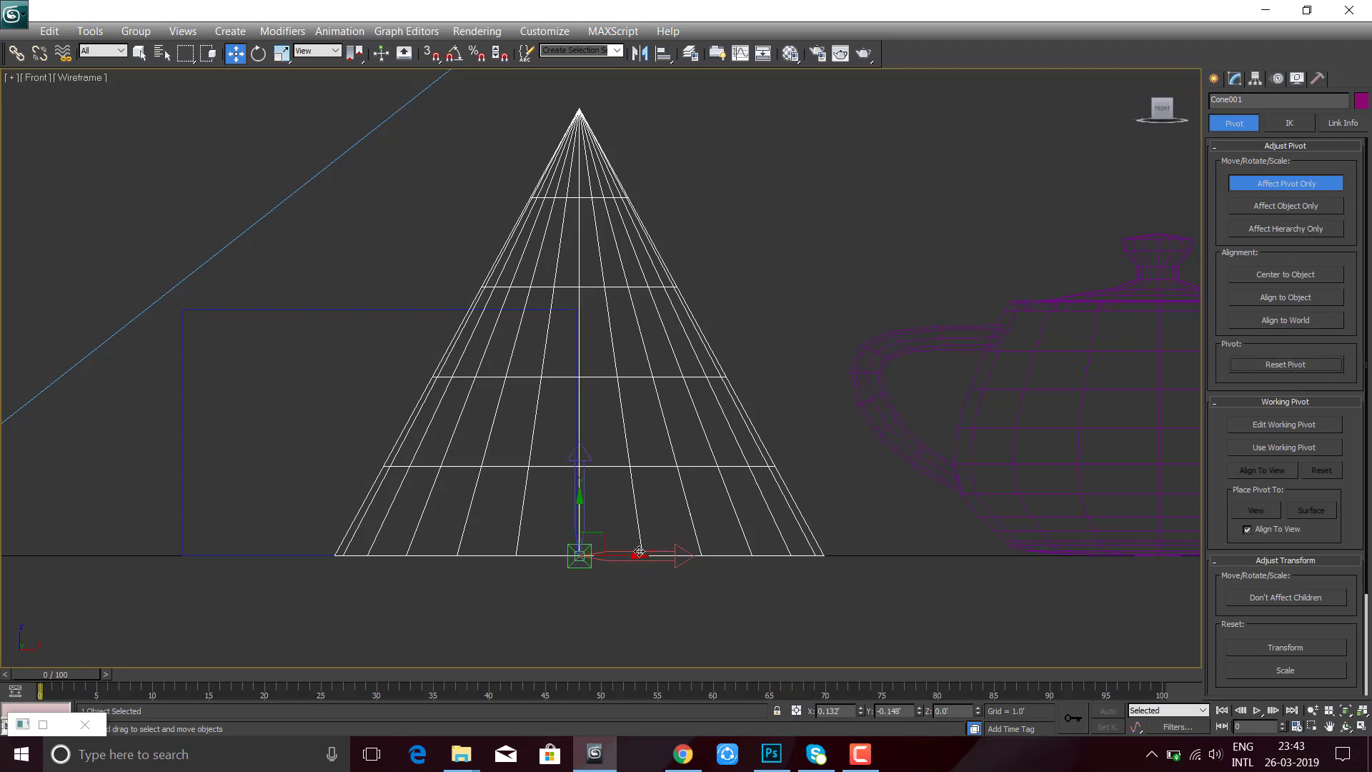
mouse_move(605, 536)
left_mouse_down()
mouse_move(413, 345)
mouse_move(357, 537)
left_mouse_up()
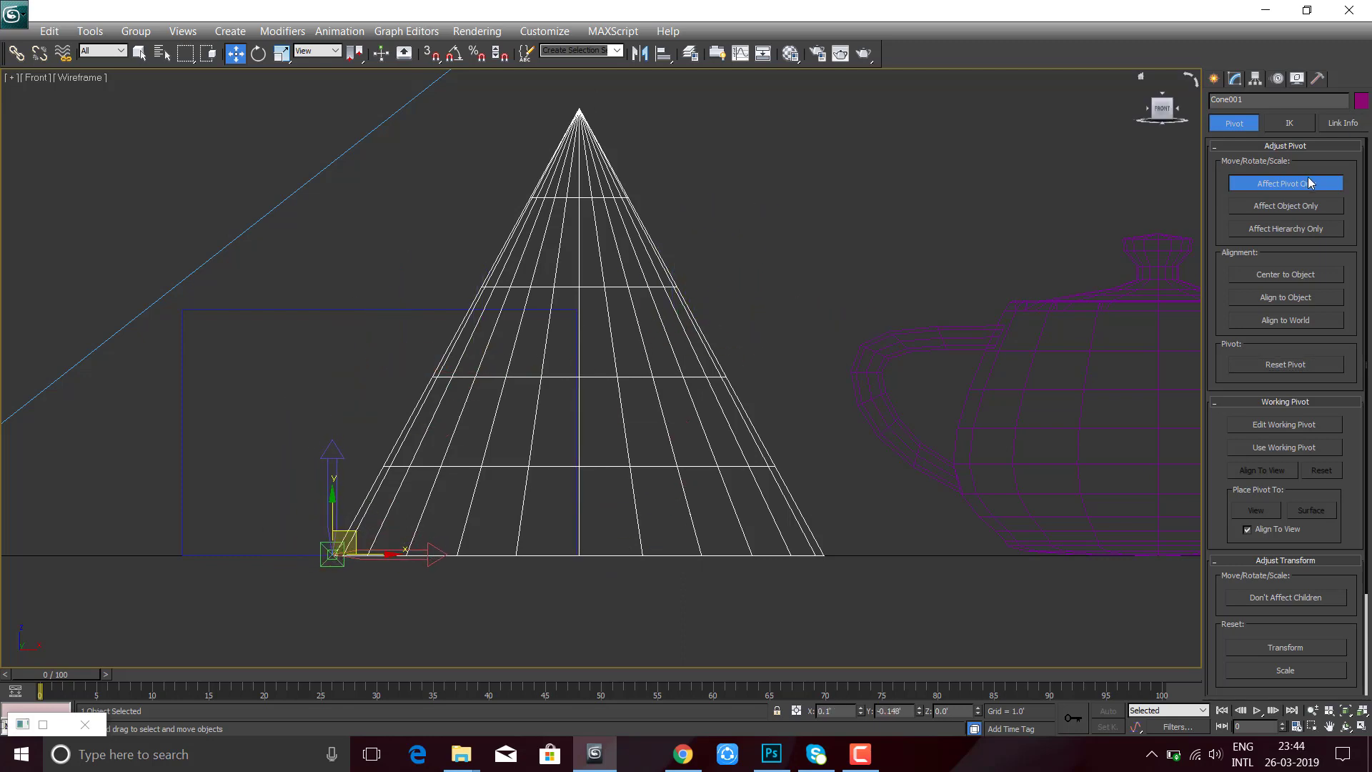
- With angle snap on, swing the cone around its corner pivot and back upright
left_click(1234, 79)
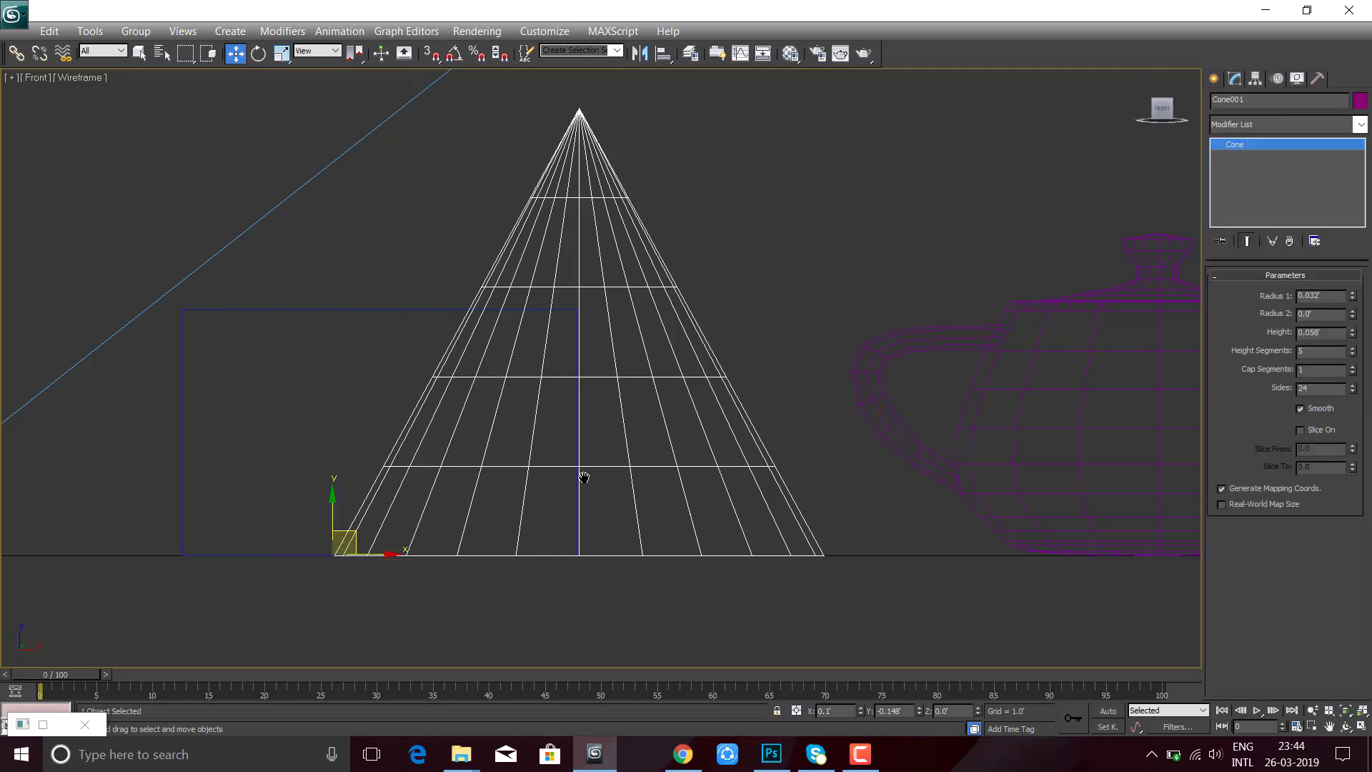
key("e")
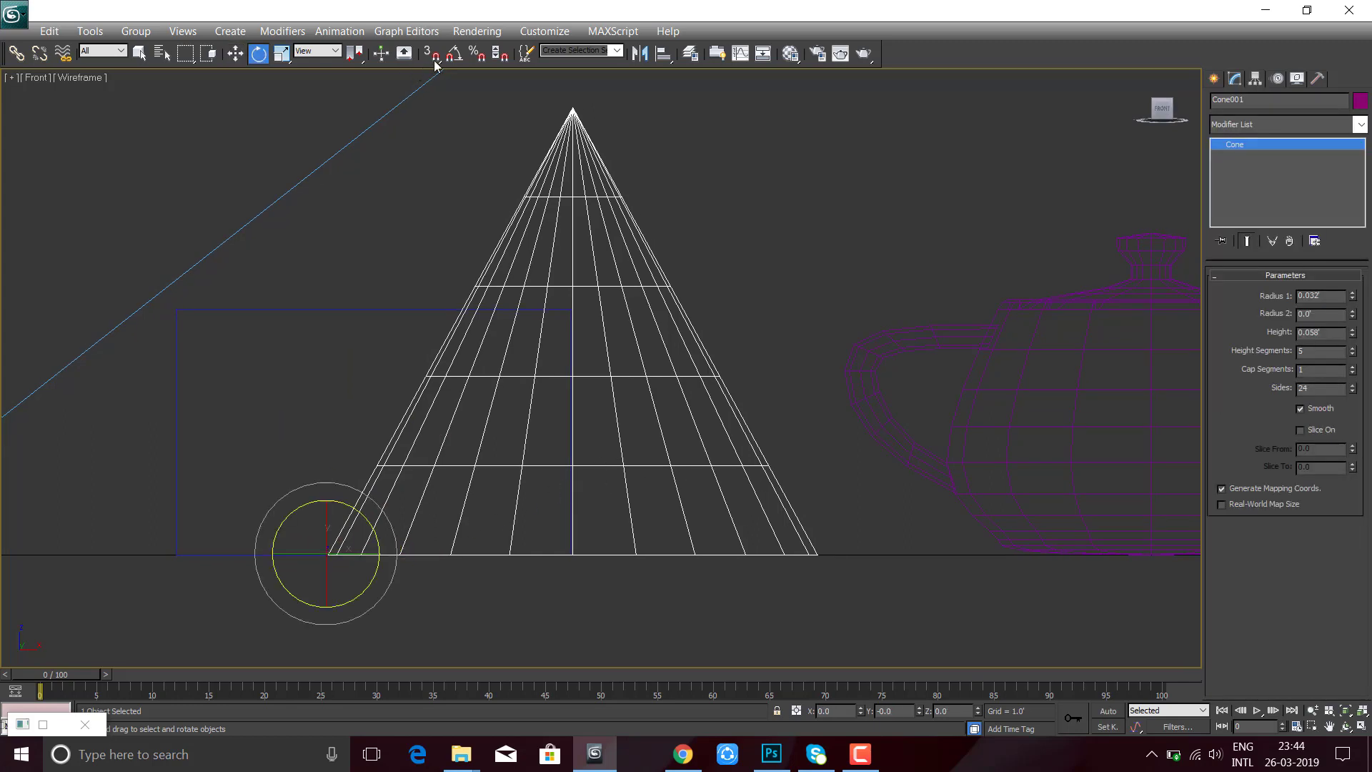
left_click(453, 54)
left_click_drag(378, 510, 373, 446)
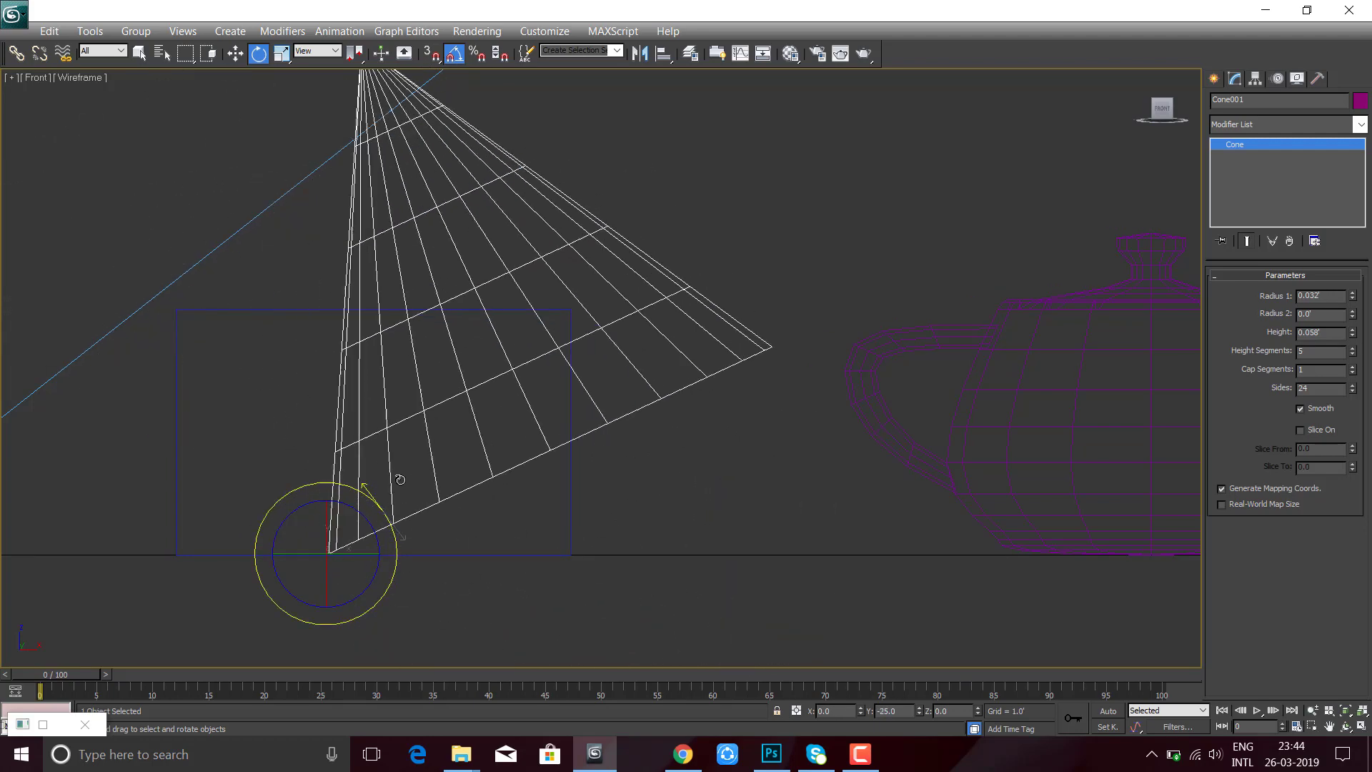
left_click_drag(373, 447, 414, 497)
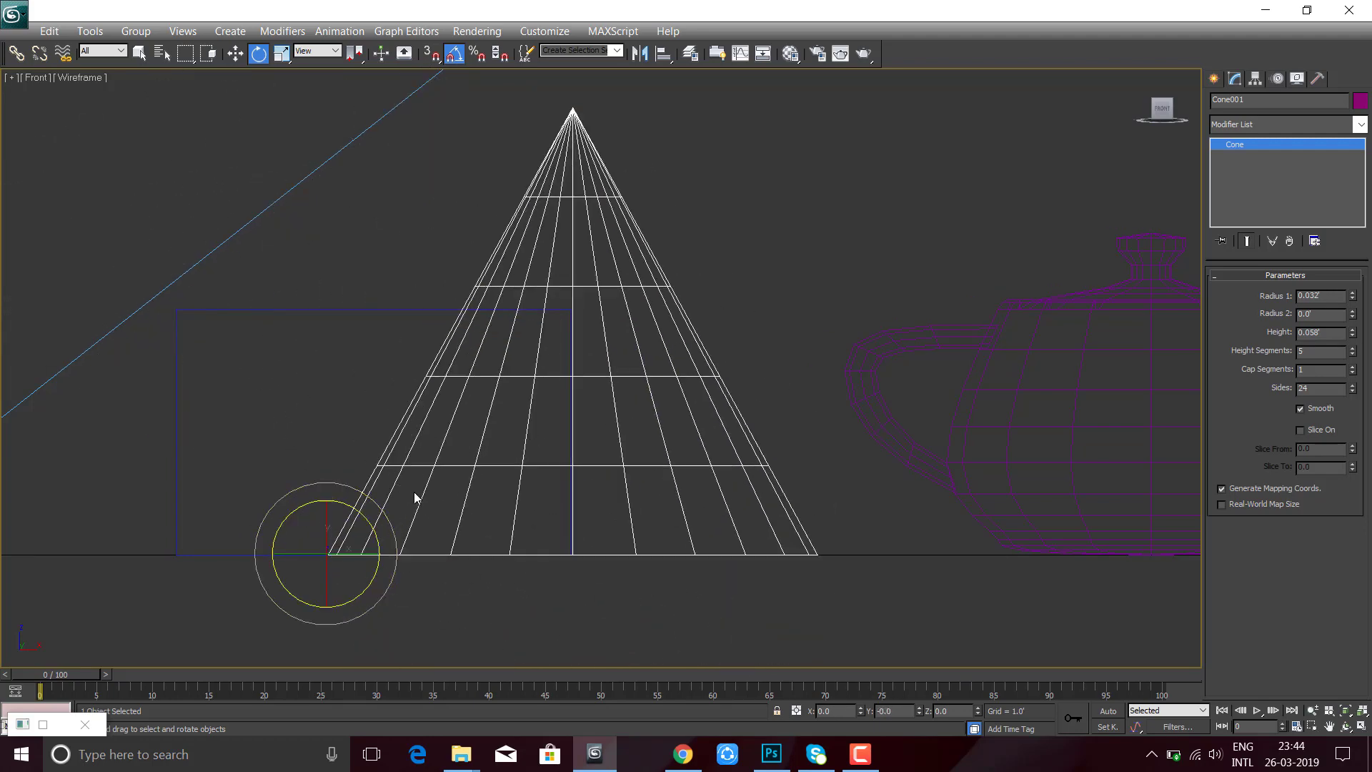
- Tilt the cone about its base centre, return it upright, and show its Hierarchy pivot settings
left_click(515, 501)
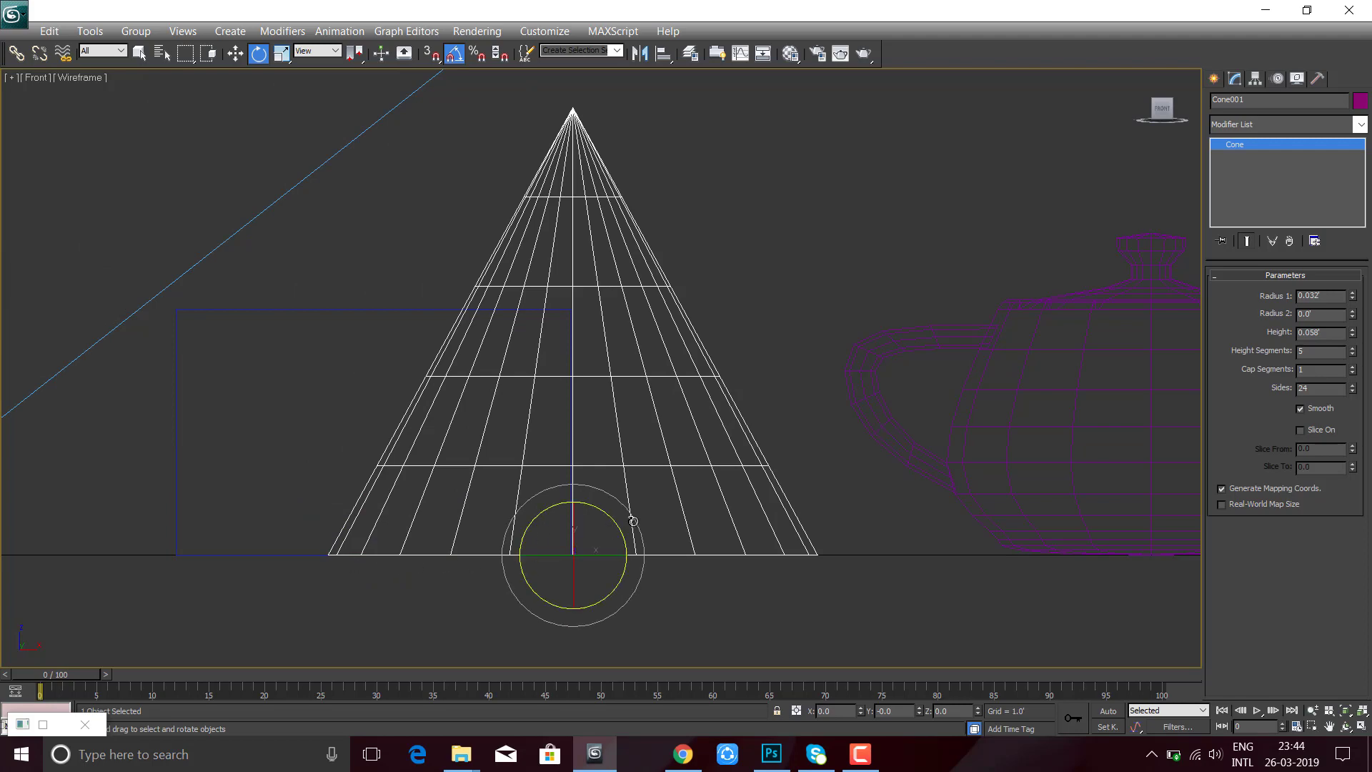
mouse_move(634, 521)
left_mouse_down()
mouse_move(655, 546)
mouse_move(704, 548)
left_mouse_up()
scroll(715, 544, "down", 3)
scroll(639, 546, "down", 1)
key("w")
key("z")
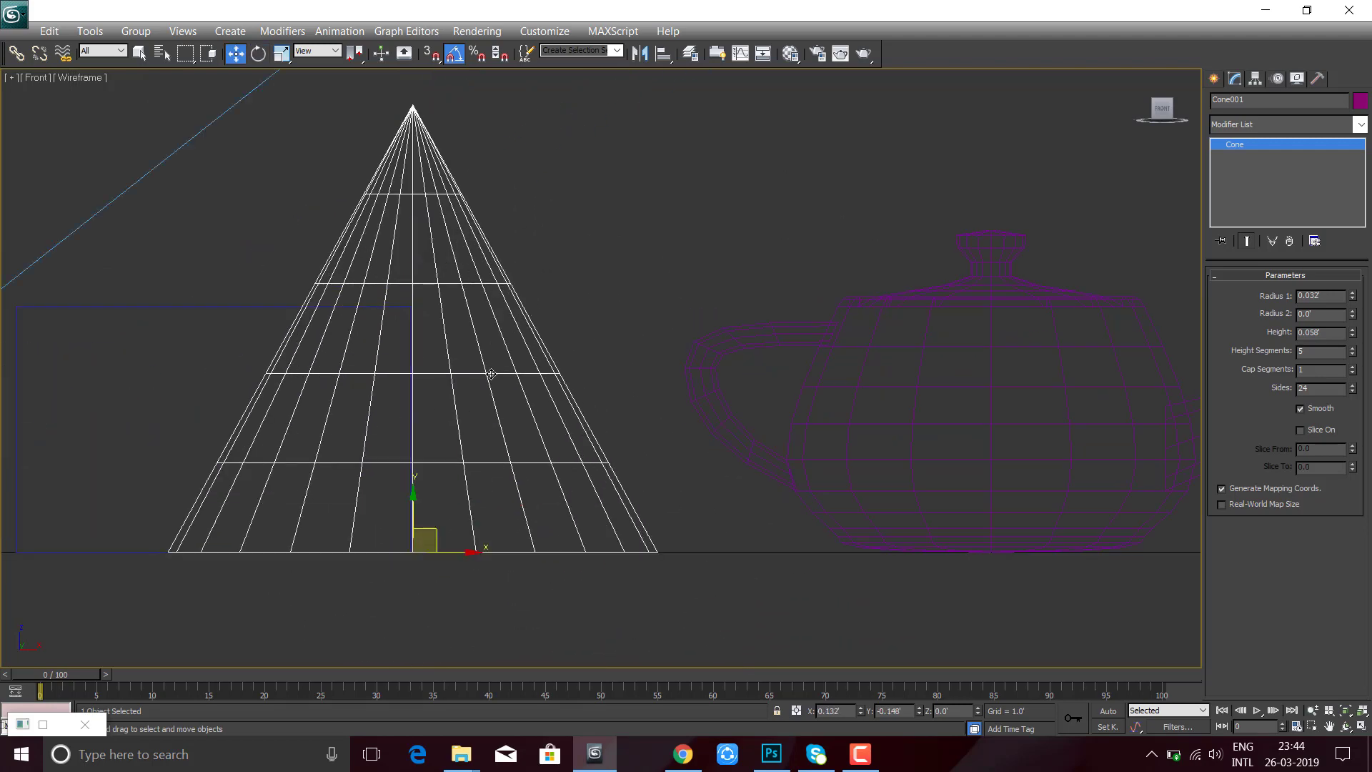
left_click(1255, 78)
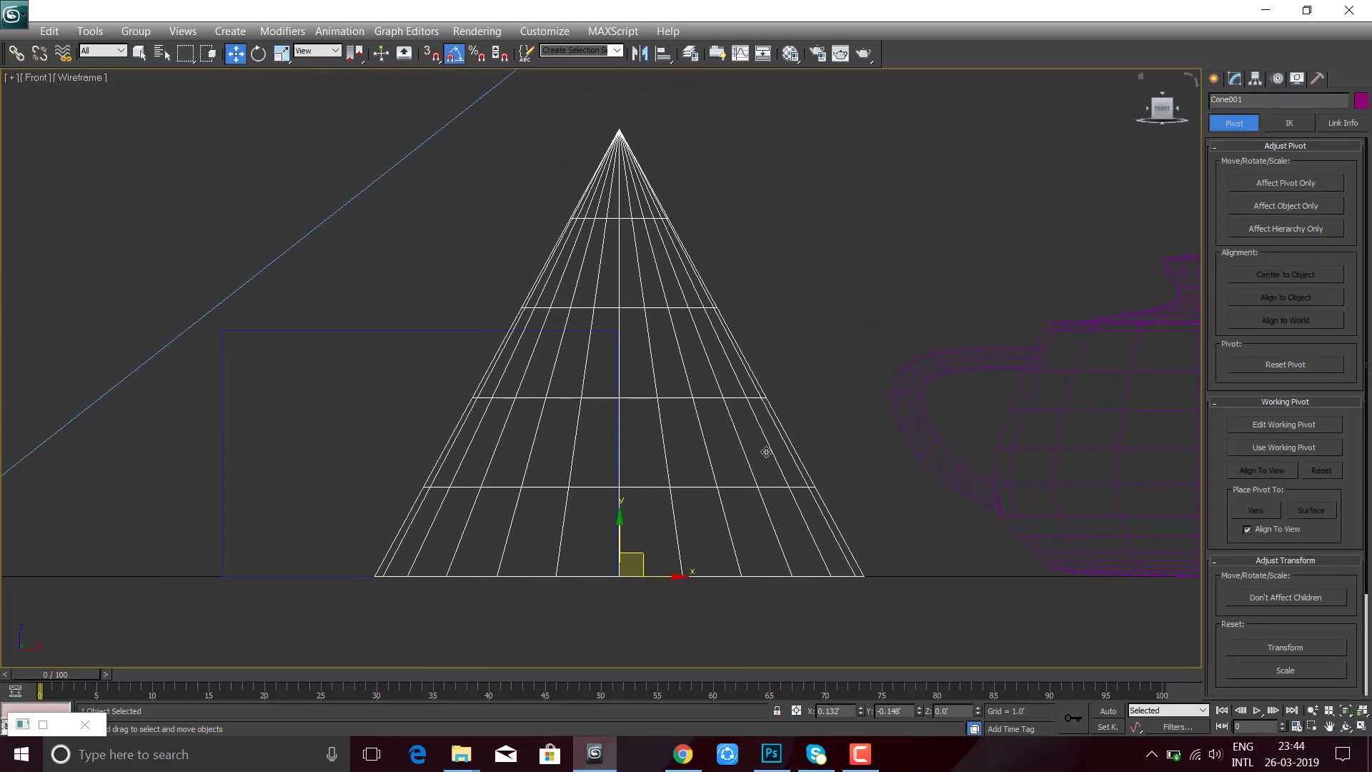
- Pan the view, move from the Motion panel to the Display panel, and clear the selection
middle_click_drag(766, 453, 703, 432)
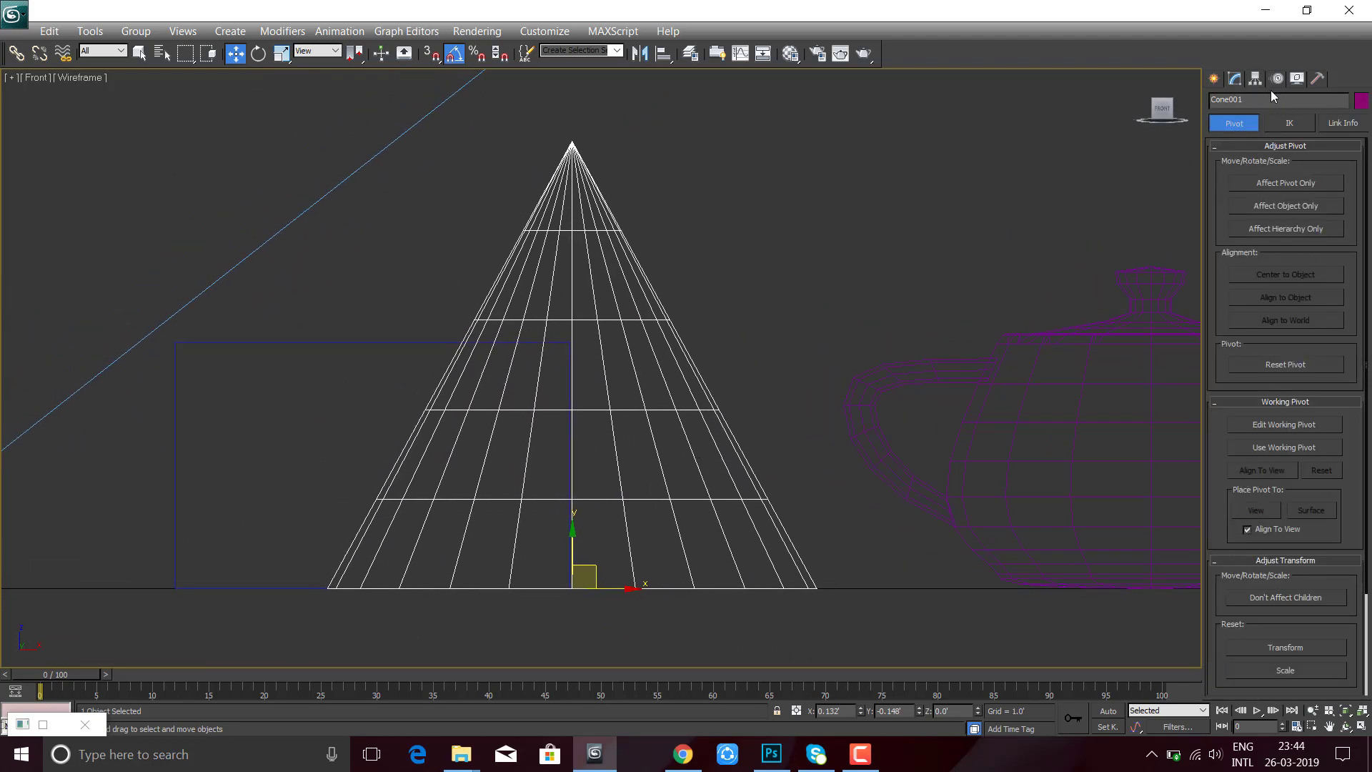
left_click(1297, 78)
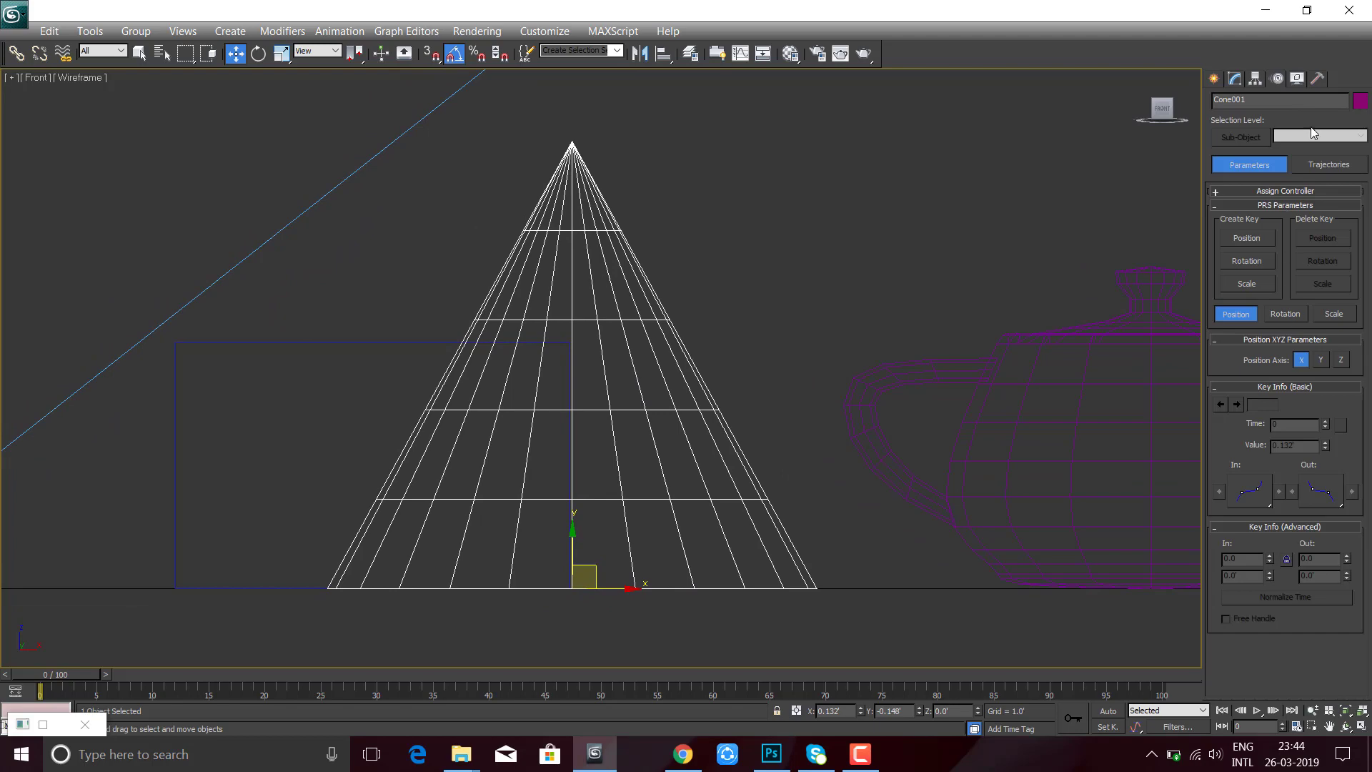
left_click(1297, 79)
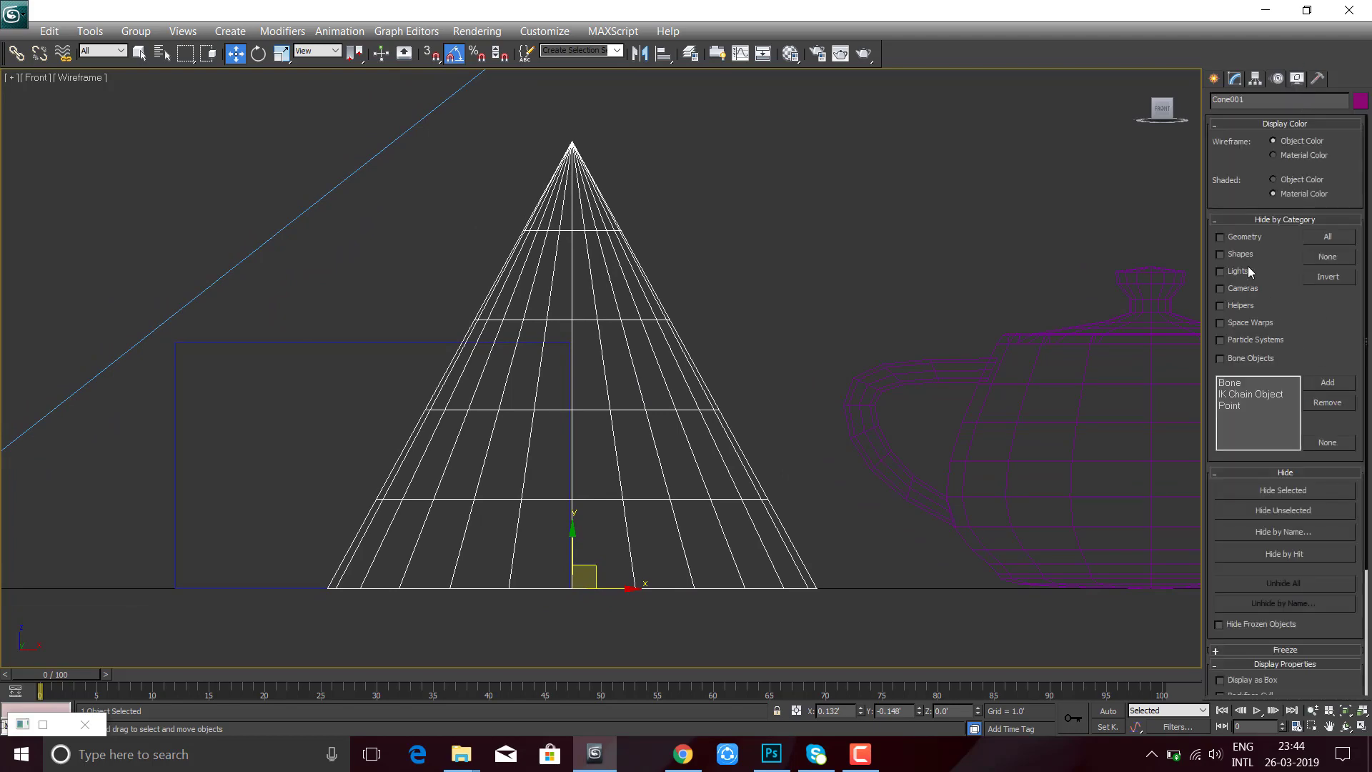
scroll(865, 312, "down", 5)
left_click(863, 298)
scroll(862, 298, "down", 3)
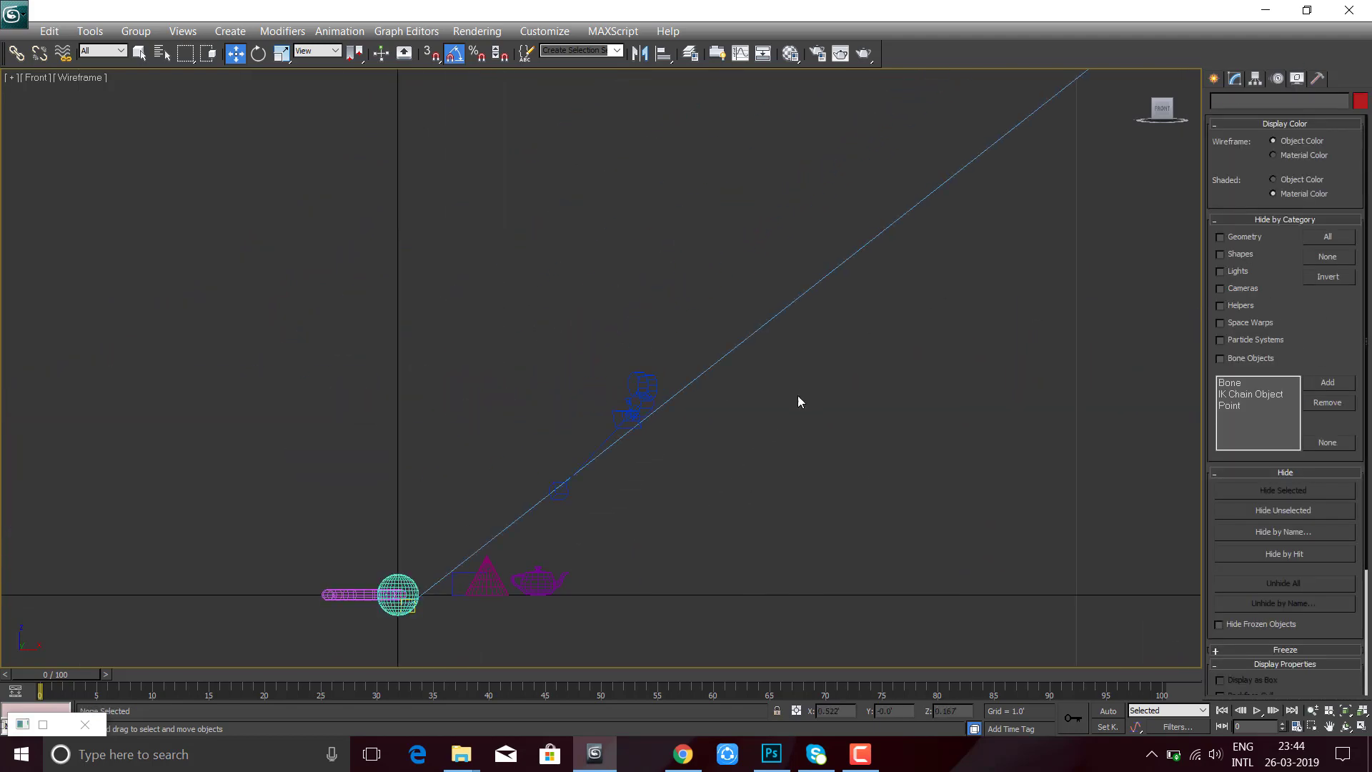
scroll(800, 400, "down", 3)
- Select Spot001 and lower it toward the sphere it targets
middle_click_drag(903, 219, 777, 380)
scroll(748, 433, "down", 3)
left_click(717, 424)
scroll(717, 424, "up", 3)
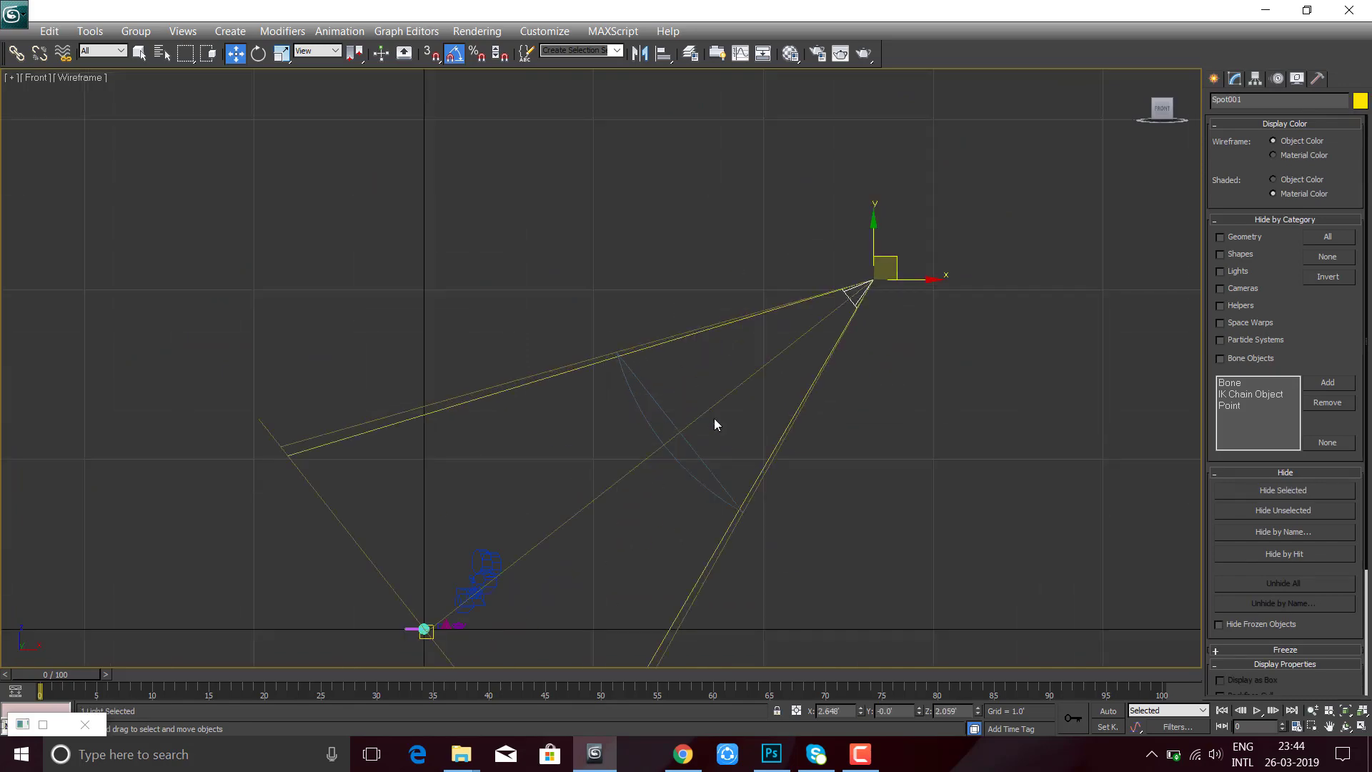
mouse_move(886, 266)
left_mouse_down()
mouse_move(550, 566)
mouse_move(565, 551)
left_mouse_up()
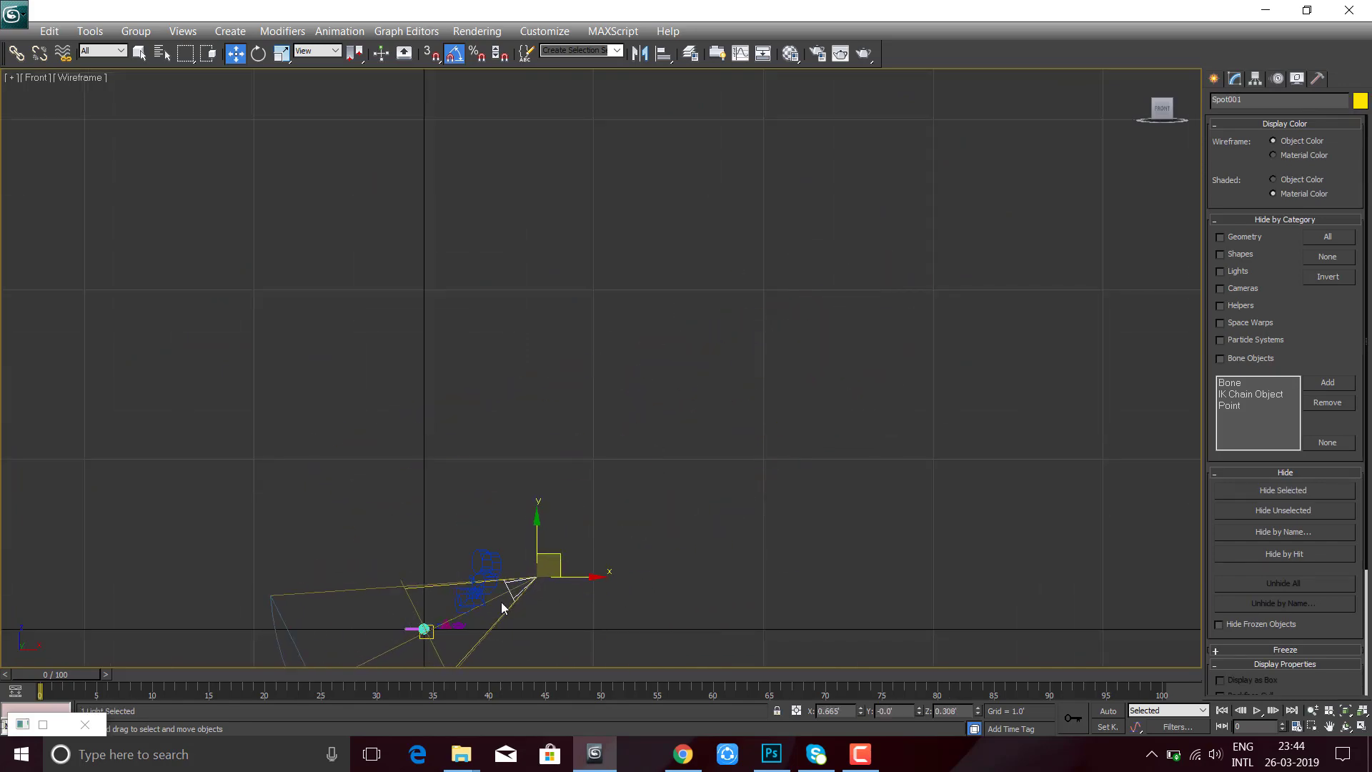
middle_click_drag(421, 686, 670, 406)
scroll(670, 406, "up", 3)
scroll(671, 412, "up", 3)
middle_click_drag(1020, 103, 677, 303)
- Deselect the spotlight and bring the Display panel's Hide by Category options back up
left_click(490, 499)
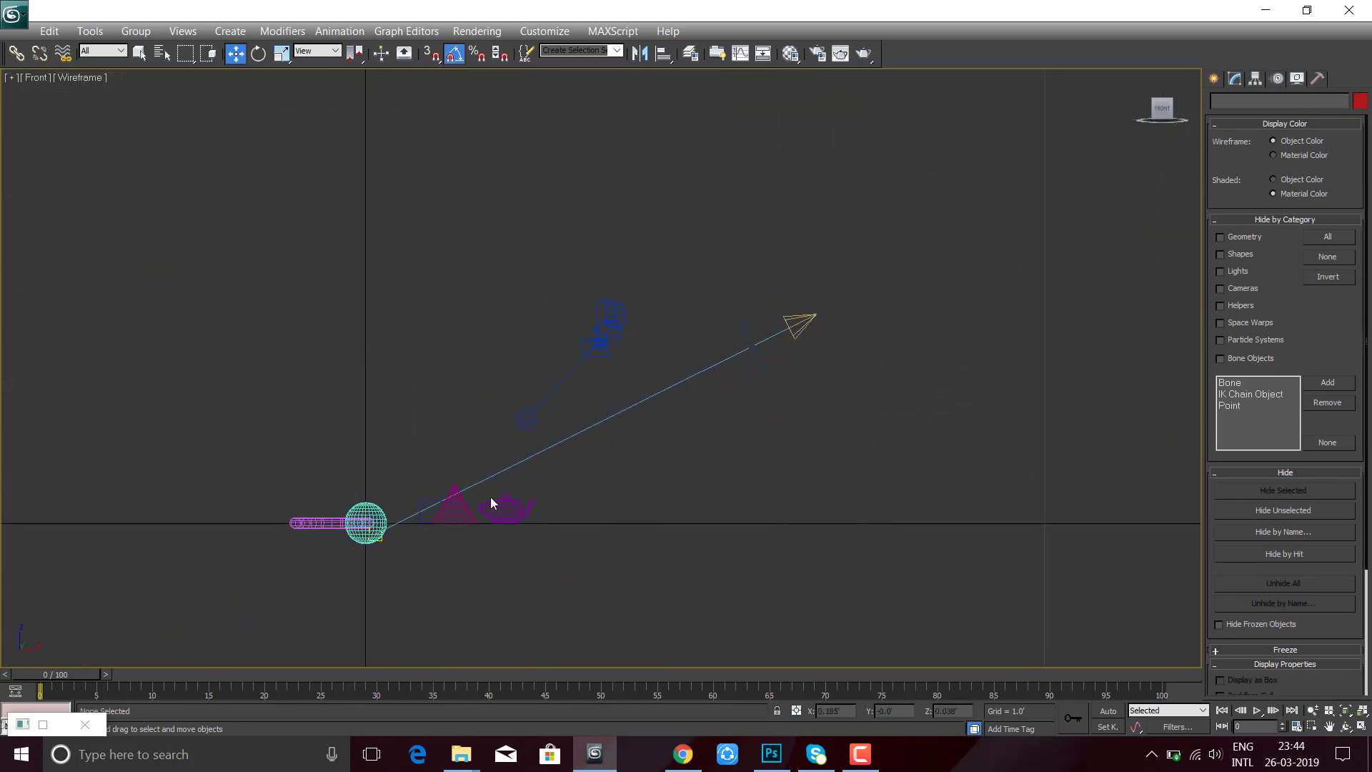
scroll(610, 415, "up", 2)
scroll(611, 415, "down", 2)
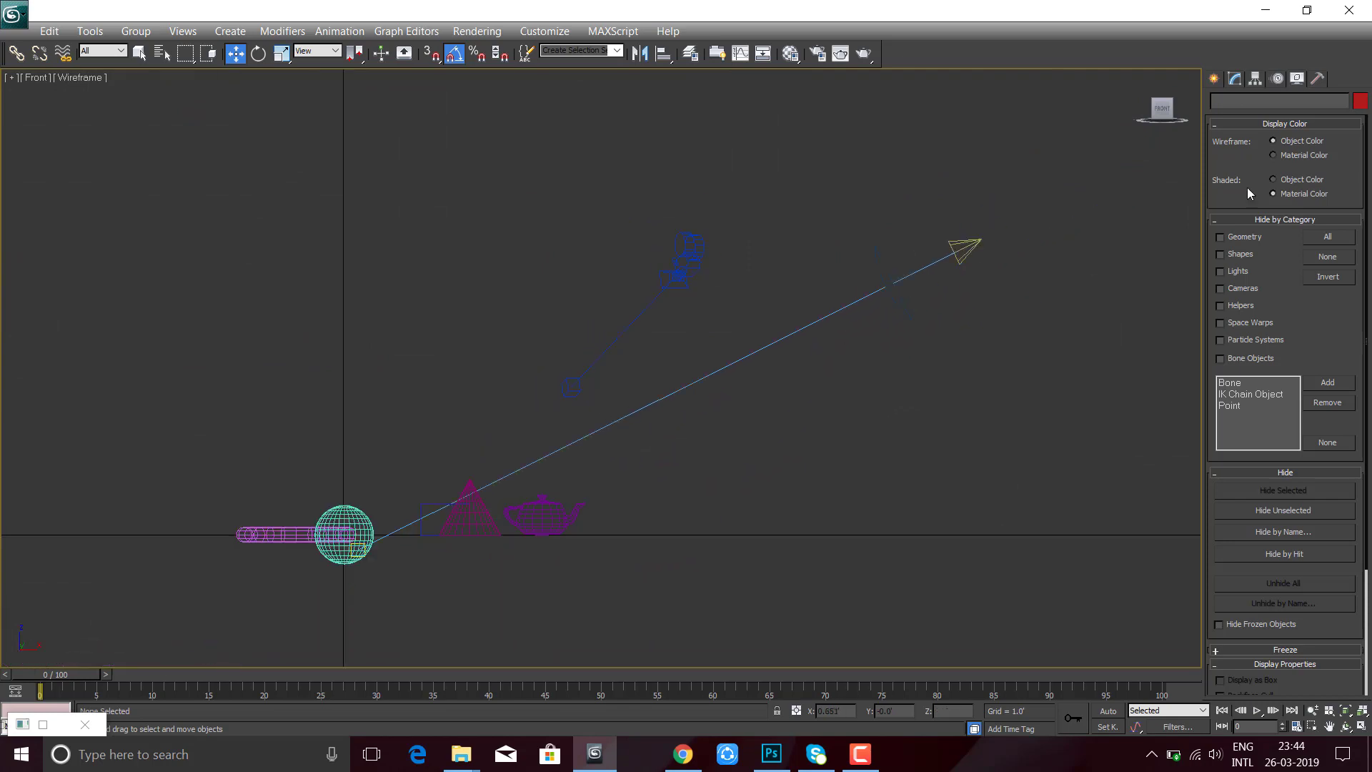
left_click(1215, 80)
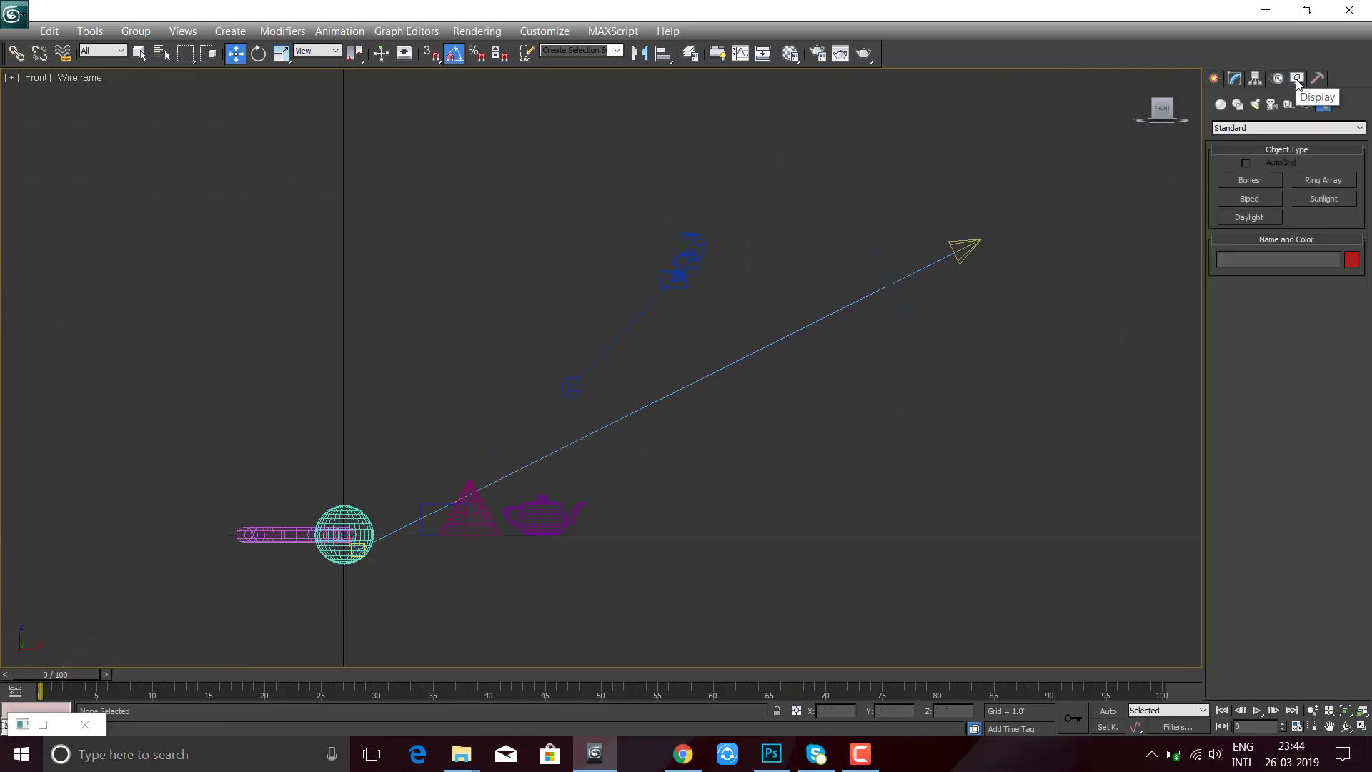
left_click(1297, 80)
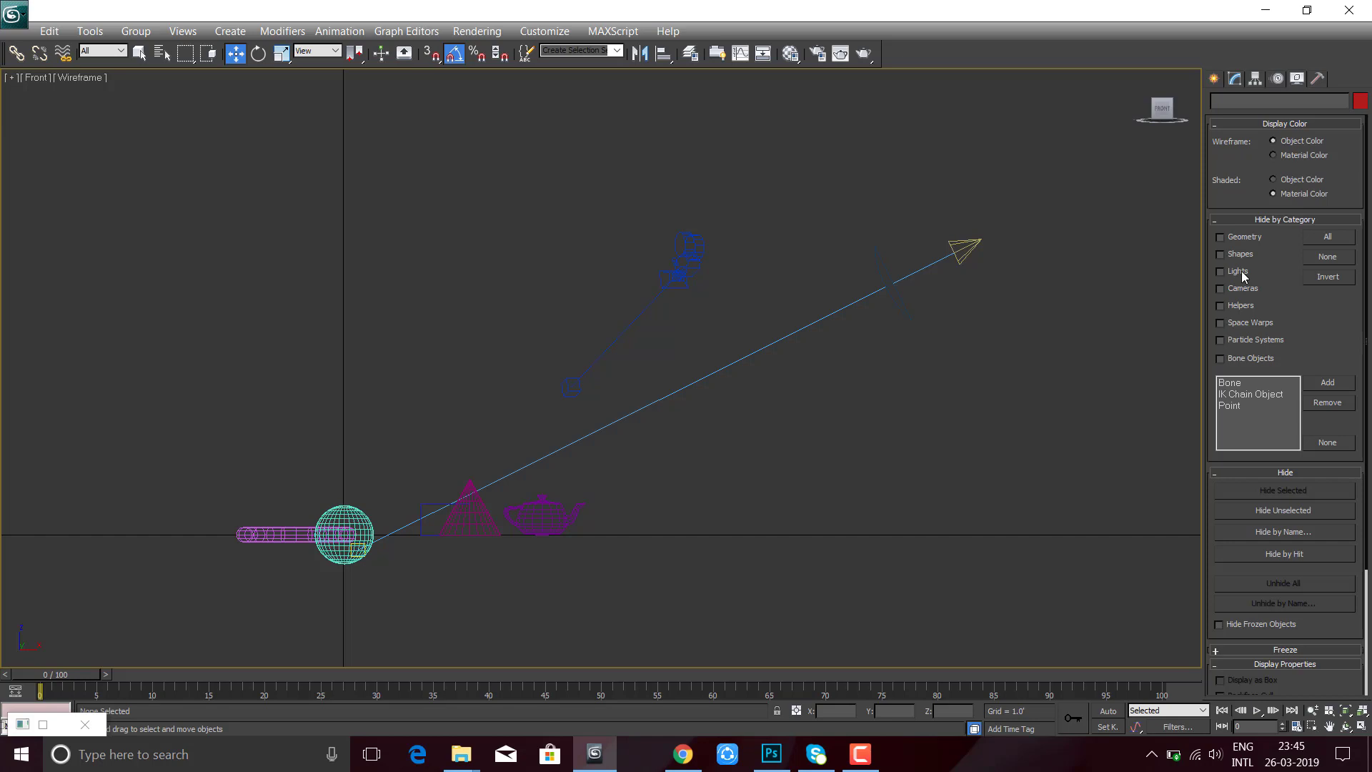
- Hide lights and cameras by category so only the geometry shows in the viewports
left_click(1229, 276)
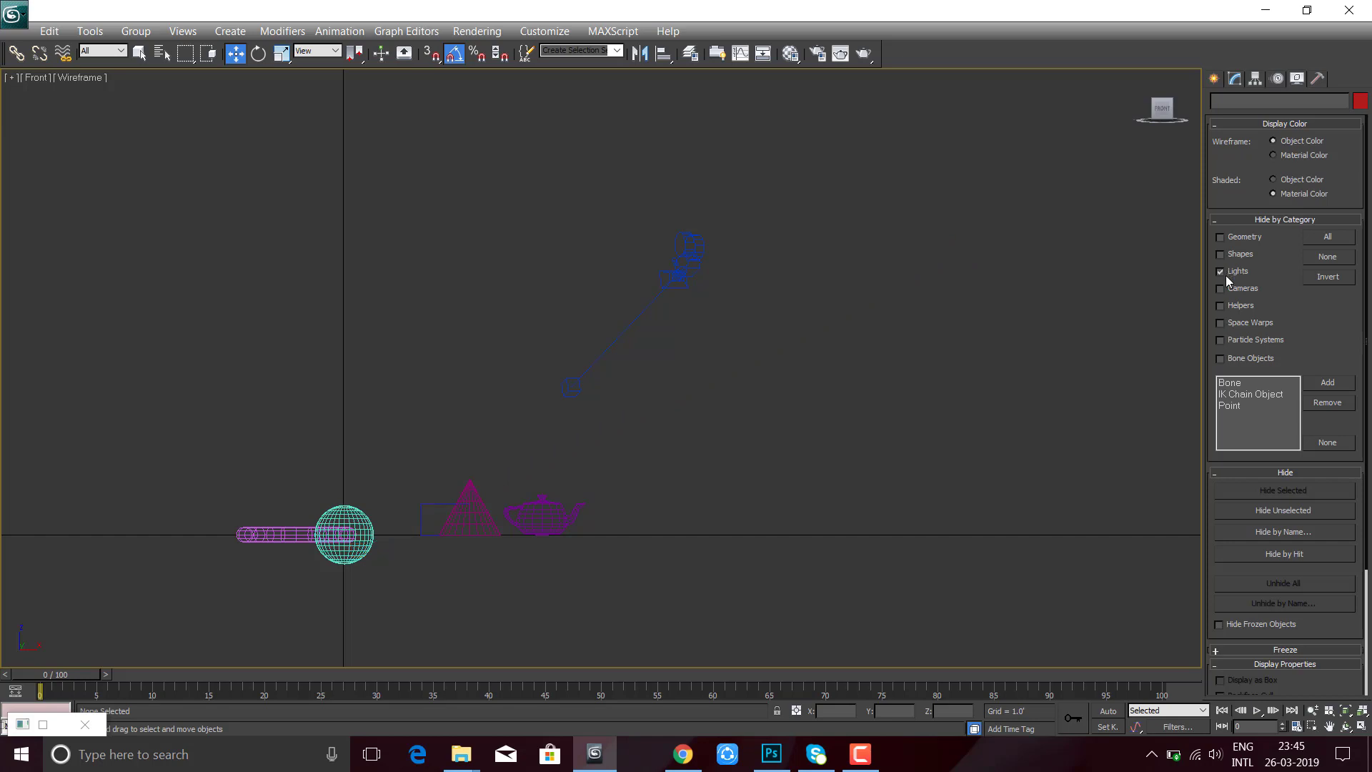
left_click(1231, 291)
left_click(1238, 240)
left_click(1223, 273)
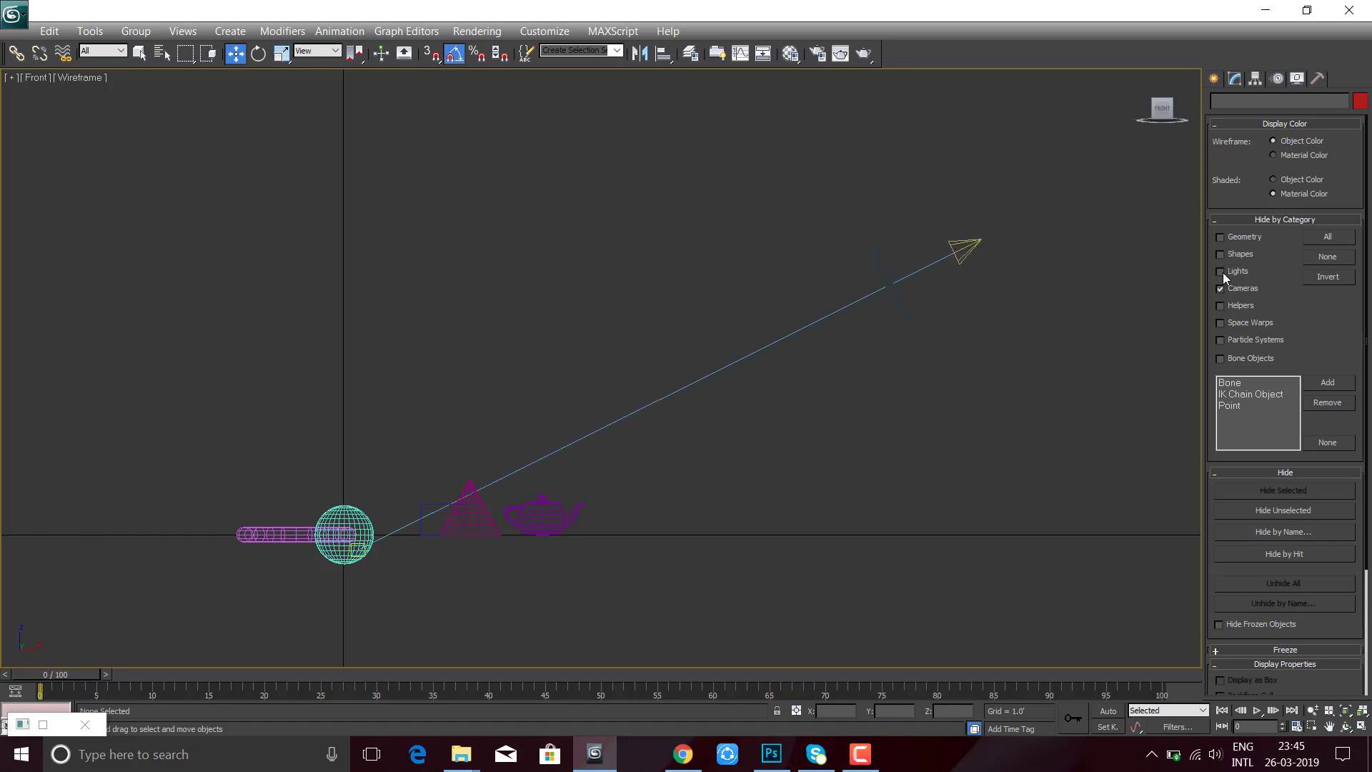
left_click(1223, 289)
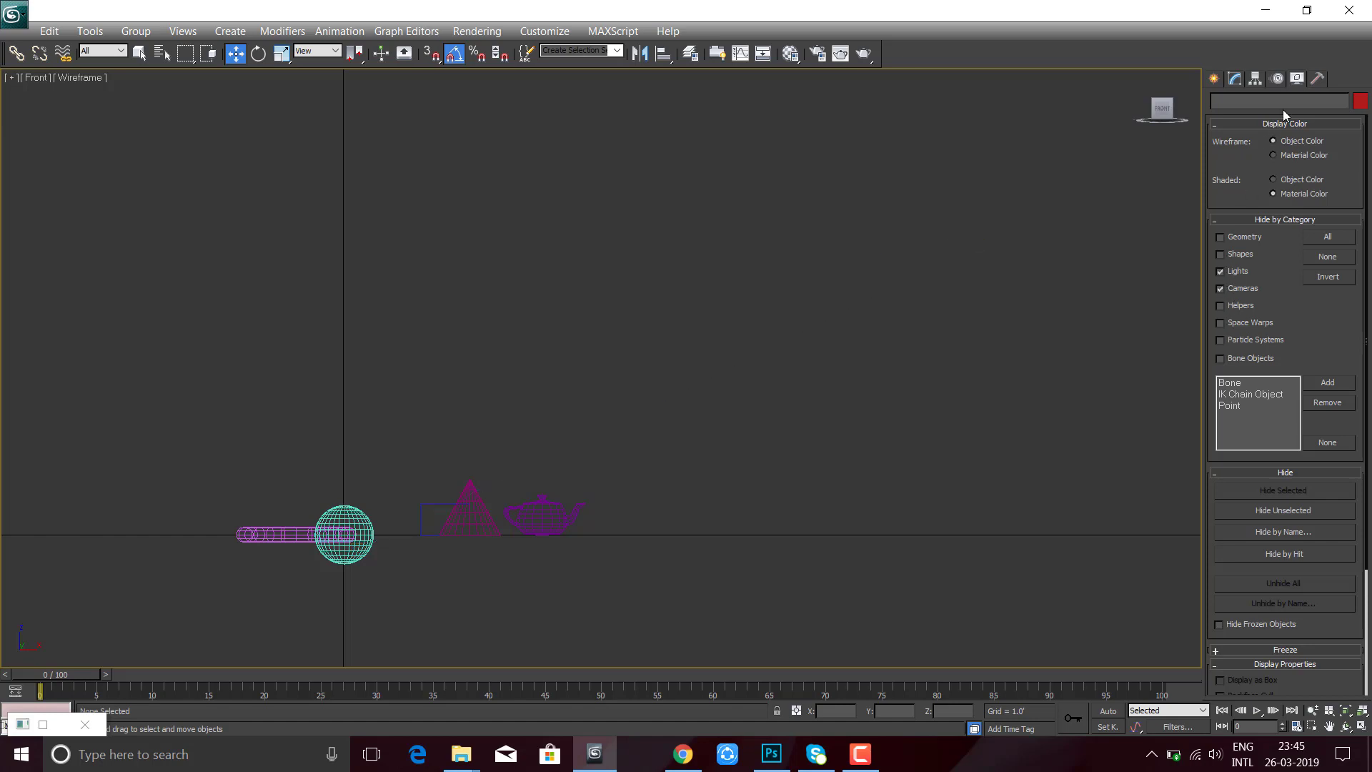
scroll(1315, 307, "down", 1)
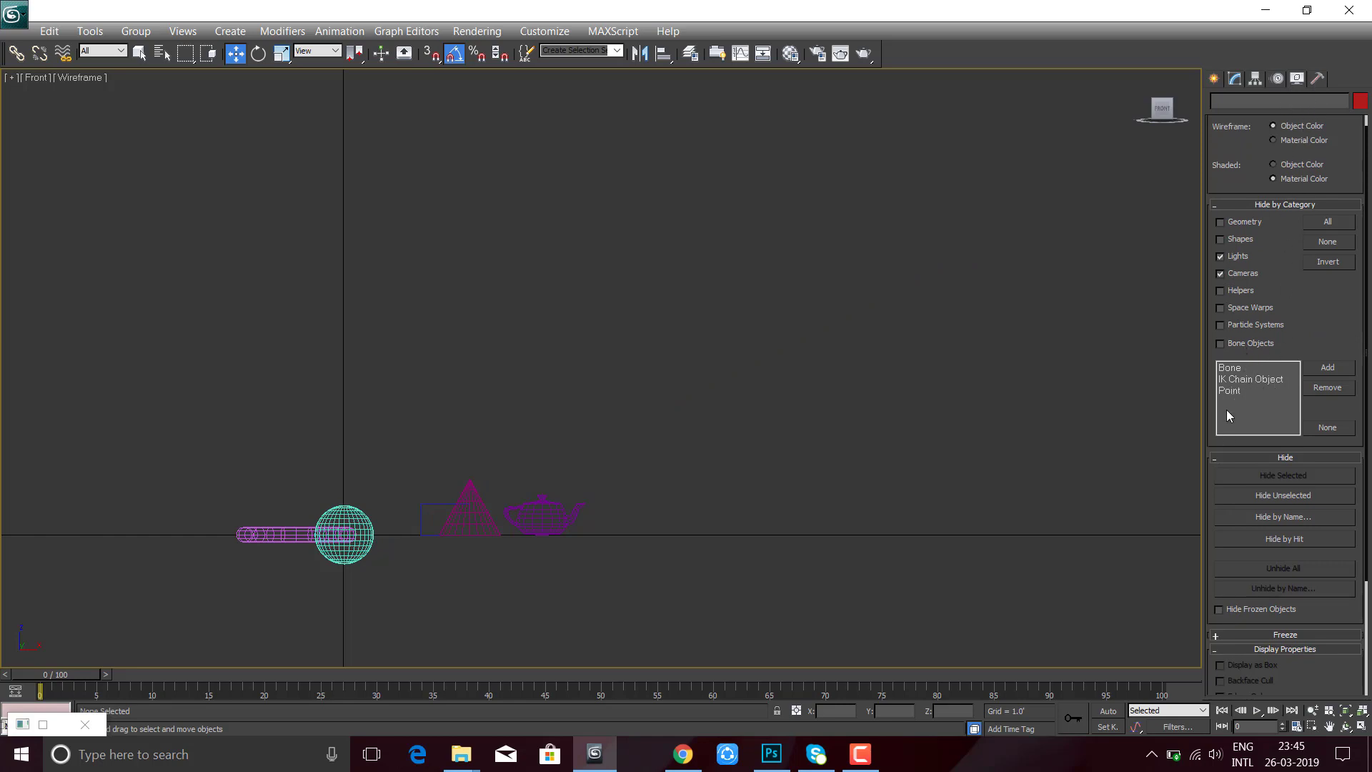
left_click(1318, 78)
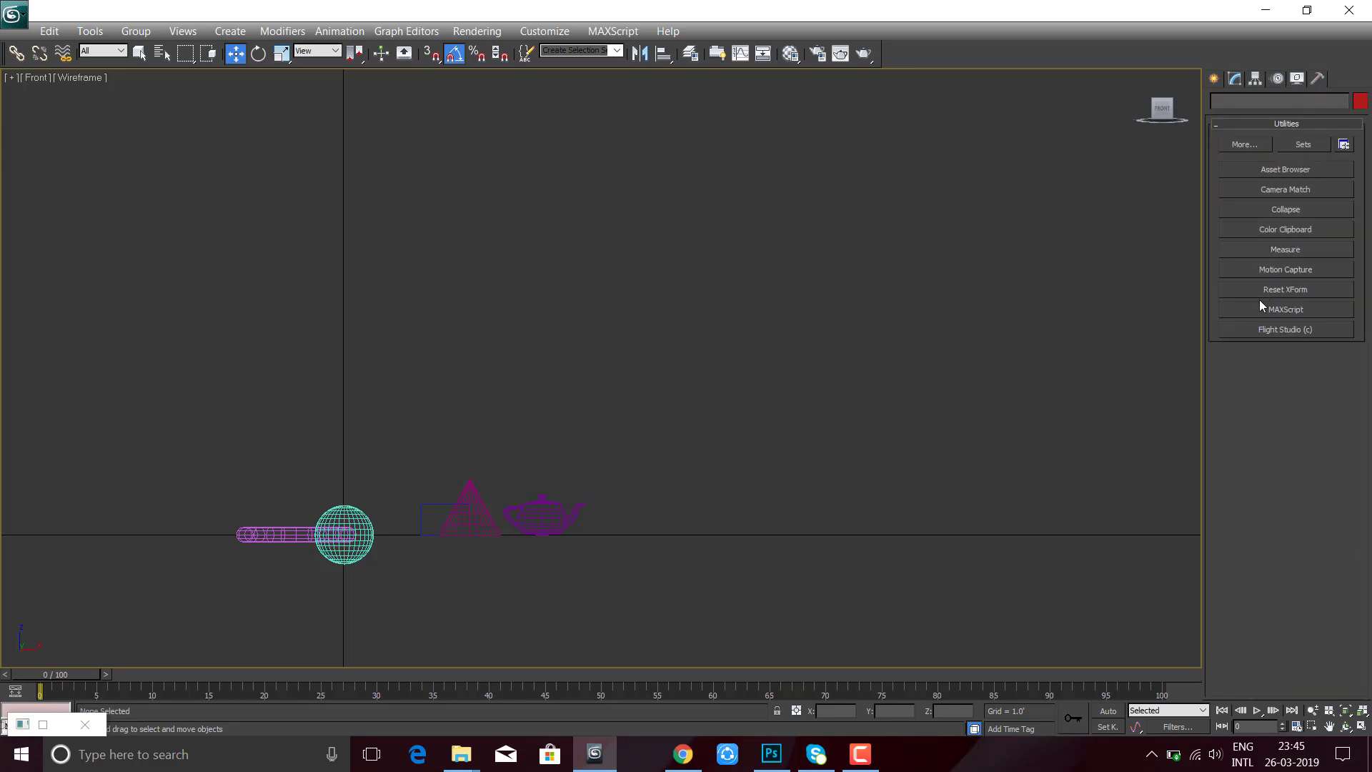
- Delete the box, torus, cone and sphere, leaving only the teapot
left_click(1286, 250)
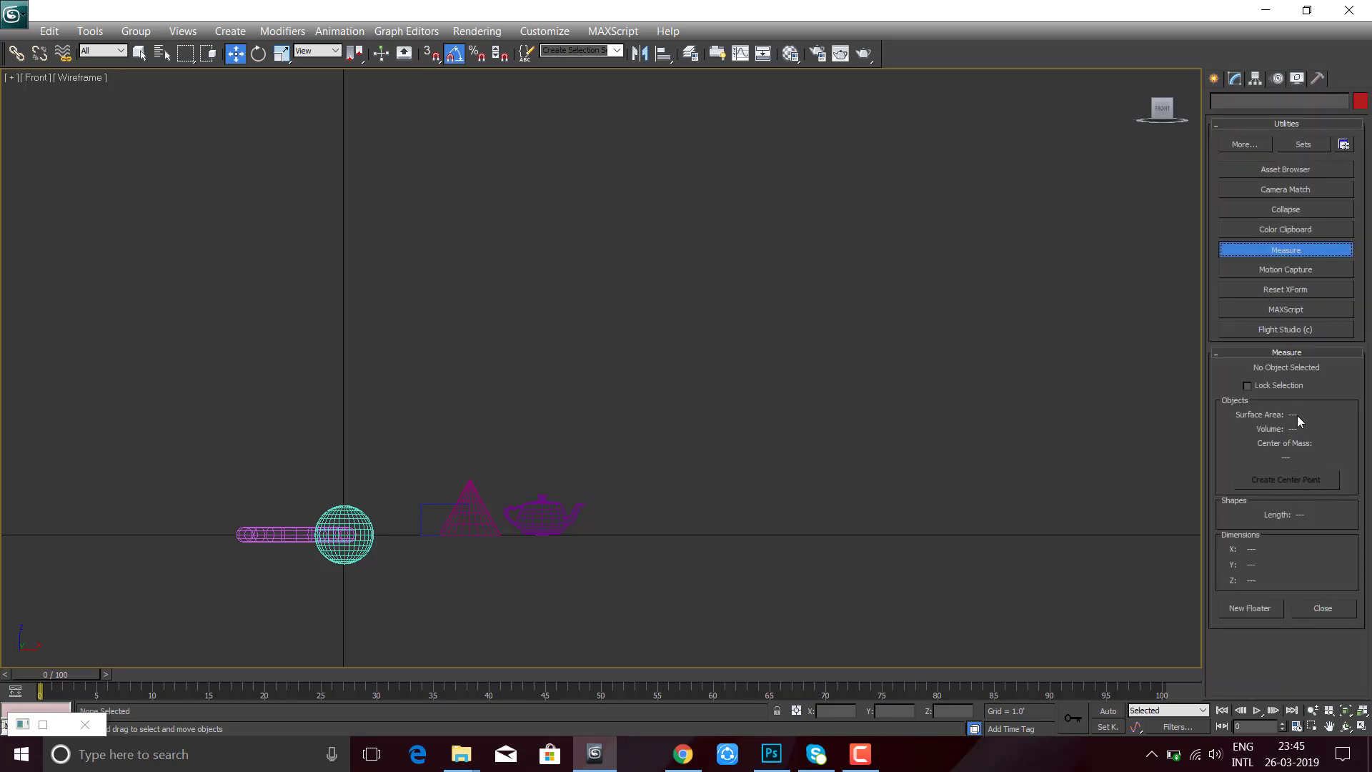
left_click(1215, 79)
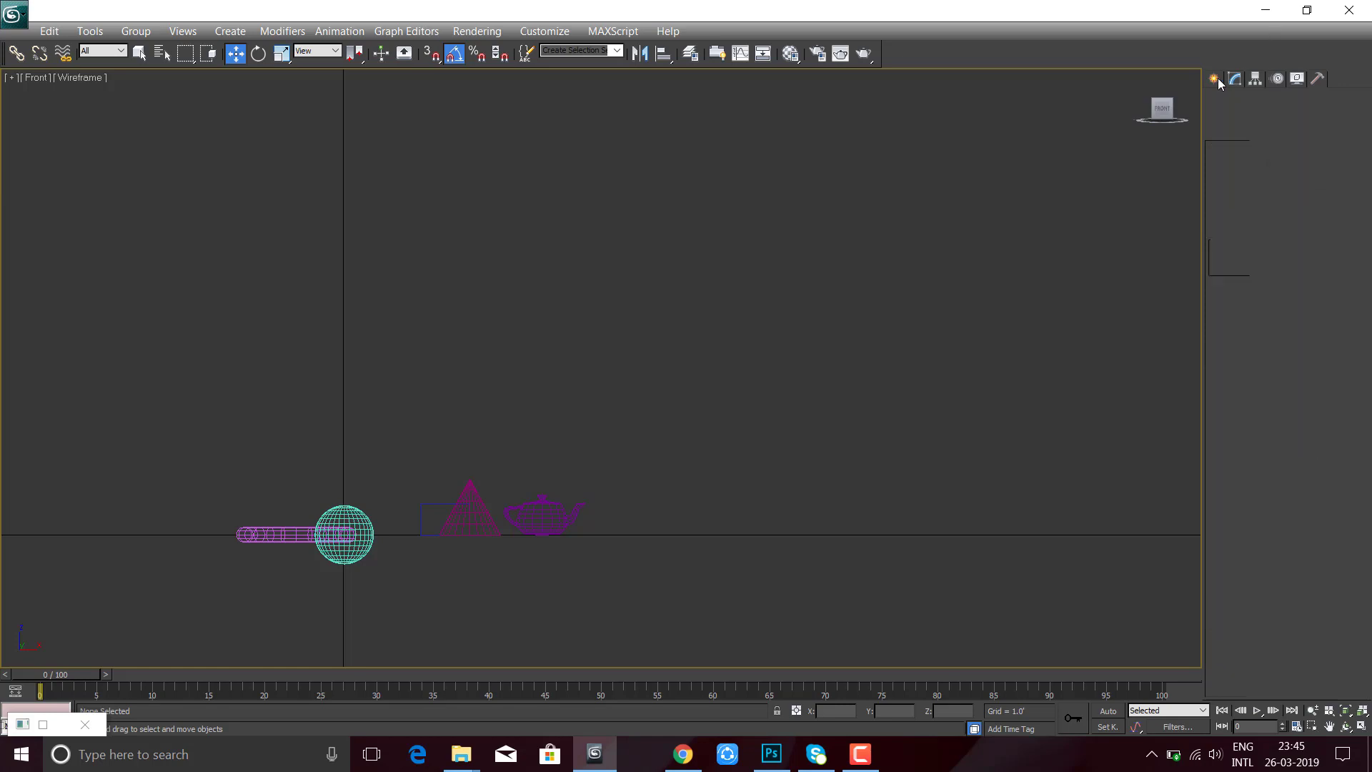
scroll(603, 366, "down", 3)
left_click_drag(377, 306, 692, 564)
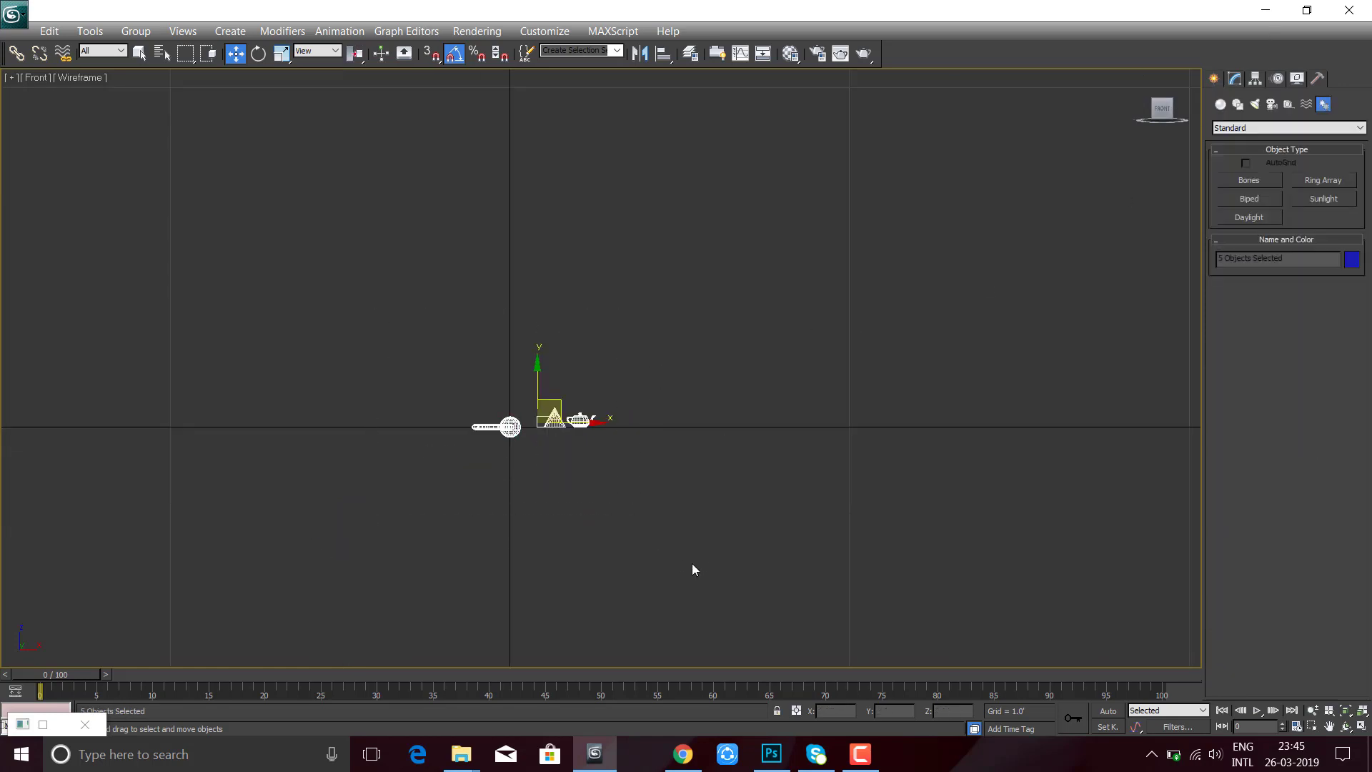
key("p")
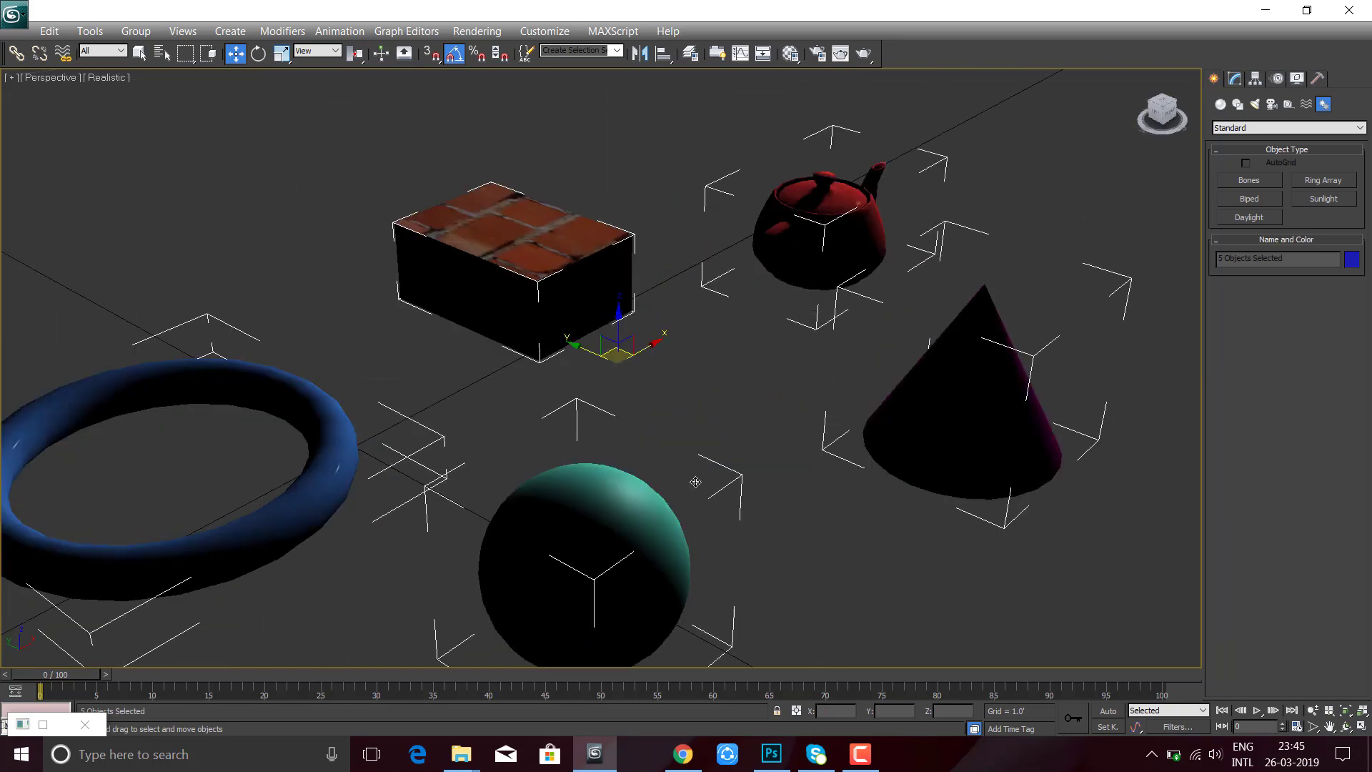
left_click(951, 204)
left_click_drag(423, 206, 508, 508)
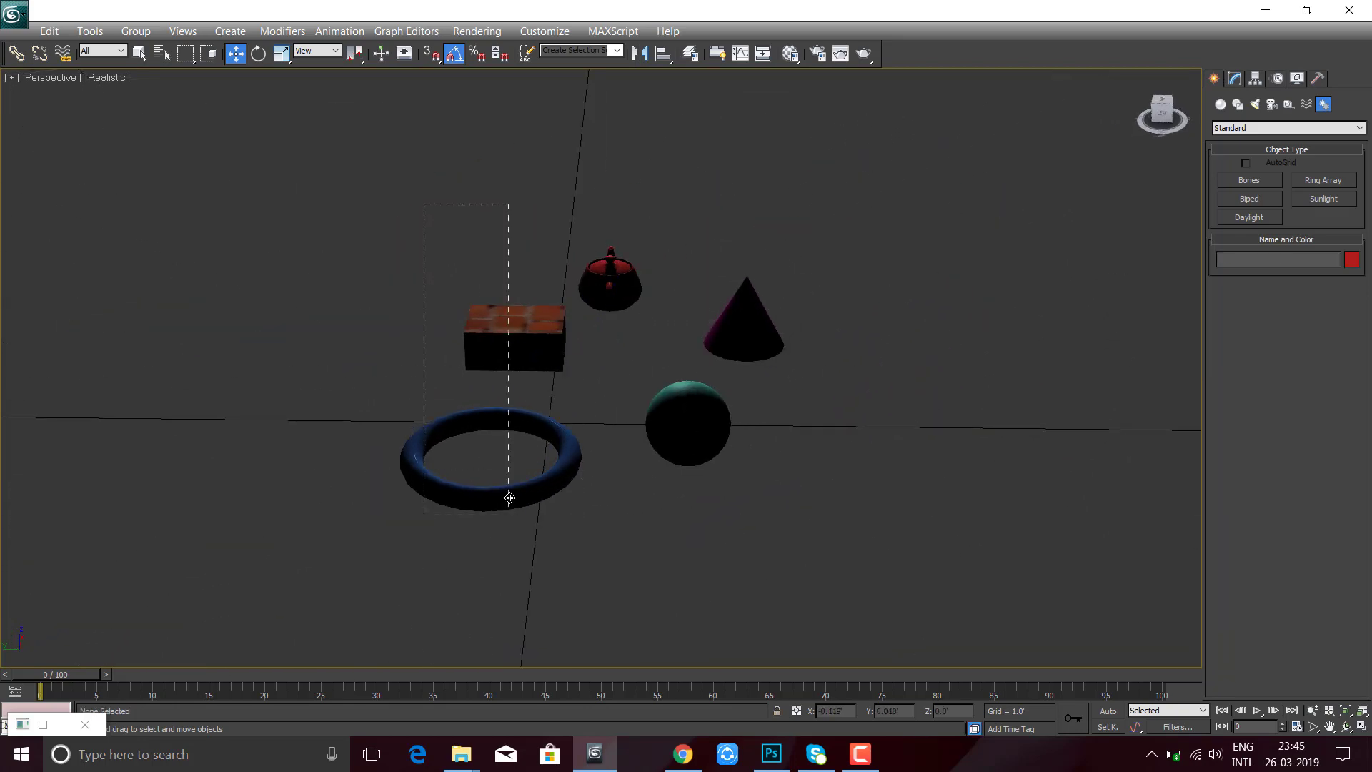
key("Delete")
left_click_drag(793, 271, 698, 438)
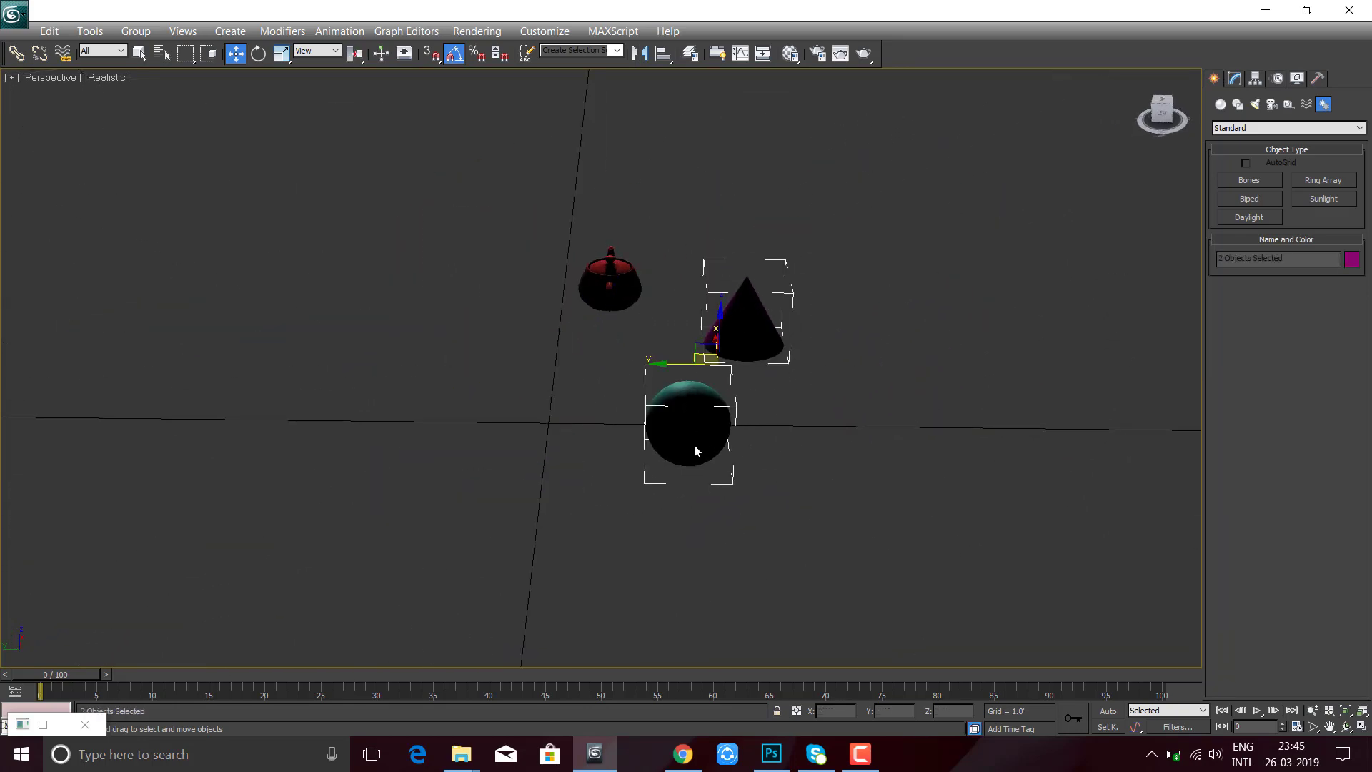
key("Delete")
- Select the teapot in Front view and scale it up uniformly to a much larger size
left_click_drag(554, 258, 687, 409)
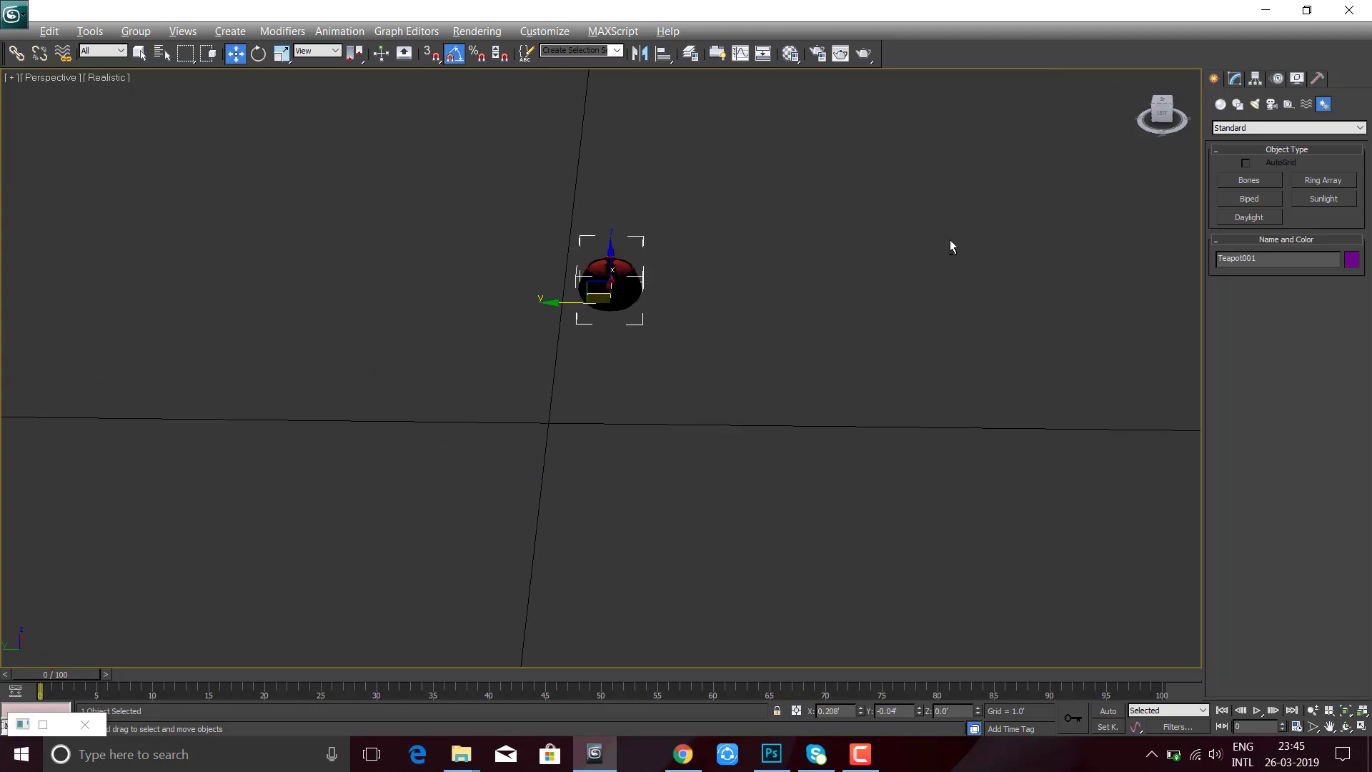
key("f")
scroll(830, 344, "up", 3)
scroll(684, 366, "down", 3)
scroll(581, 425, "down", 2)
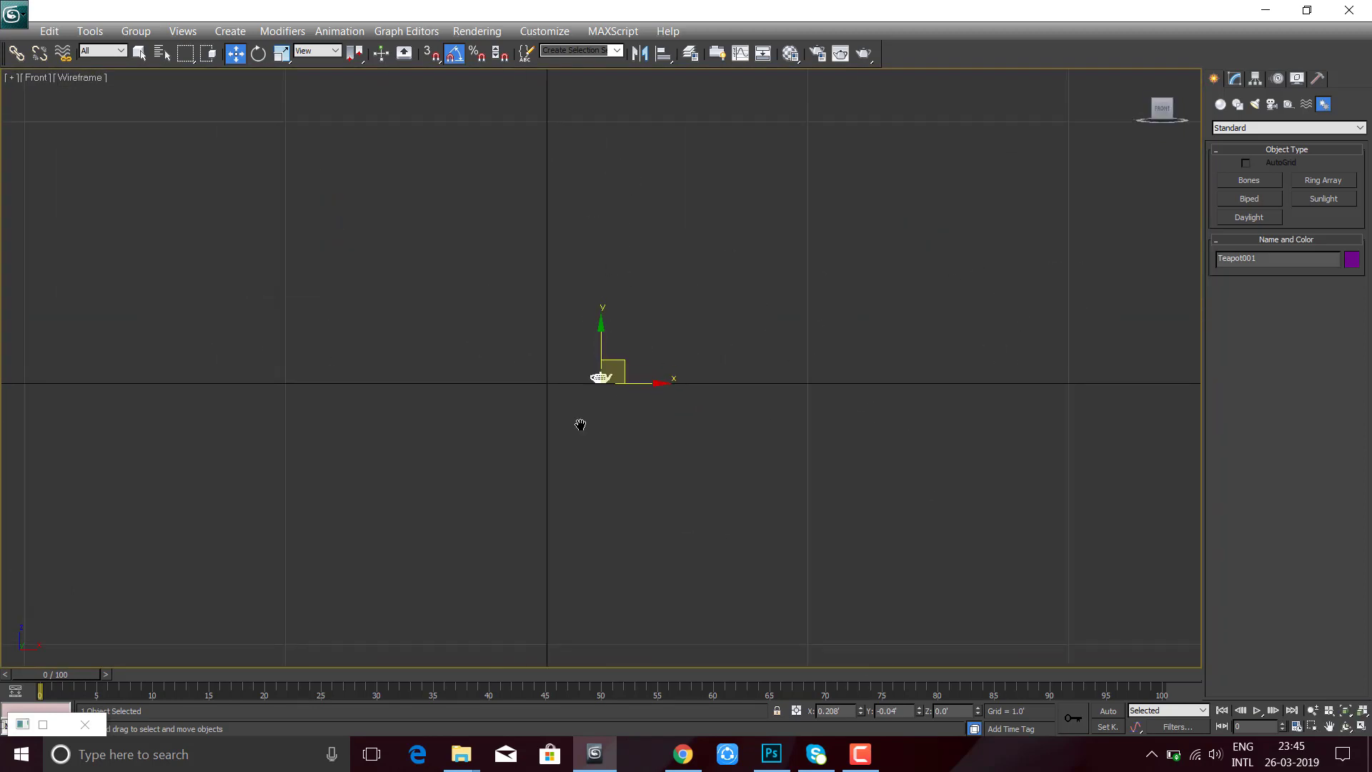
middle_click_drag(581, 424, 551, 584)
key("r")
mouse_move(569, 535)
left_mouse_down()
mouse_move(723, 267)
mouse_move(941, 536)
mouse_move(998, 86)
left_mouse_up()
key("w")
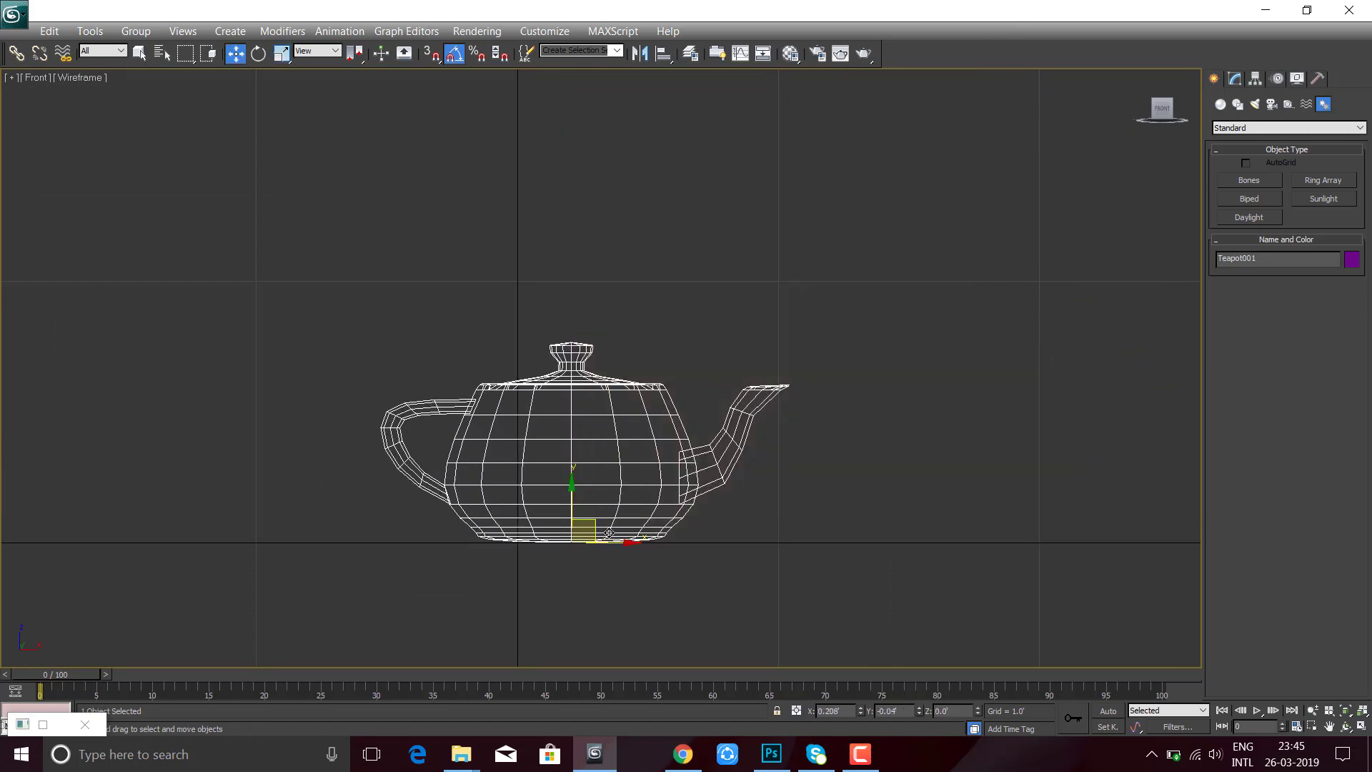
key("r")
mouse_move(567, 542)
left_mouse_down()
mouse_move(602, 514)
mouse_move(666, 522)
left_mouse_up()
key("w")
- Maximize the Perspective view and orbit around the teapot to inspect it
left_click(892, 555)
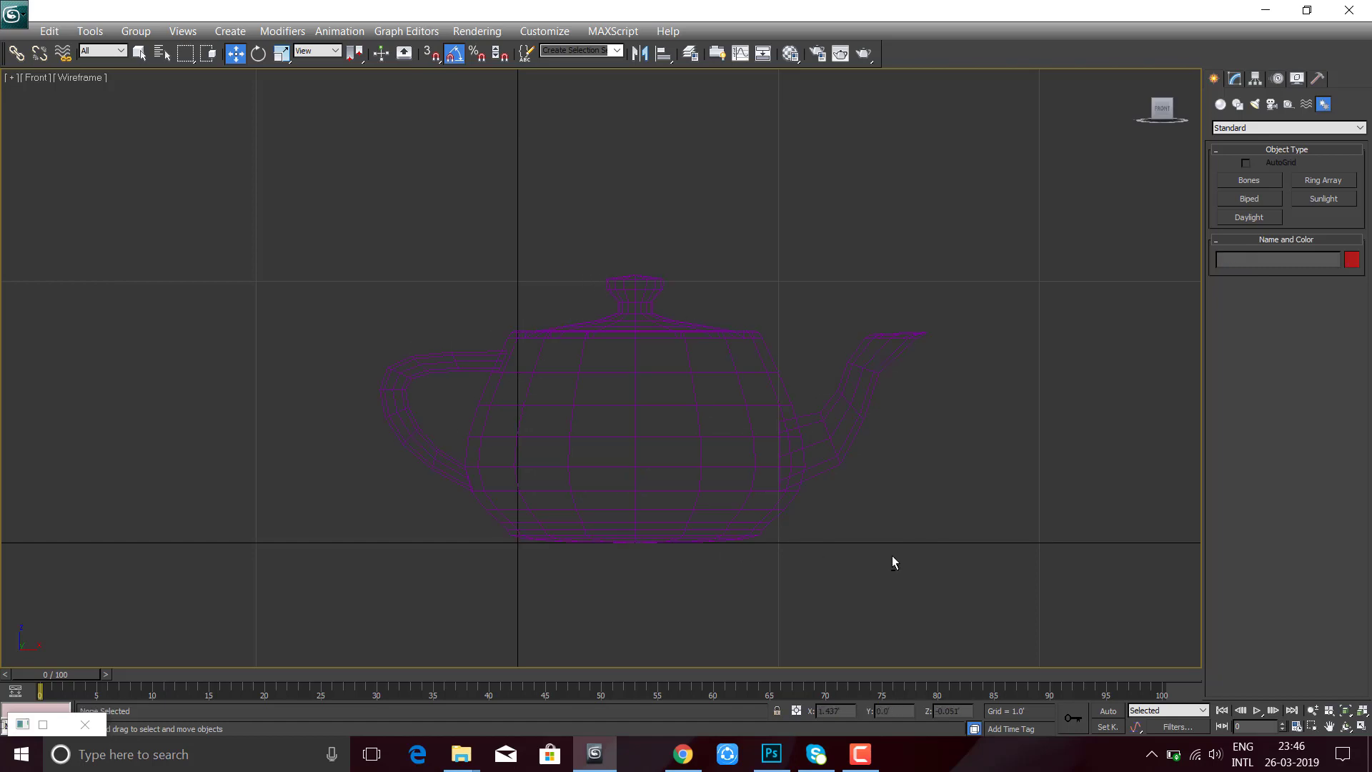
key("alt+w")
left_click(891, 581)
key("alt+w")
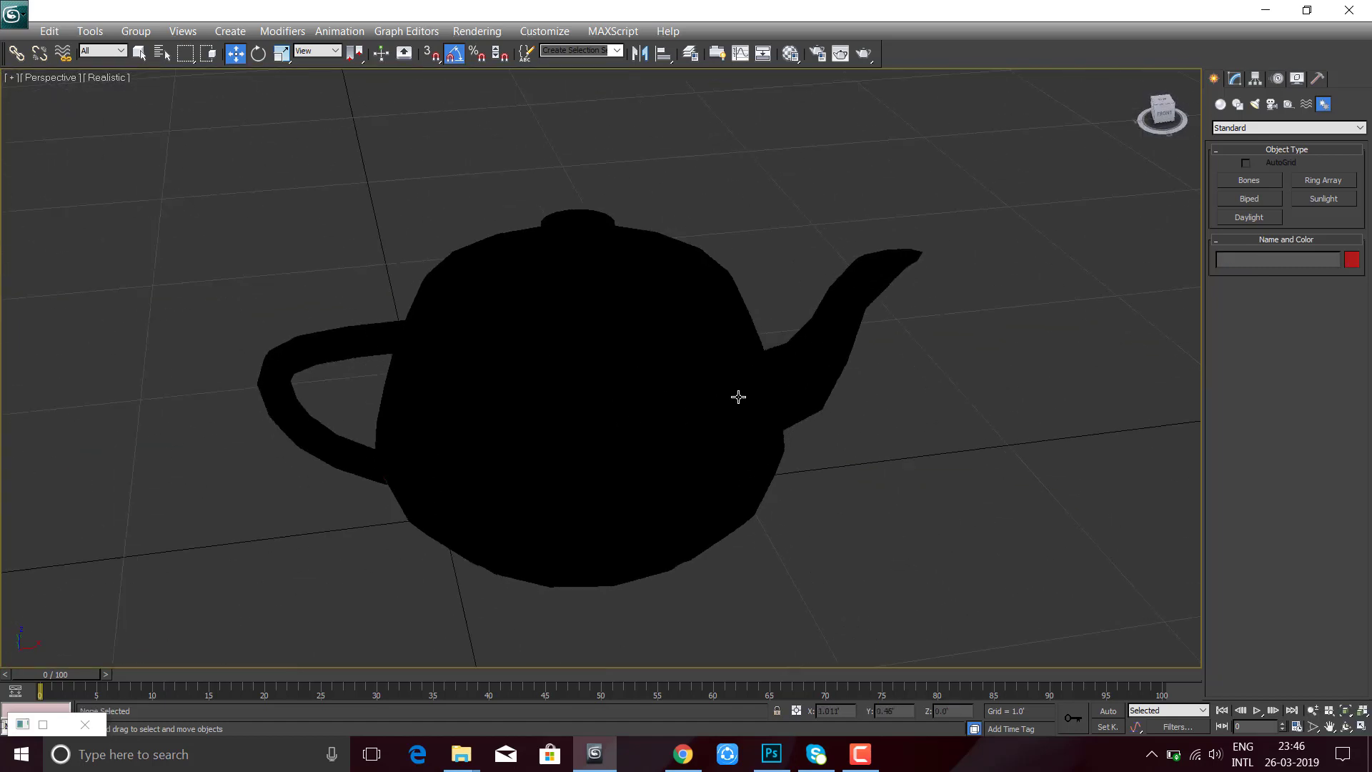
key("l")
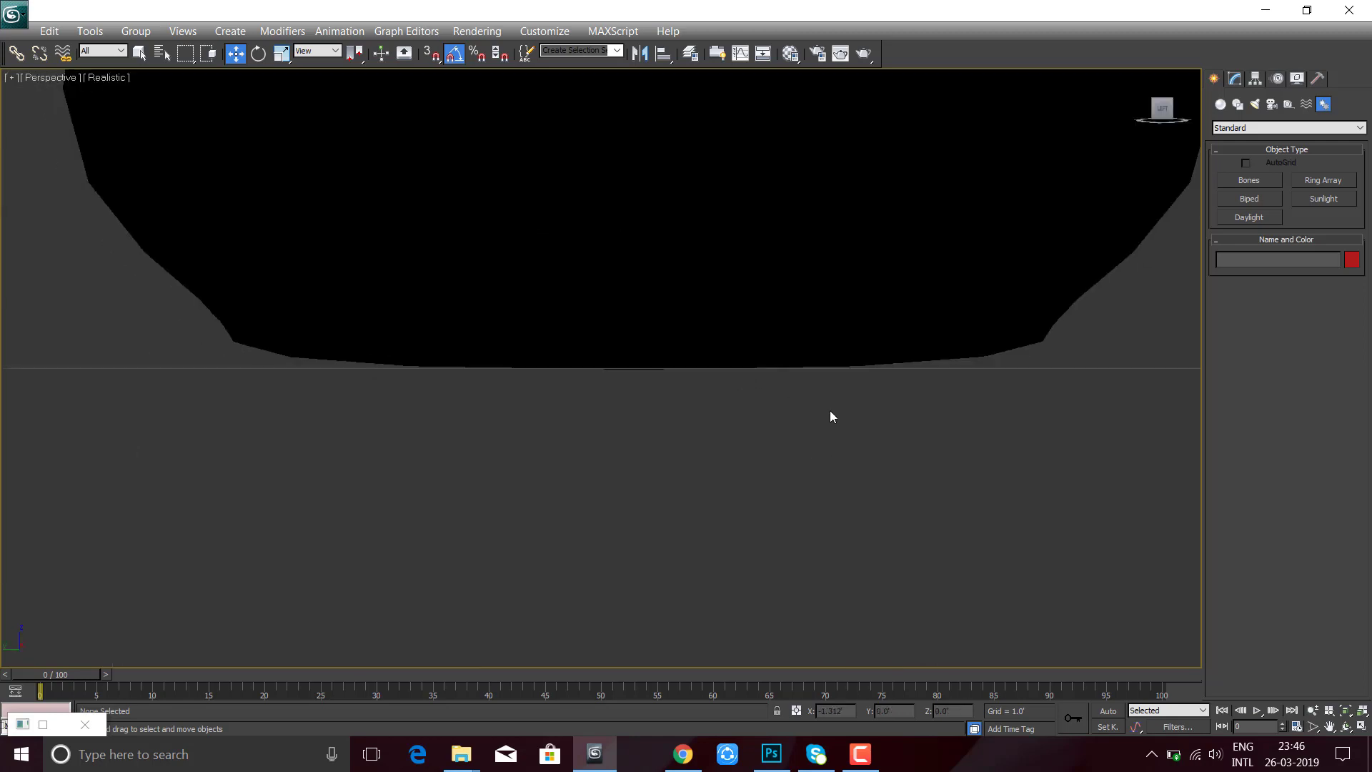
key("p")
scroll(638, 503, "down", 3)
scroll(632, 469, "down", 3)
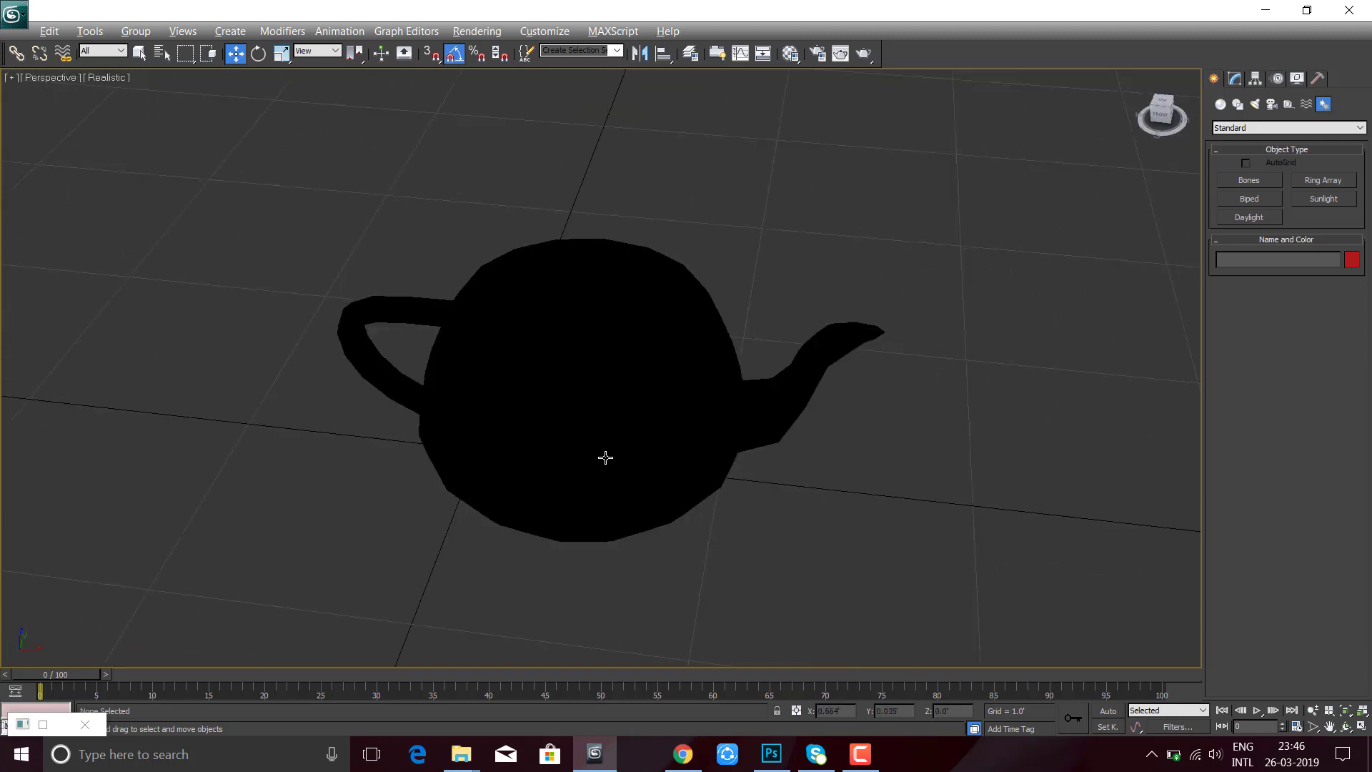
scroll(646, 469, "up", 1)
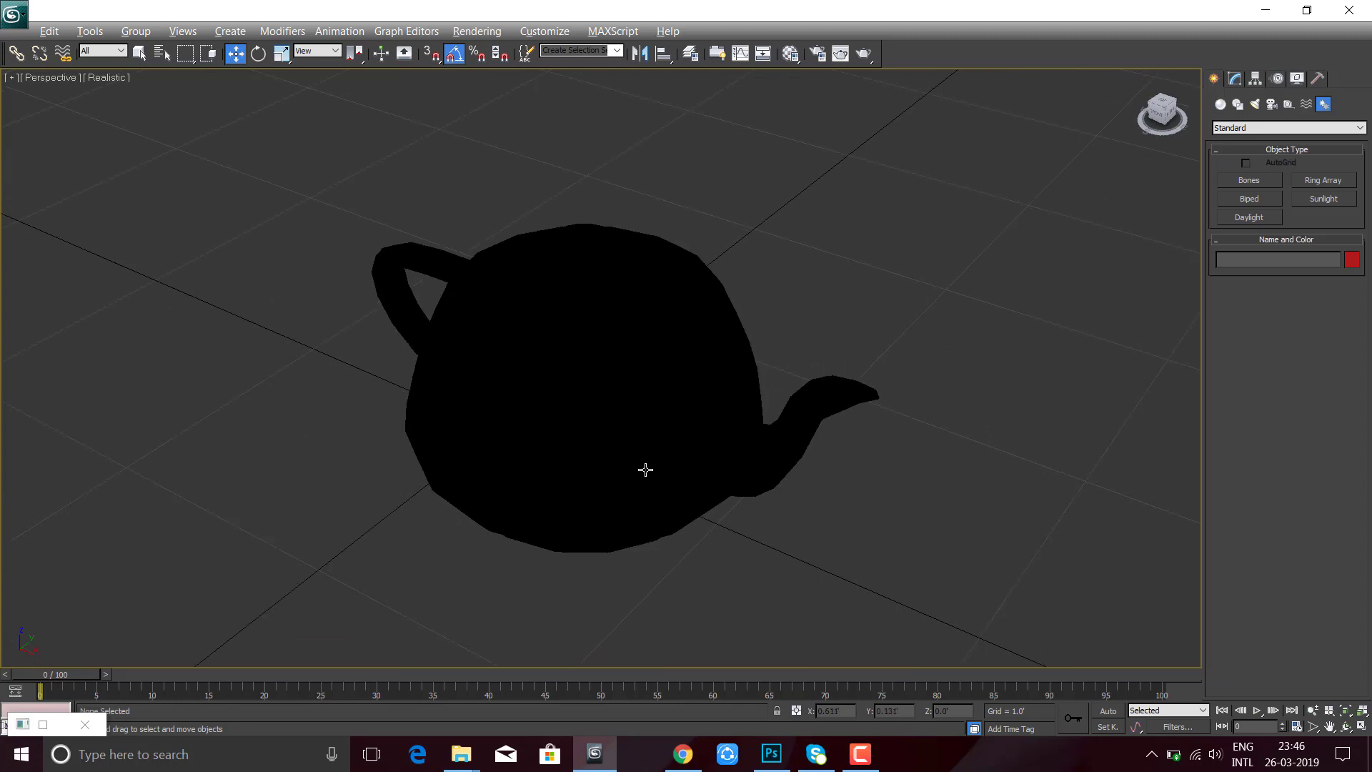
middle_click_drag(646, 469, 696, 420, "alt")
scroll(686, 402, "up", 4)
scroll(664, 415, "down", 2)
scroll(636, 439, "down", 2)
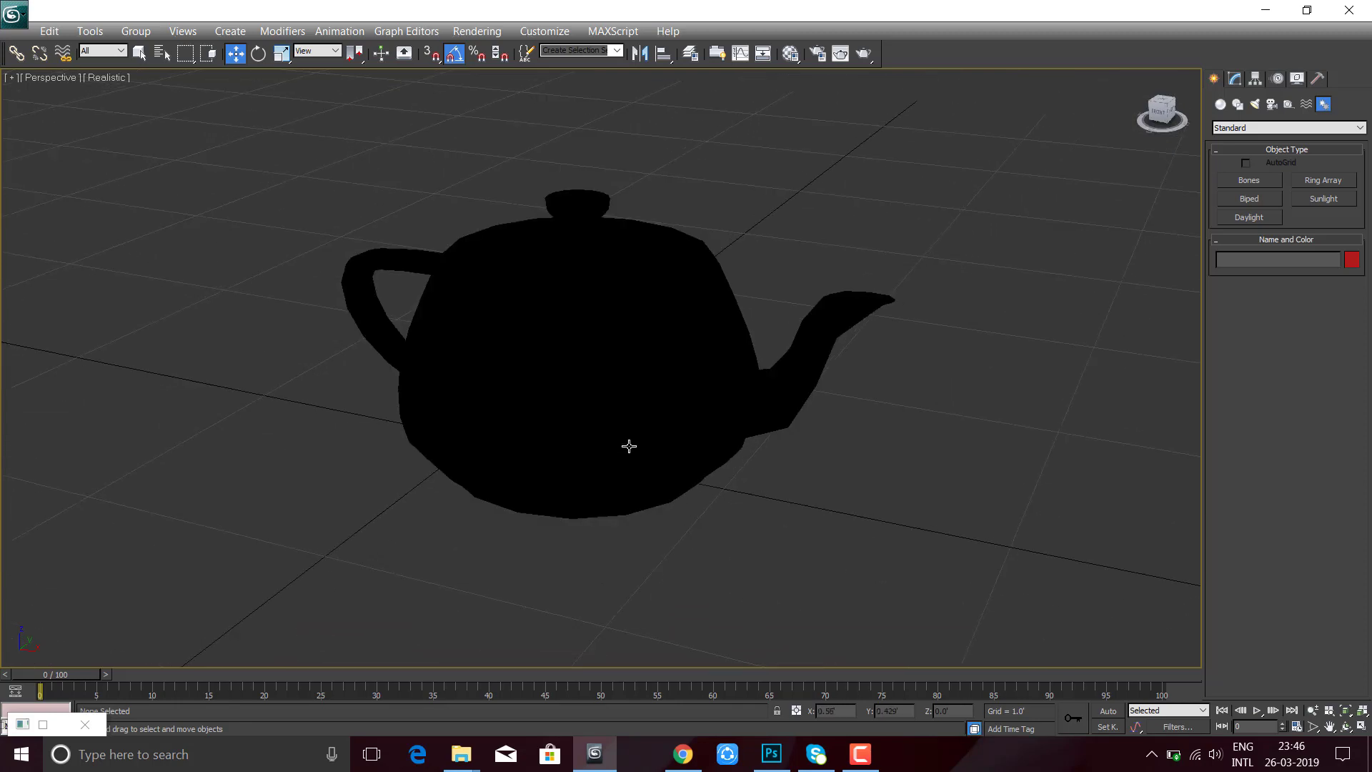
middle_click_drag(628, 447, 746, 379, "alt")
- Unhide lights and cameras by category and switch to the Top view
left_click(1306, 79)
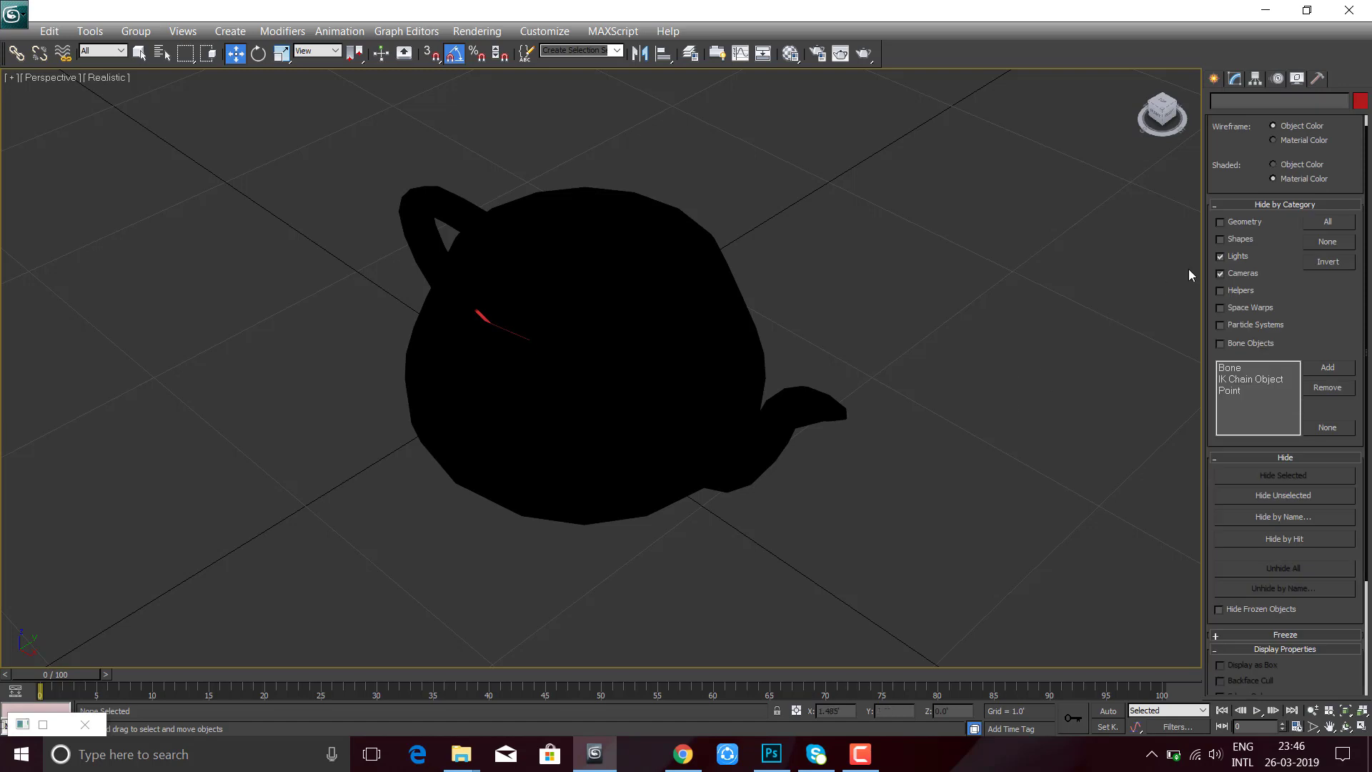
left_click(1237, 256)
left_click(1237, 277)
scroll(654, 343, "down", 3)
key("t")
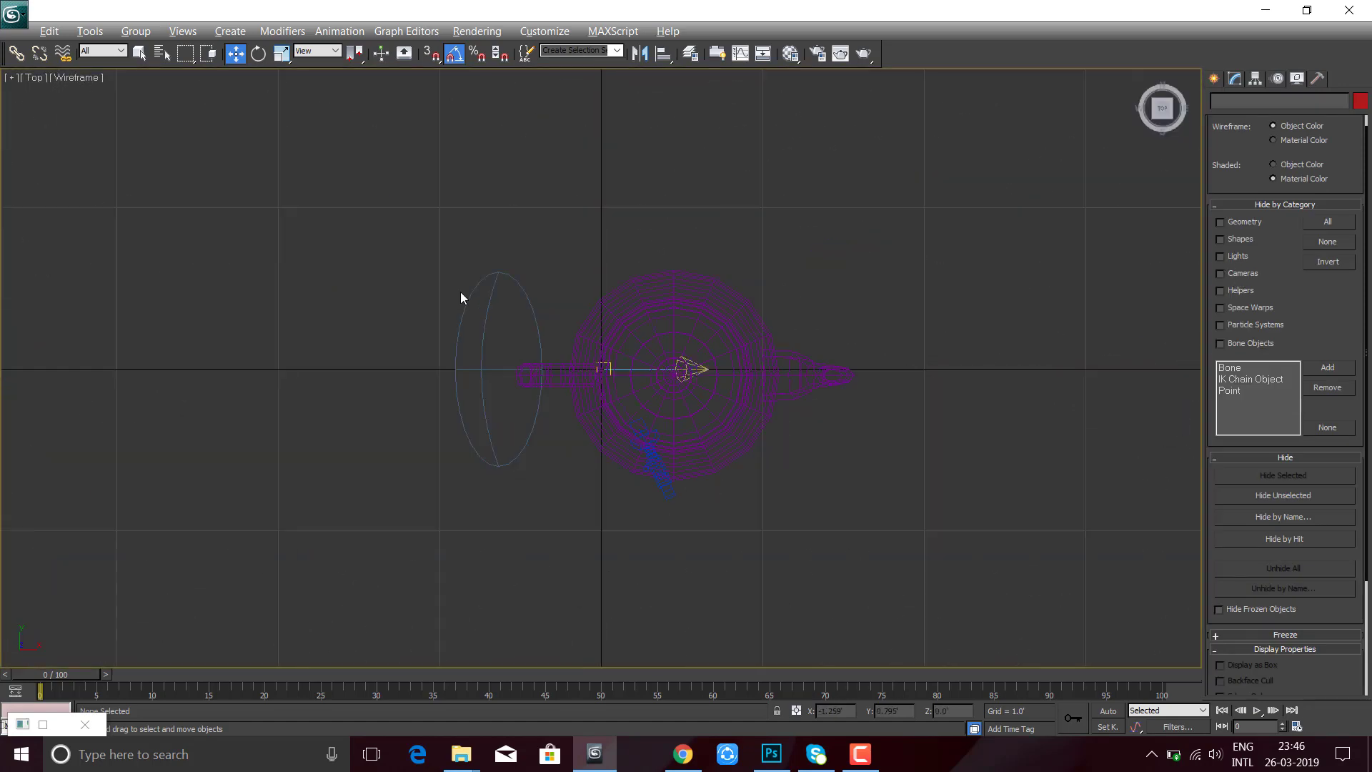
scroll(461, 293, "up", 4)
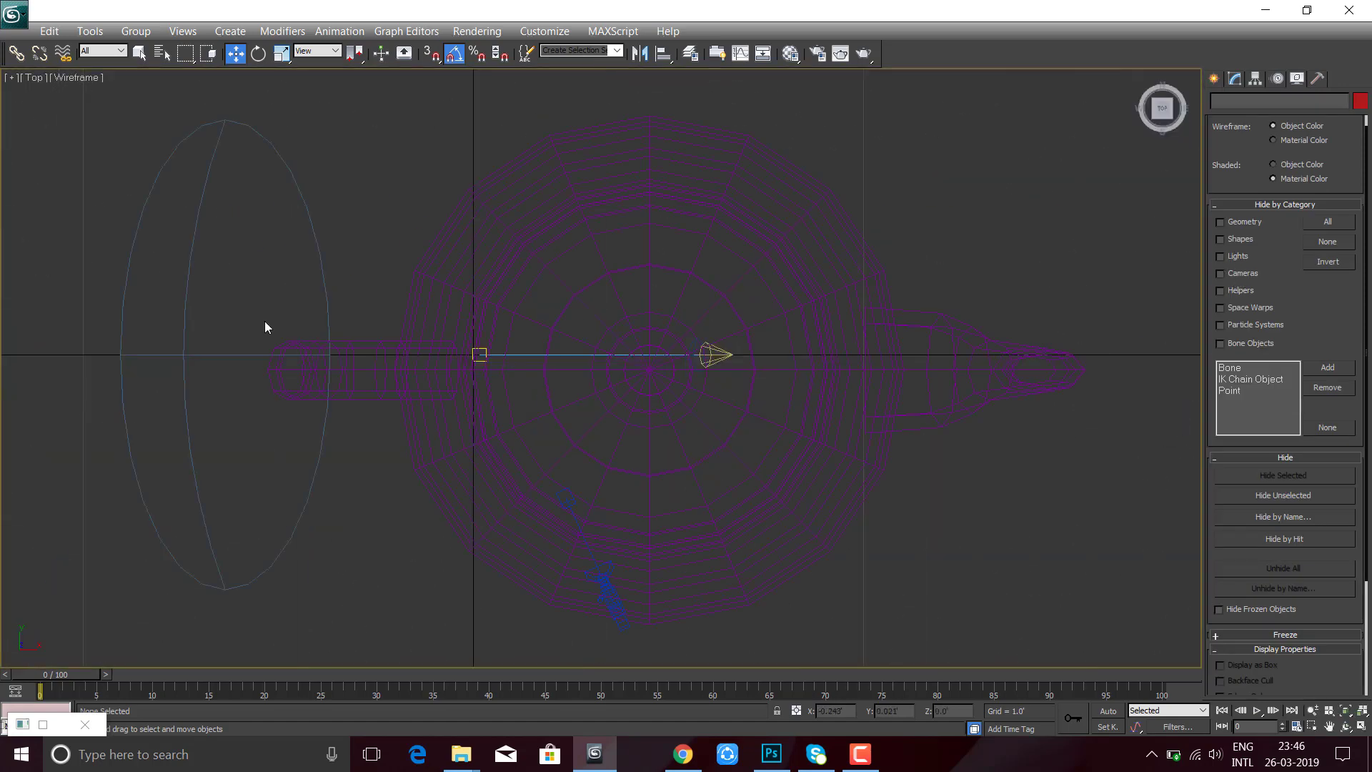
- Delete the spotlight and the blue bone chain, then return to a maximized Perspective view
left_click(718, 354)
key("Delete")
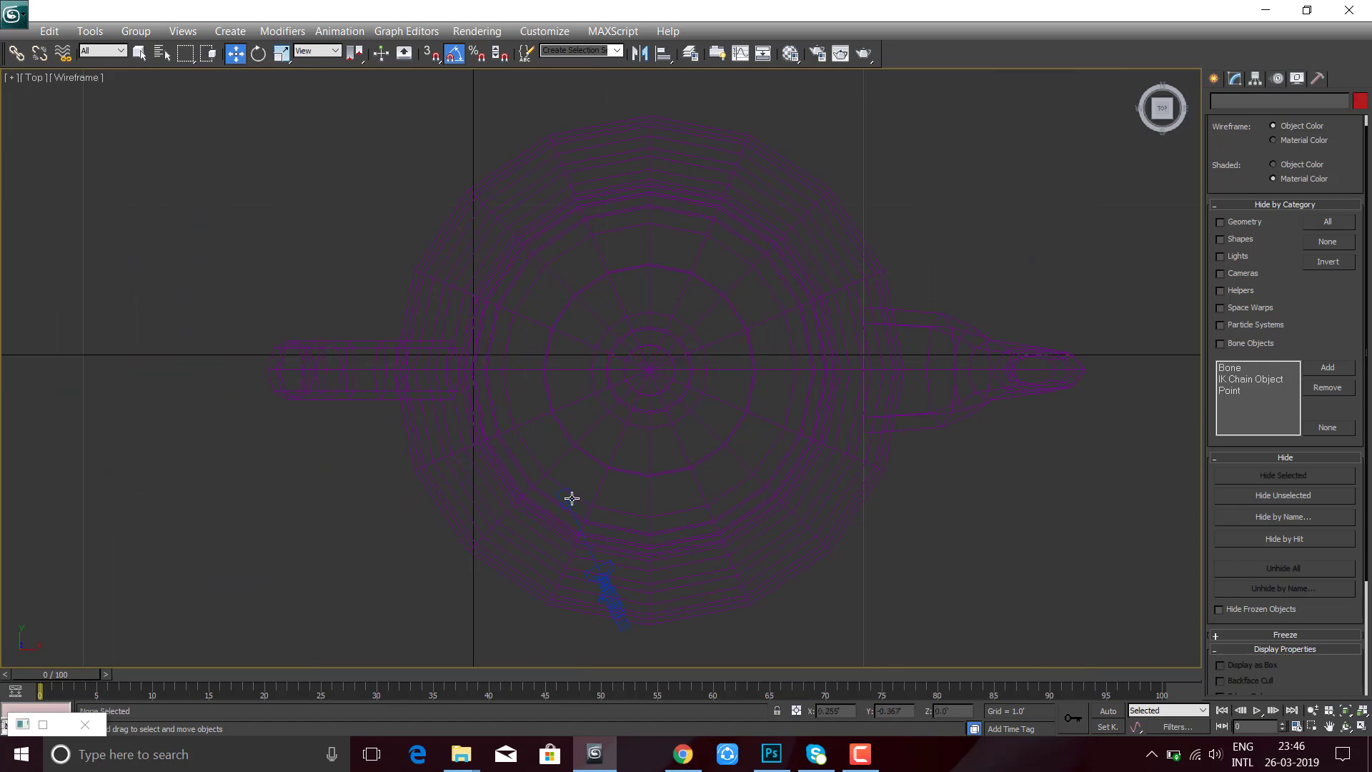
left_click(570, 498)
key("Delete")
key("alt+w")
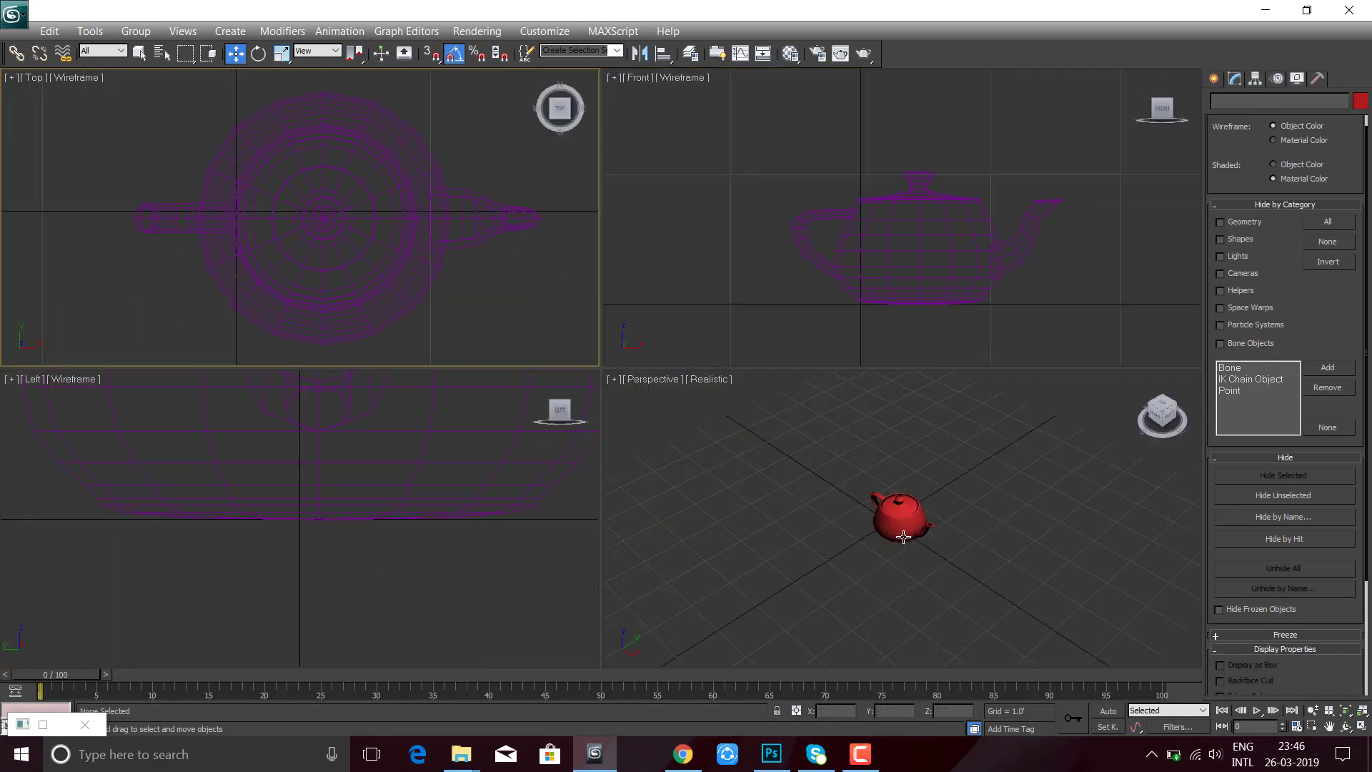
key("alt+w")
mouse_move(744, 447)
middle_mouse_down("alt")
mouse_move(815, 361)
mouse_move(767, 399)
mouse_move(740, 393)
middle_mouse_up("alt")
left_click(1215, 80)
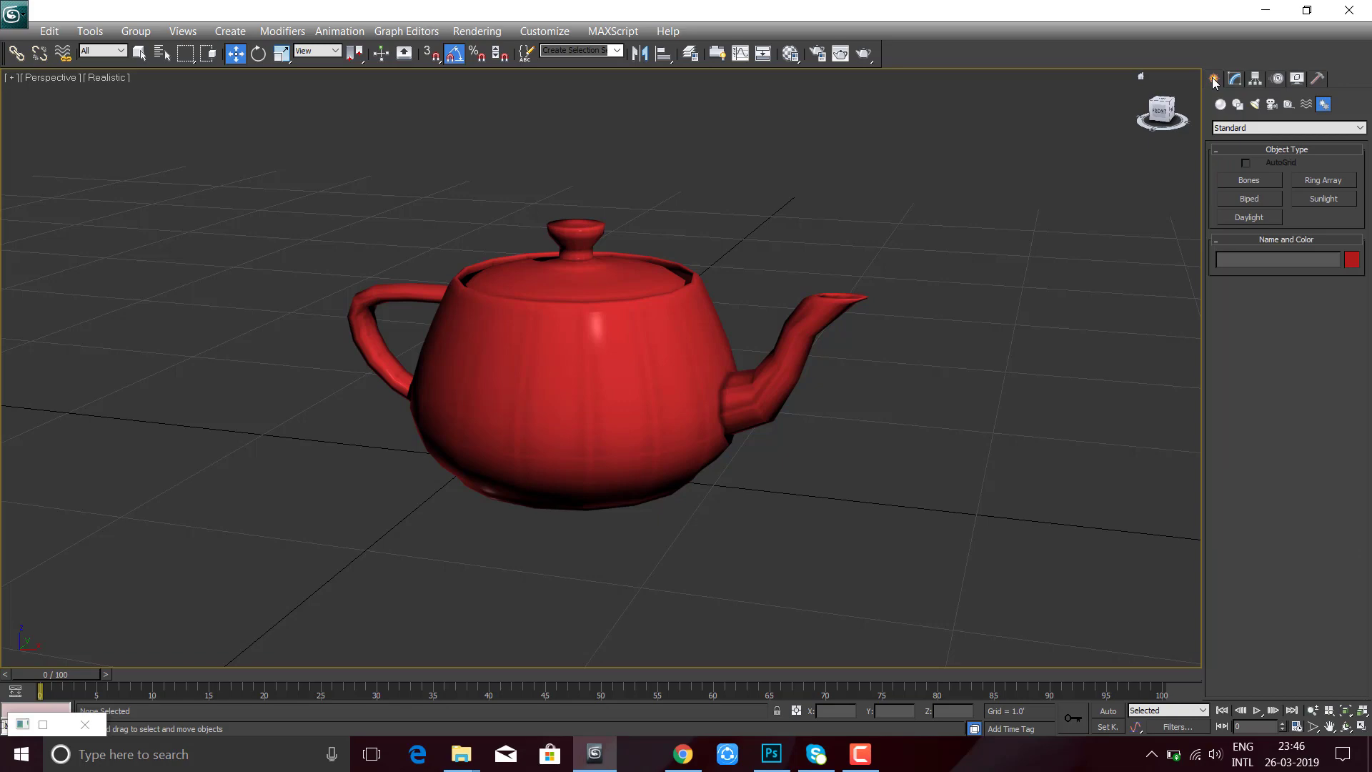
scroll(612, 438, "up", 3)
mouse_move(613, 438)
middle_mouse_down("alt")
mouse_move(646, 453)
mouse_move(722, 426)
middle_mouse_up("alt")
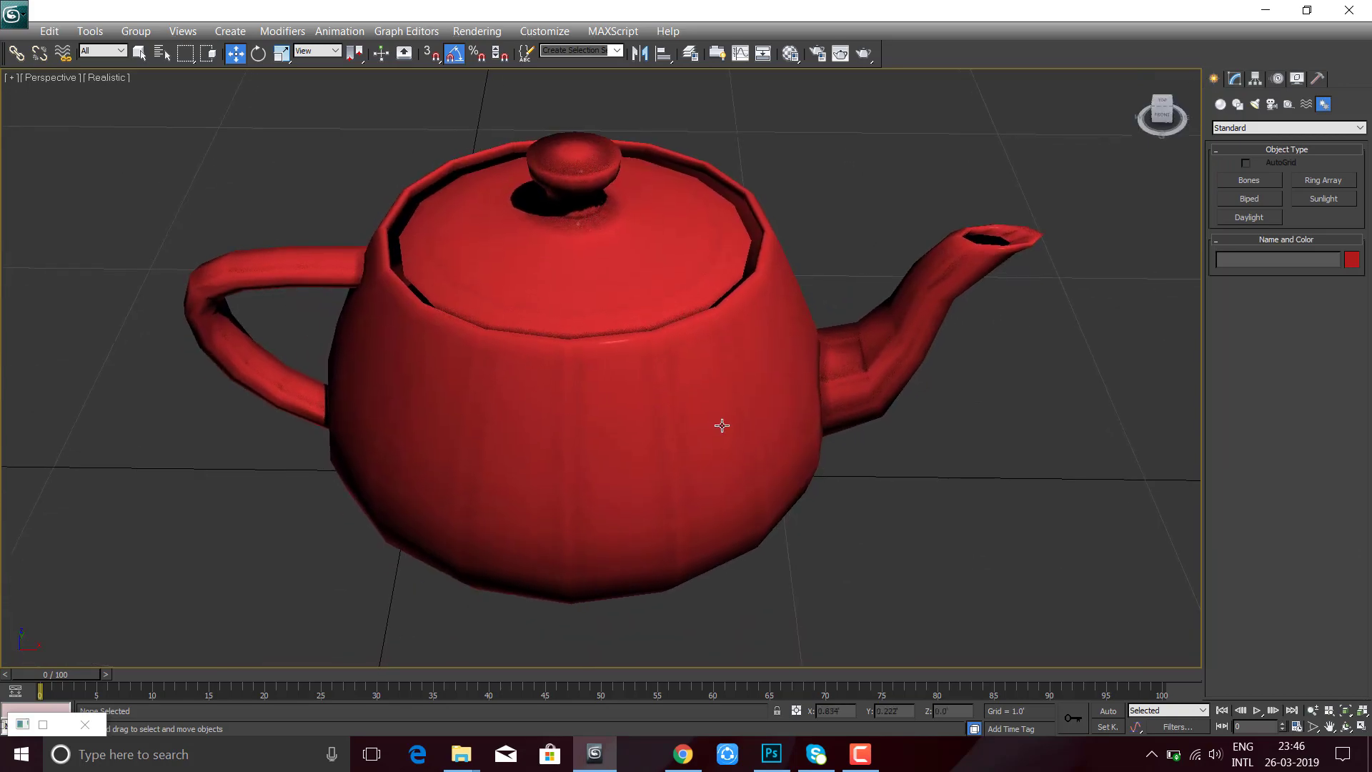
scroll(721, 426, "down", 3)
middle_click_drag(668, 361, 628, 383, "alt")
scroll(665, 404, "up", 4)
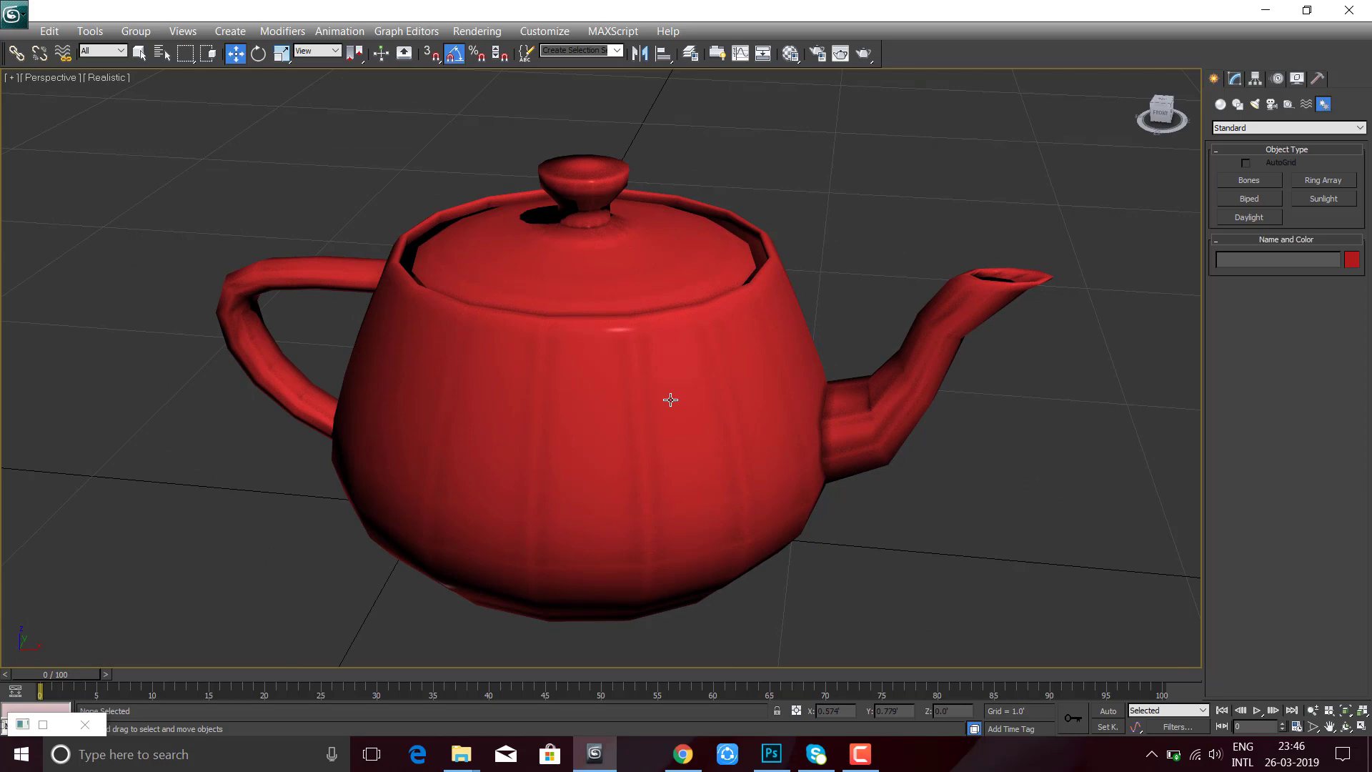
scroll(654, 381, "down", 3)
scroll(630, 378, "up", 3)
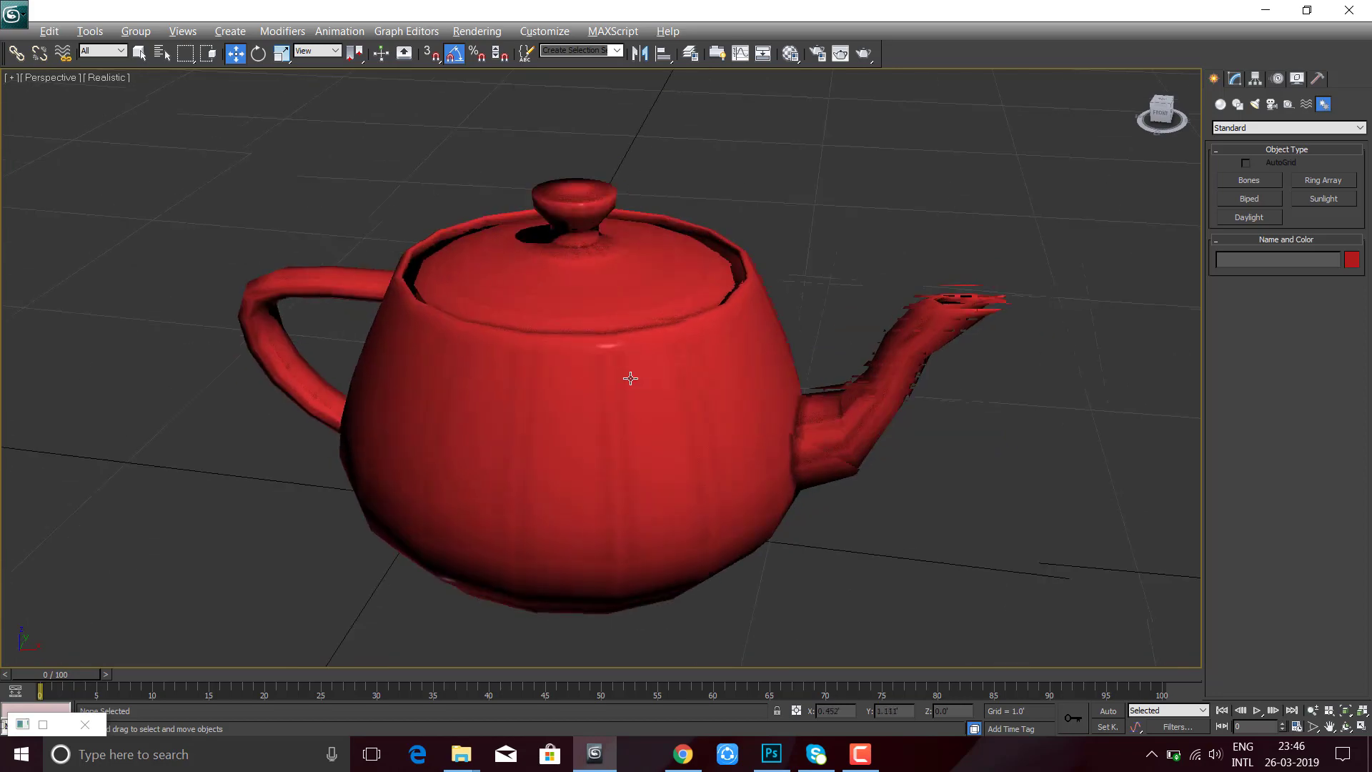
scroll(630, 378, "down", 3)
mouse_move(619, 346)
middle_mouse_down("alt")
mouse_move(655, 319)
mouse_move(595, 318)
mouse_move(653, 384)
mouse_move(668, 349)
mouse_move(658, 358)
mouse_move(490, 151)
middle_mouse_up("alt")
scroll(656, 319, "up", 3)
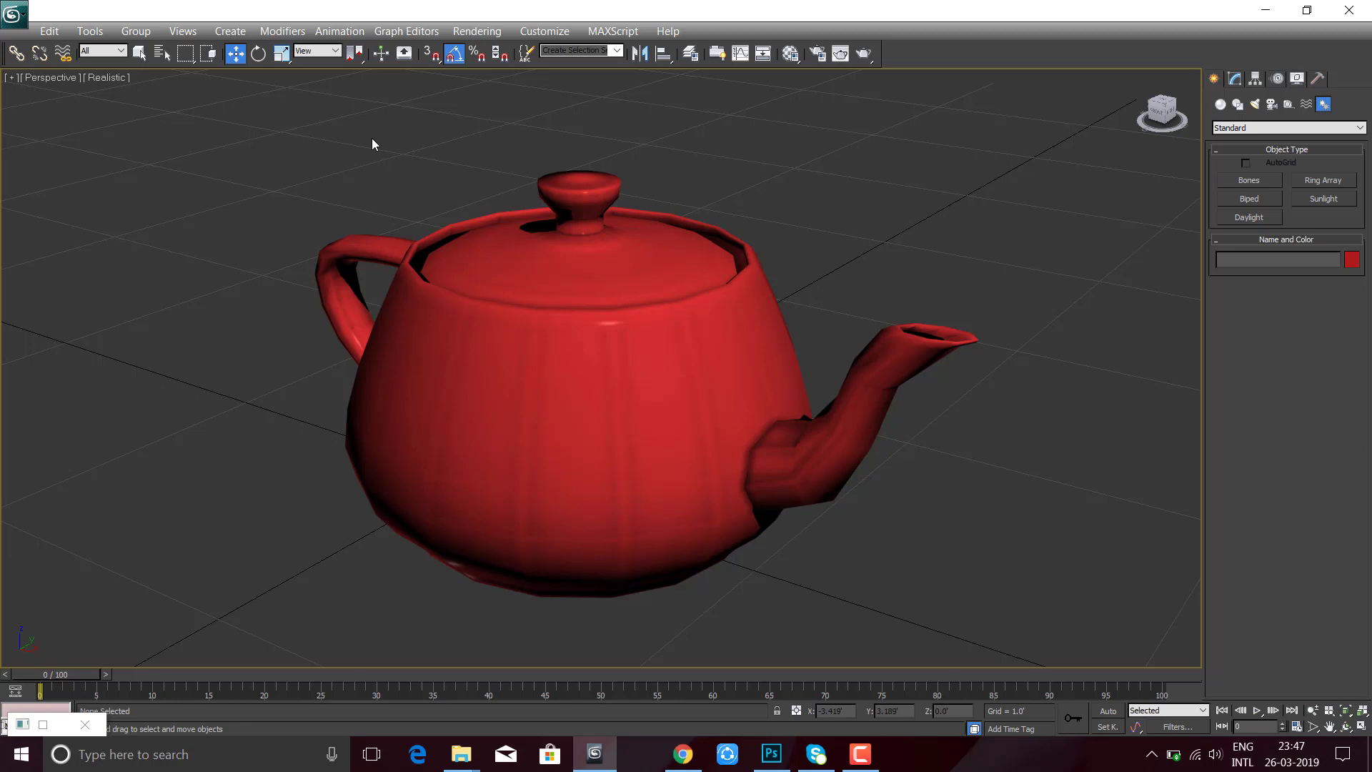
middle_click_drag(374, 141, 475, 469, "alt")
mouse_move(634, 364)
middle_mouse_down("alt")
mouse_move(616, 426)
mouse_move(628, 429)
mouse_move(680, 374)
mouse_move(603, 383)
mouse_move(668, 303)
middle_mouse_up("alt")
key("m")
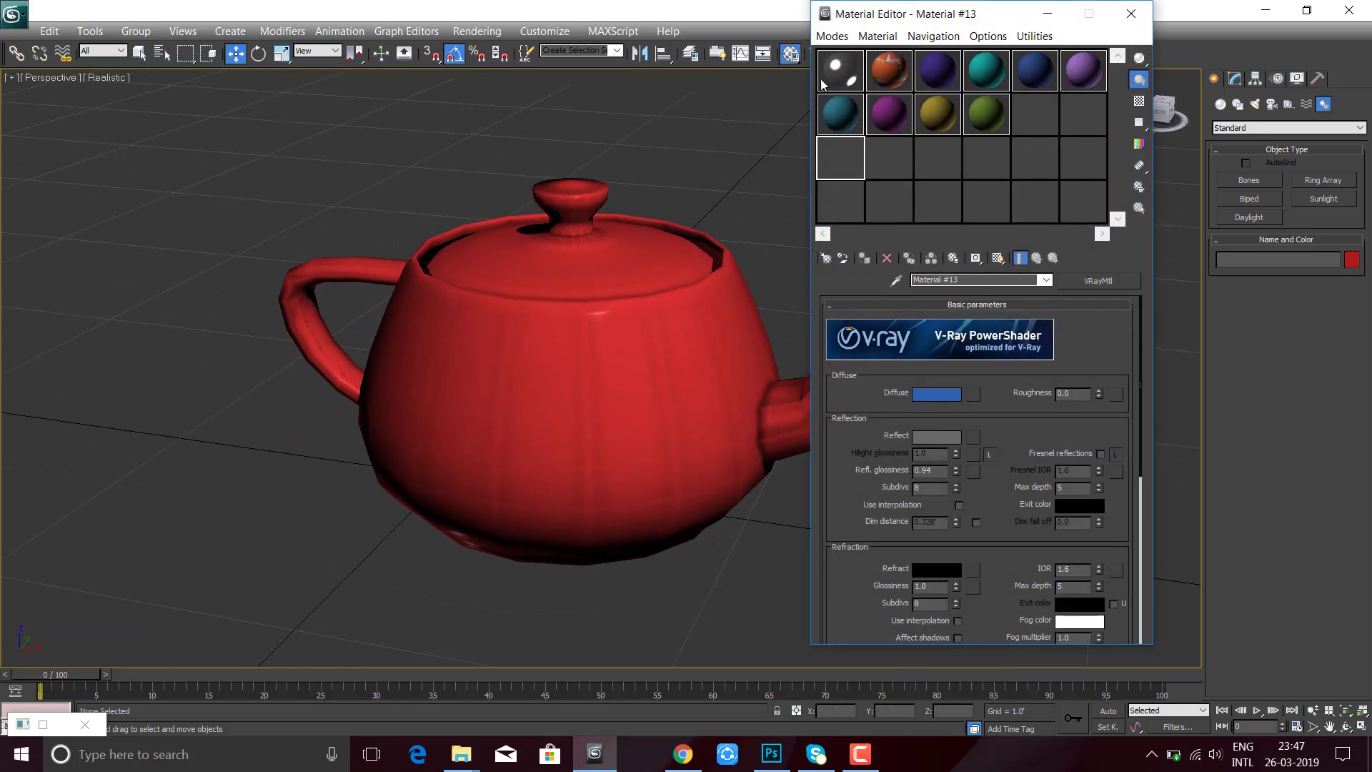
left_click_drag(850, 10, 927, 37)
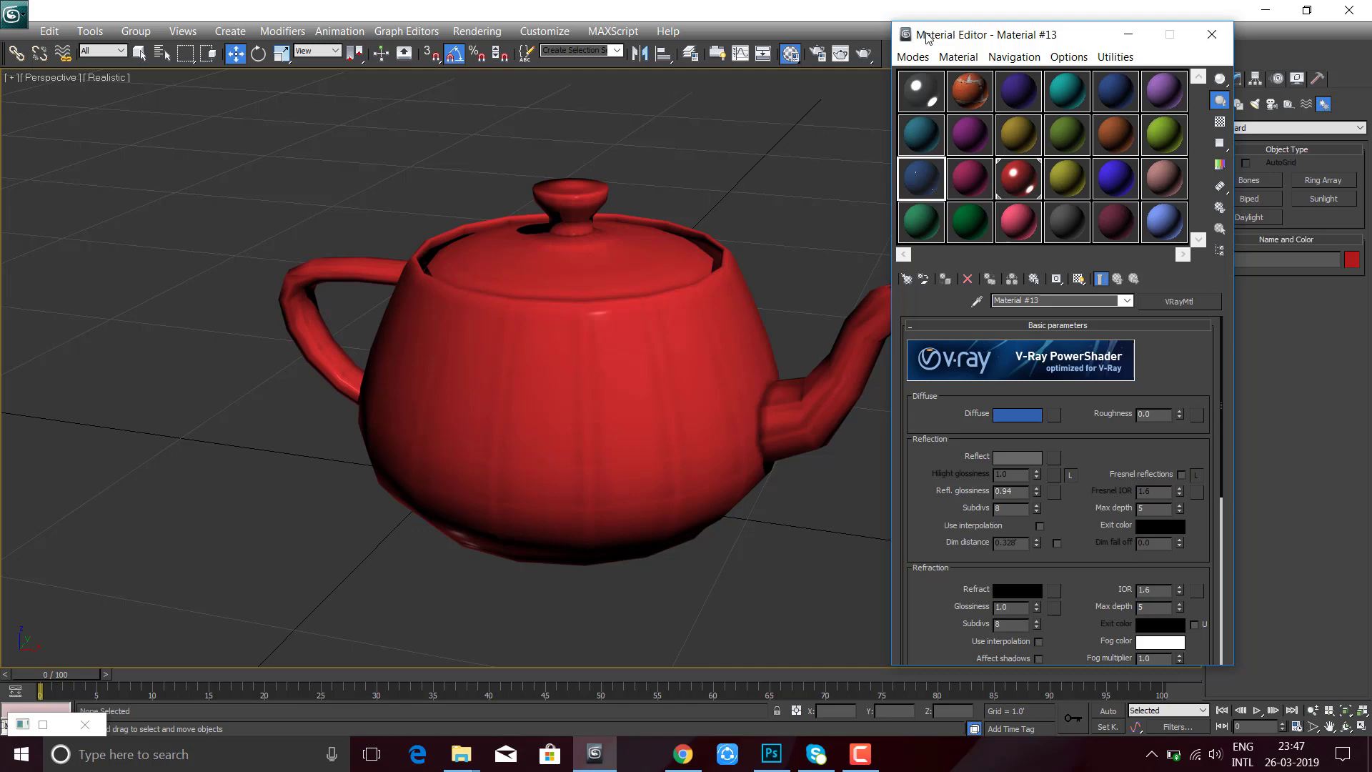
left_click(1212, 34)
left_click(466, 454)
mouse_move(523, 417)
middle_mouse_down("alt")
mouse_move(691, 394)
mouse_move(576, 209)
middle_mouse_up("alt")
left_click(576, 208)
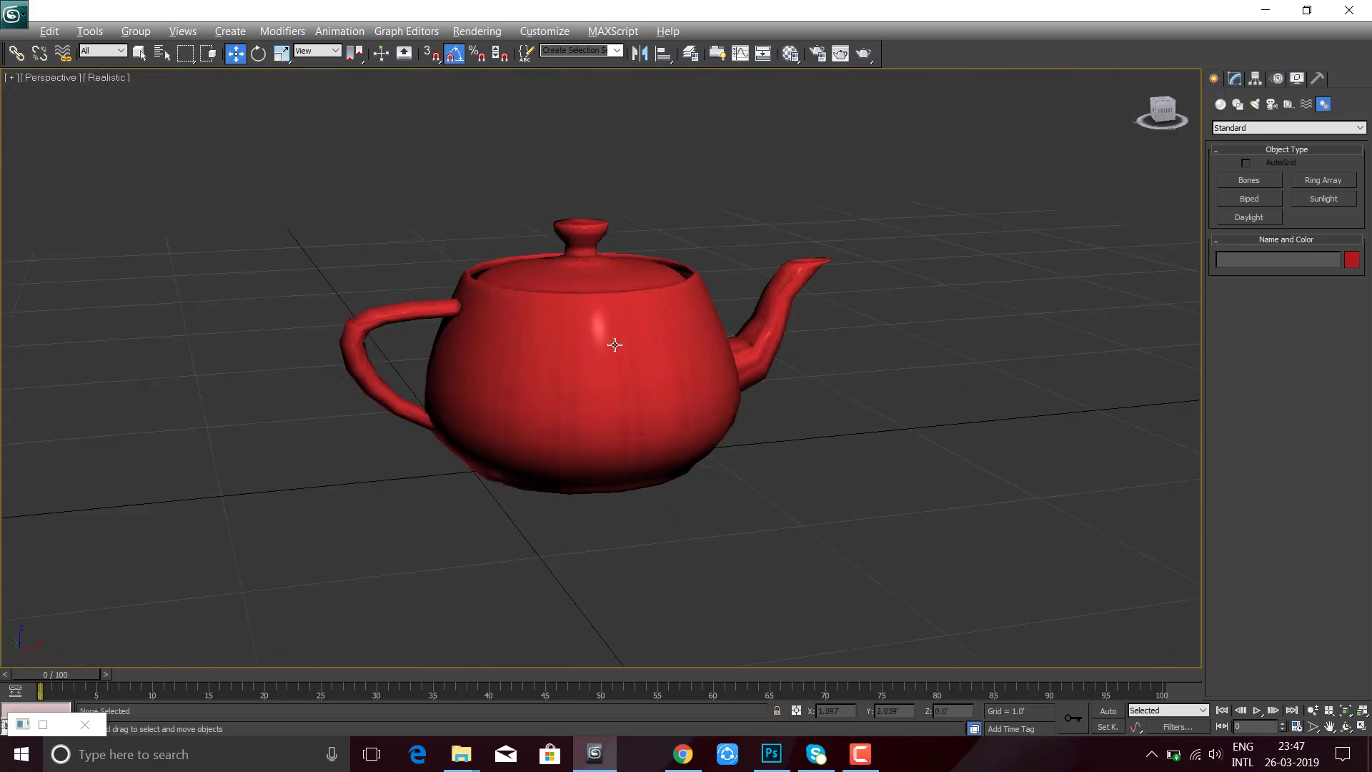
scroll(619, 367, "up", 2)
scroll(648, 390, "up", 4)
mouse_move(648, 389)
middle_mouse_down("alt")
mouse_move(597, 377)
mouse_move(640, 419)
mouse_move(682, 424)
mouse_move(596, 394)
mouse_move(612, 399)
mouse_move(560, 406)
middle_mouse_up("alt")
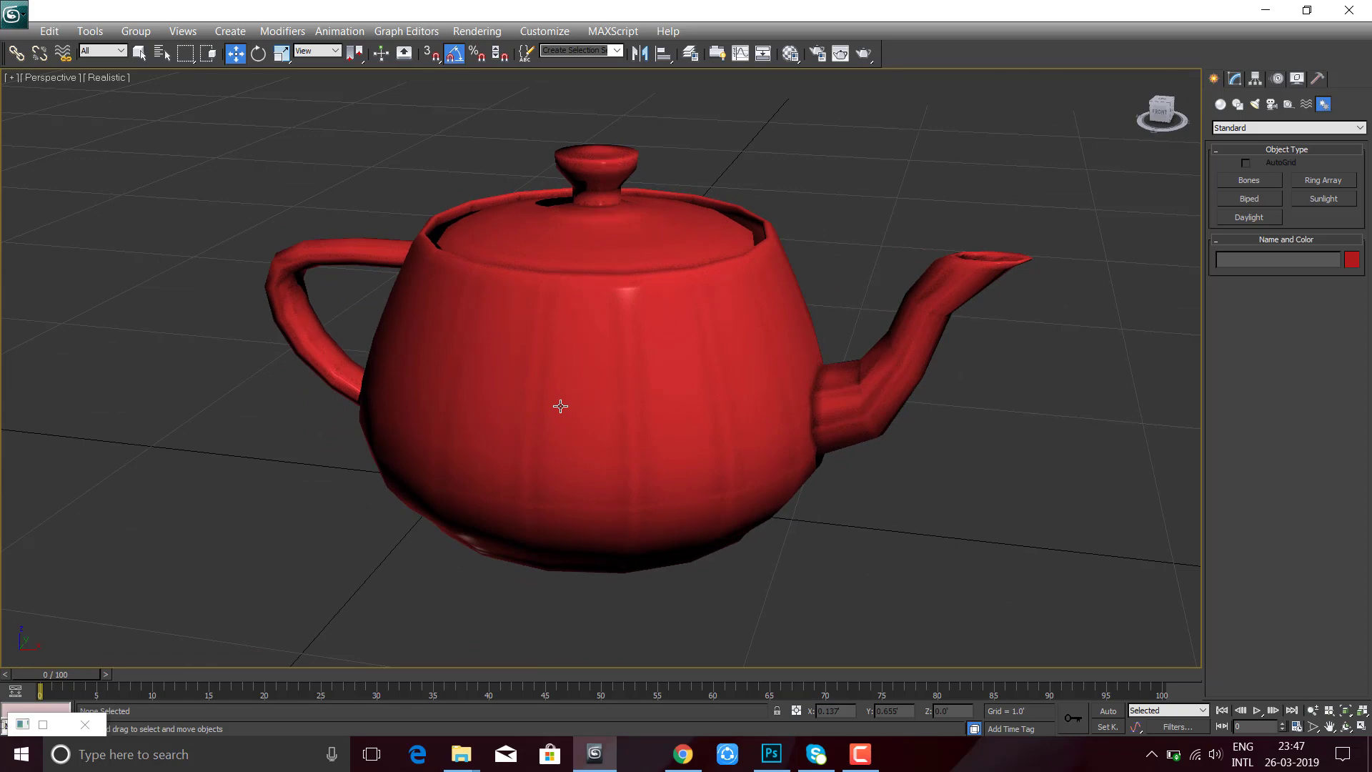
mouse_move(702, 500)
middle_mouse_down("alt")
mouse_move(662, 466)
mouse_move(719, 449)
mouse_move(665, 450)
mouse_move(851, 423)
mouse_move(656, 450)
mouse_move(686, 419)
mouse_move(803, 86)
middle_mouse_up("alt")
scroll(685, 419, "down", 3)
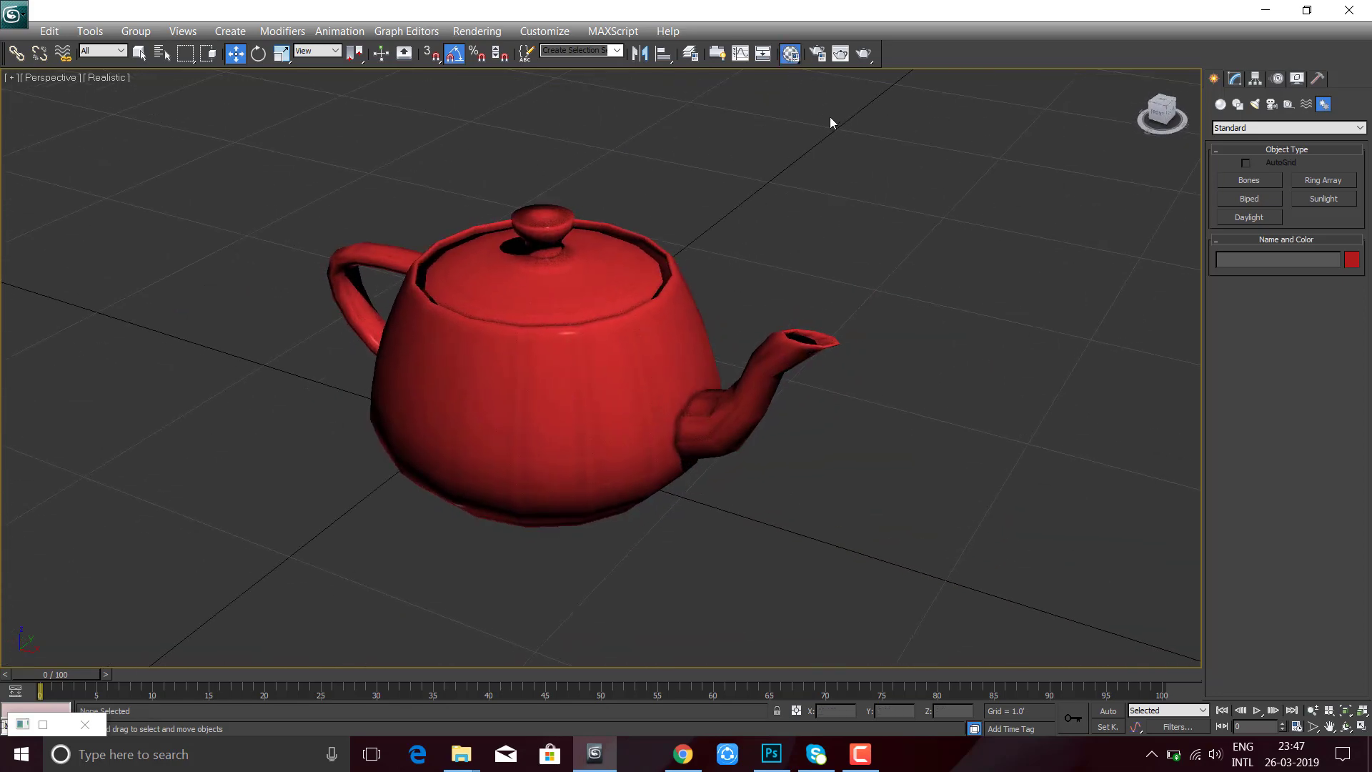
- Set Material #15's reflection colour to dark grey in the Material Editor, then close it
key("m")
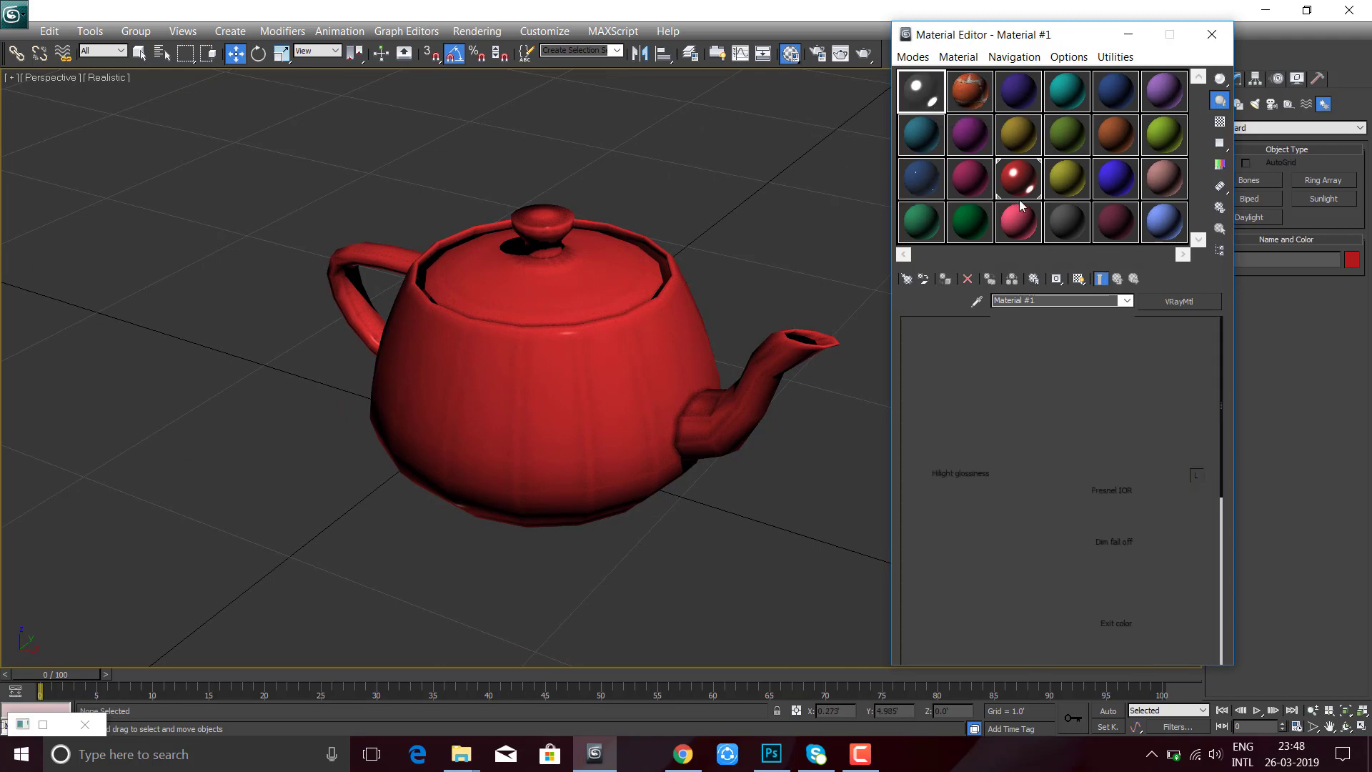
left_click(1019, 198)
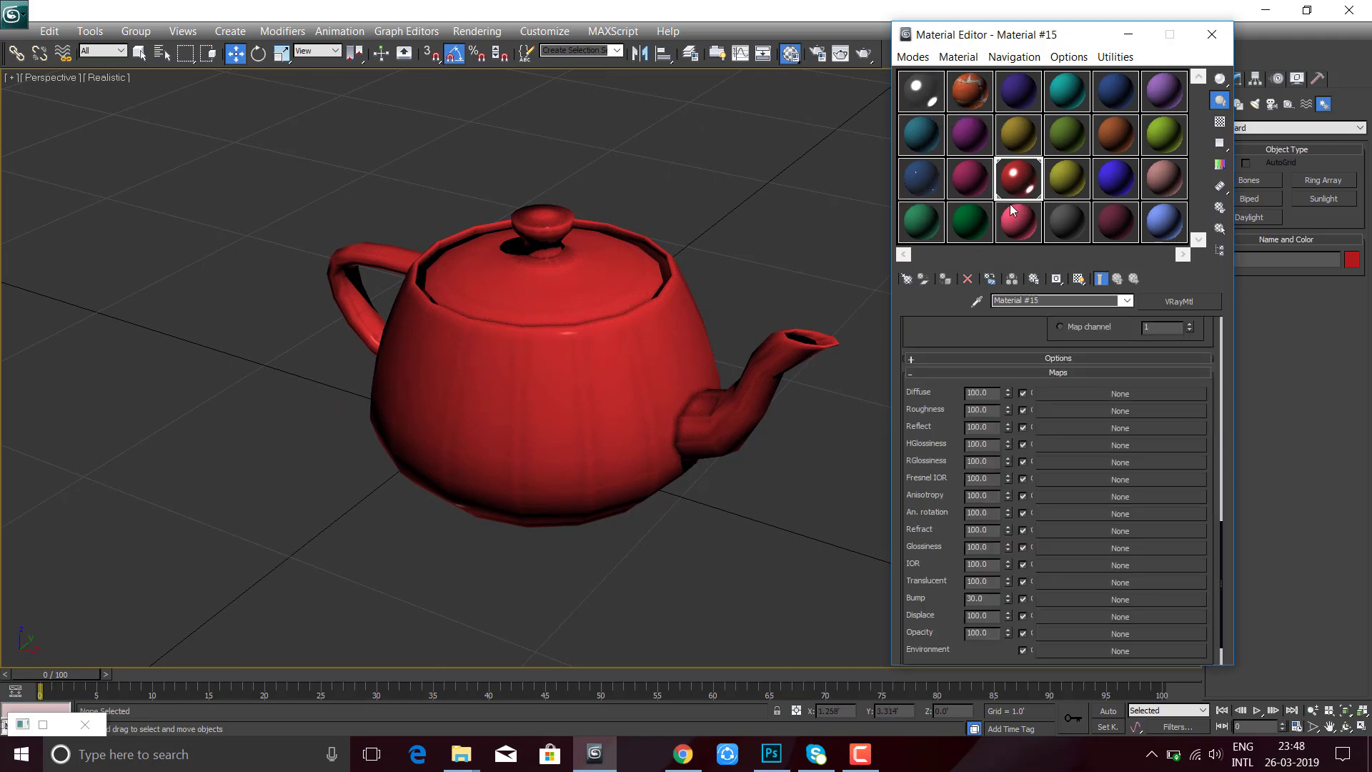
scroll(958, 358, "up", 5)
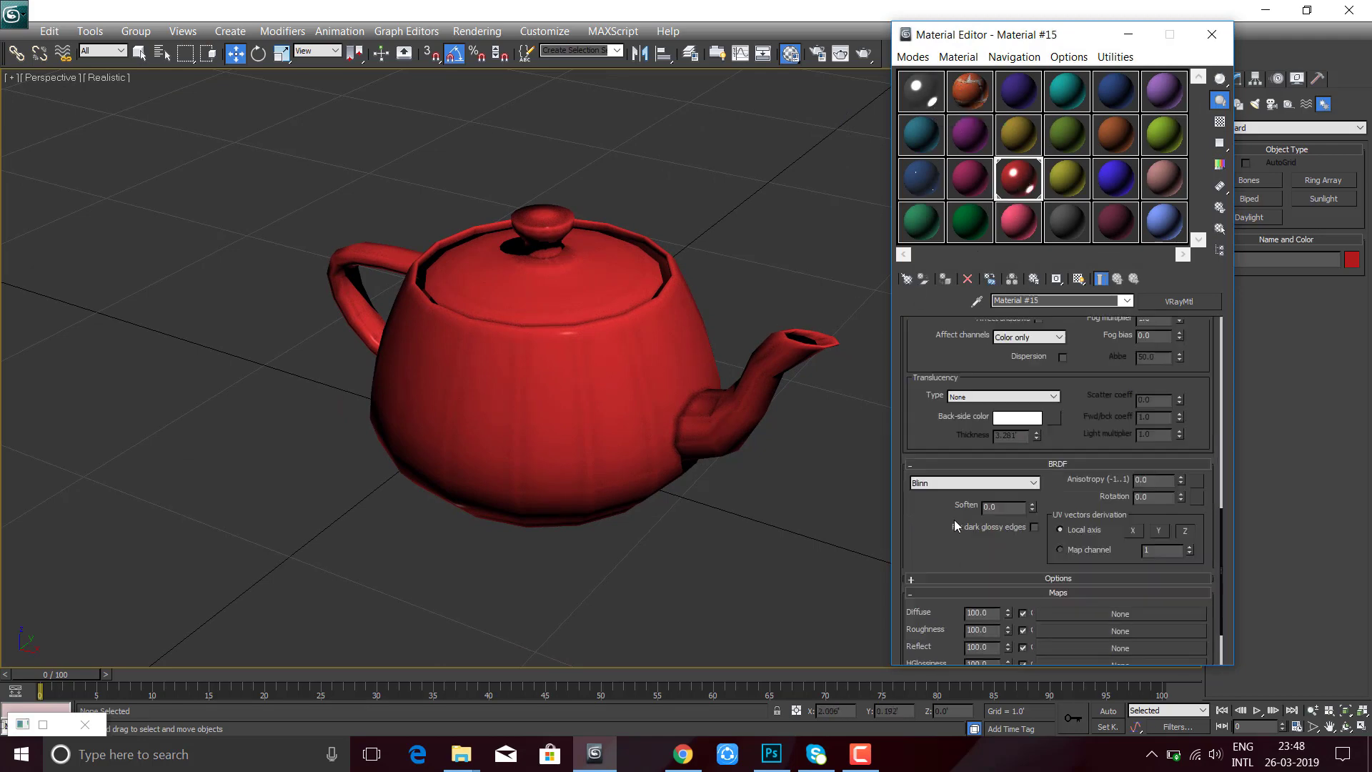
scroll(954, 446, "up", 5)
scroll(964, 426, "up", 5)
scroll(1033, 383, "up", 3)
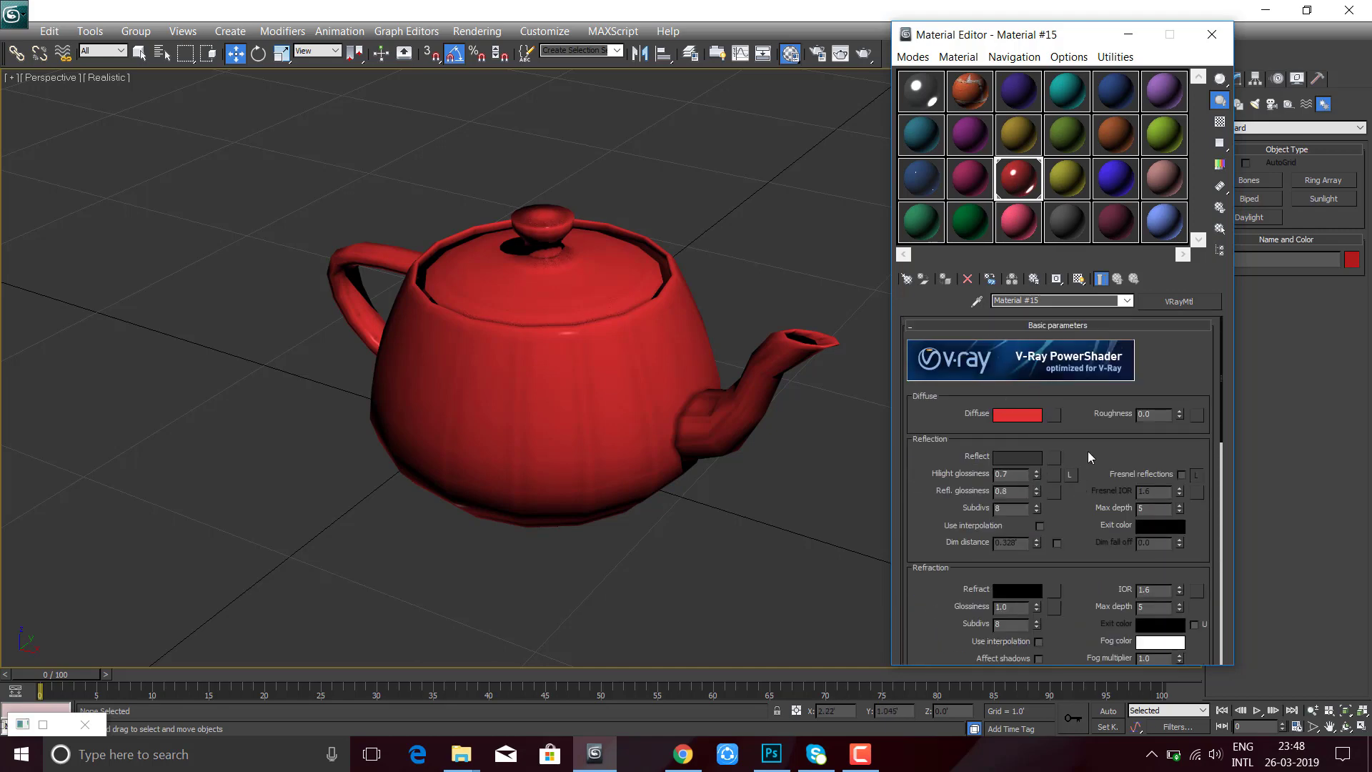
scroll(1088, 452, "down", 1)
left_click(1029, 443)
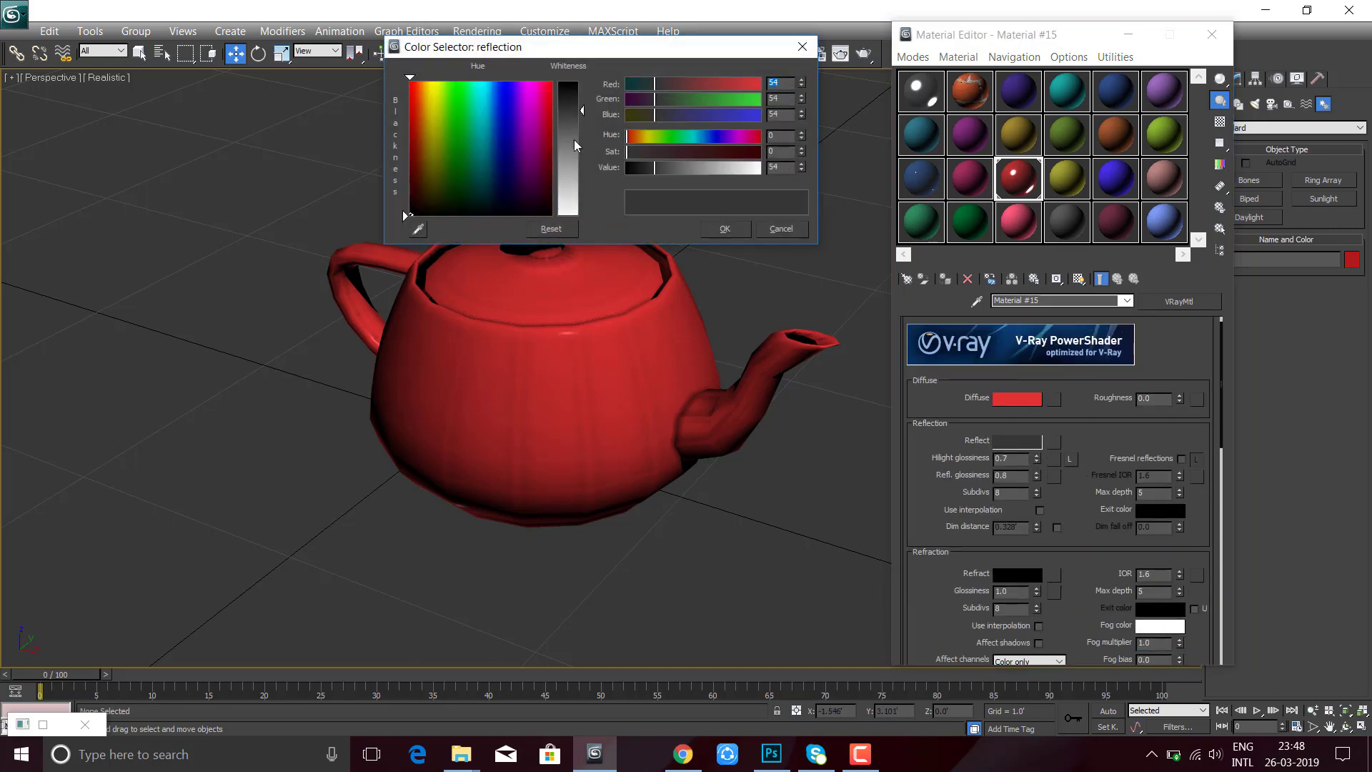
left_click(723, 229)
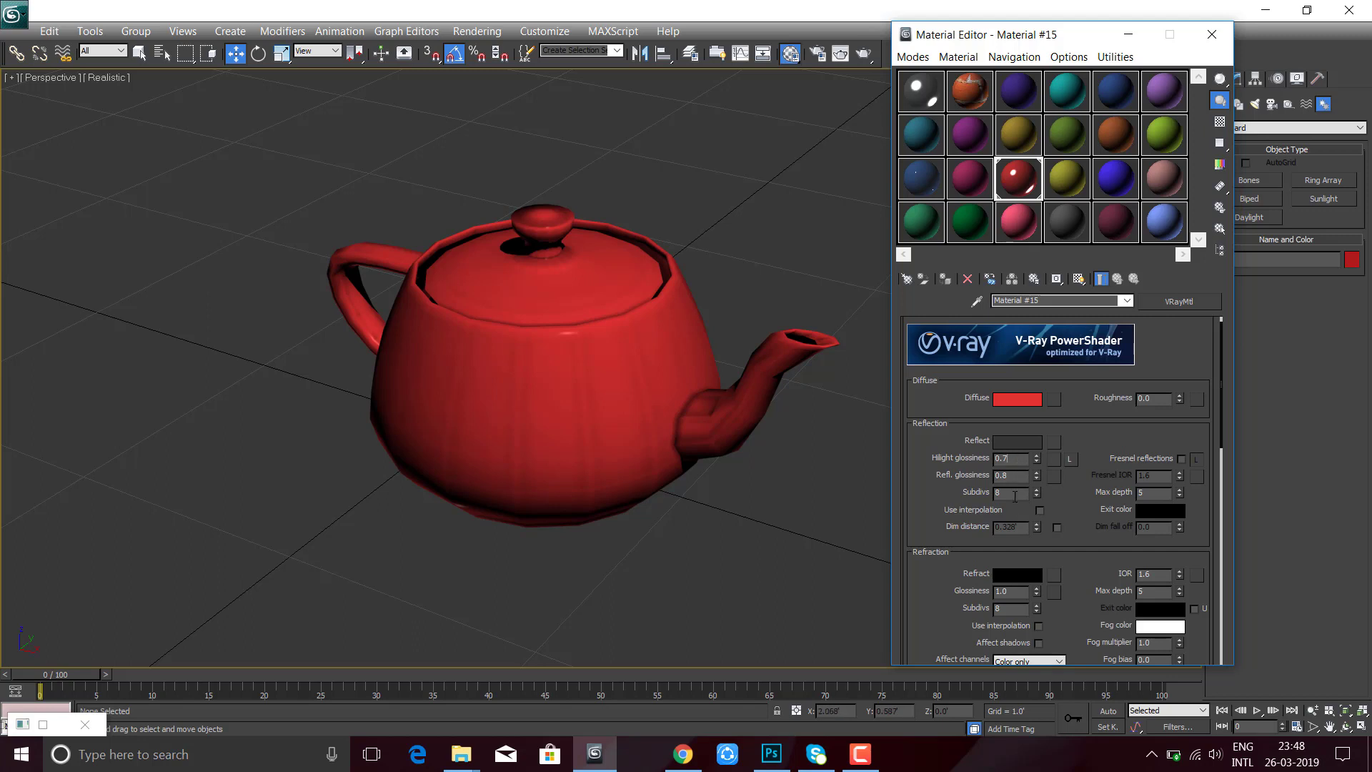
left_click(1211, 34)
- Create a VRayPlane from the VRay geometry category beside the teapot and nudge it slightly left
left_click(1221, 104)
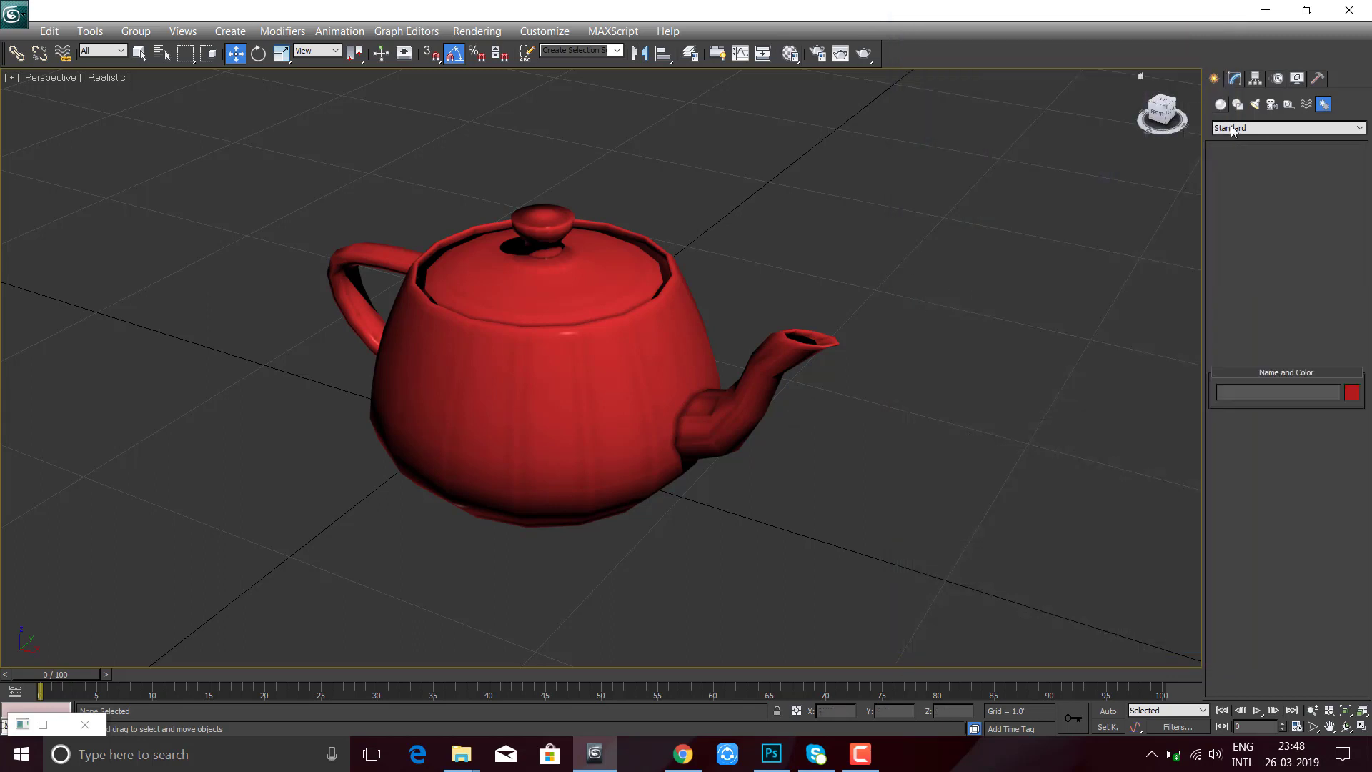
left_click(1237, 127)
left_click(1226, 254)
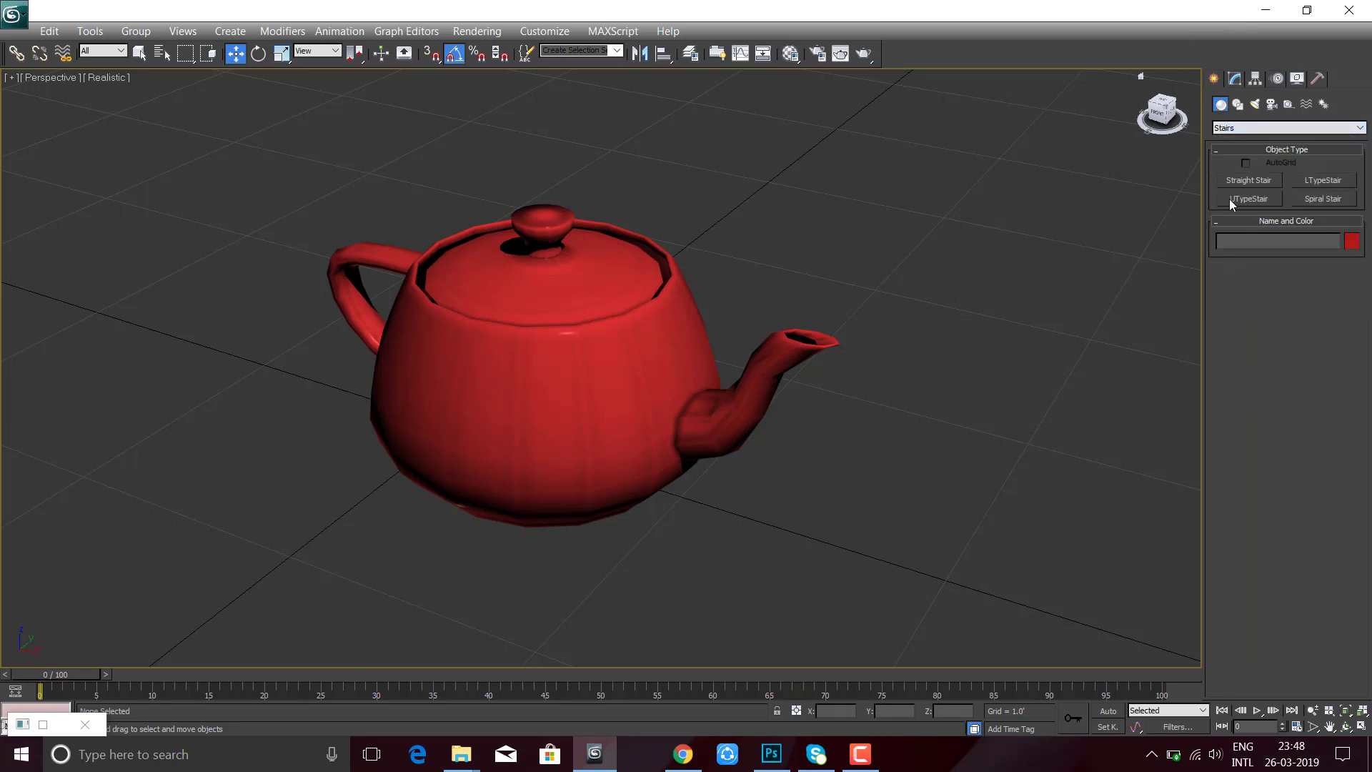
left_click(1238, 127)
left_click(1224, 261)
left_click(1257, 198)
left_click(1258, 128)
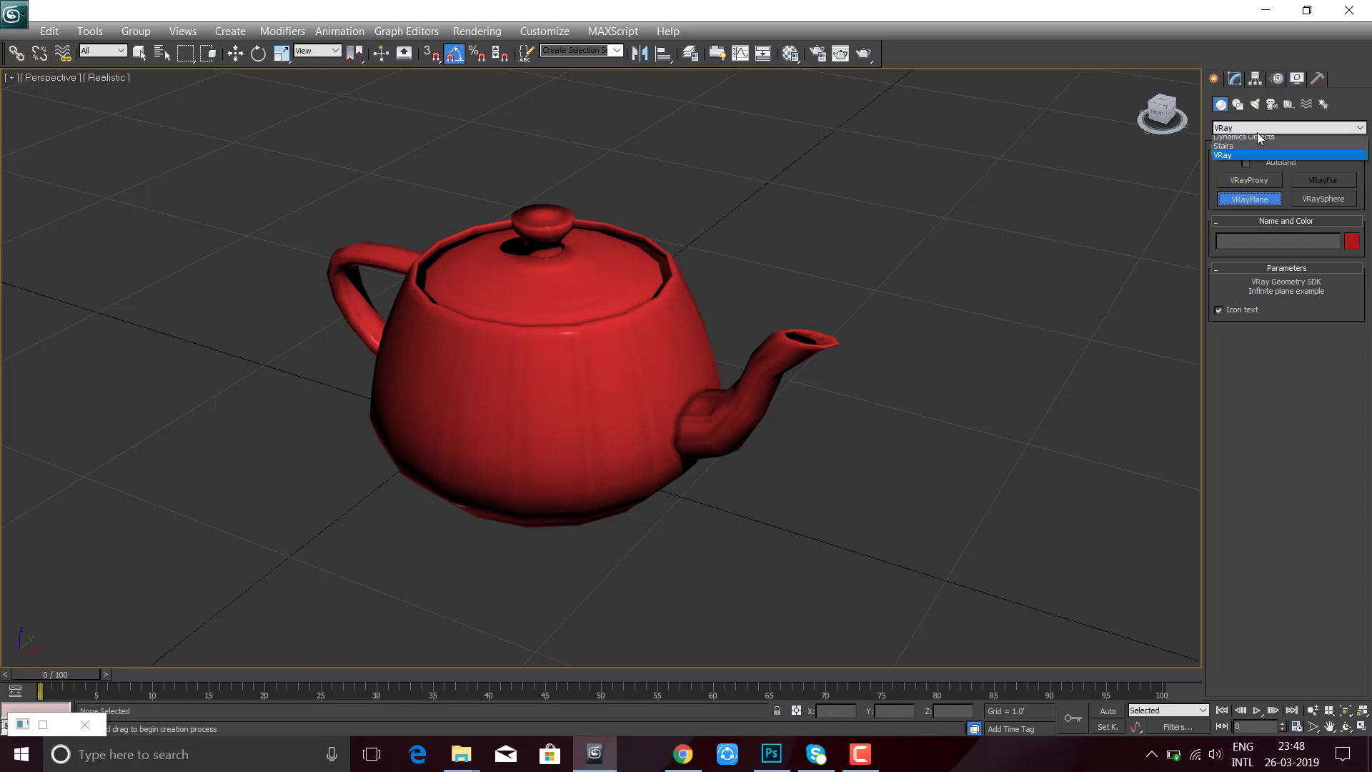
left_click(1223, 261)
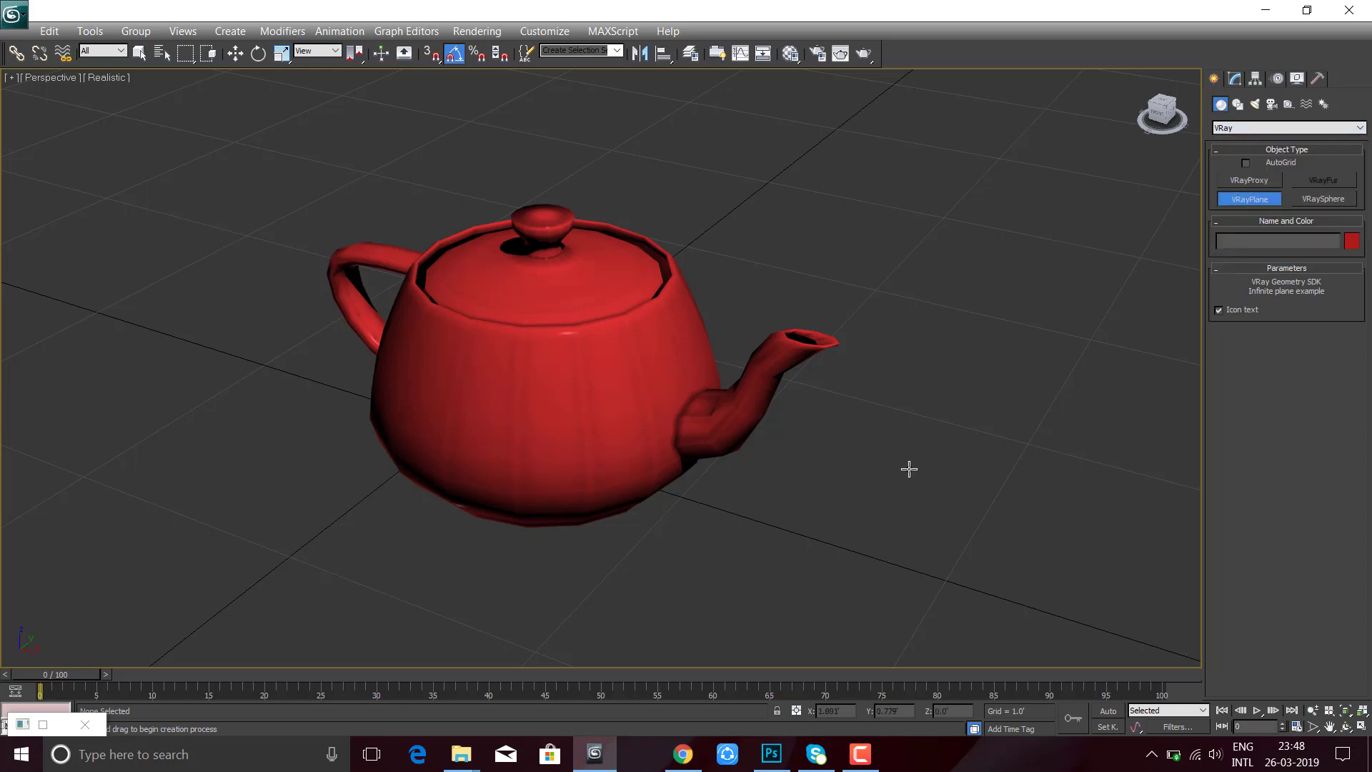
left_click(793, 502)
key("w")
mouse_move(968, 270)
middle_mouse_down("alt")
mouse_move(858, 263)
mouse_move(747, 357)
middle_mouse_up("alt")
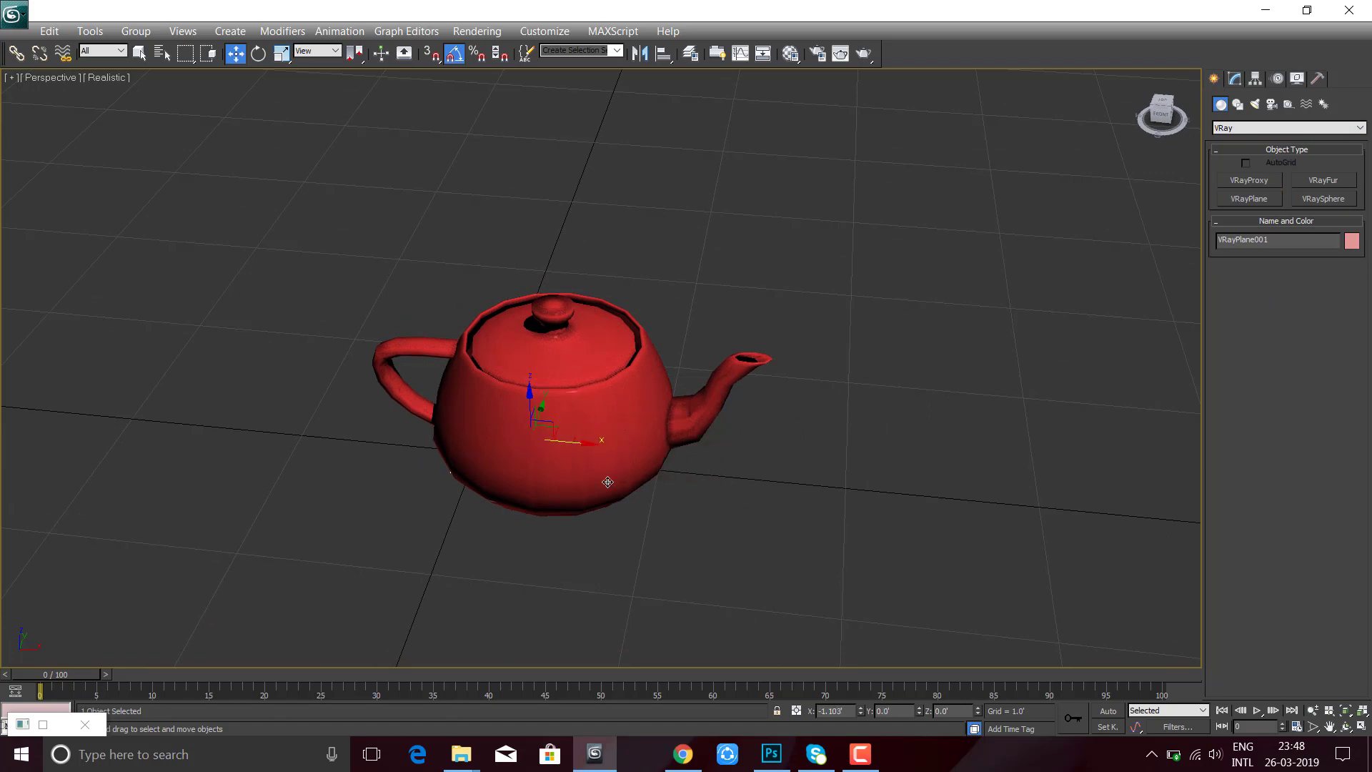
left_click_drag(731, 450, 718, 447)
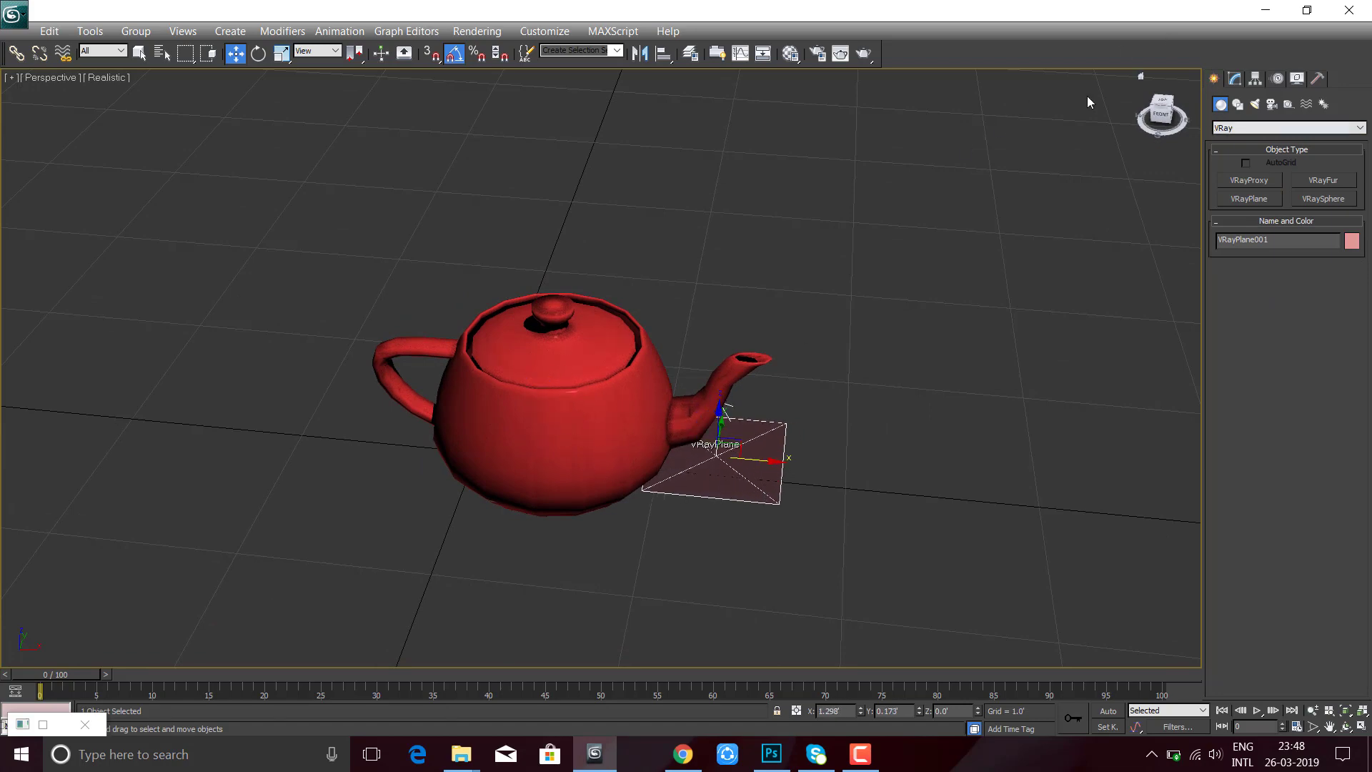
- Give Material #19 diffuse value 50, reflection value 20 and glossiness 0.88, then close the editor
left_click(790, 53)
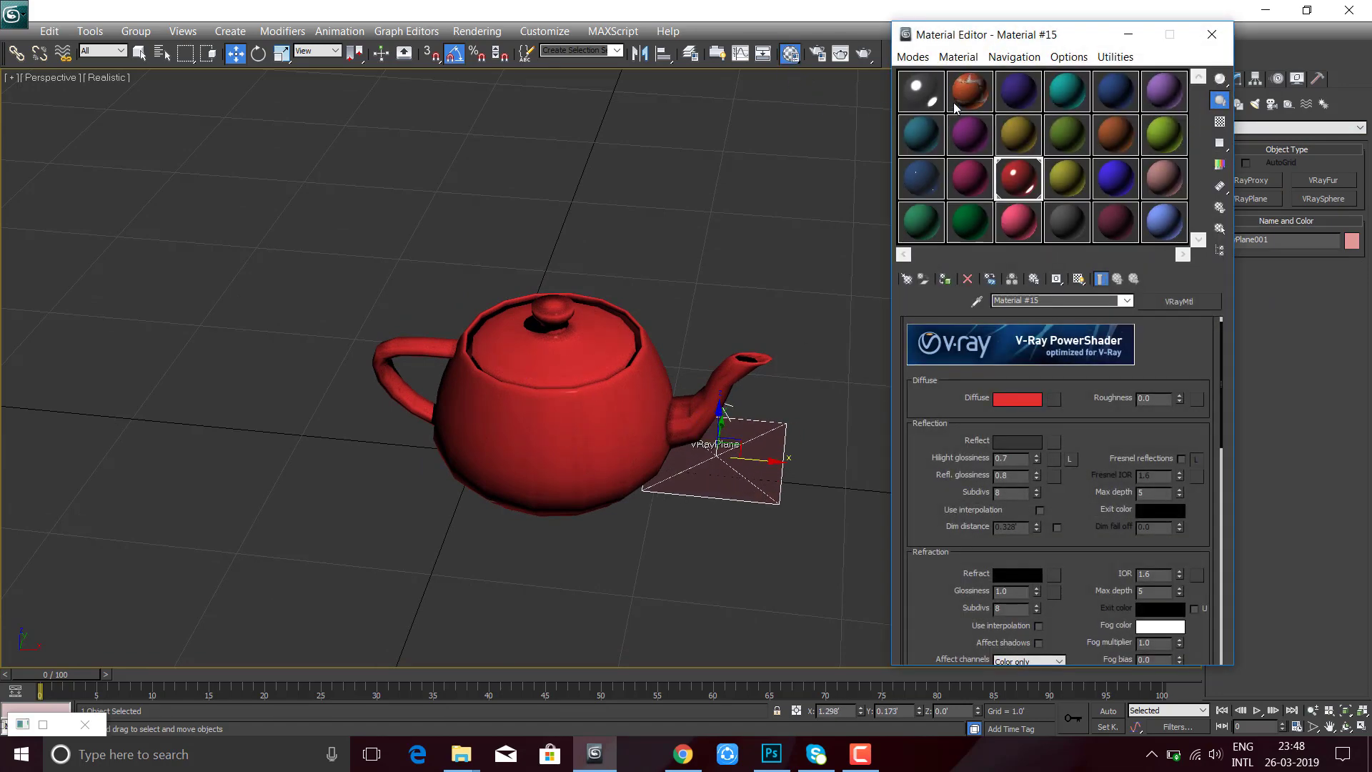
left_click(920, 222)
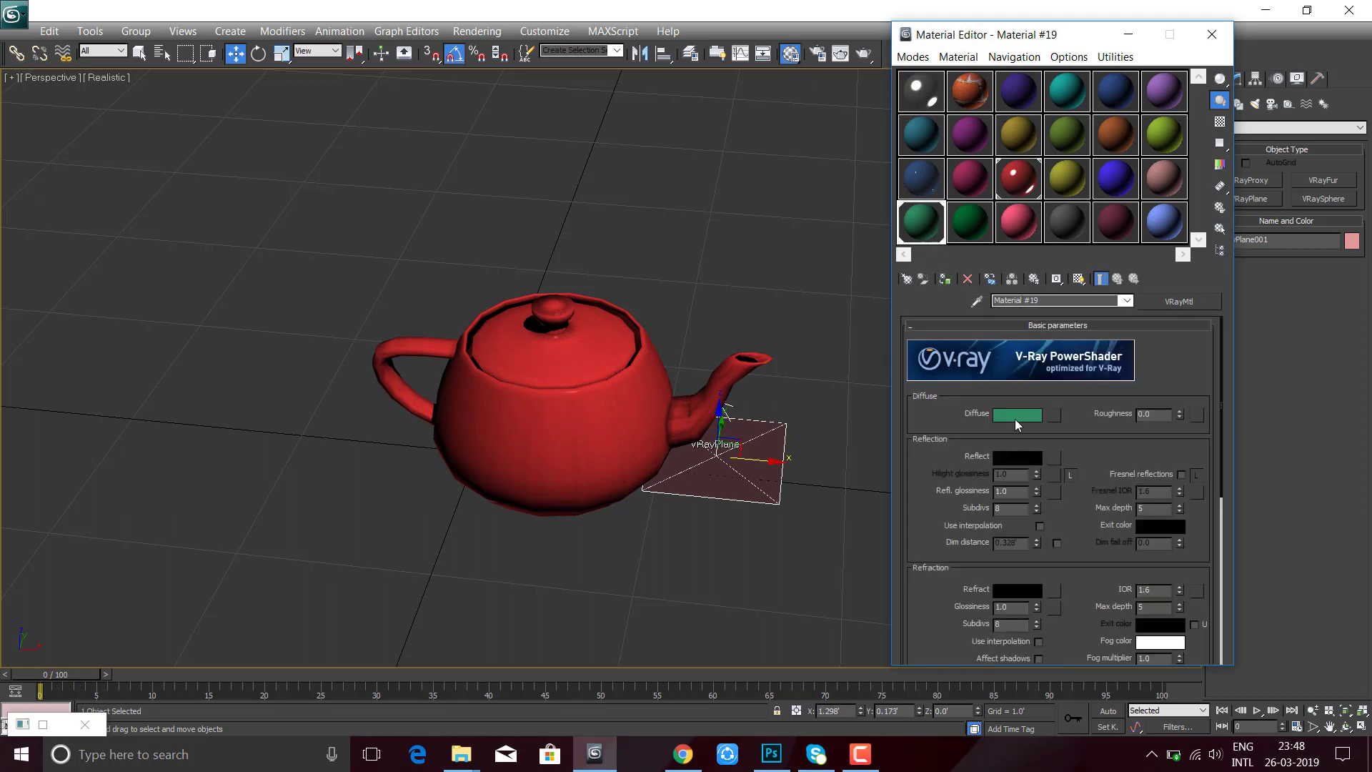
left_click(1018, 416)
left_click_drag(715, 151, 628, 151)
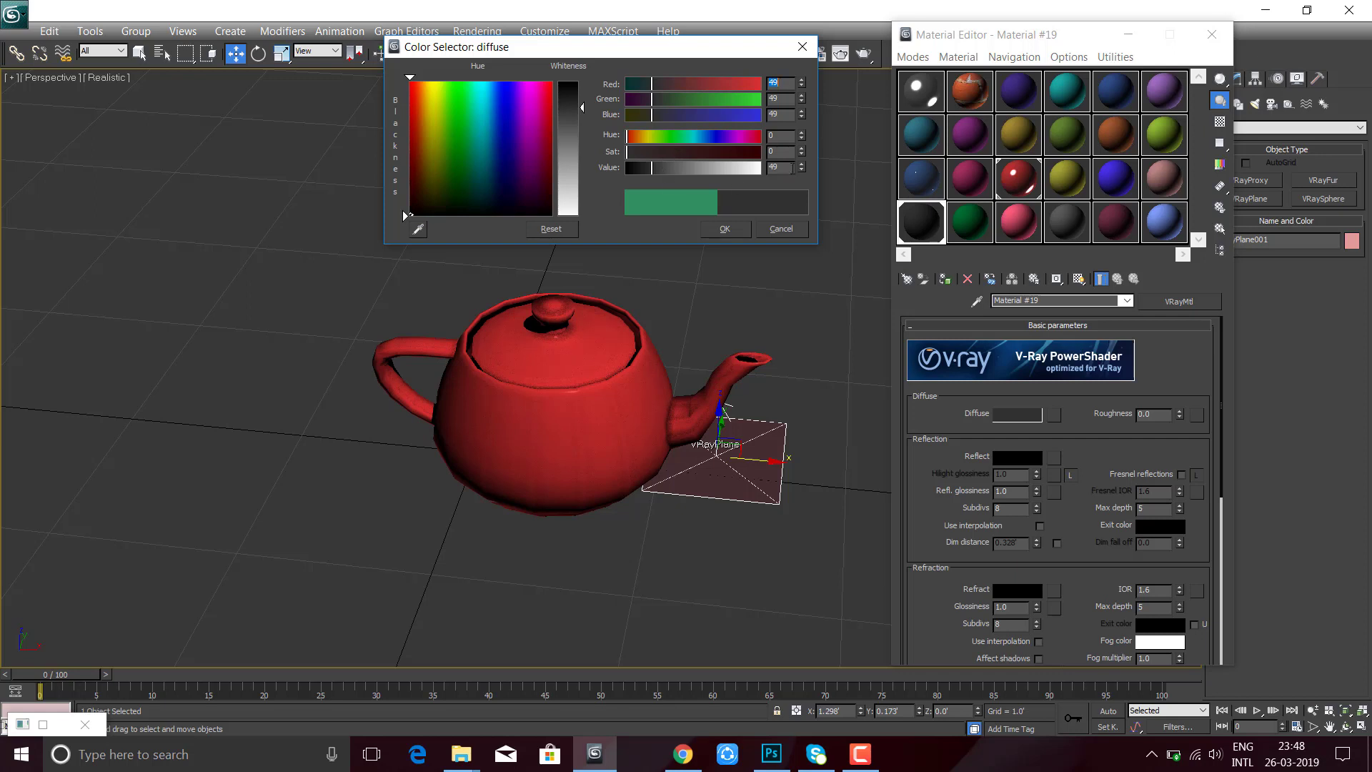
type("50")
key("Return")
left_click(726, 230)
key("Tab")
type("0.88")
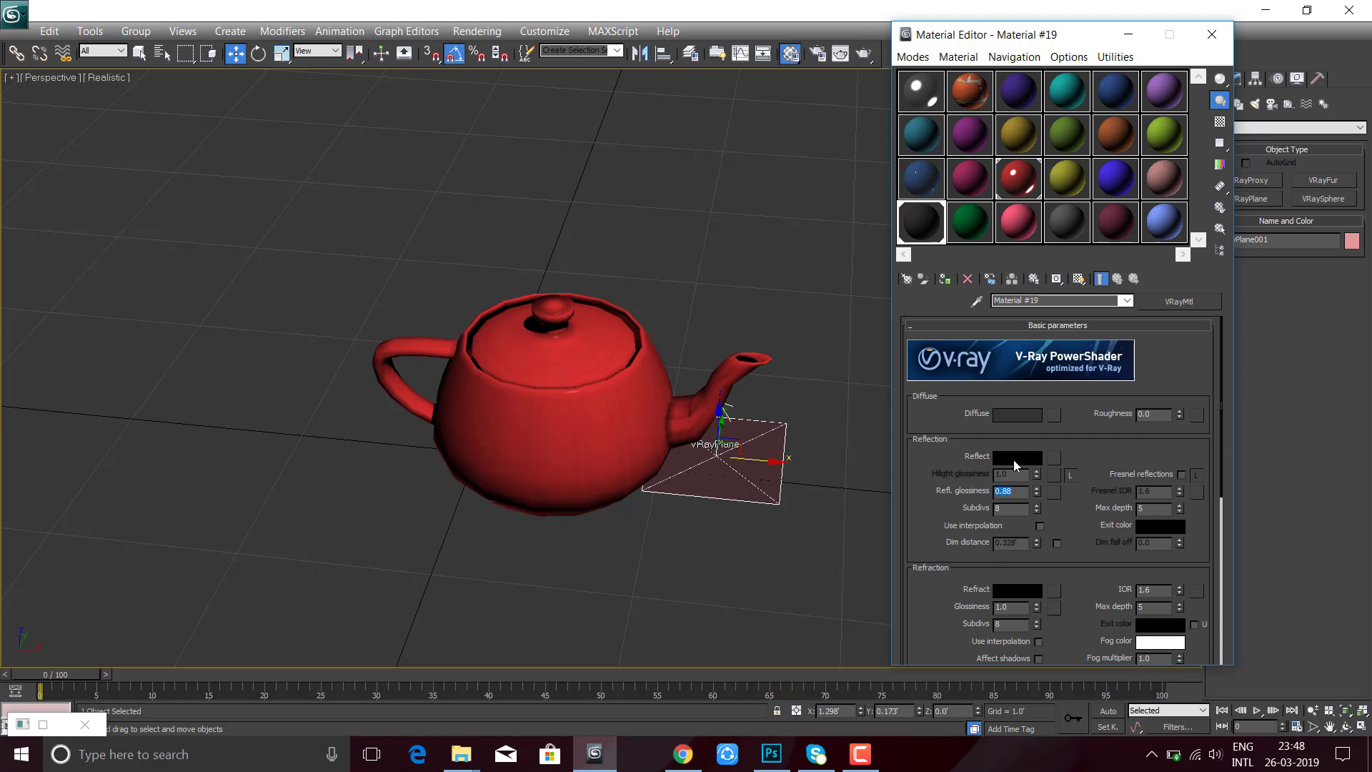
left_click(1014, 460)
type("20")
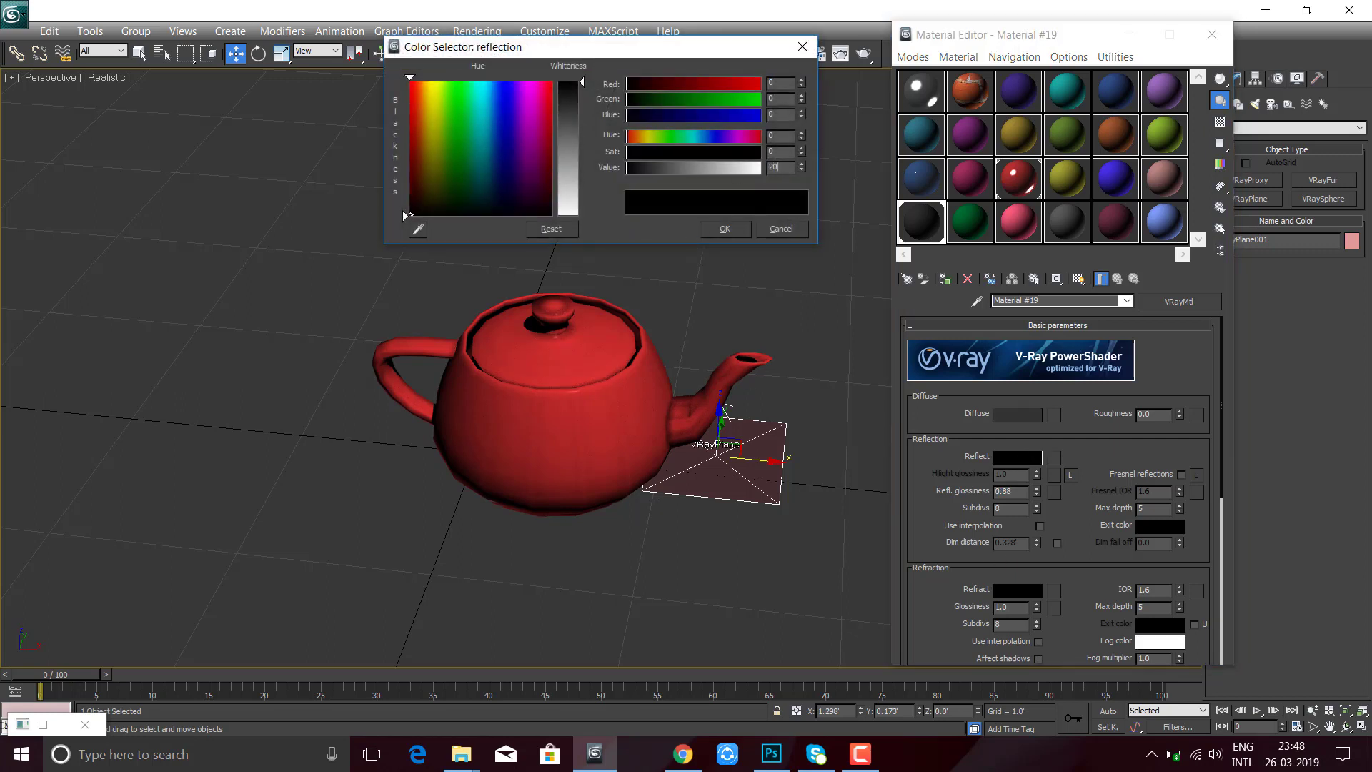
key("Return")
left_click(724, 228)
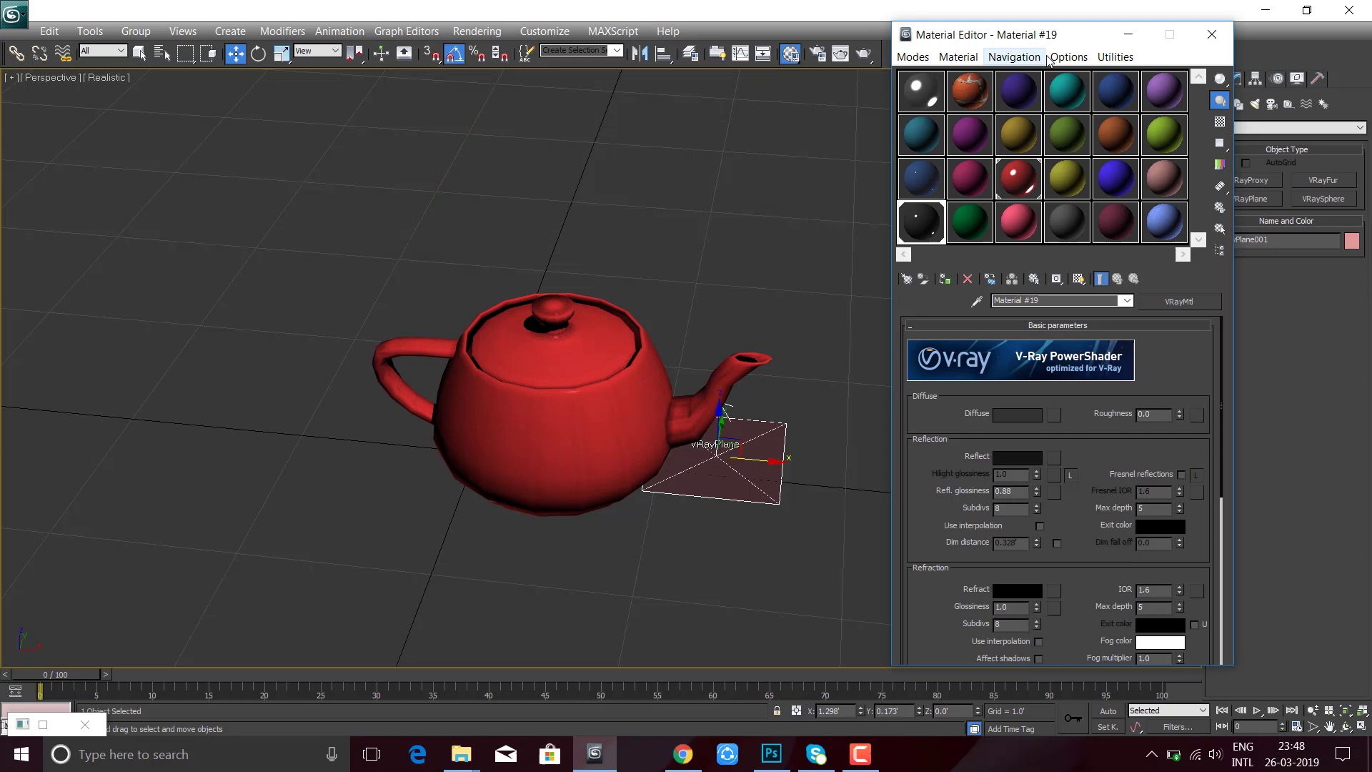
left_click(1212, 34)
- Load the SK preset into Render Setup, review the V-Ray tab, and close the dialog
mouse_move(722, 398)
middle_mouse_down("alt")
mouse_move(677, 438)
mouse_move(643, 422)
middle_mouse_up("alt")
scroll(659, 420, "up", 3)
scroll(609, 430, "up", 3)
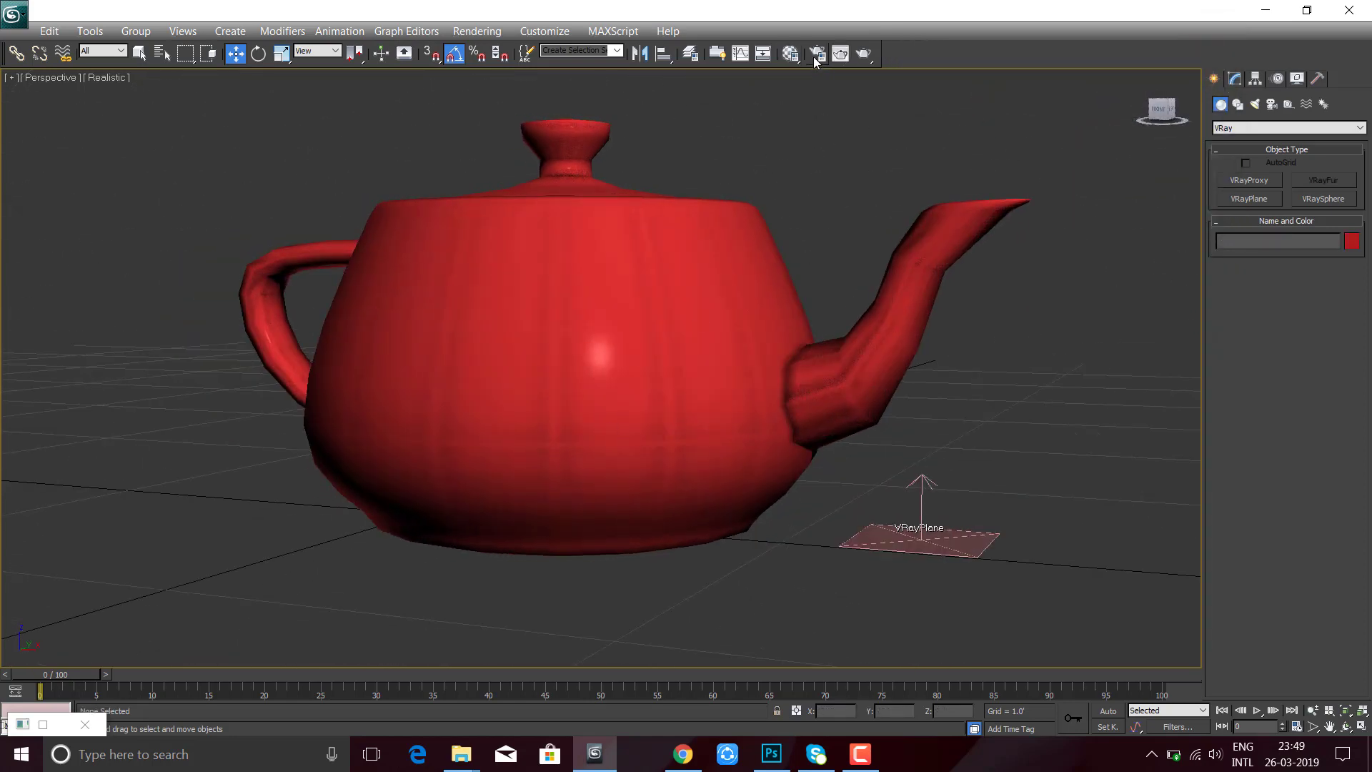
key("F10")
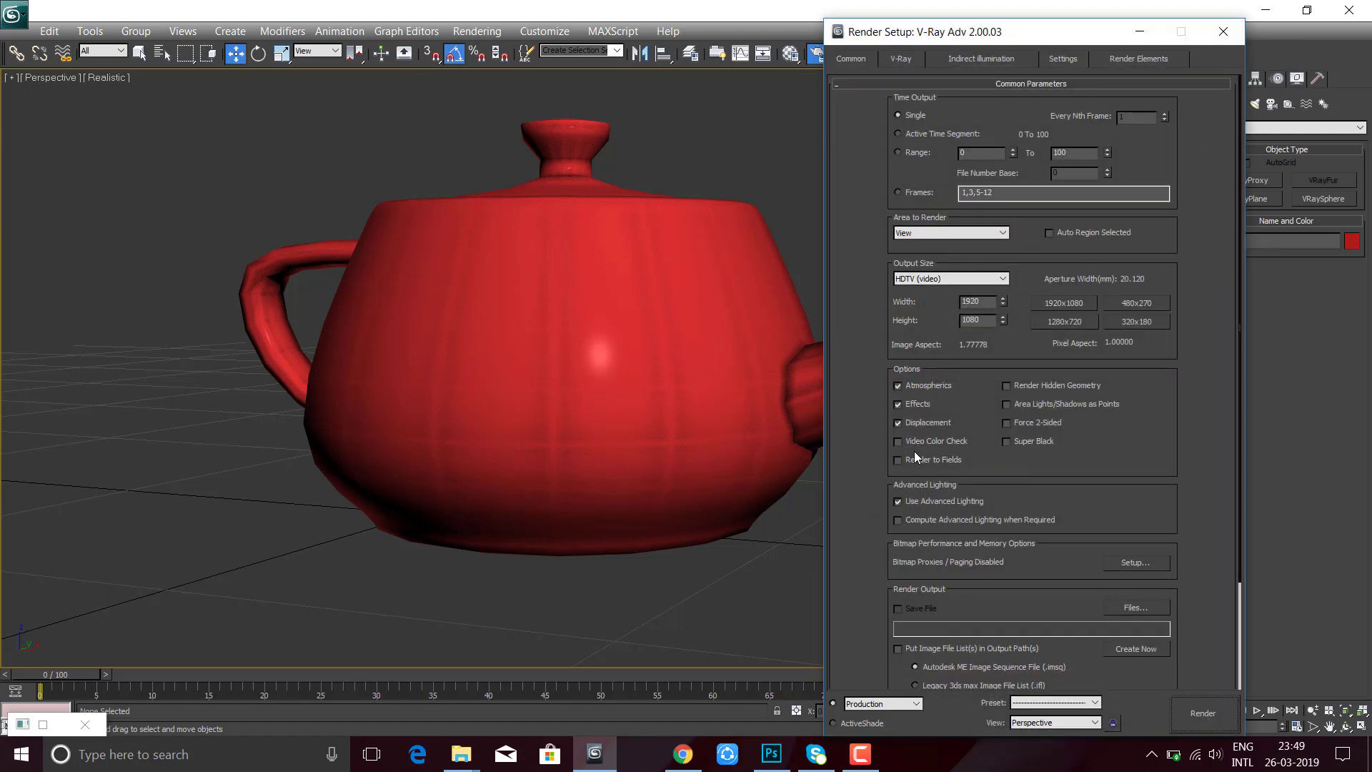
left_click(1045, 703)
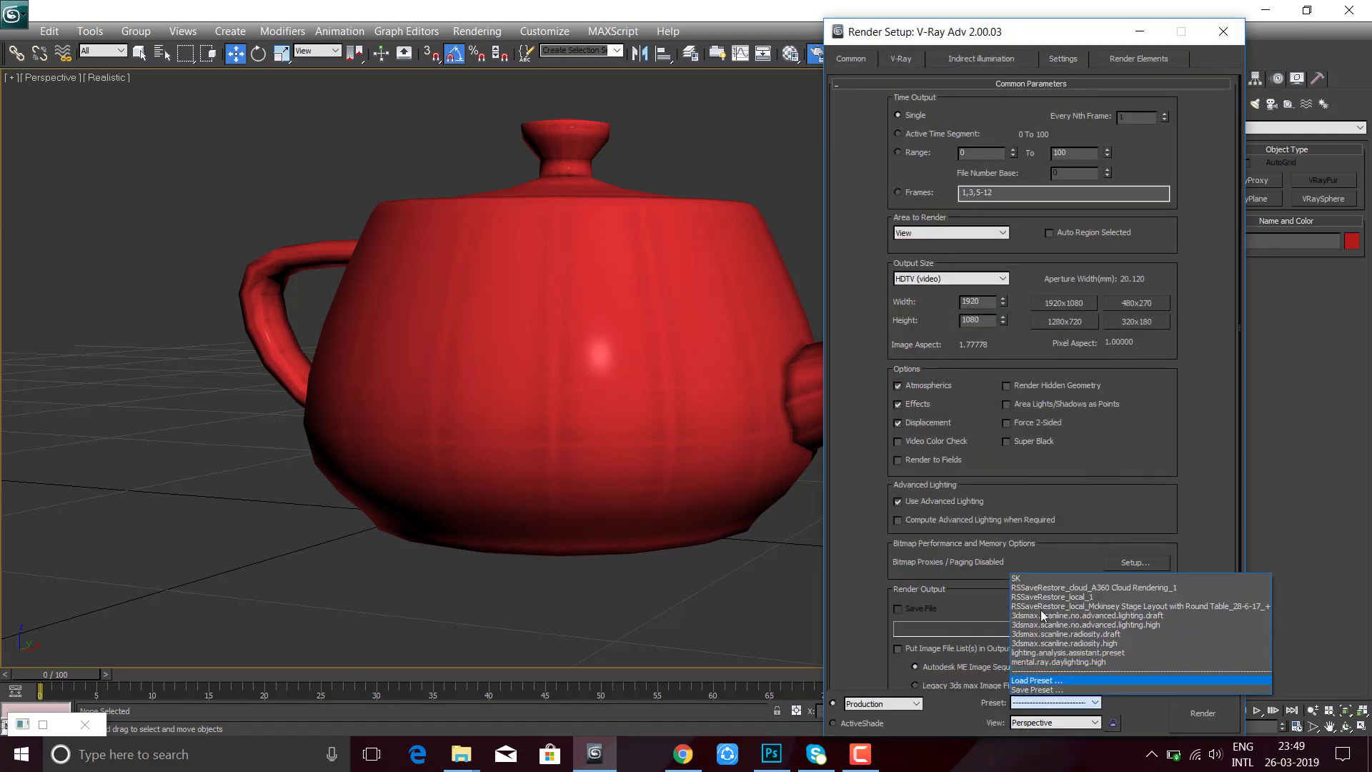
left_click(1040, 572)
left_click(1048, 703)
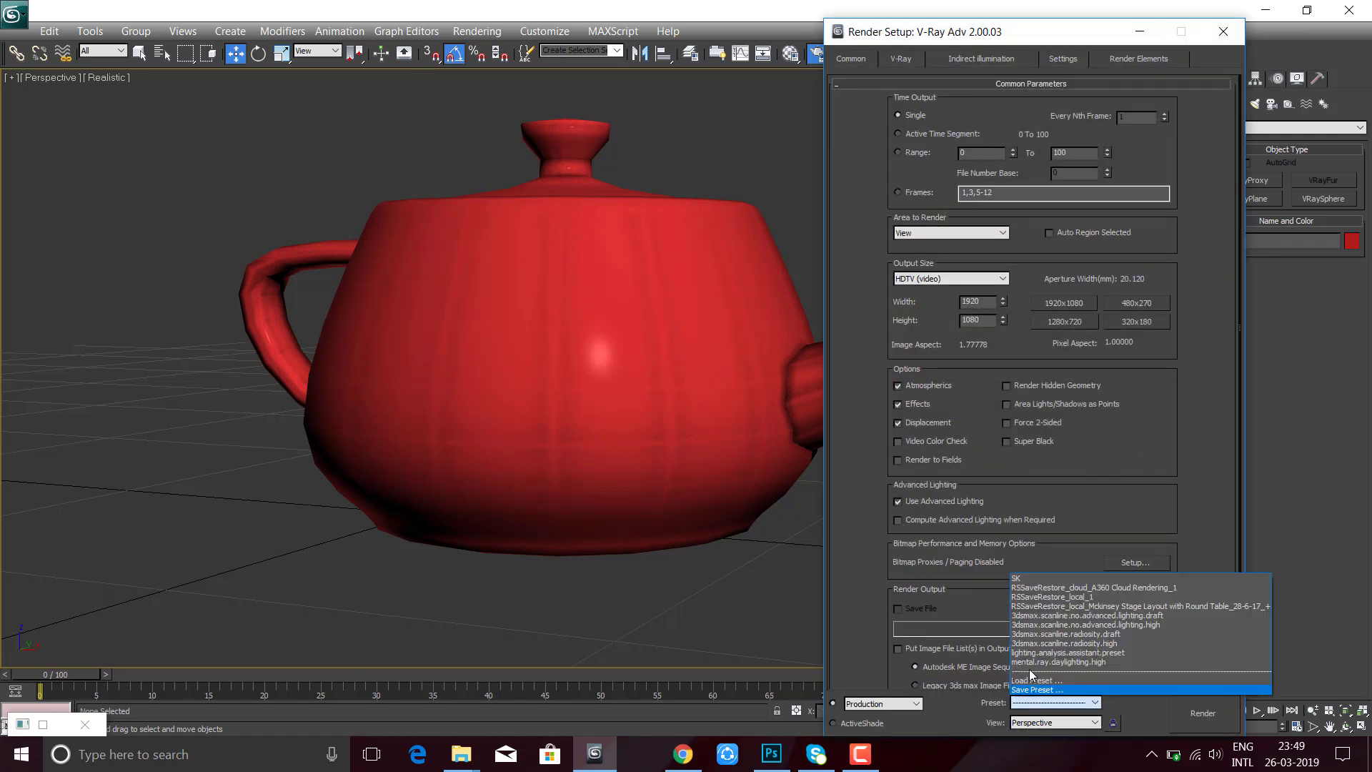
left_click(1036, 579)
left_click(485, 503)
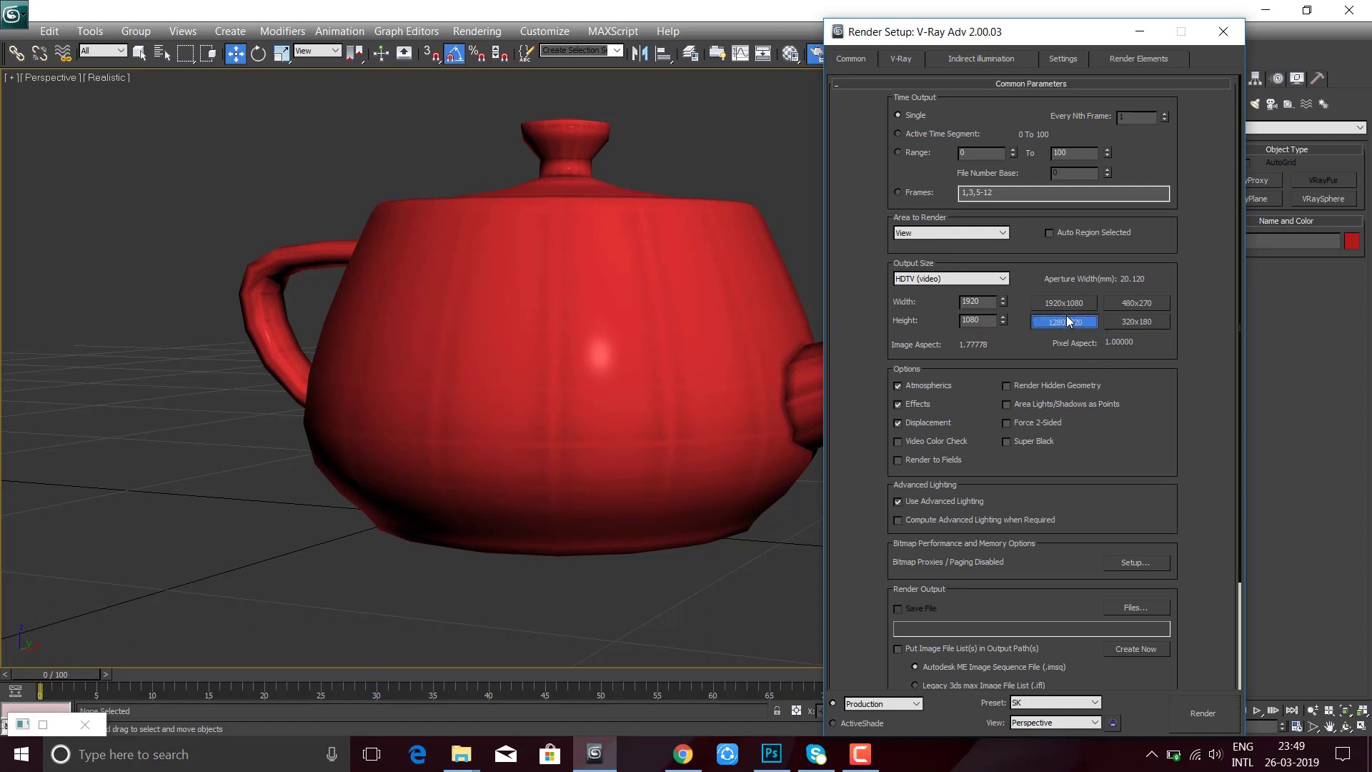
left_click(903, 62)
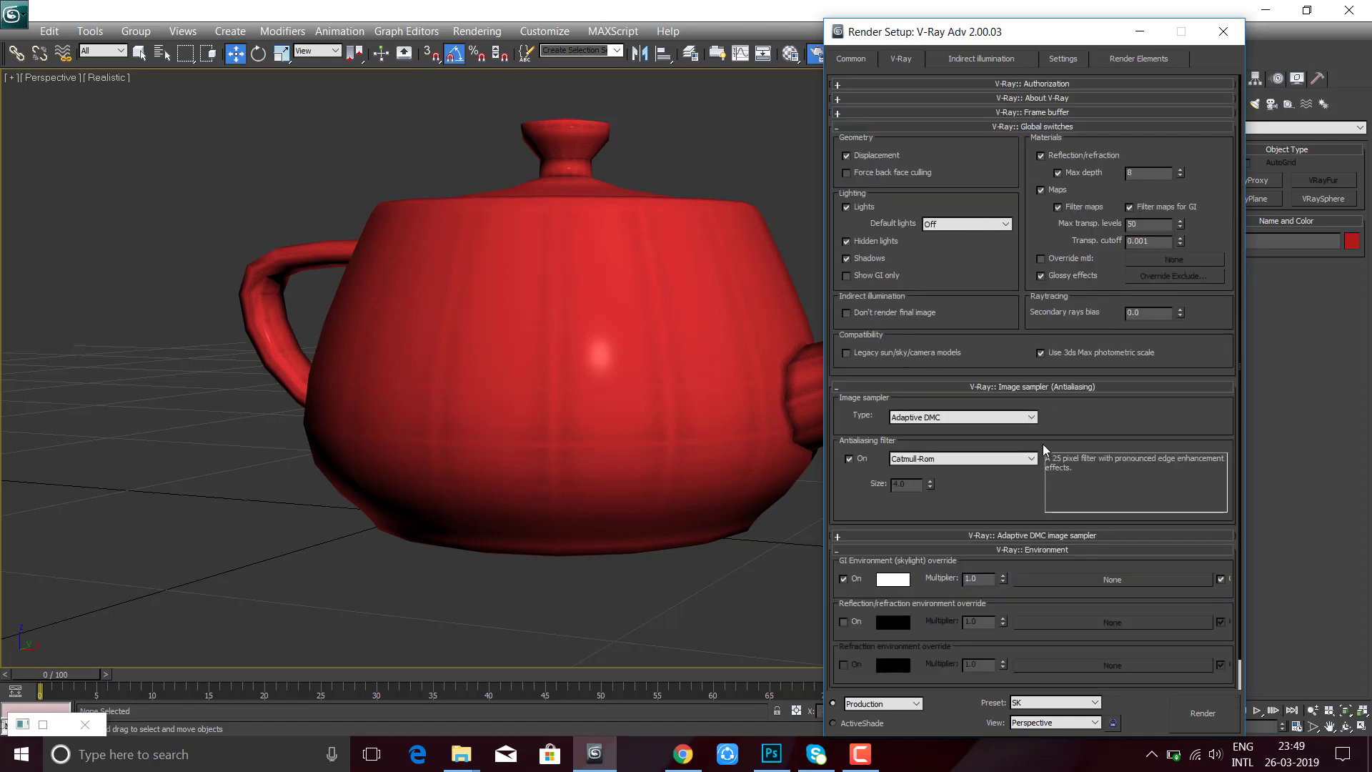
scroll(979, 265, "down", 1)
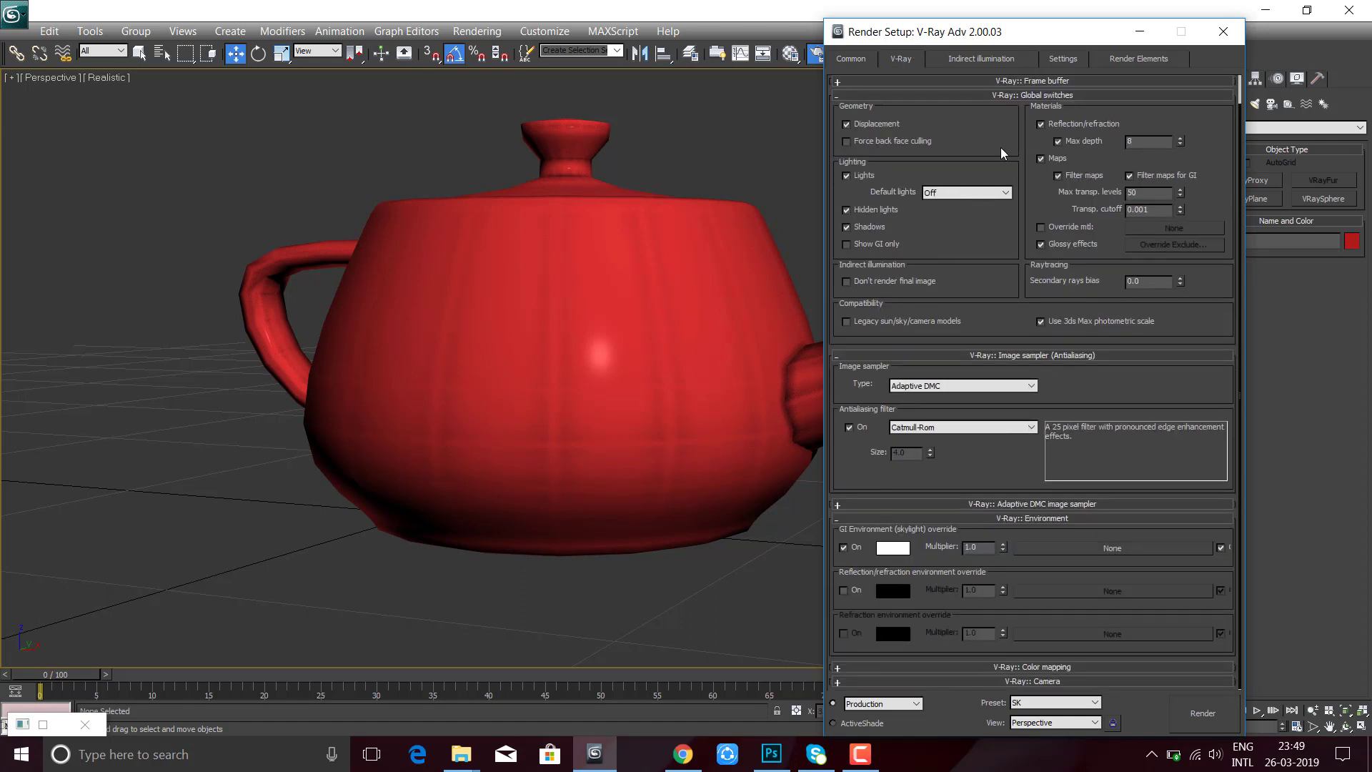
scroll(985, 279, "up", 1)
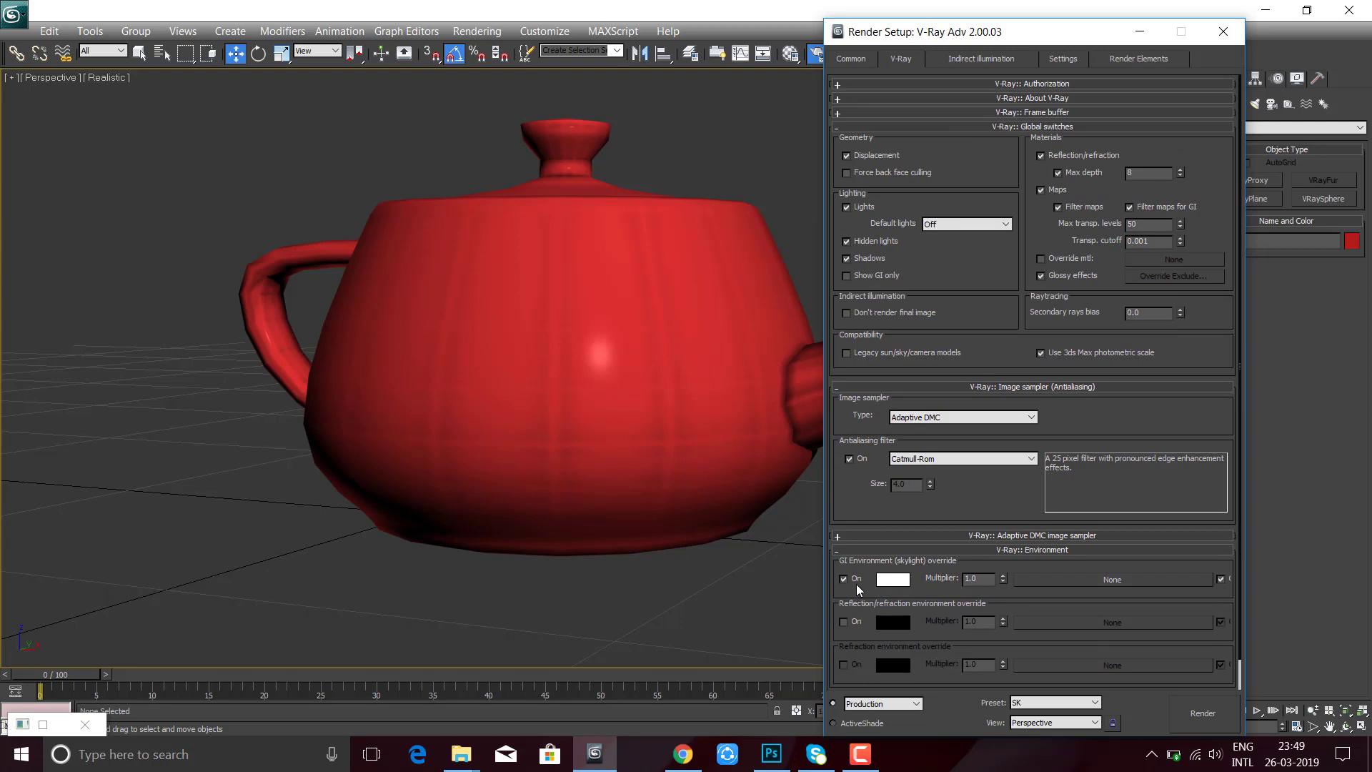
left_click(1223, 31)
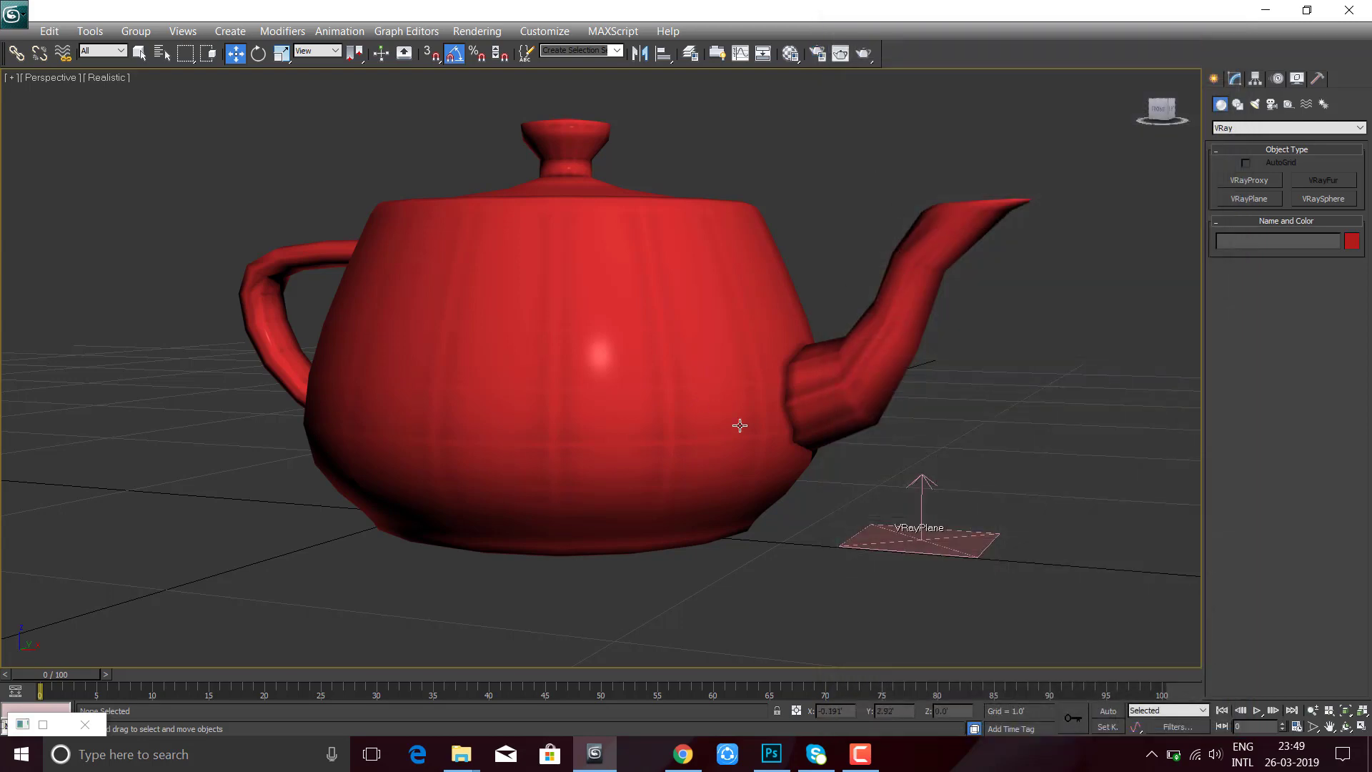
- Frame the teapot closely in the Perspective view with safe frames shown
mouse_move(711, 433)
middle_mouse_down("alt")
mouse_move(576, 393)
mouse_move(458, 391)
mouse_move(655, 392)
mouse_move(250, 230)
middle_mouse_up("alt")
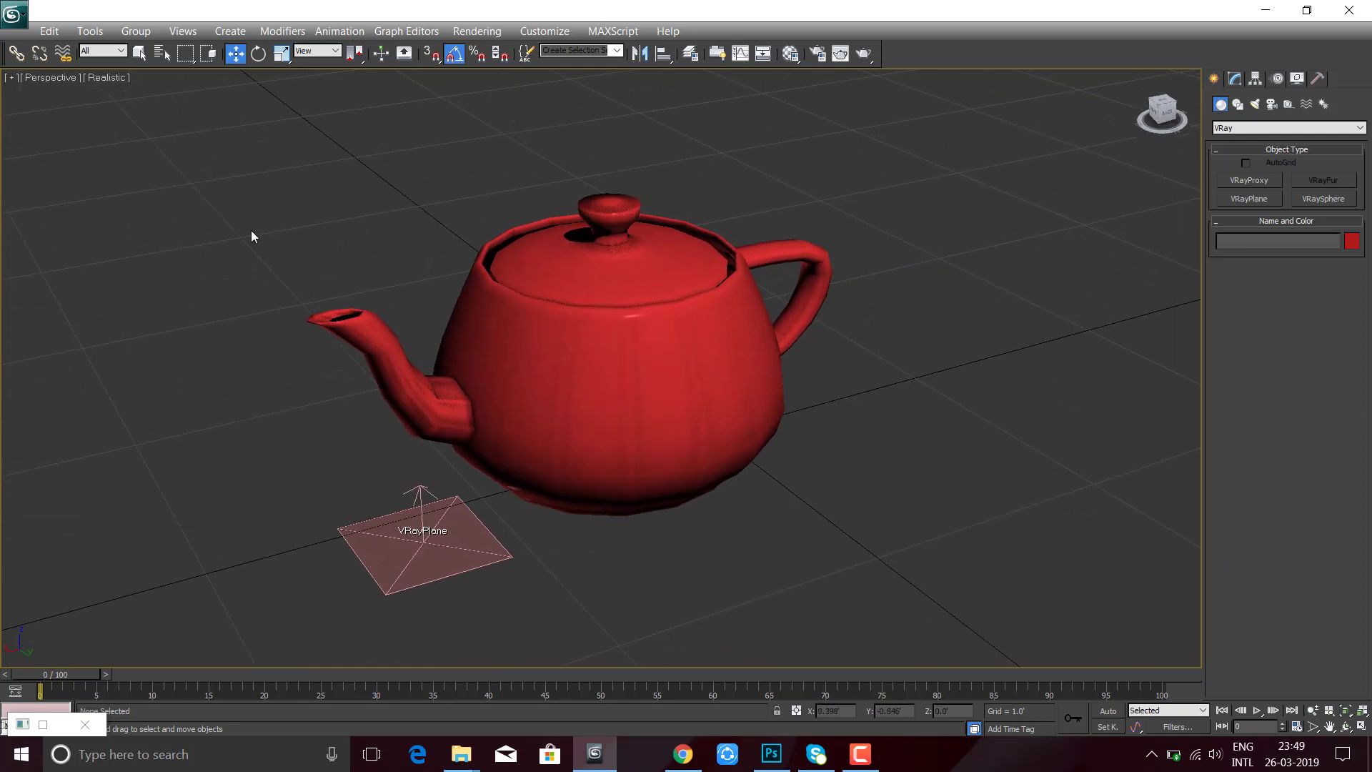
left_click(43, 80)
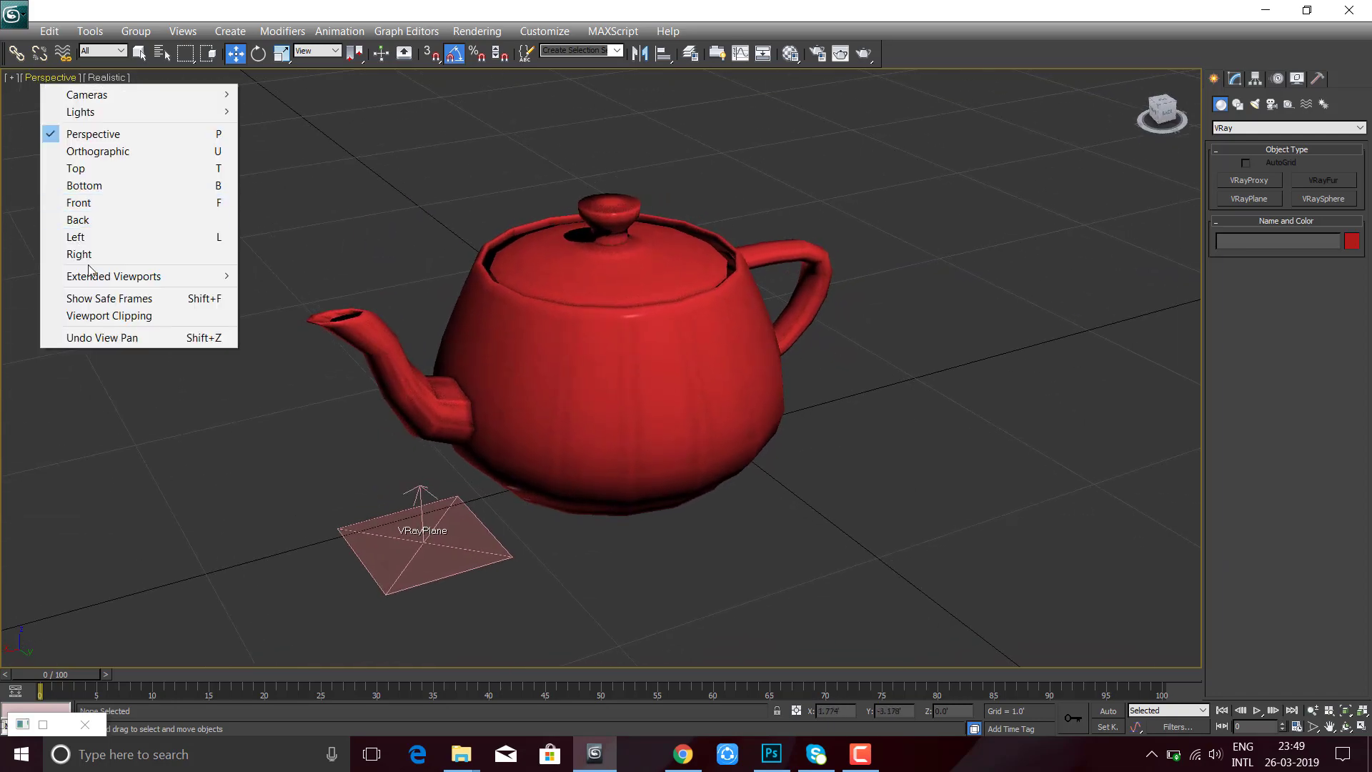
left_click(125, 300)
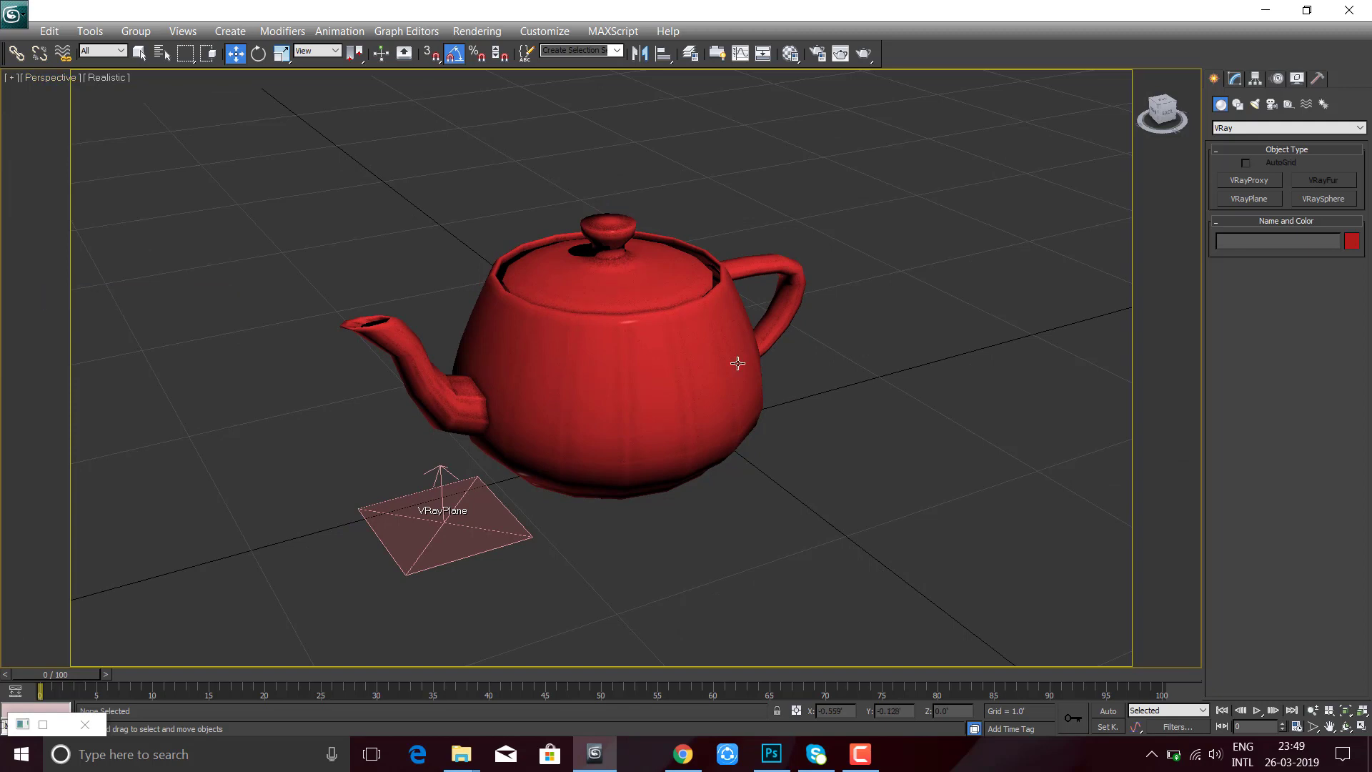
middle_click_drag(738, 362, 708, 354, "alt")
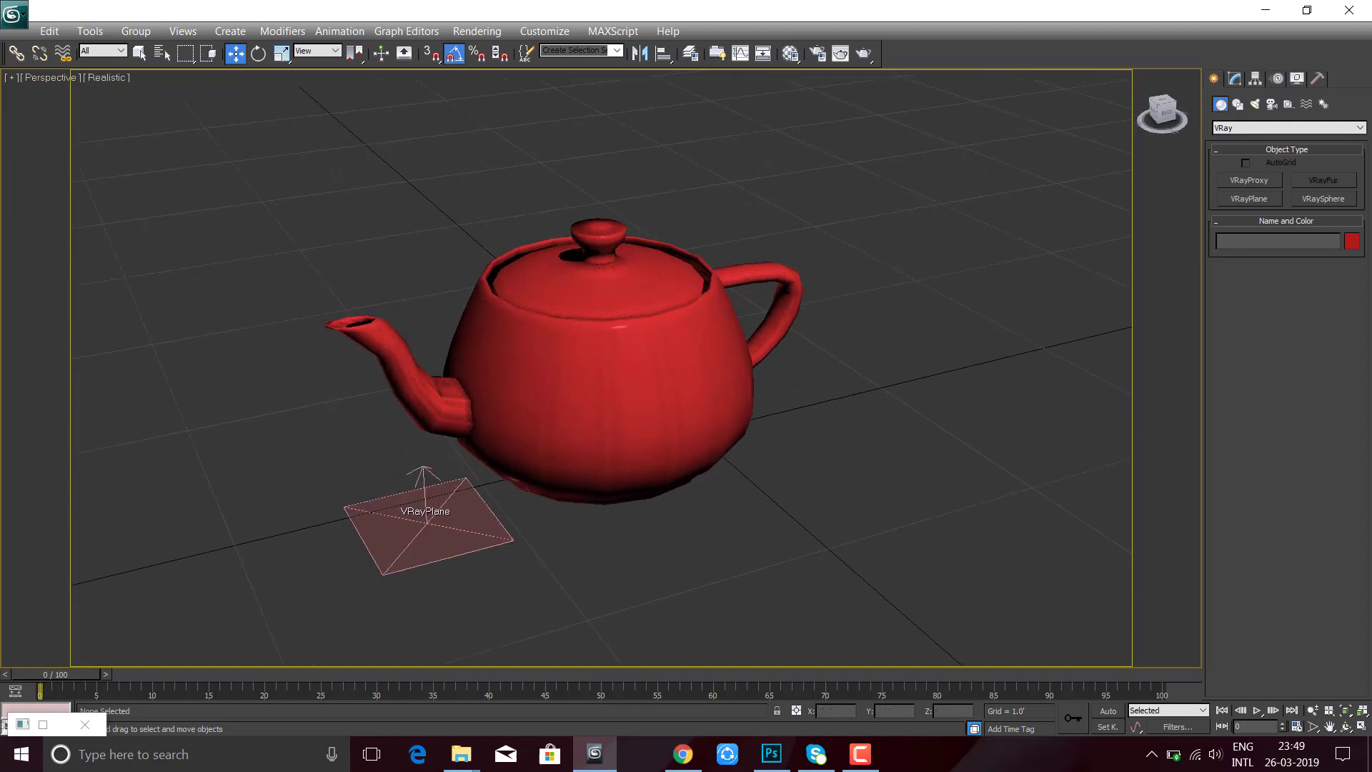
left_click(1313, 709)
left_click_drag(736, 558, 615, 435)
mouse_move(615, 434)
middle_mouse_down()
mouse_move(678, 438)
mouse_move(668, 432)
middle_mouse_up()
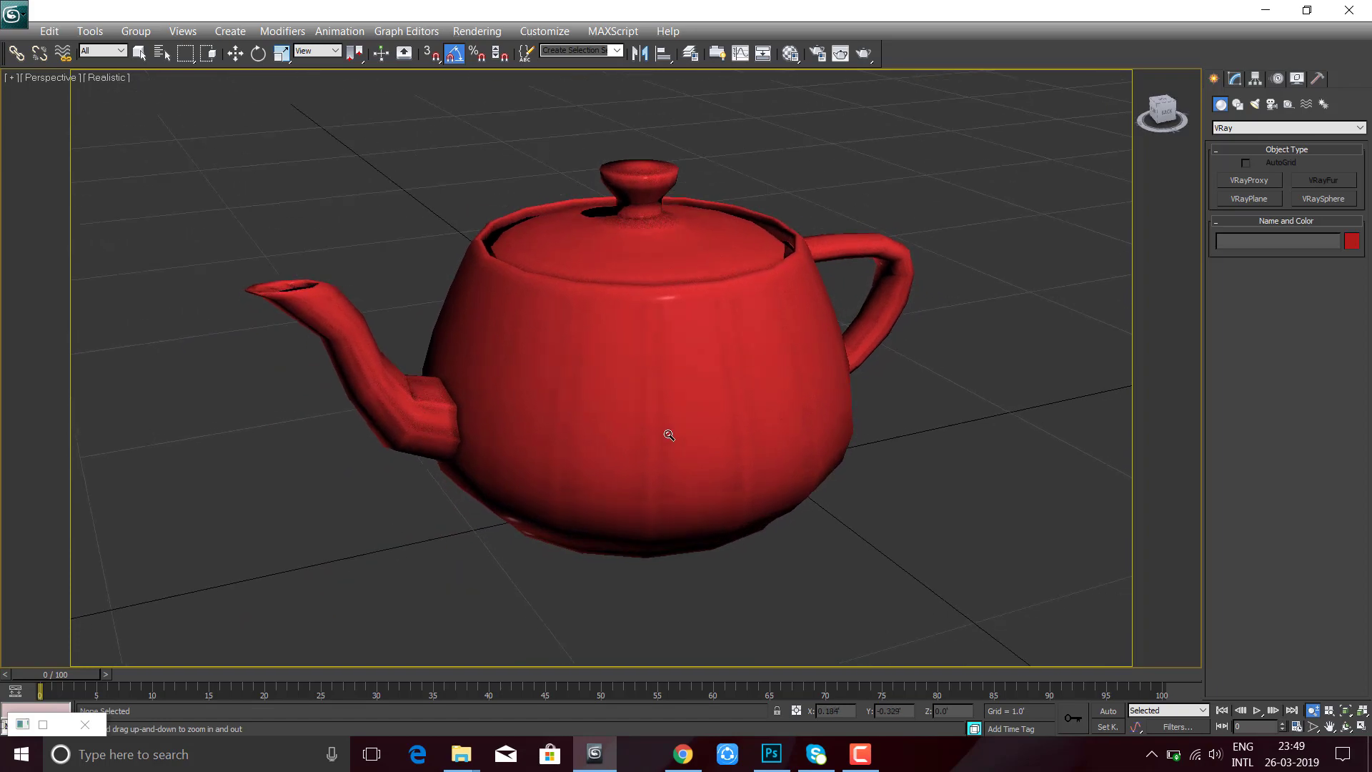
right_click(668, 431)
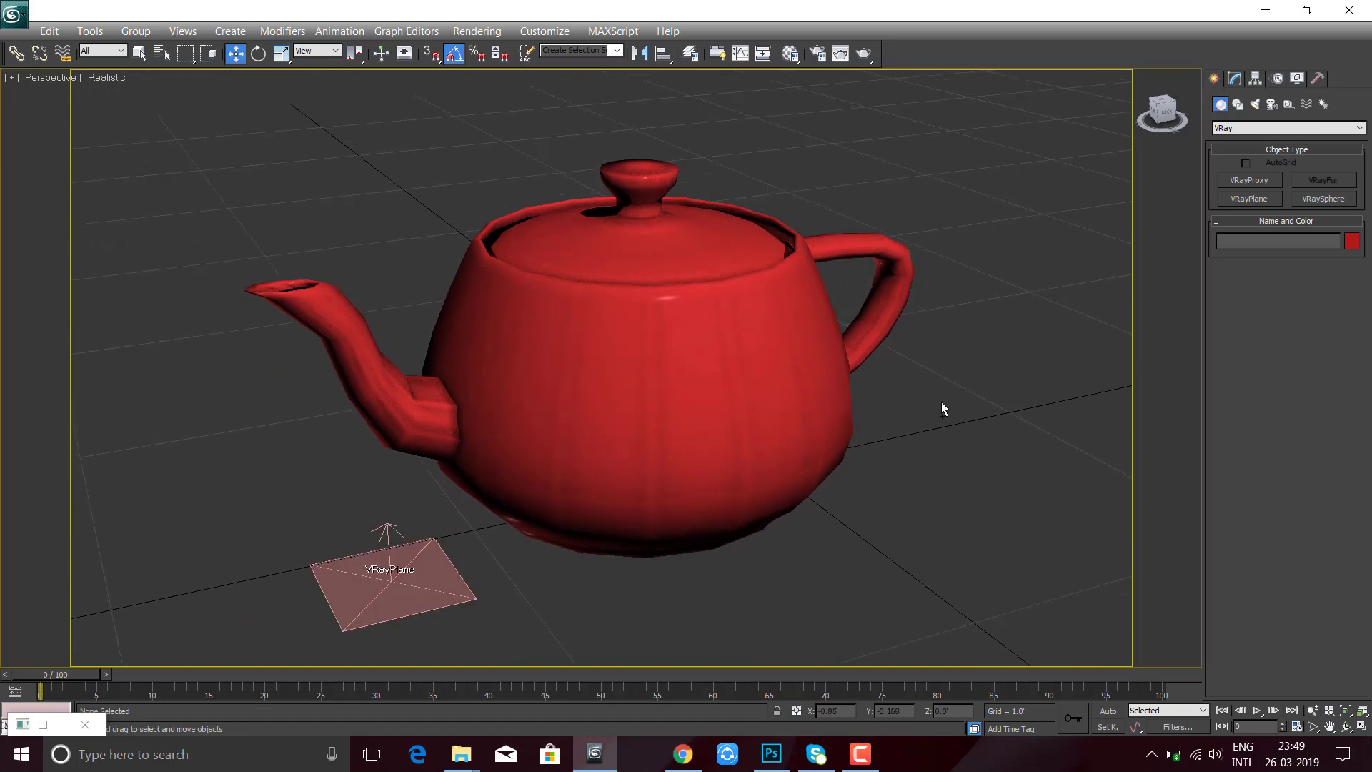
- Create Camera001 from the view, run a quick Shift+Q test render, and close it
key("ctrl+c")
left_click(989, 391)
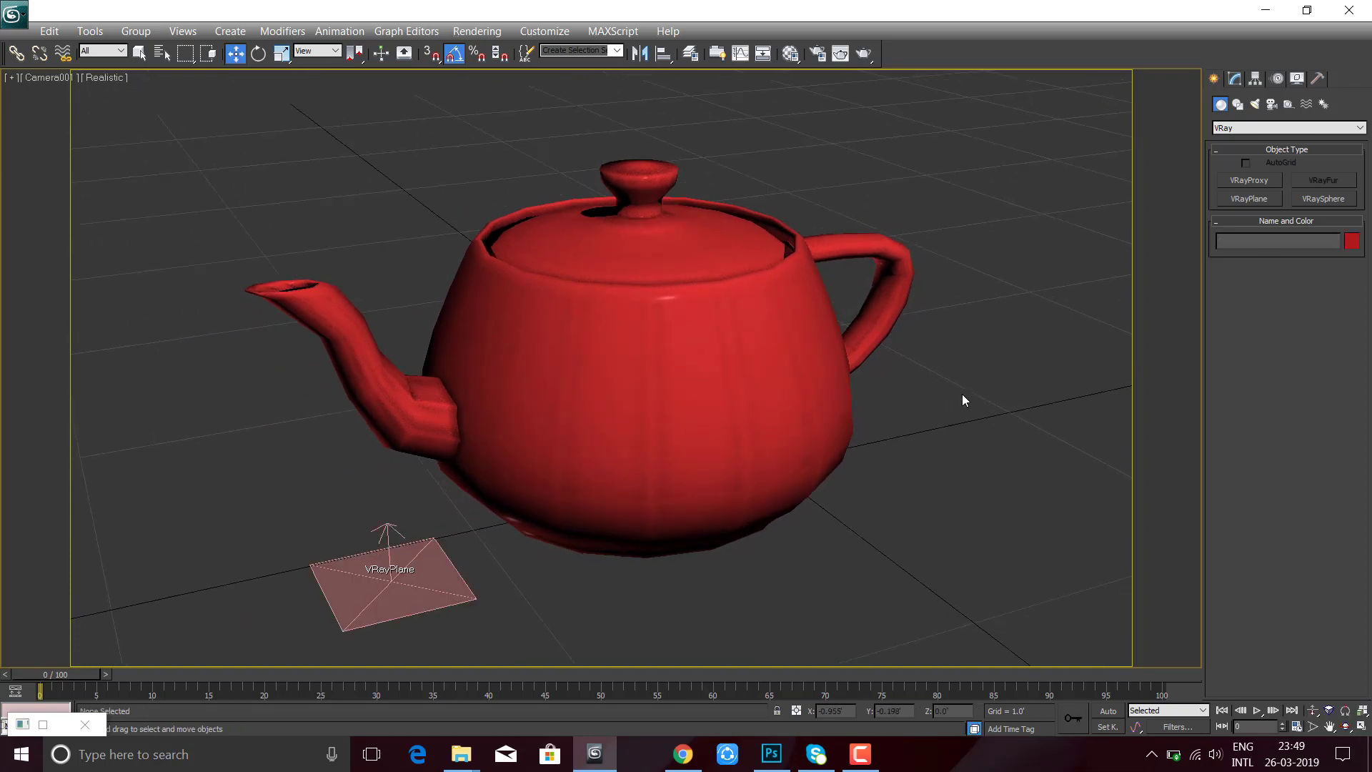
key("shift+q")
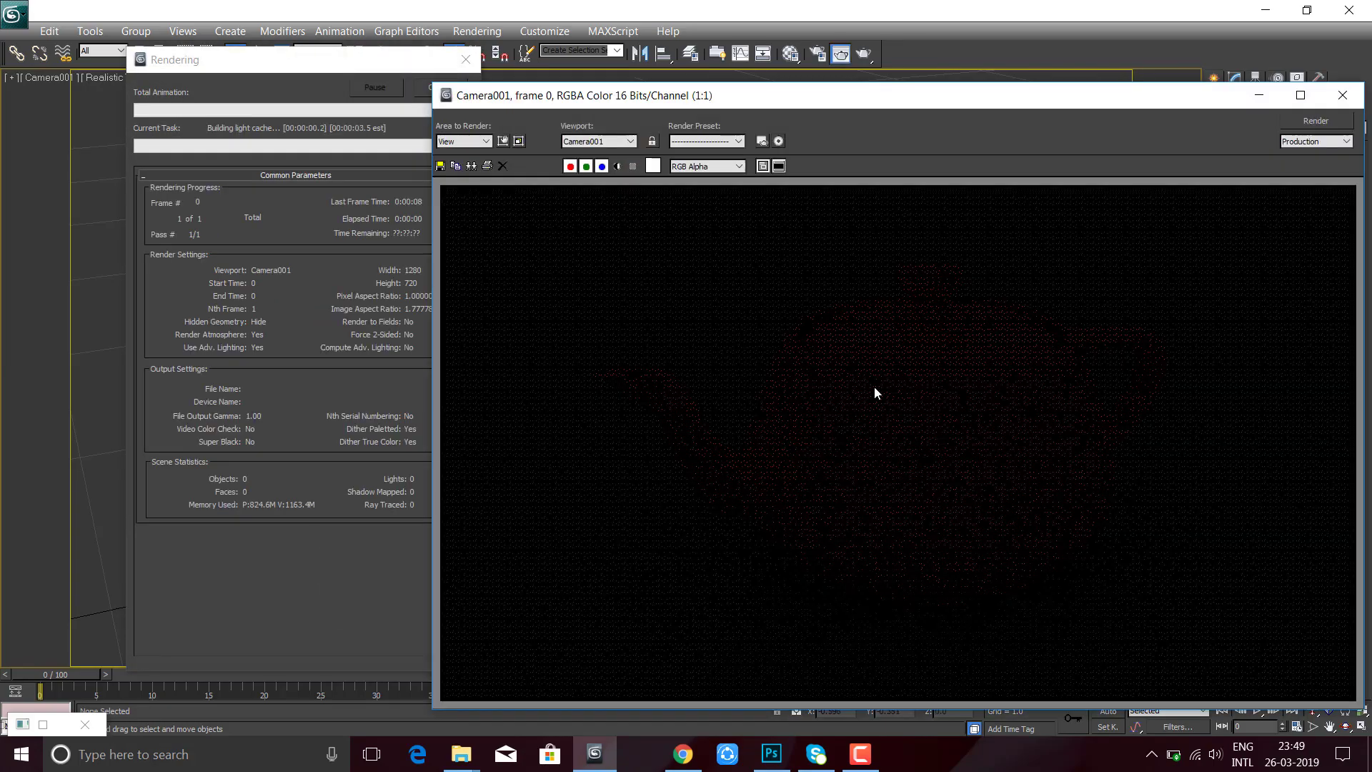
left_click_drag(547, 98, 374, 69)
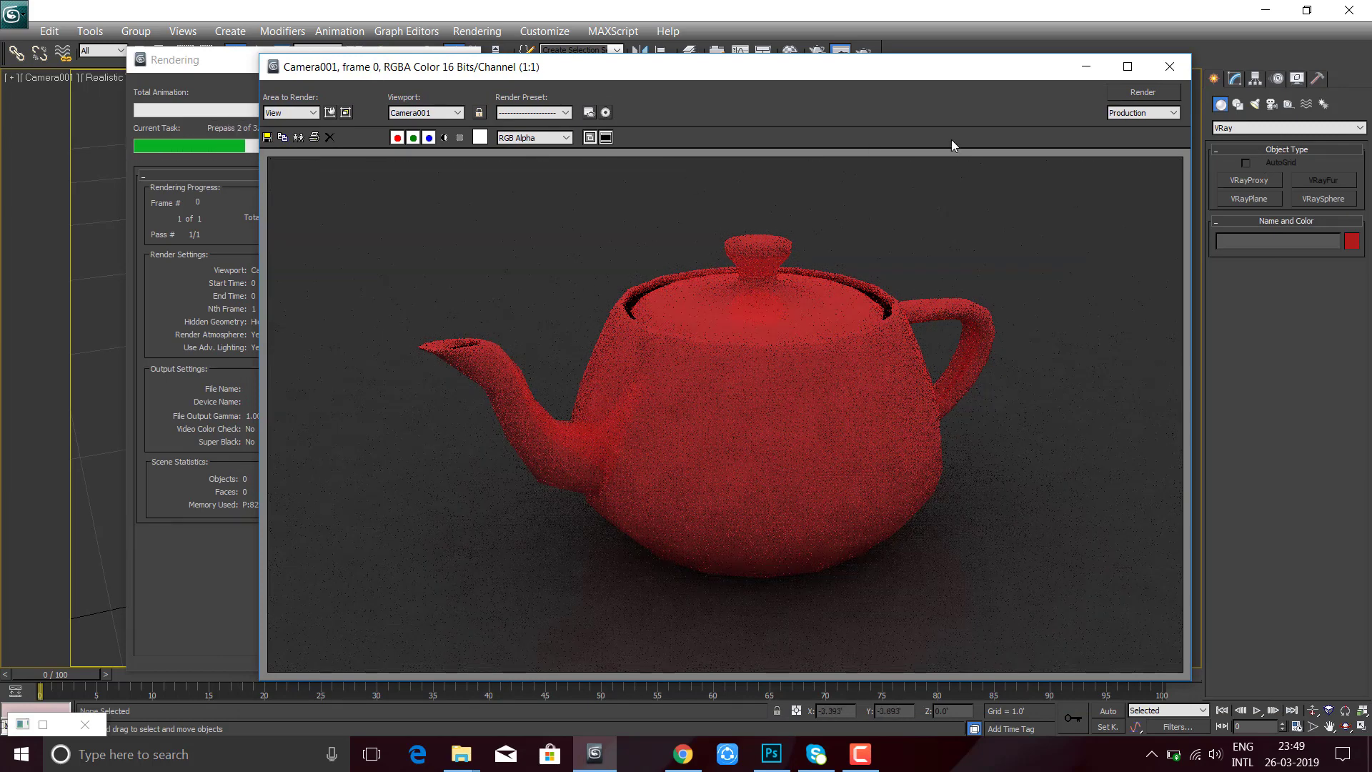
left_click(1170, 66)
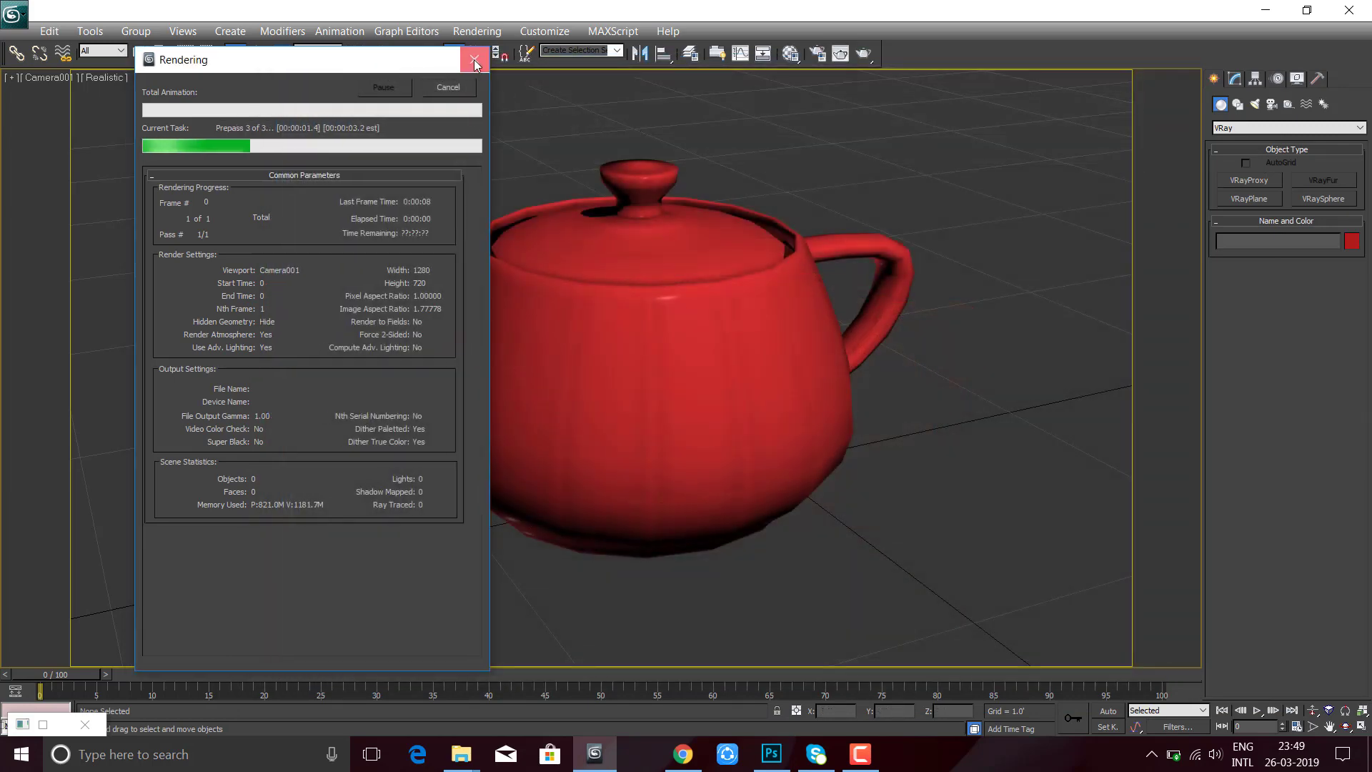
key("alt+w")
key("alt+w")
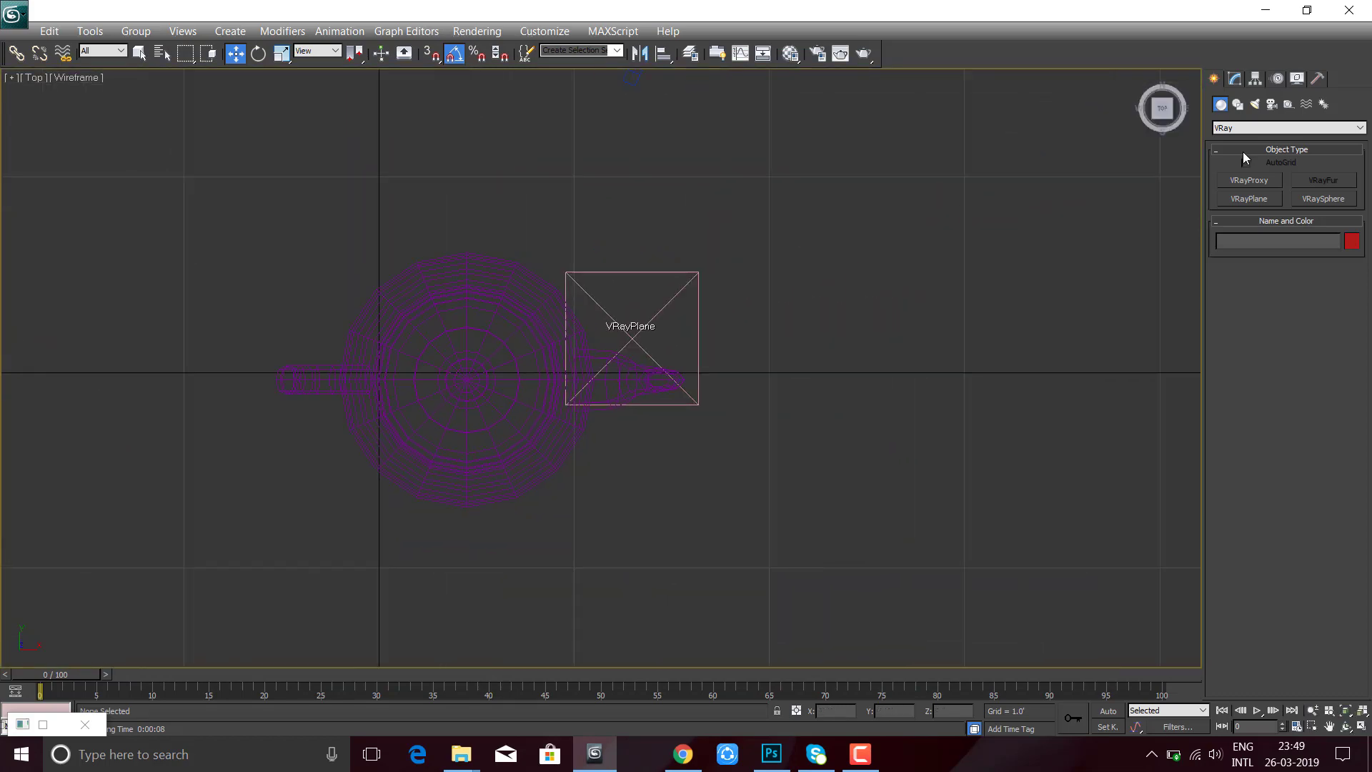
- Draw a VRayLight plane light over the teapot in the Top view
left_click(1261, 102)
left_click(1272, 127)
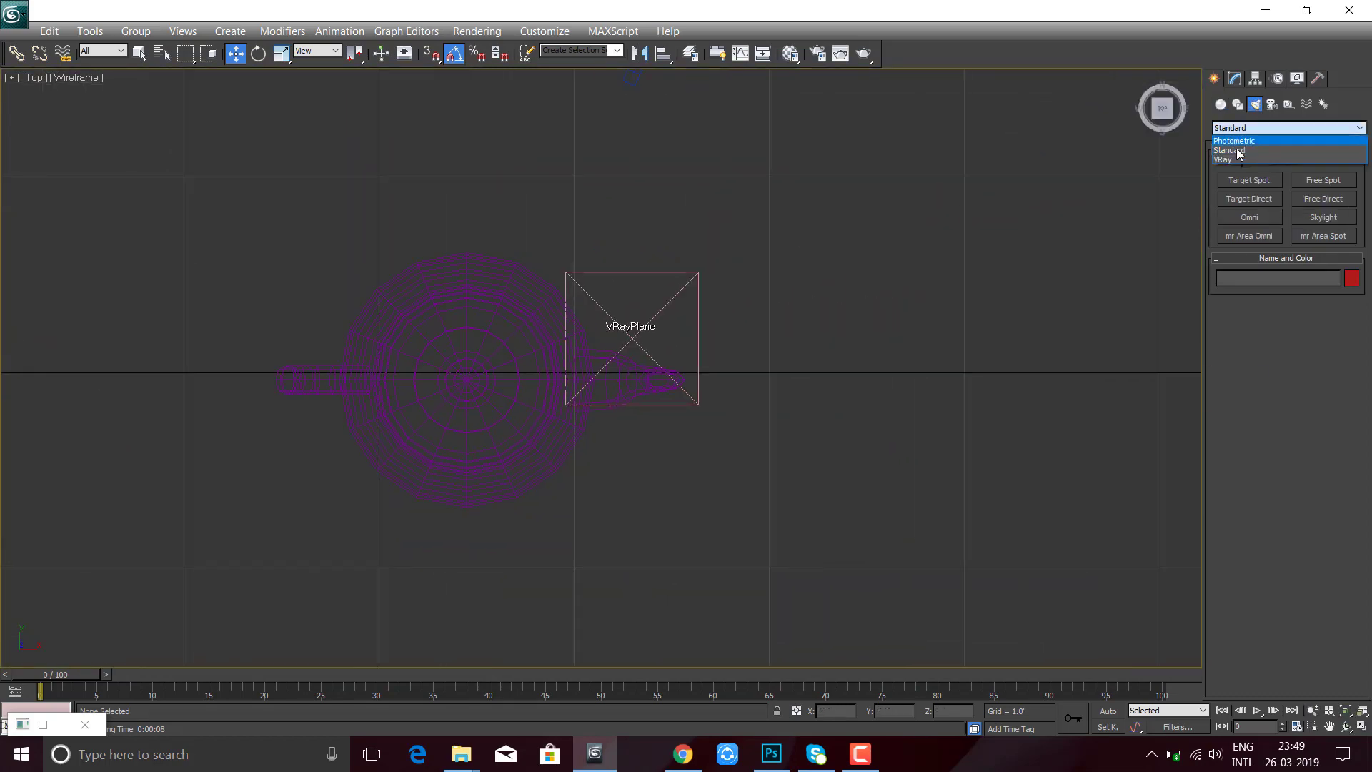
left_click(1258, 149)
key("Down")
left_click(1255, 187)
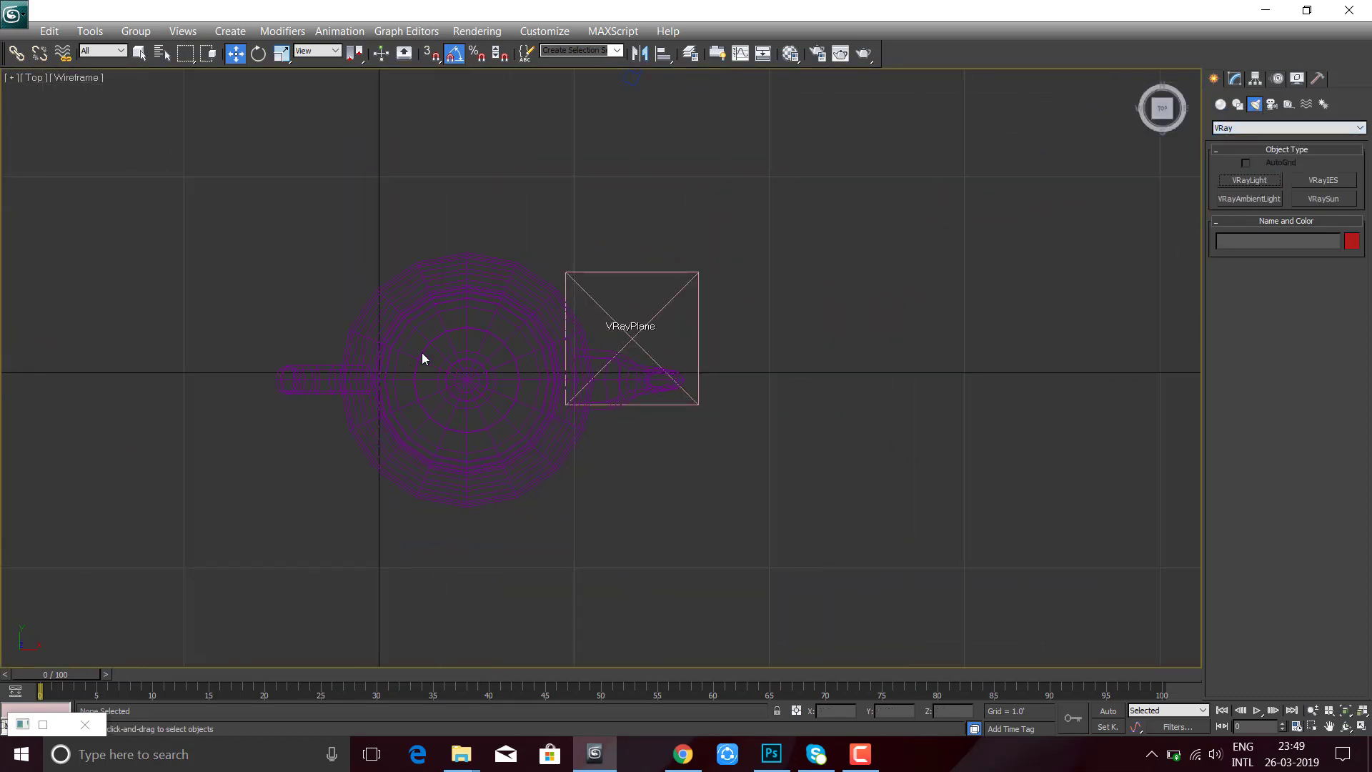
scroll(424, 336, "down", 2)
left_click_drag(420, 245, 760, 491)
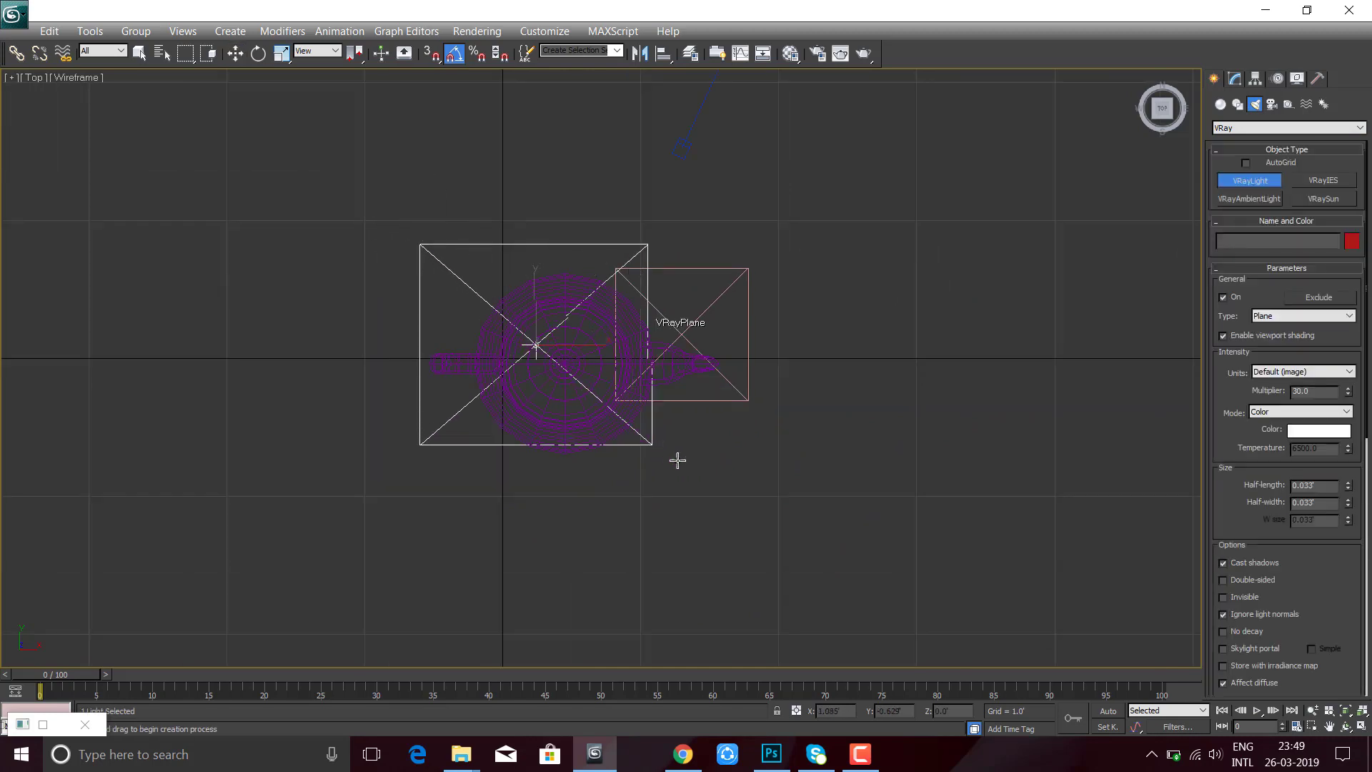
- Centre the light over the teapot, raise it to about Z 1.8', and return to Camera001
key("w")
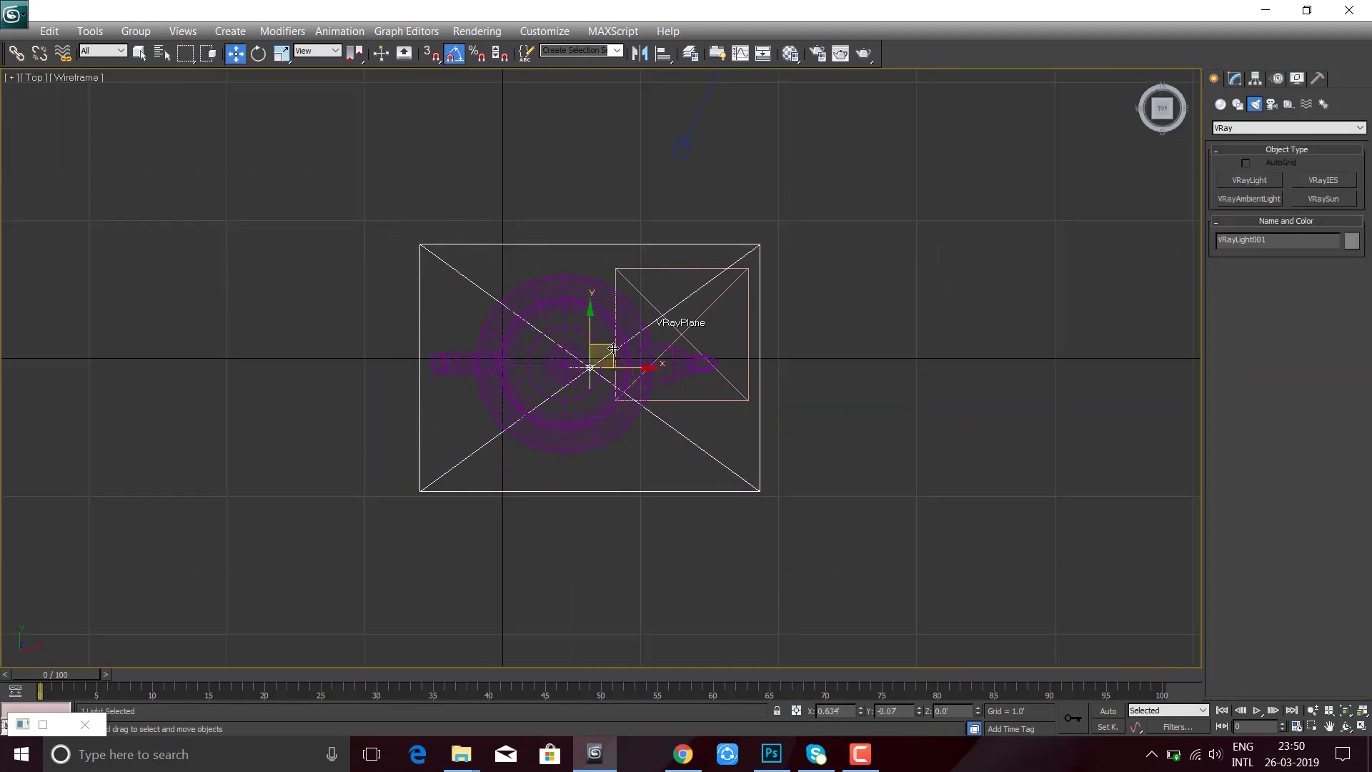
left_click_drag(613, 349, 597, 344)
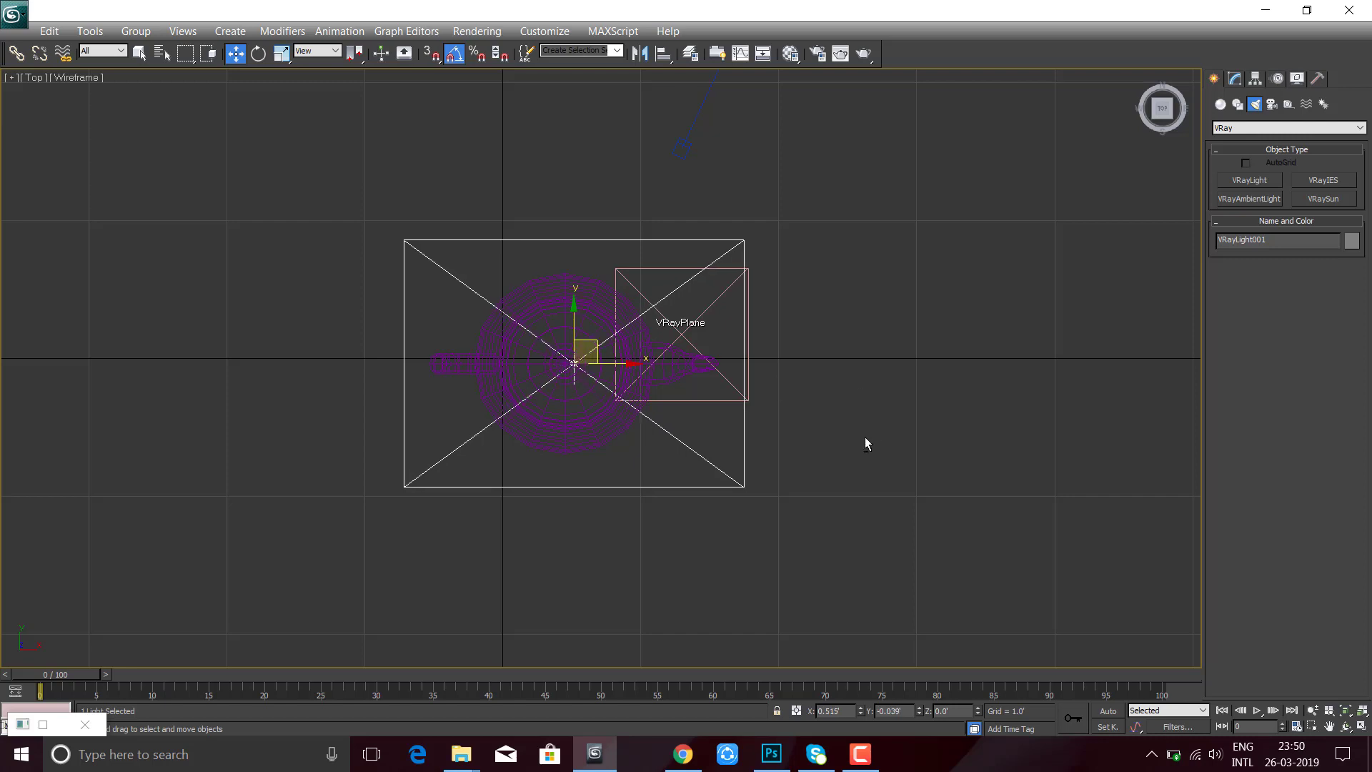
key("alt+w")
key("alt+w")
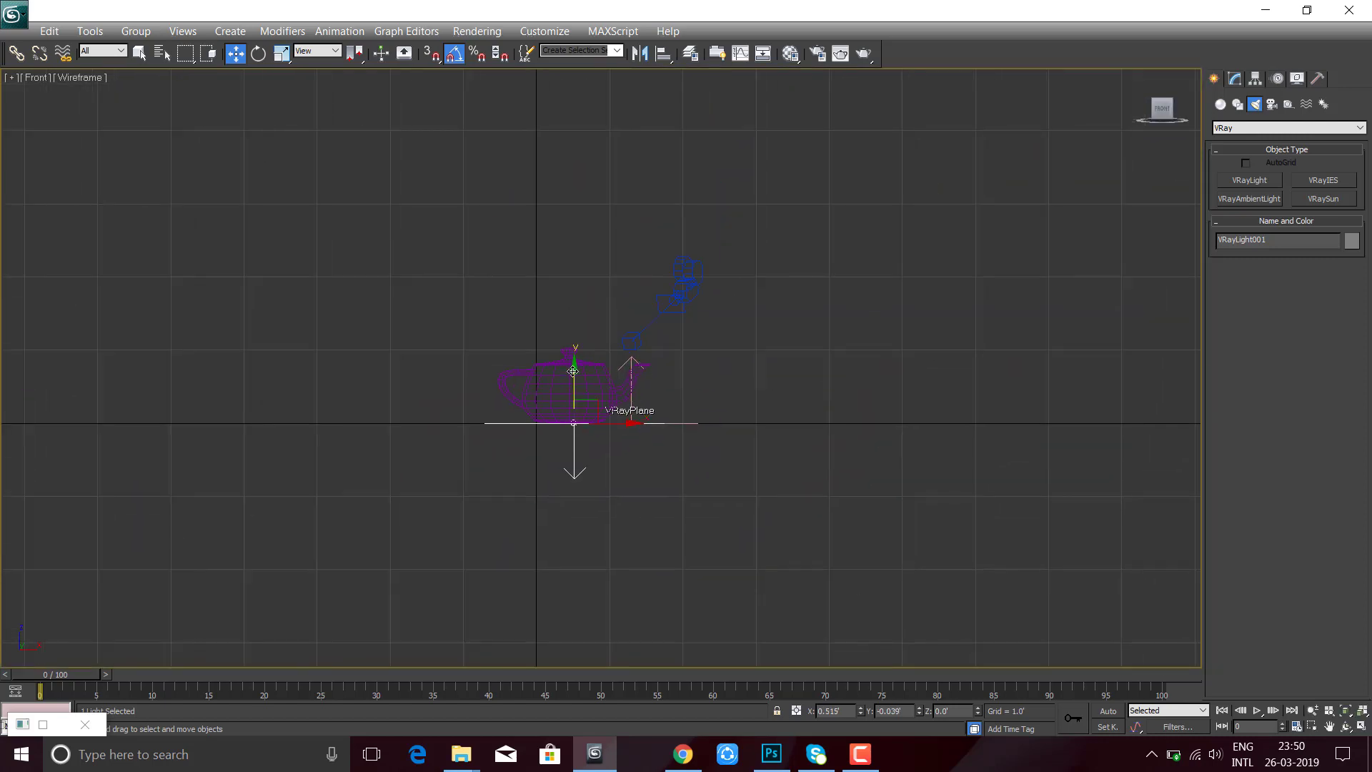
left_click_drag(573, 371, 608, 242)
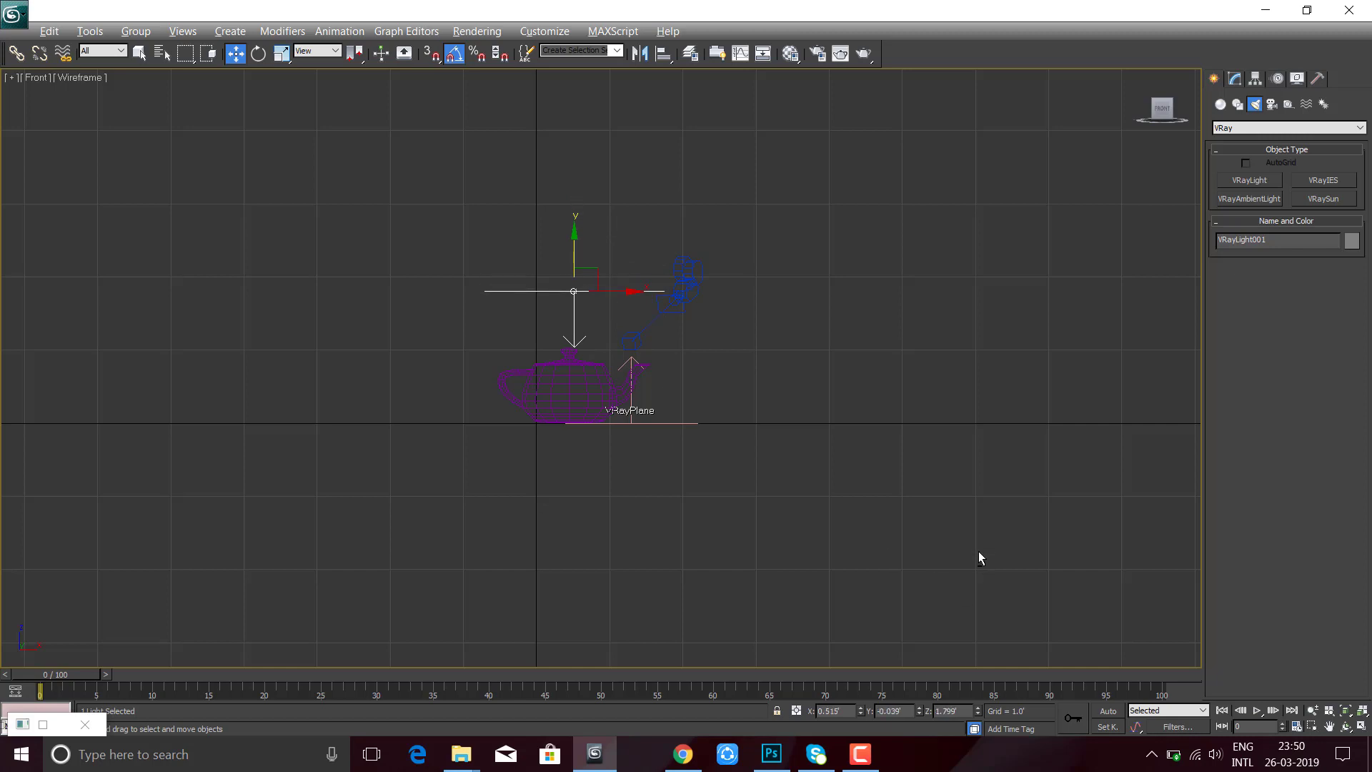
key("c")
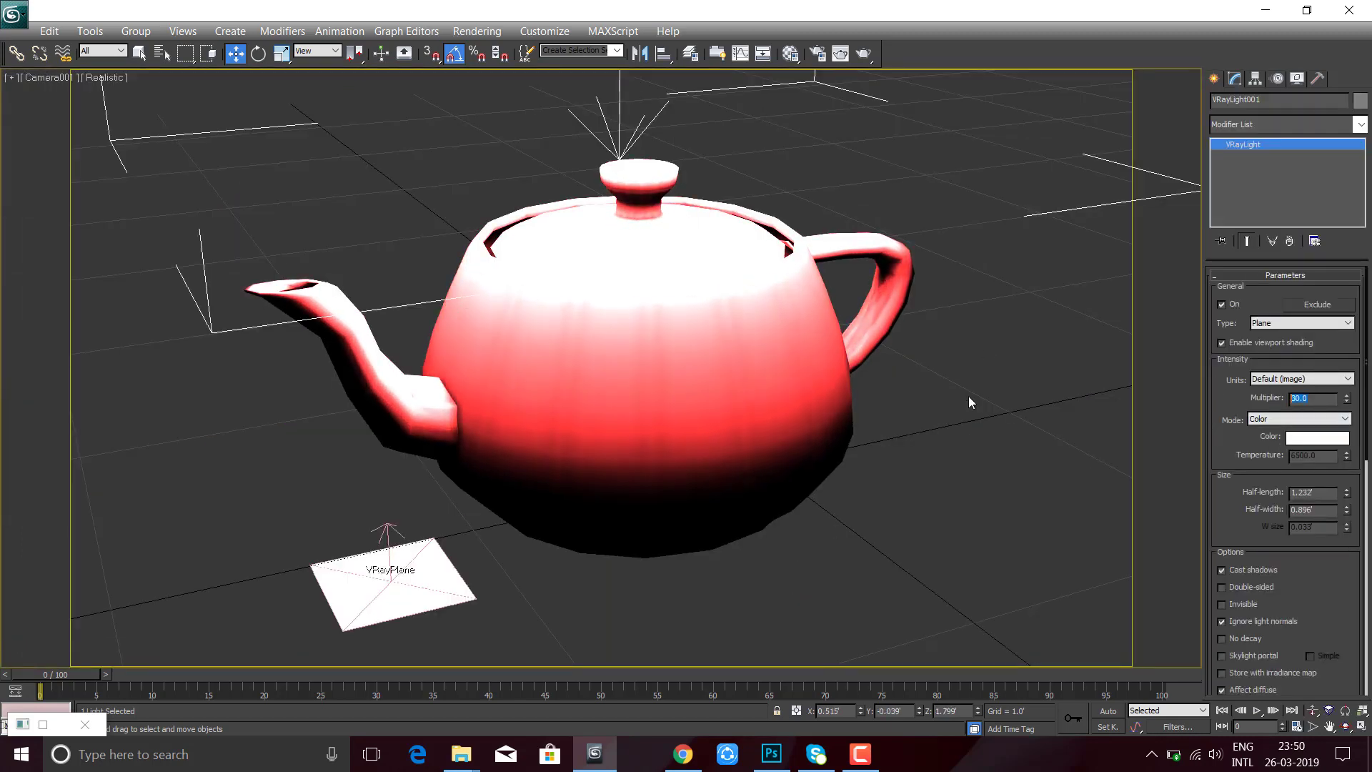
type("1")
key("Return")
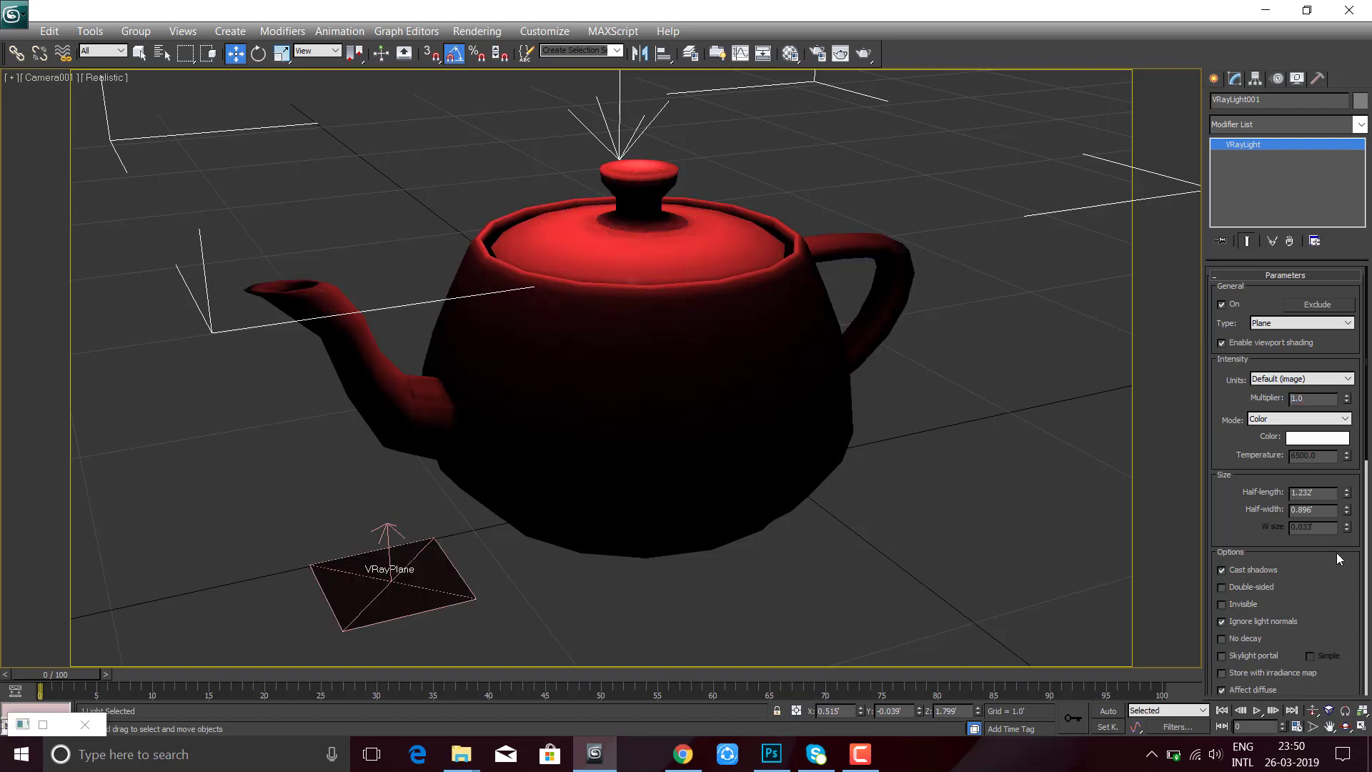
scroll(1336, 551, "down", 3)
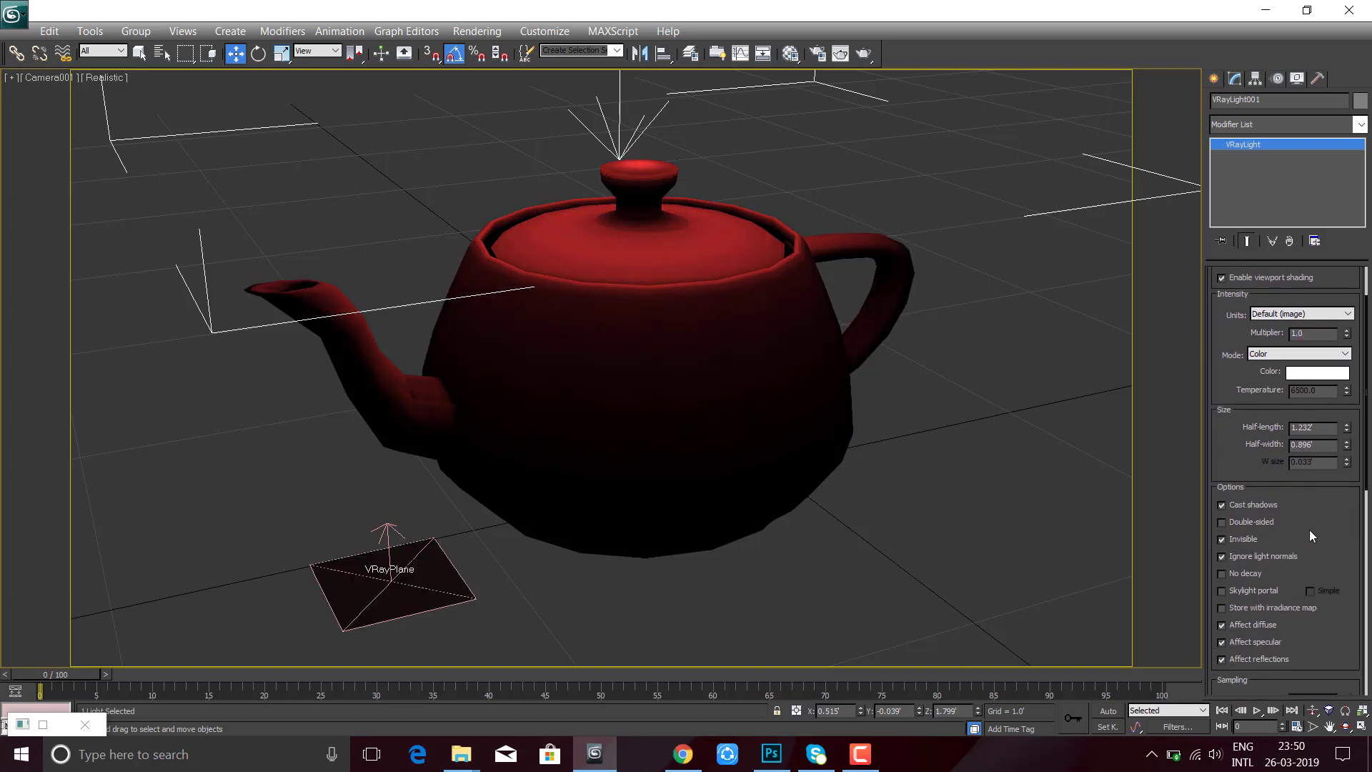
scroll(1311, 528, "down", 5)
scroll(1312, 421, "down", 2)
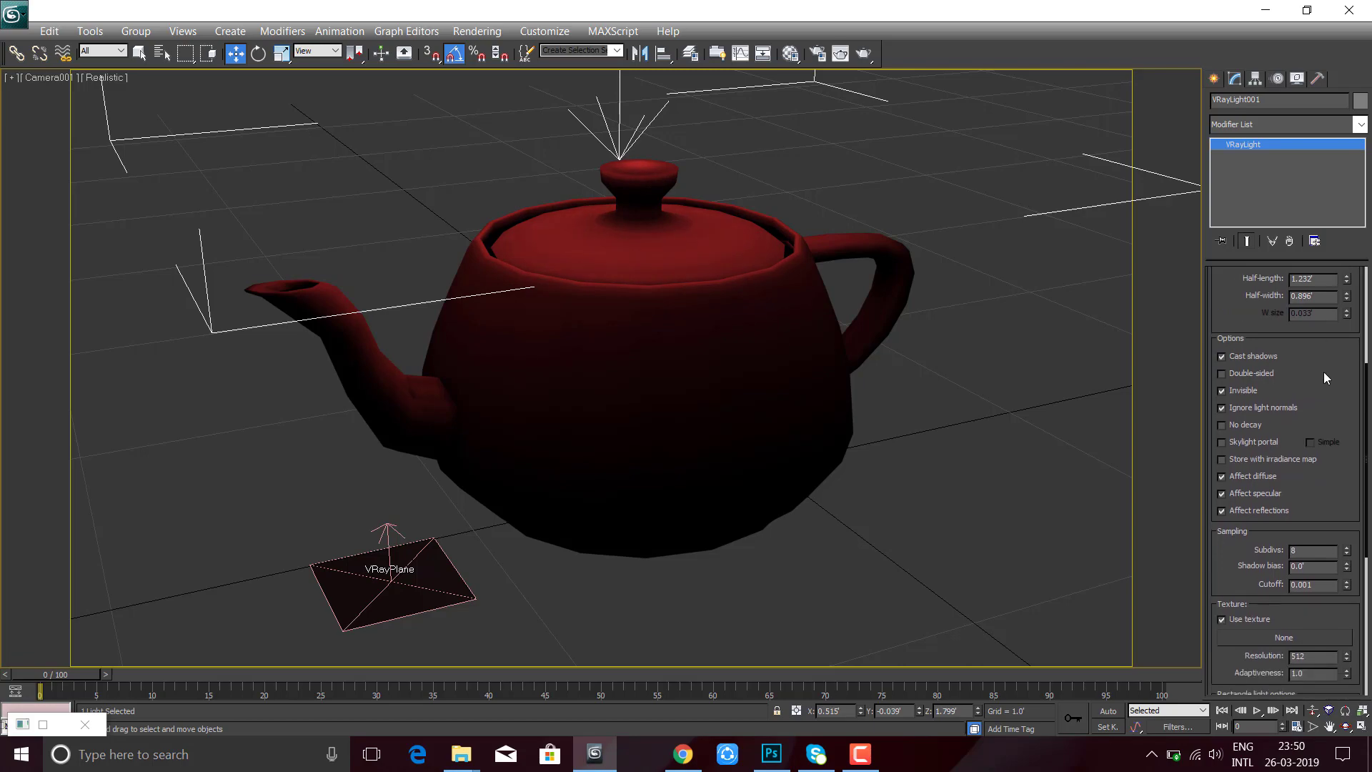
scroll(1326, 570, "down", 1)
scroll(1328, 371, "up", 5)
scroll(1328, 484, "up", 5)
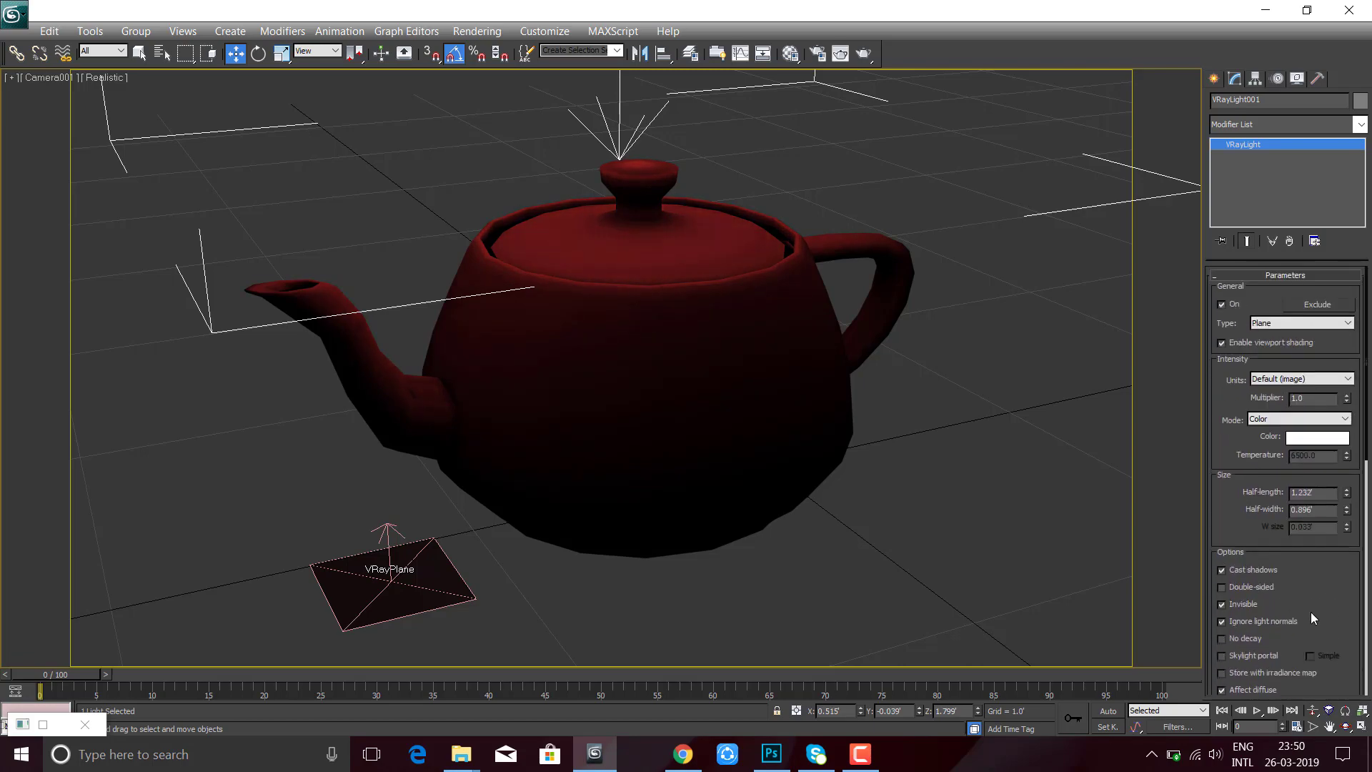
key("shift+q")
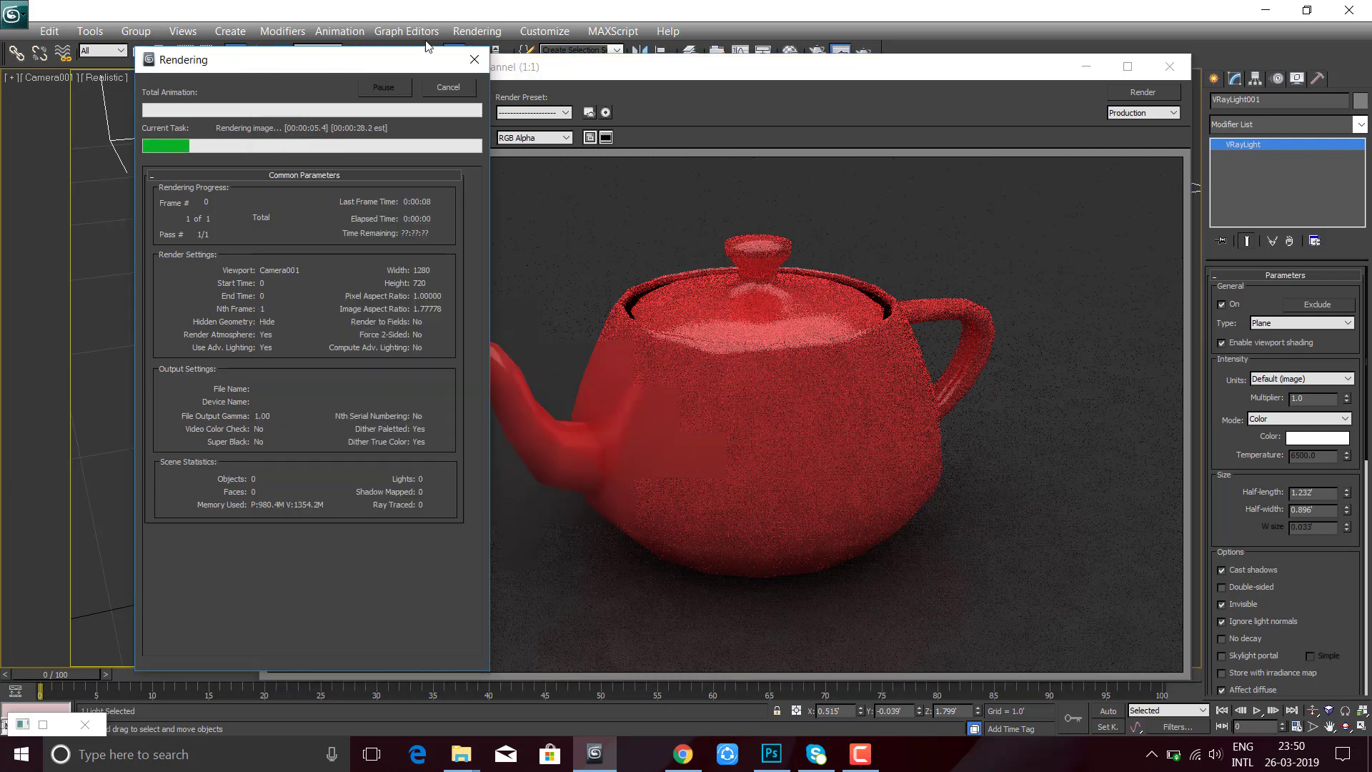
left_click(193, 60)
left_click(472, 59)
left_click(1170, 66)
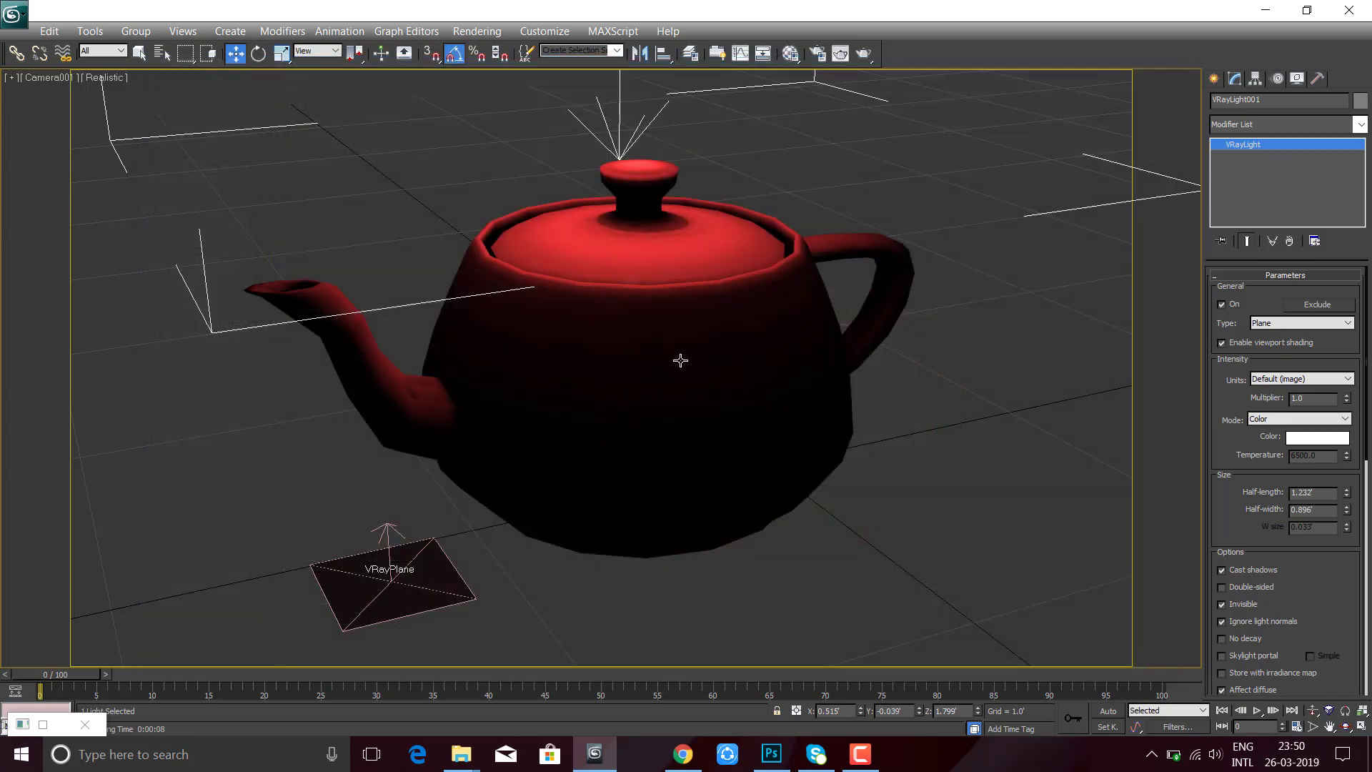
- Maximize the Left viewport and clone the VRayLight with Shift-drag to the teapot's right
key("alt+w")
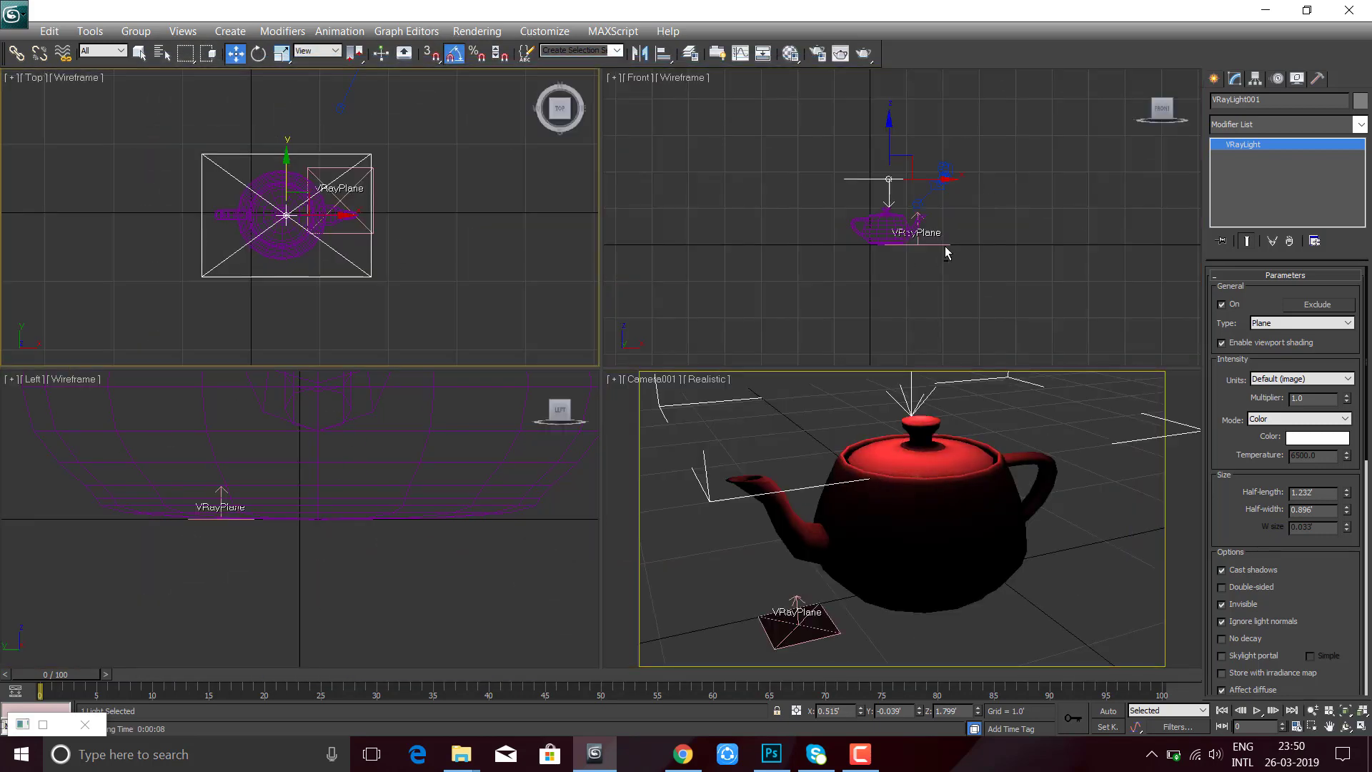
key("alt+w")
key("alt+w")
key("alt+w")
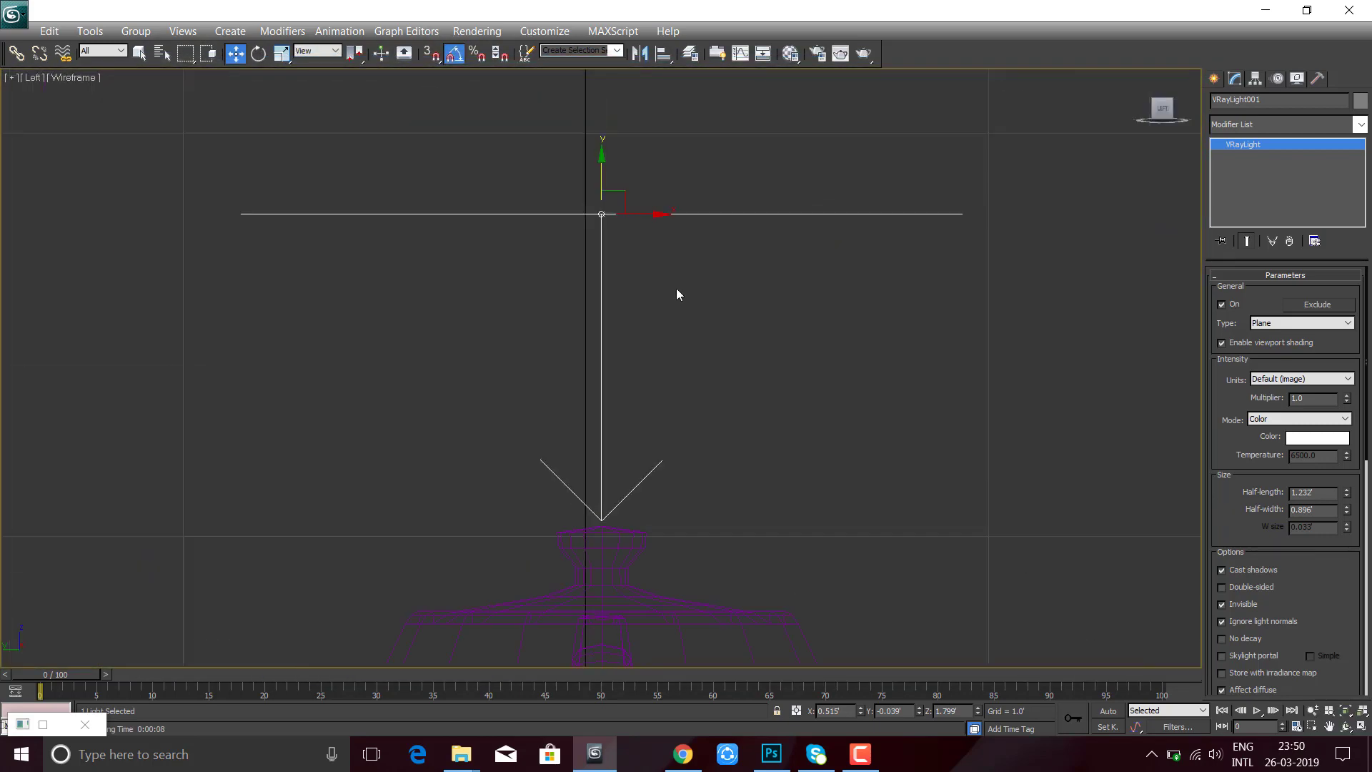
scroll(643, 265, "down", 3)
left_click_drag(569, 222, 757, 277)
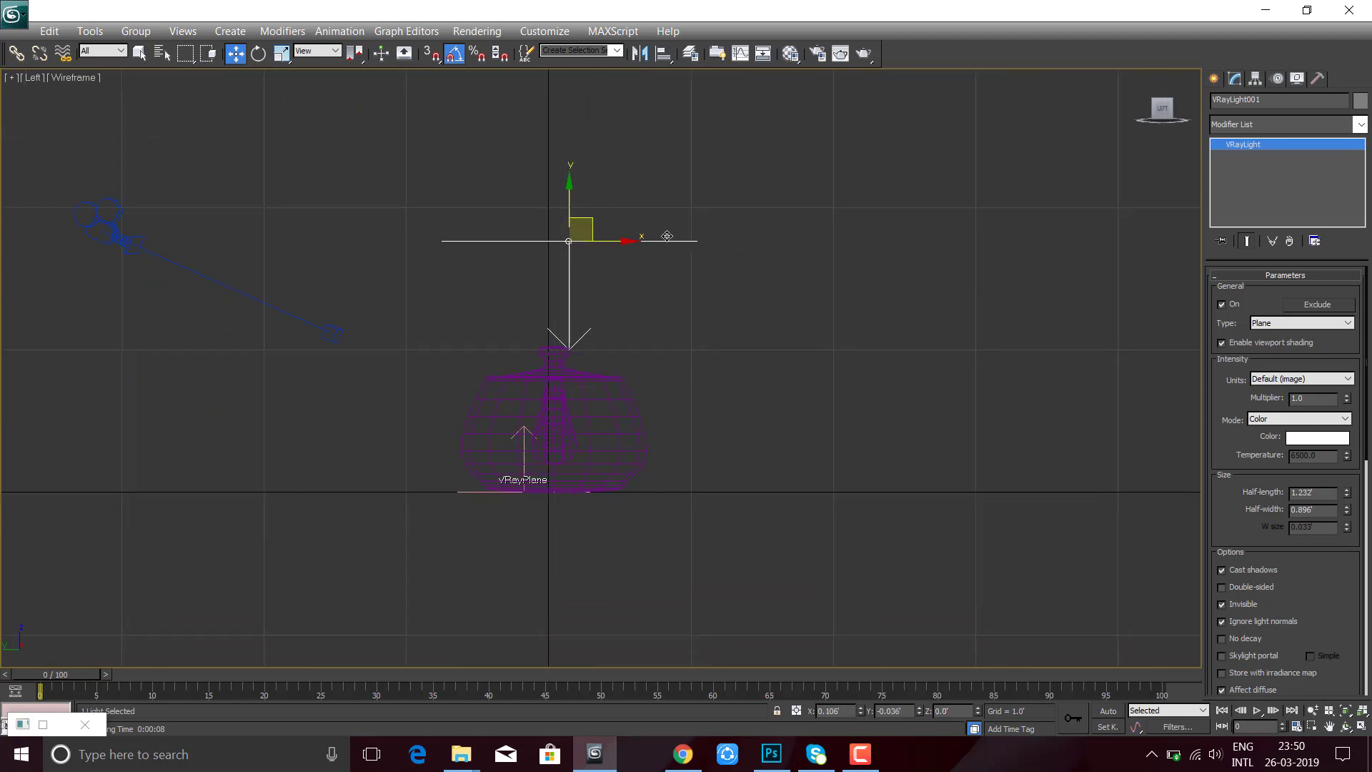
key("ctrl+z")
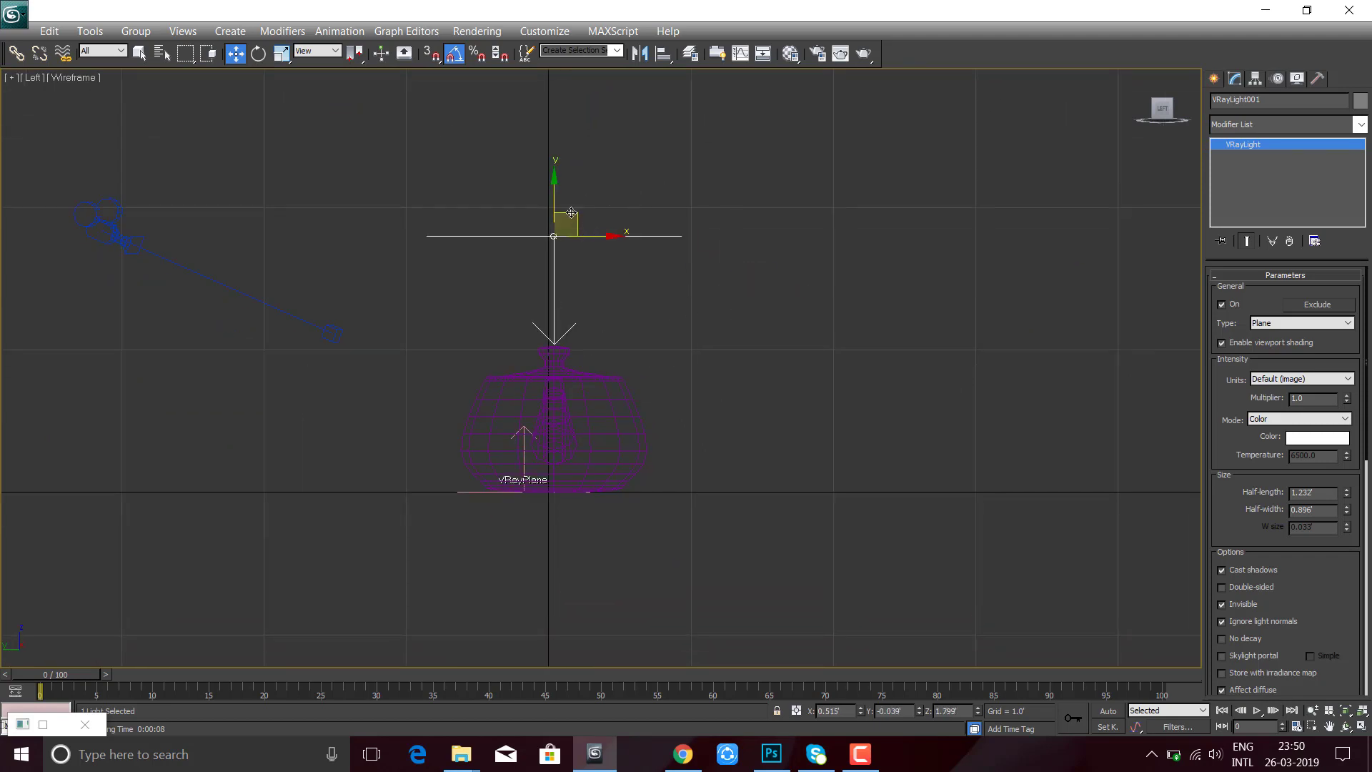
left_click_drag(568, 223, 744, 252, "shift")
left_click(686, 450)
- Tilt the copied light toward the teapot and shift it right and down
key("e")
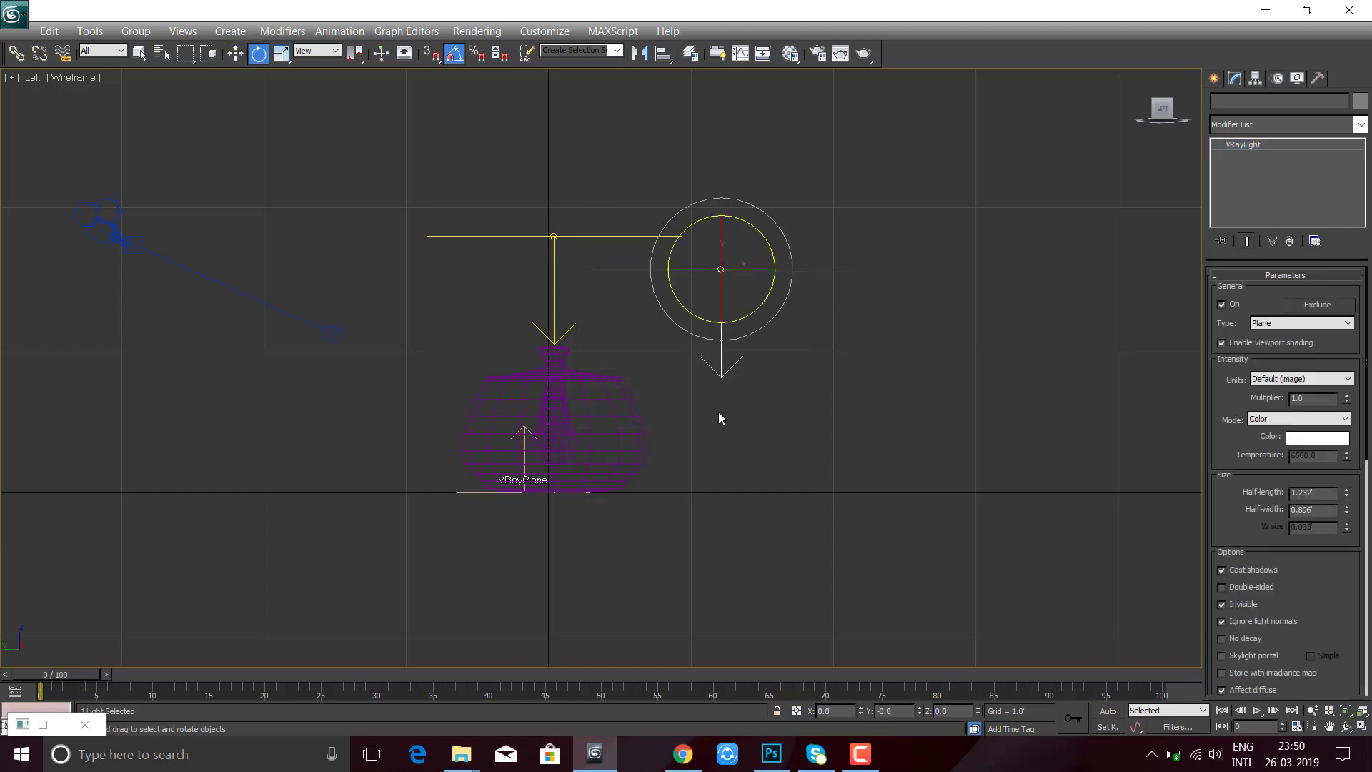
left_click_drag(793, 251, 804, 288)
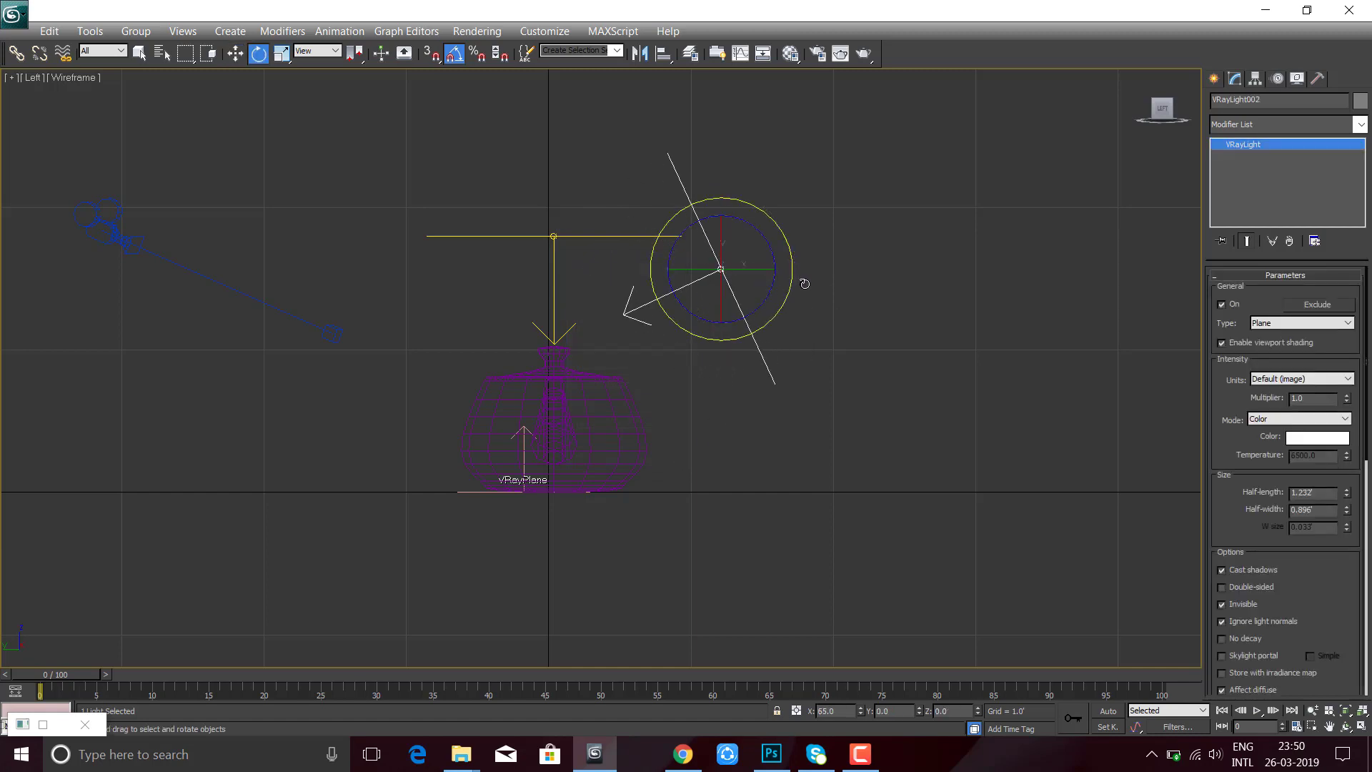
key("w")
mouse_move(743, 252)
left_mouse_down()
mouse_move(793, 323)
mouse_move(783, 328)
mouse_move(812, 285)
mouse_move(819, 185)
left_mouse_up()
key("e")
key("w")
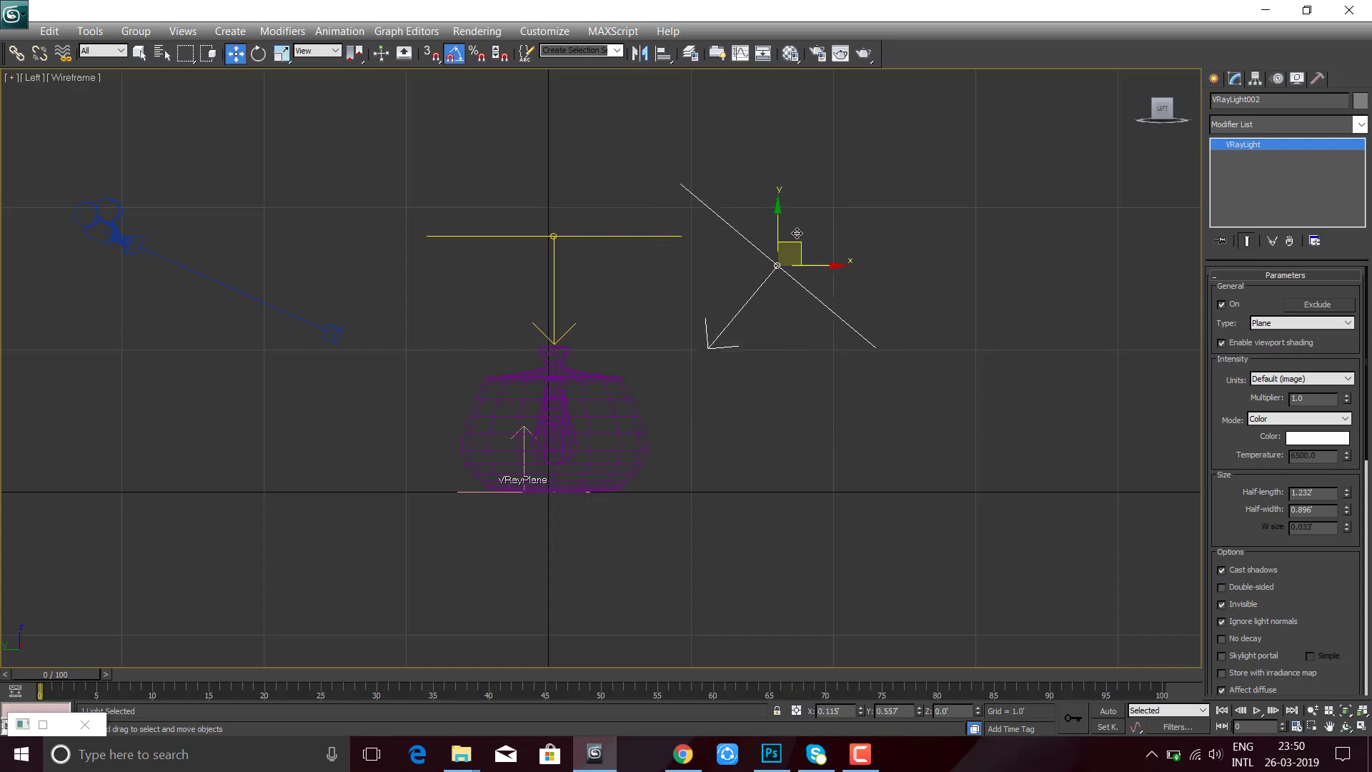
- Maximize the Top viewport and try rotating the second light, then undo it
key("alt+w")
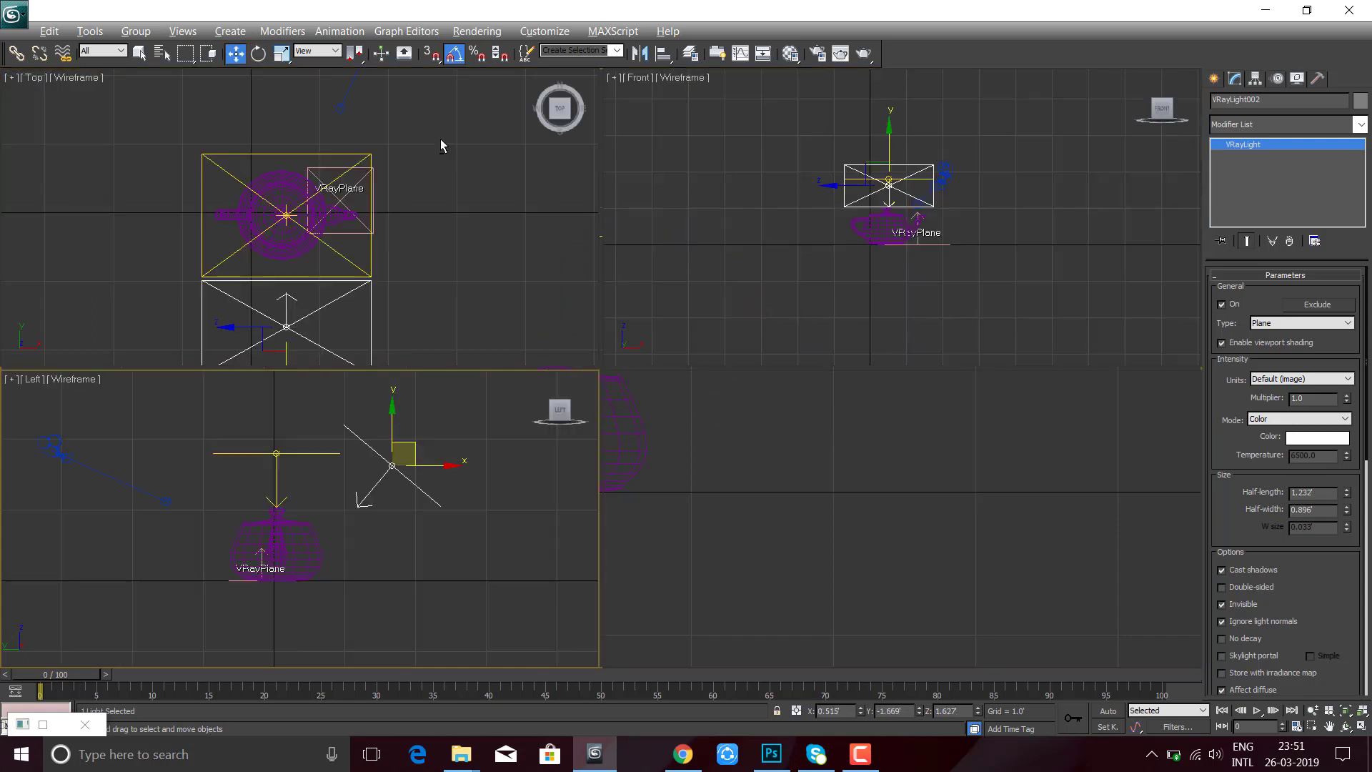
right_click(443, 141)
key("alt+w")
key("e")
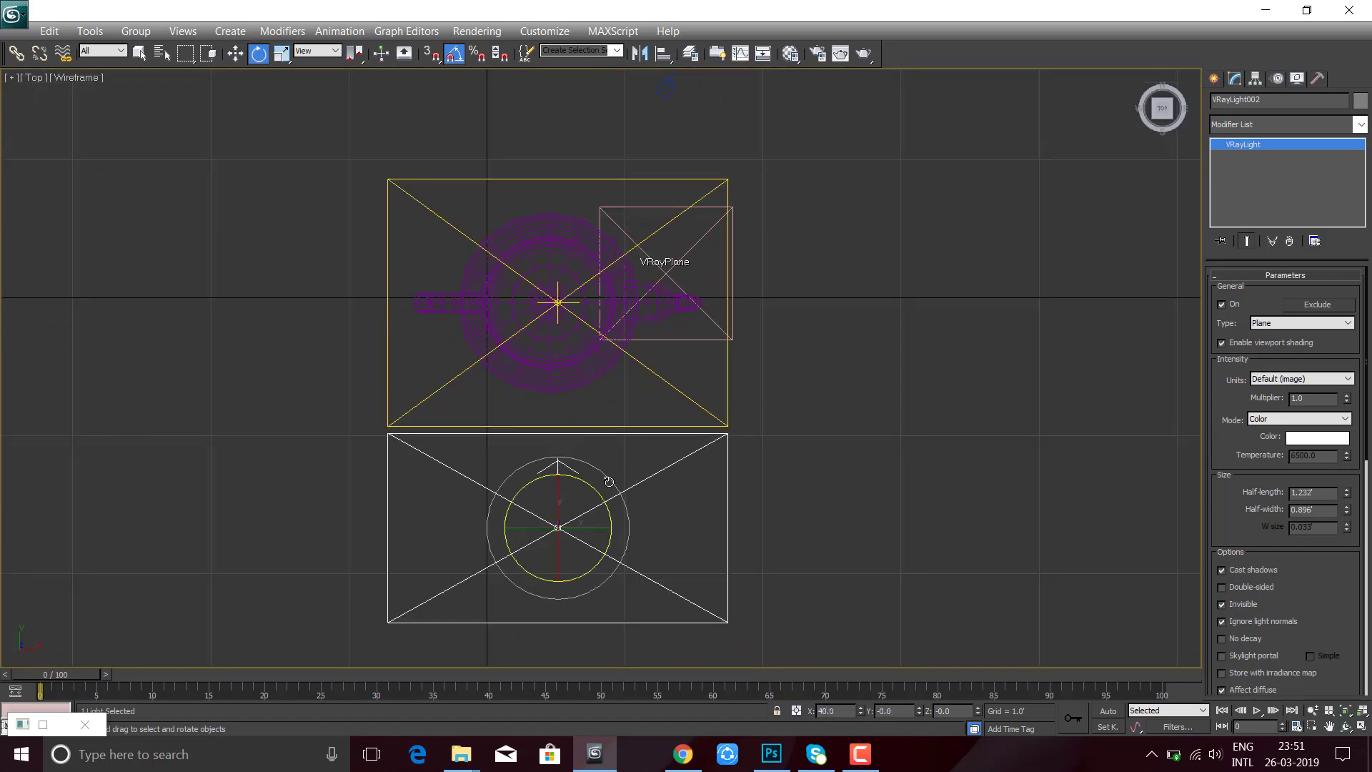
left_click_drag(609, 480, 619, 424)
key("ctrl+z")
- Set the Angle Snap increment to 45 degrees
right_click(455, 58)
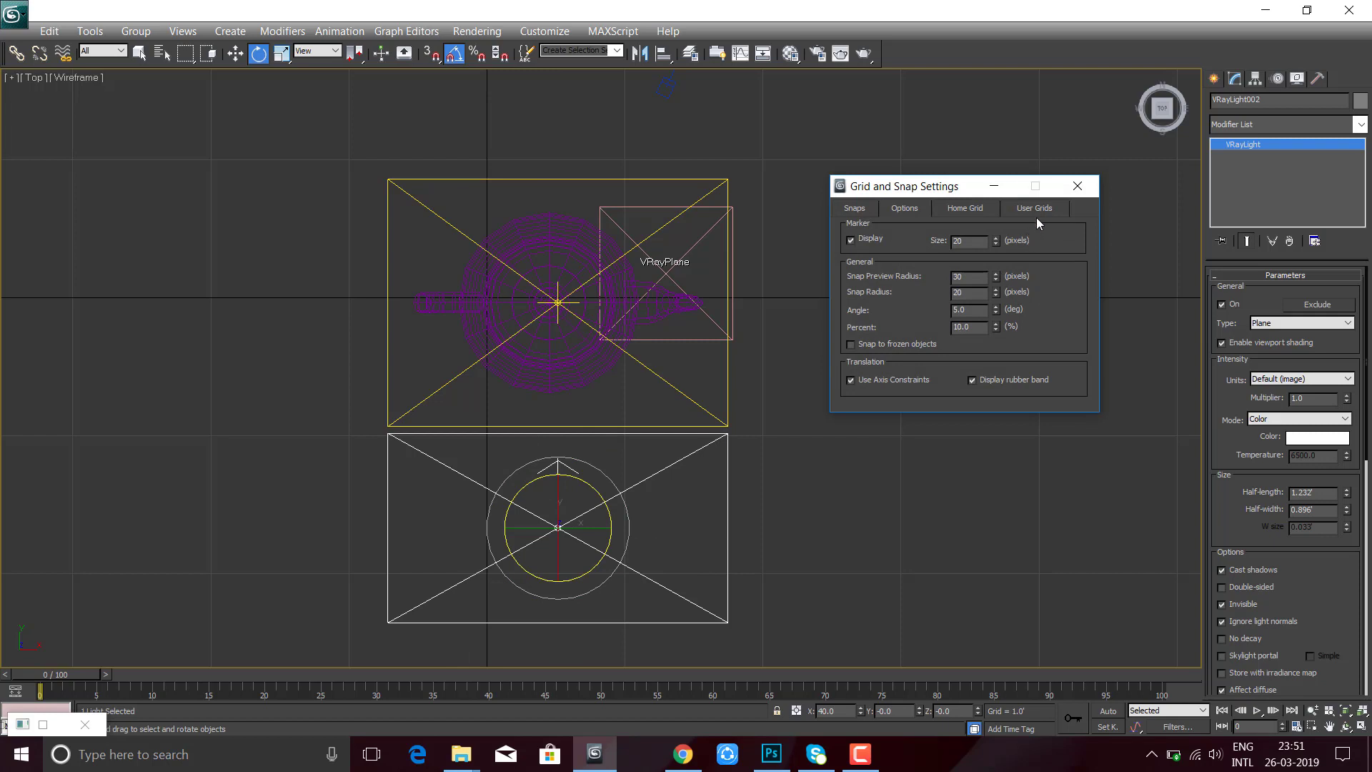
left_click(1075, 194)
left_click(1080, 188)
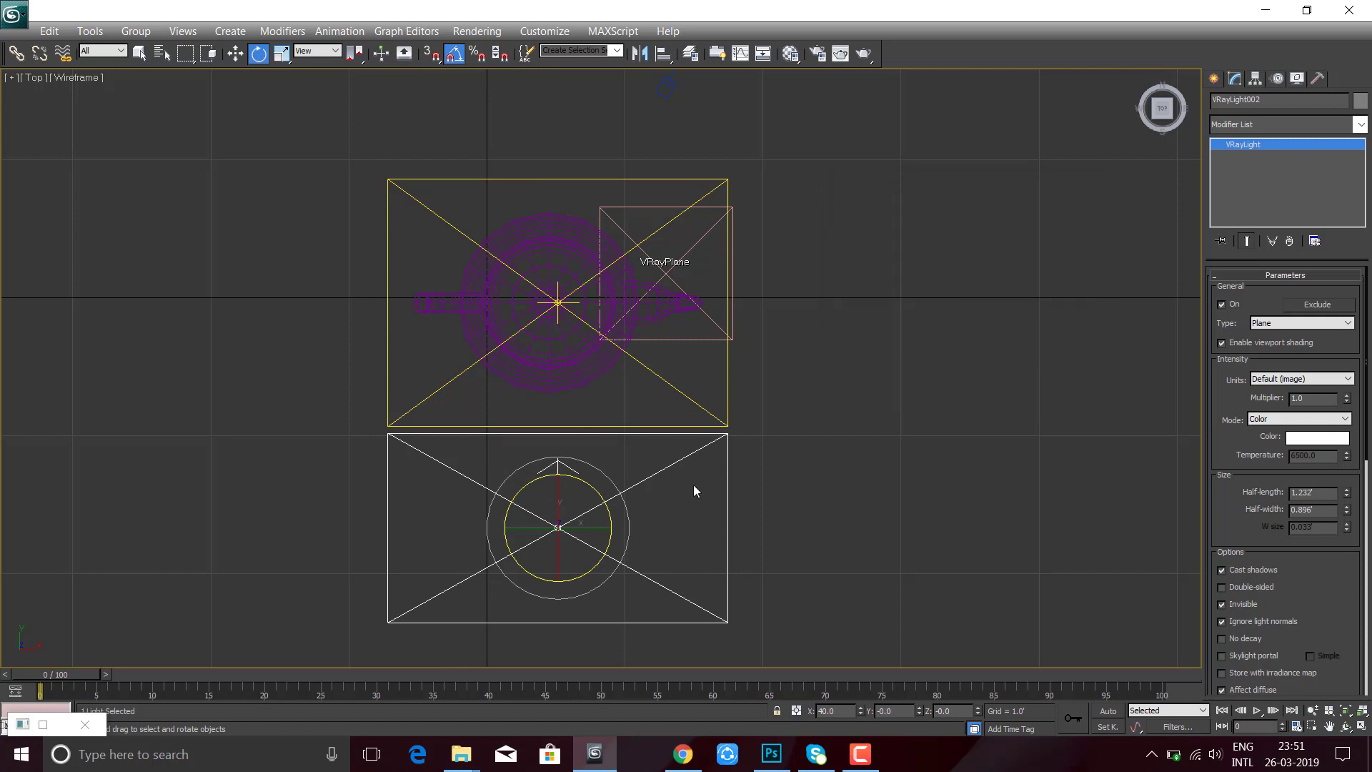
right_click(458, 59)
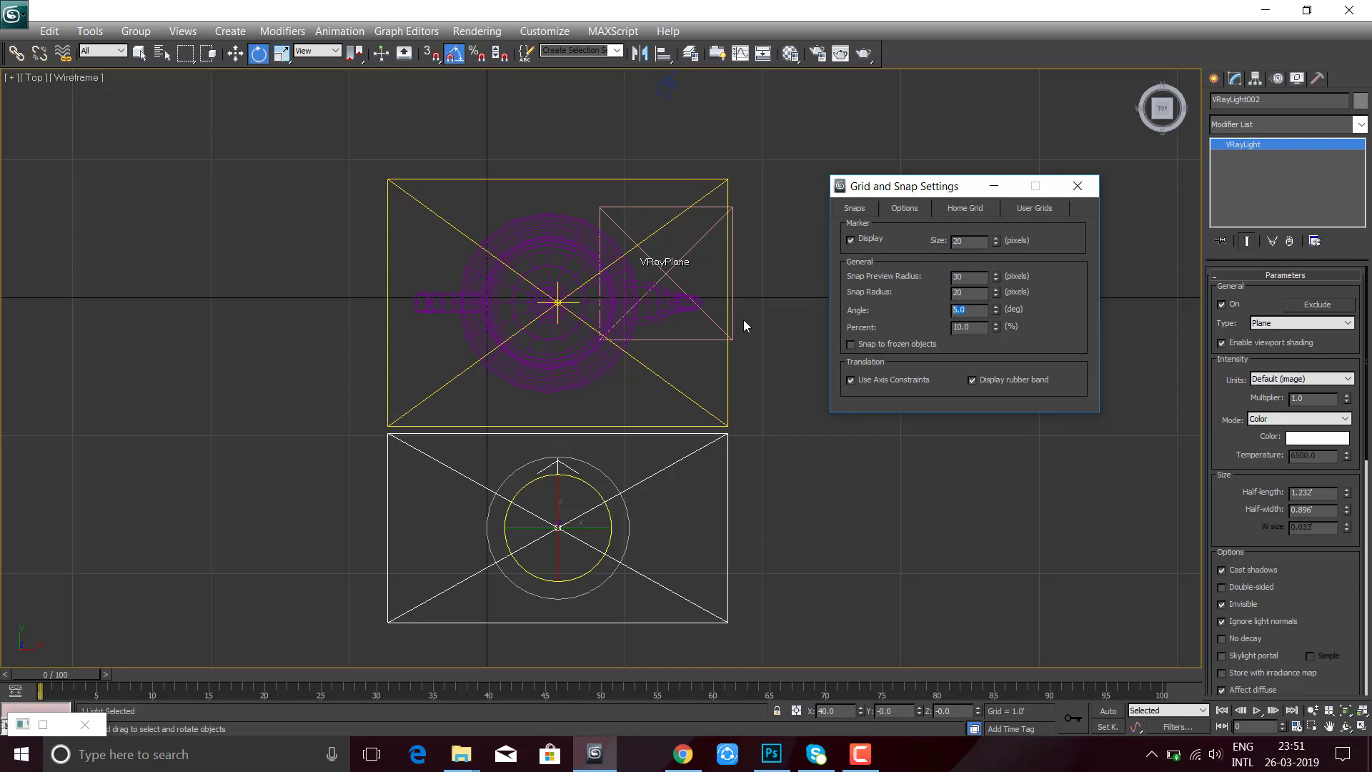
type("45")
key("Return")
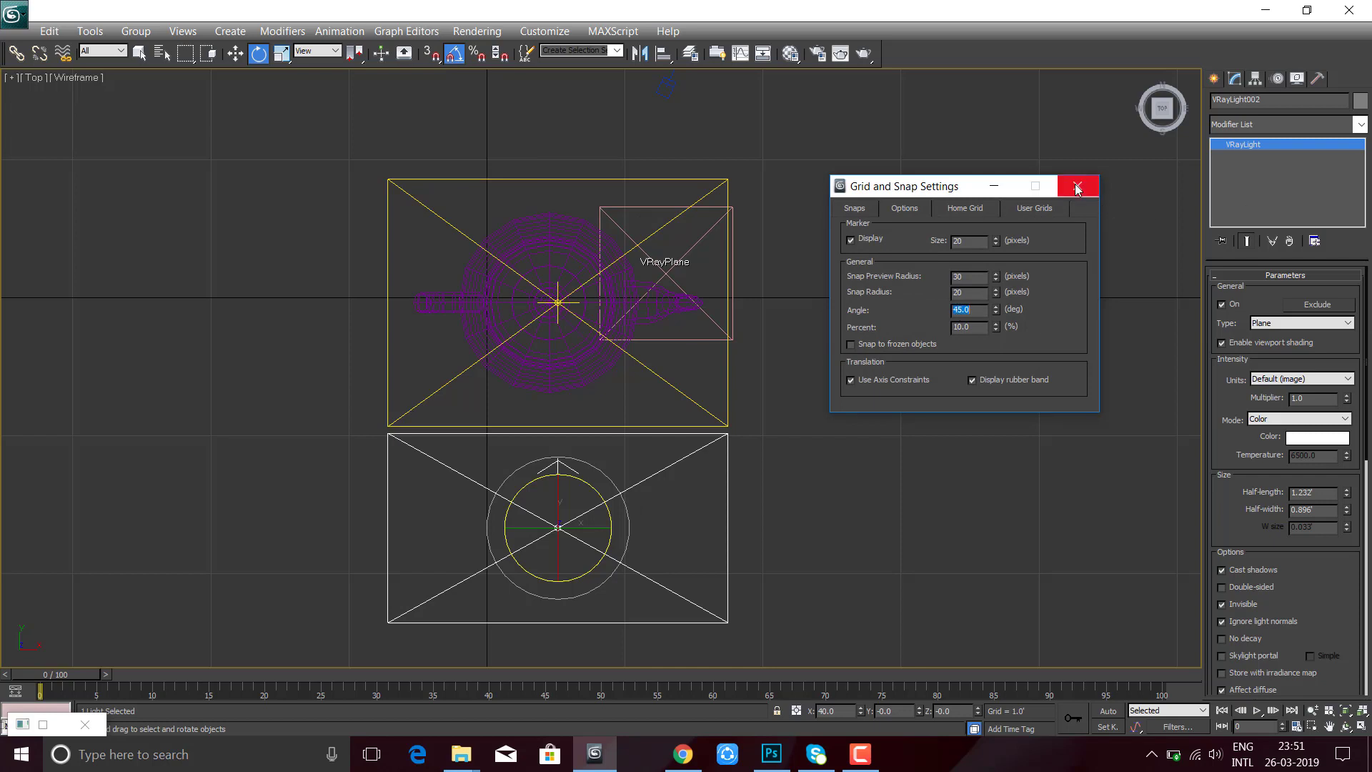
left_click(1078, 188)
- Turn VRayLight002 45 degrees toward the teapot, then clone it as VRayLight003 and angle it to mirror
mouse_move(635, 504)
left_mouse_down()
mouse_move(604, 512)
mouse_move(785, 413)
mouse_move(786, 436)
mouse_move(504, 501)
left_mouse_up()
key("w")
key("ctrl+v")
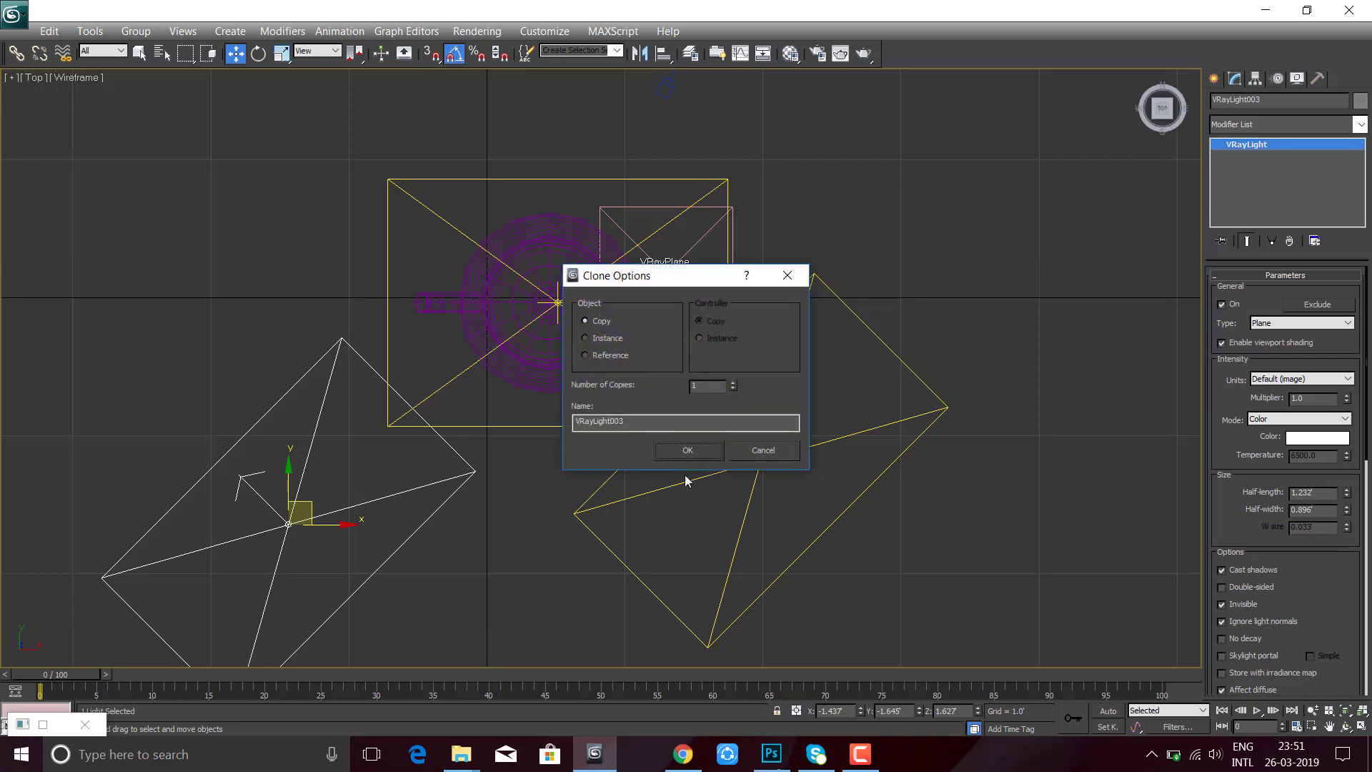
left_click(684, 456)
key("e")
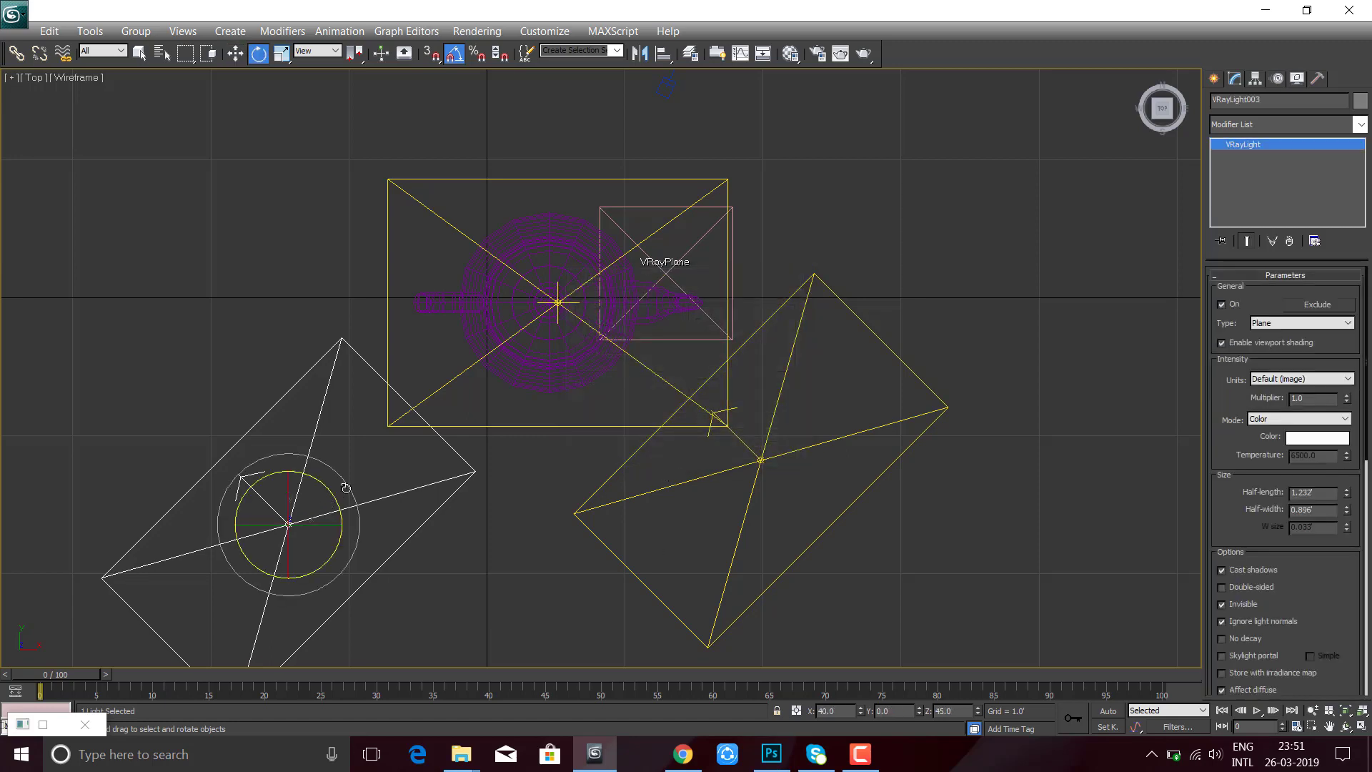
mouse_move(346, 488)
left_mouse_down()
mouse_move(357, 495)
mouse_move(283, 466)
left_mouse_up()
key("w")
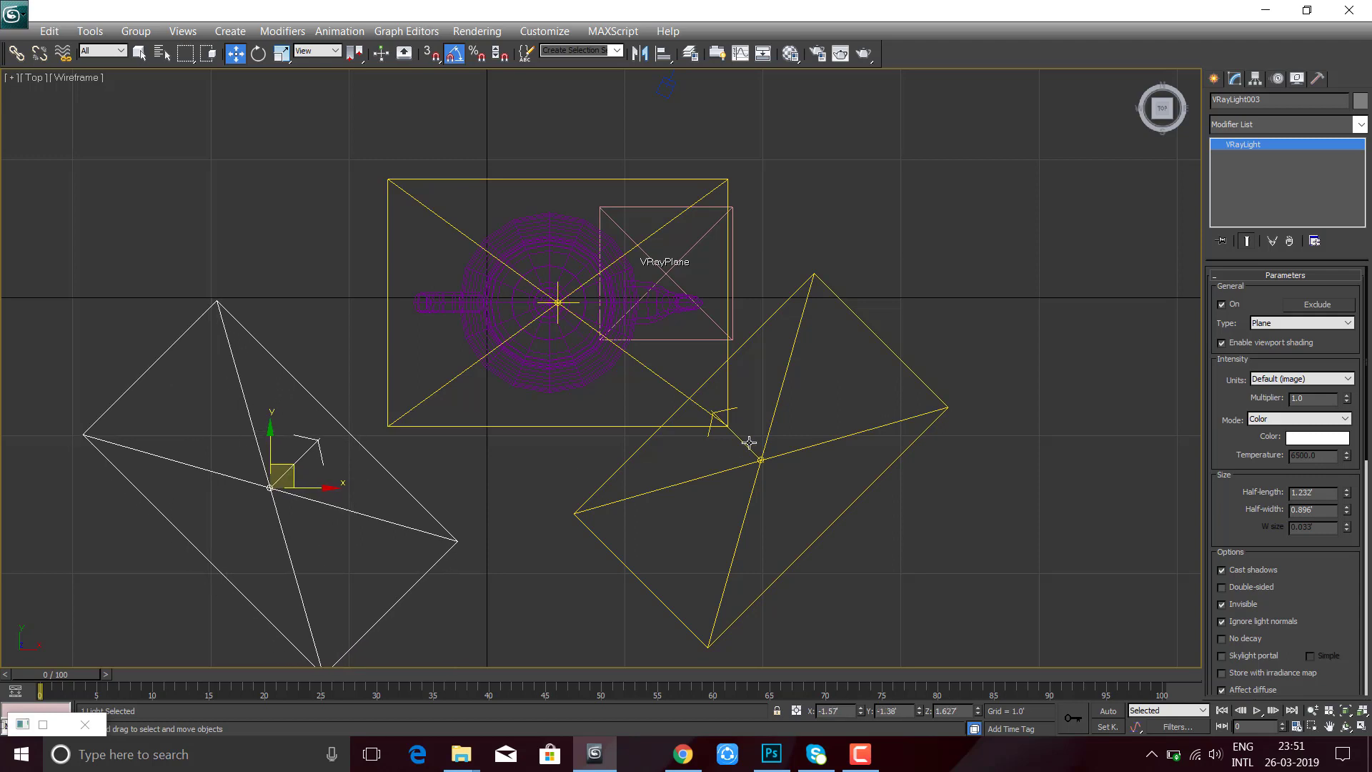
- Position the right and left lights around the teapot and switch to the camera view
left_click(780, 450)
left_click_drag(797, 446, 737, 451)
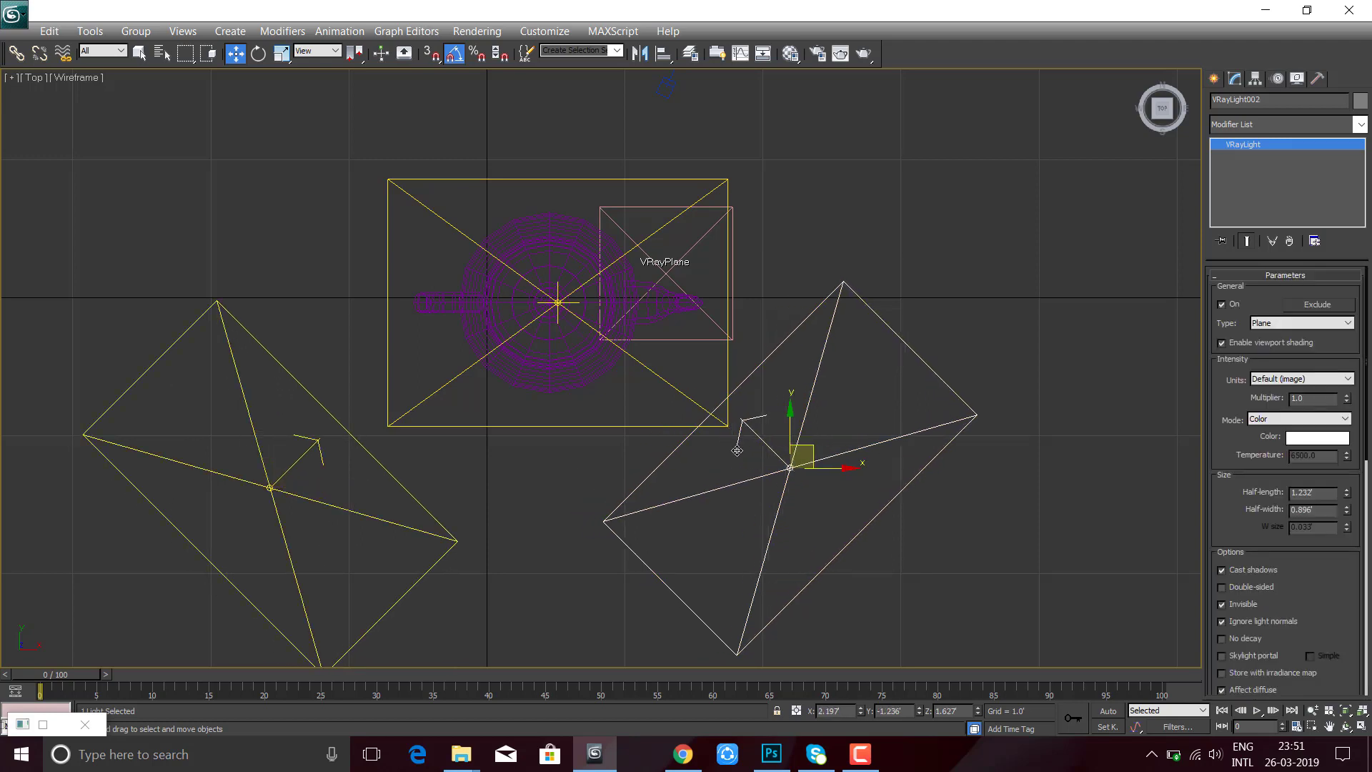
left_click(278, 514)
left_click_drag(289, 472, 320, 454)
left_click(963, 445)
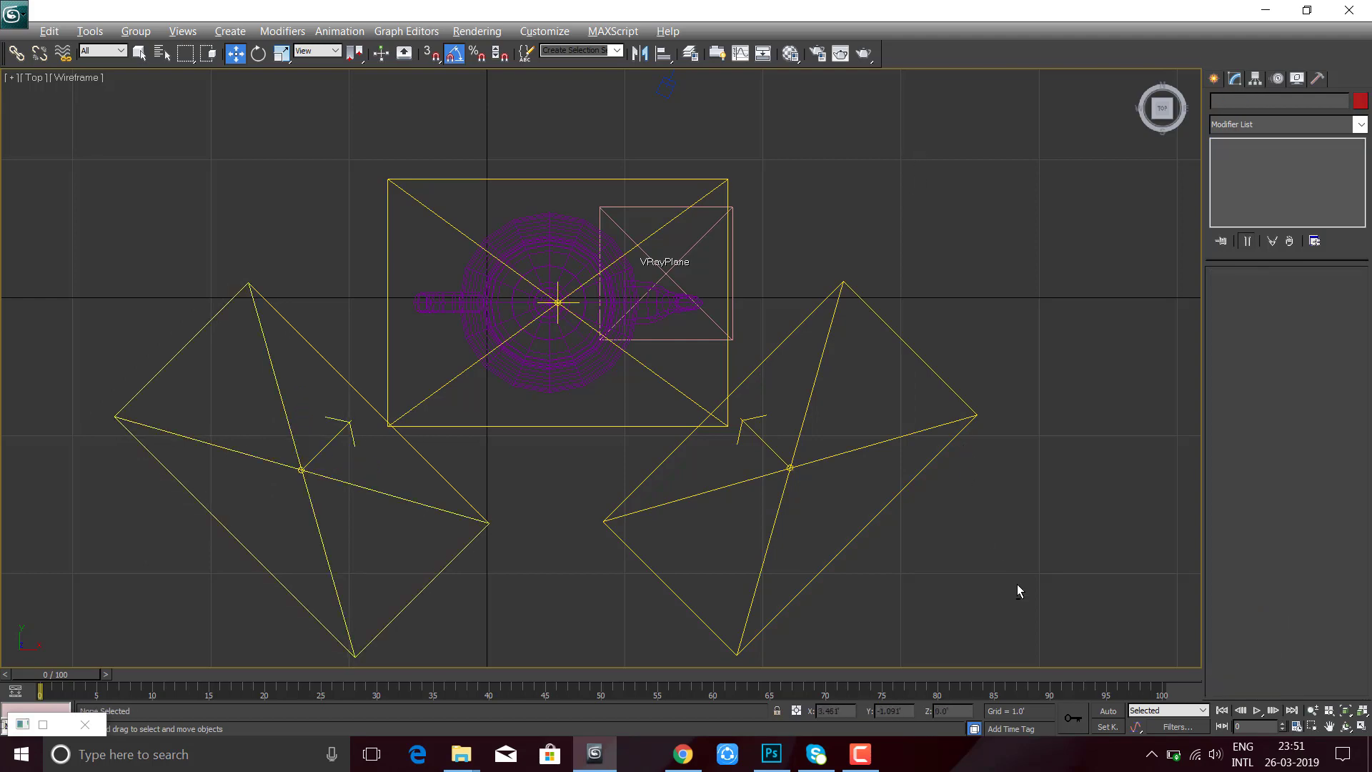
key("c")
key("shift+q")
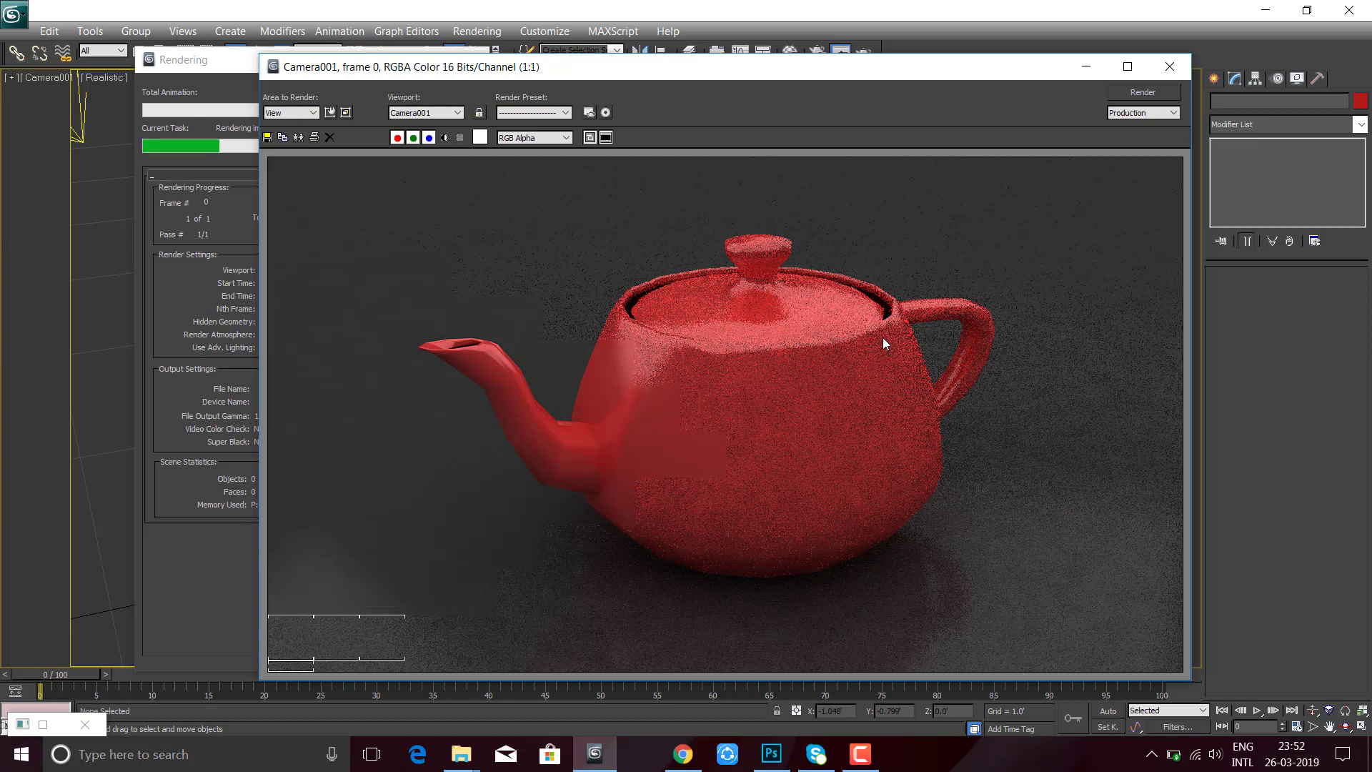
scroll(573, 518, "up", 1)
scroll(532, 398, "down", 1)
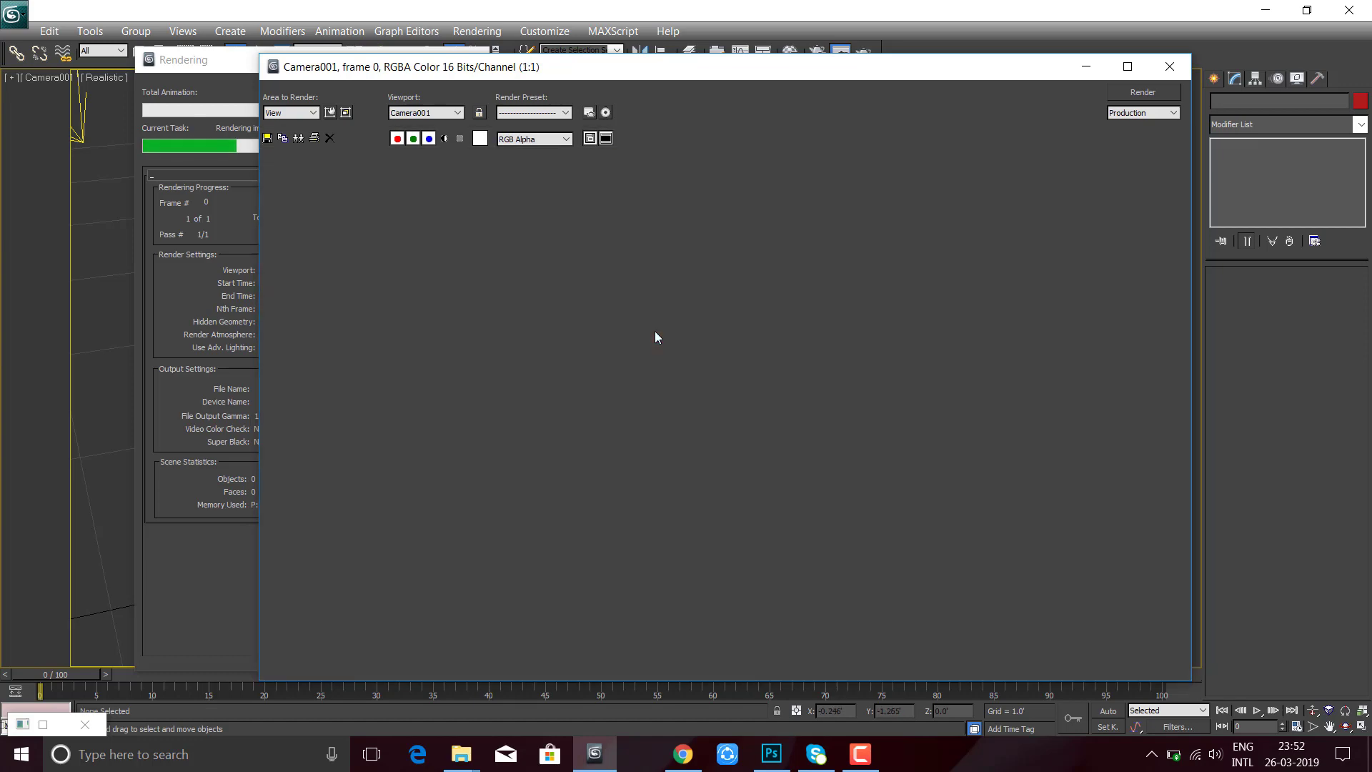
scroll(548, 486, "up", 1)
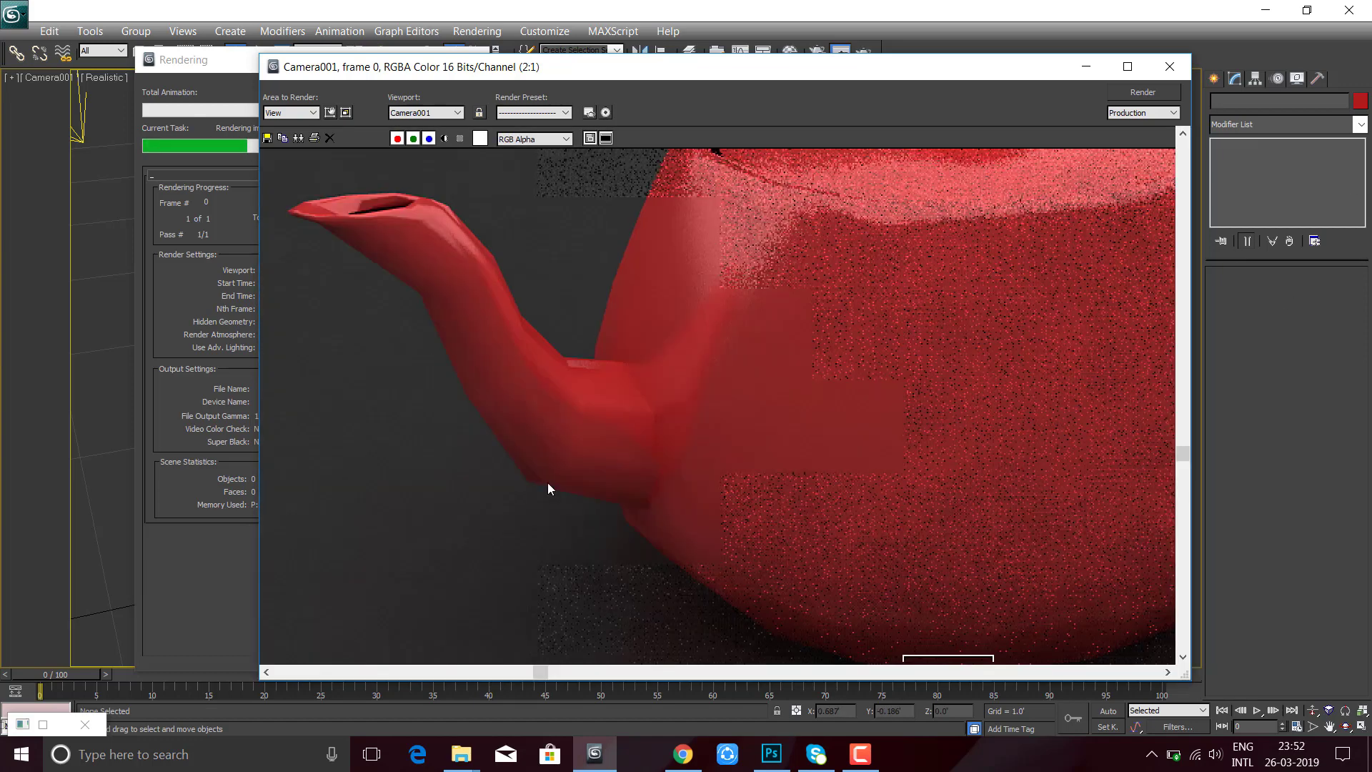
scroll(765, 465, "down", 1)
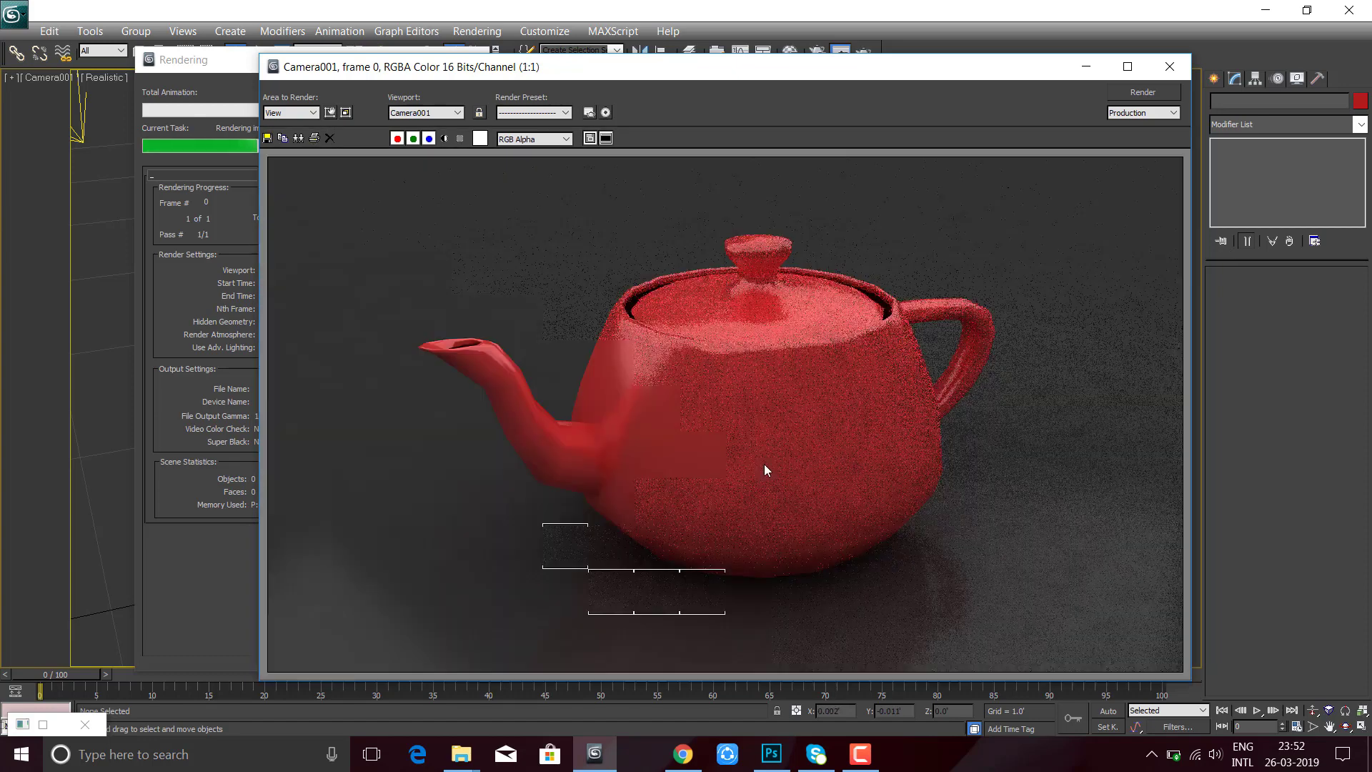
scroll(764, 466, "up", 1)
scroll(765, 465, "down", 1)
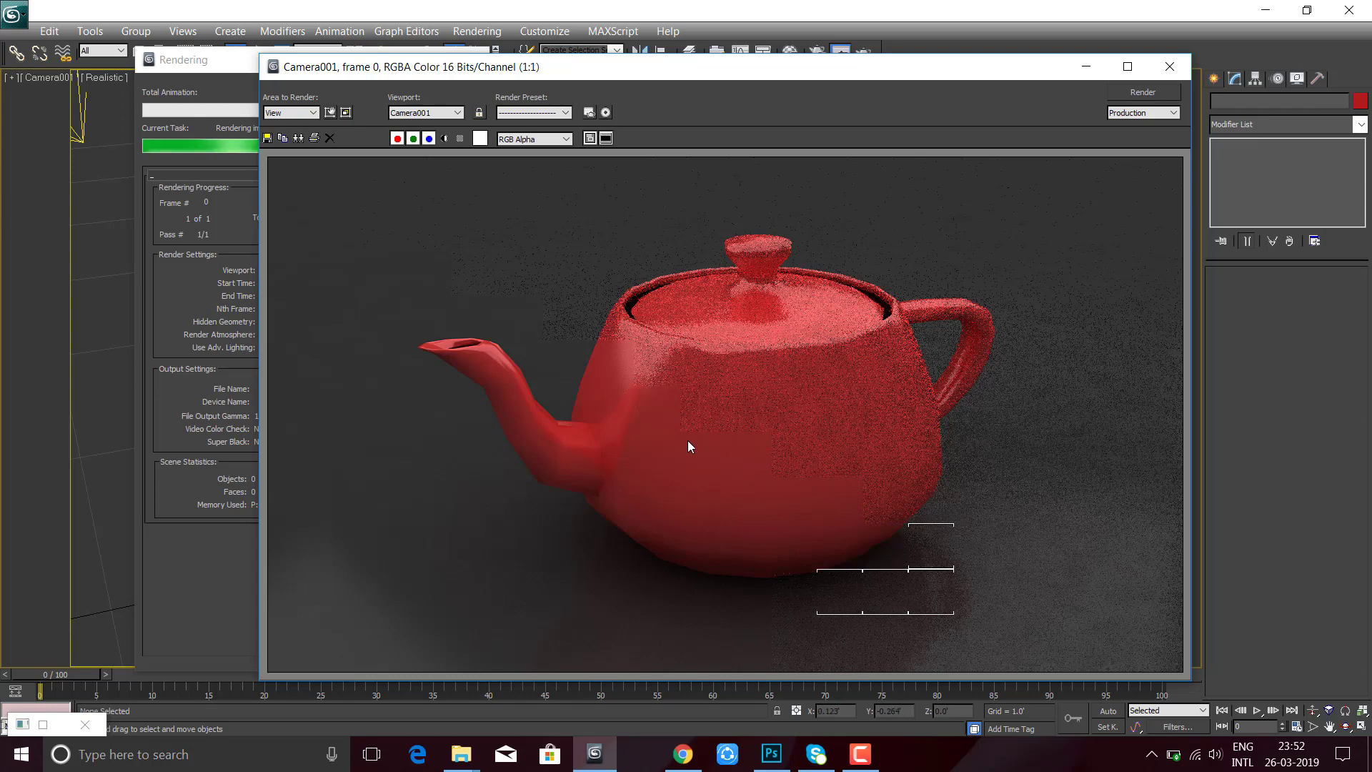
- Select the teapot and delete the Unwrap UVW modifier from its stack
left_click(1158, 76)
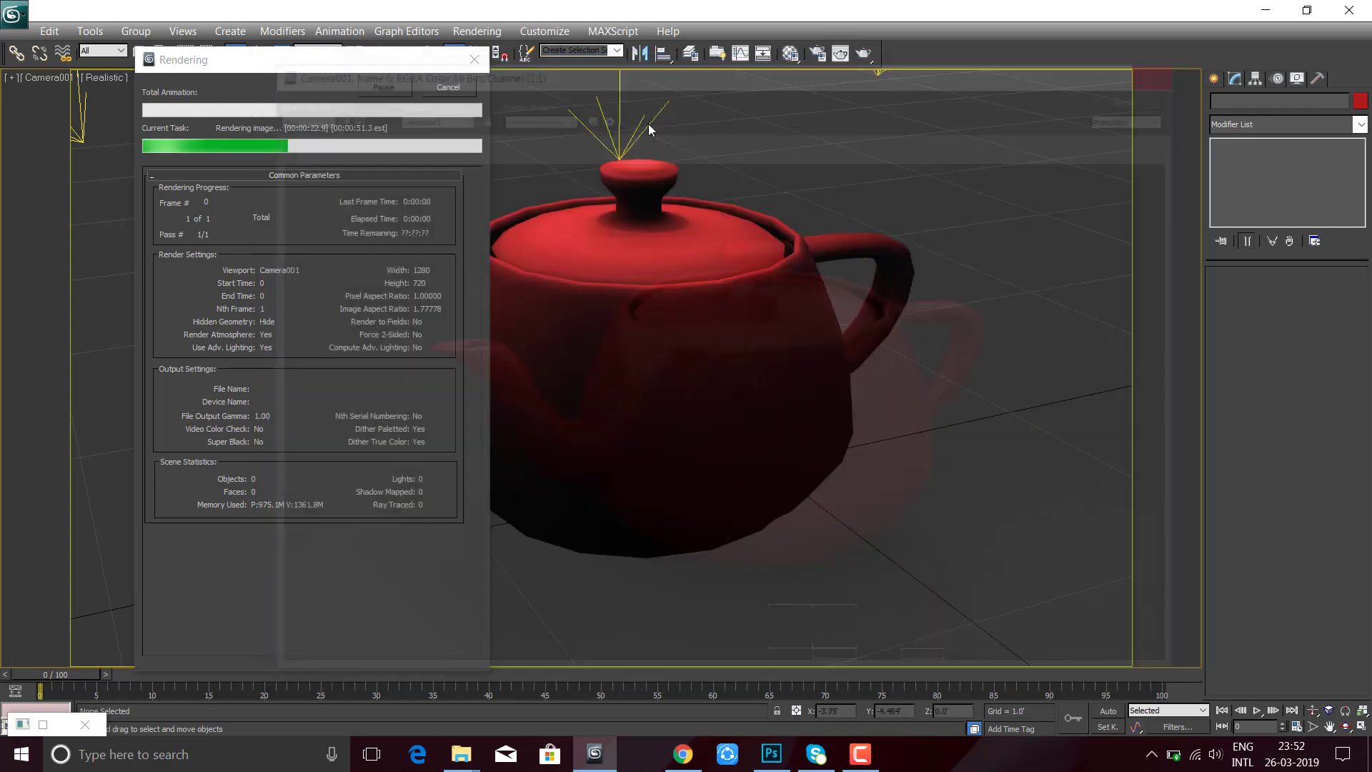
left_click(657, 367)
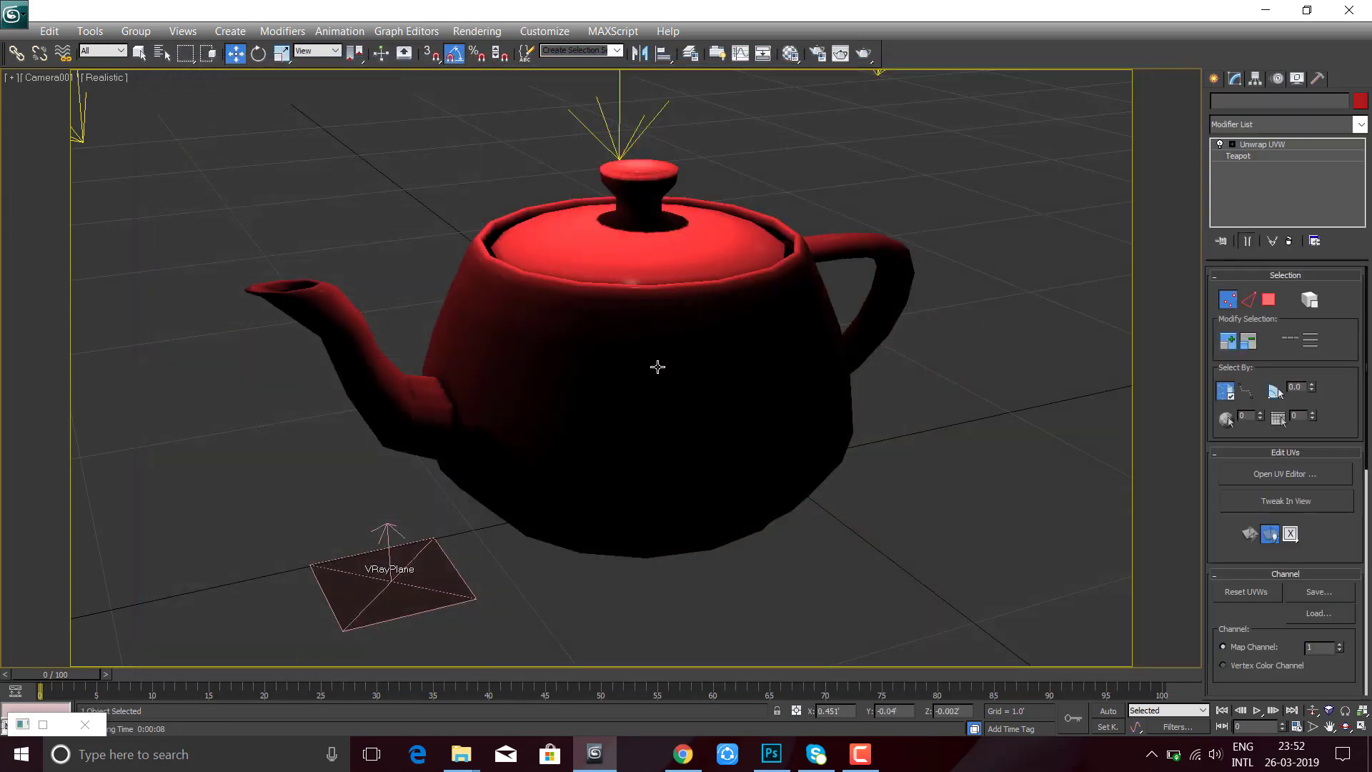
right_click(656, 366)
left_click(806, 370)
right_click(806, 370)
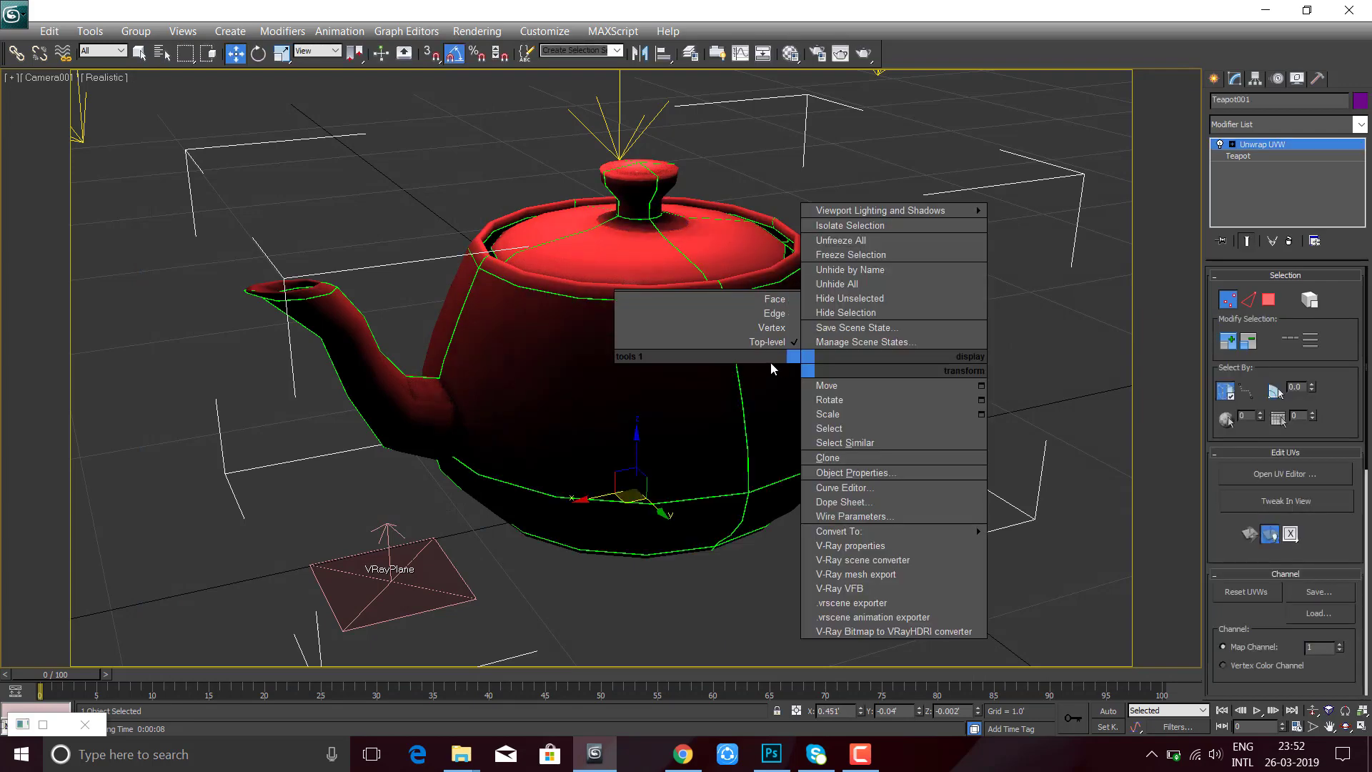
key("Escape")
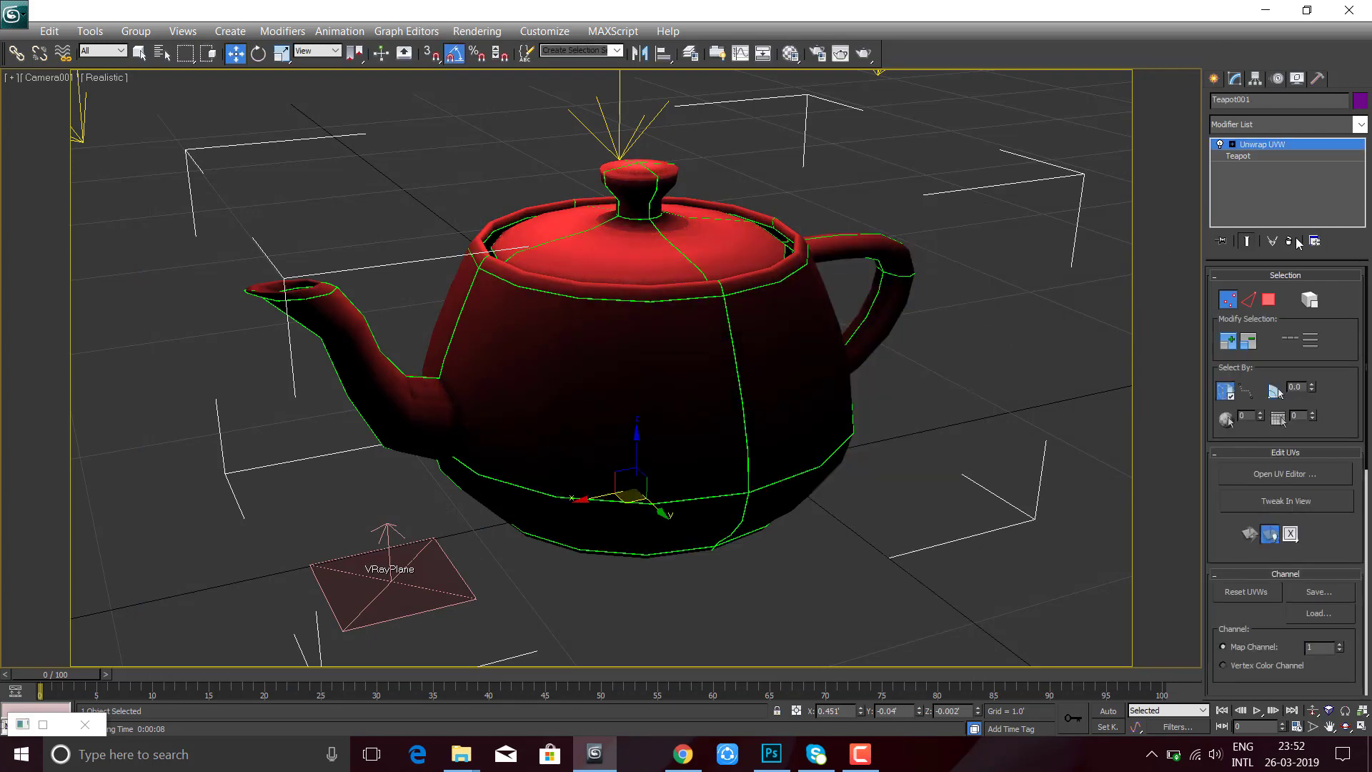
left_click(1289, 241)
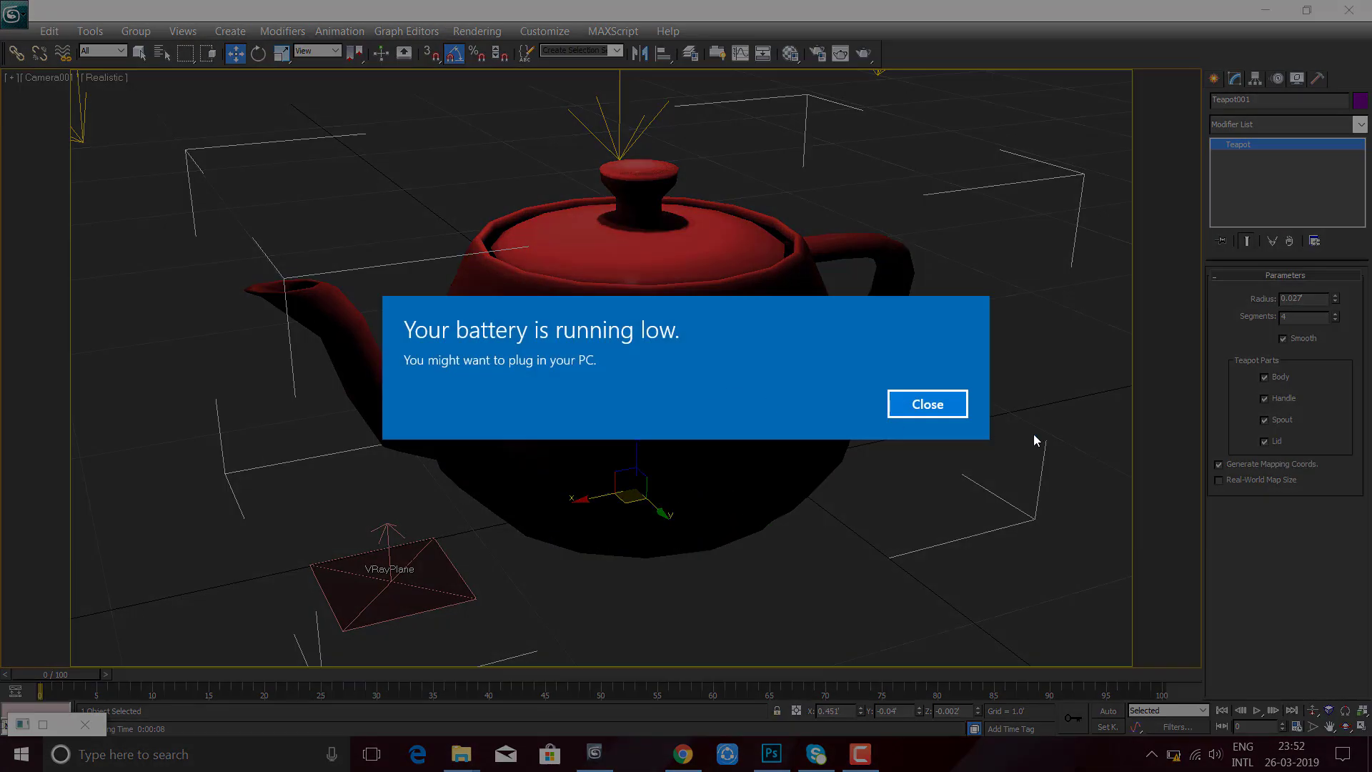
left_click(924, 404)
- Add a MeshSmooth modifier (NURMS, 1 iteration) to the teapot
right_click(651, 379)
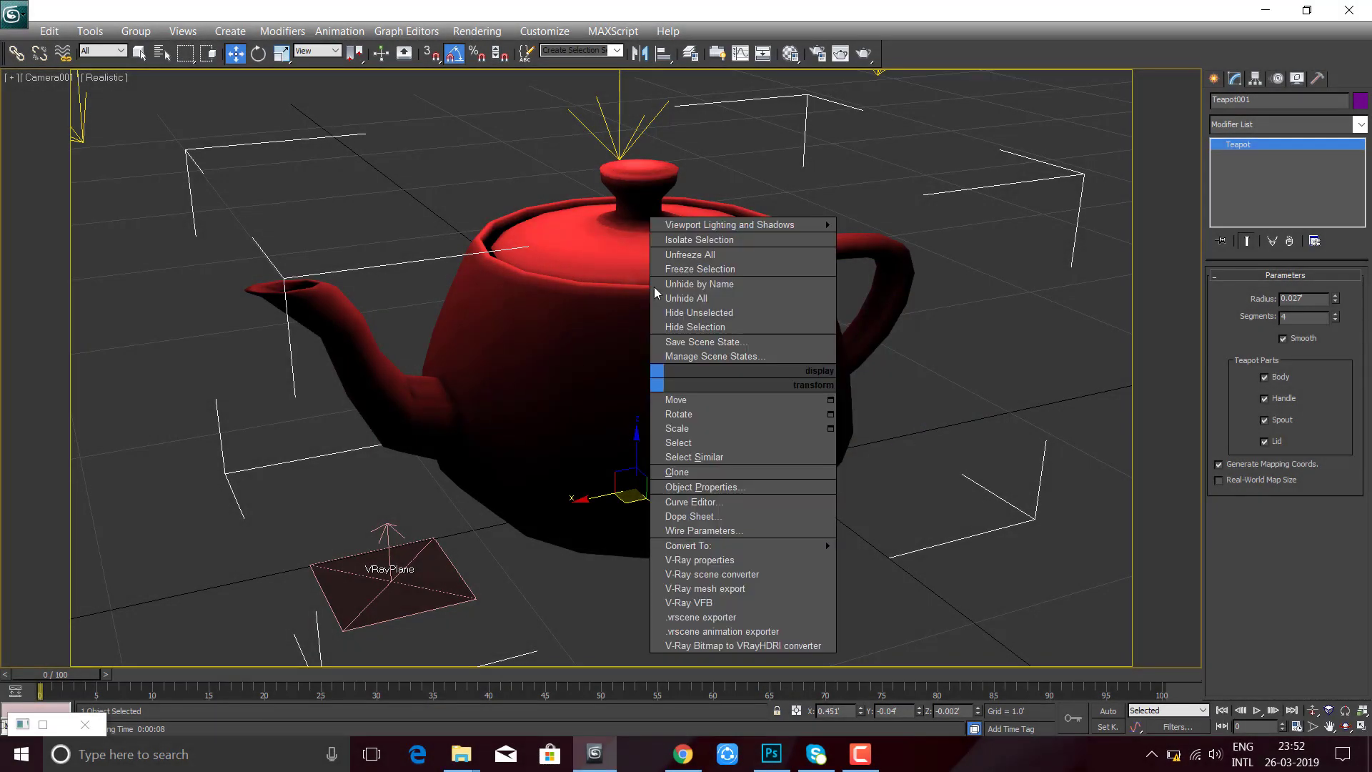
left_click(1279, 126)
scroll(1273, 153, "down", 1)
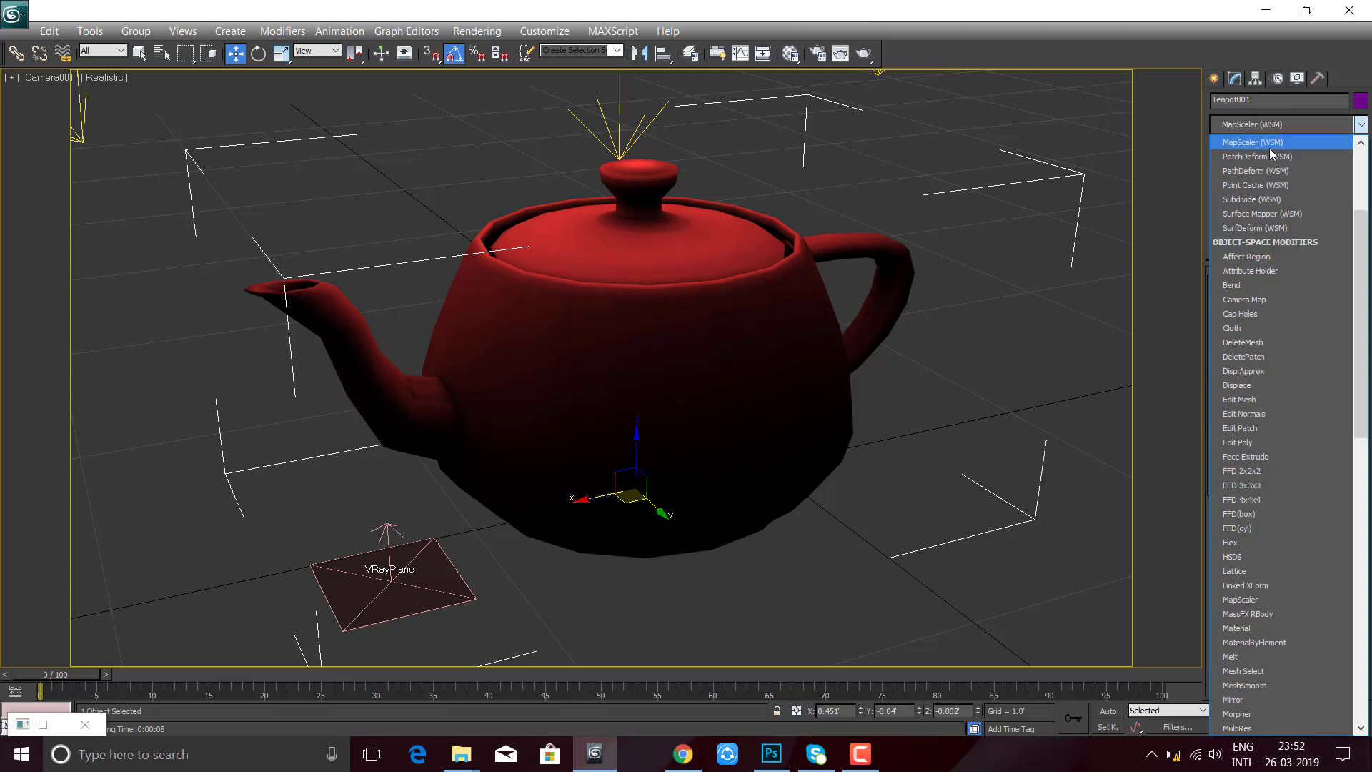
key("m")
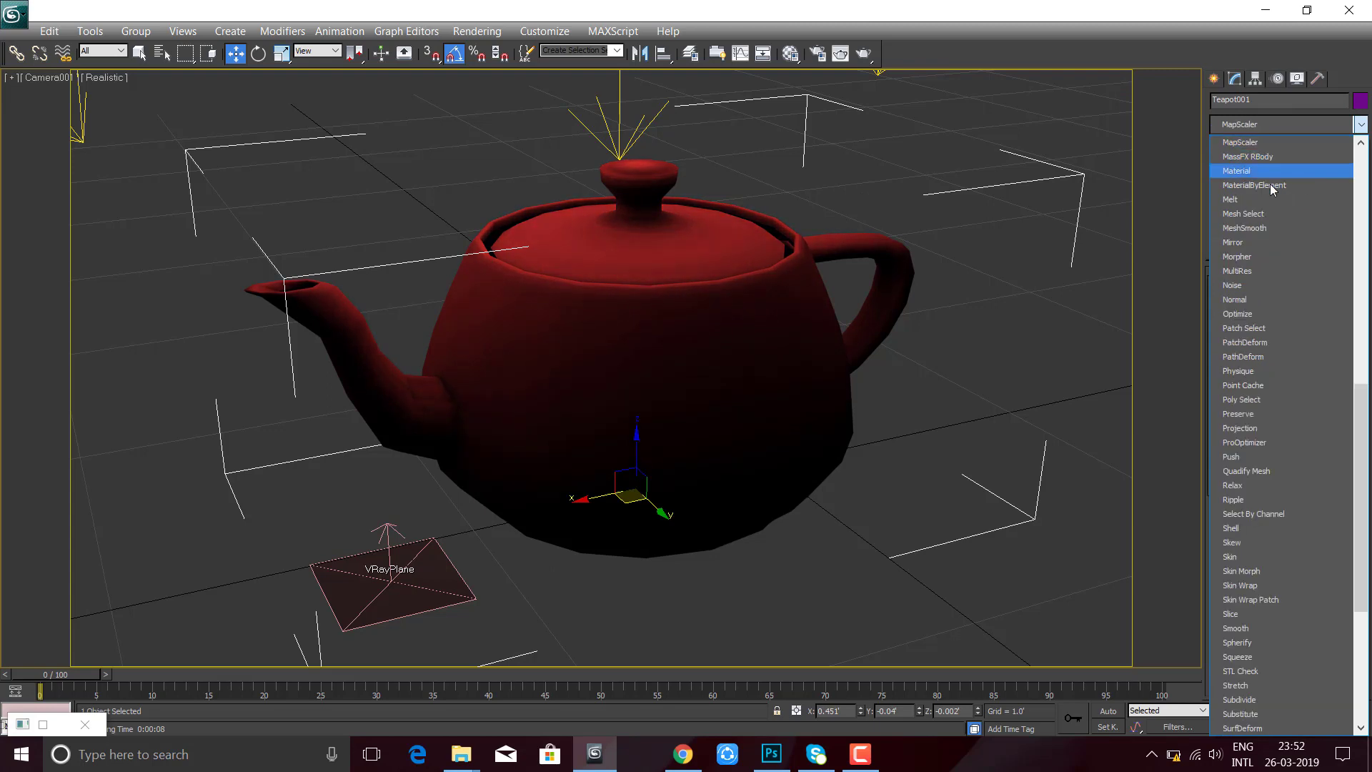
left_click(1265, 228)
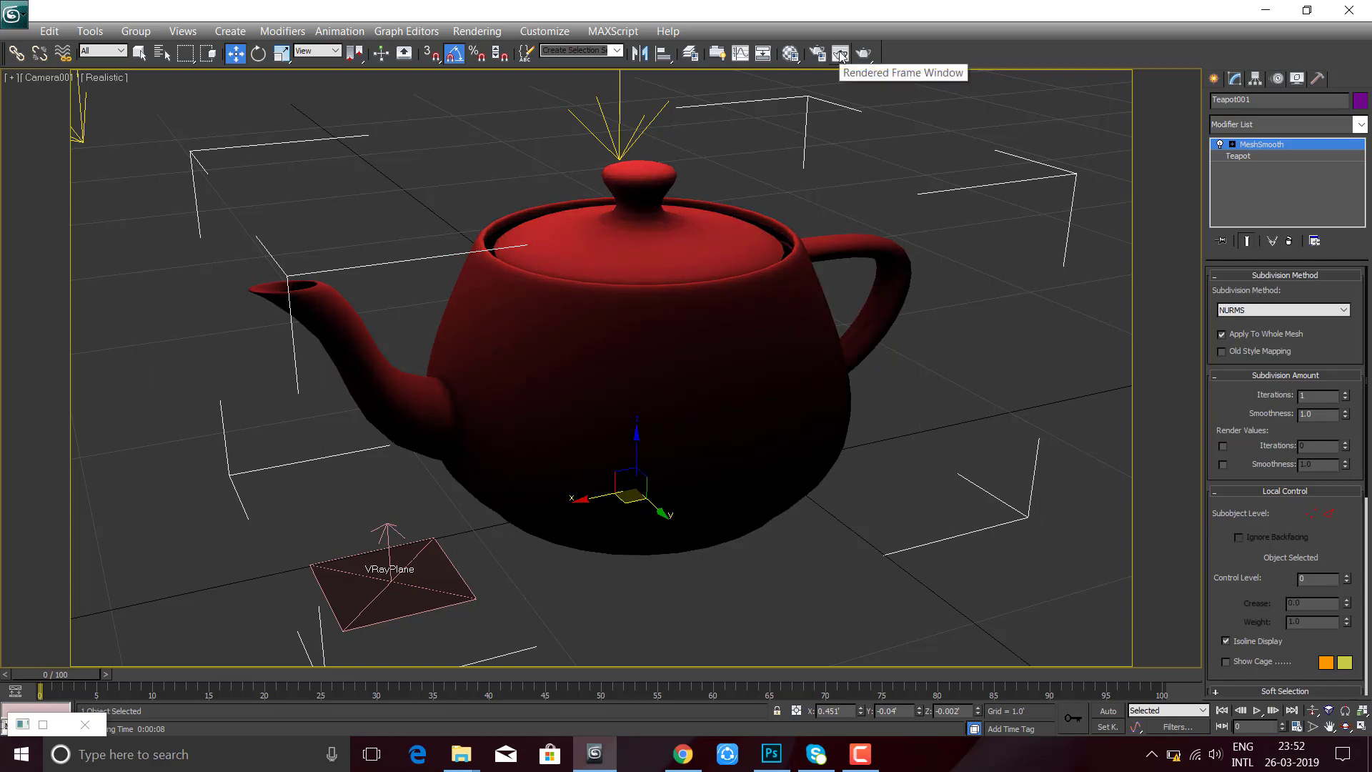
left_click(1281, 128)
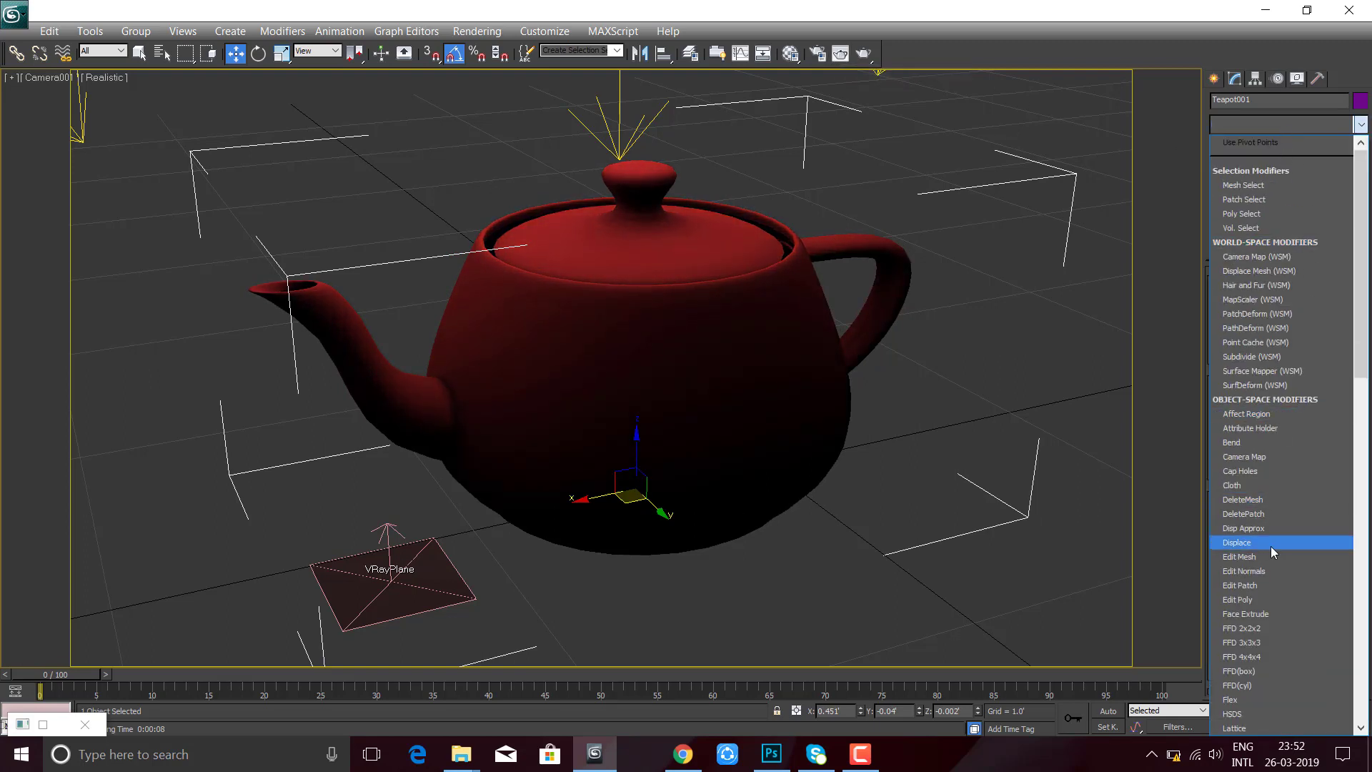
scroll(1270, 546, "down", 6)
left_click(1244, 585)
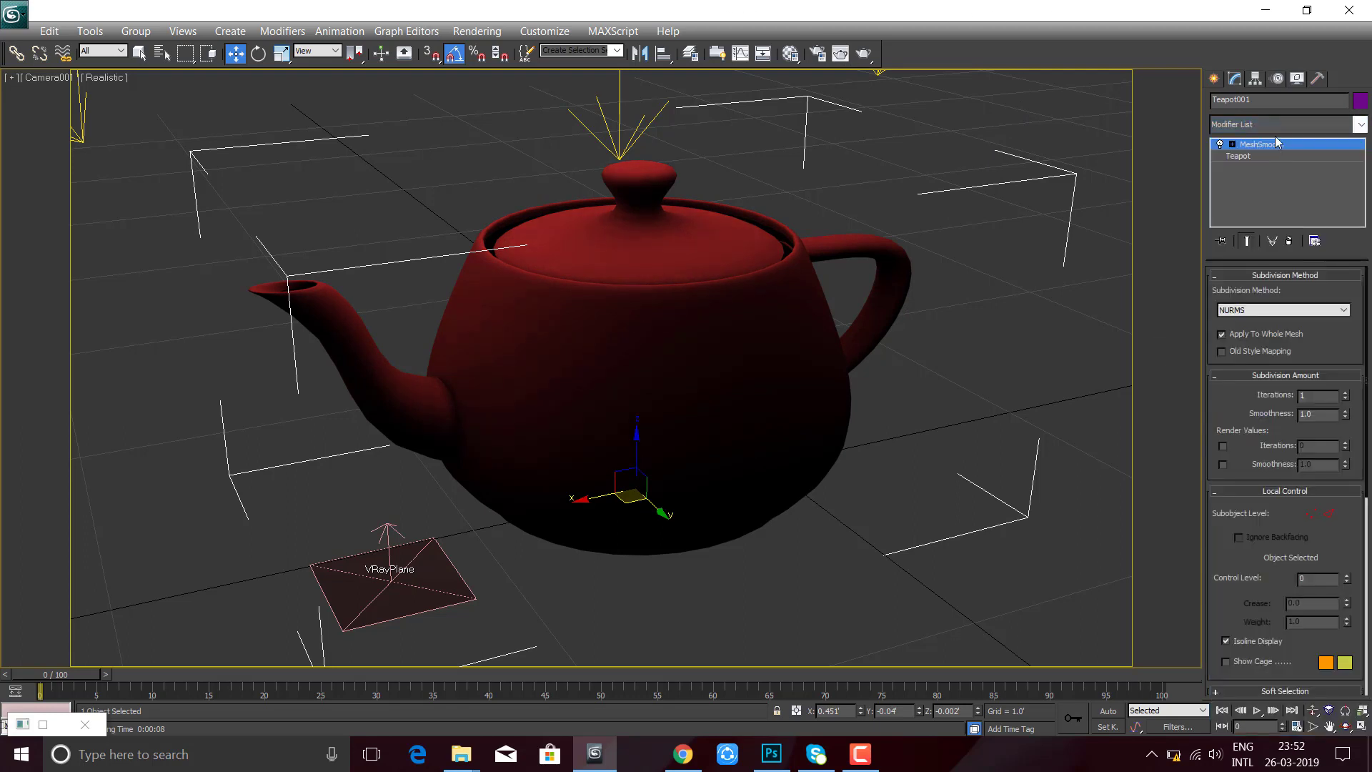
left_click(823, 56)
left_click(1242, 20)
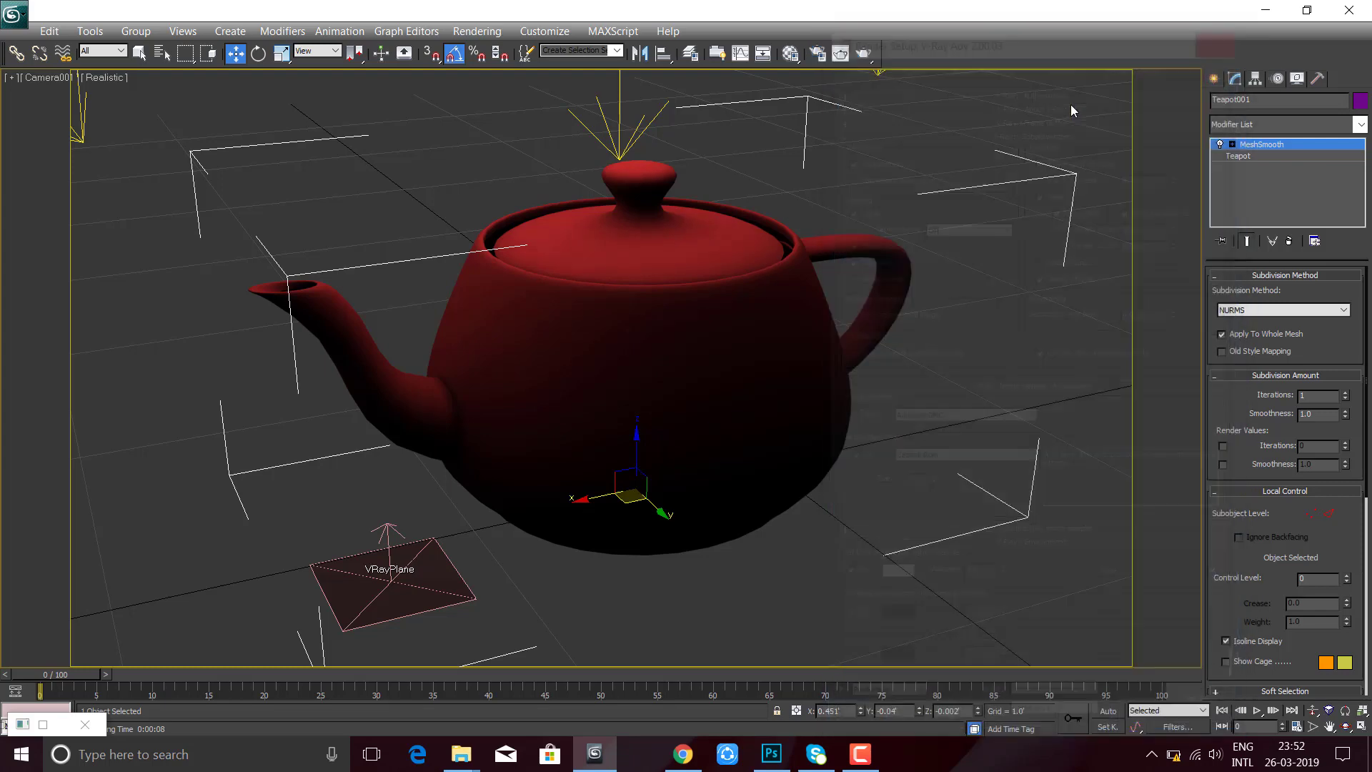
left_click(843, 56)
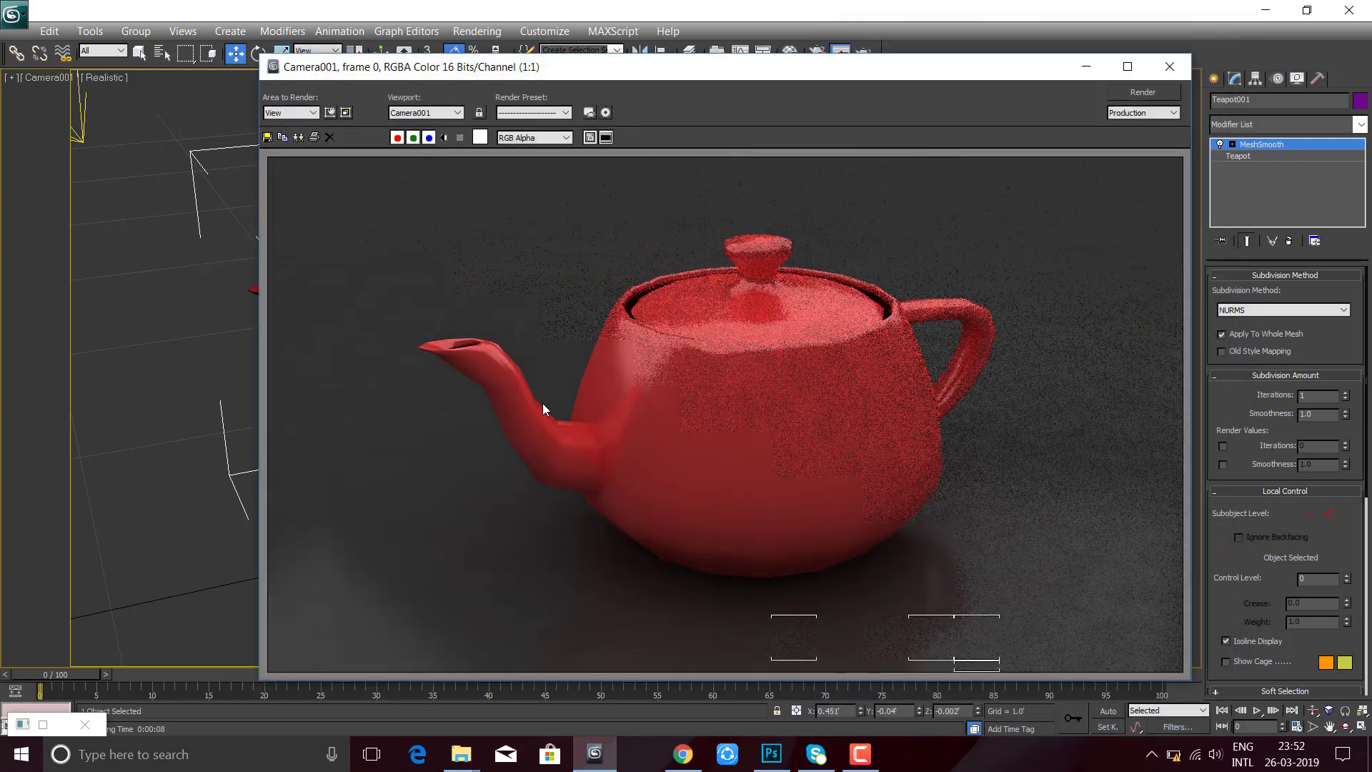
scroll(516, 465, "up", 1)
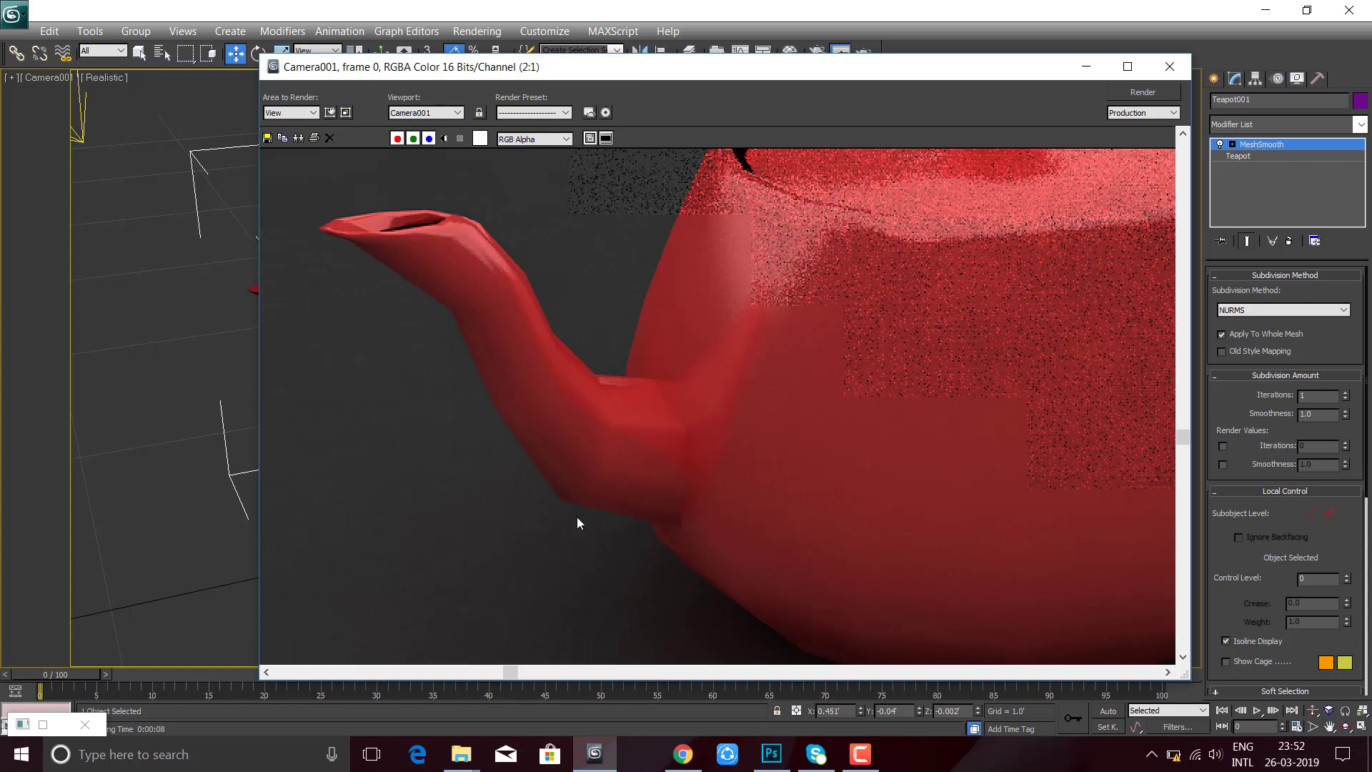
scroll(649, 472, "down", 1)
scroll(875, 367, "up", 1)
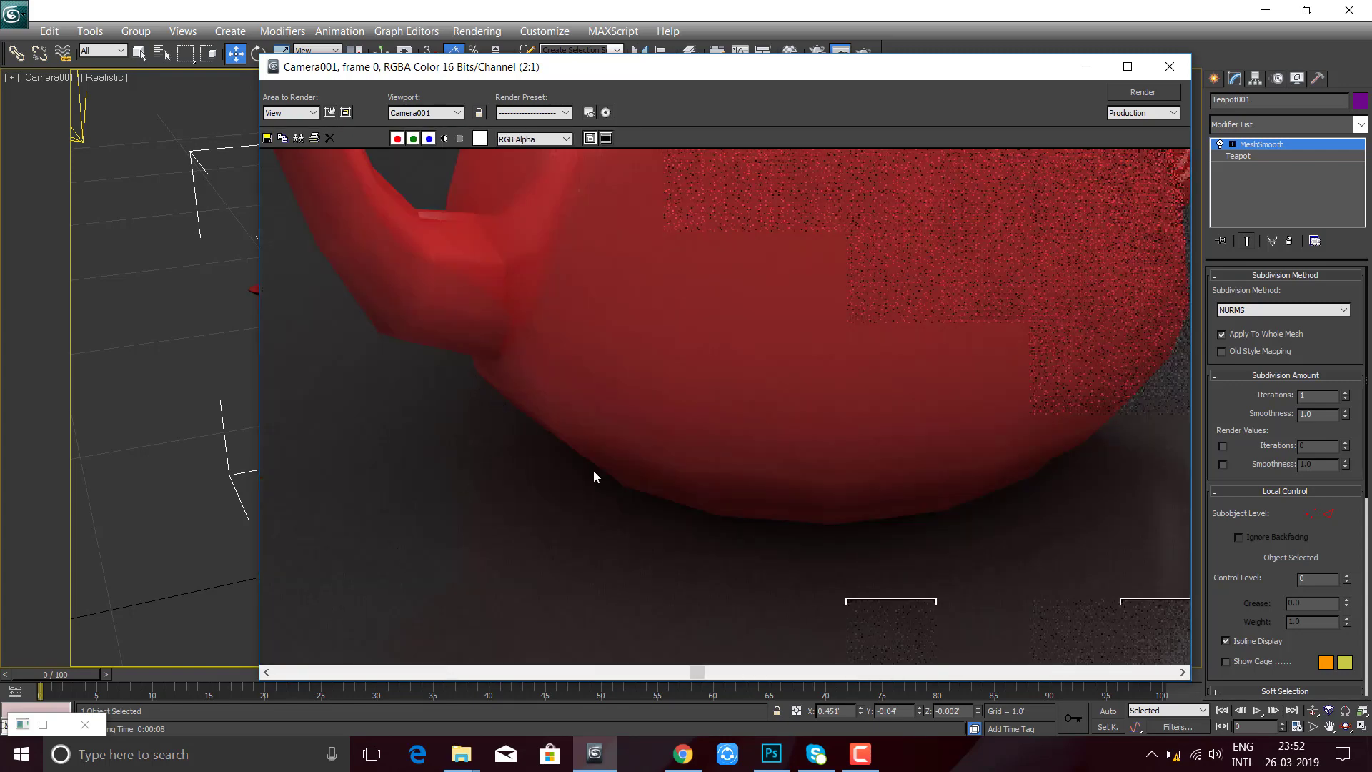
scroll(665, 500, "down", 1)
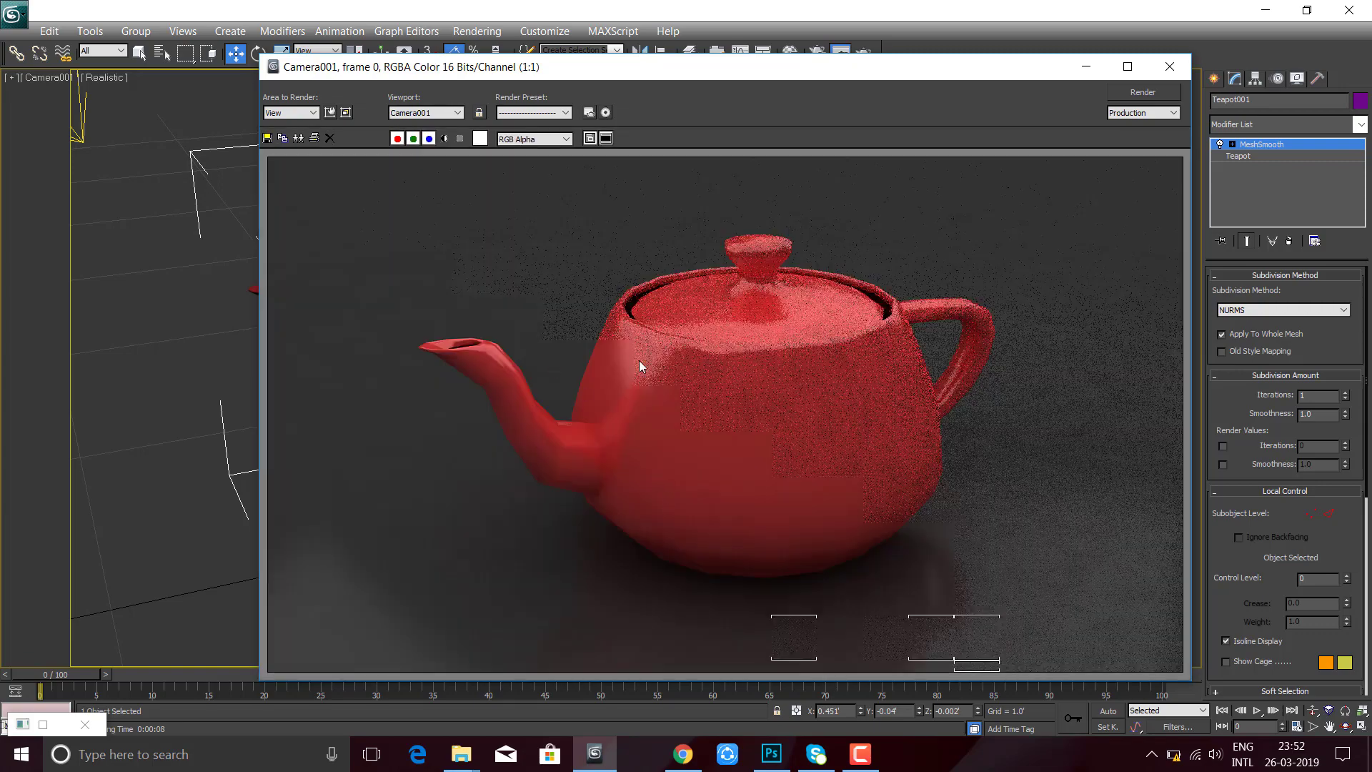
left_click(1172, 69)
left_click(864, 52)
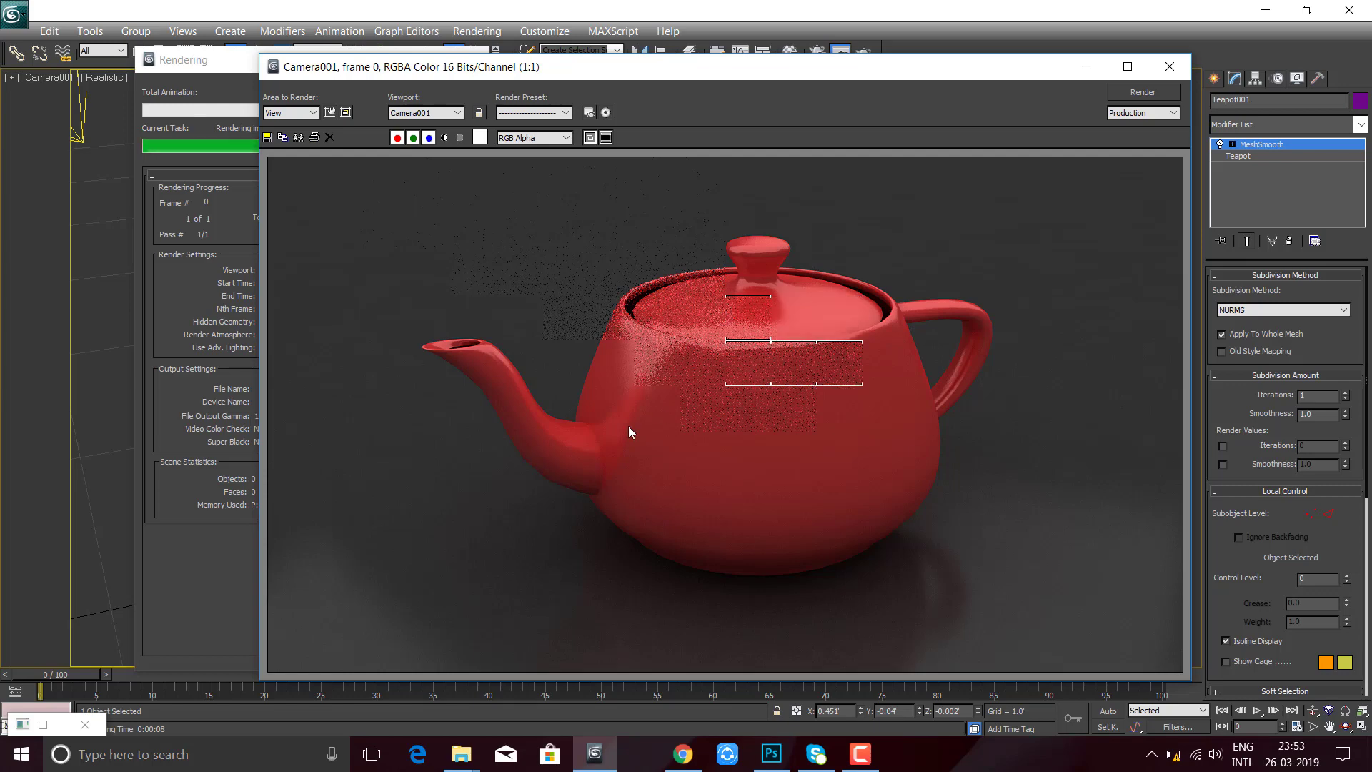
scroll(629, 426, "up", 2)
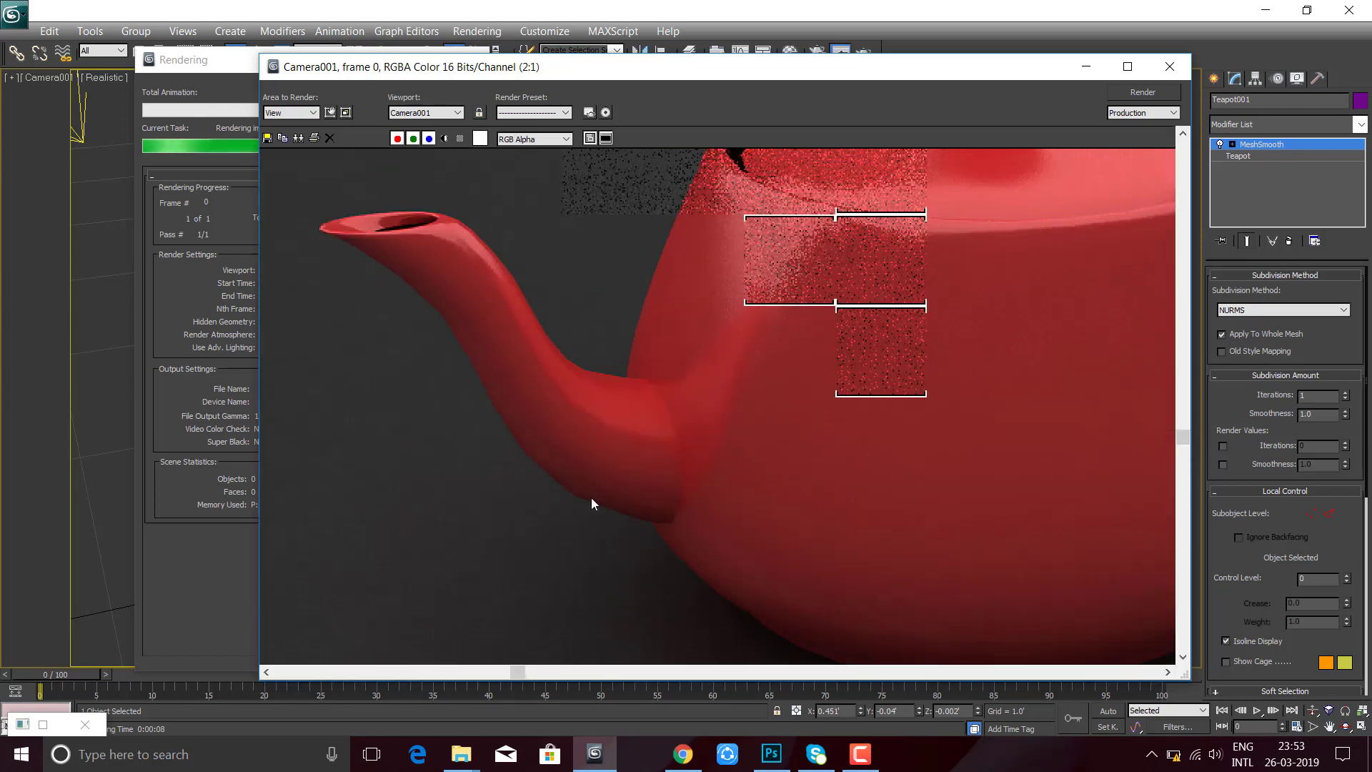
scroll(706, 389, "down", 2)
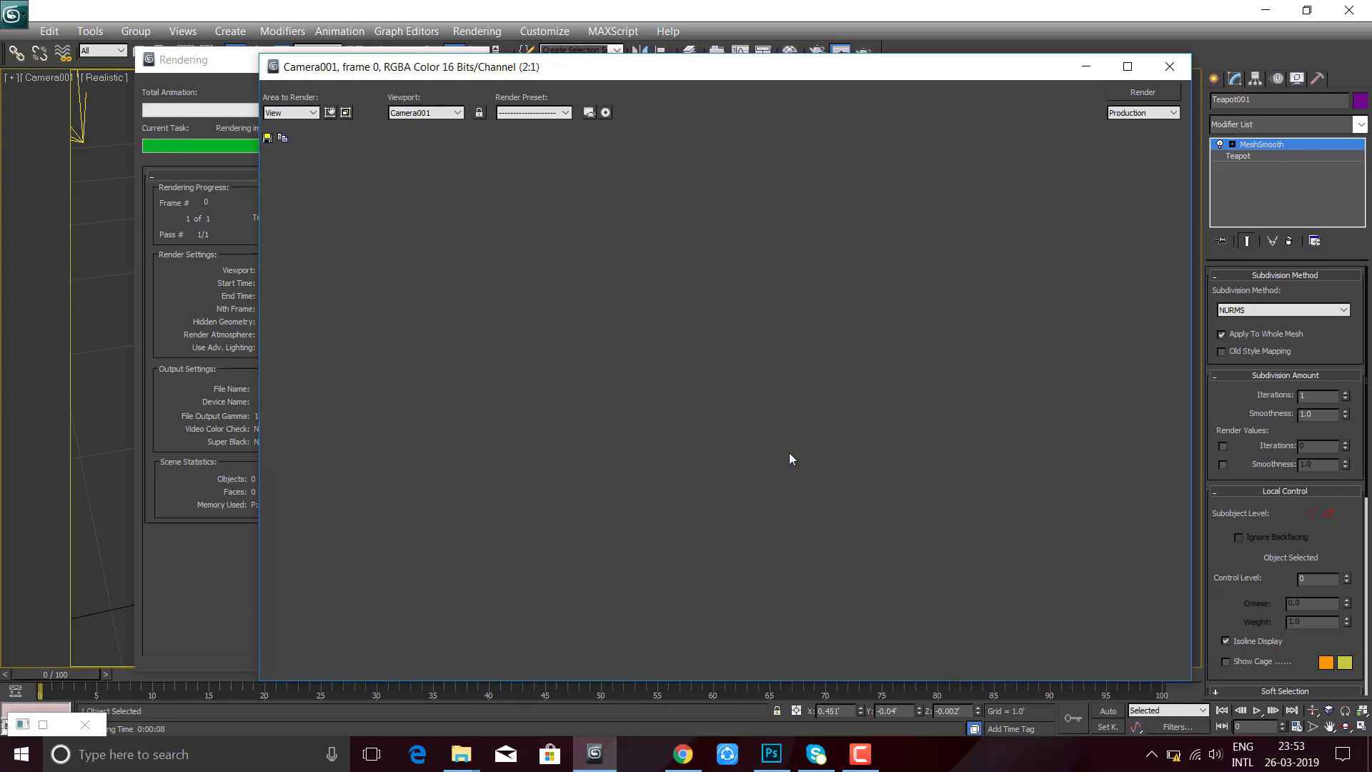
scroll(789, 452, "up", 2)
scroll(683, 359, "up", 2)
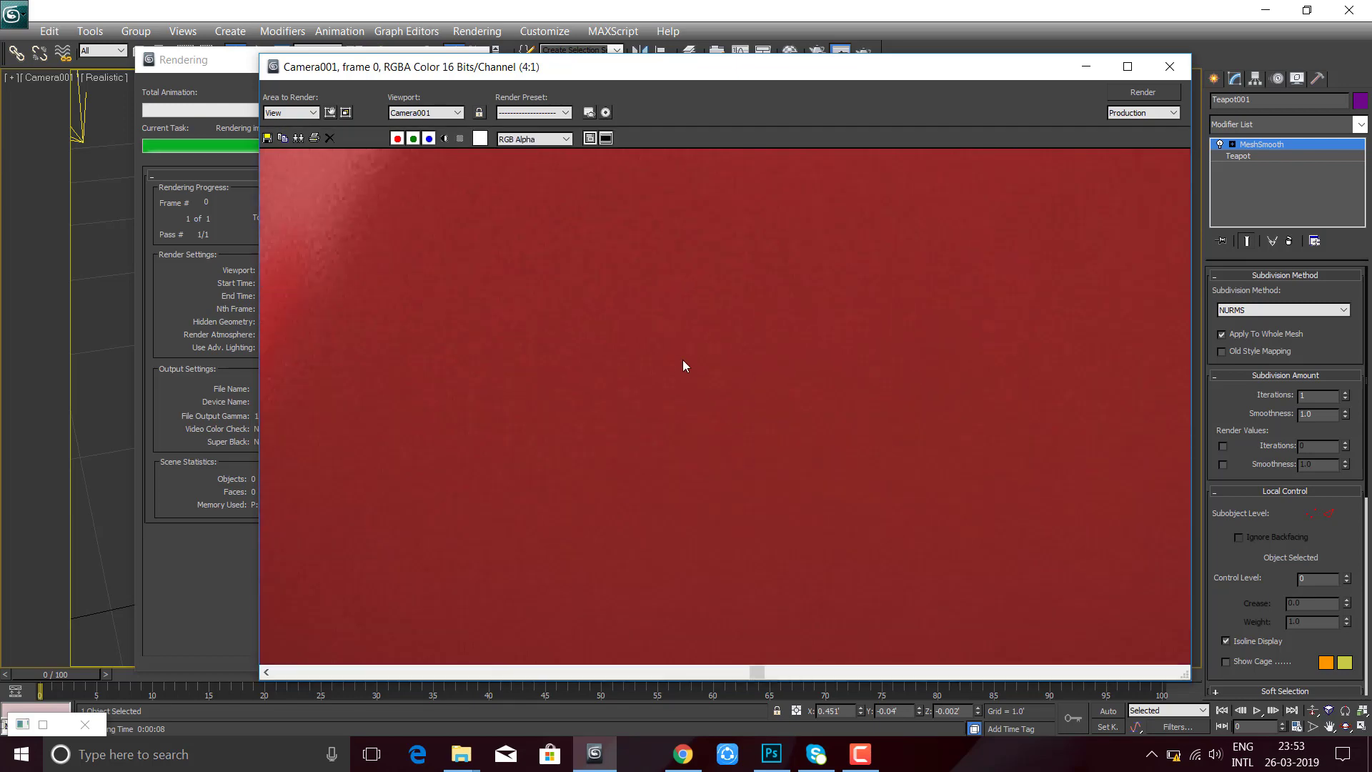
scroll(712, 357, "down", 2)
scroll(687, 380, "down", 1)
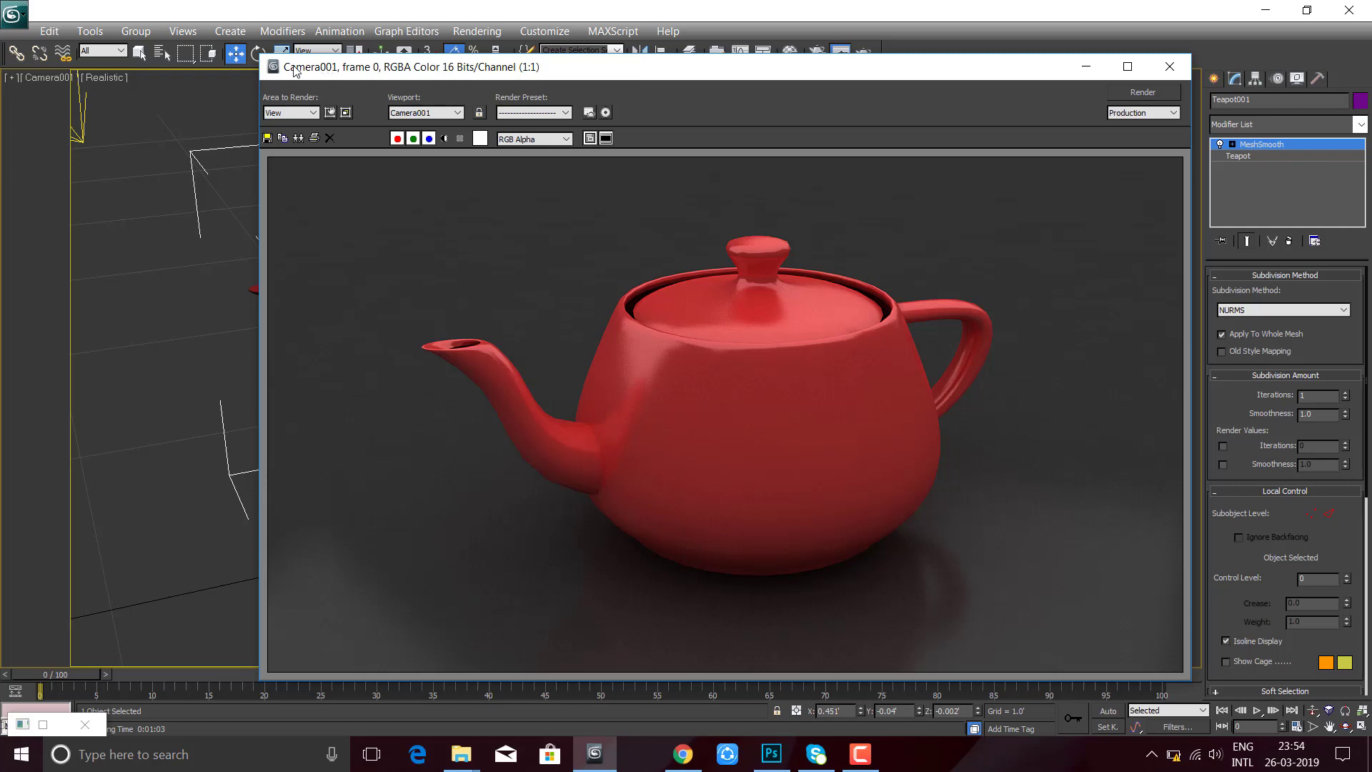
left_click_drag(294, 70, 273, 57)
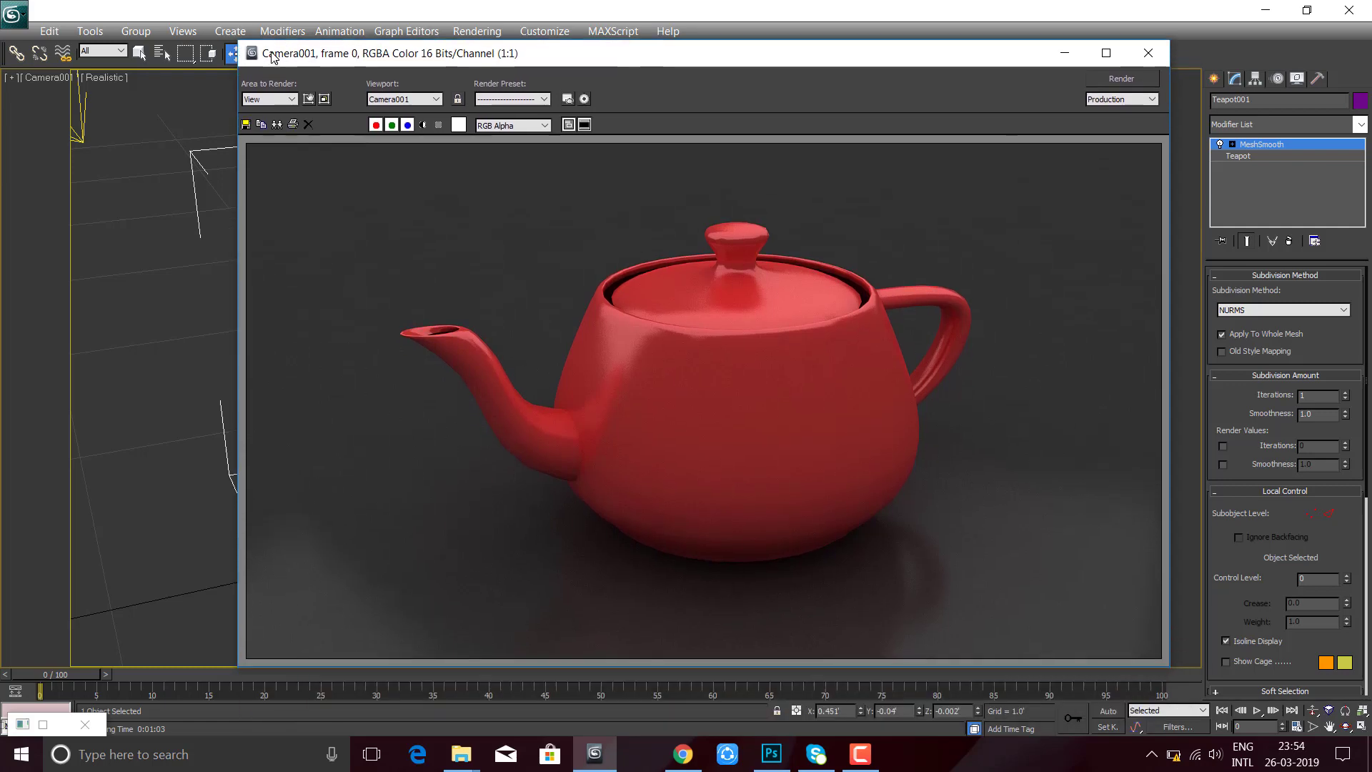
left_click(1148, 53)
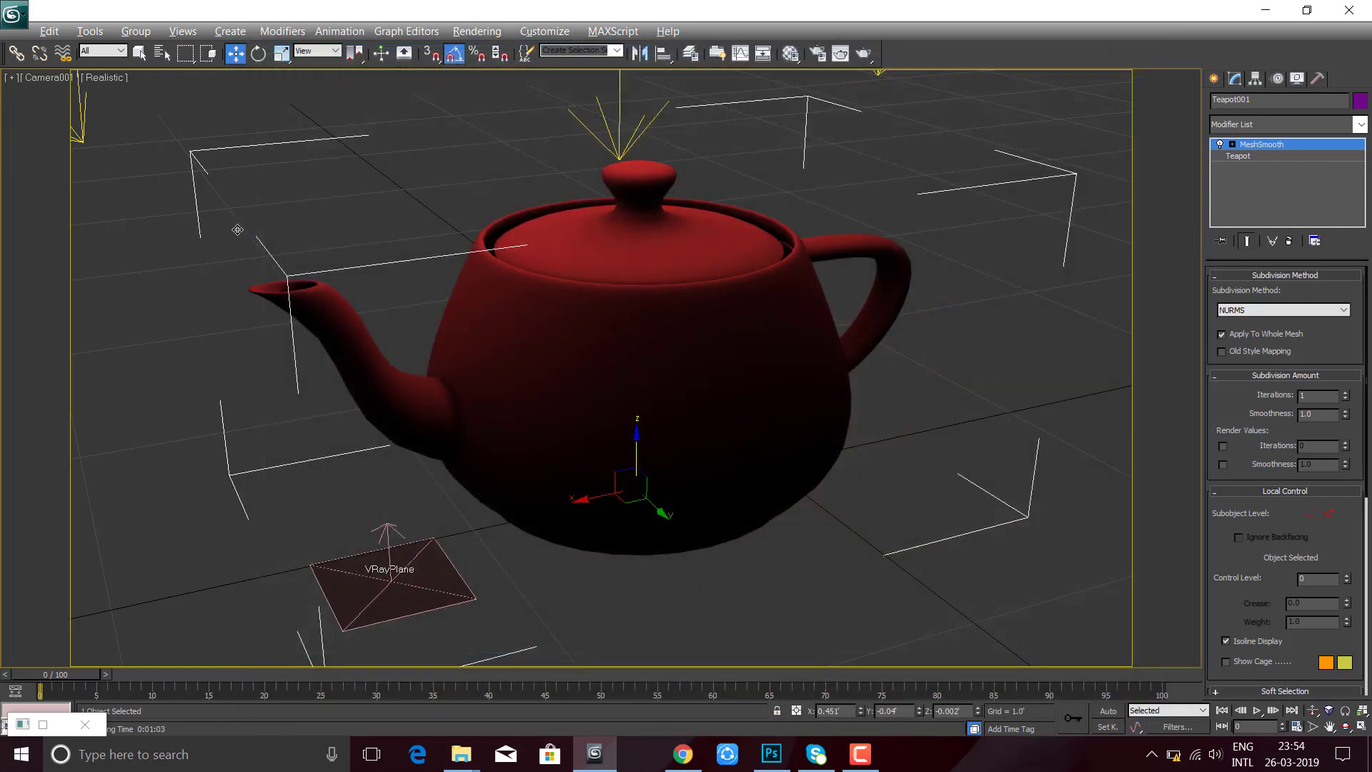
- In Top view, select the right VRay plane light, set Multiplier 2.0, and render the camera view
key("t")
left_click(801, 358)
left_click(282, 491)
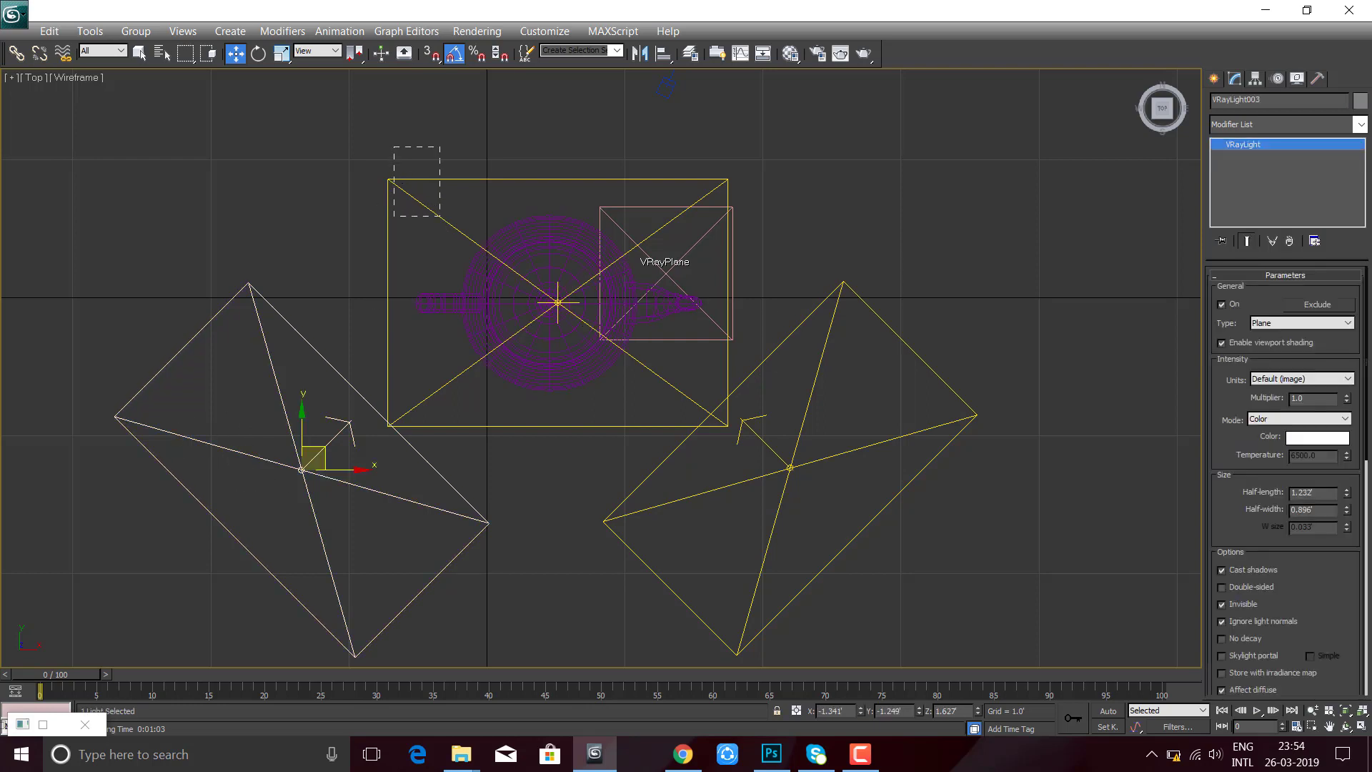
left_click_drag(393, 147, 439, 216)
left_click_drag(828, 509, 830, 510)
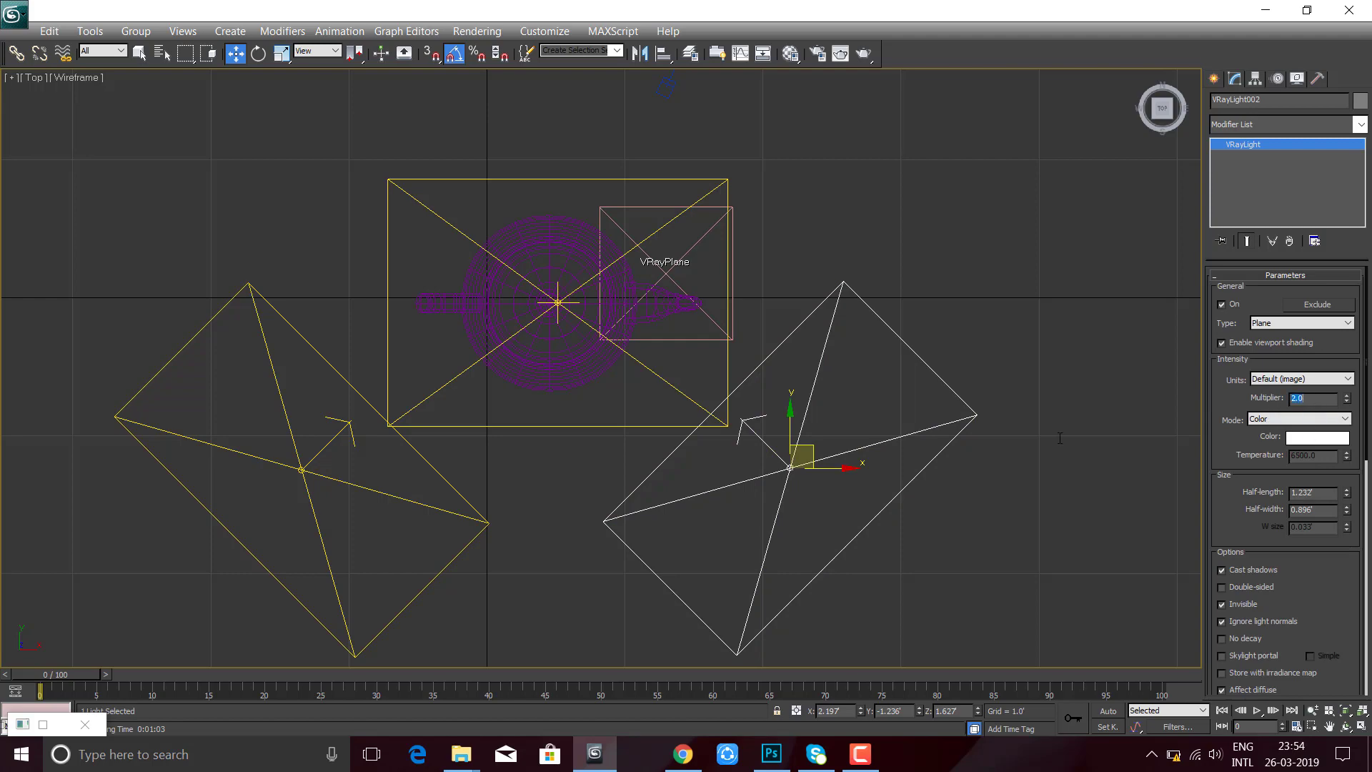
key("alt+w")
key("alt+w")
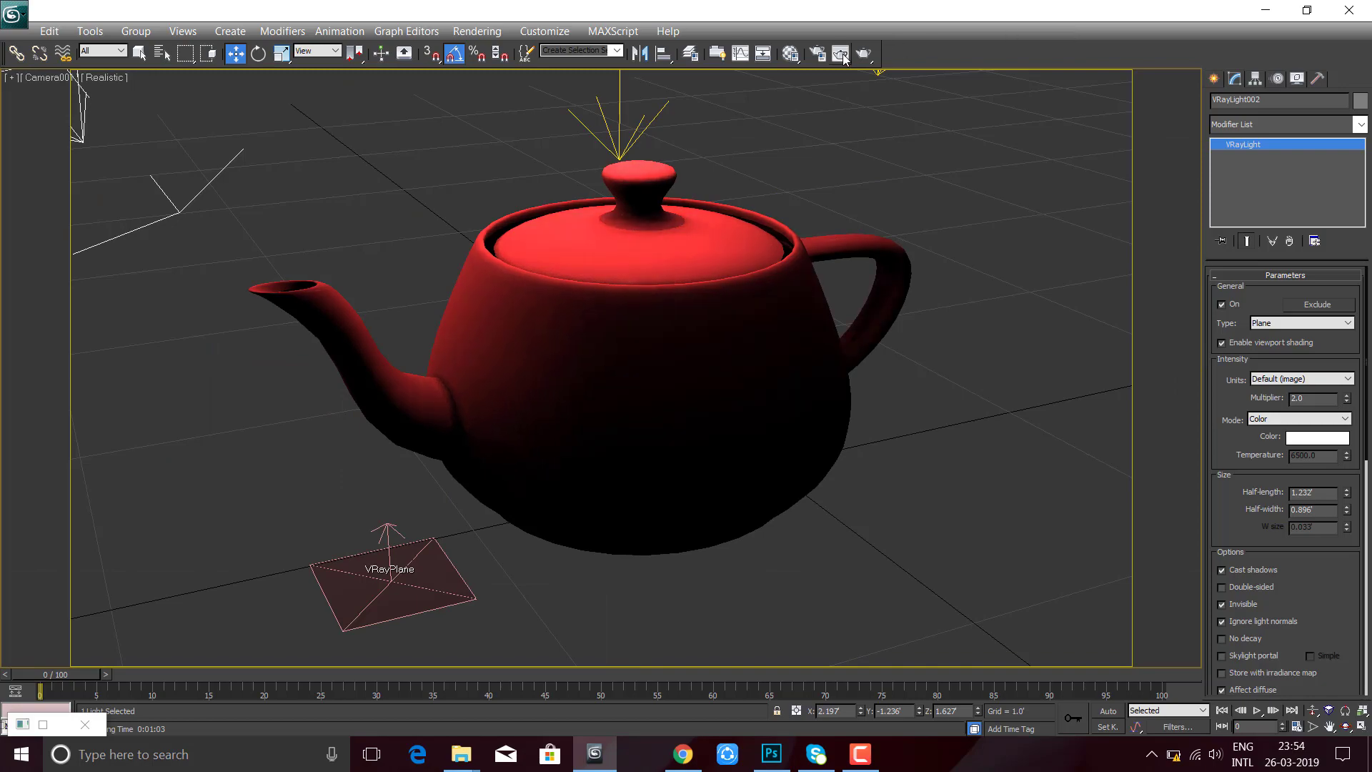
left_click(844, 56)
- Re-render the teapot in the Rendered Frame Window and let the V-Ray render finish
left_click(1108, 81)
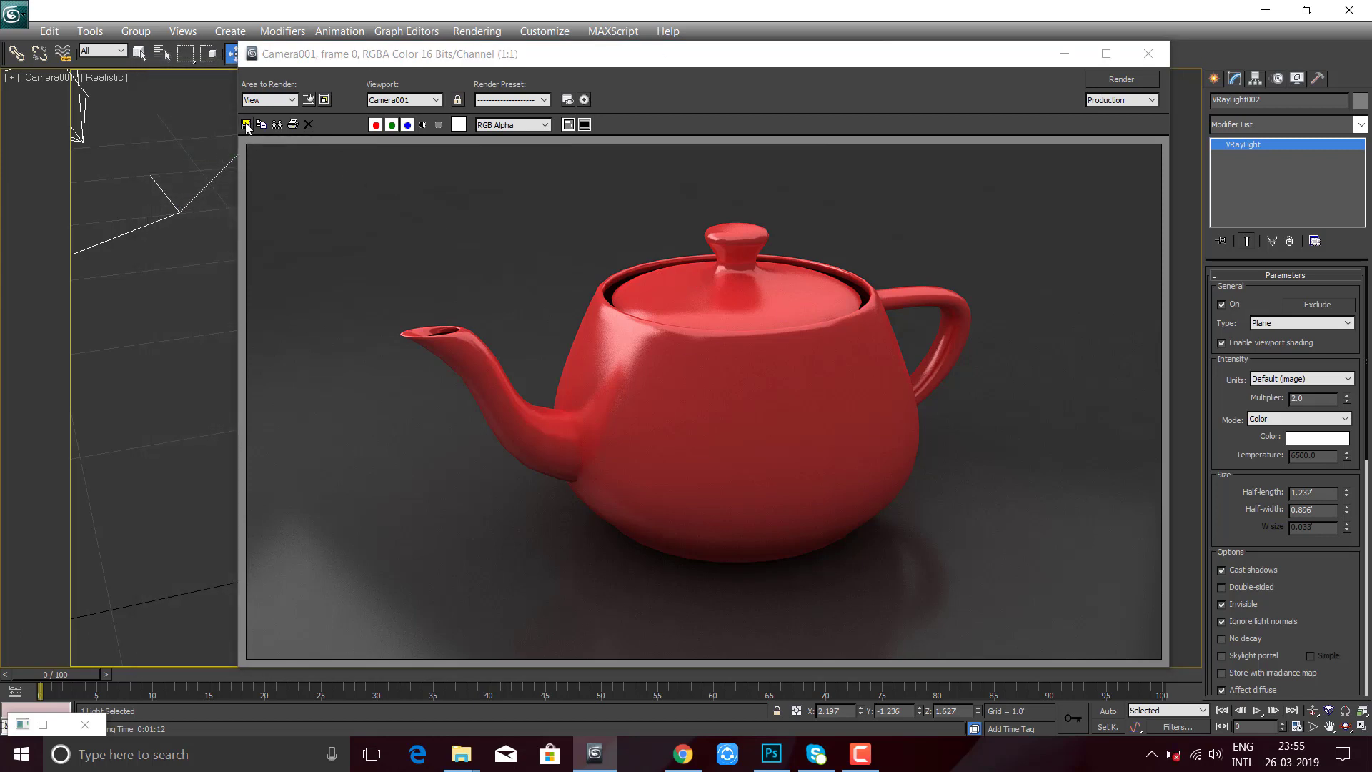
left_click(862, 755)
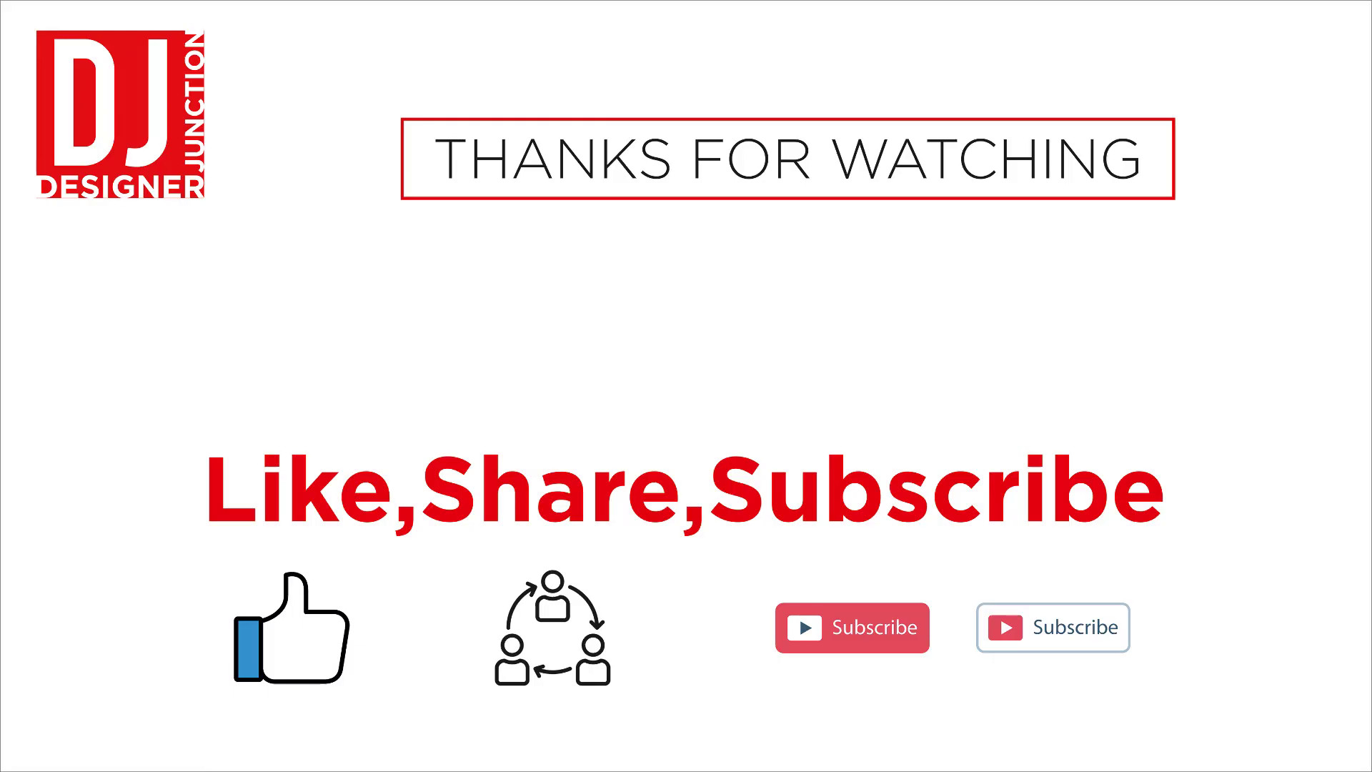